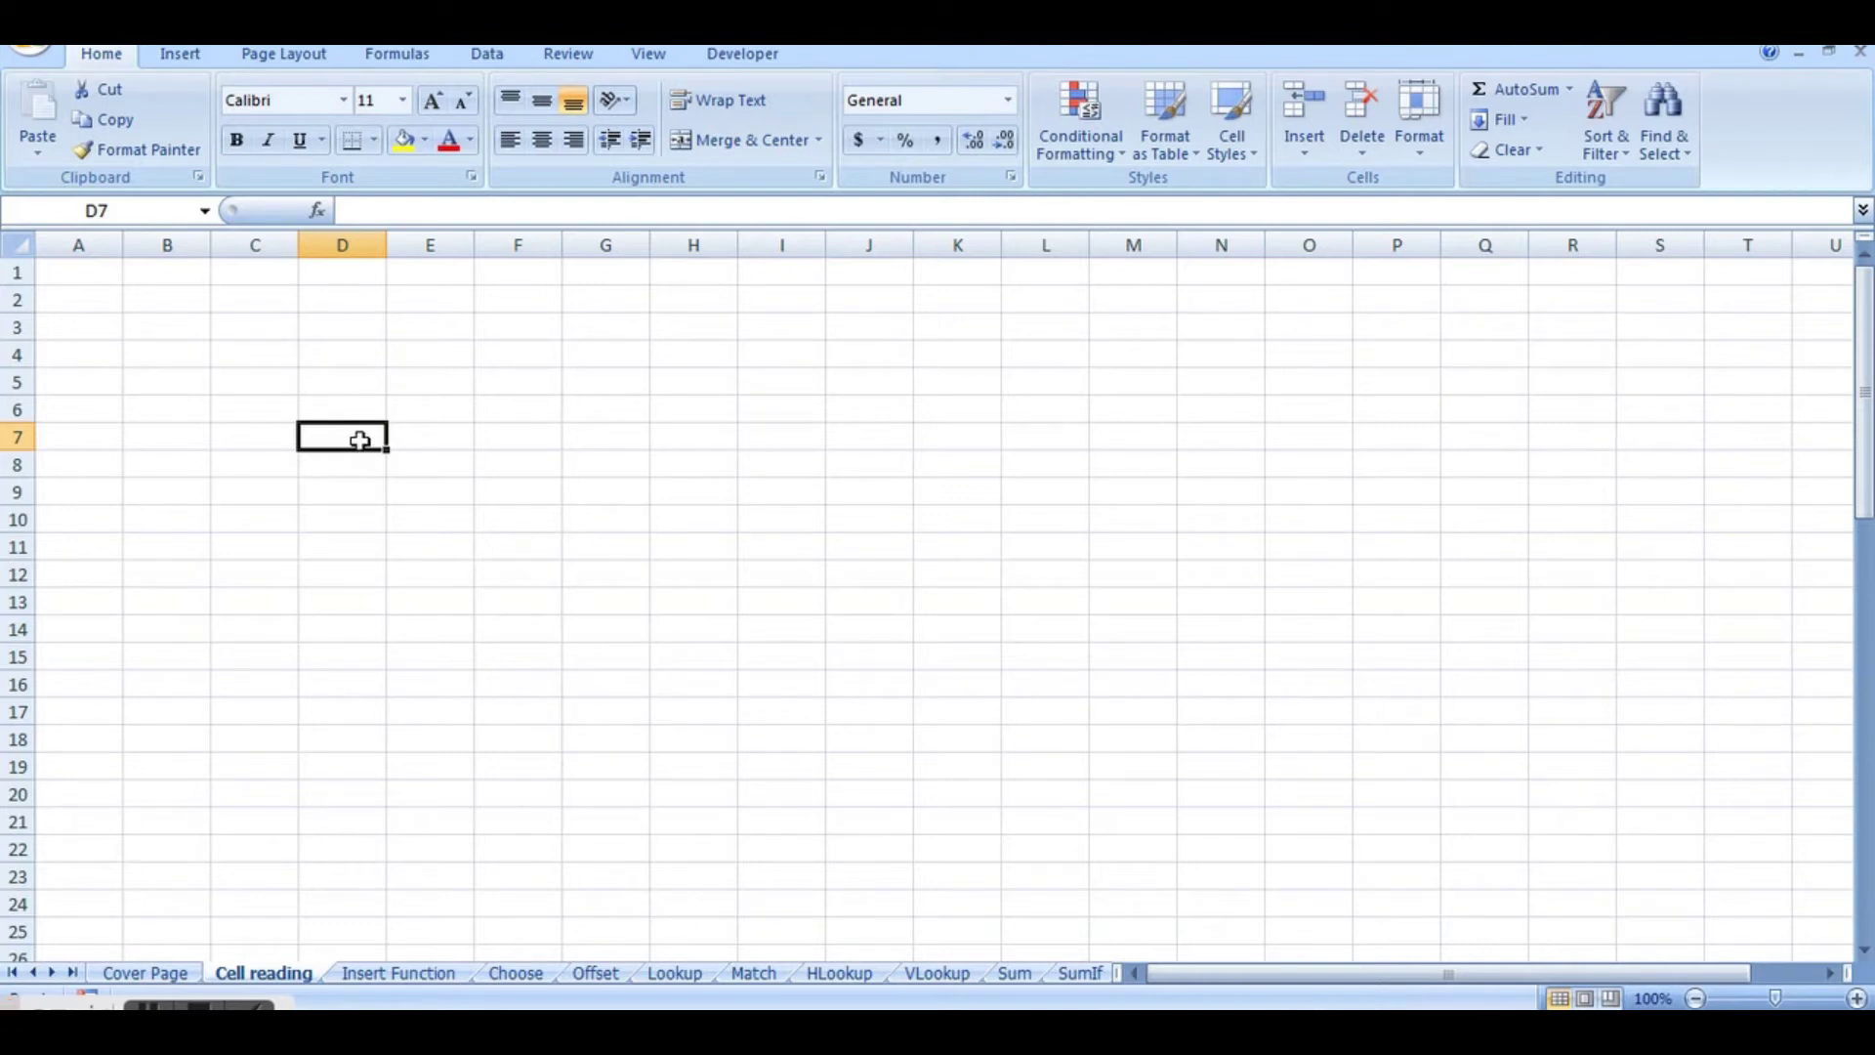
Step: Enter the number 123 in cell D7 and the number 1000 in cell D8
{"action": "type", "text": "12"}
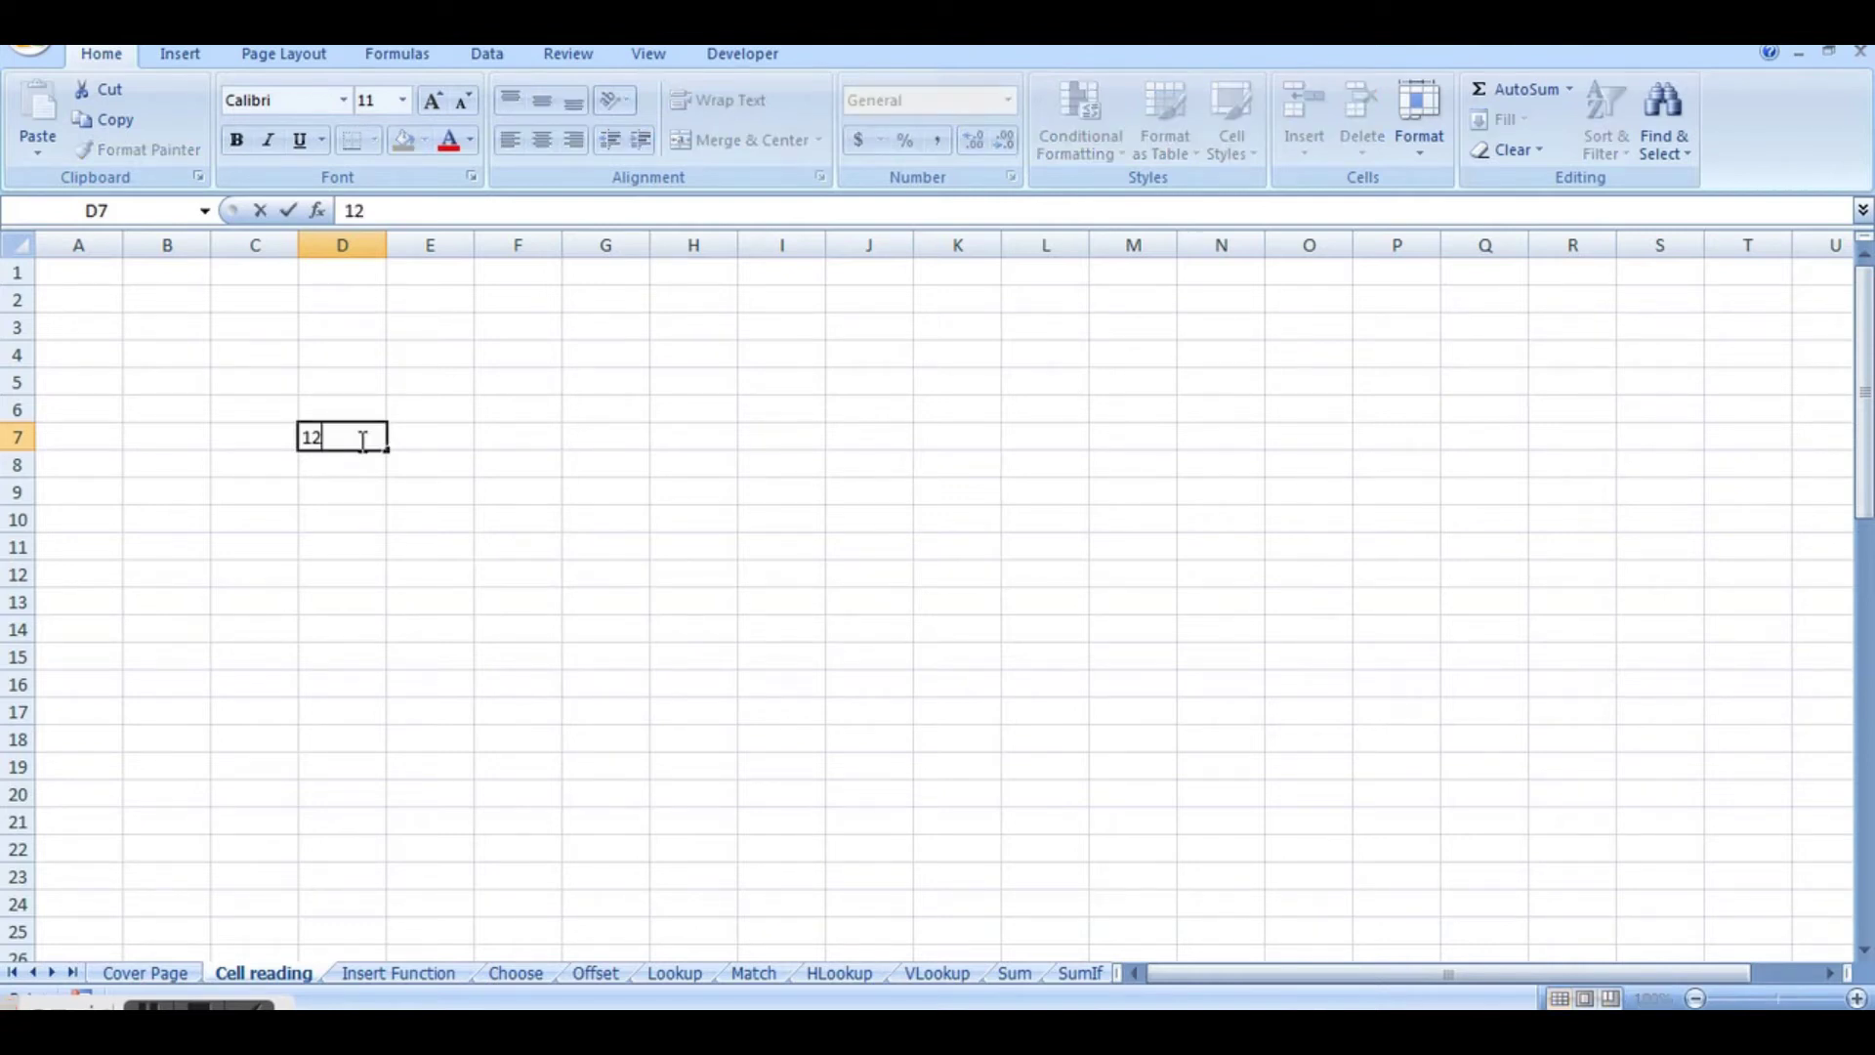
{"action": "type", "text": "3"}
{"action": "key", "text": "Return"}
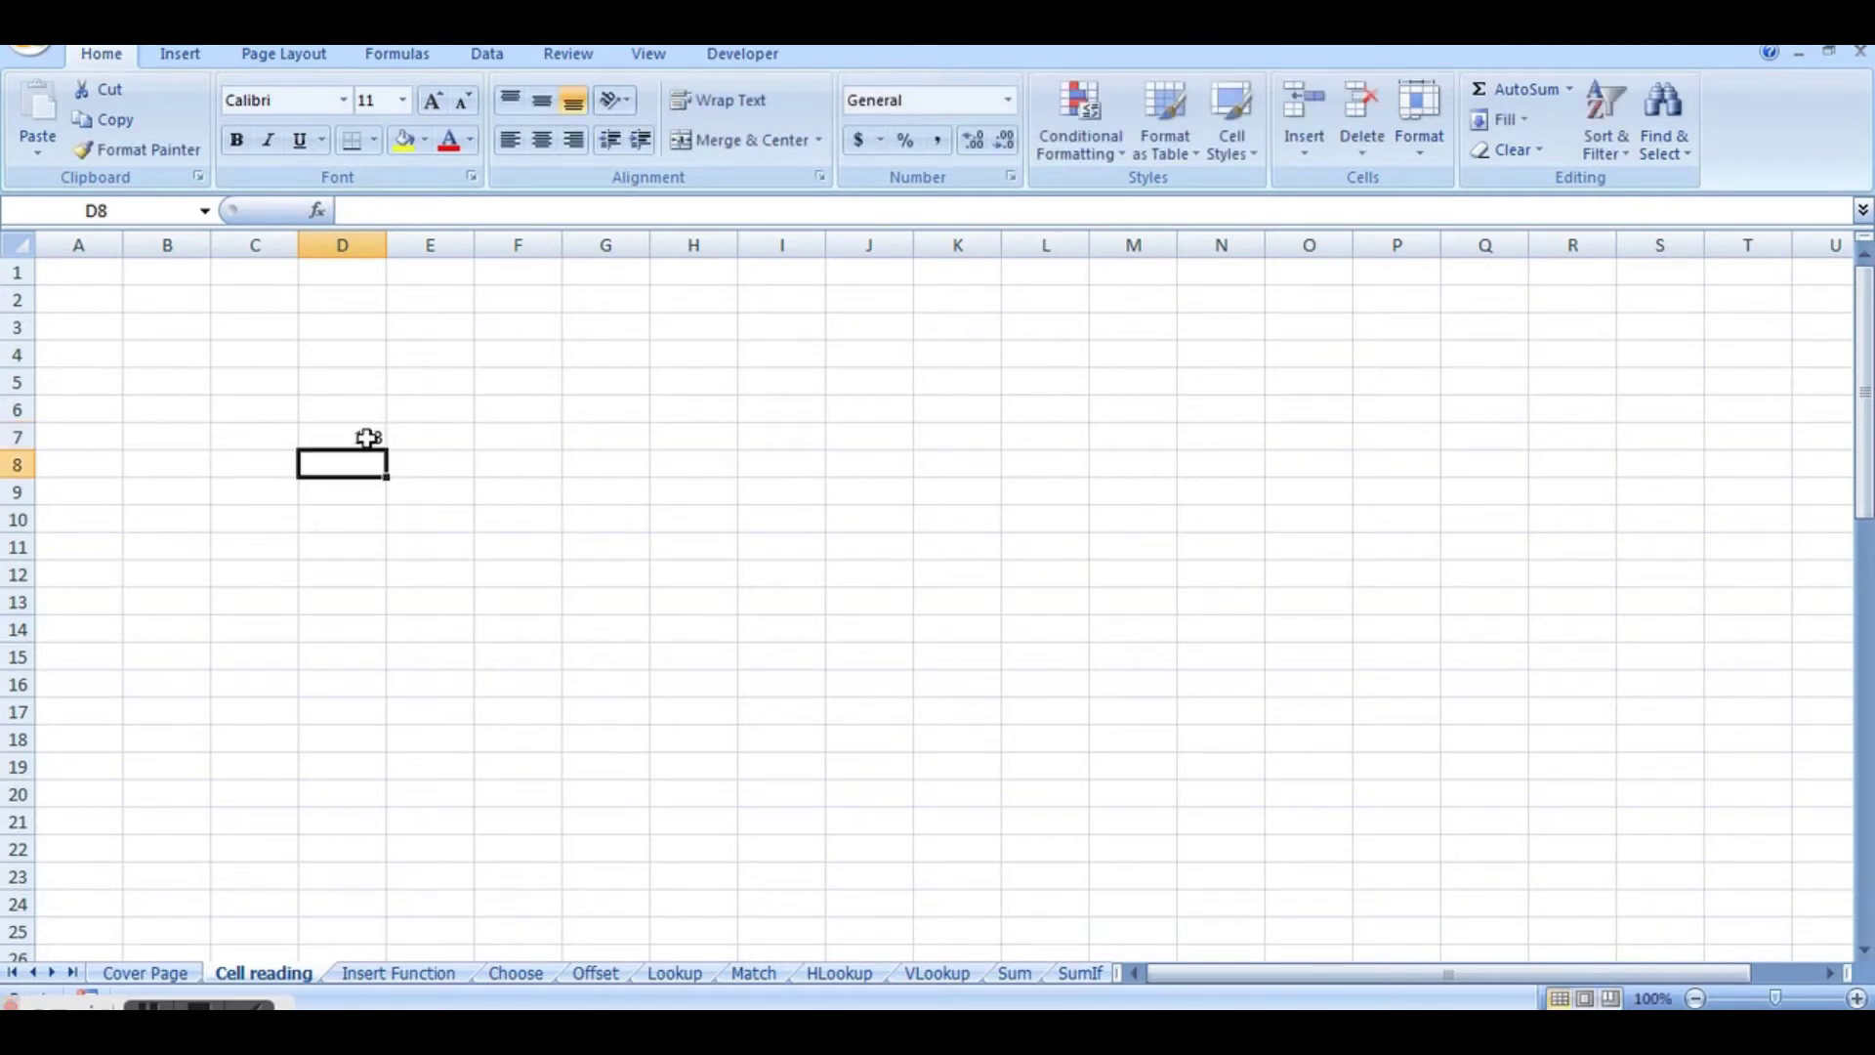
{"action": "left_click", "coordinate": [363, 437]}
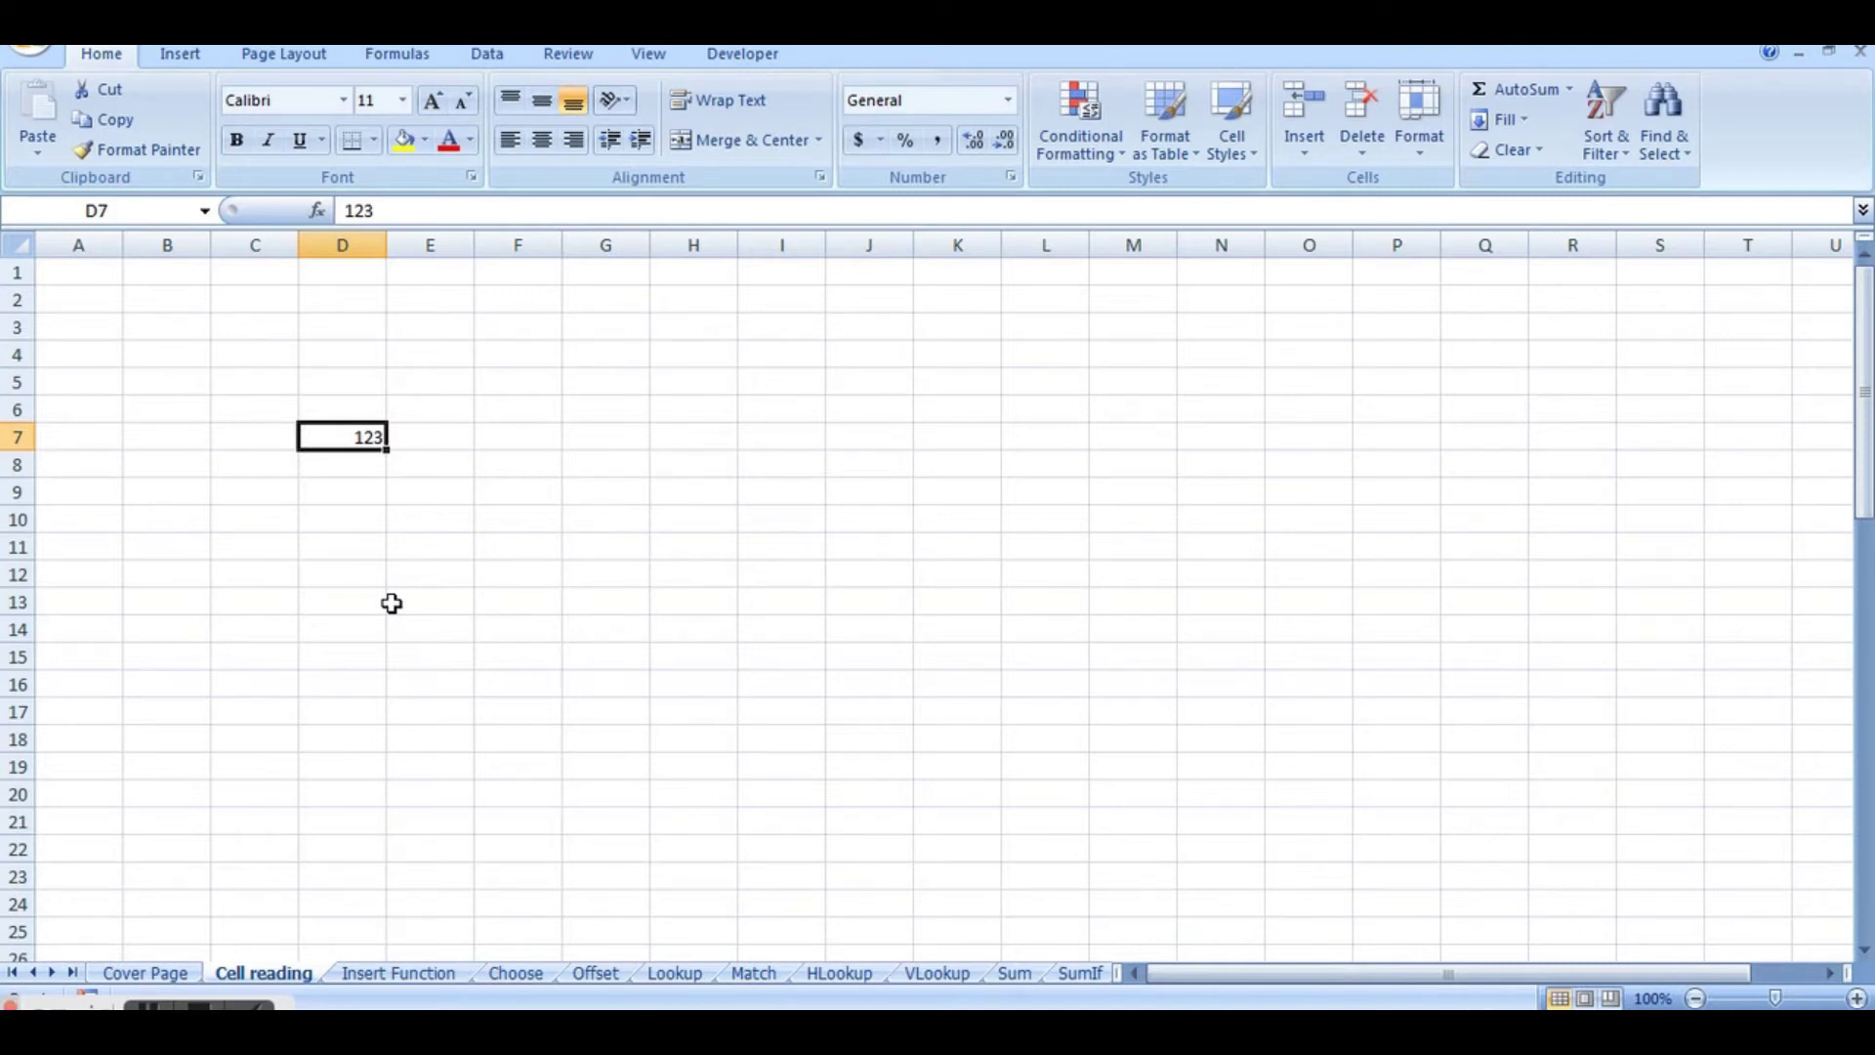
{"action": "left_click", "coordinate": [349, 466]}
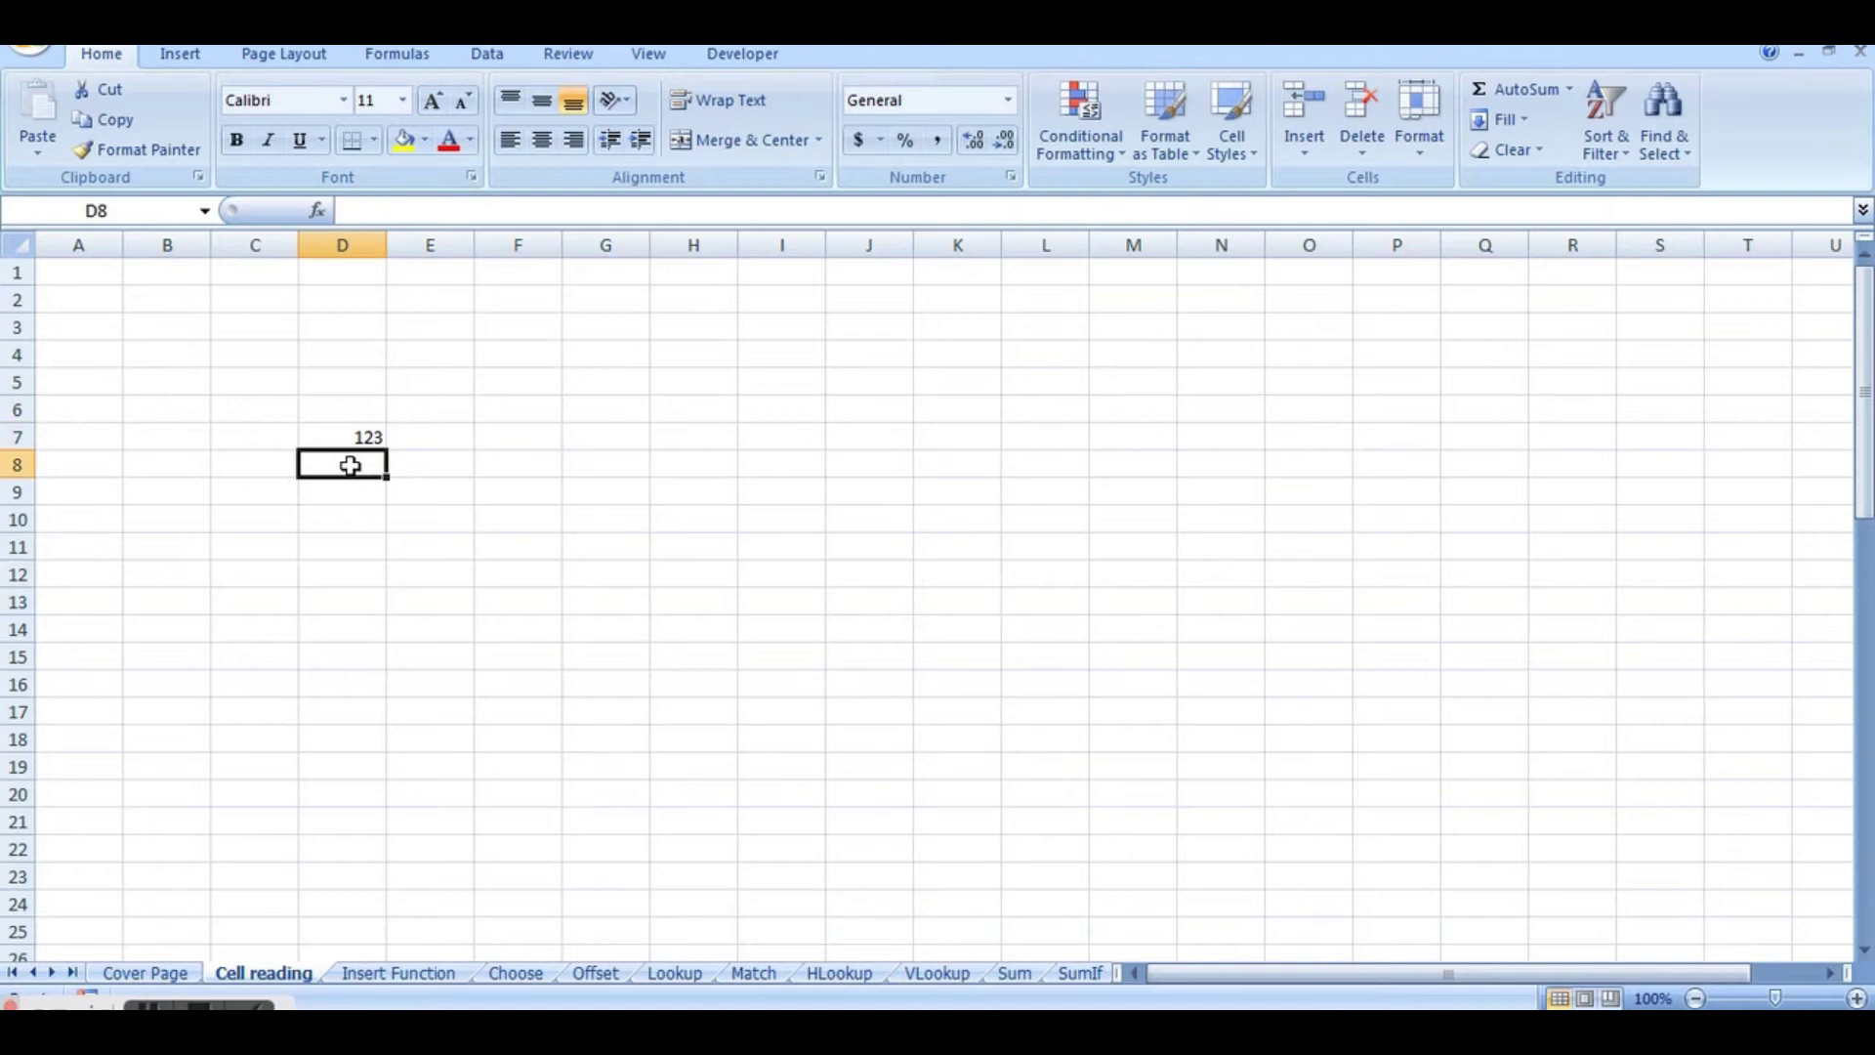
{"action": "type", "text": "1000"}
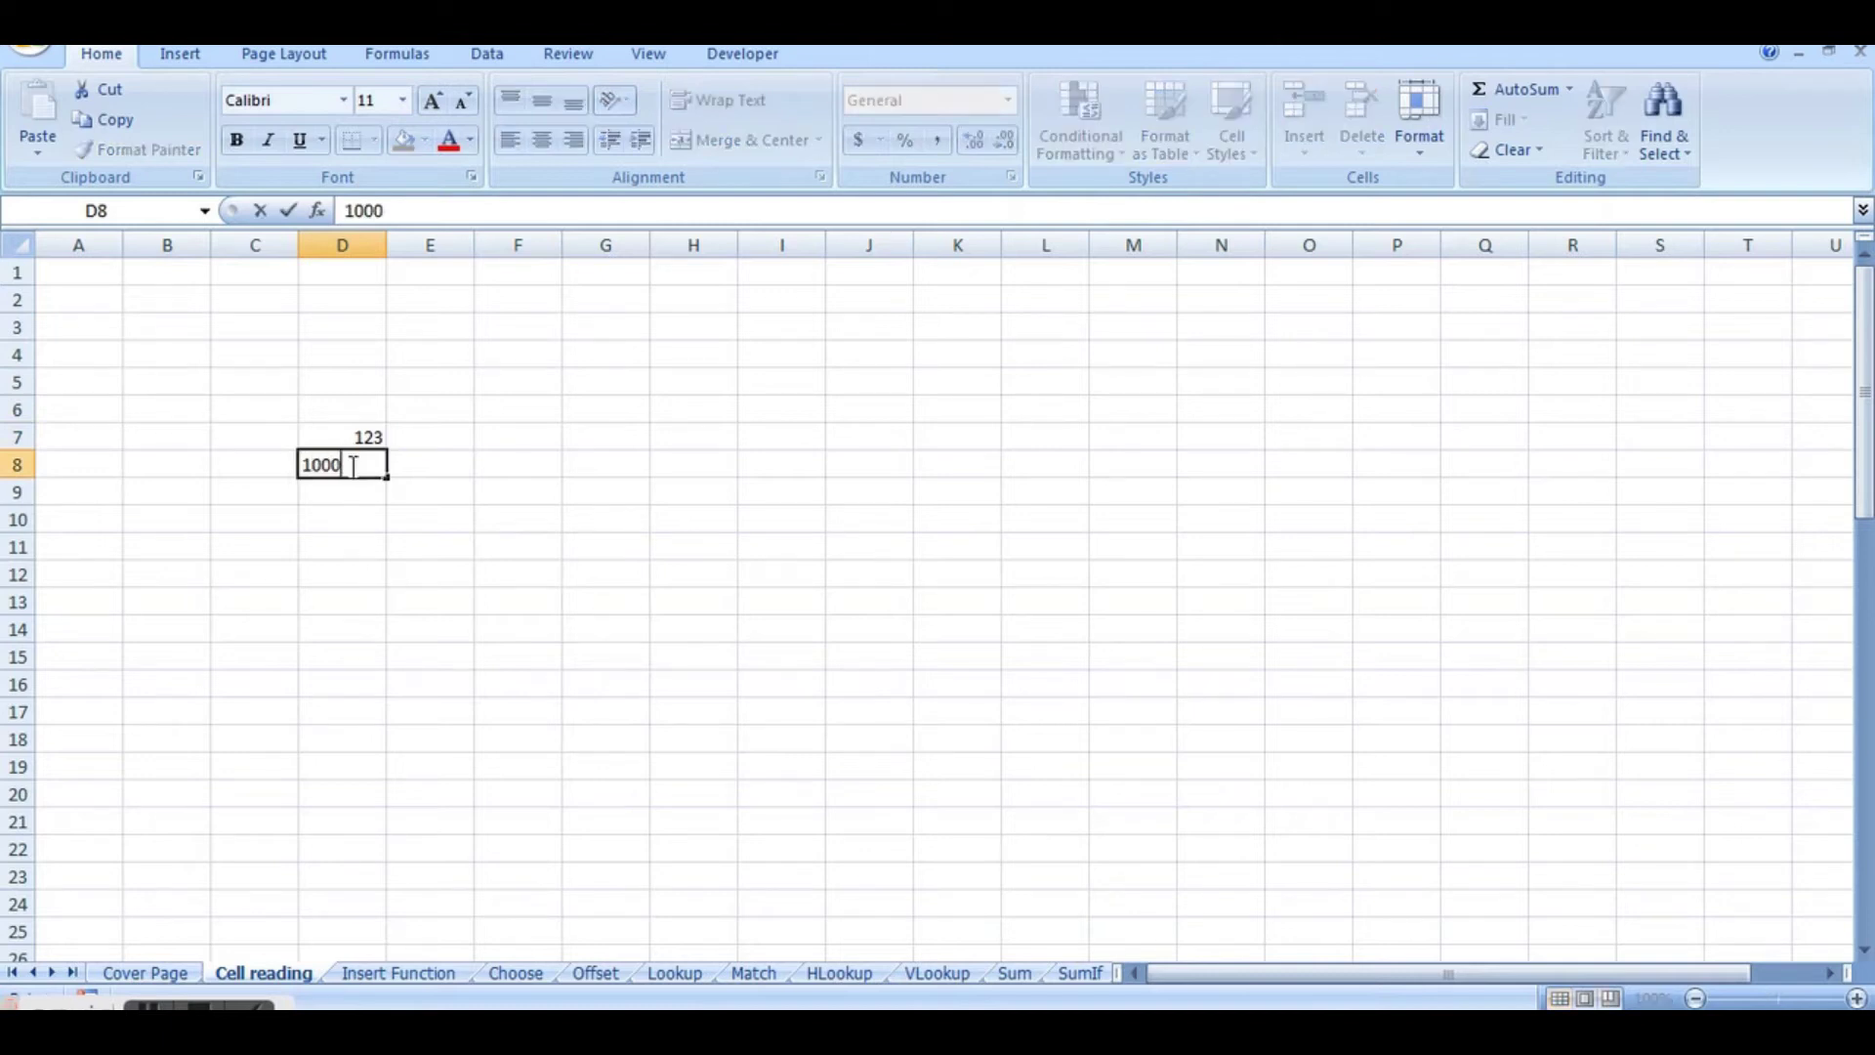
{"action": "key", "text": "Return"}
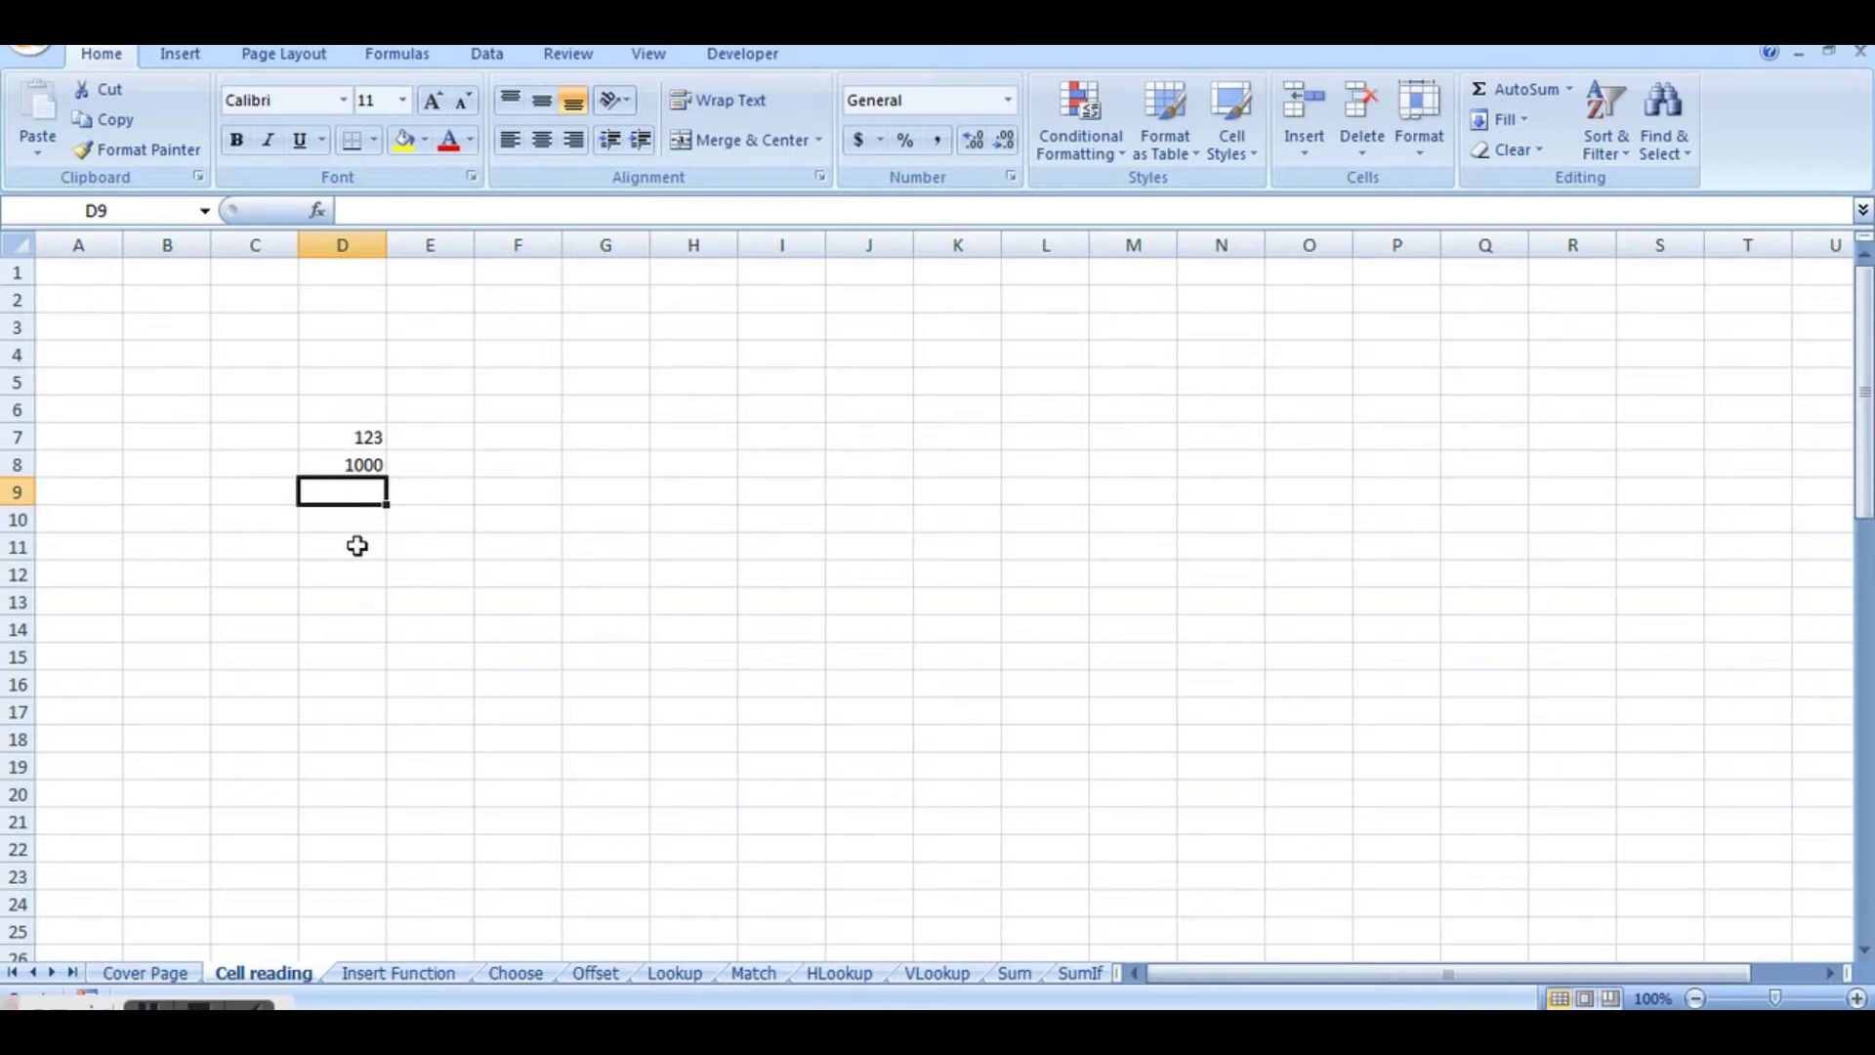
Step: Enter the text "Are" in cell D9 and check the cell's content
{"action": "type", "text": "Are"}
{"action": "key", "text": "Return"}
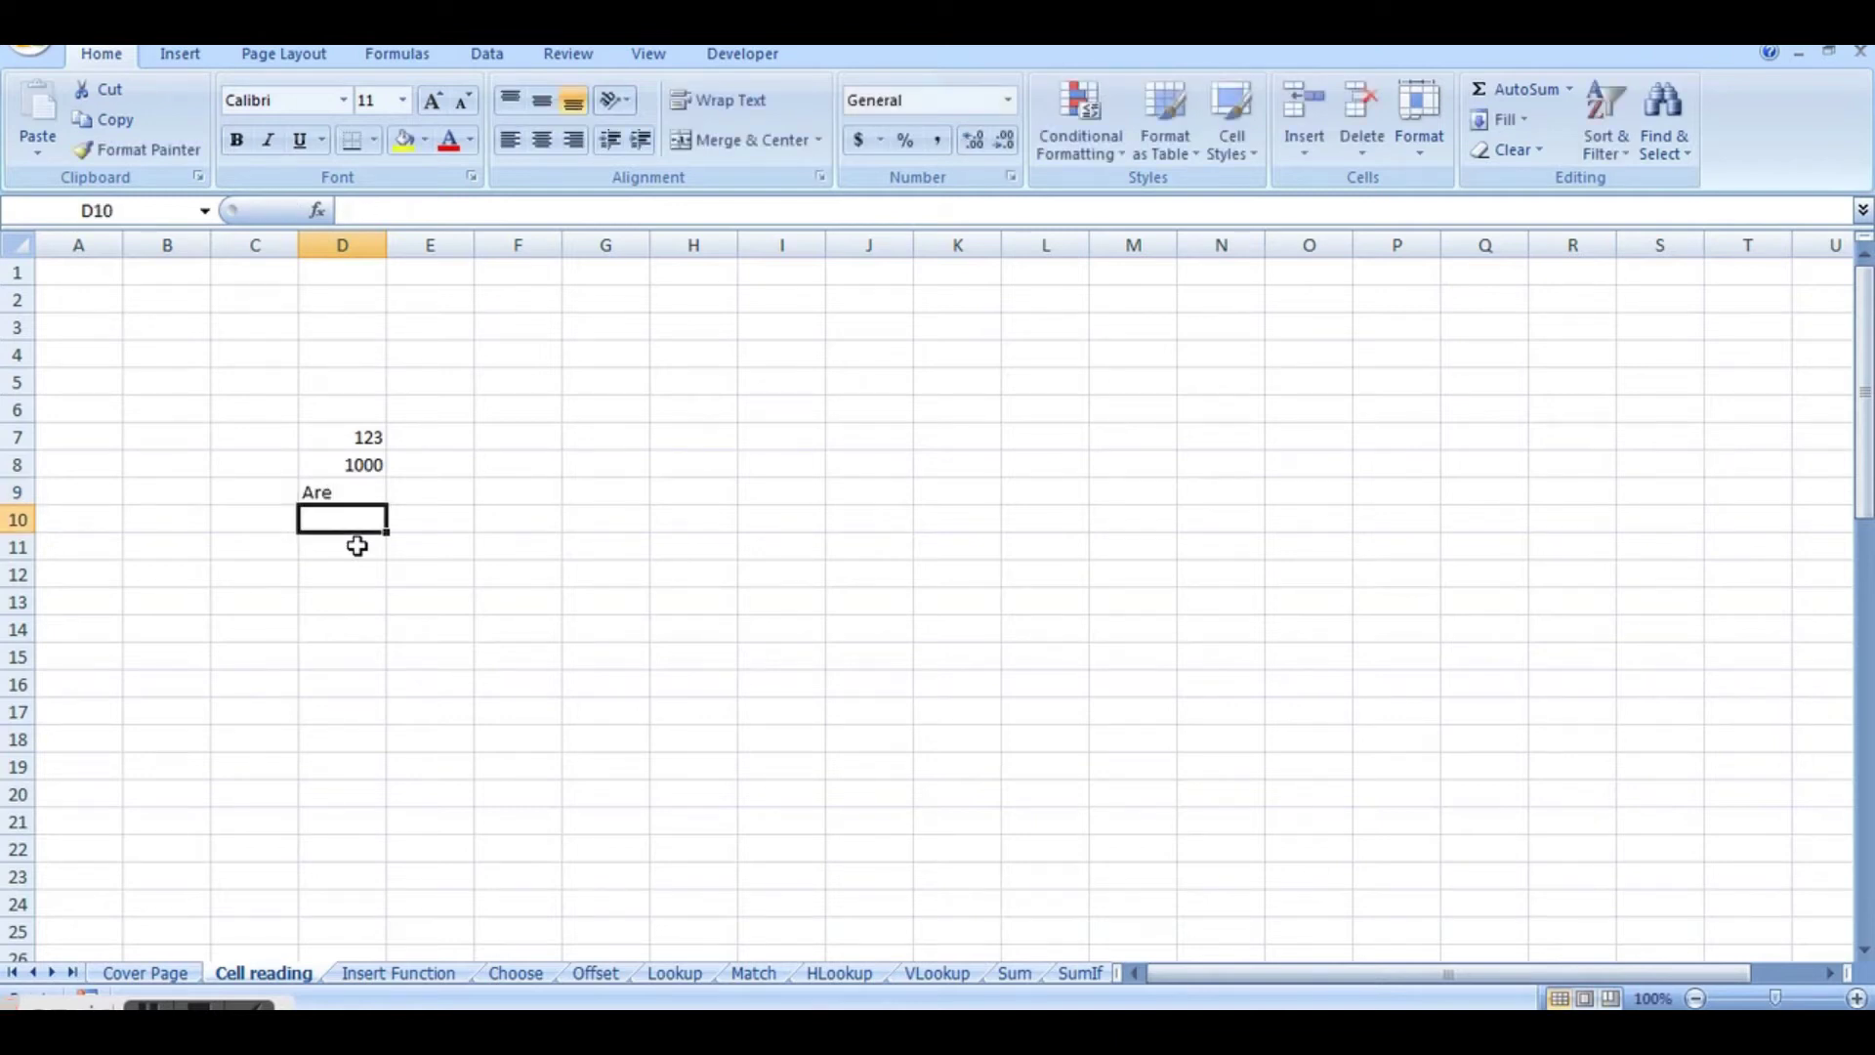
{"action": "left_click", "coordinate": [333, 492]}
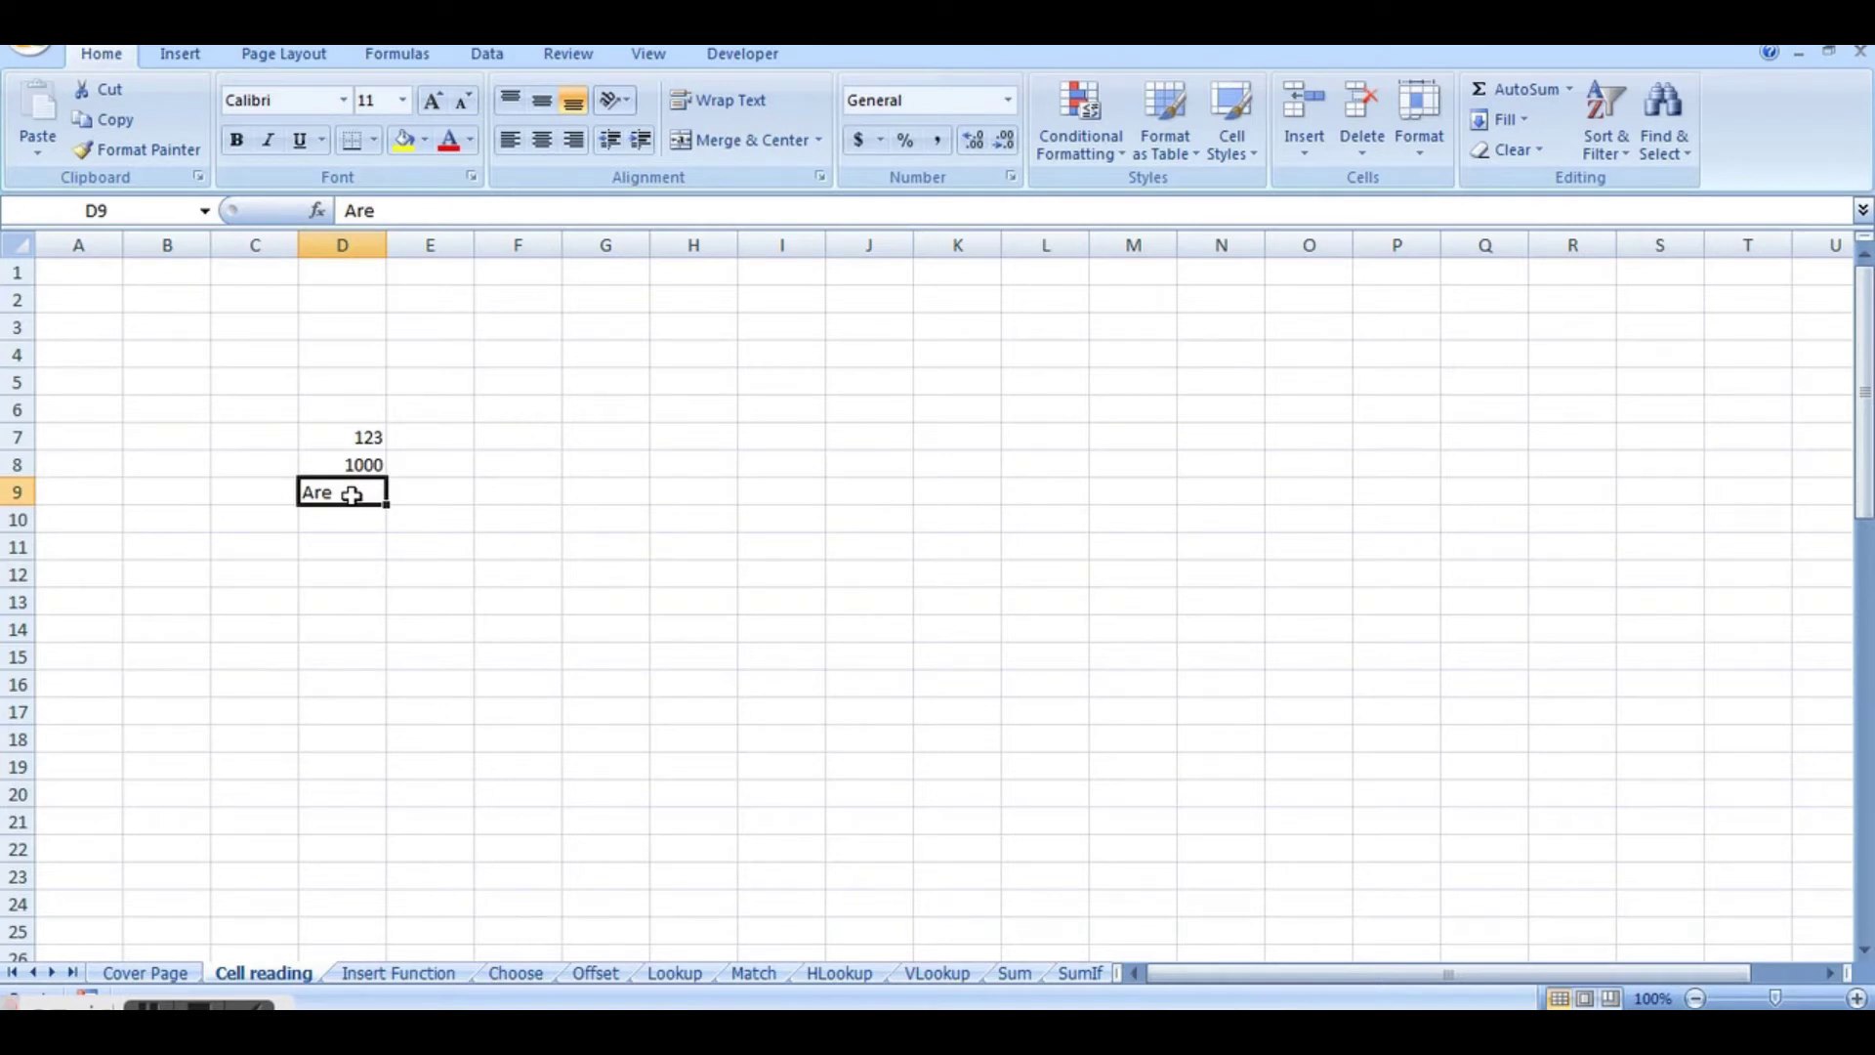
{"action": "left_click", "coordinate": [347, 515]}
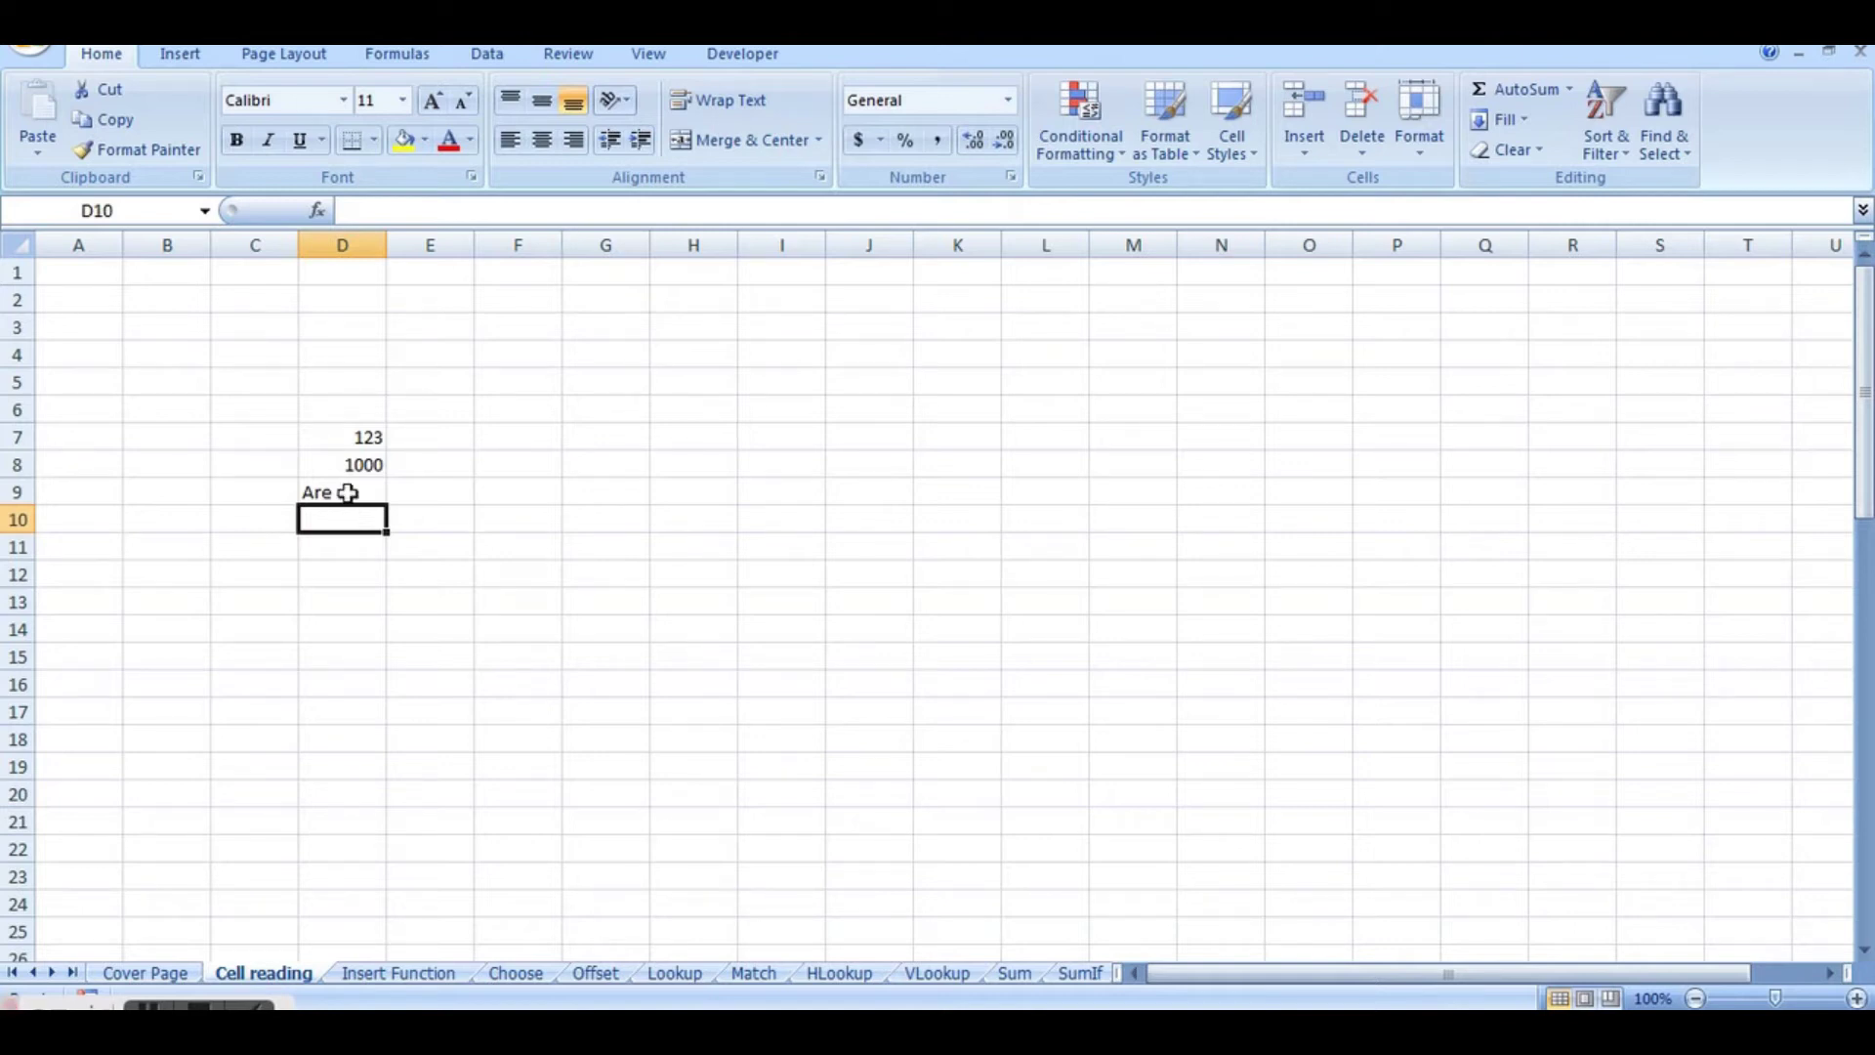
{"action": "left_click", "coordinate": [345, 488]}
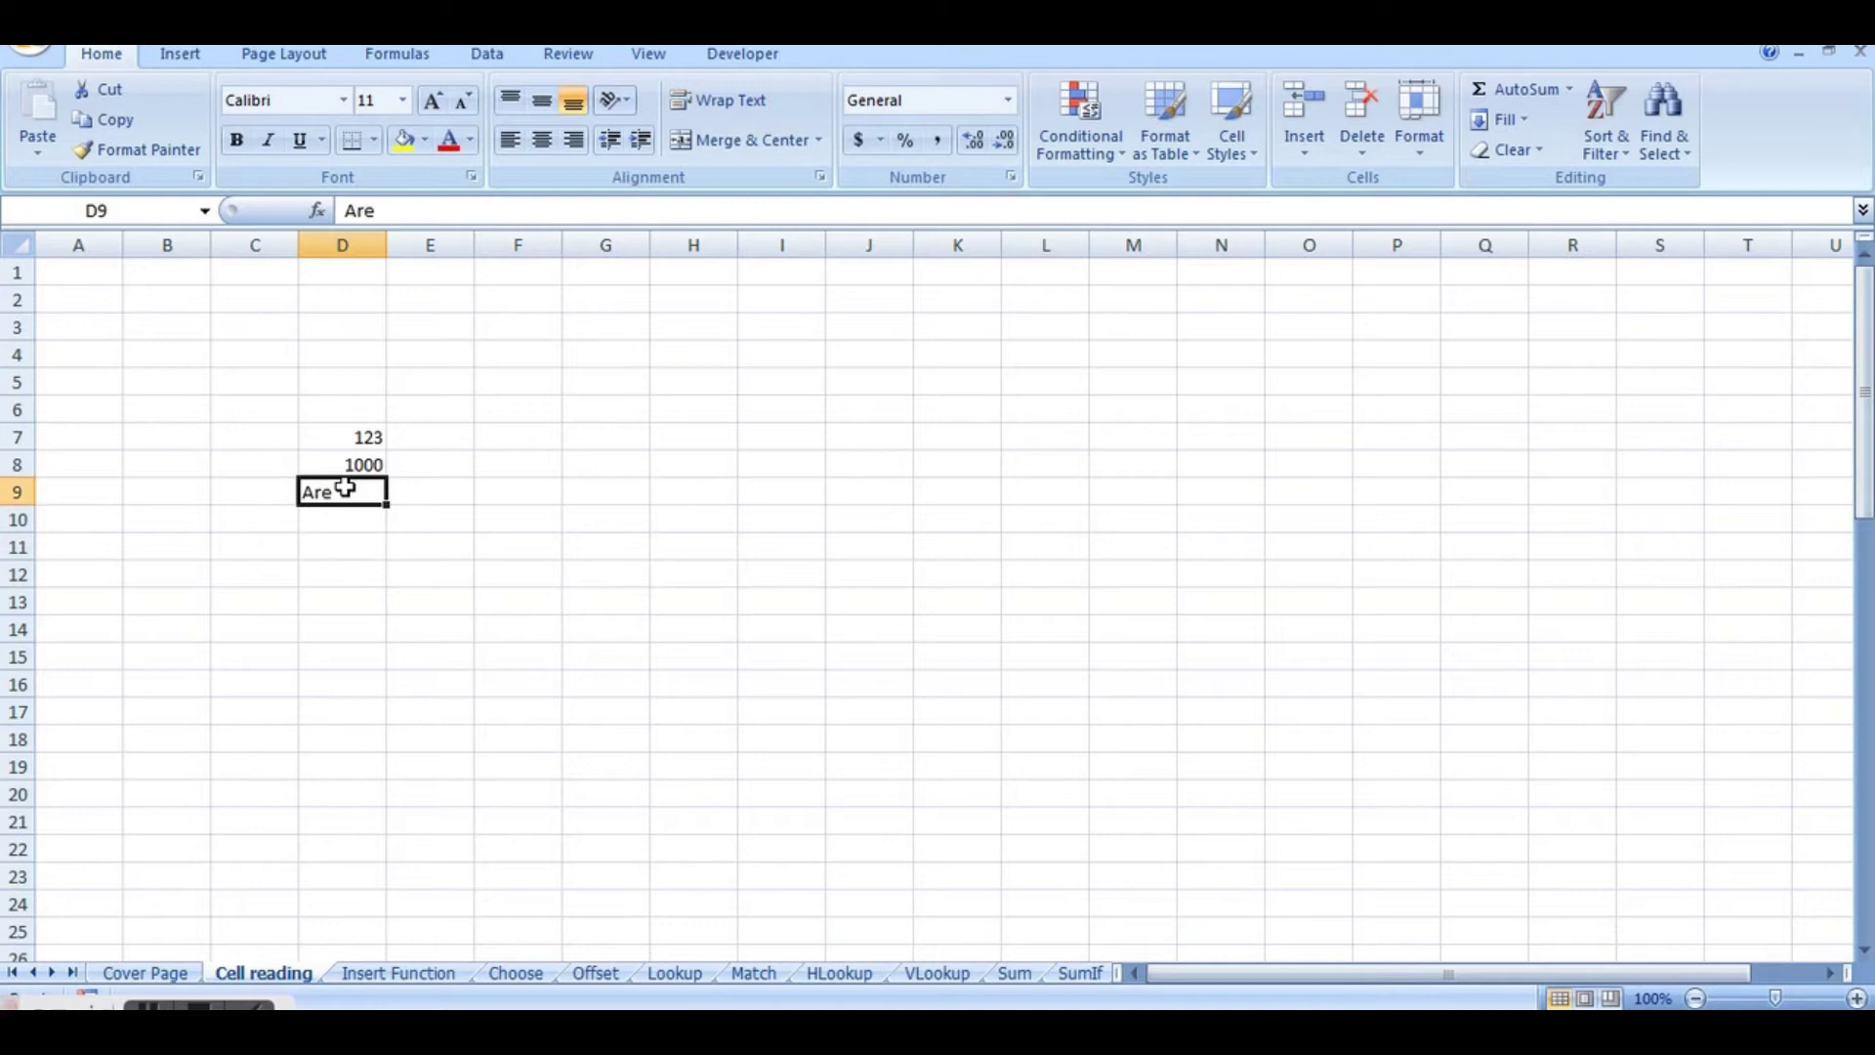
Step: Add cells D8 and D9 with the formula =D8+D9 in cell D10, and clear the text from D9
{"action": "left_click", "coordinate": [347, 509]}
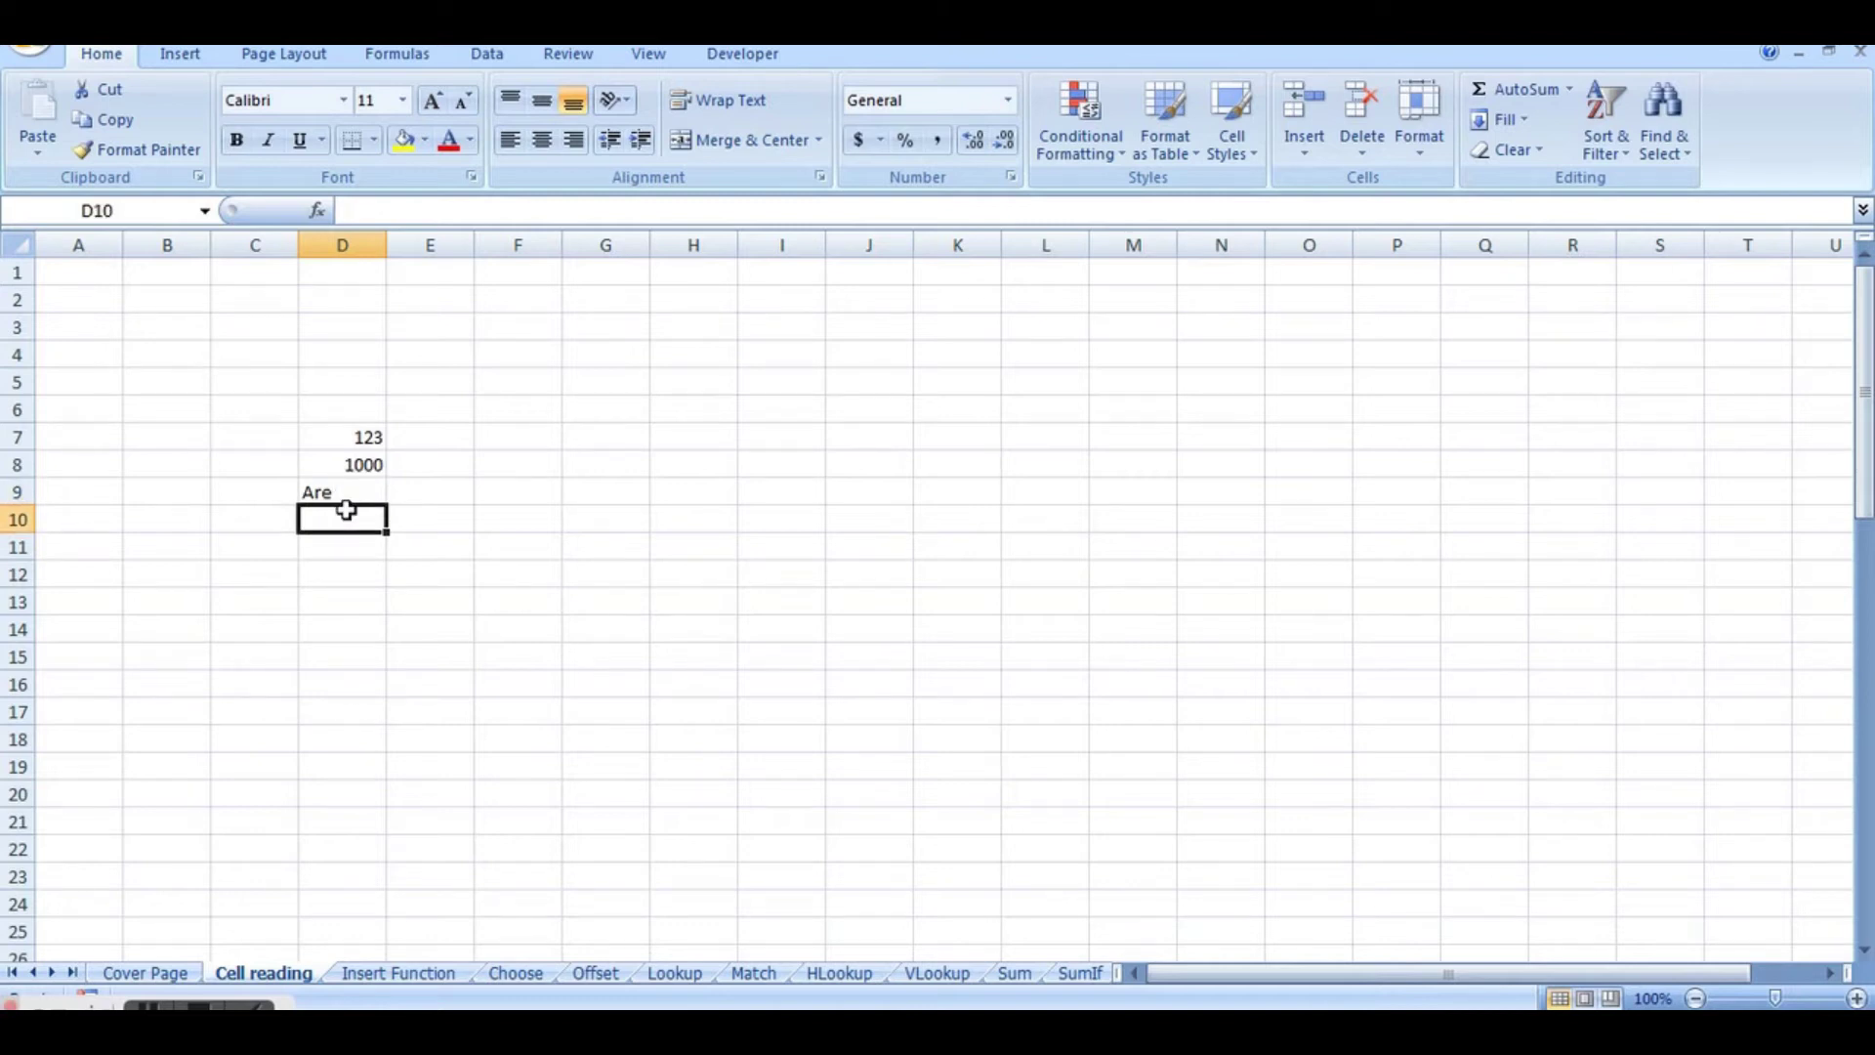
{"action": "type", "text": "="}
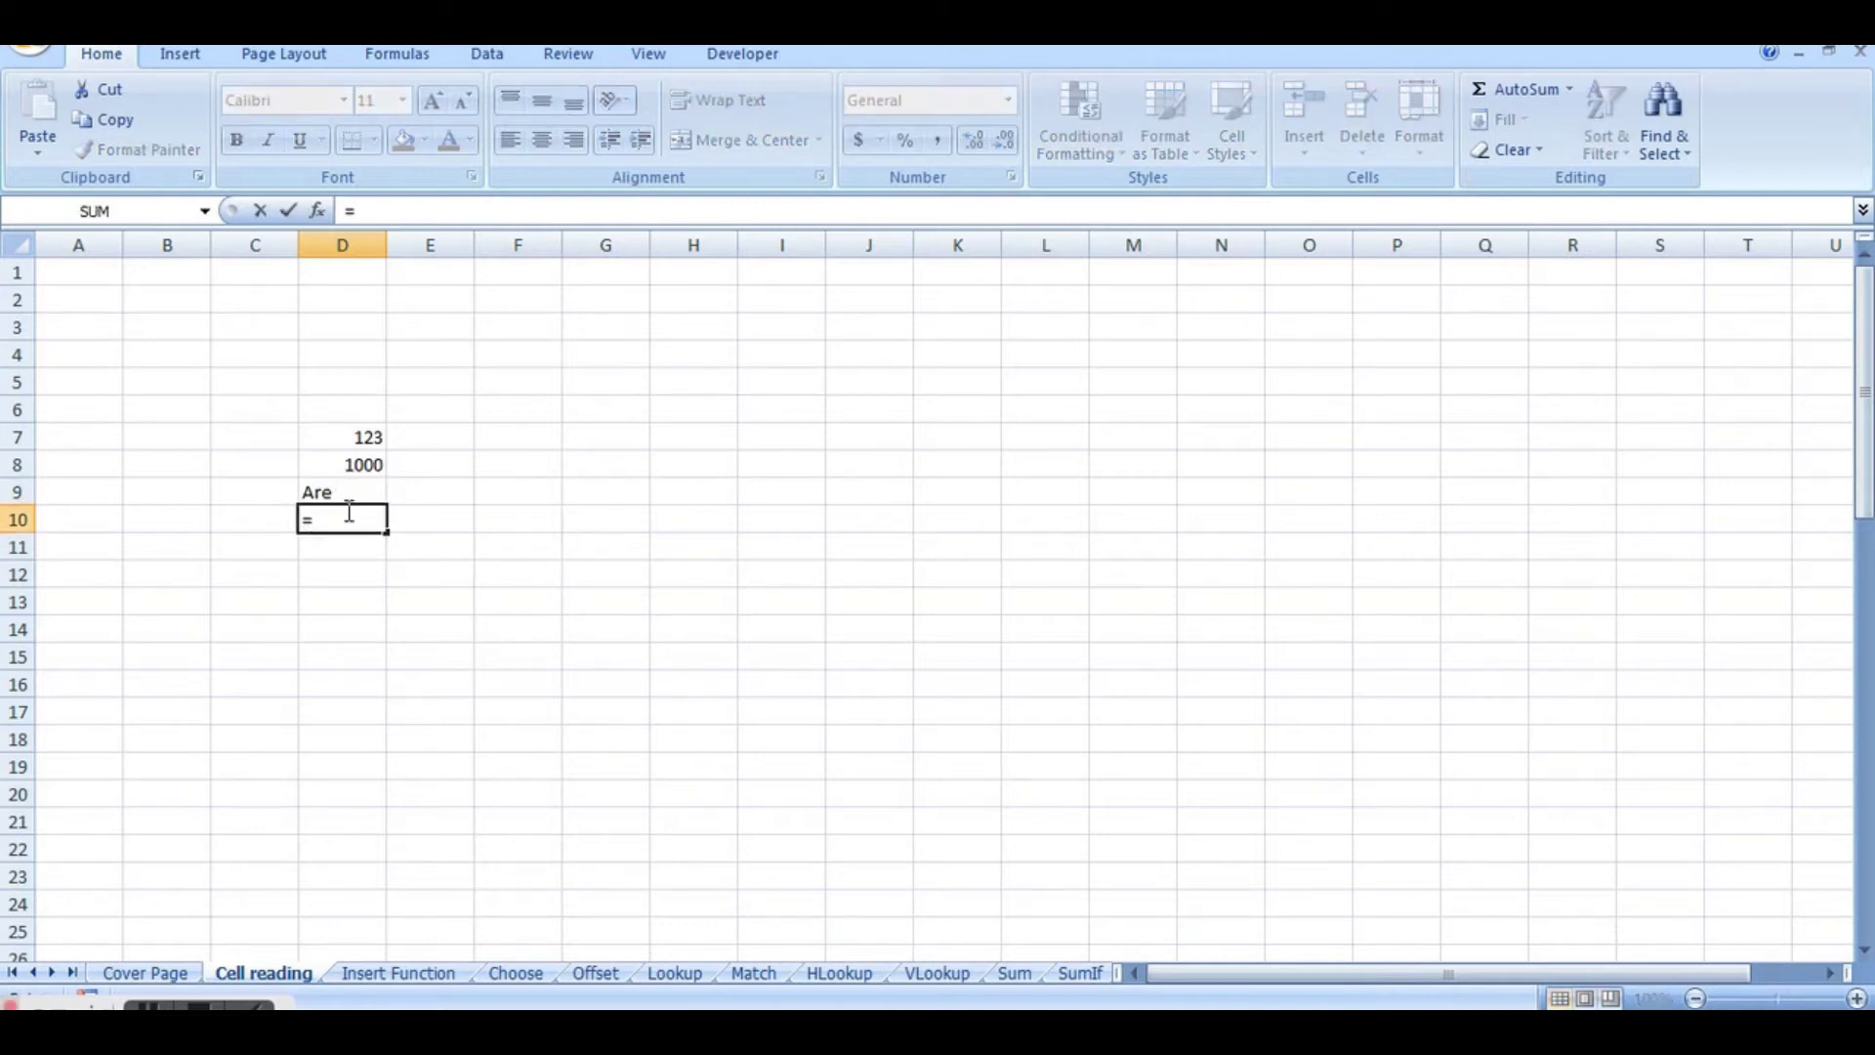
{"action": "left_click", "coordinate": [364, 464]}
{"action": "type", "text": "+"}
{"action": "left_click", "coordinate": [361, 492]}
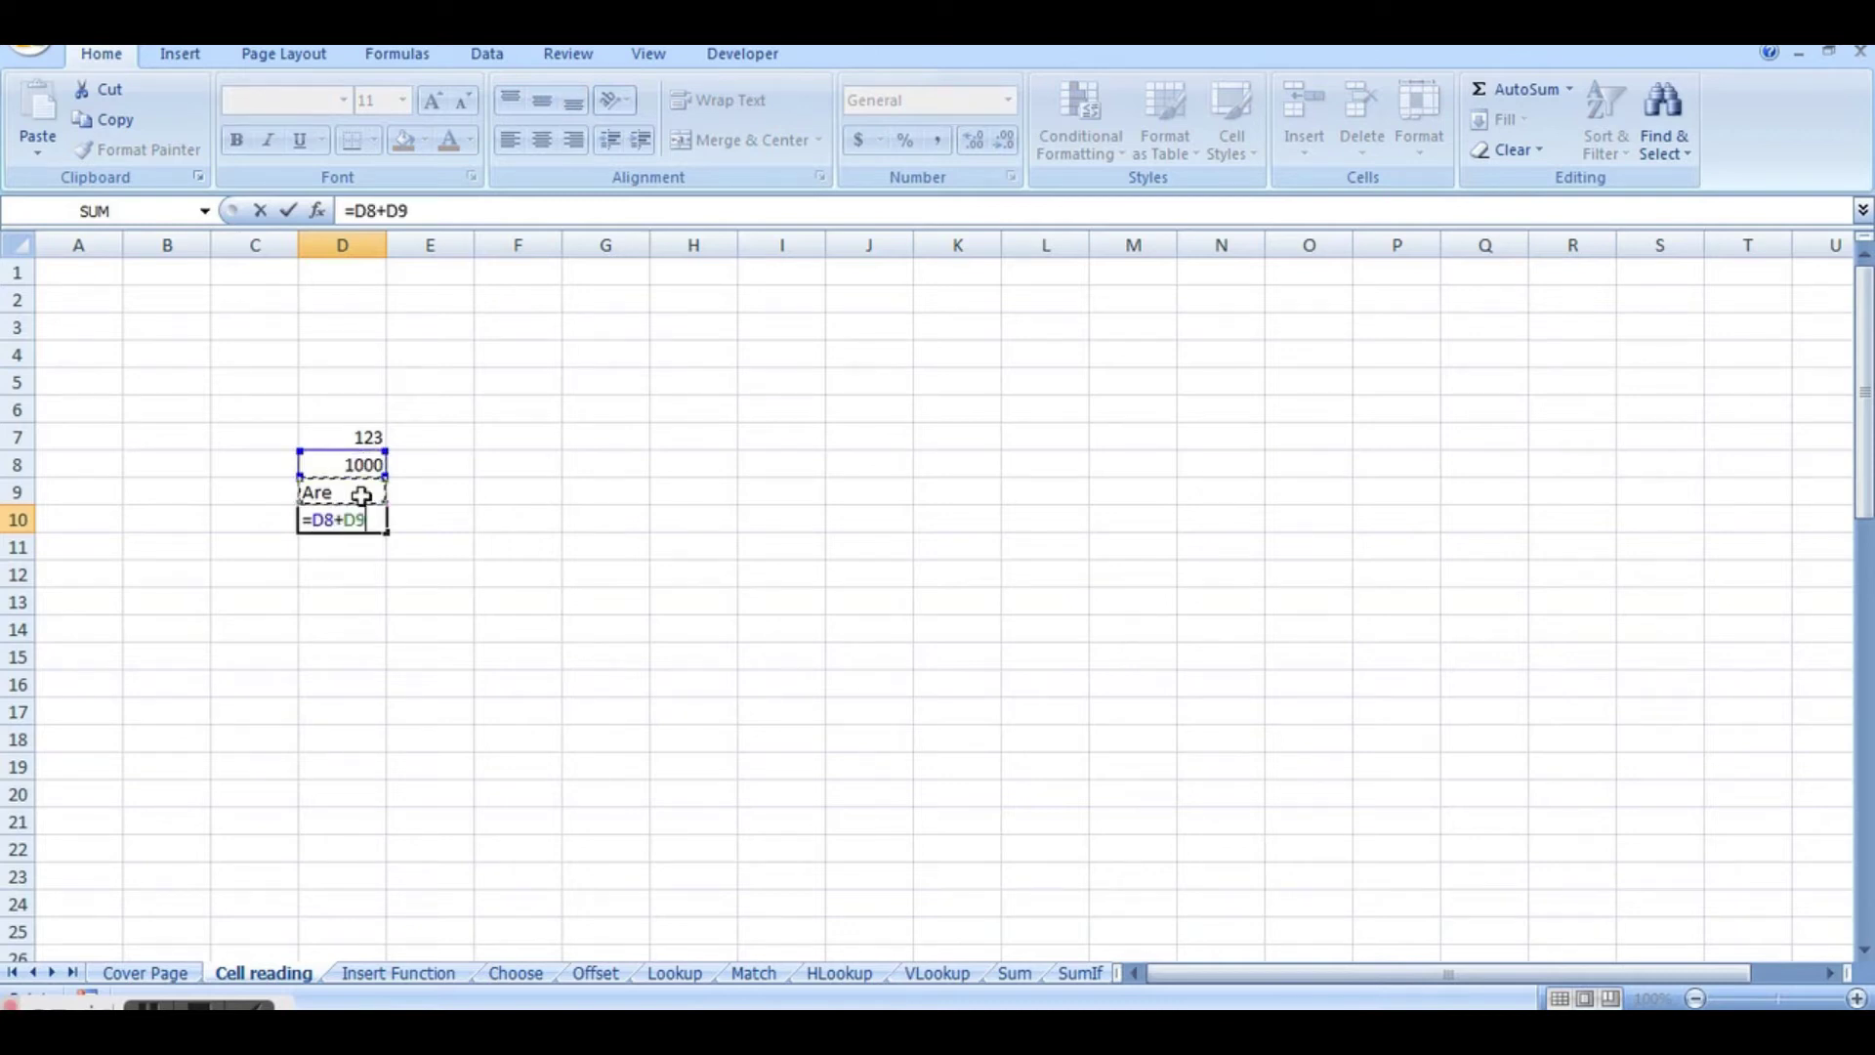
{"action": "key", "text": "Return"}
{"action": "left_click", "coordinate": [377, 518]}
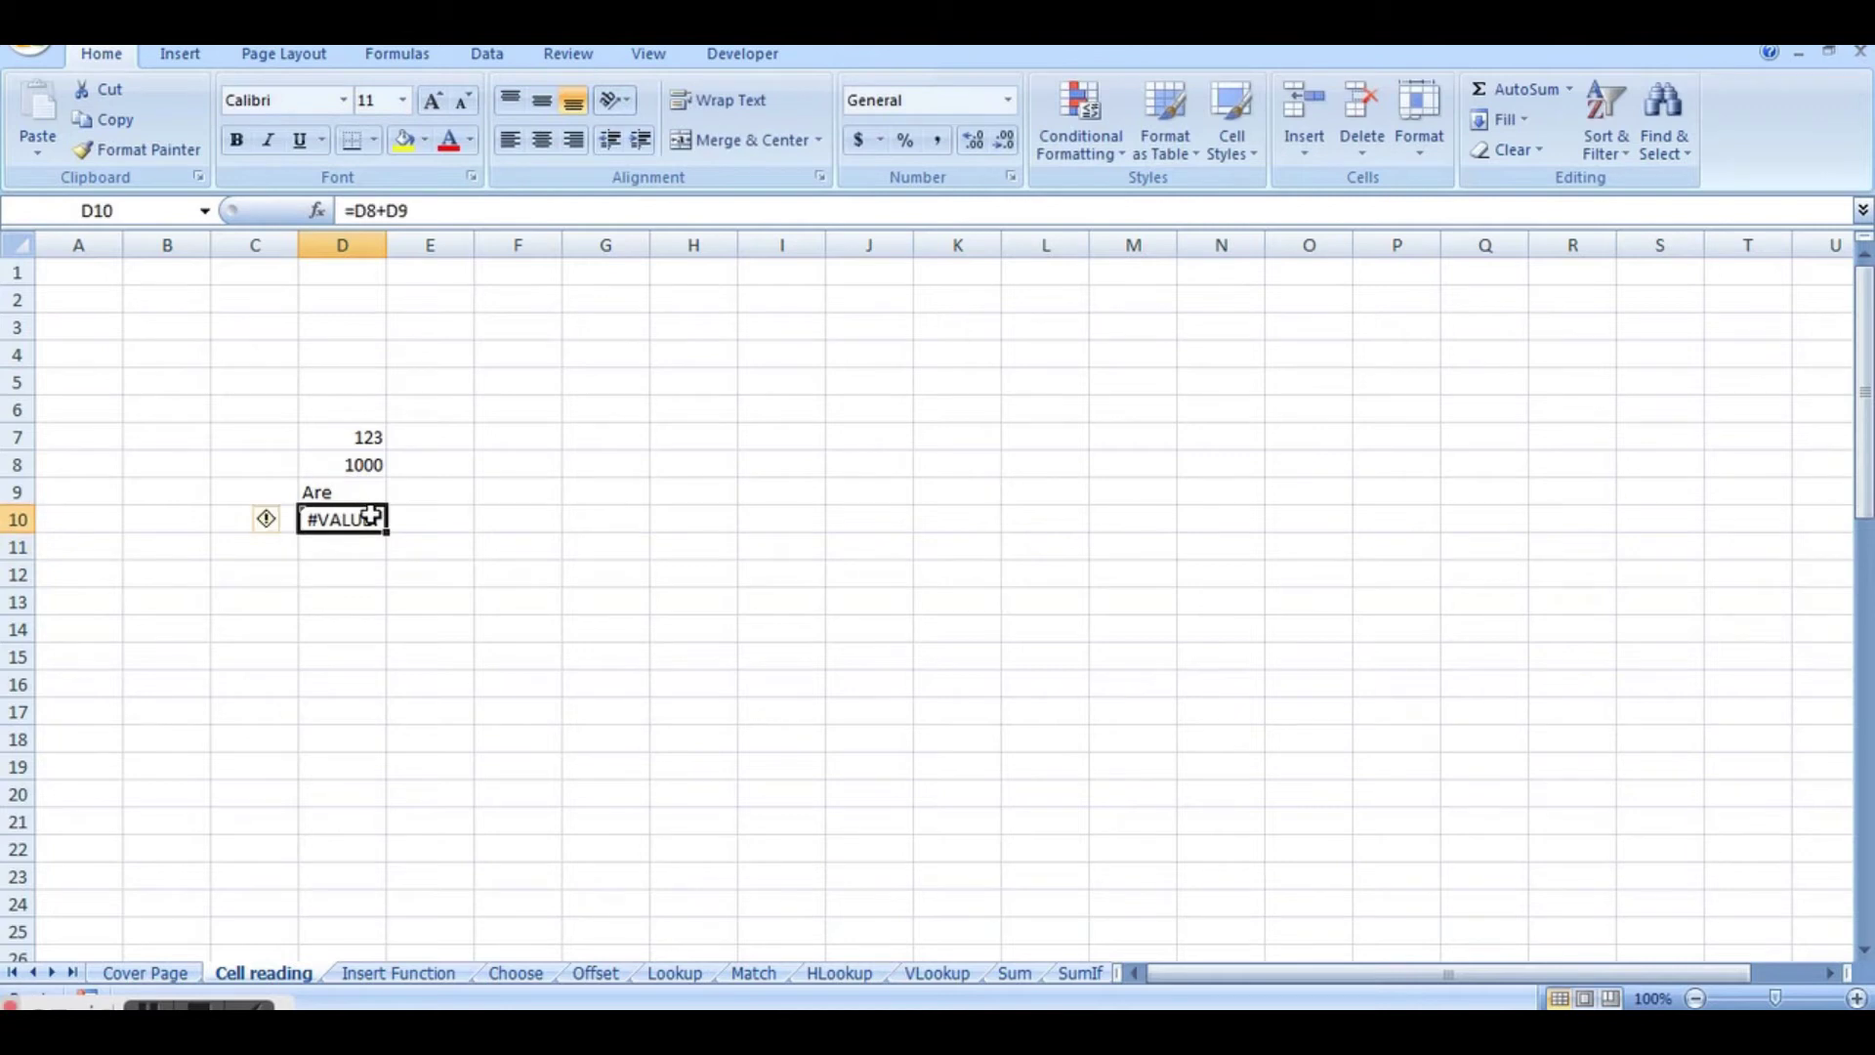
{"action": "left_click", "coordinate": [372, 493]}
{"action": "key", "text": "Delete"}
Step: Enter 1,000 with a thousands comma in cell D11 and inspect its stored value
{"action": "left_click", "coordinate": [348, 551]}
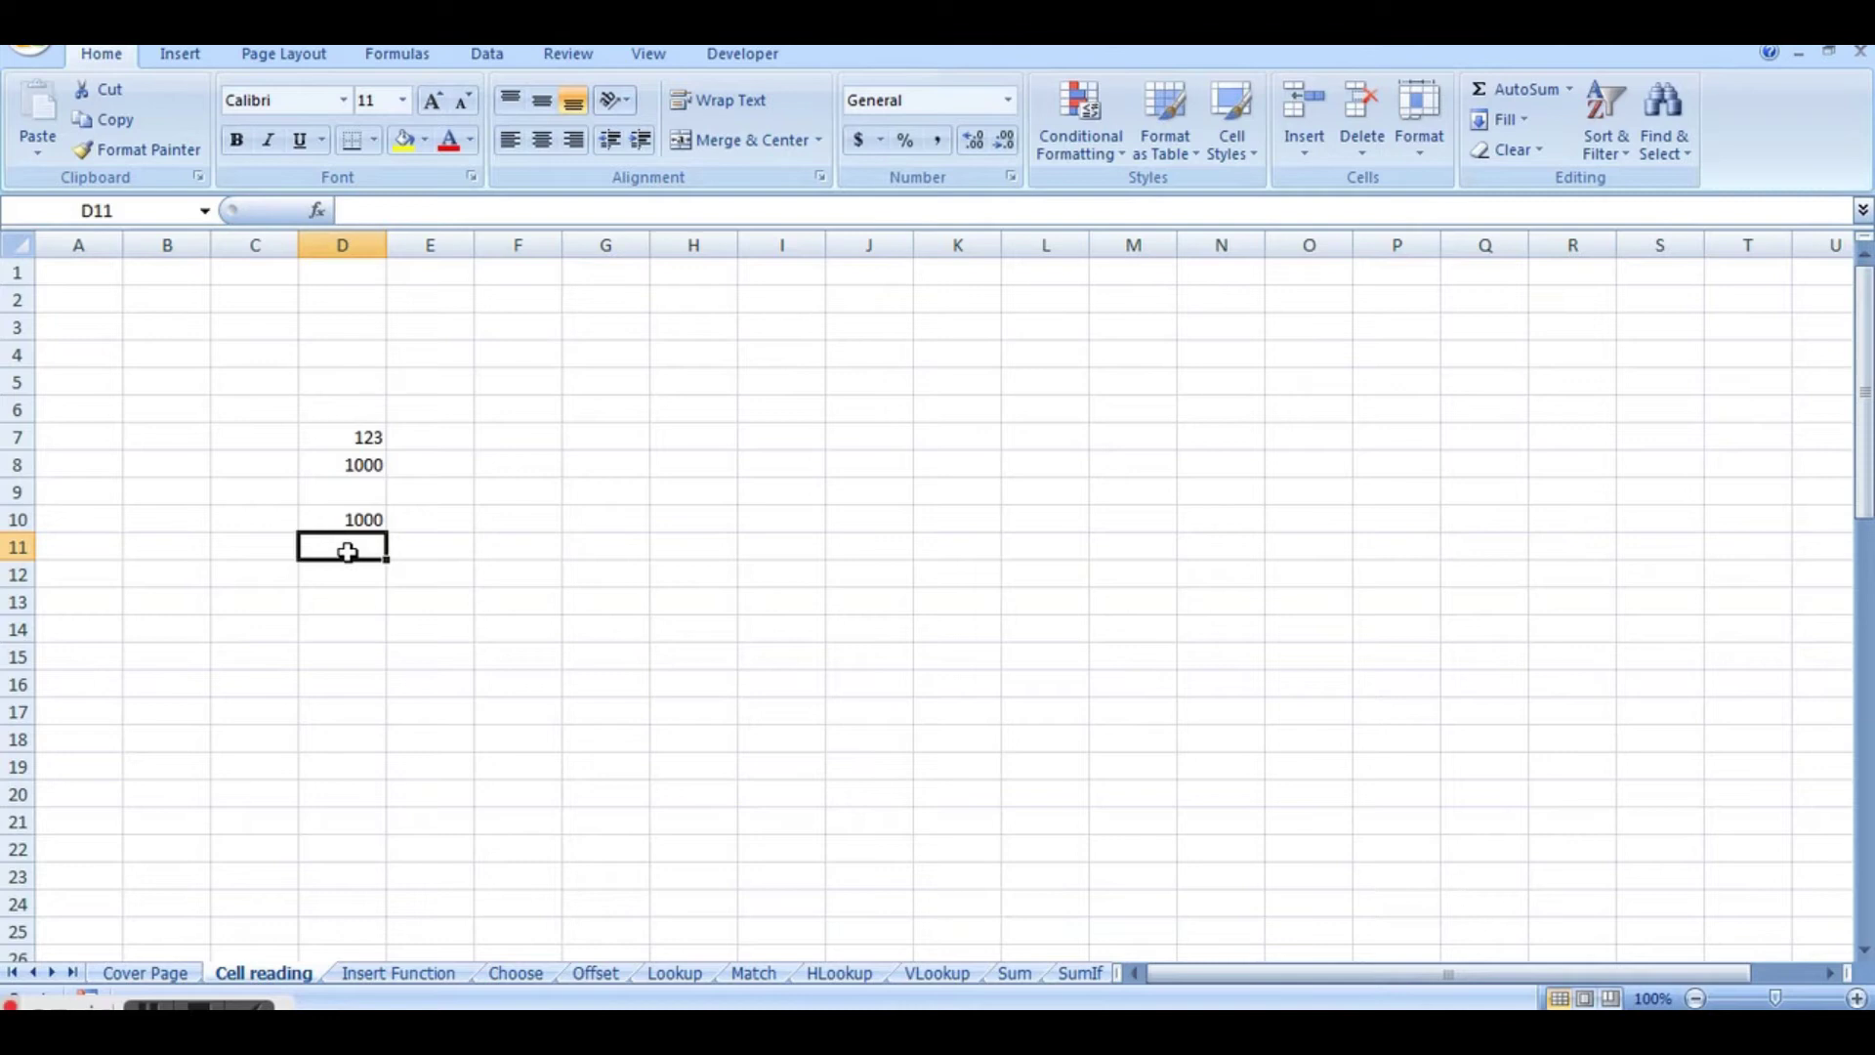
{"action": "type", "text": "1,000"}
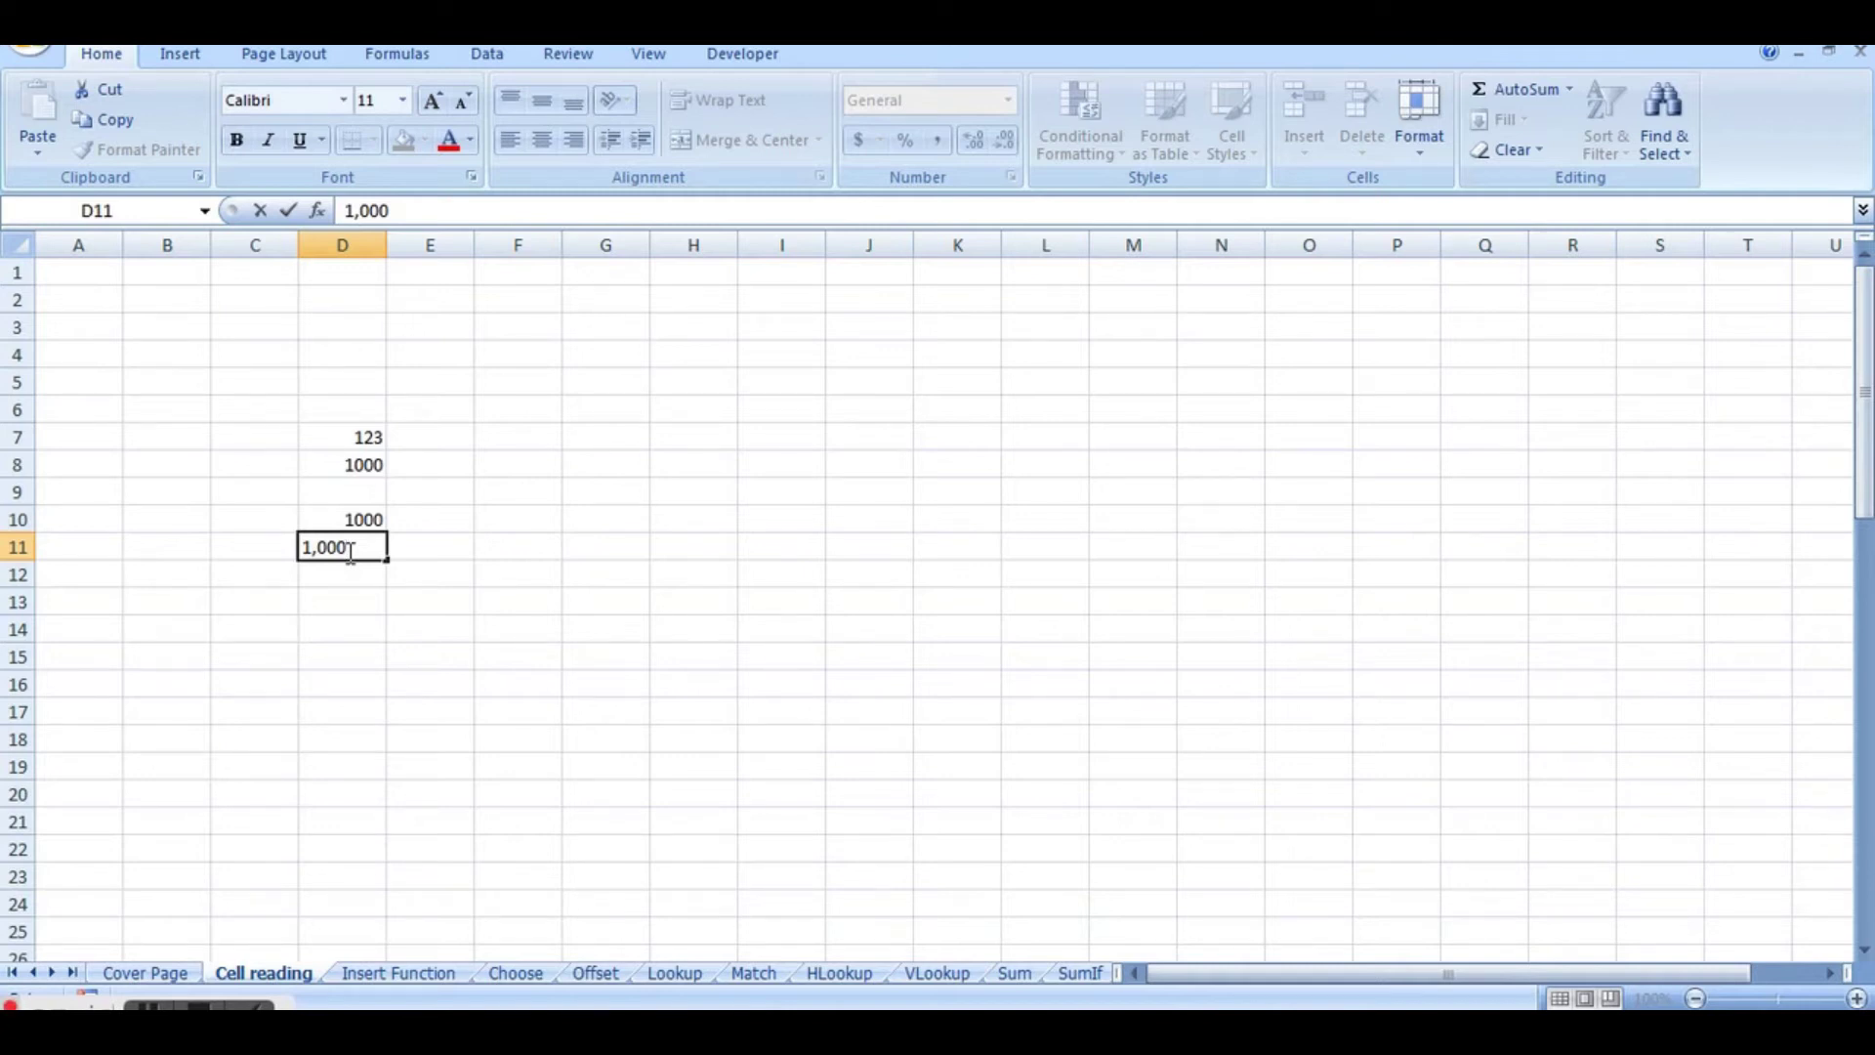
{"action": "key", "text": "Return"}
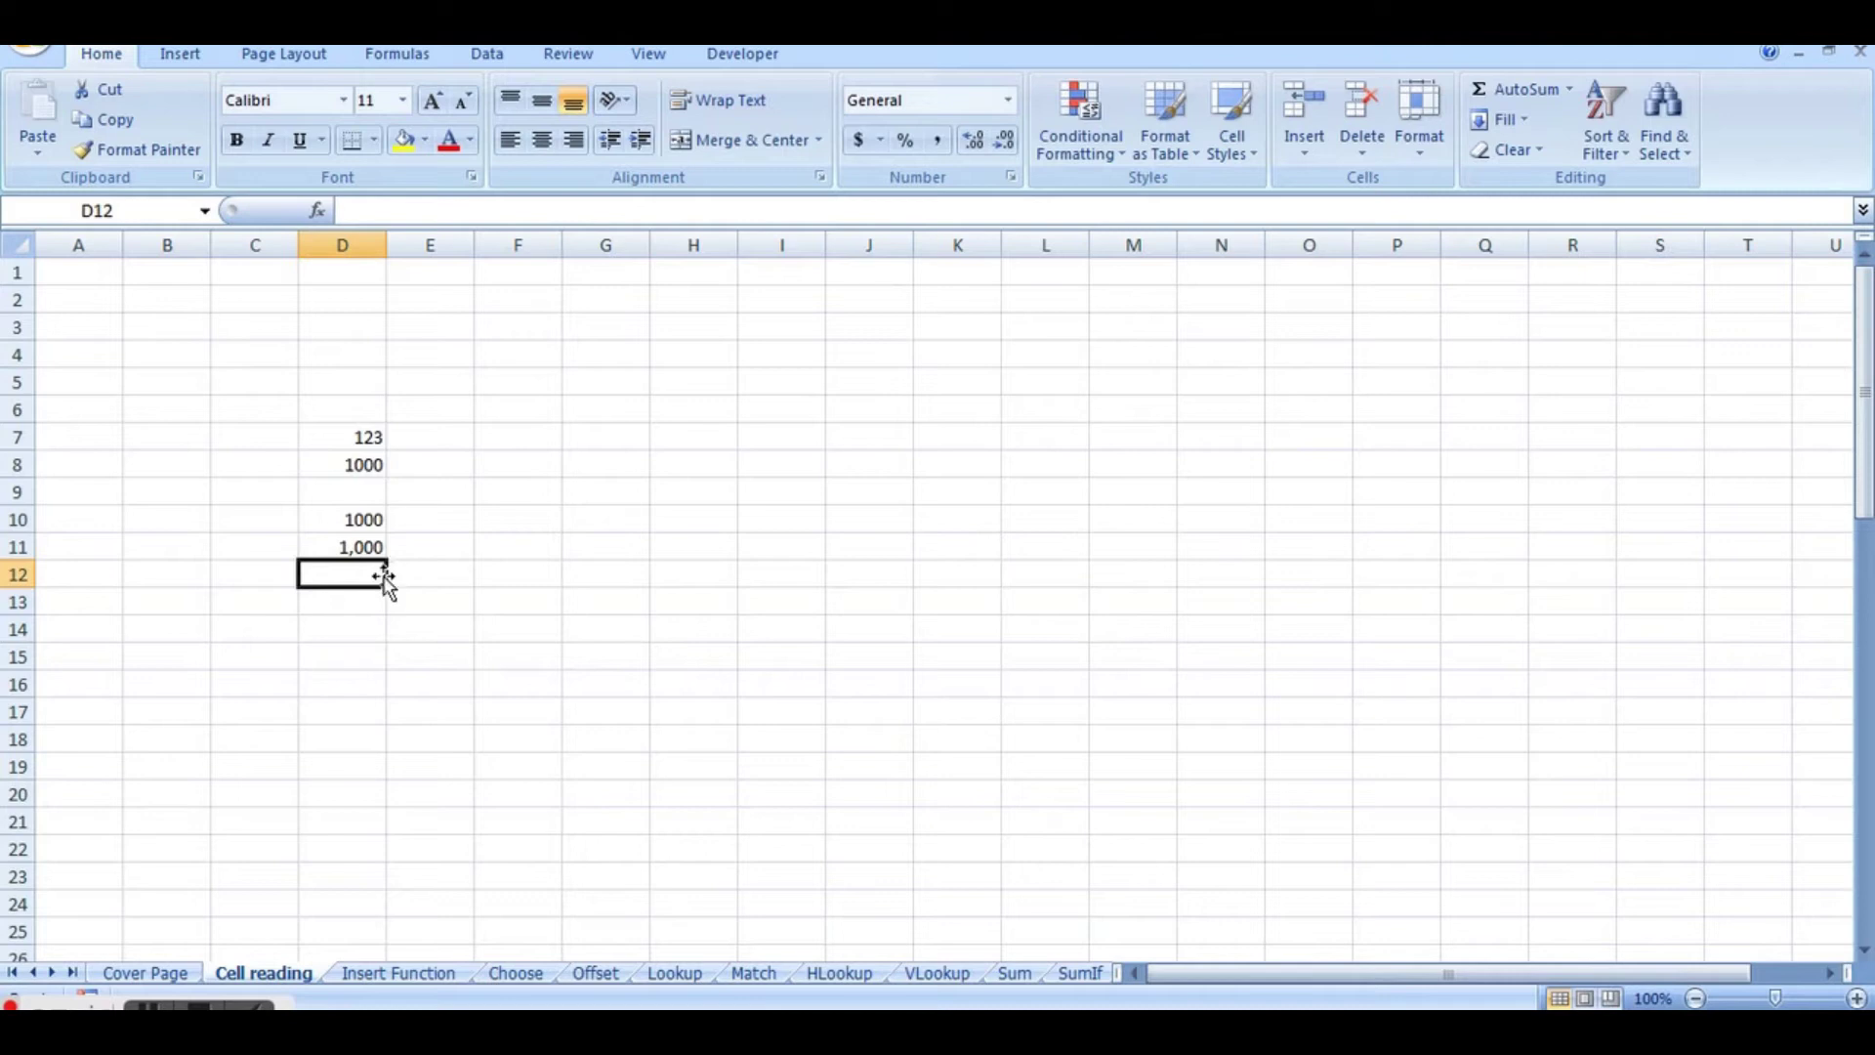
{"action": "left_click", "coordinate": [367, 545]}
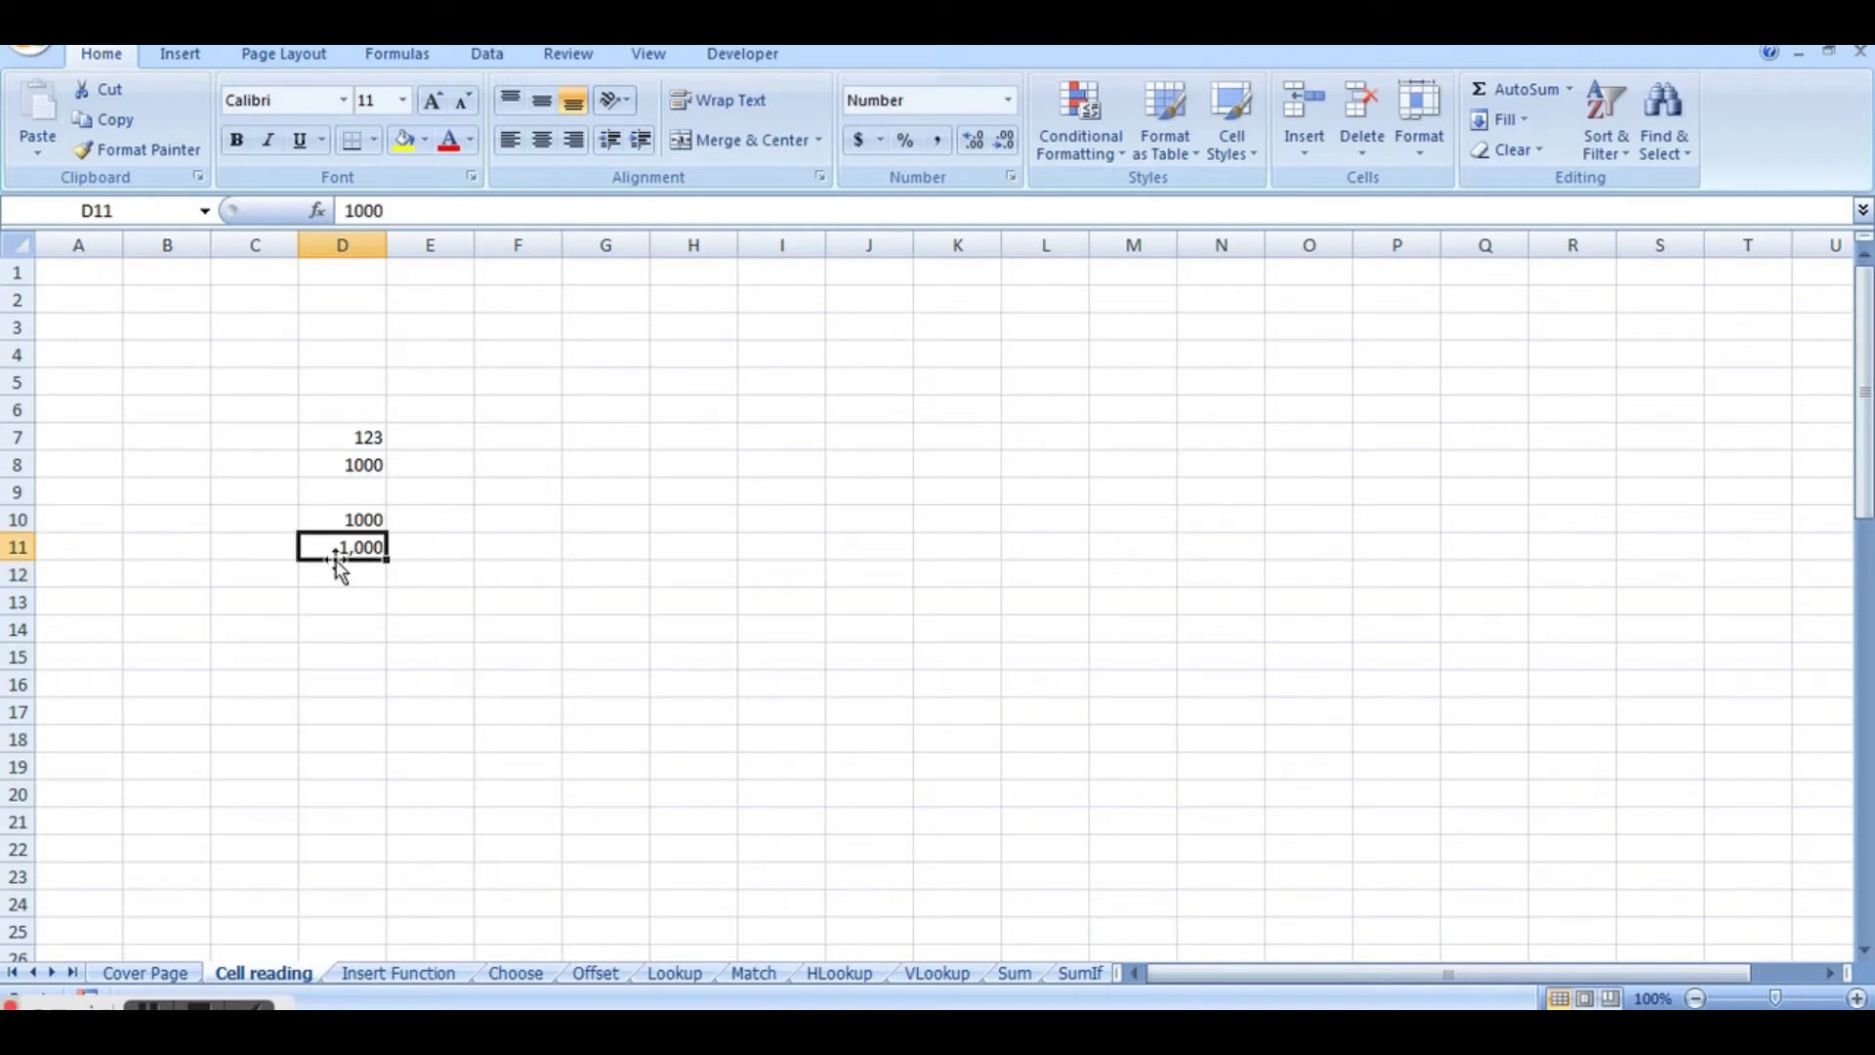
{"action": "left_click", "coordinate": [480, 209]}
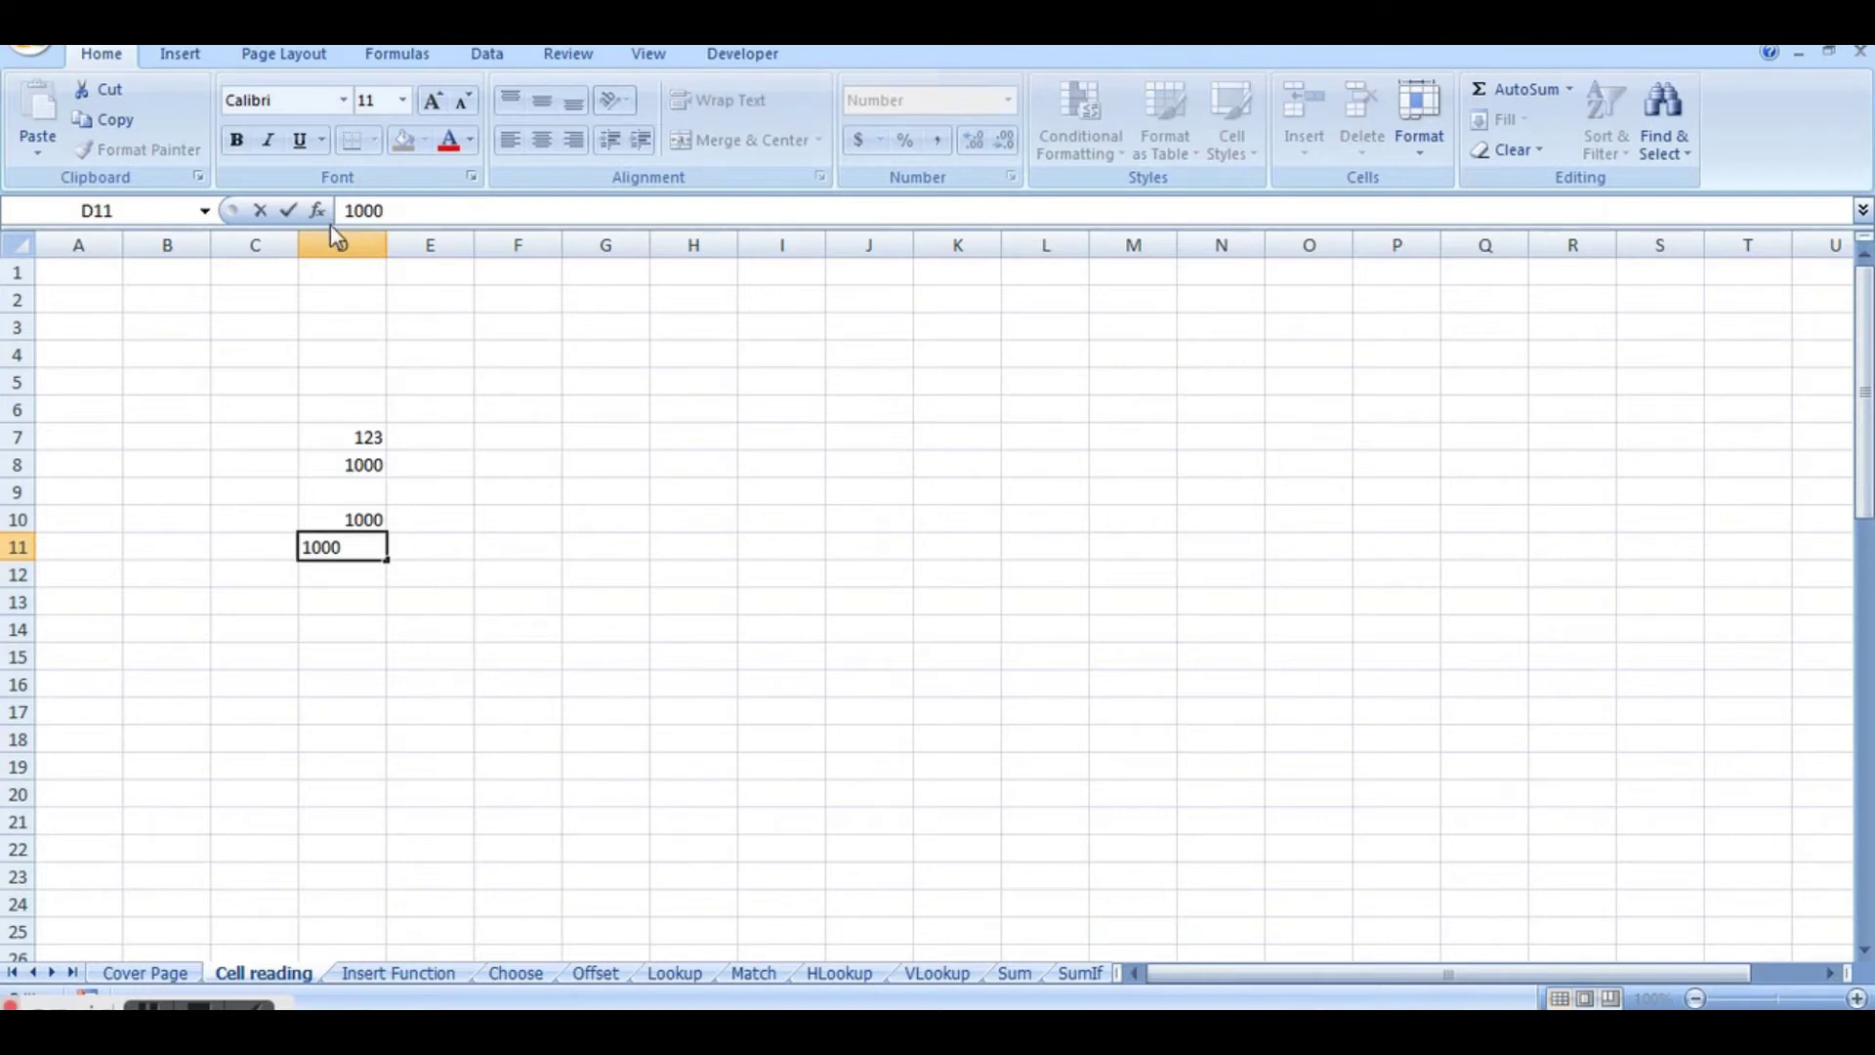
Step: Enter 1,0,0 with irregularly placed commas in cell D12 and inspect its stored content
{"action": "left_click", "coordinate": [358, 576]}
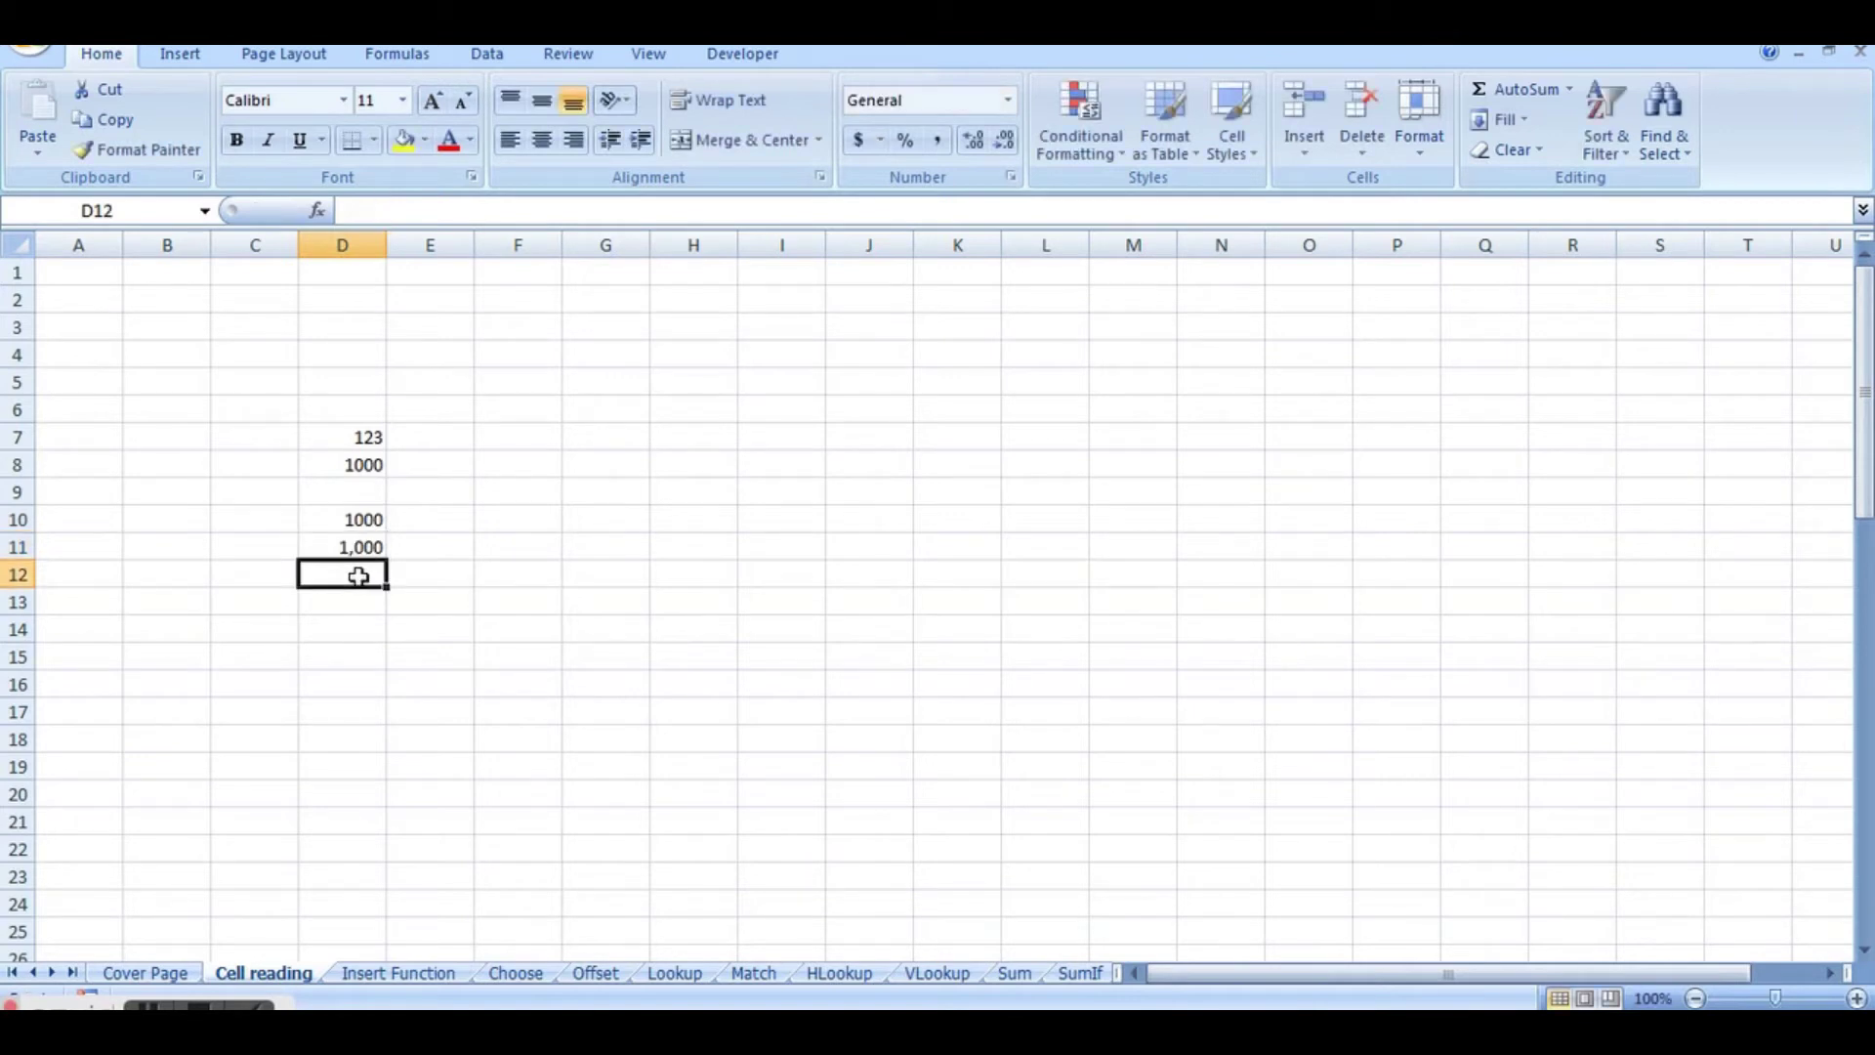
{"action": "type", "text": "1"}
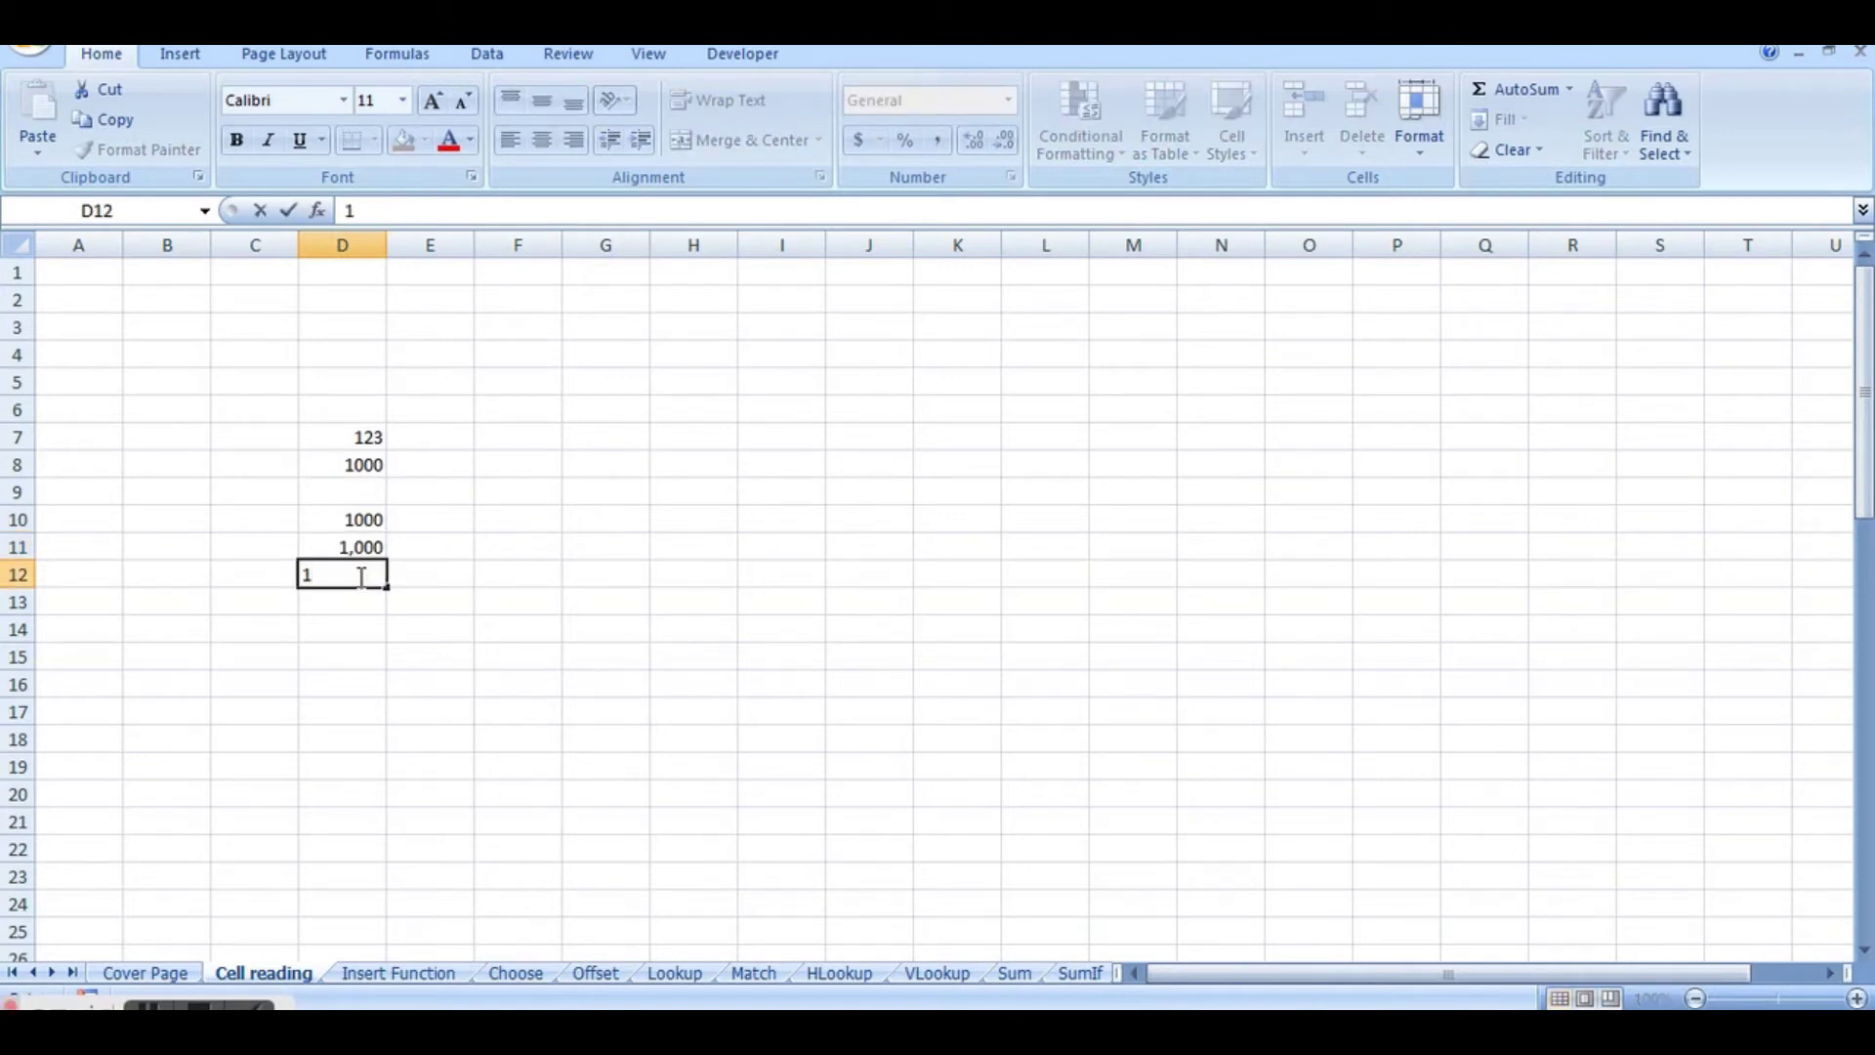
{"action": "type", "text": ",0,0"}
{"action": "left_click", "coordinate": [351, 605]}
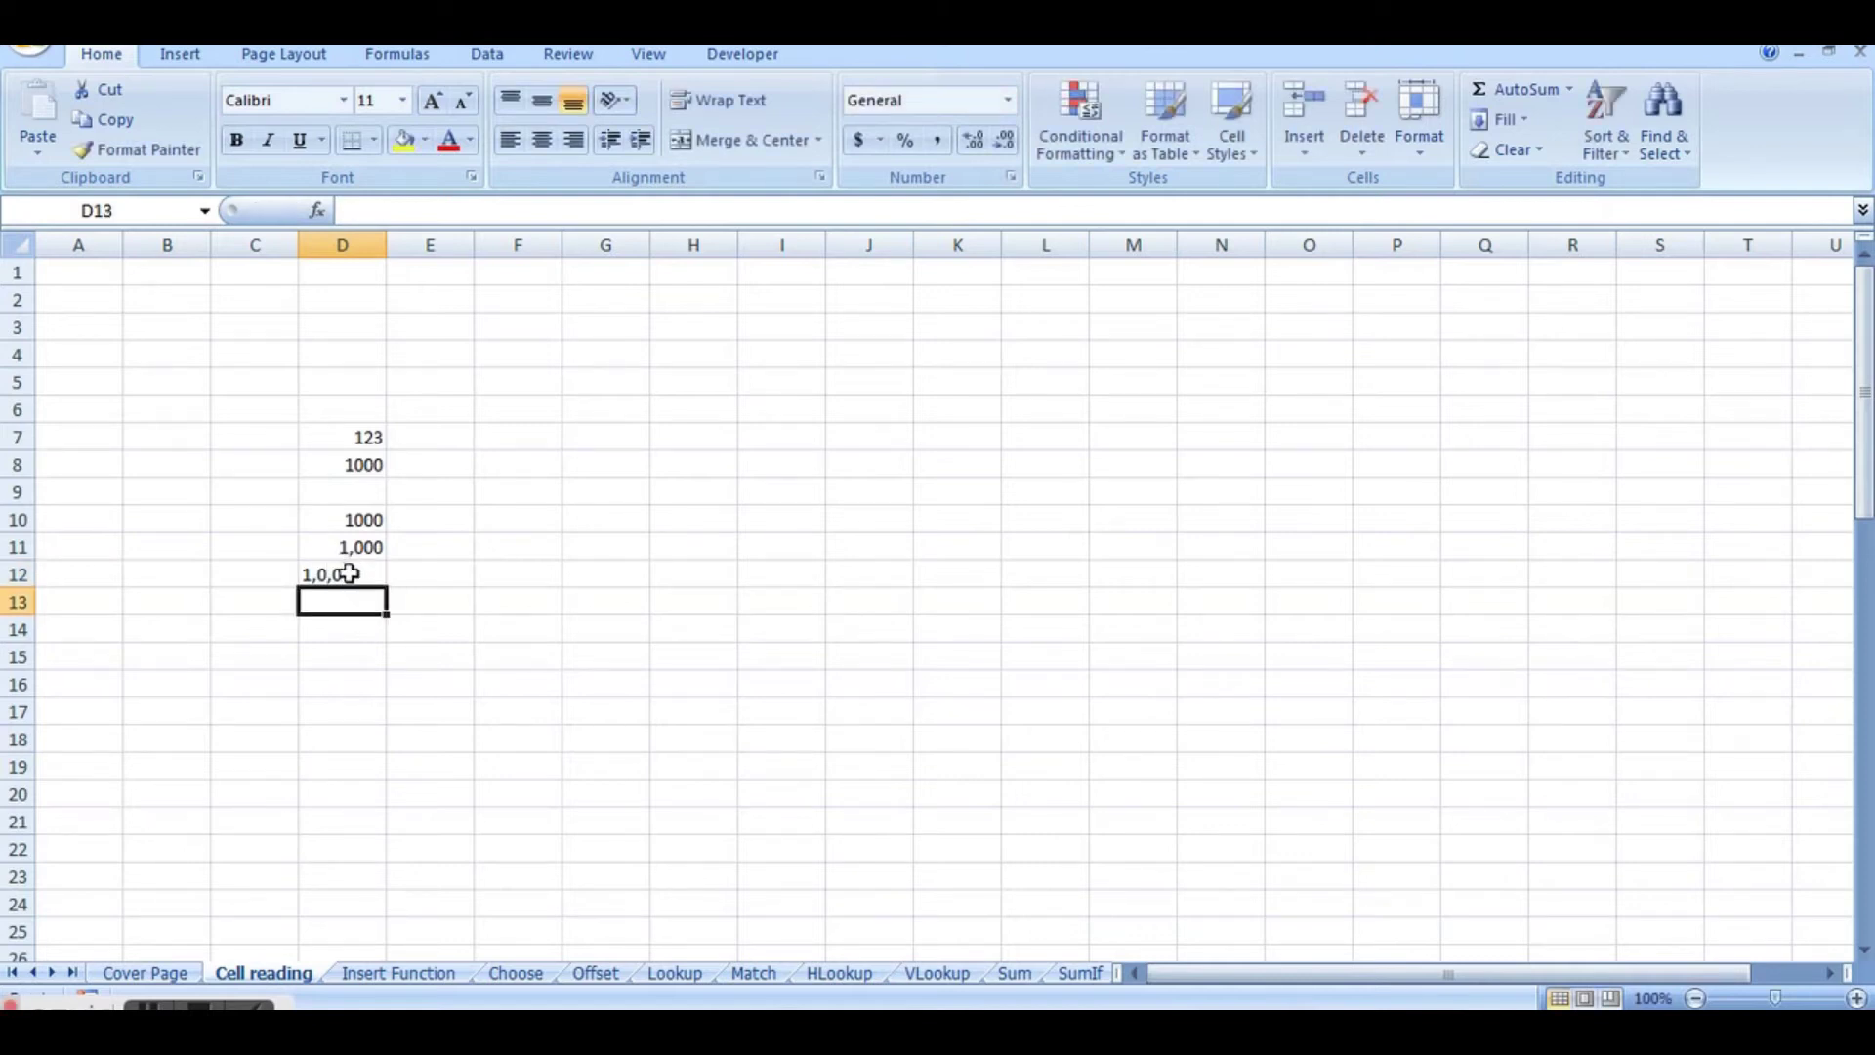
{"action": "left_click", "coordinate": [349, 573]}
{"action": "left_click", "coordinate": [484, 210]}
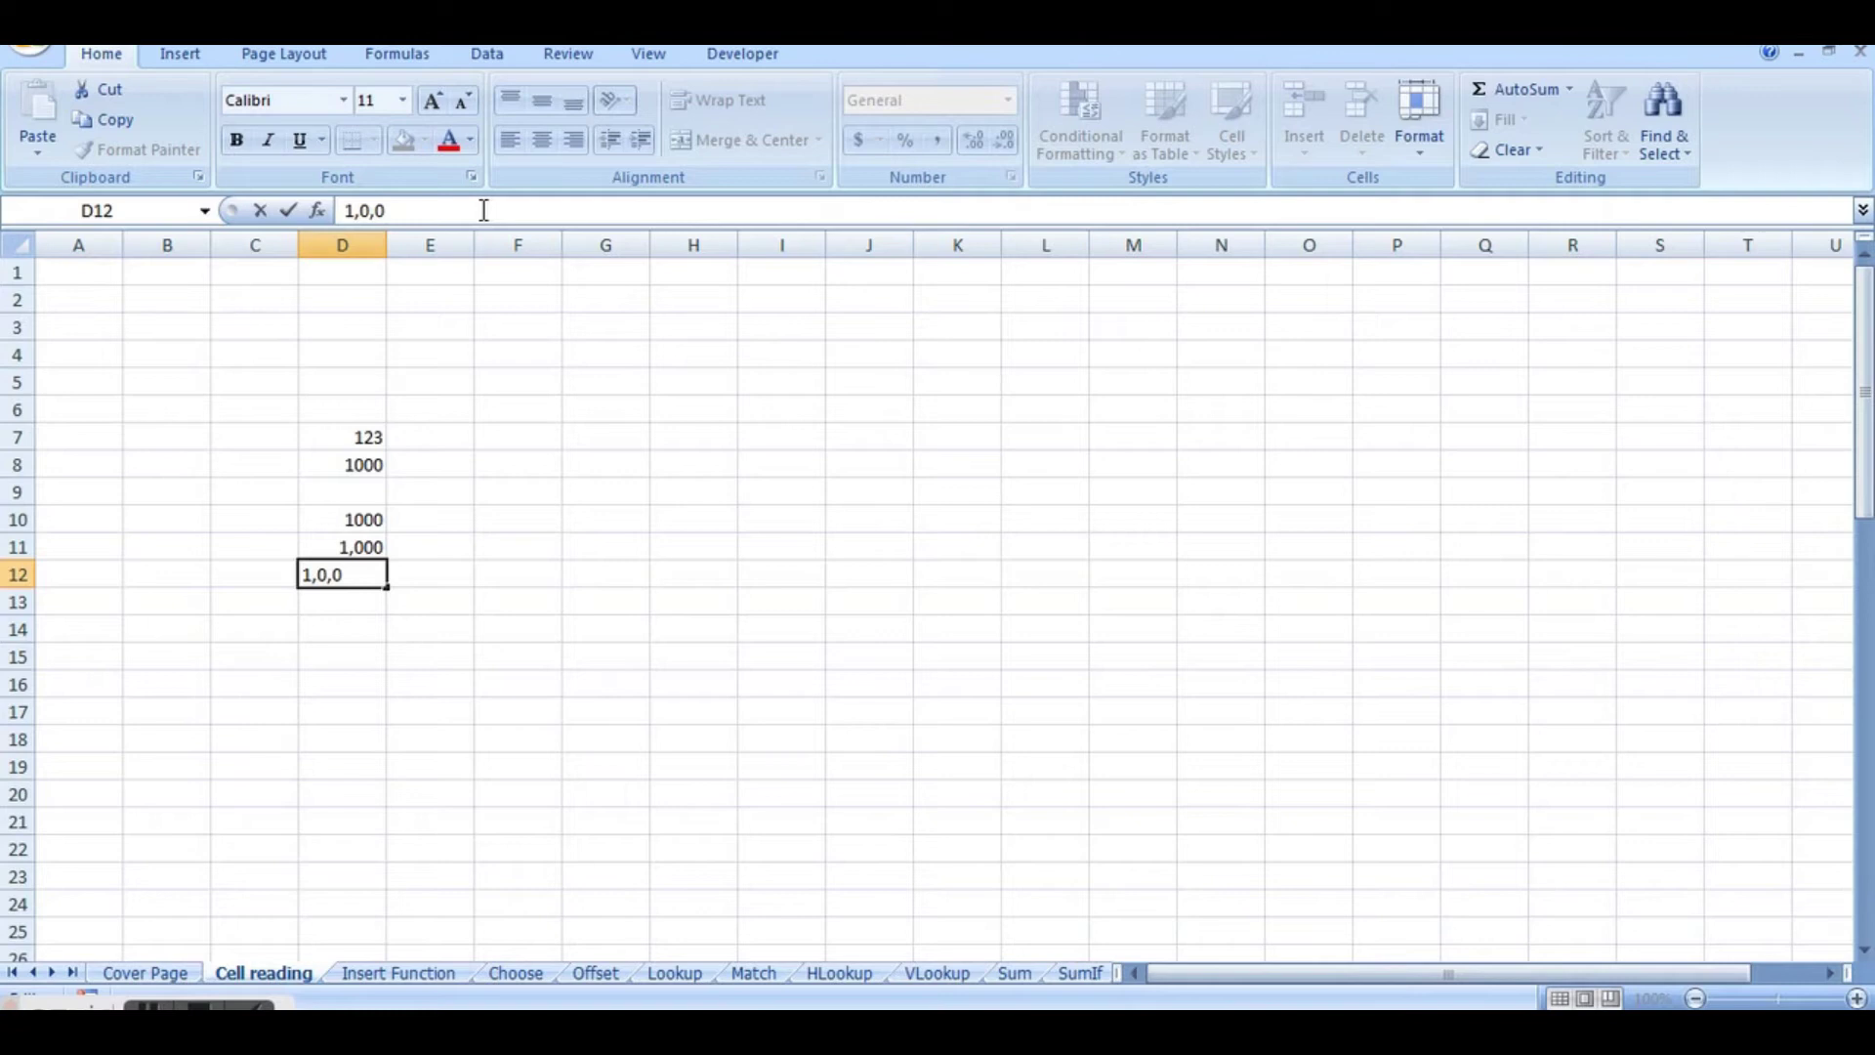
Step: Try adding cells D11 and D12 with the formula =D11+D12 in cell D13, and clear the formula
{"action": "left_click", "coordinate": [359, 602]}
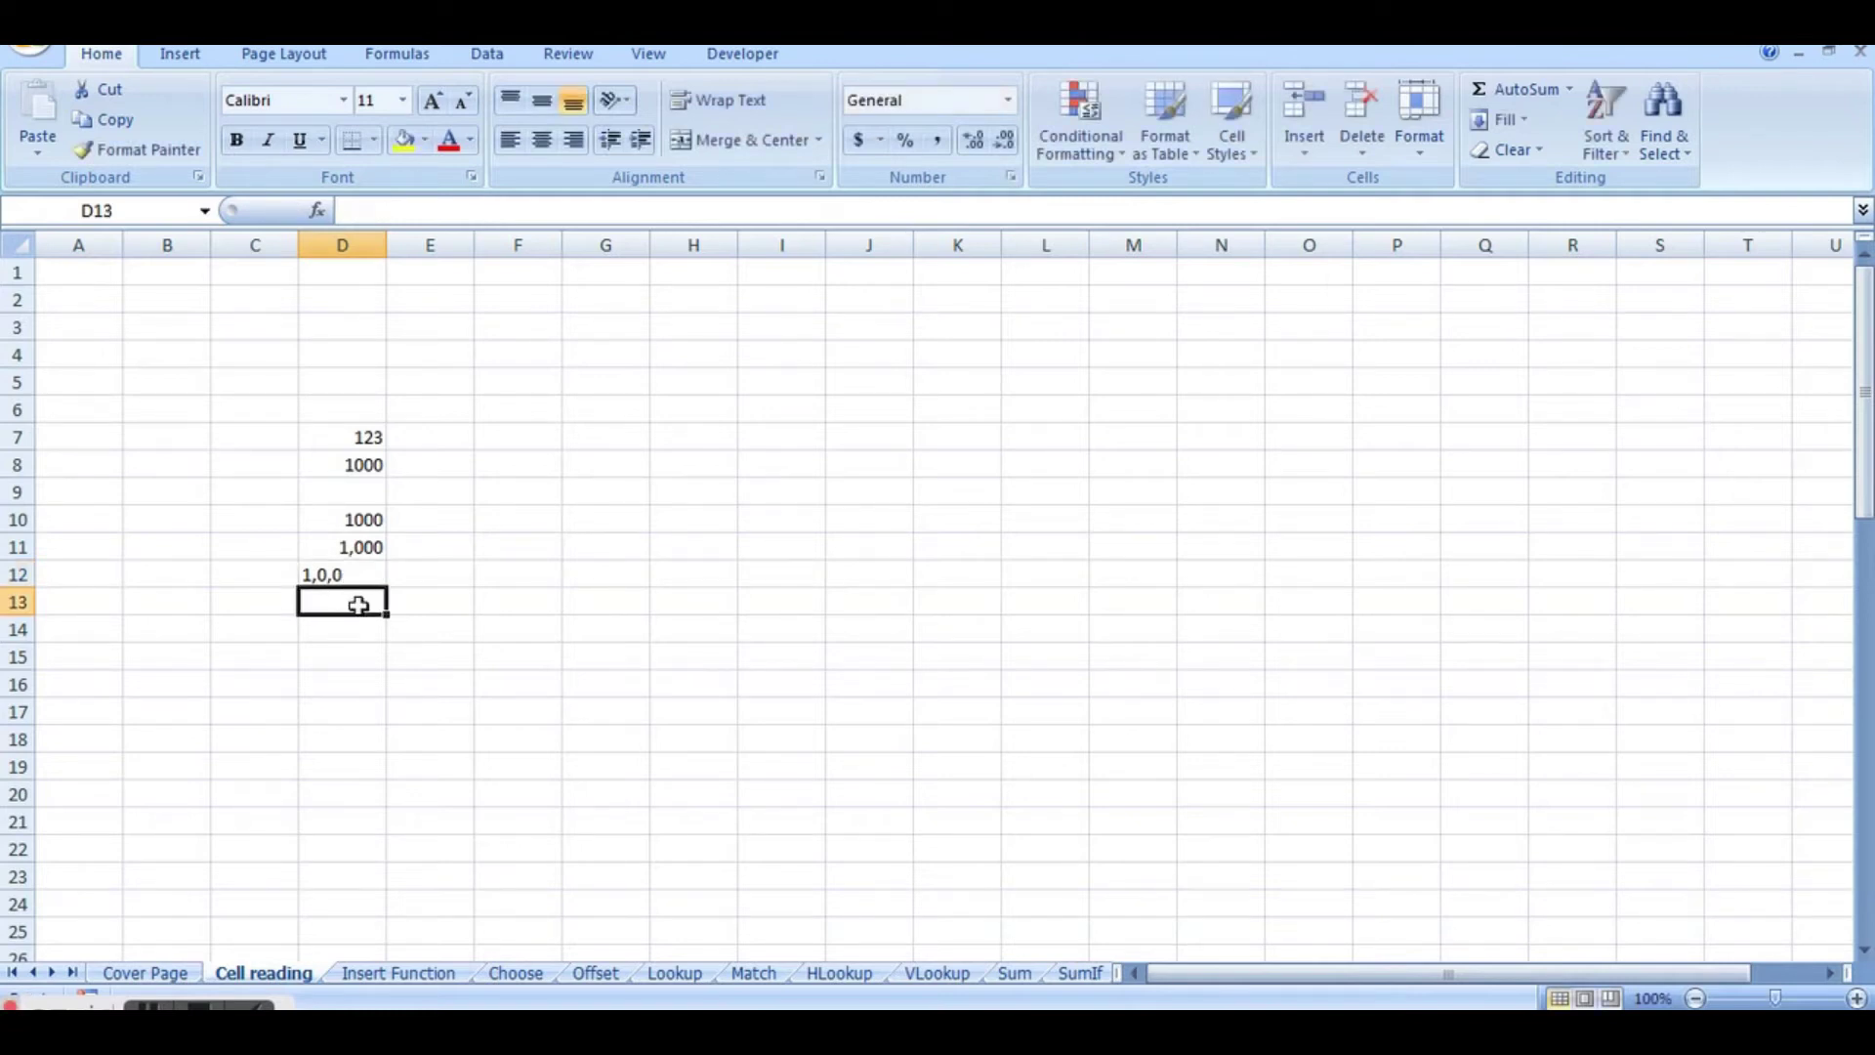
{"action": "type", "text": "="}
{"action": "left_click", "coordinate": [361, 546]}
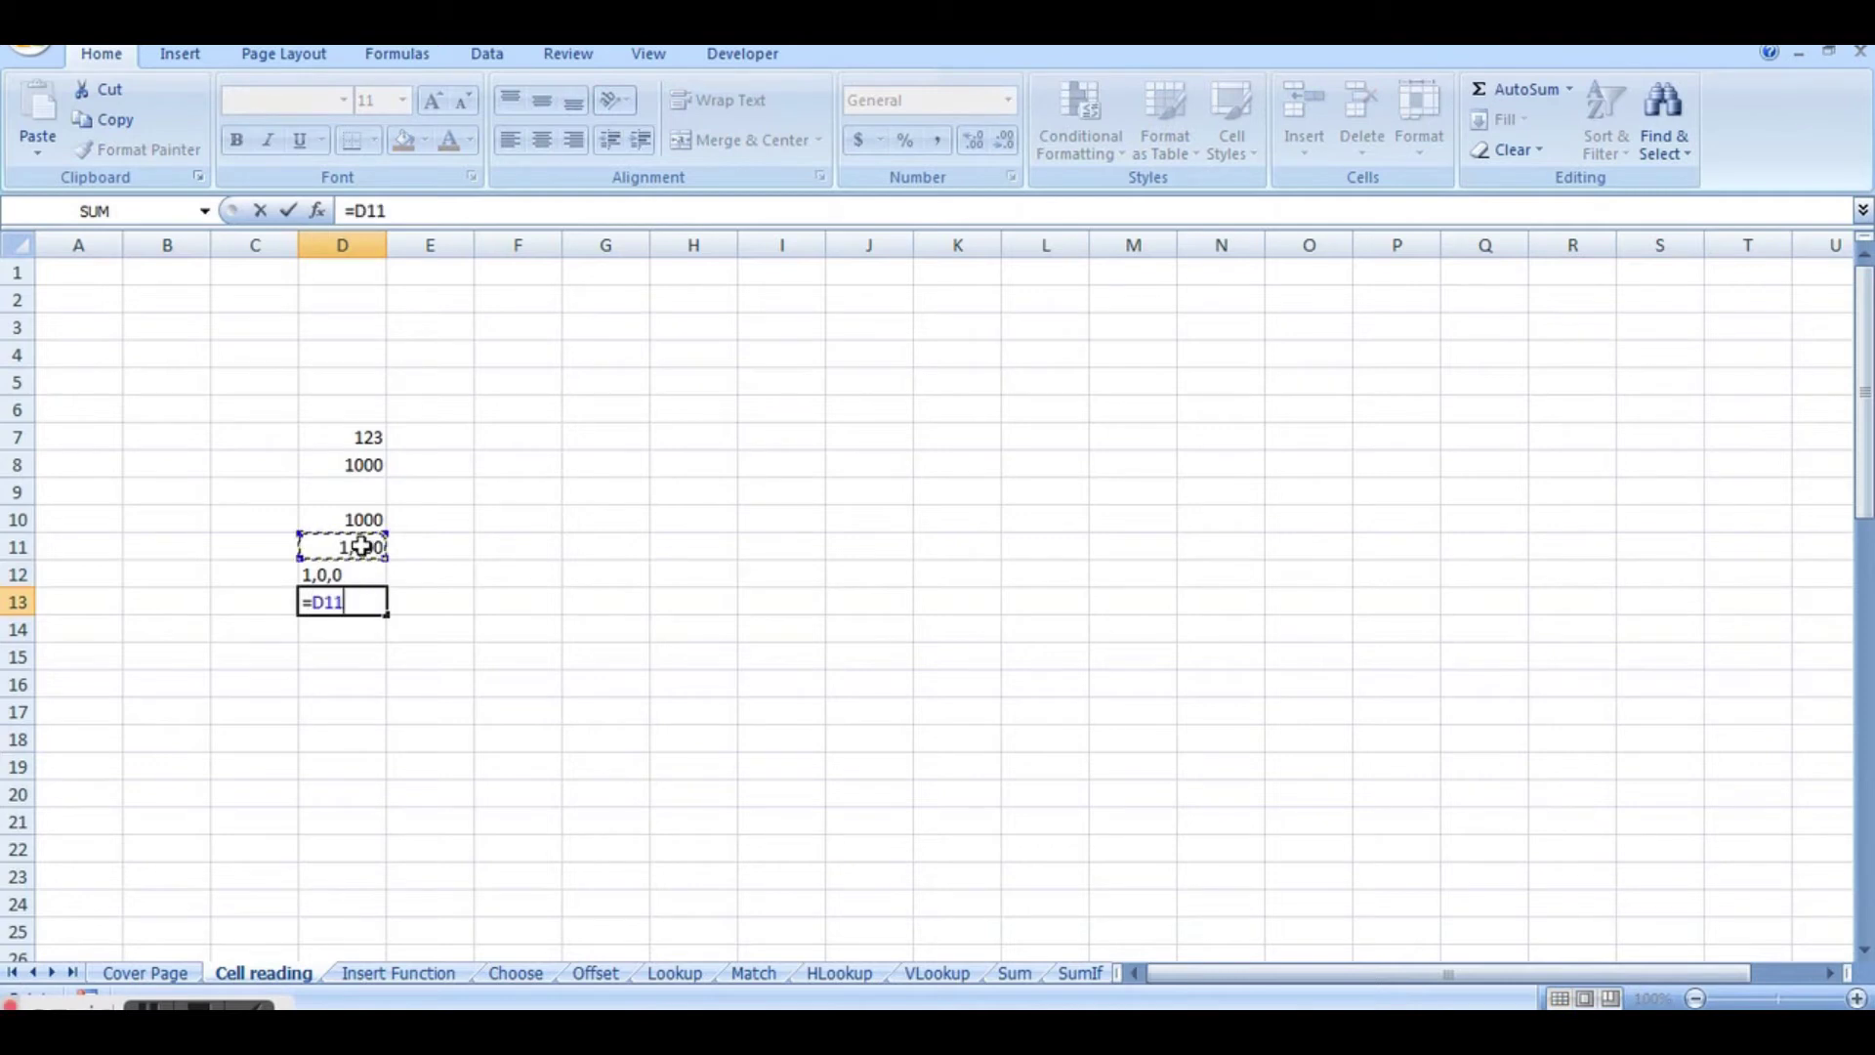
{"action": "type", "text": "+"}
{"action": "left_click", "coordinate": [360, 575]}
{"action": "key", "text": "Return"}
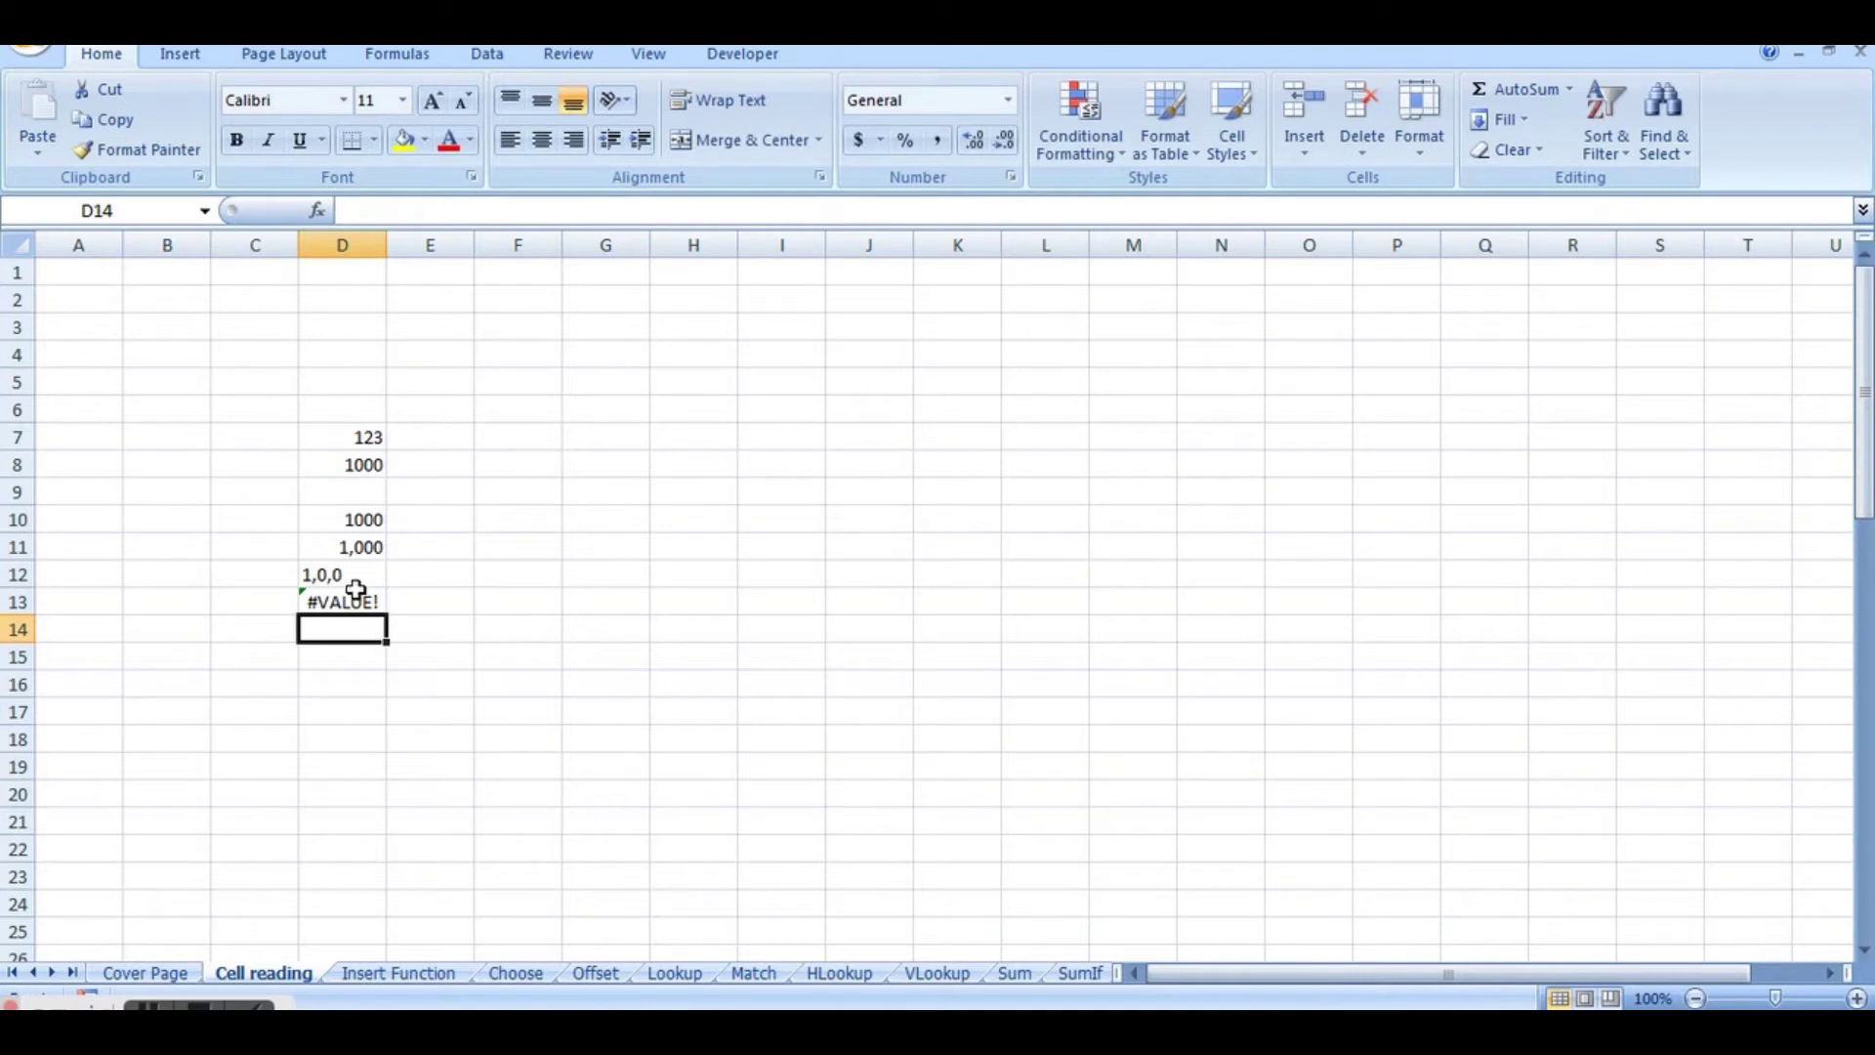
{"action": "left_click", "coordinate": [350, 602]}
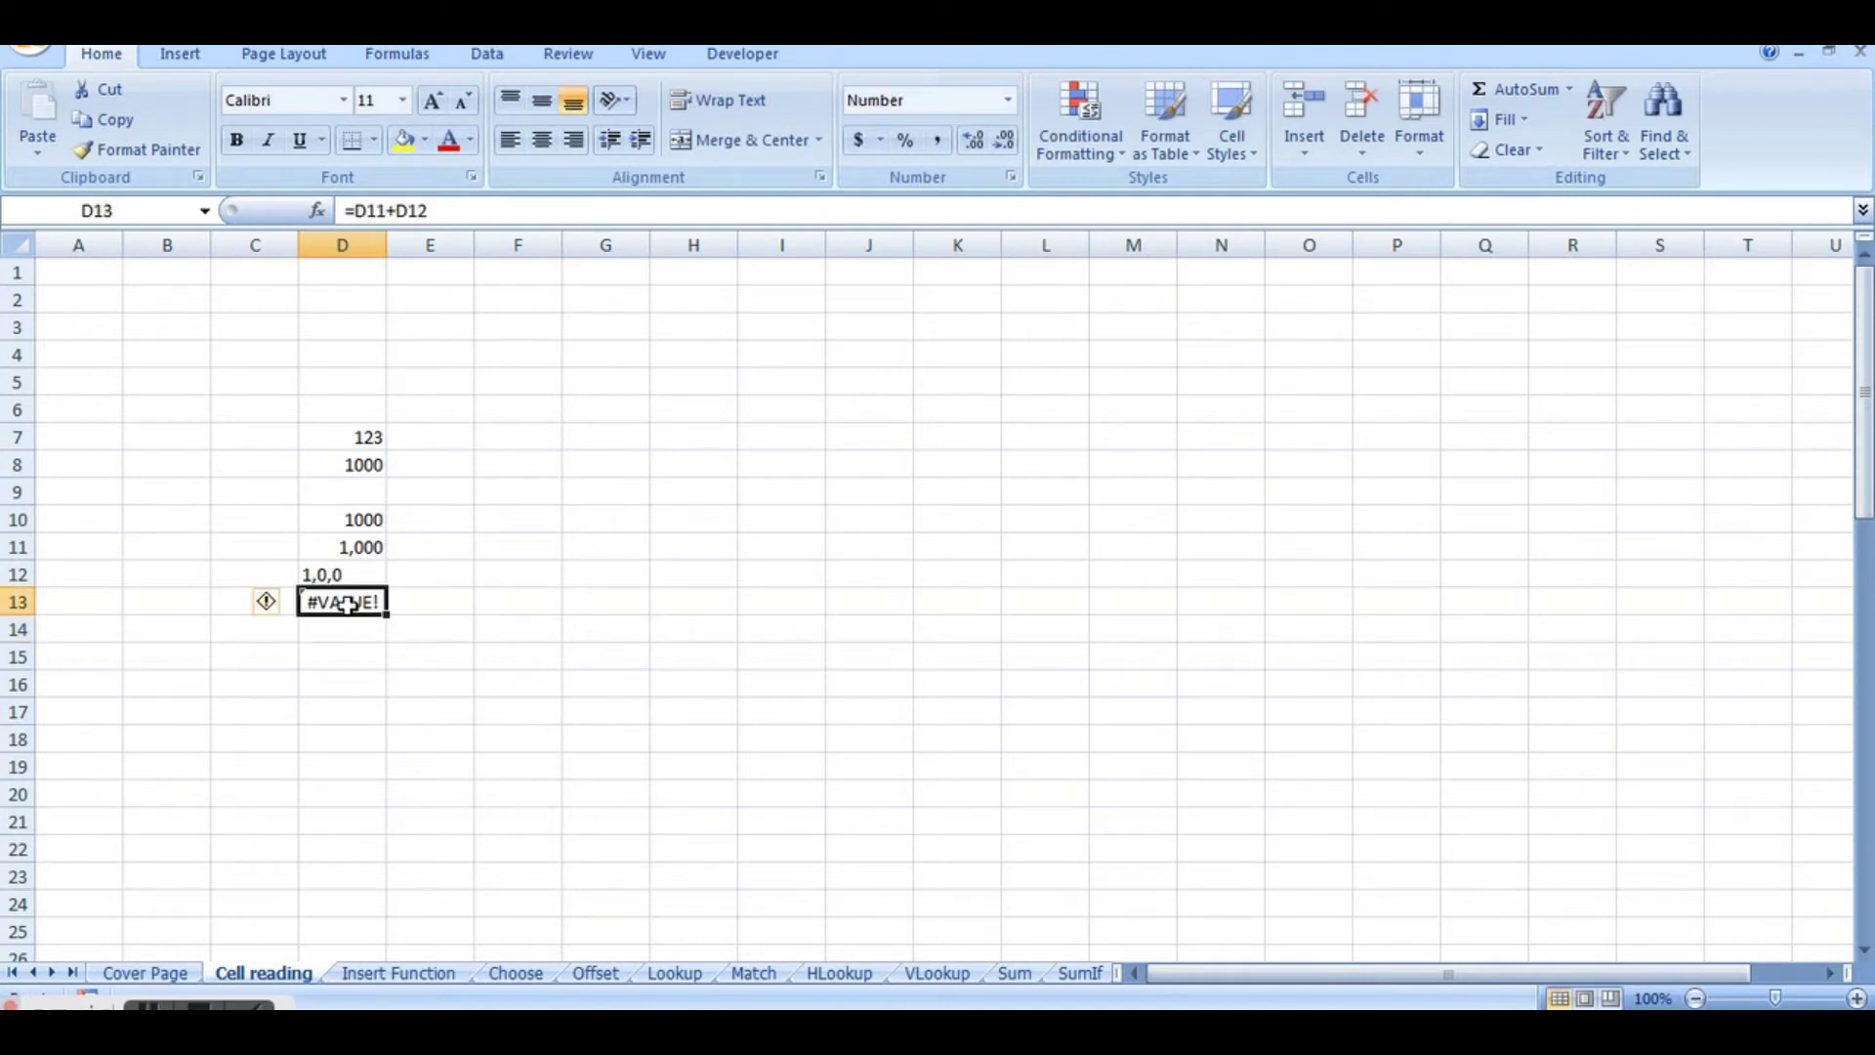
{"action": "key", "text": "Delete"}
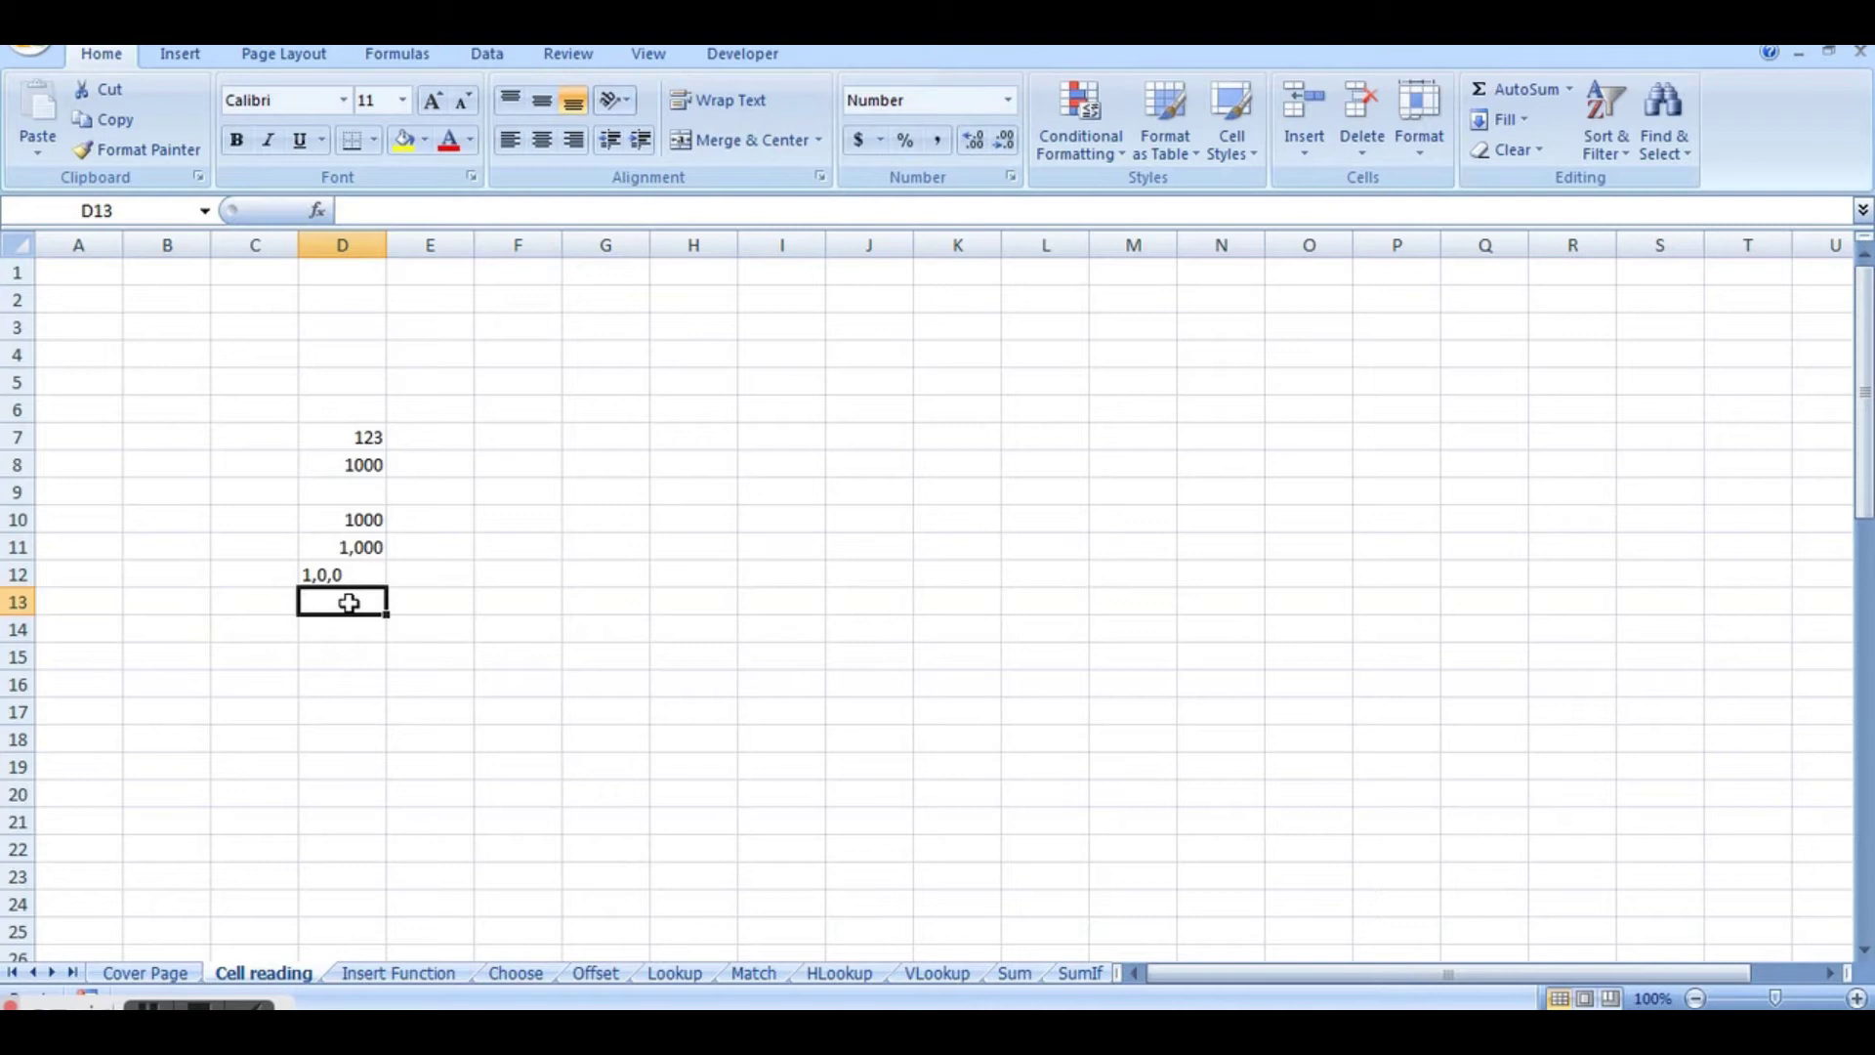
Step: Enter 100000 in cell D13, apply the Comma Style number format, and check the cell's stored value
{"action": "type", "text": "100000"}
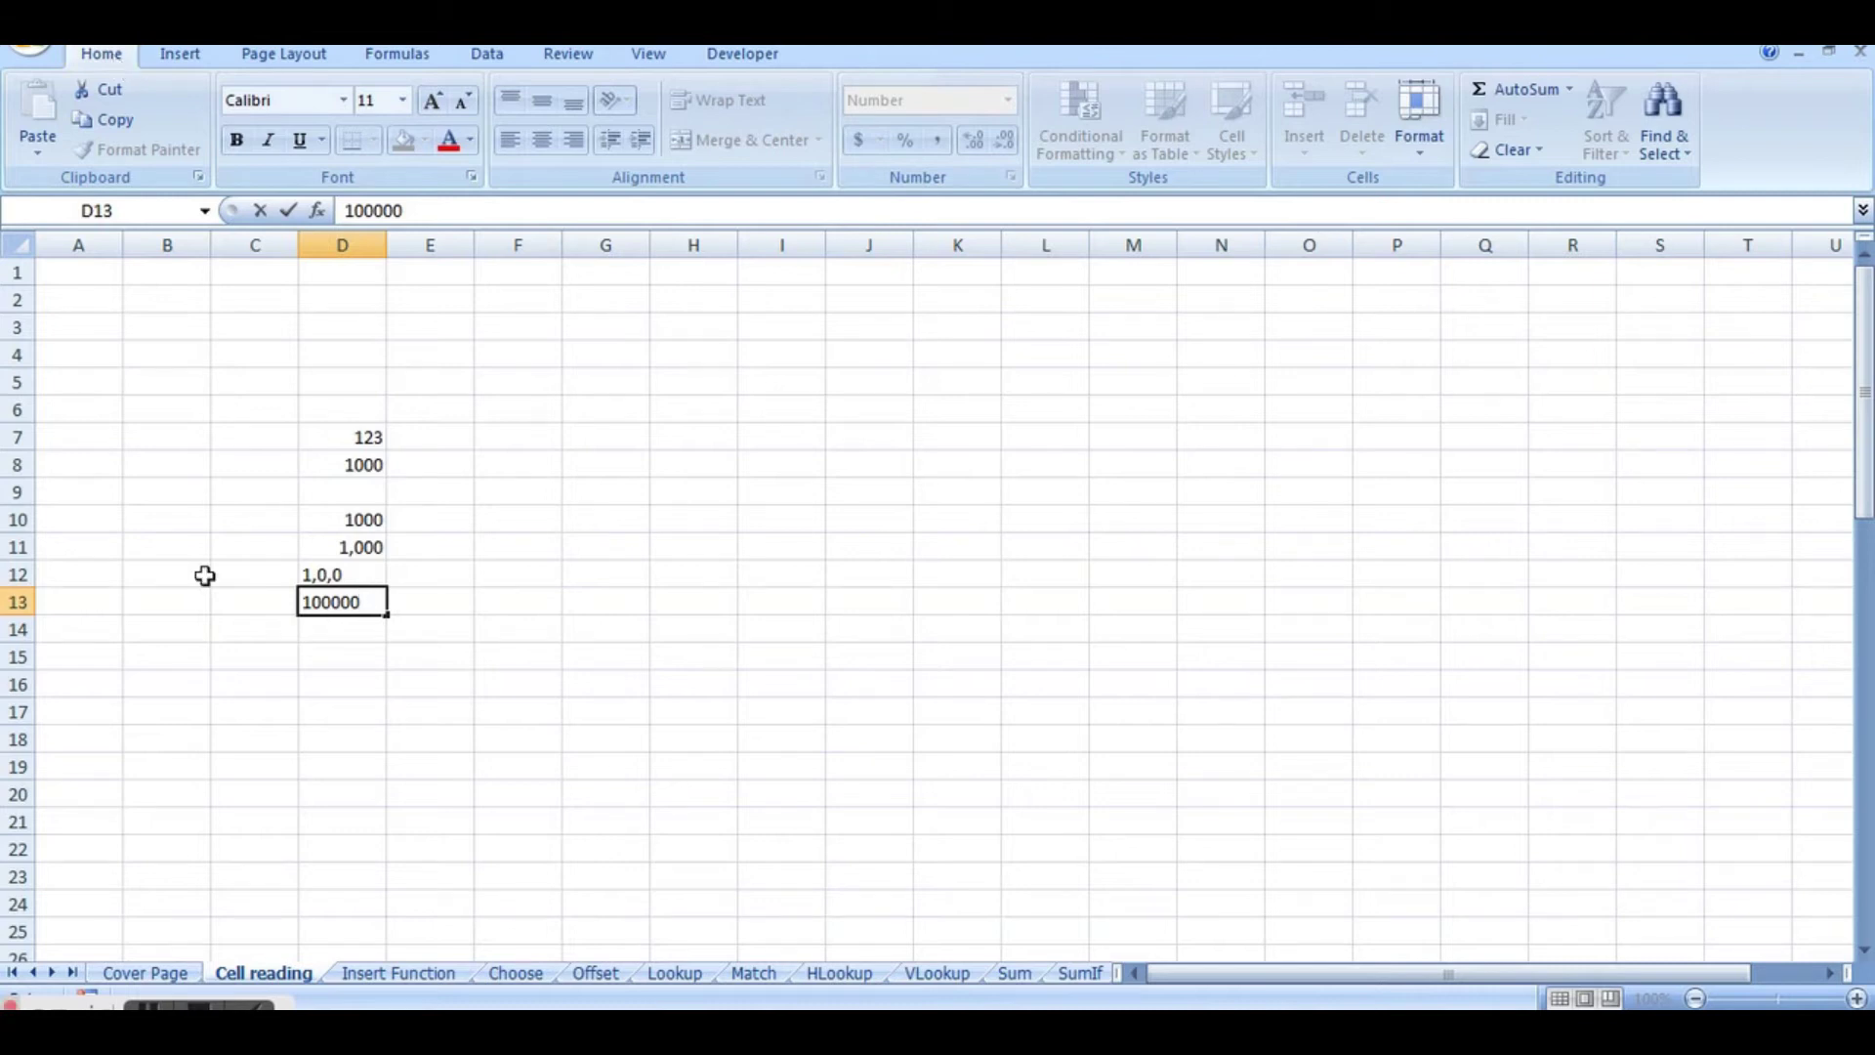
{"action": "key", "text": "Return"}
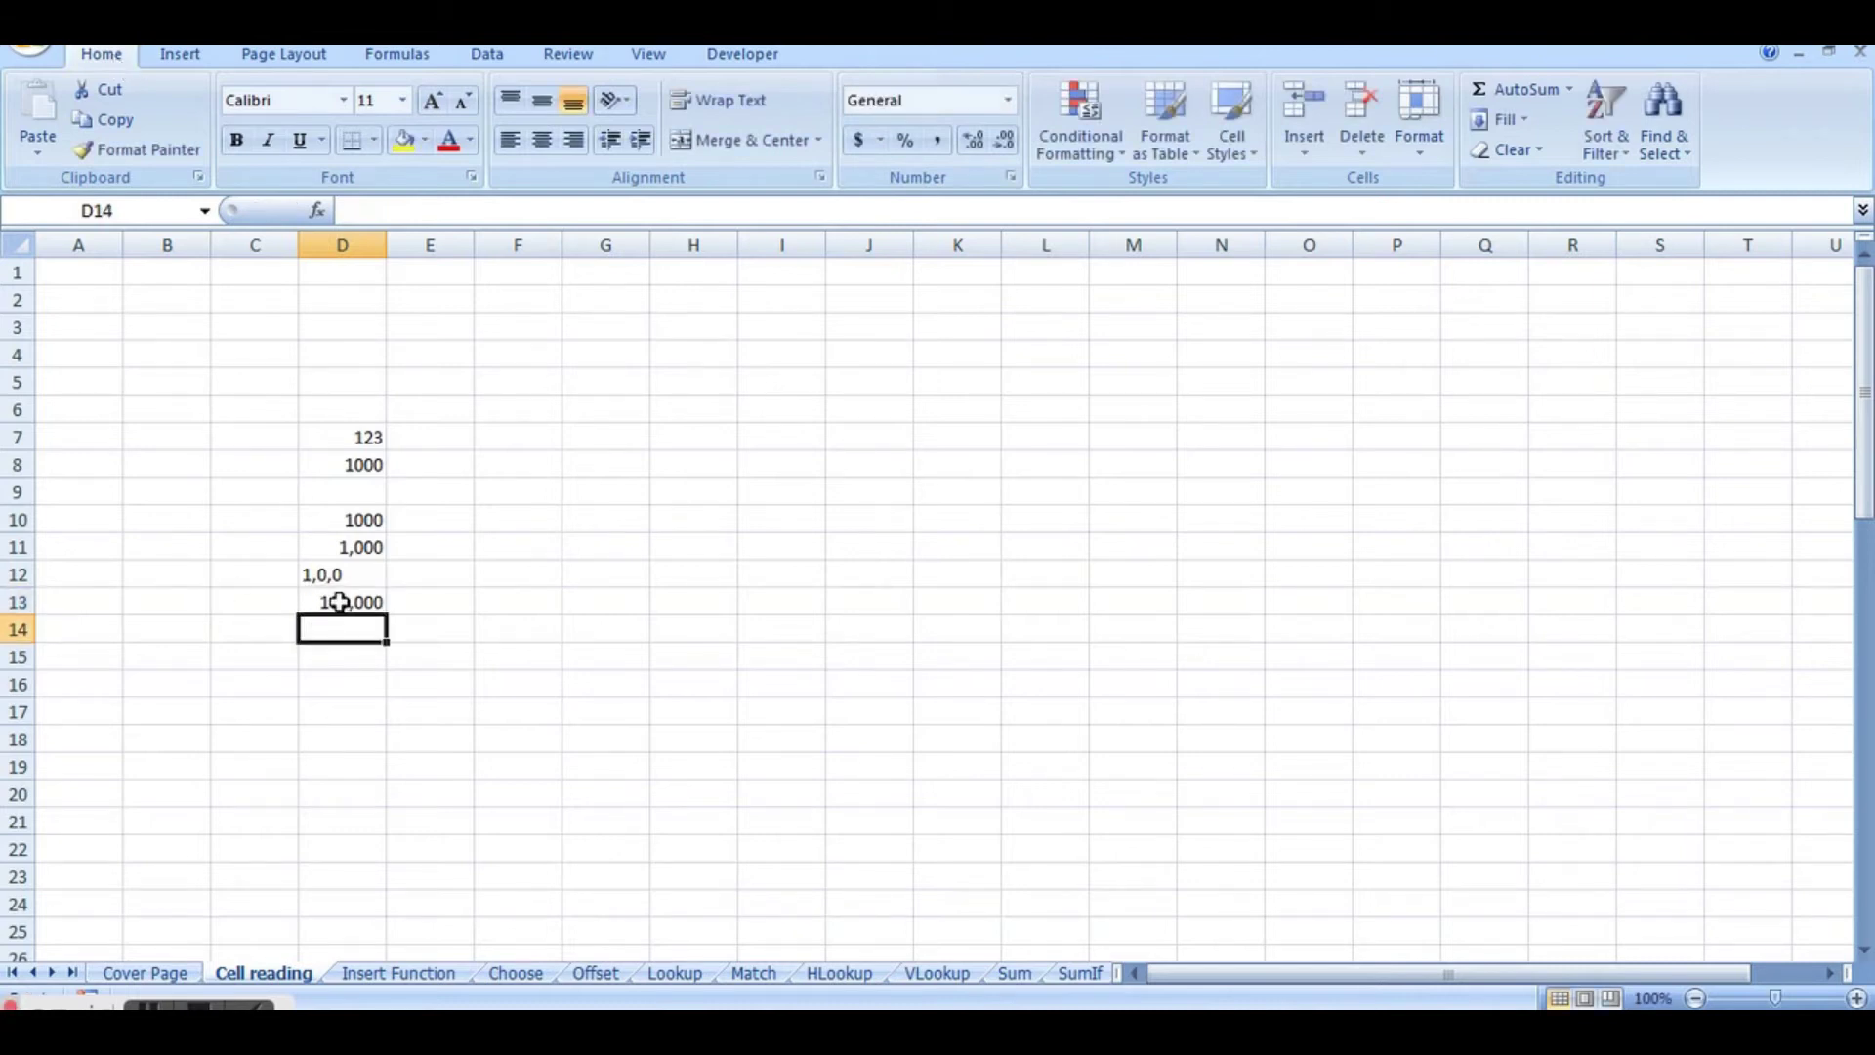
{"action": "left_click", "coordinate": [335, 600]}
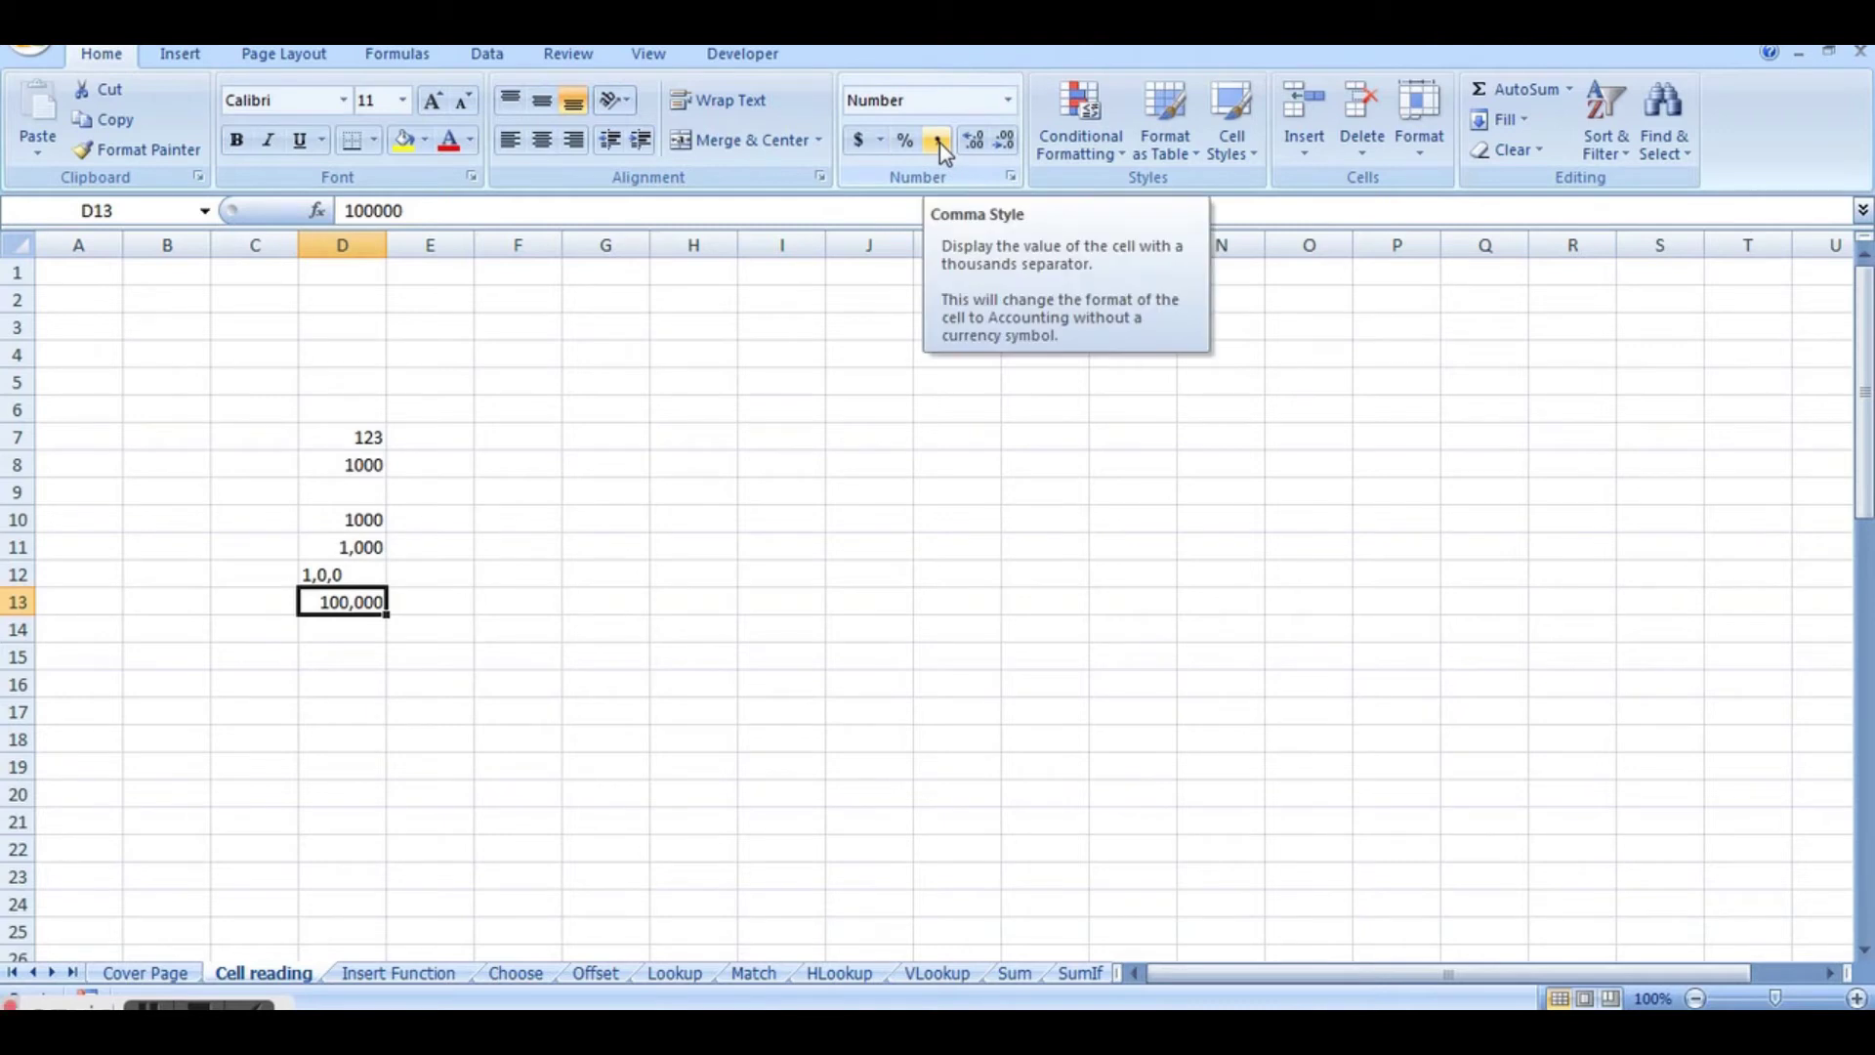
{"action": "left_click", "coordinate": [937, 143]}
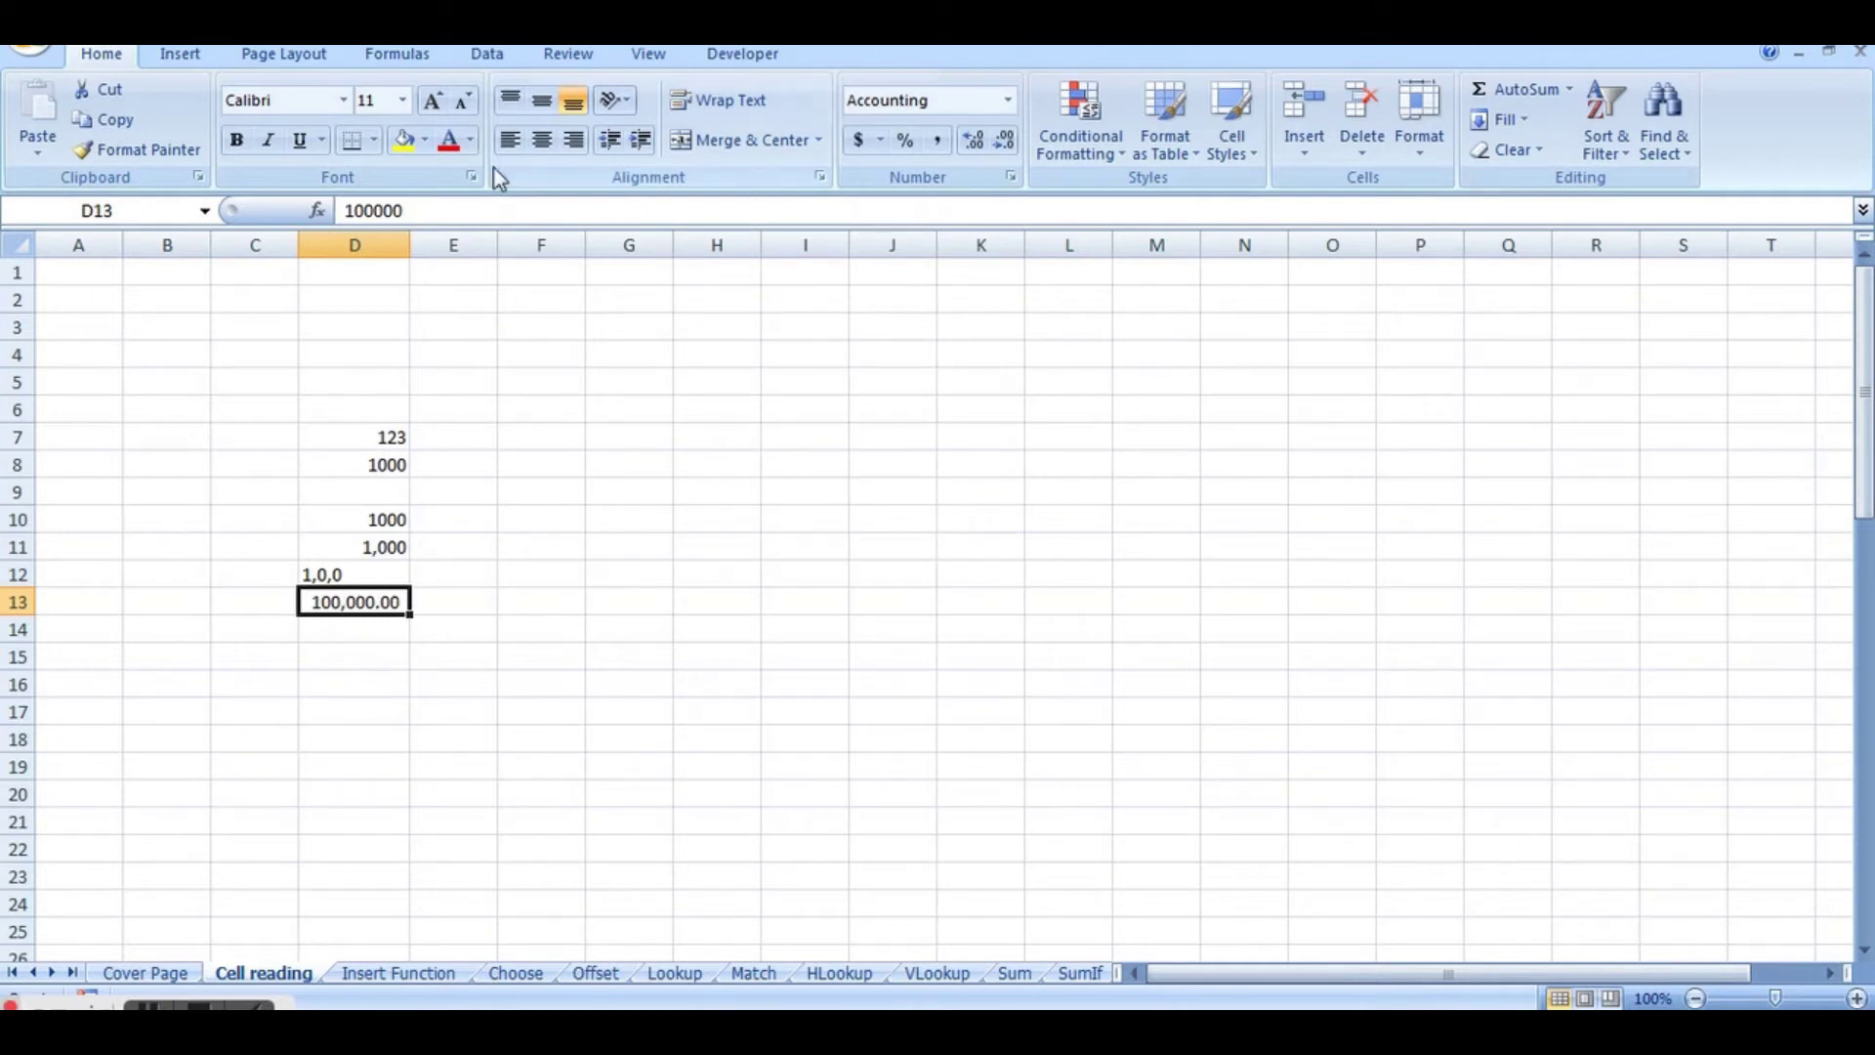
{"action": "left_click", "coordinate": [489, 210]}
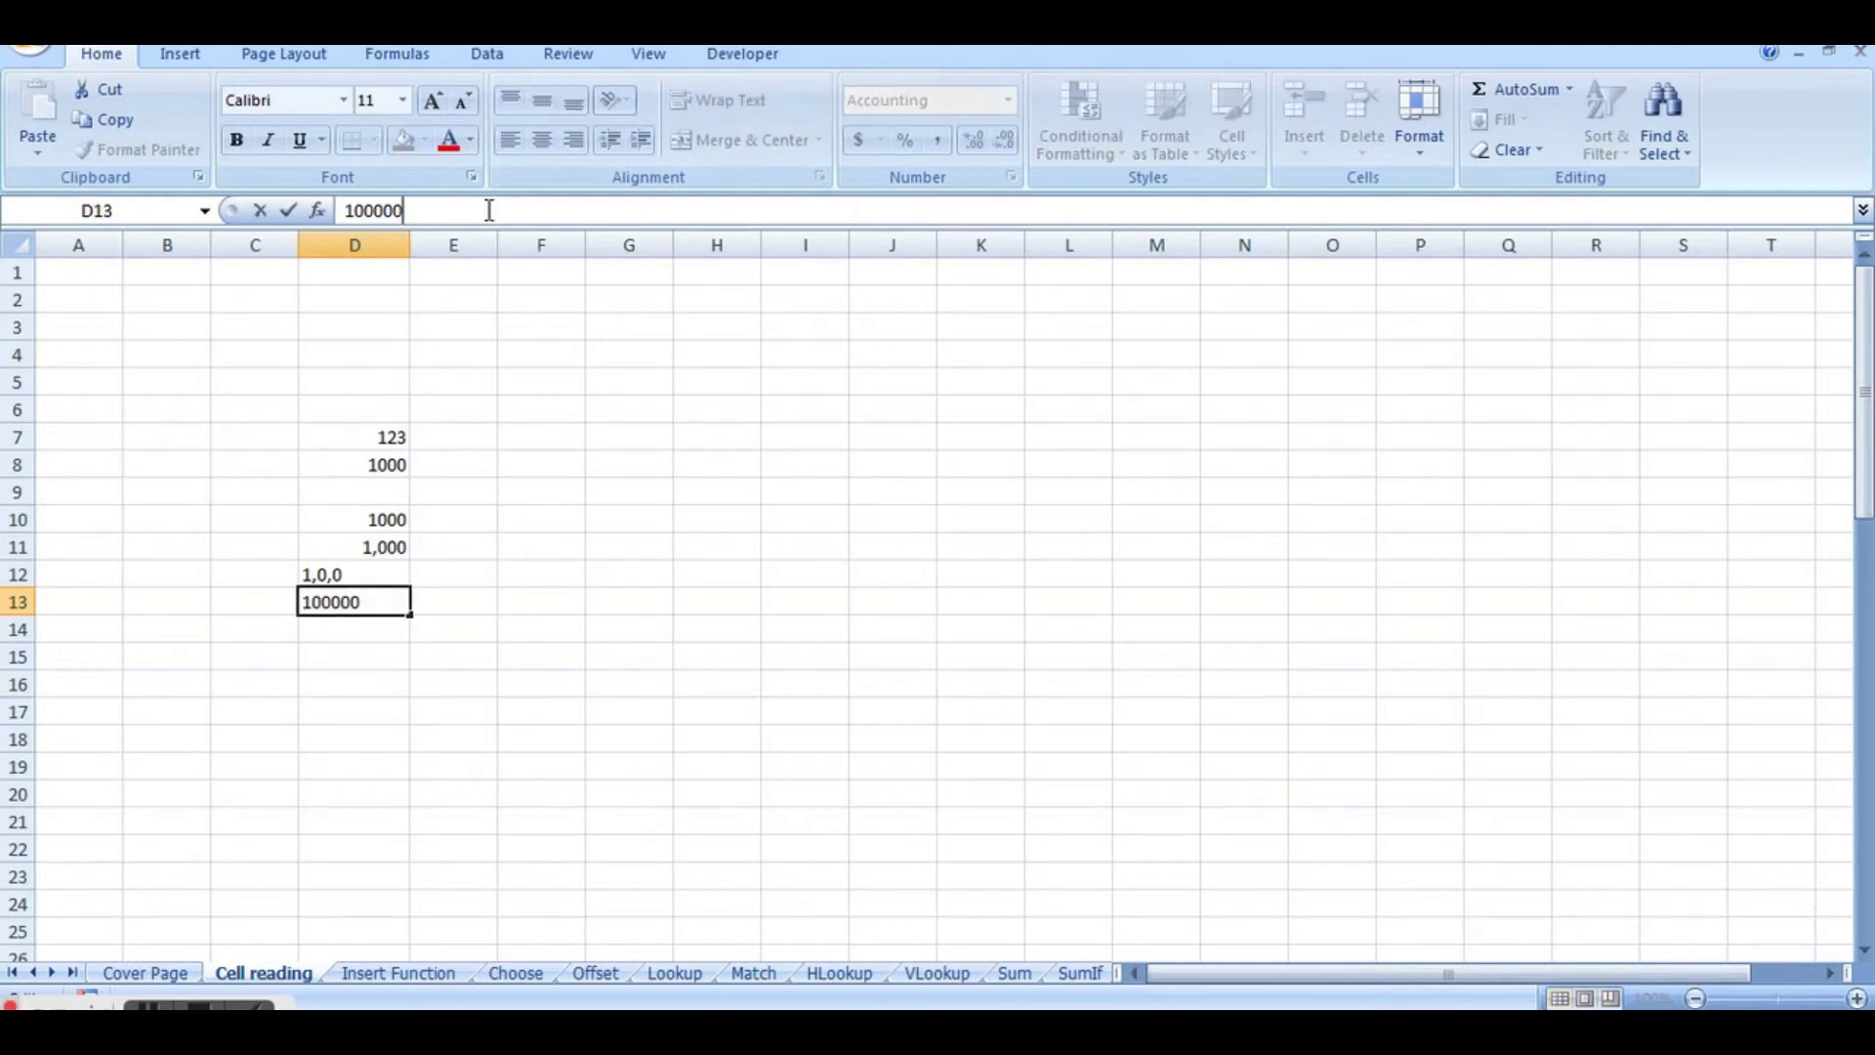
{"action": "left_click", "coordinate": [416, 682]}
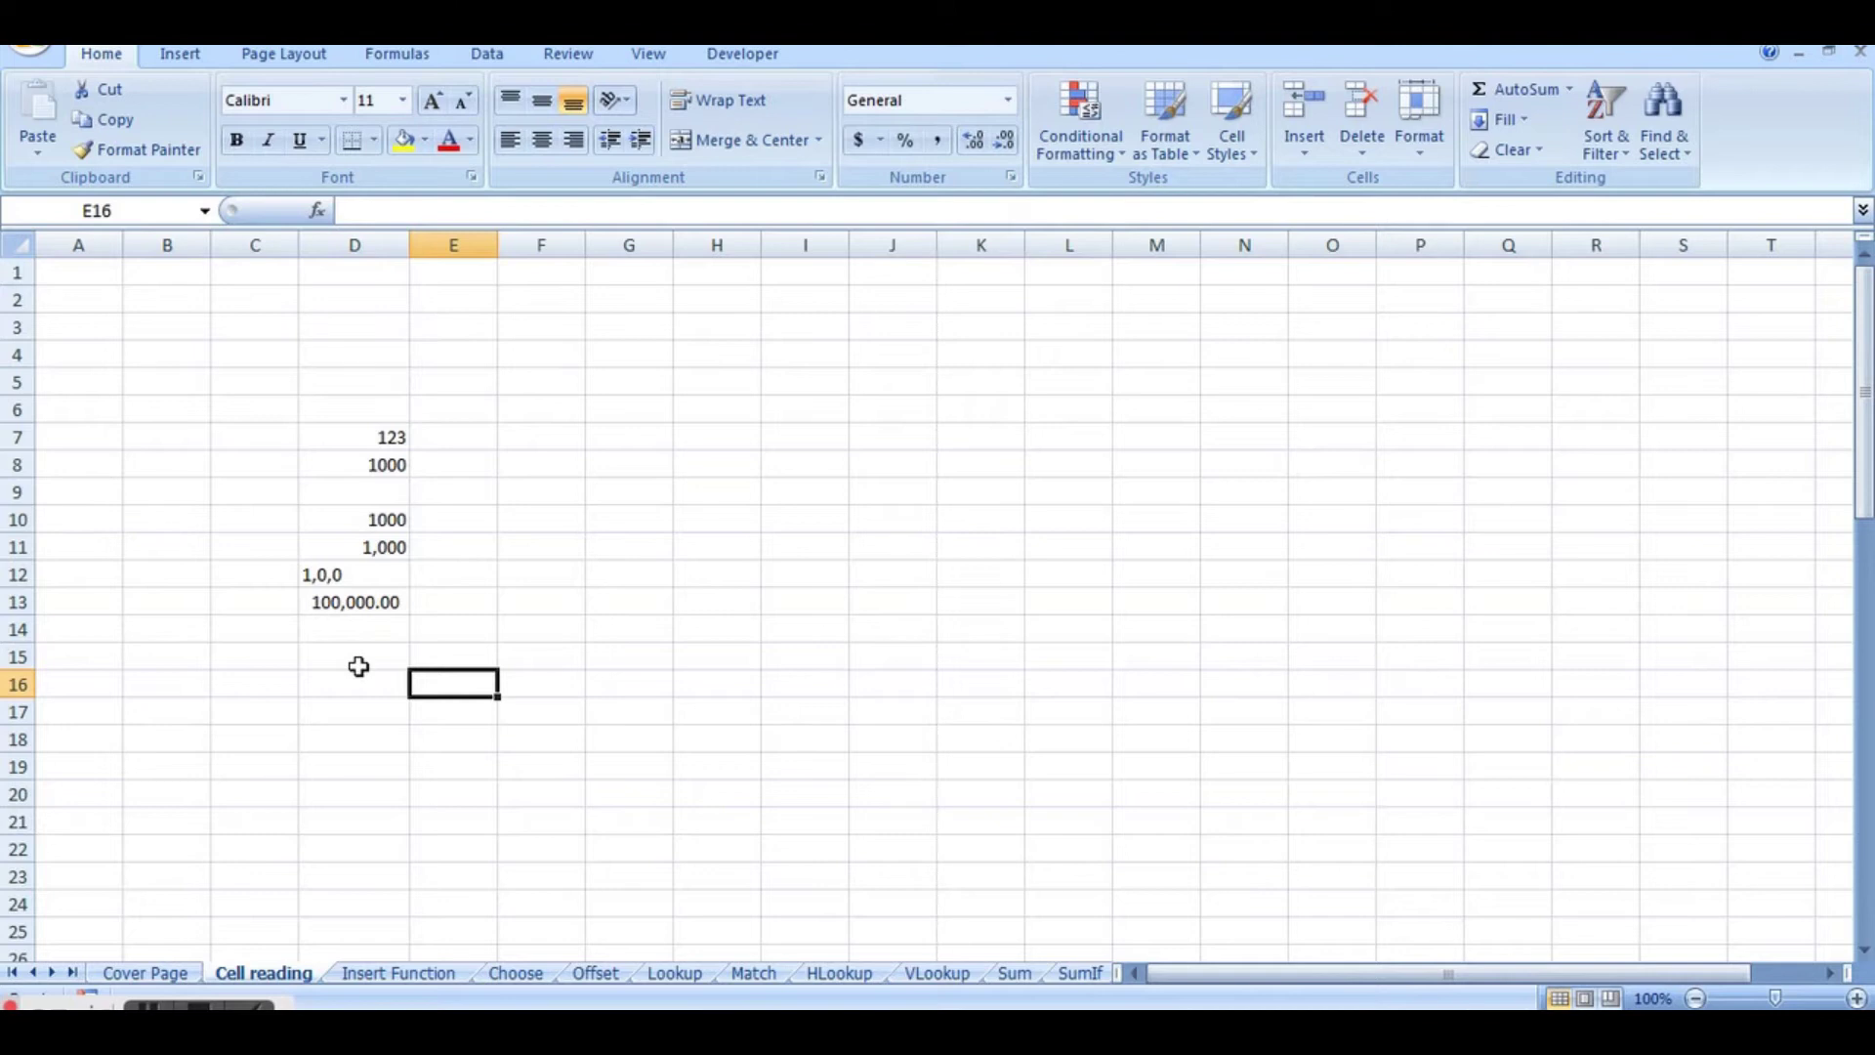
{"action": "left_click", "coordinate": [385, 598]}
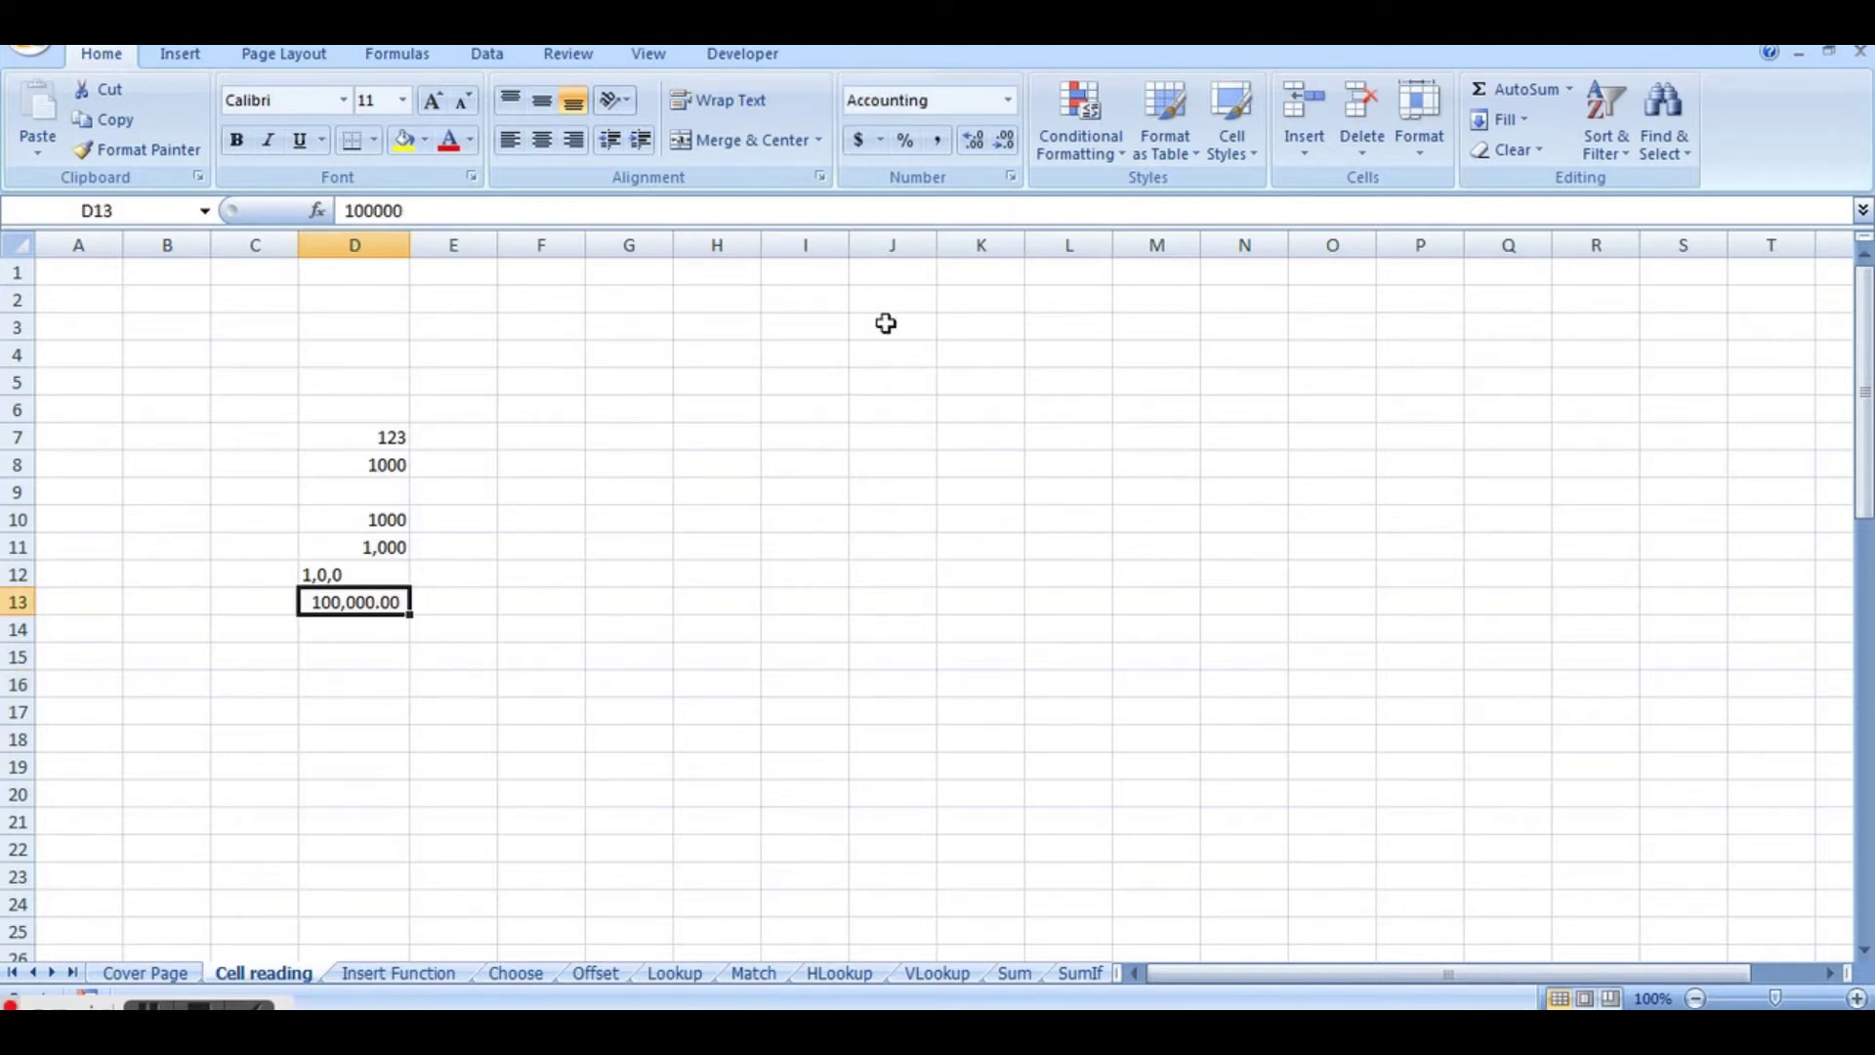
Step: Toggle cell D13's decimal places off and on, leave it without decimals, and compare the display with its stored value
{"action": "left_click", "coordinate": [1004, 144]}
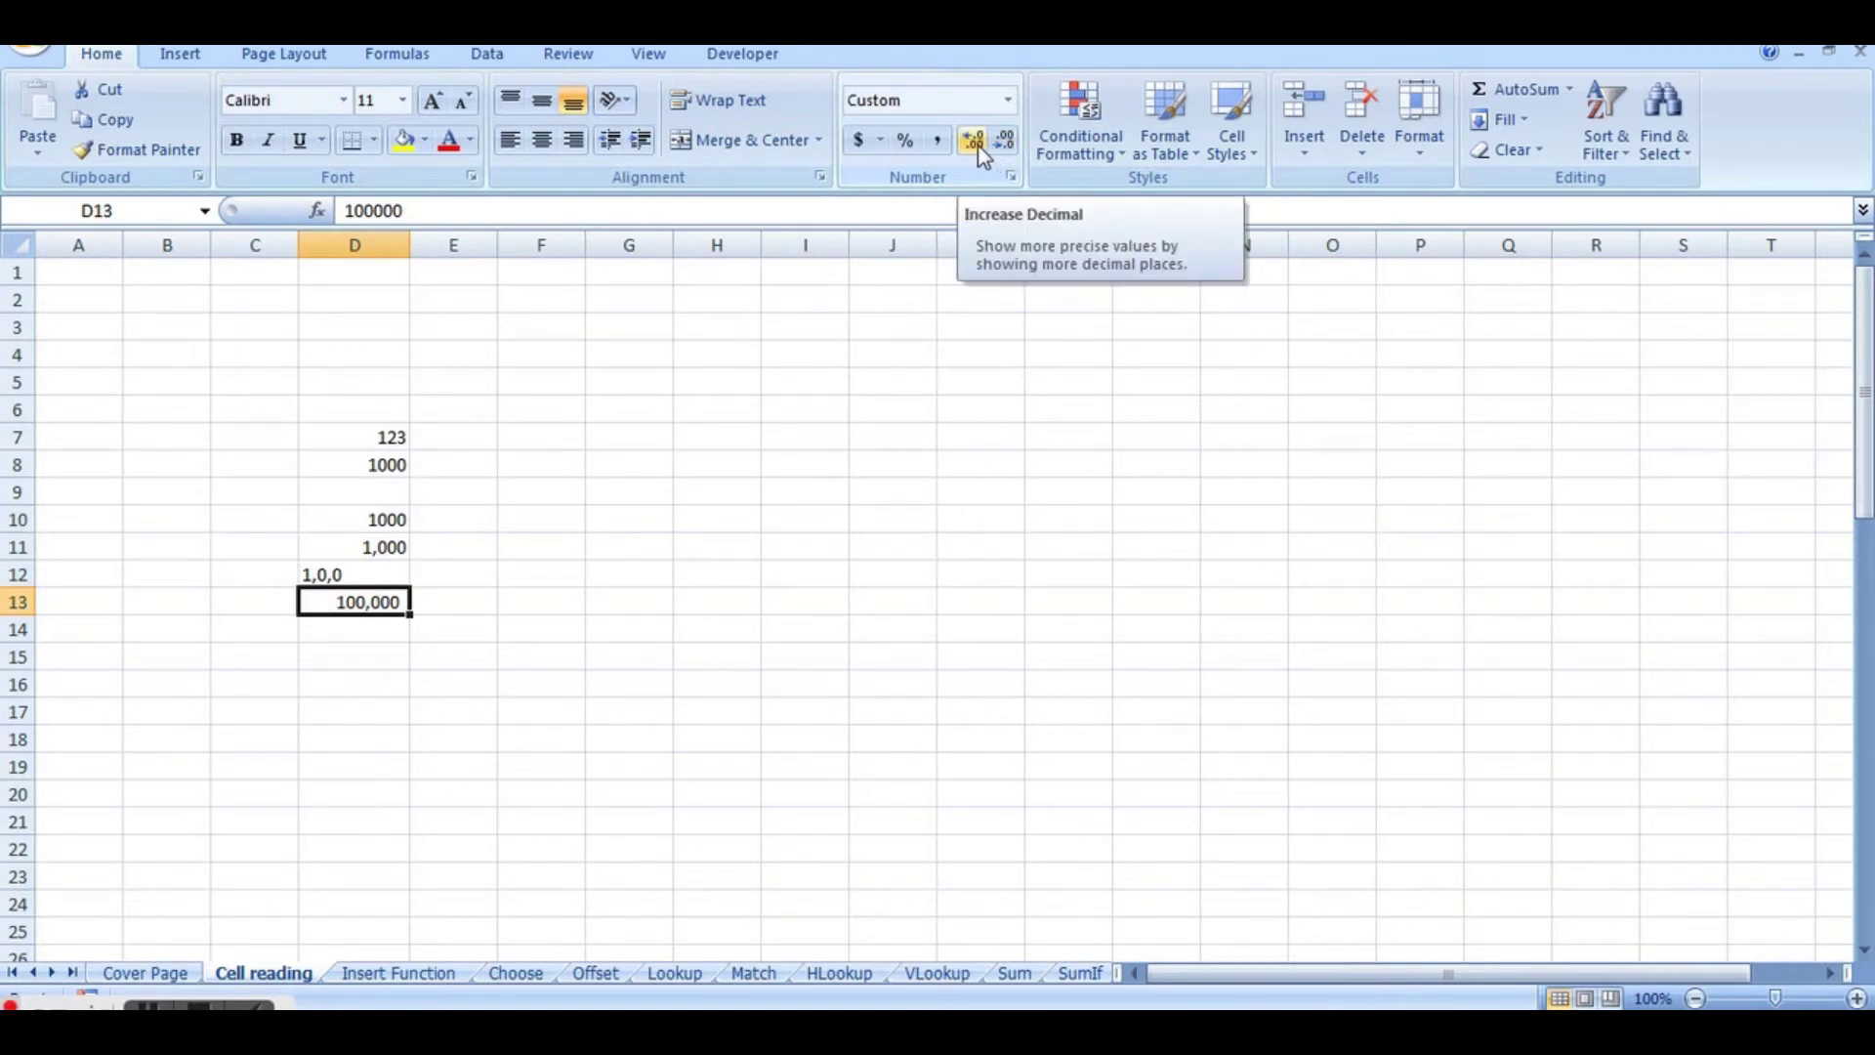
{"action": "left_click", "coordinate": [976, 147]}
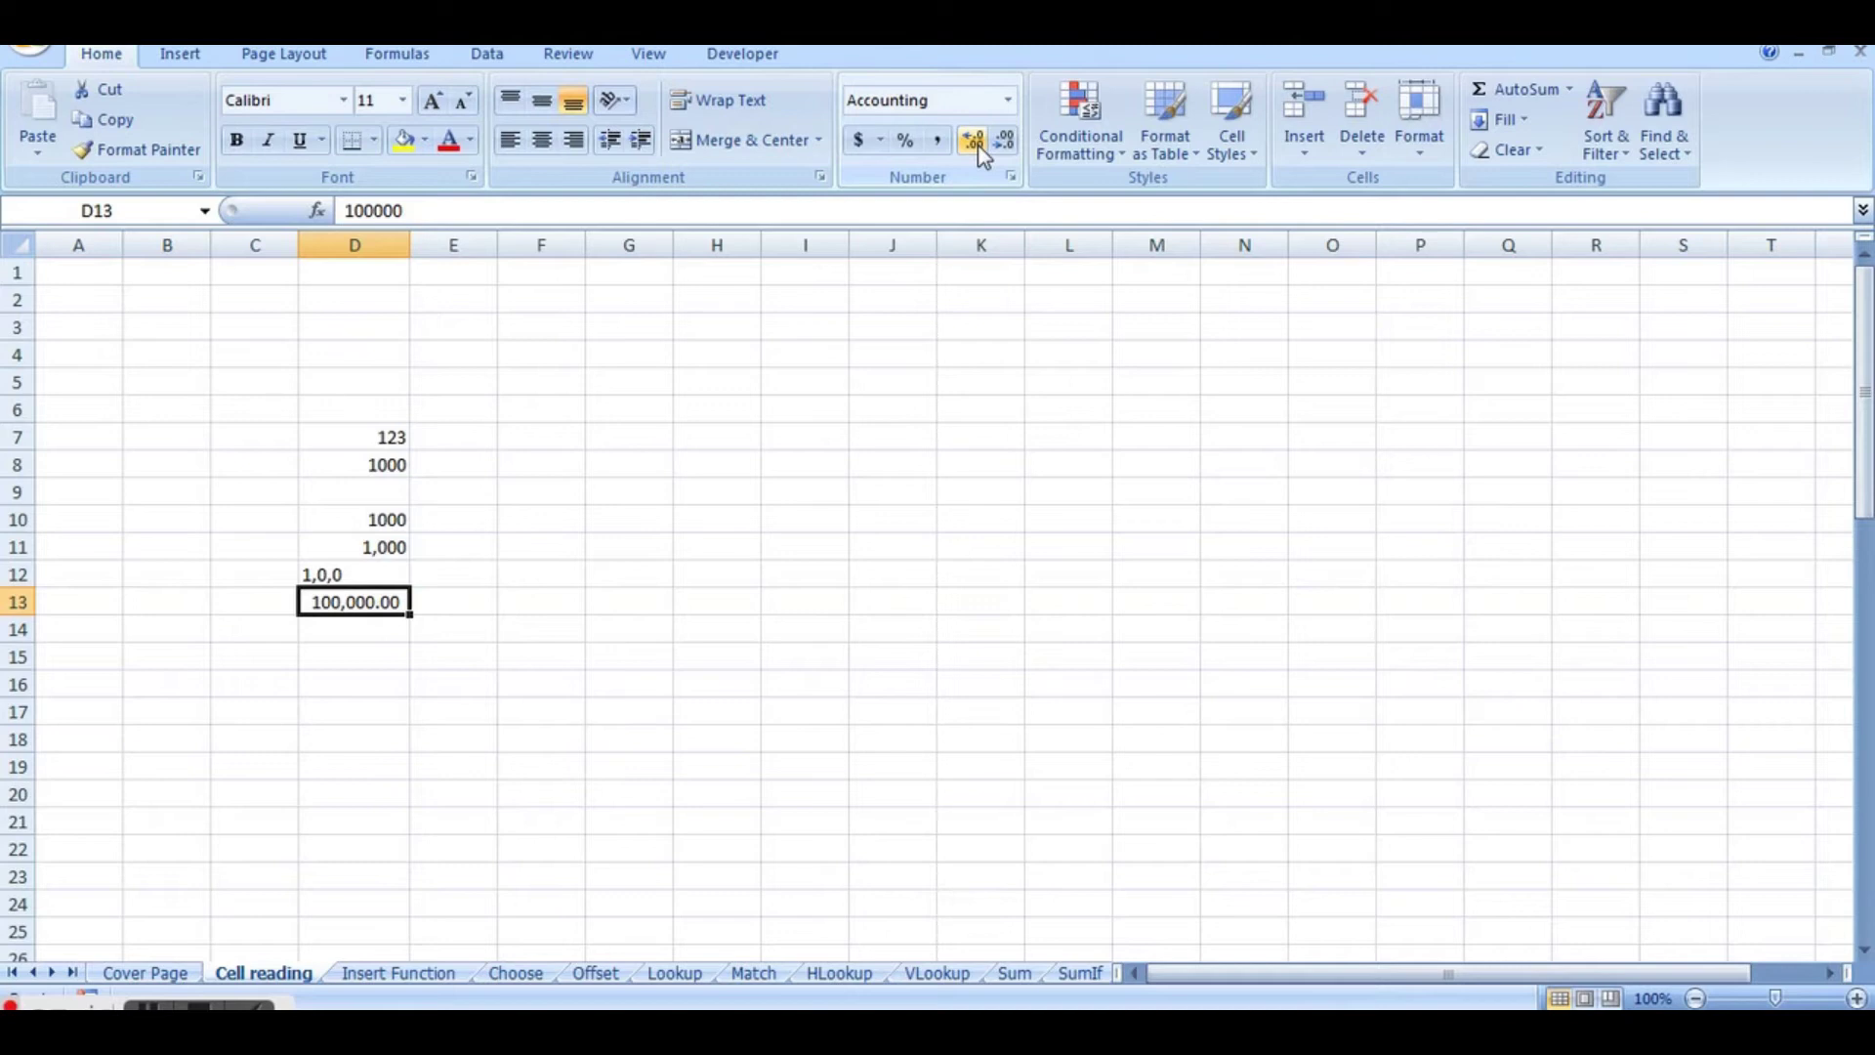
{"action": "left_click", "coordinate": [1005, 145]}
{"action": "left_click", "coordinate": [1006, 145]}
{"action": "left_click", "coordinate": [660, 549]}
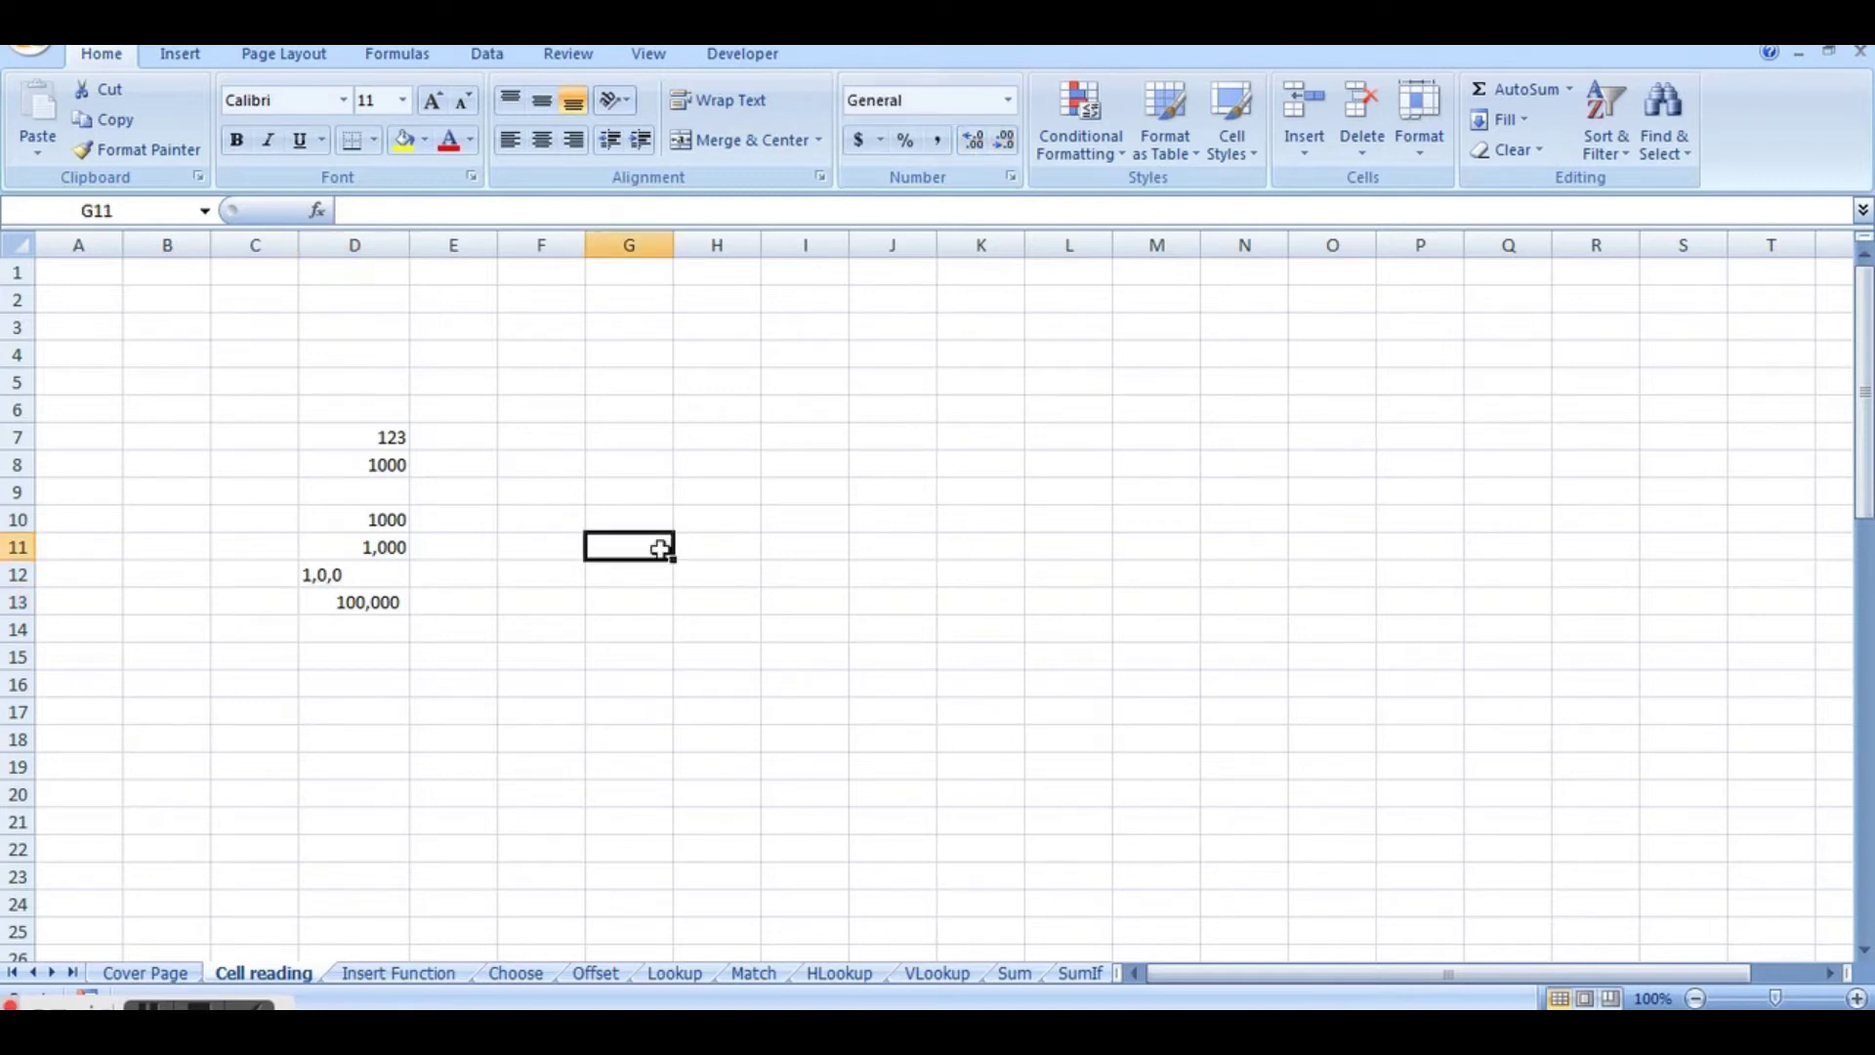
{"action": "left_click", "coordinate": [379, 606]}
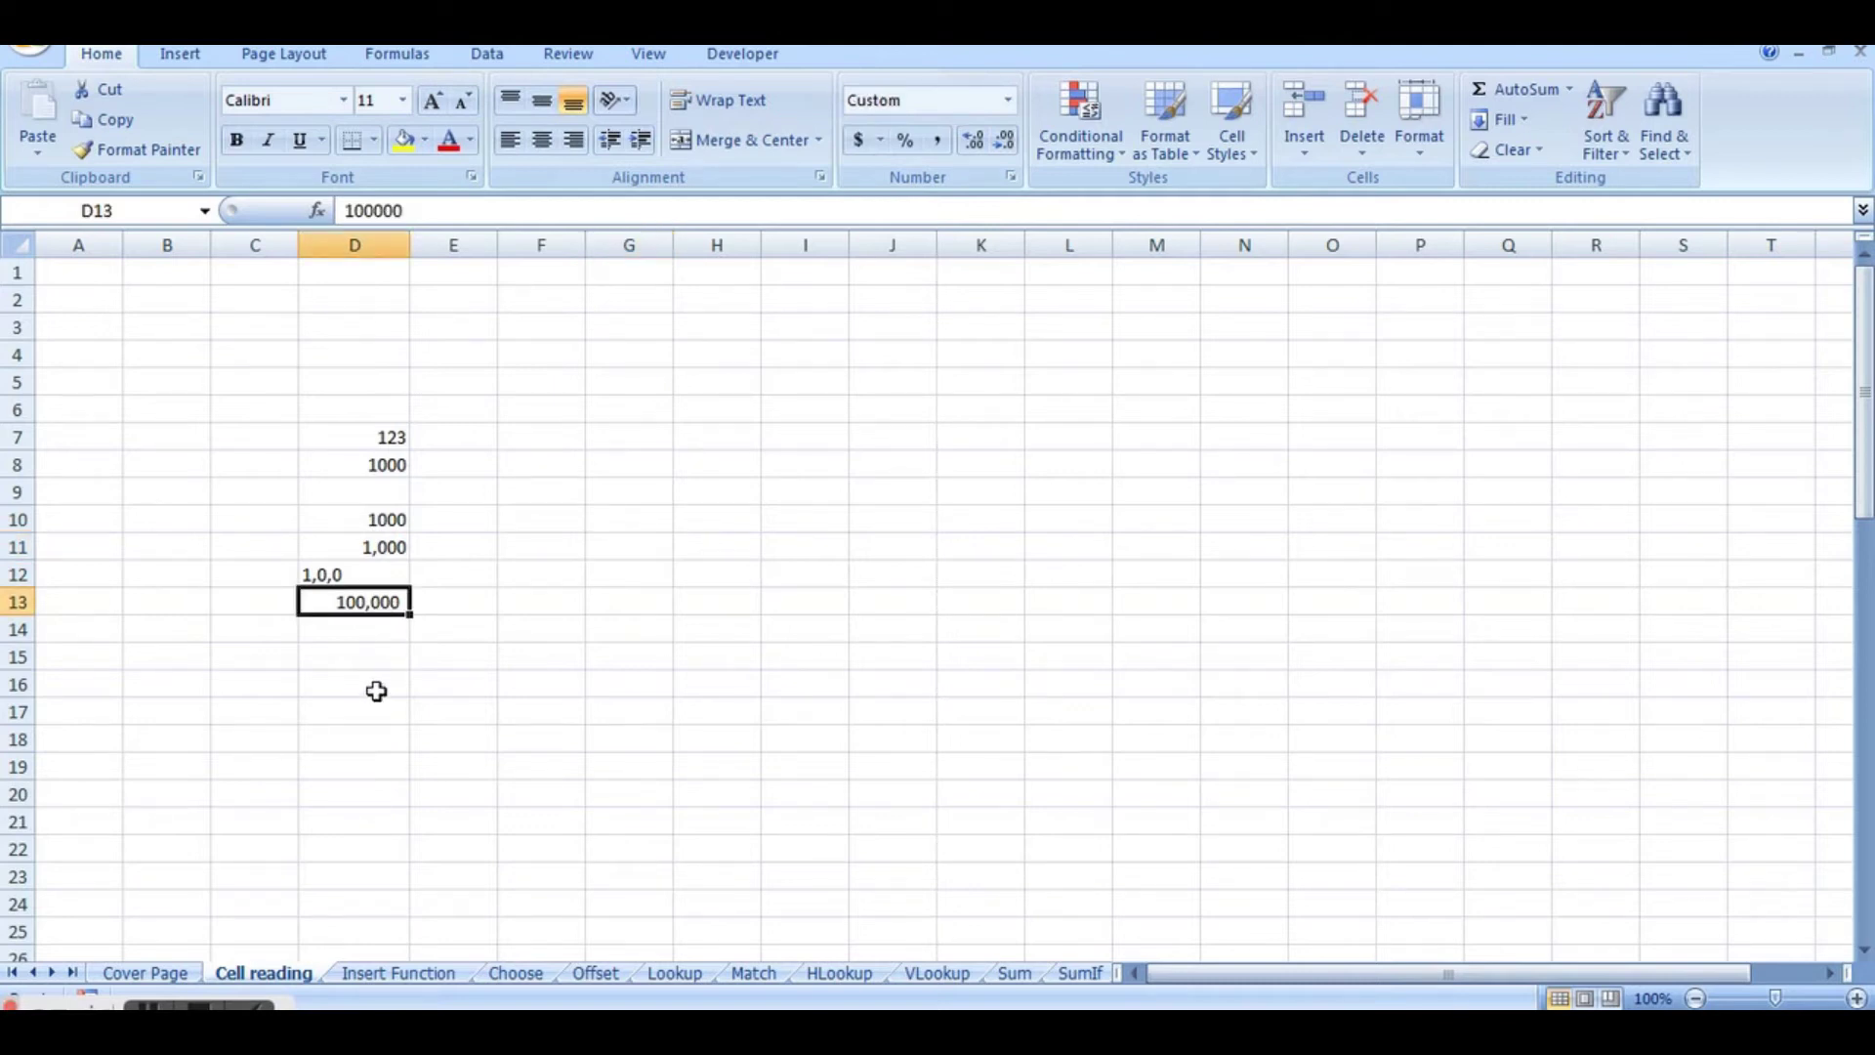
{"action": "left_click", "coordinate": [392, 629]}
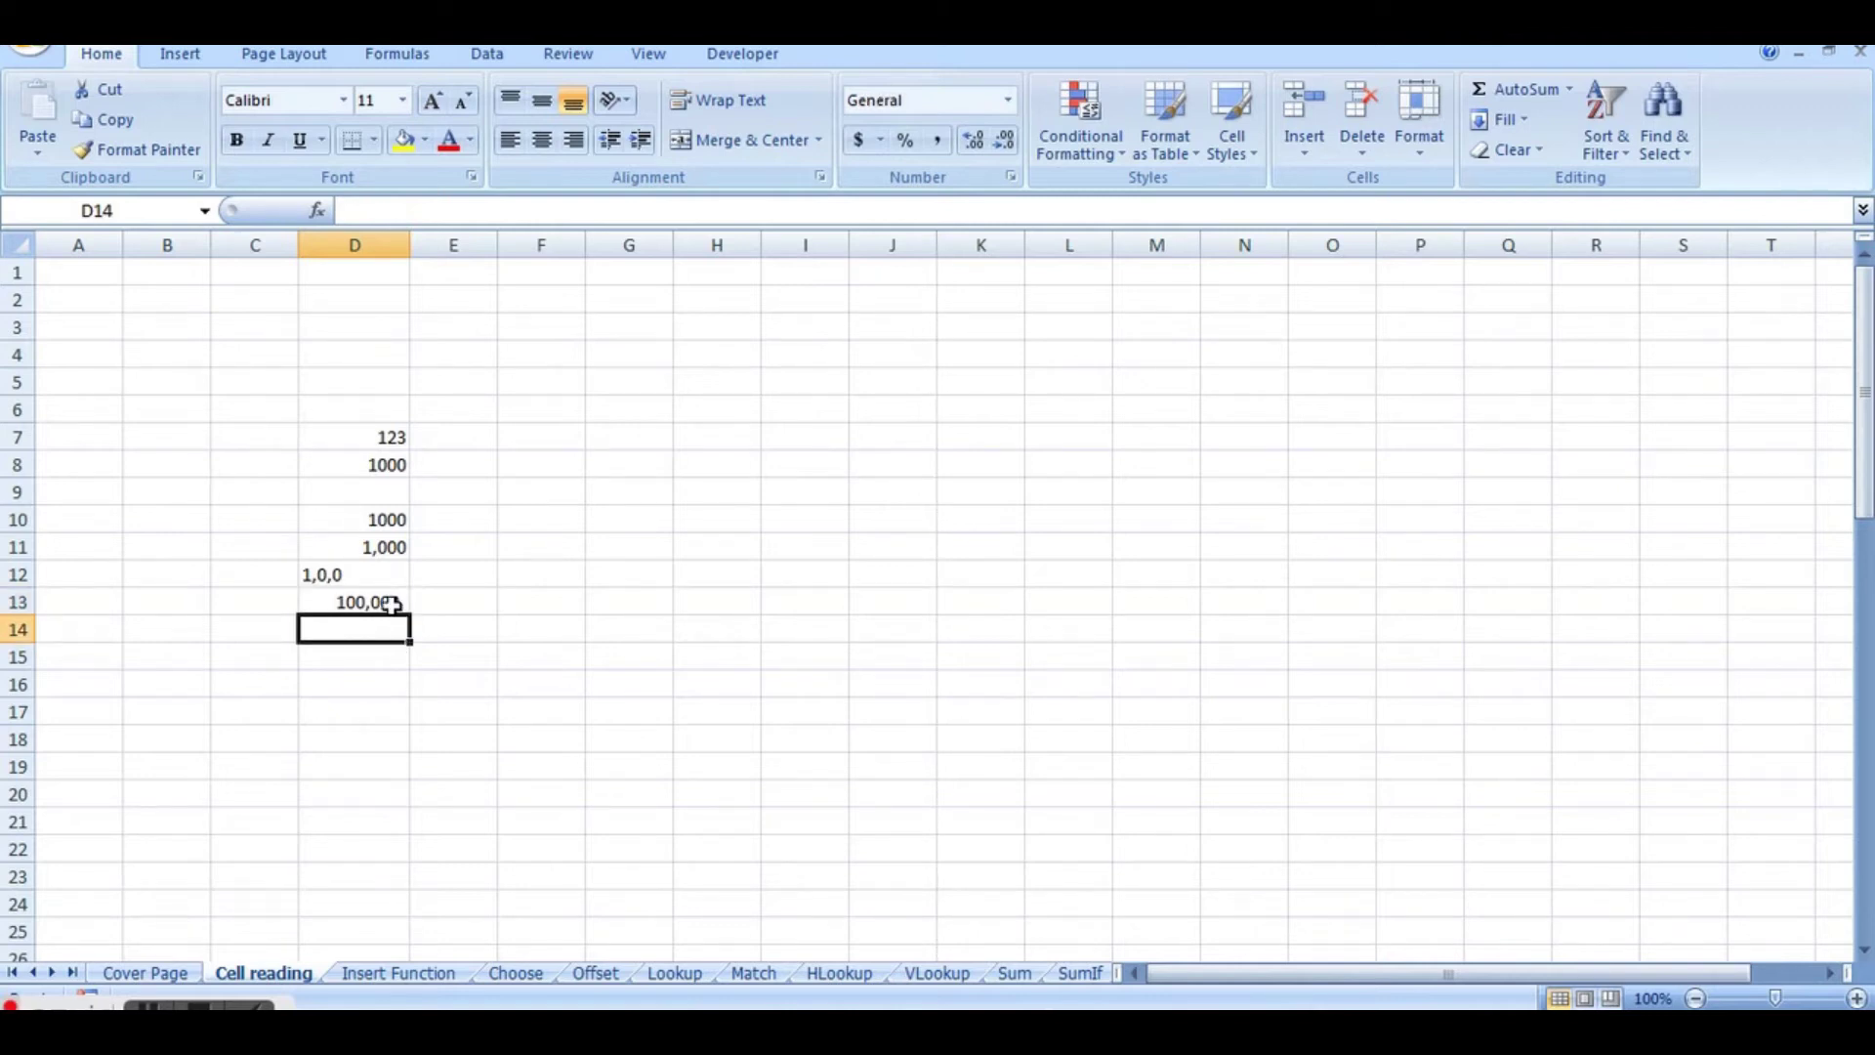
{"action": "left_click", "coordinate": [391, 604]}
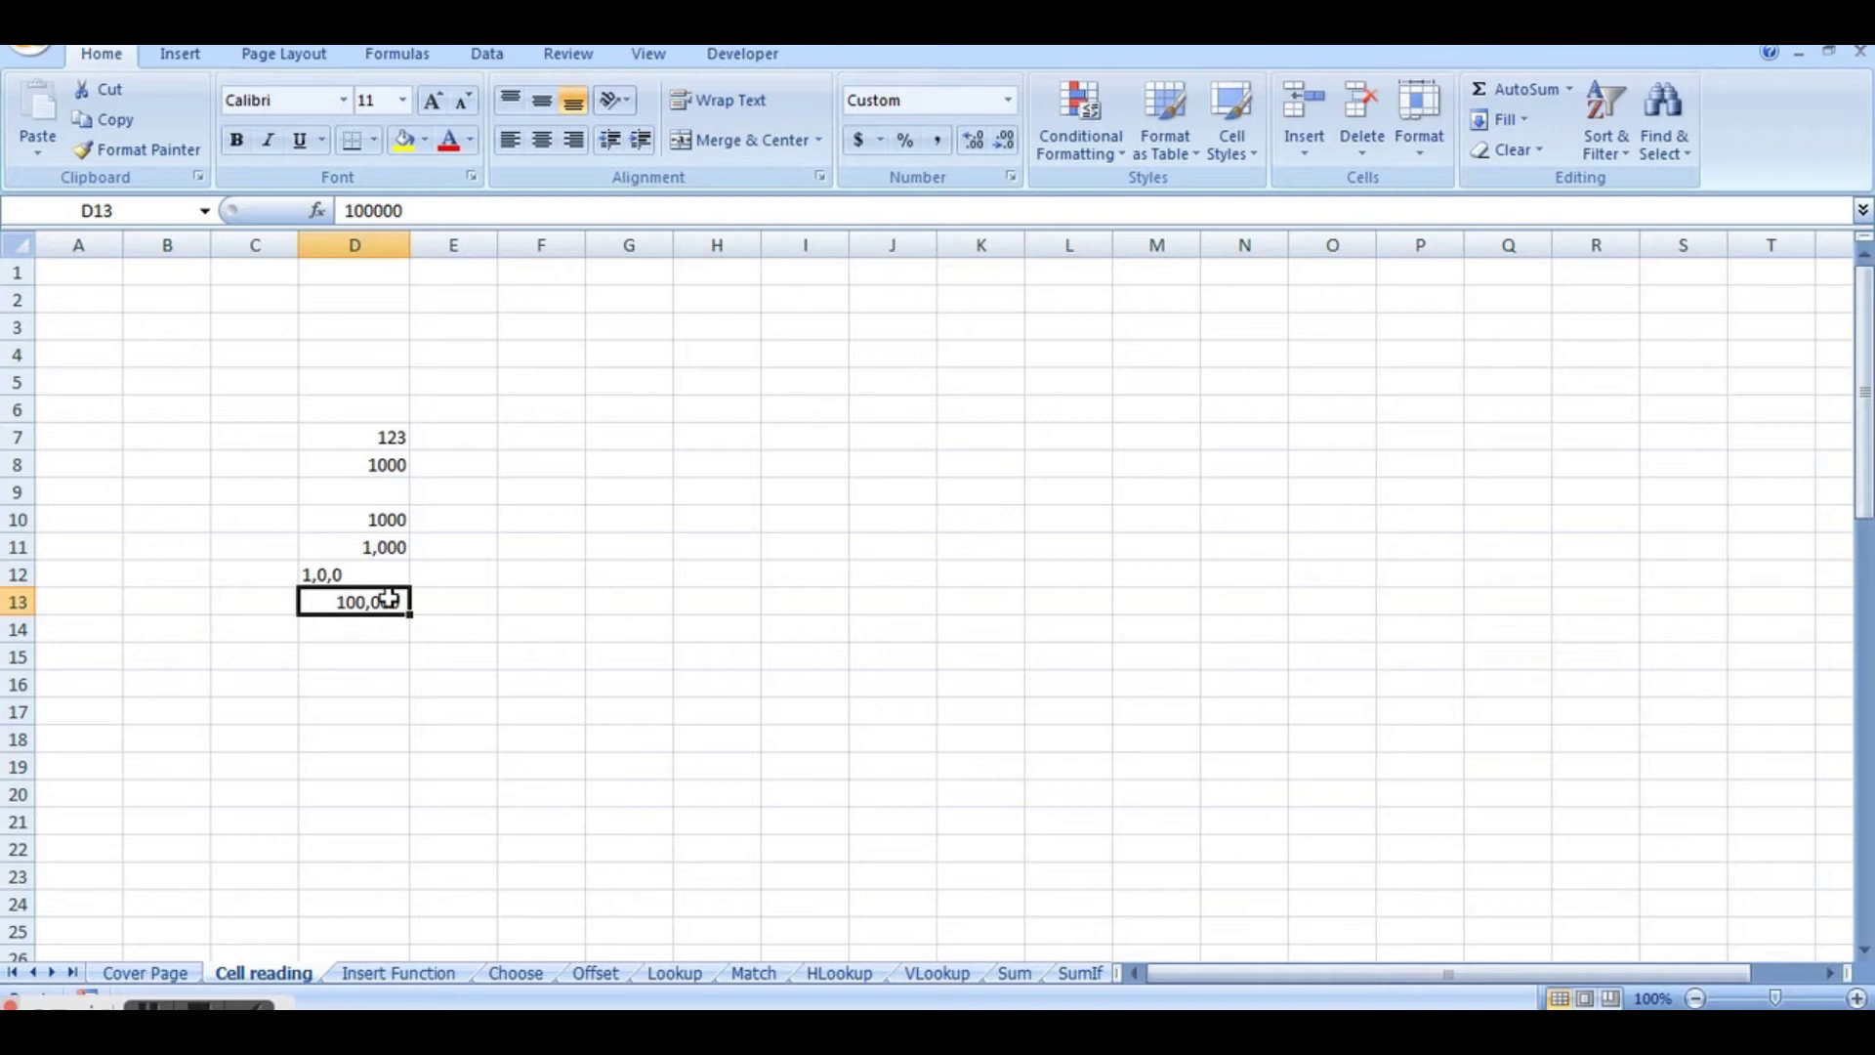
Step: Apply the Number format to cell D13, try different decimal places in Format Cells, and confirm 2 decimal places
{"action": "left_click", "coordinate": [1006, 104]}
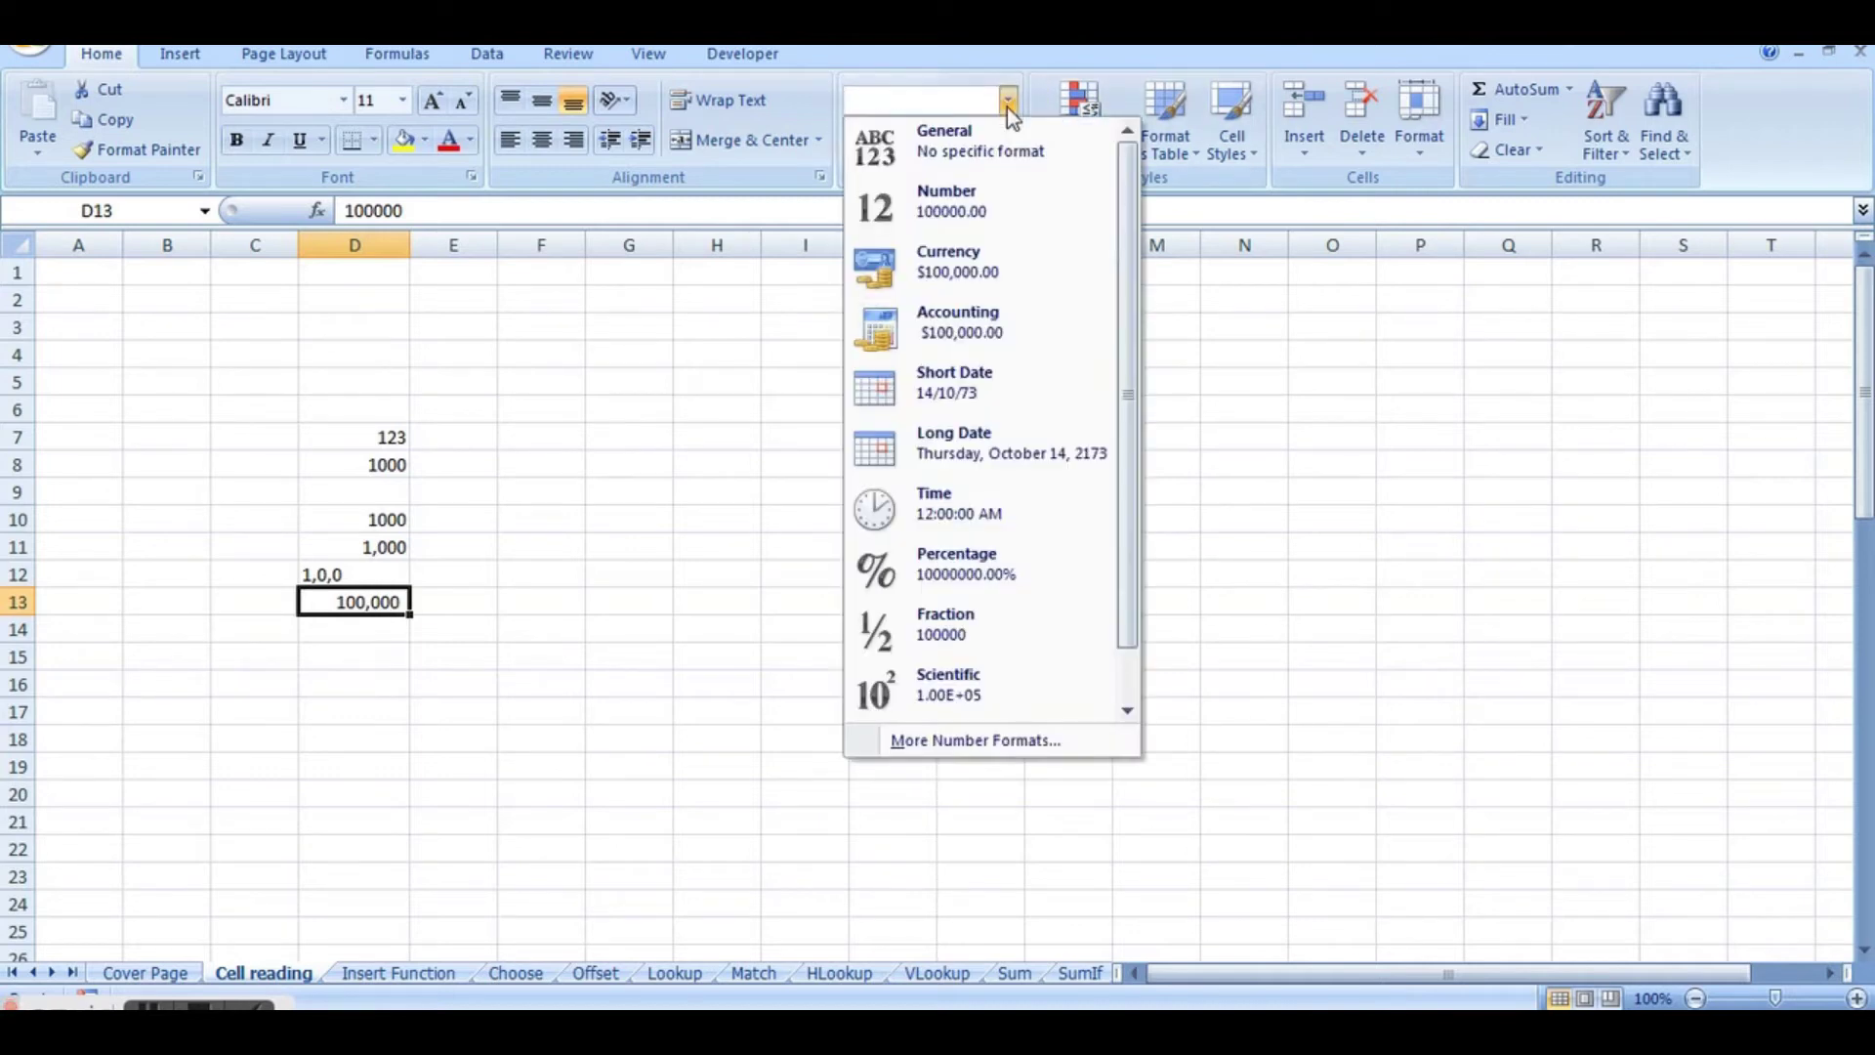
{"action": "left_click", "coordinate": [981, 204]}
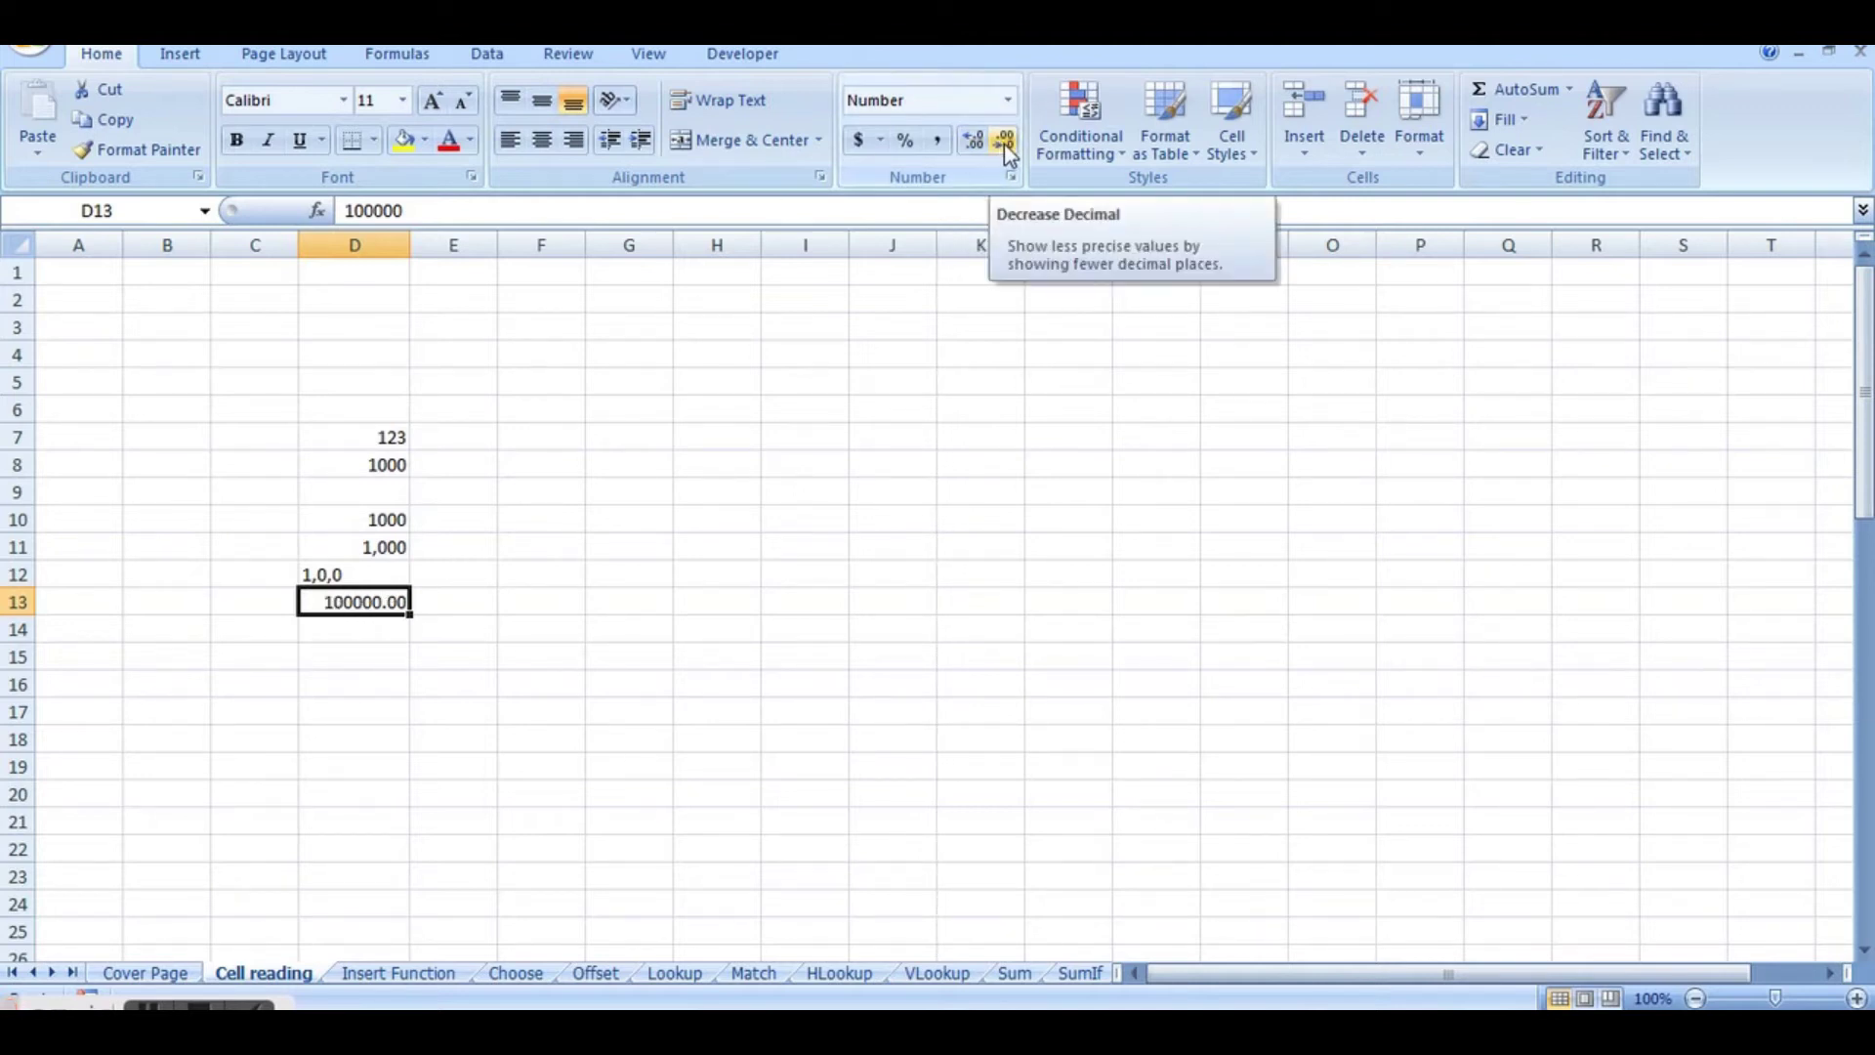
{"action": "right_click", "coordinate": [379, 602]}
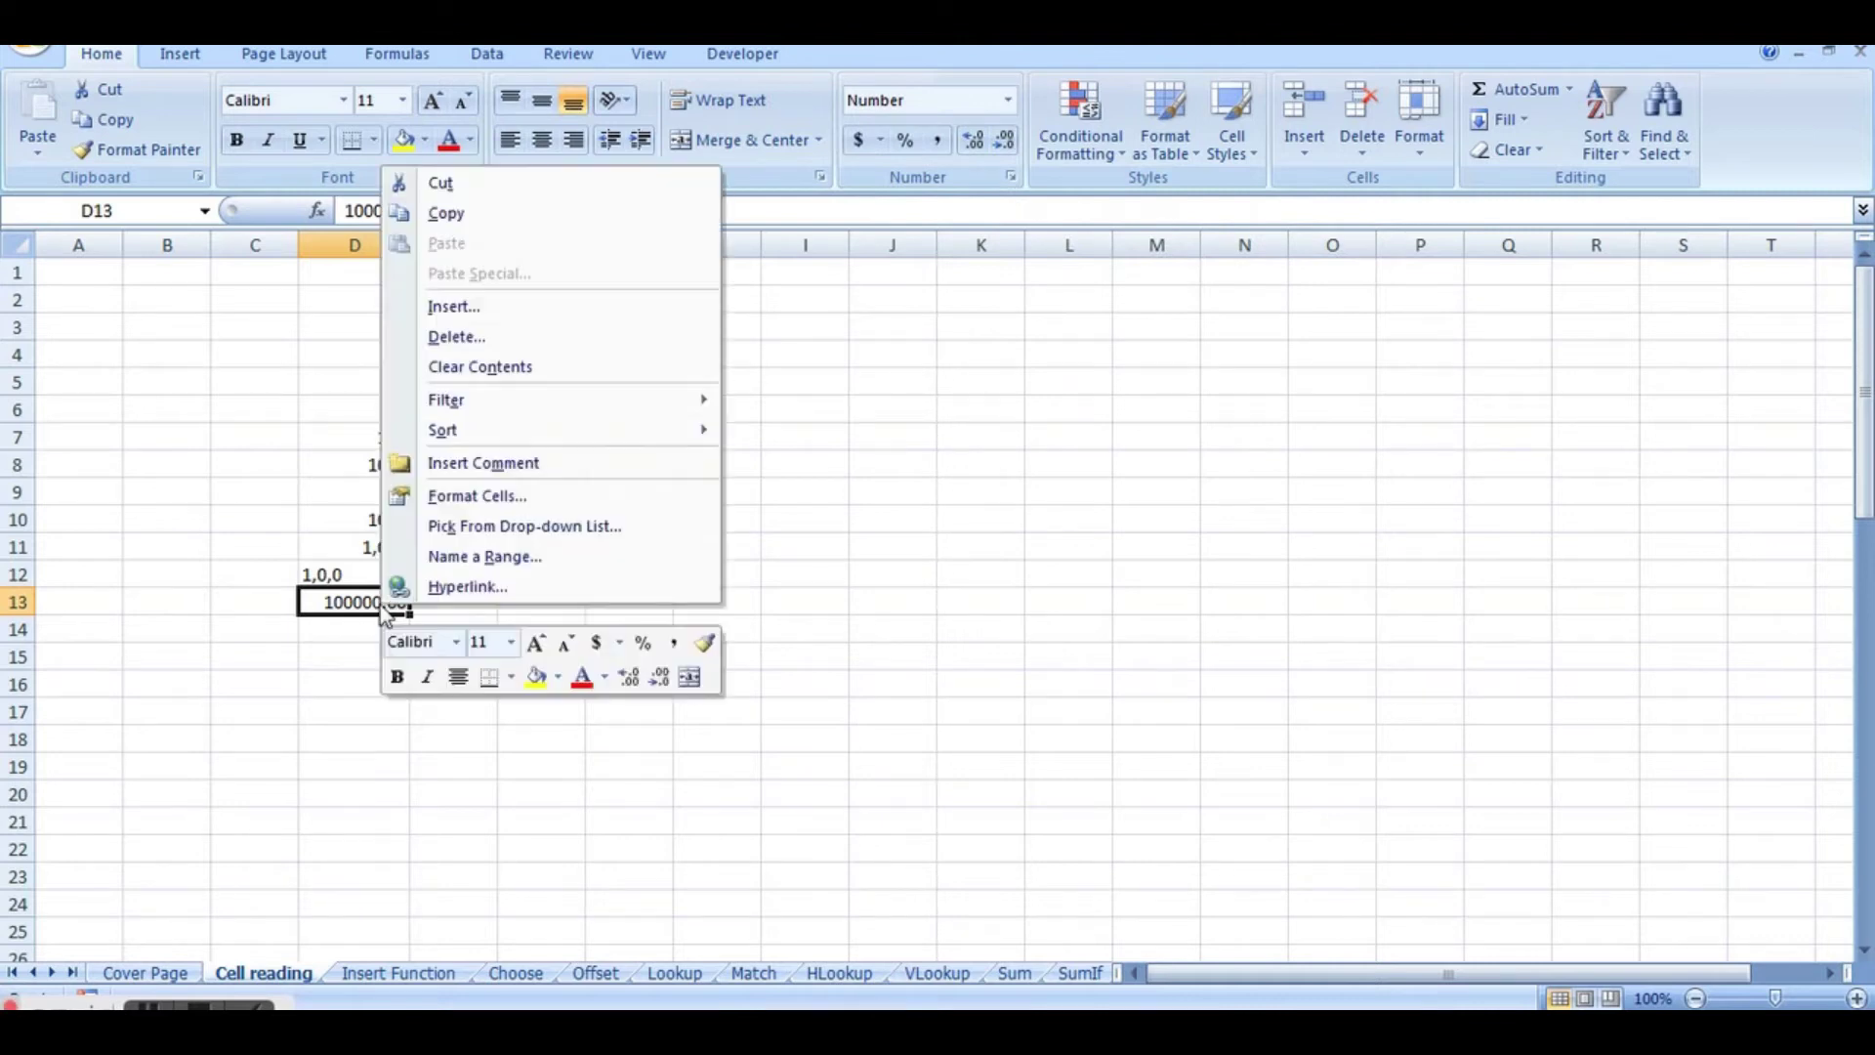
{"action": "left_click", "coordinate": [487, 498]}
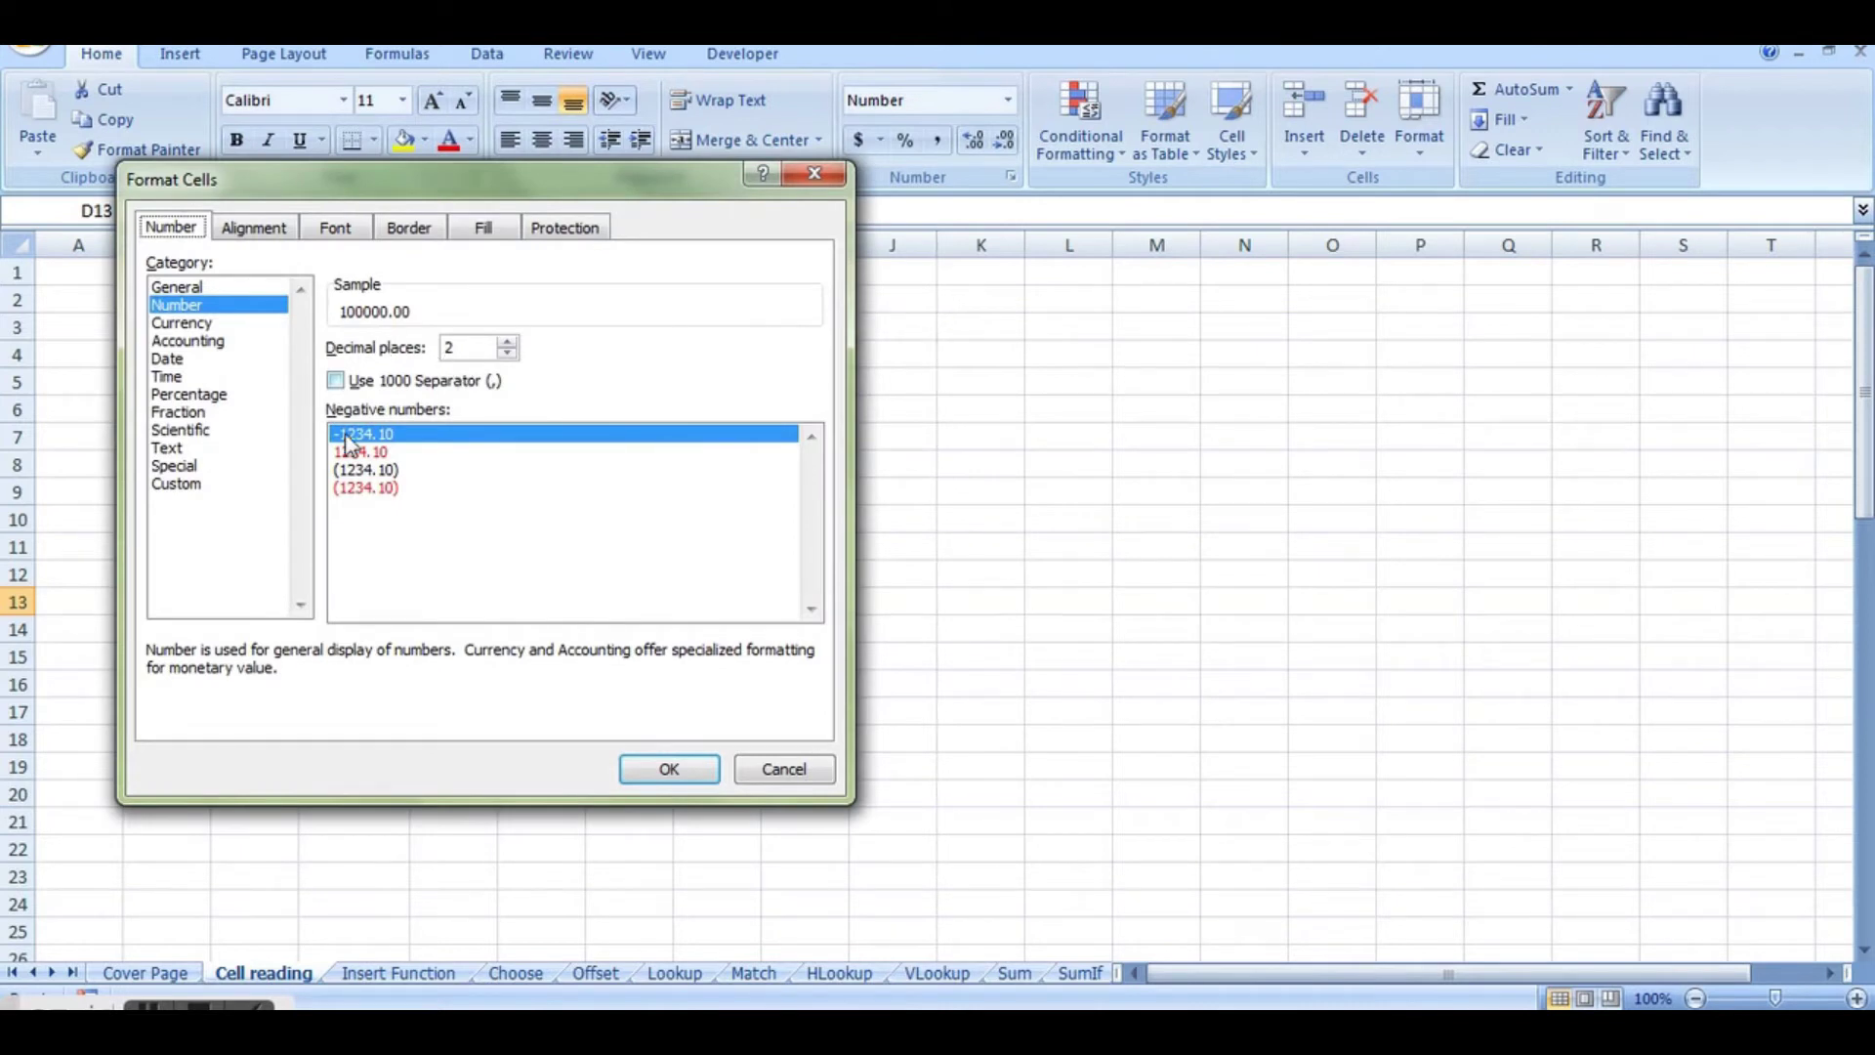
{"action": "left_click", "coordinate": [507, 354]}
{"action": "left_click", "coordinate": [508, 354]}
{"action": "left_click", "coordinate": [508, 343]}
{"action": "left_click", "coordinate": [508, 343]}
{"action": "left_click", "coordinate": [508, 343]}
{"action": "left_click", "coordinate": [508, 343]}
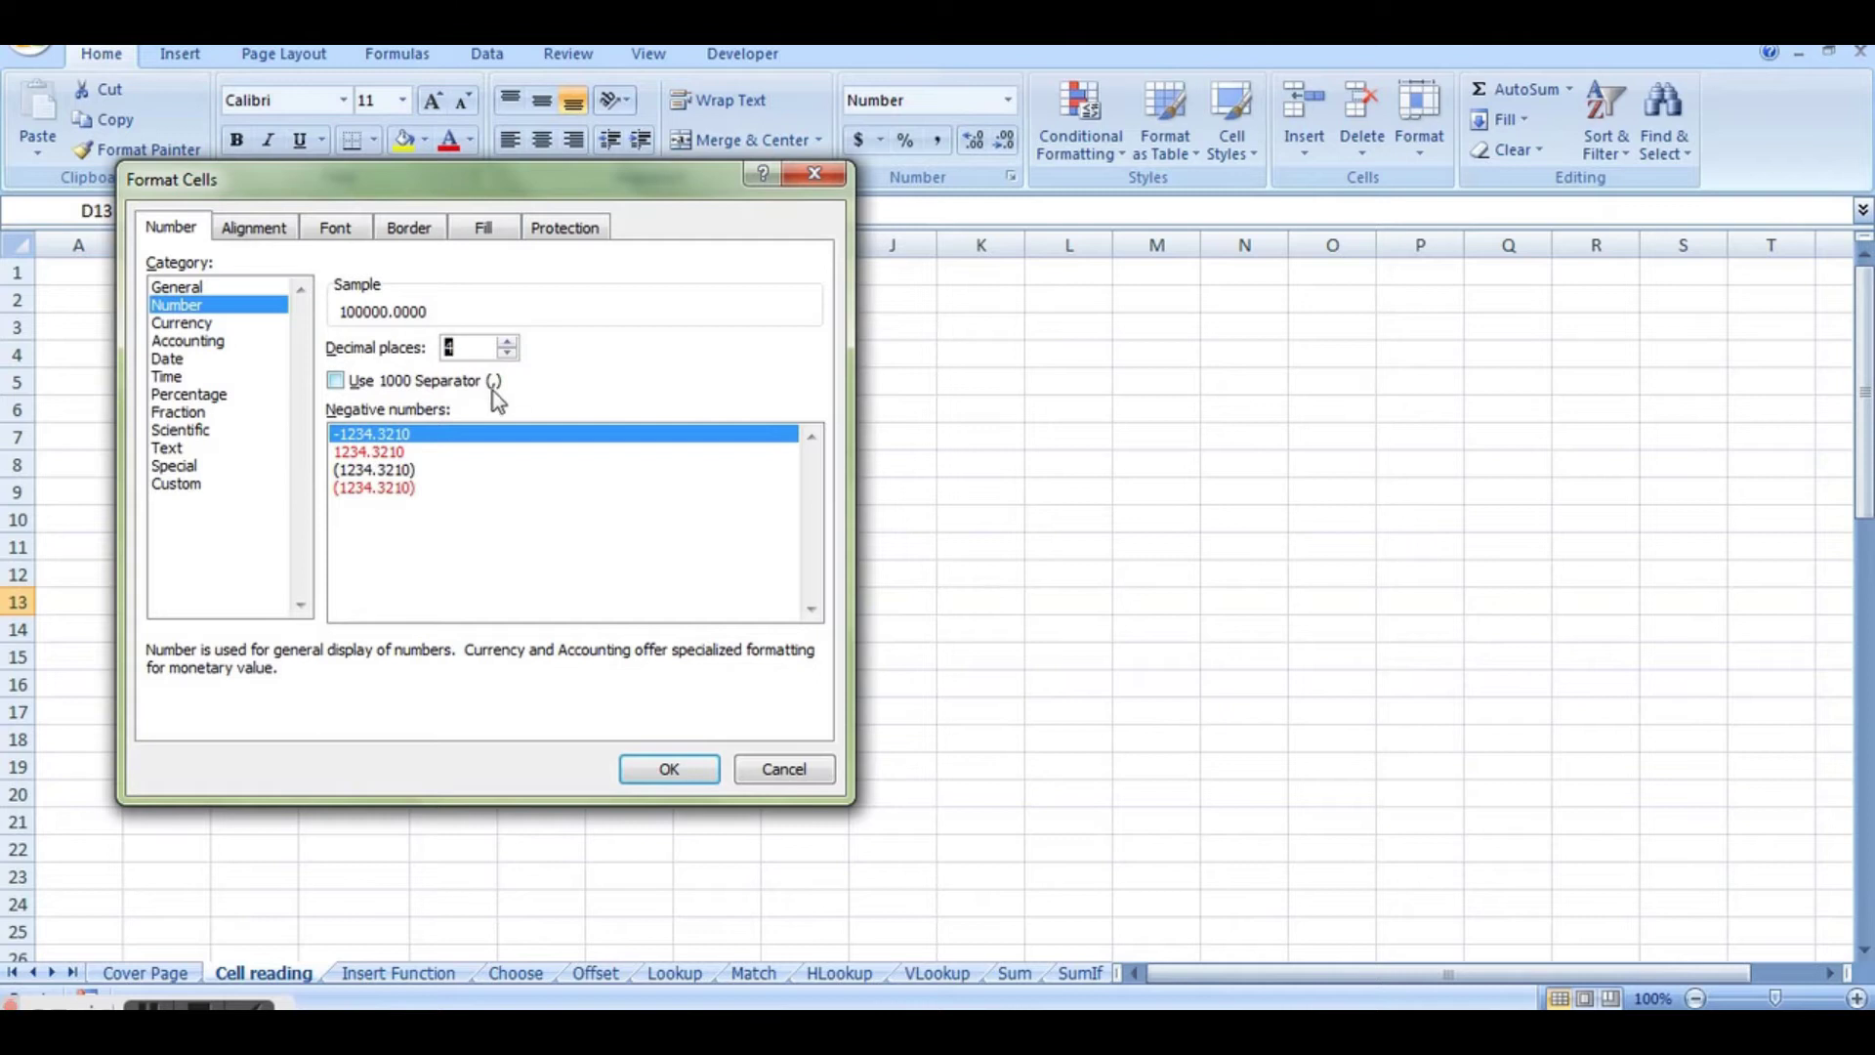
{"action": "left_click", "coordinate": [507, 355]}
{"action": "left_click", "coordinate": [508, 355]}
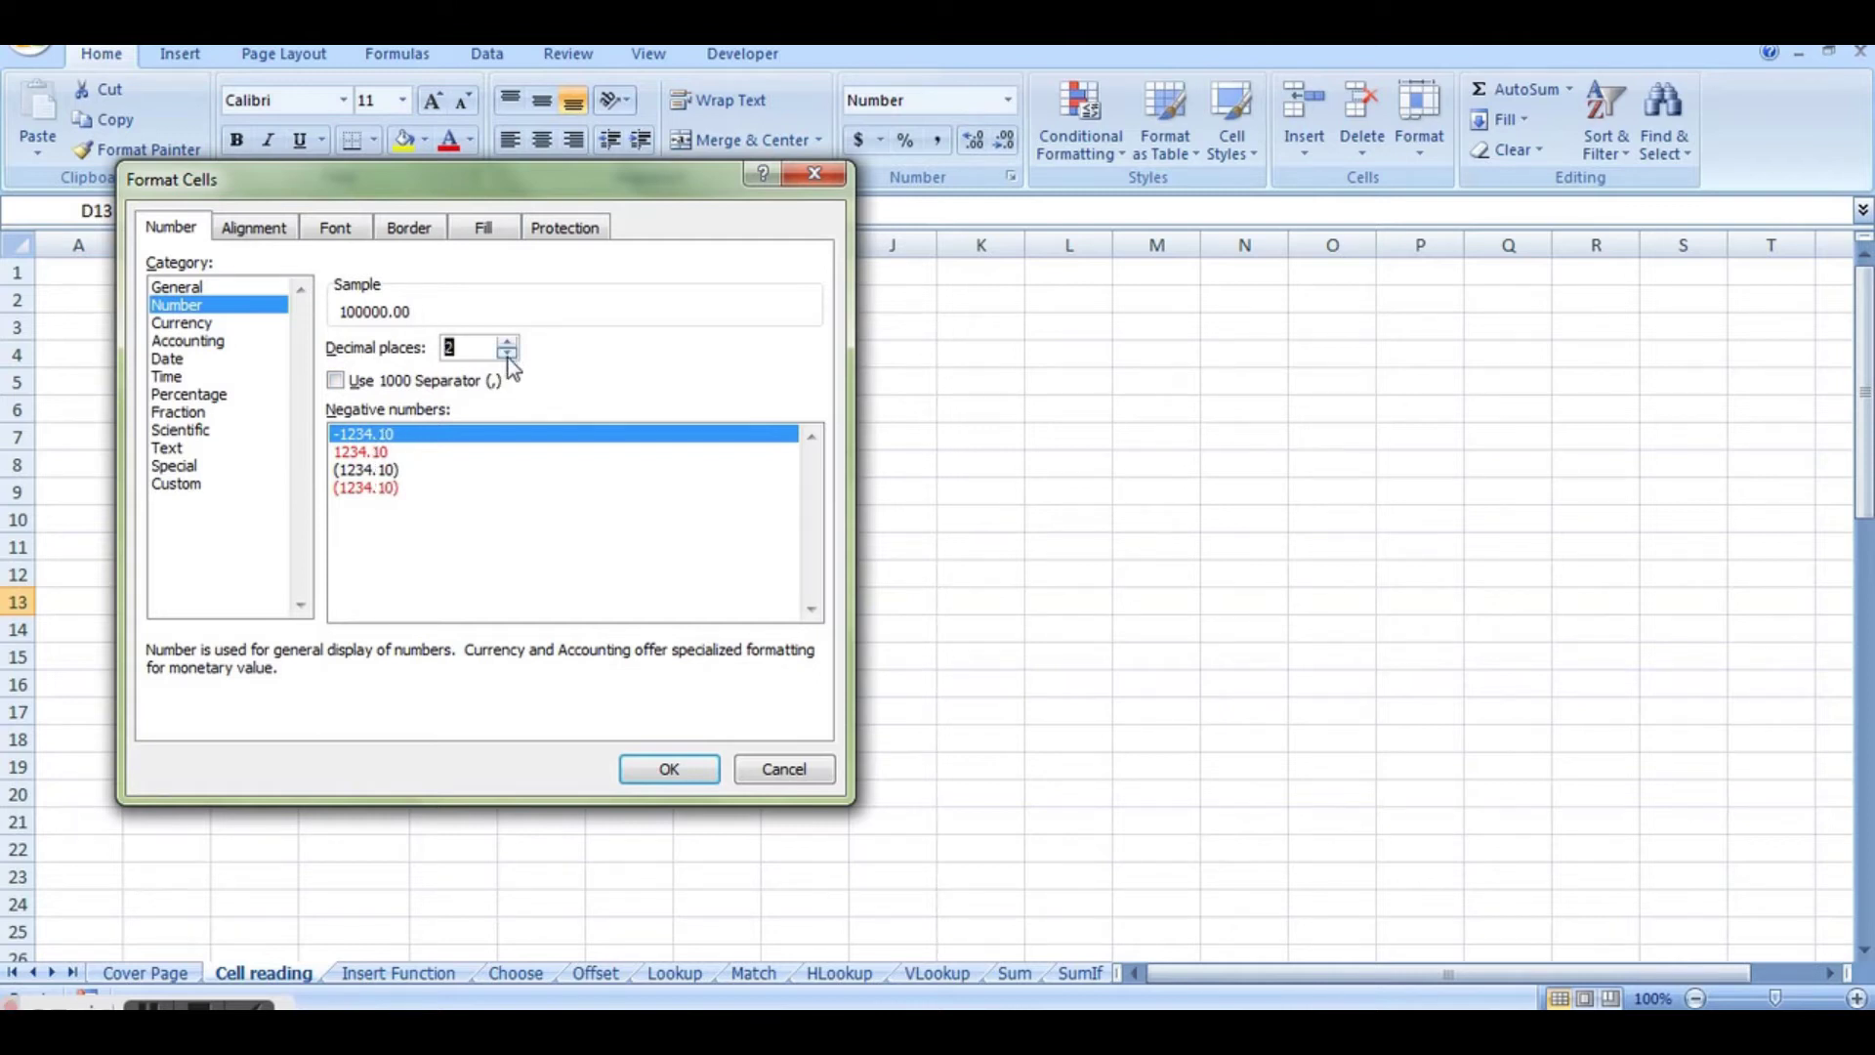
{"action": "left_click", "coordinate": [666, 767]}
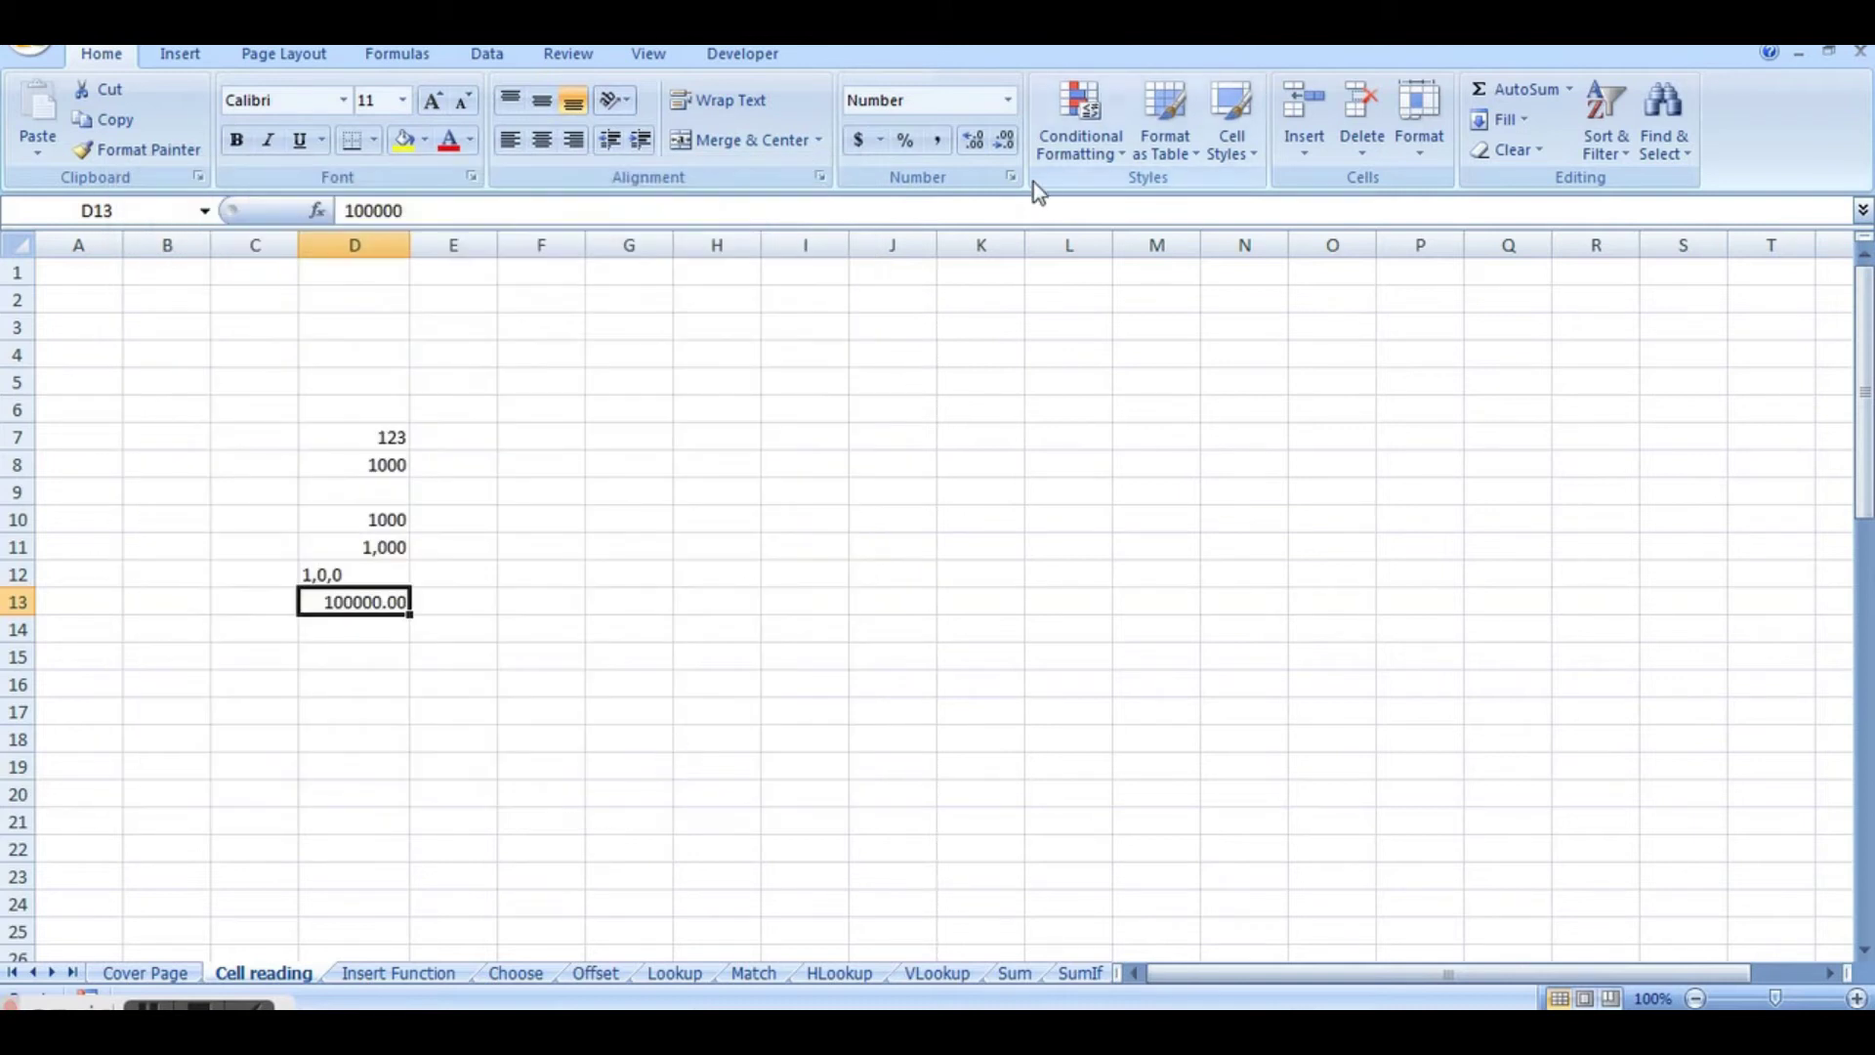
Step: Reduce the Number format of cell D13 to zero decimal places and check its stored value
{"action": "left_click", "coordinate": [1009, 146]}
{"action": "left_click", "coordinate": [1009, 146]}
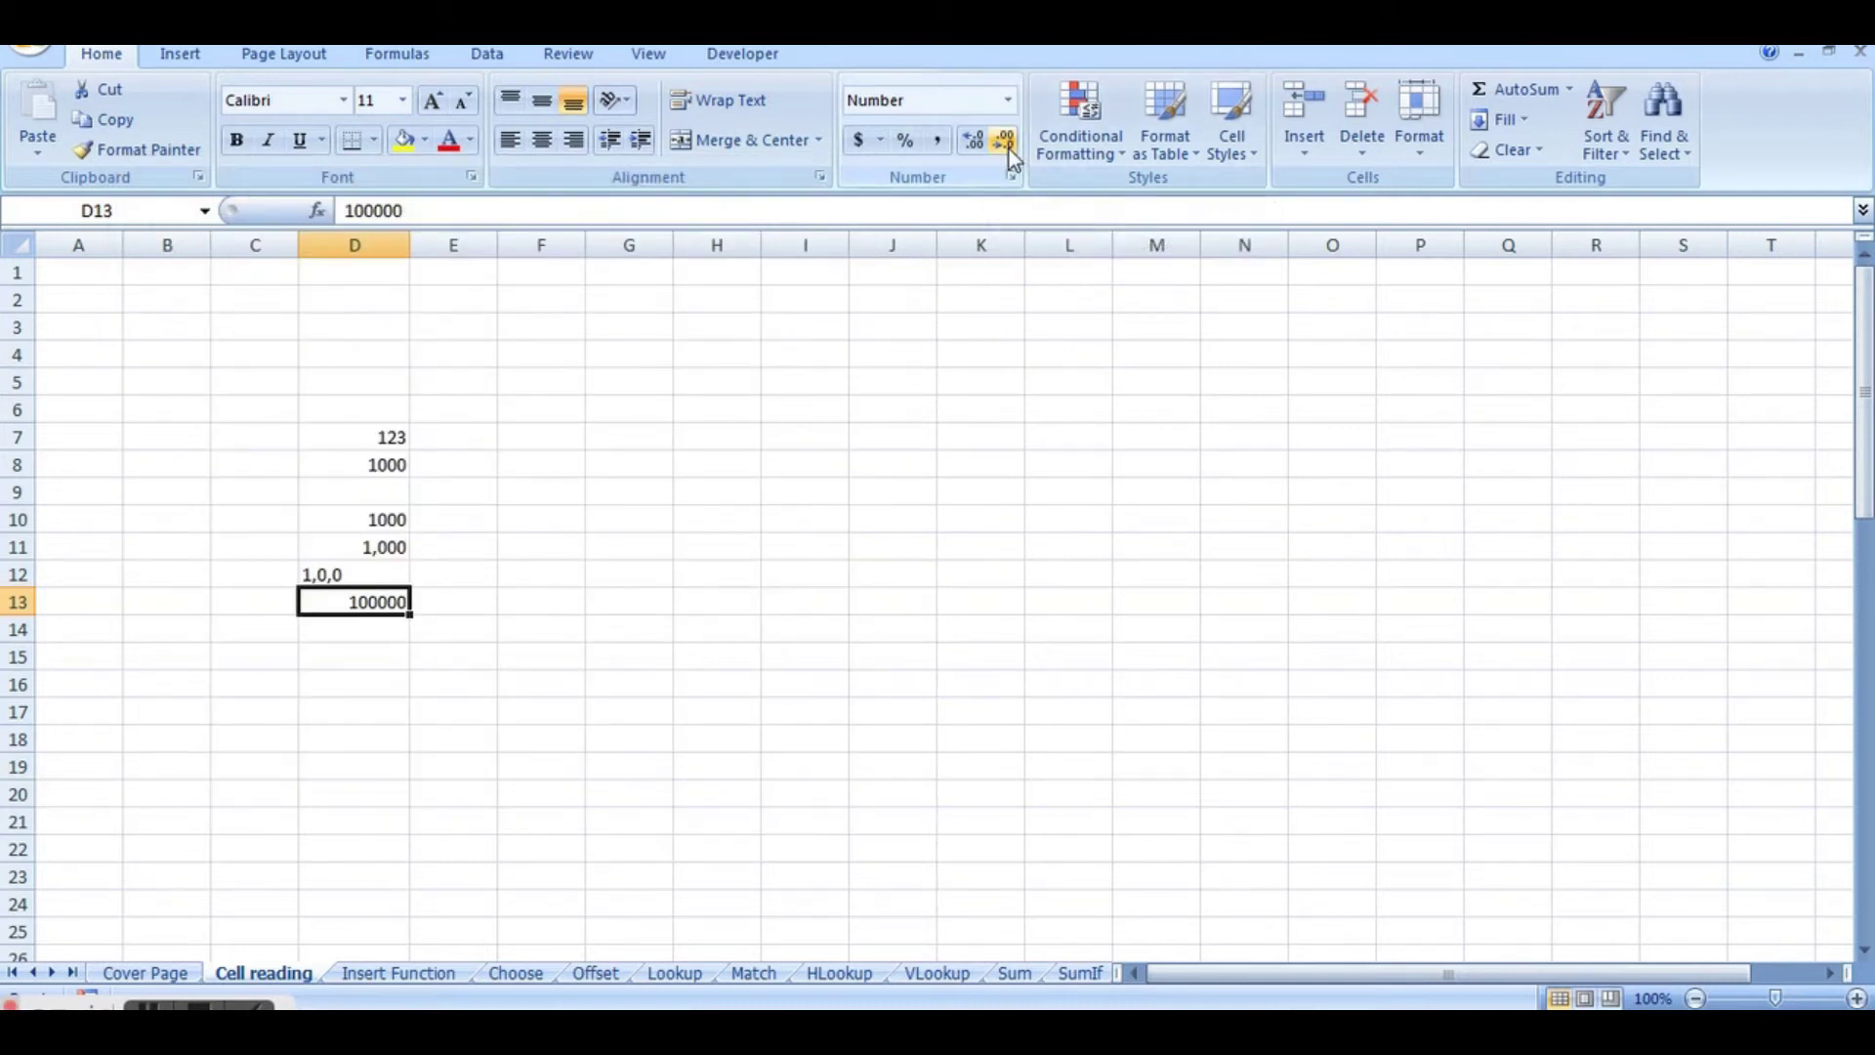
{"action": "left_click", "coordinate": [384, 630]}
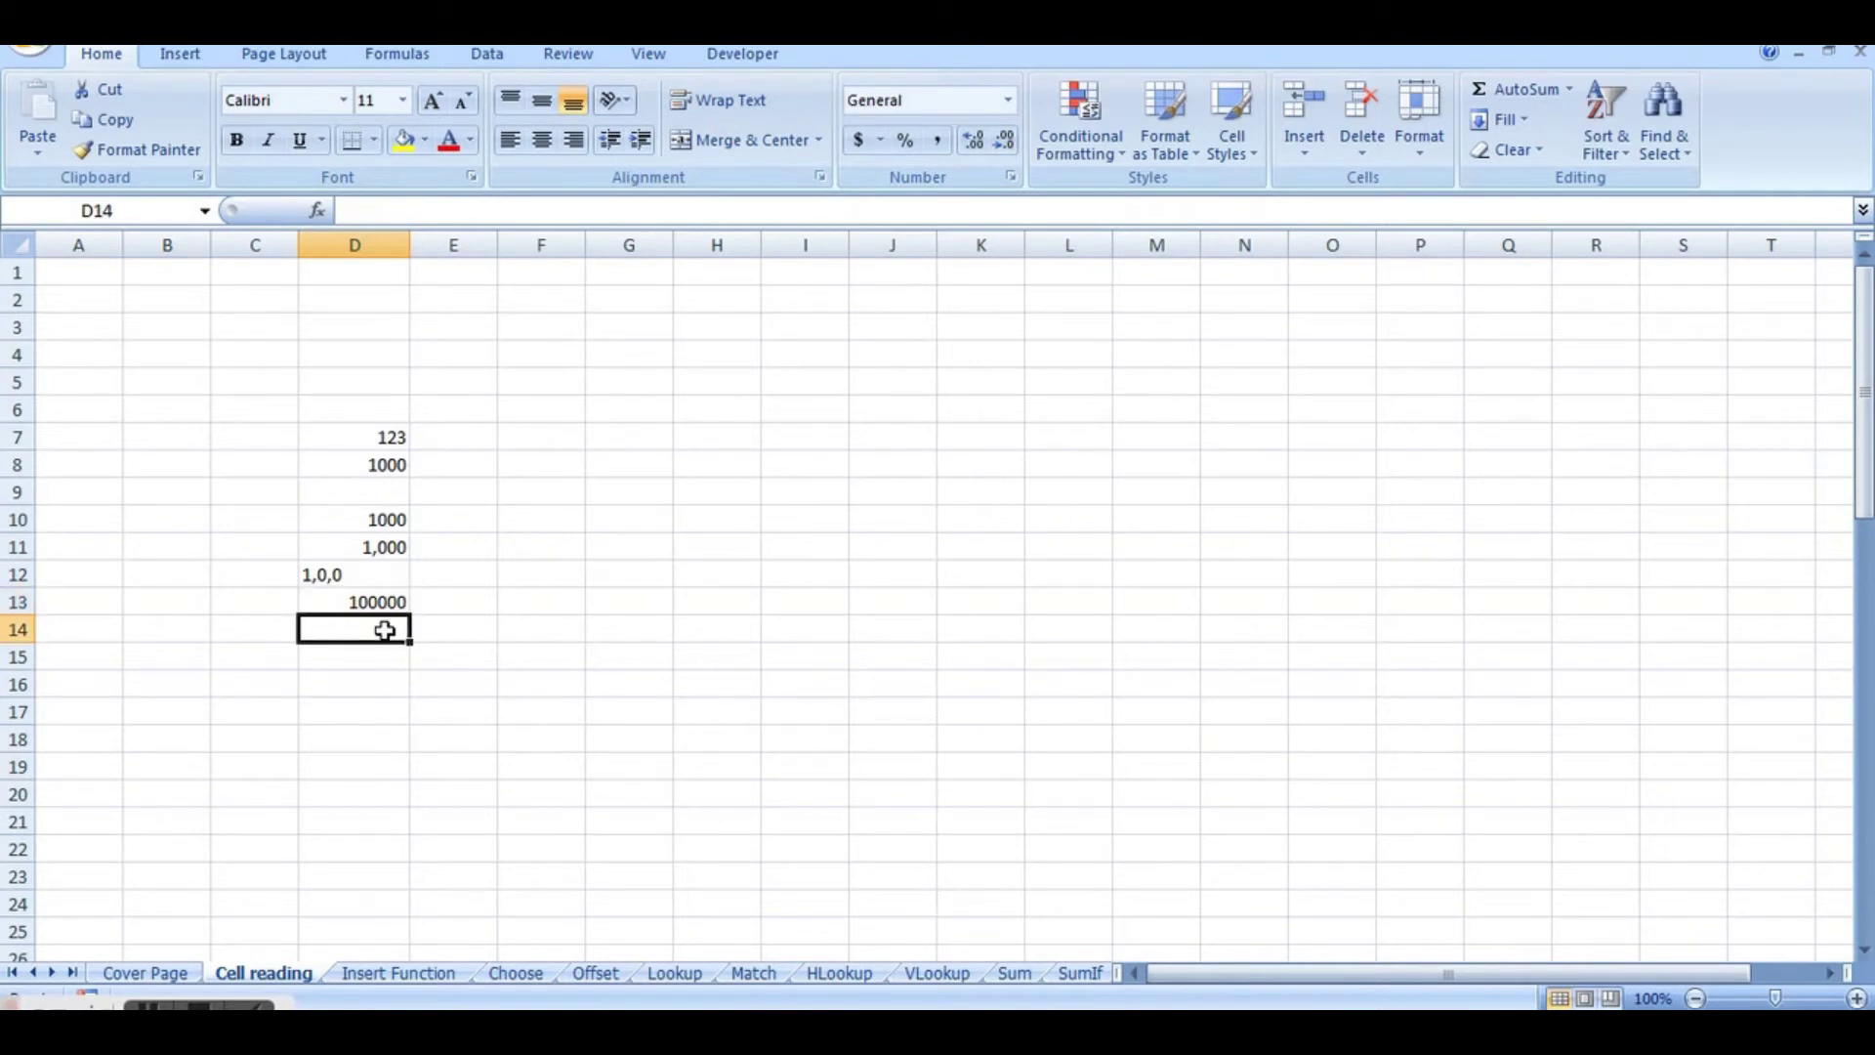
{"action": "left_click", "coordinate": [385, 602]}
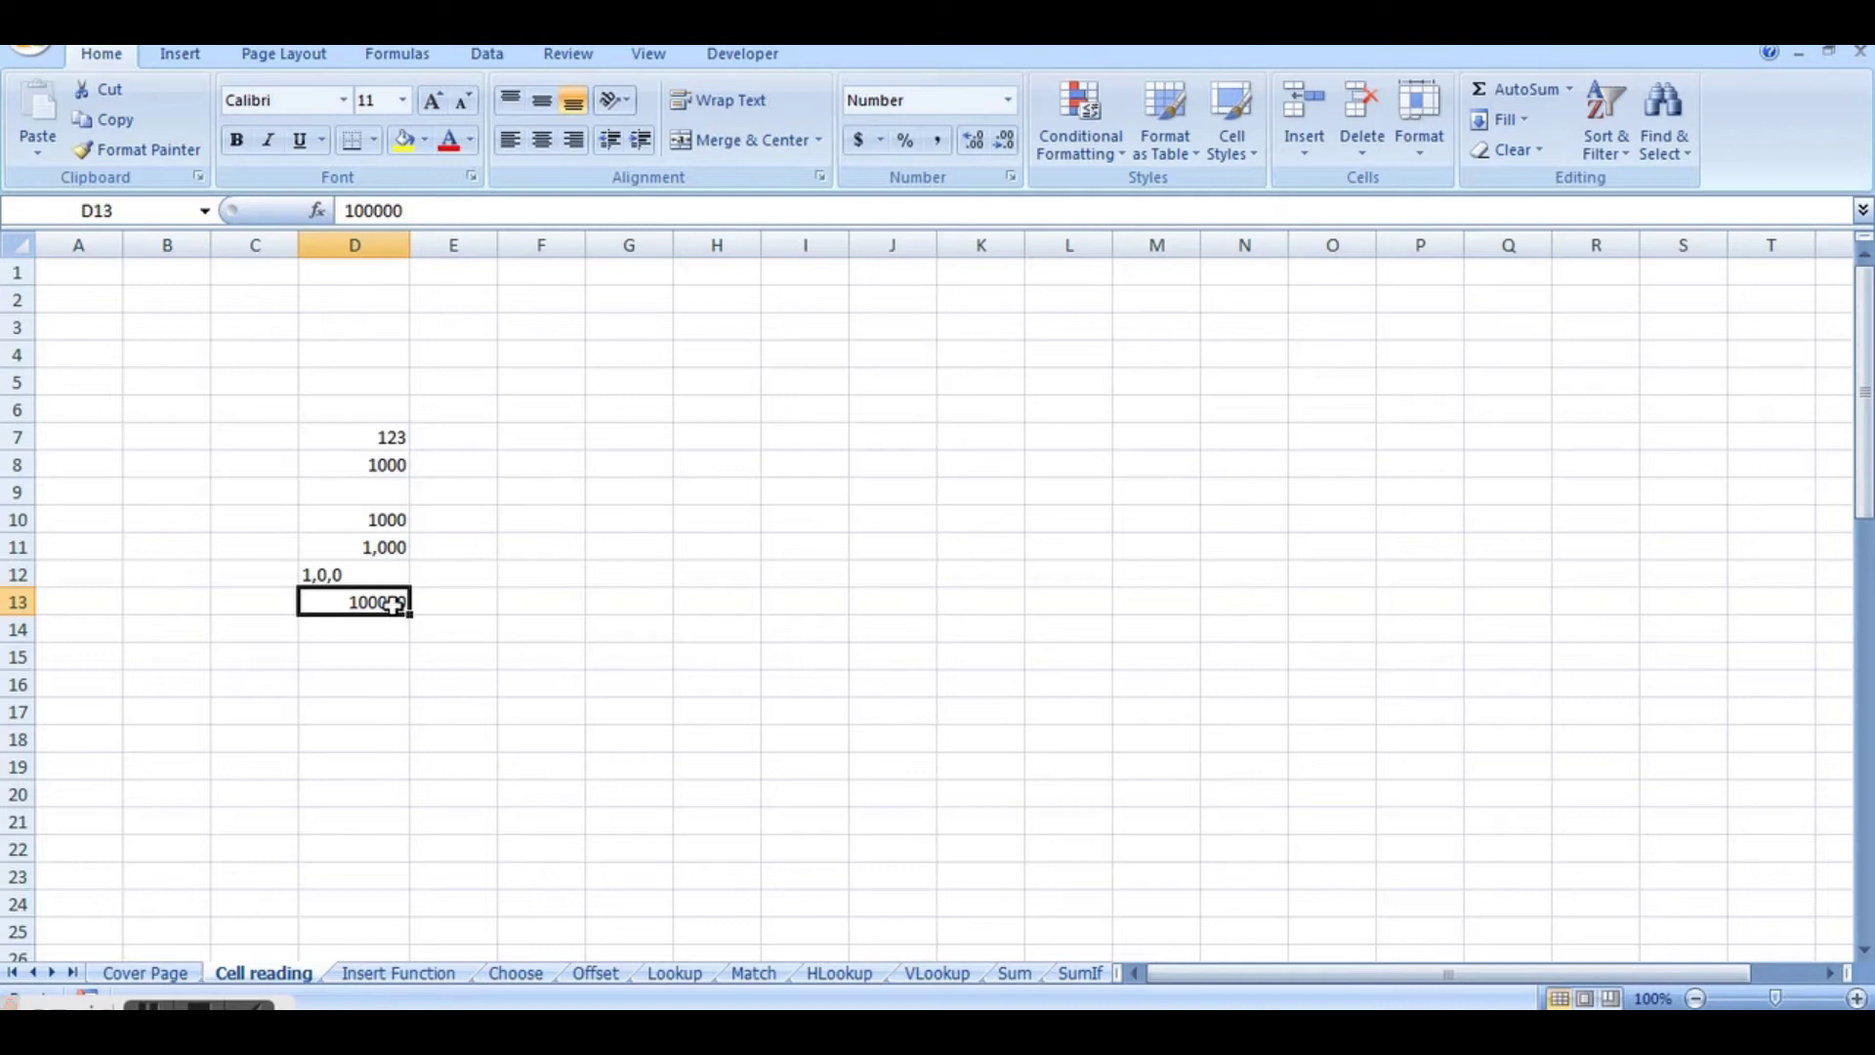
Step: Apply the dollar accounting format to cell D13 and switch its currency to Rs. English (India)
{"action": "left_click", "coordinate": [858, 142]}
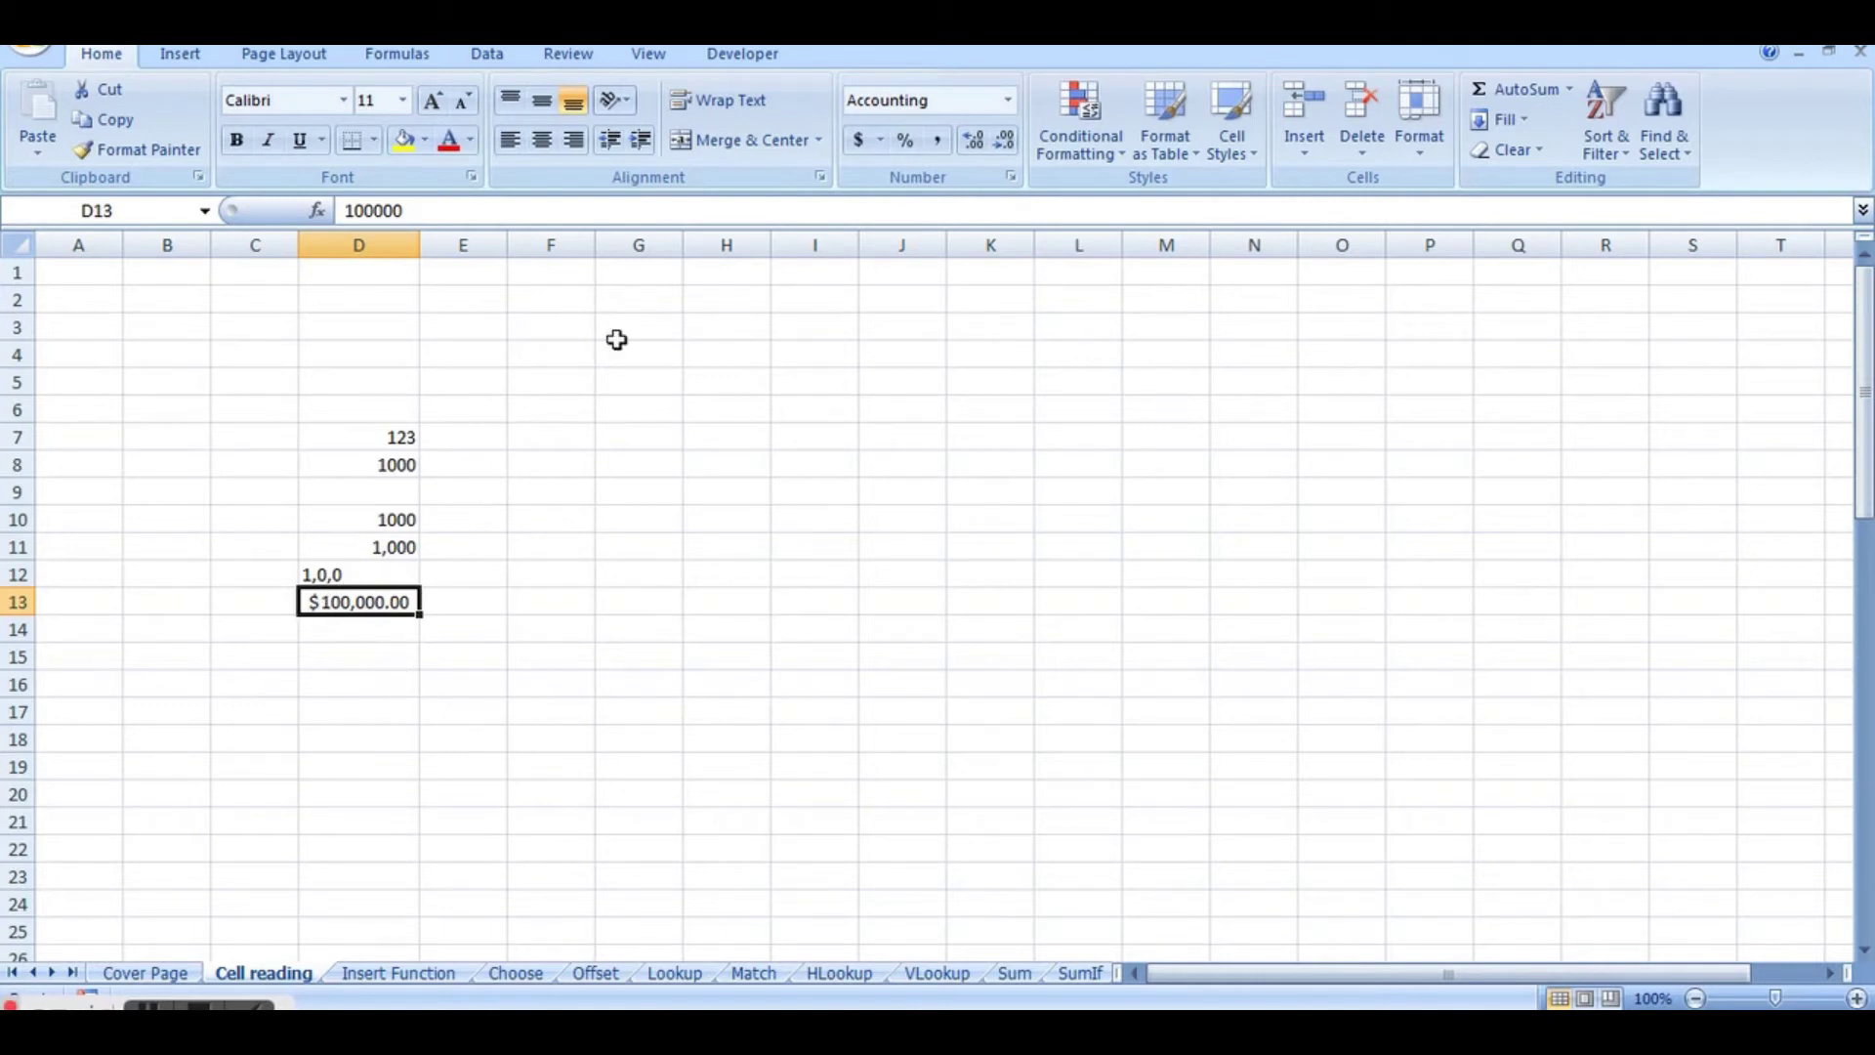
{"action": "left_click", "coordinate": [878, 141]}
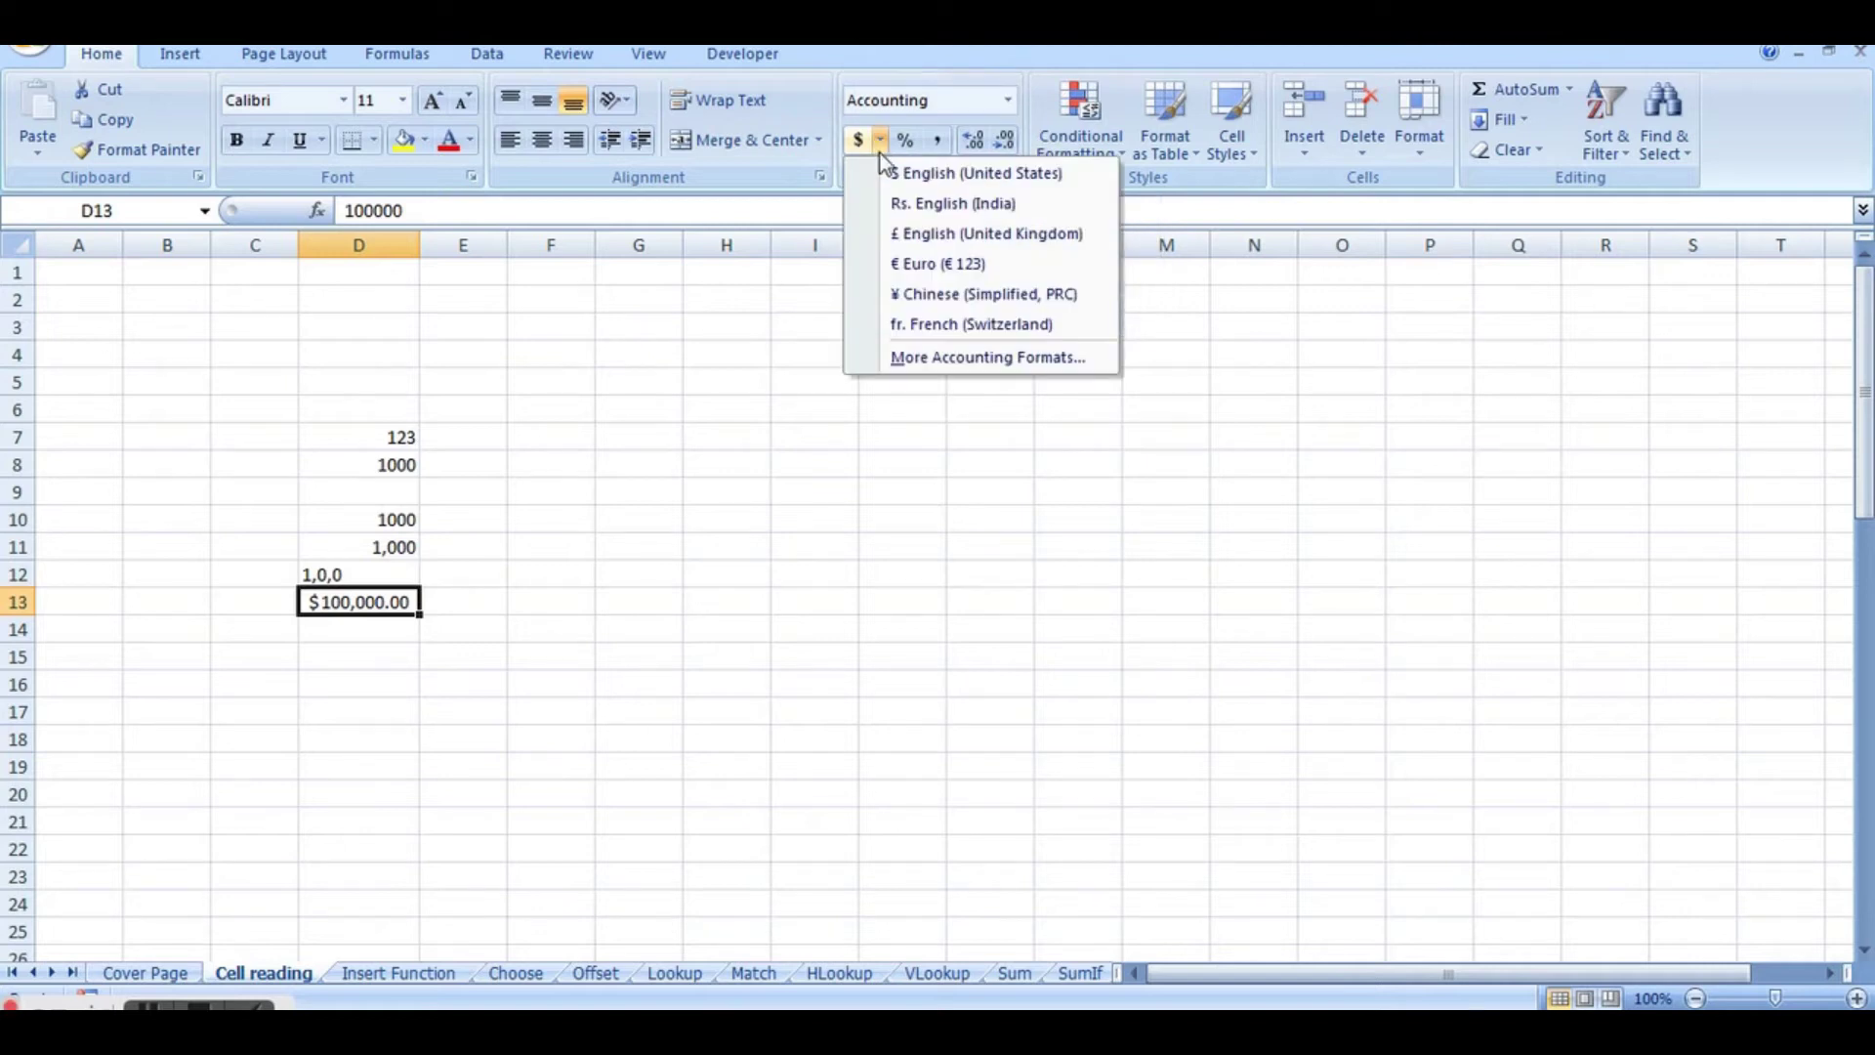
{"action": "left_click", "coordinate": [883, 203]}
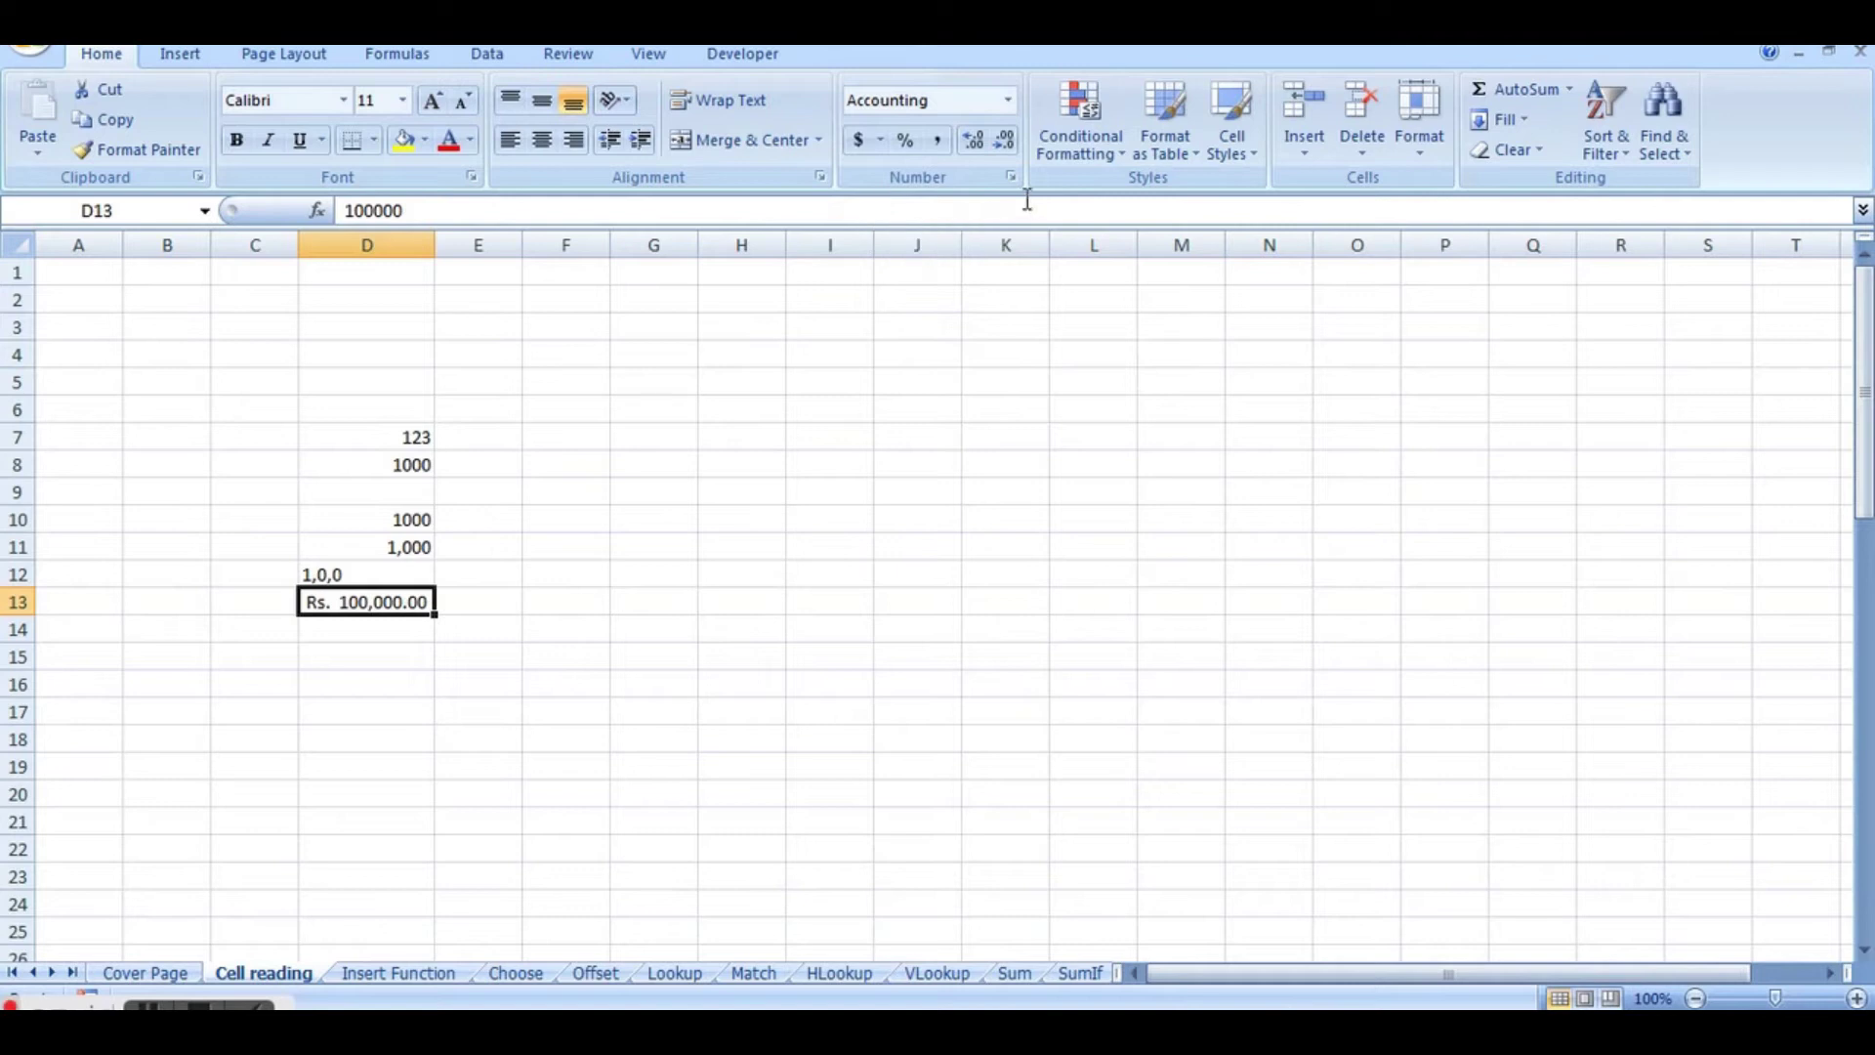
Step: Remove both decimal places from the rupee amount in cell D13 and check its stored value
{"action": "left_click", "coordinate": [1004, 139]}
{"action": "left_click", "coordinate": [1004, 139]}
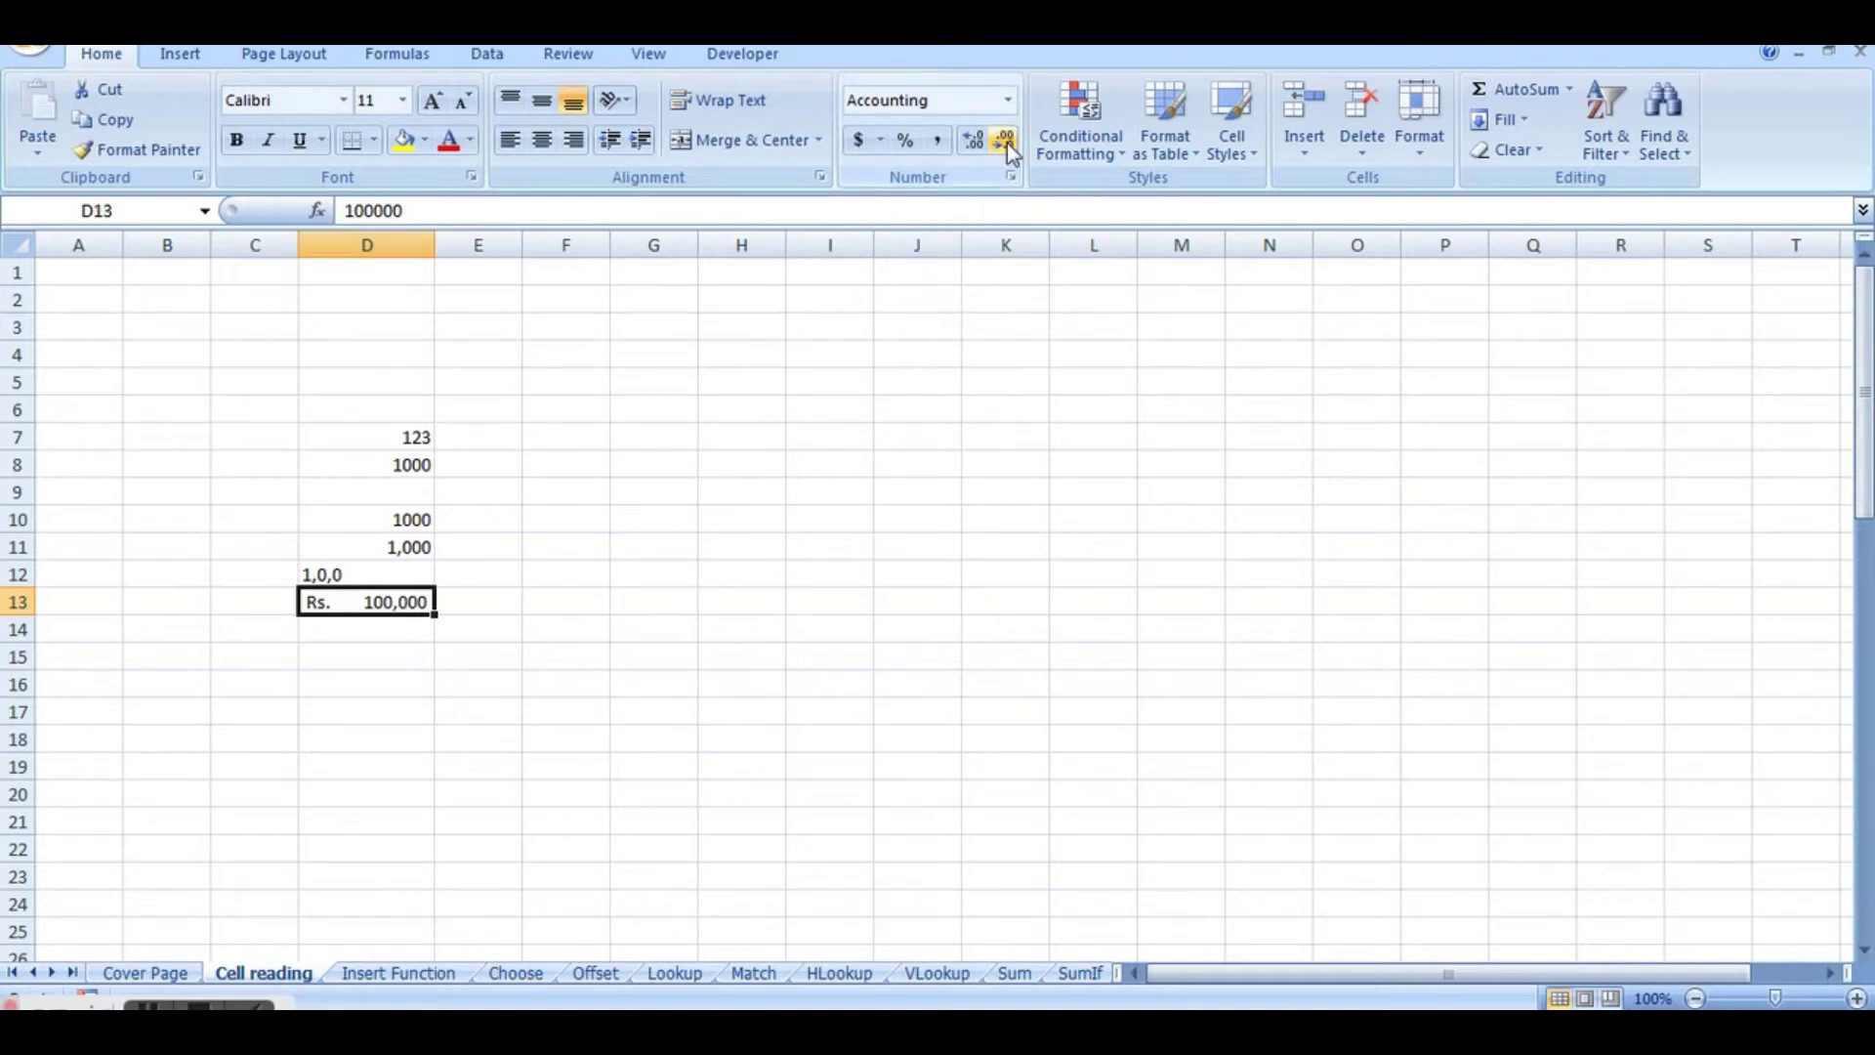
{"action": "left_click", "coordinate": [656, 538]}
{"action": "left_click", "coordinate": [426, 603]}
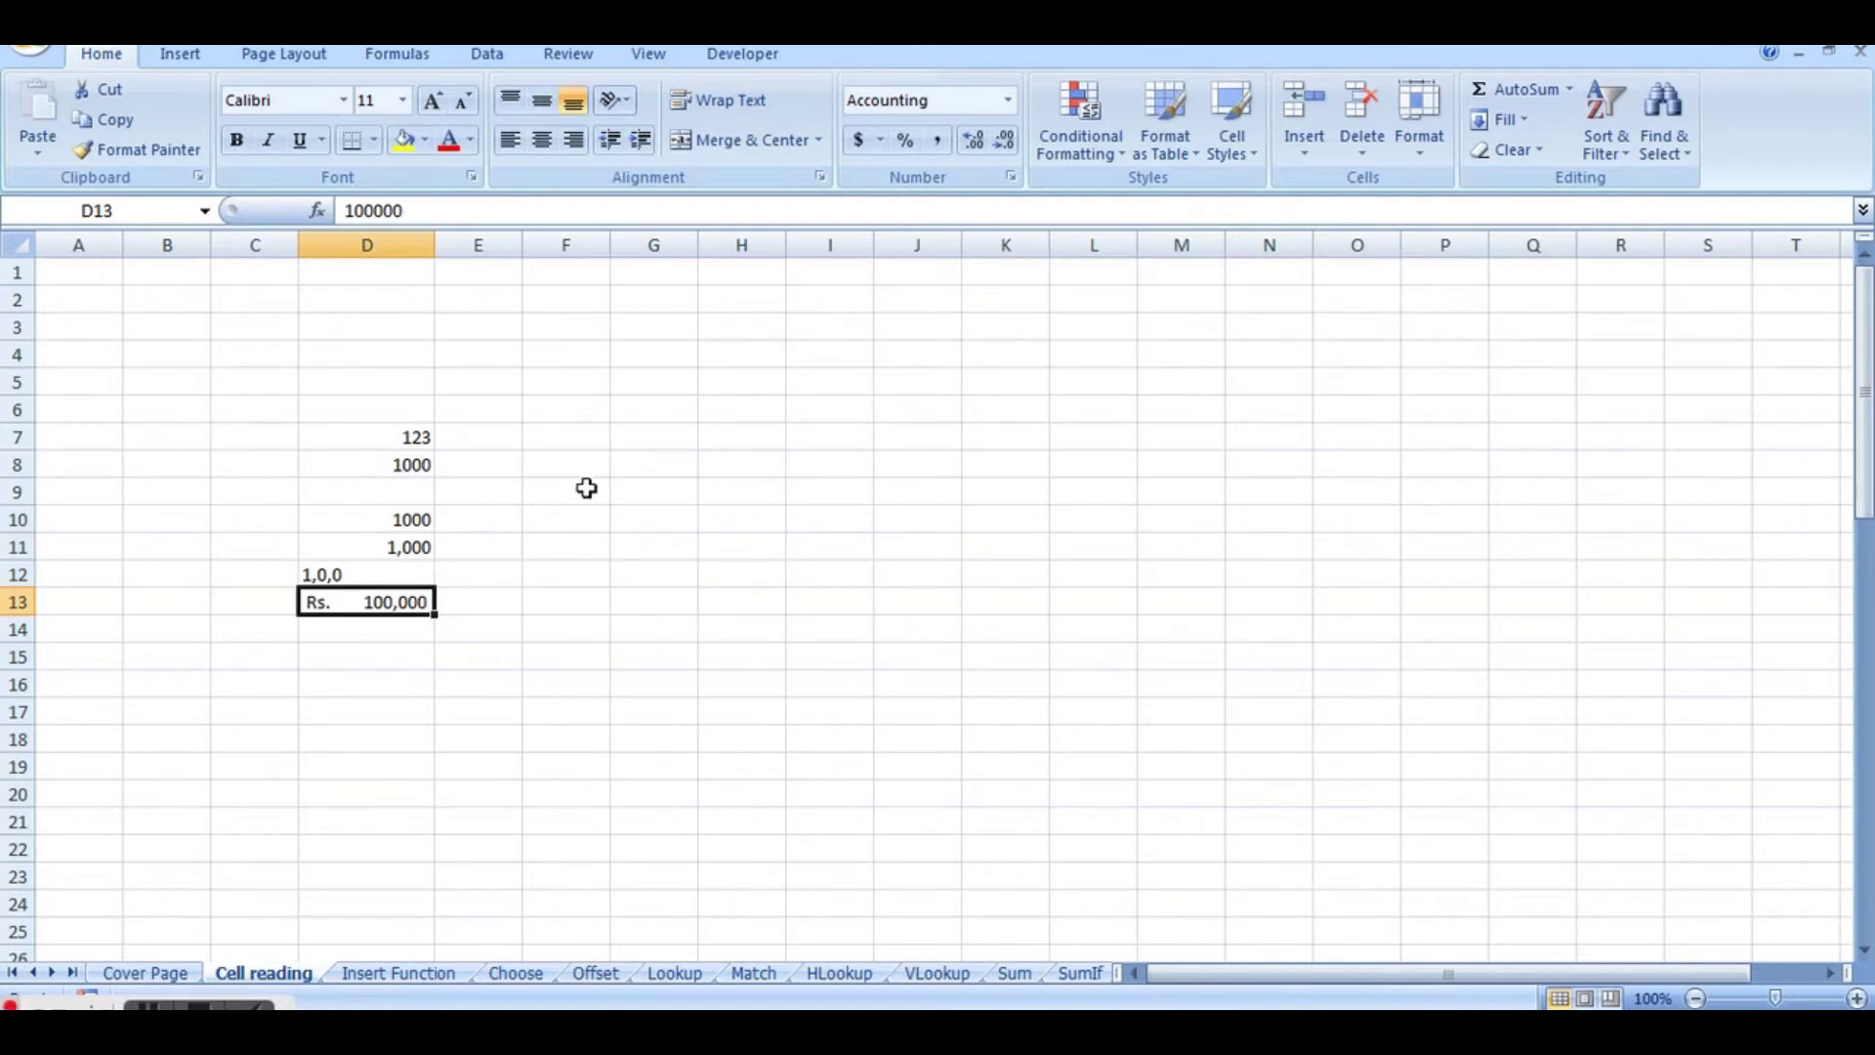
Step: Change cell D13 from the rupee accounting format to the Number format with zero decimal places
{"action": "left_click", "coordinate": [1006, 97]}
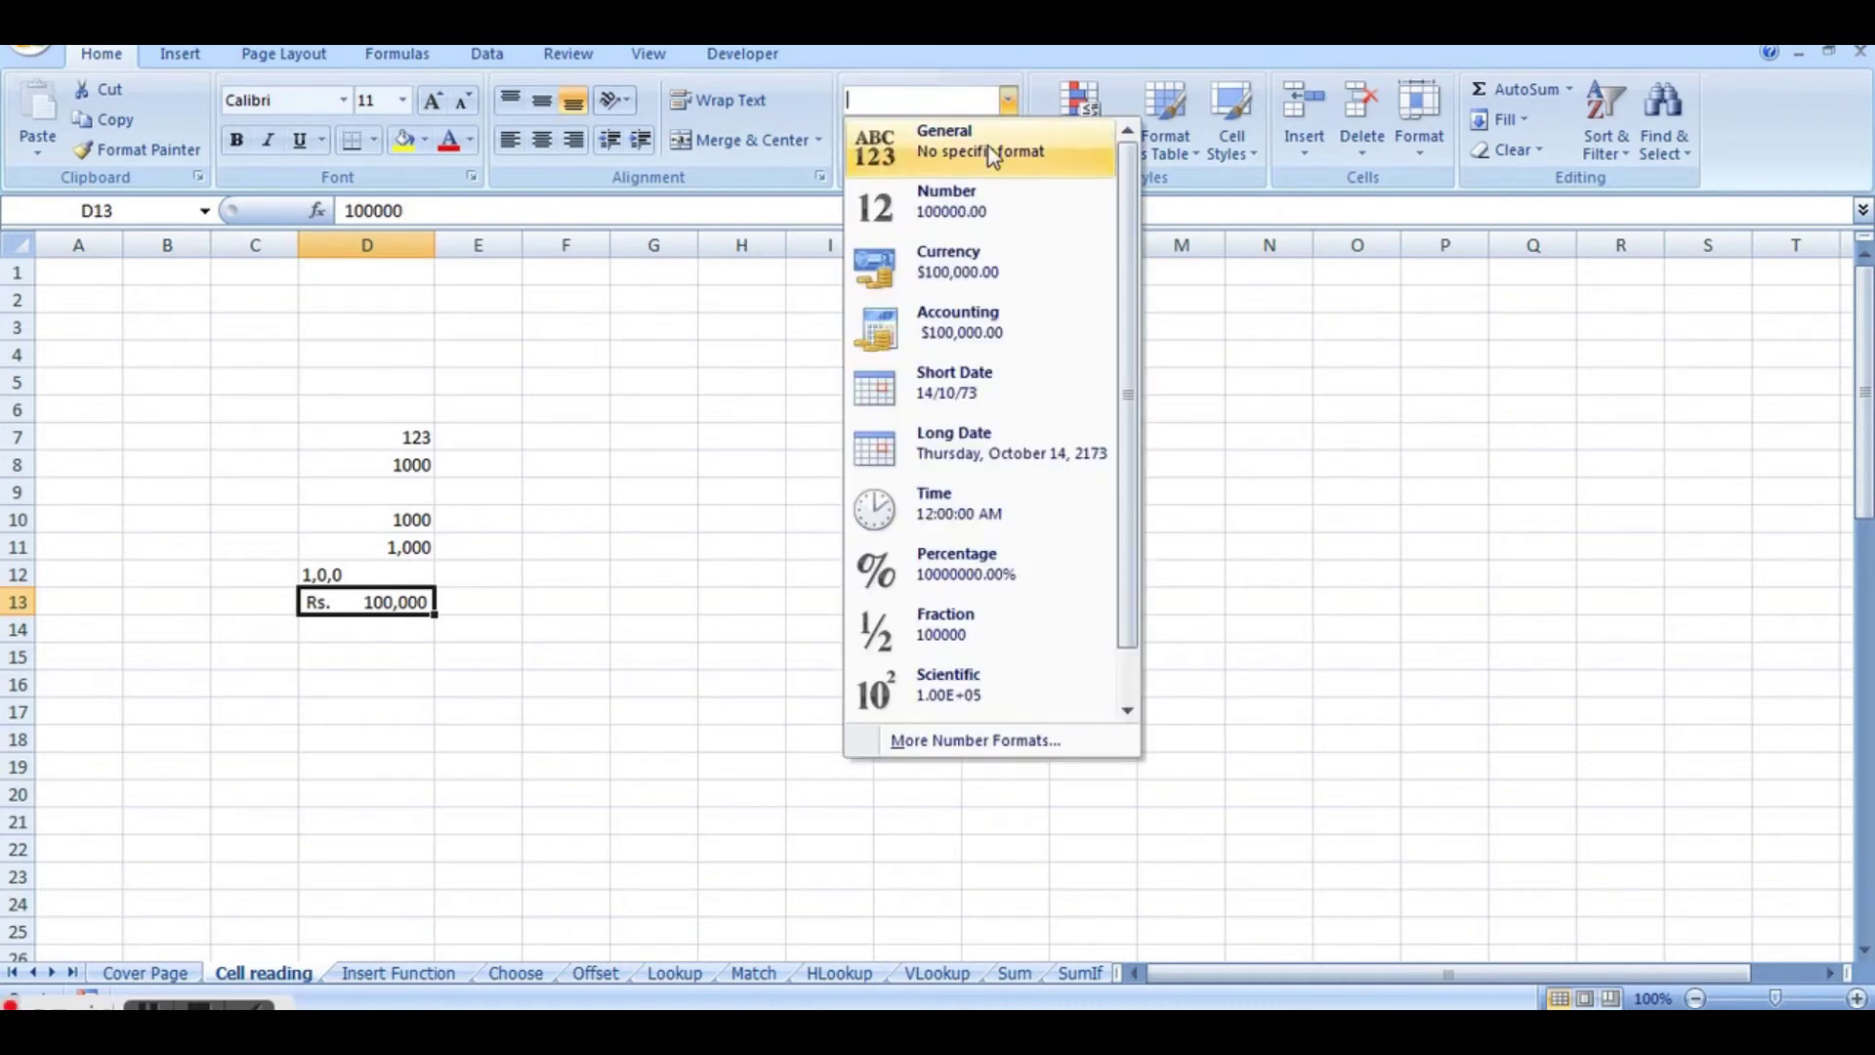
{"action": "left_click", "coordinate": [970, 217]}
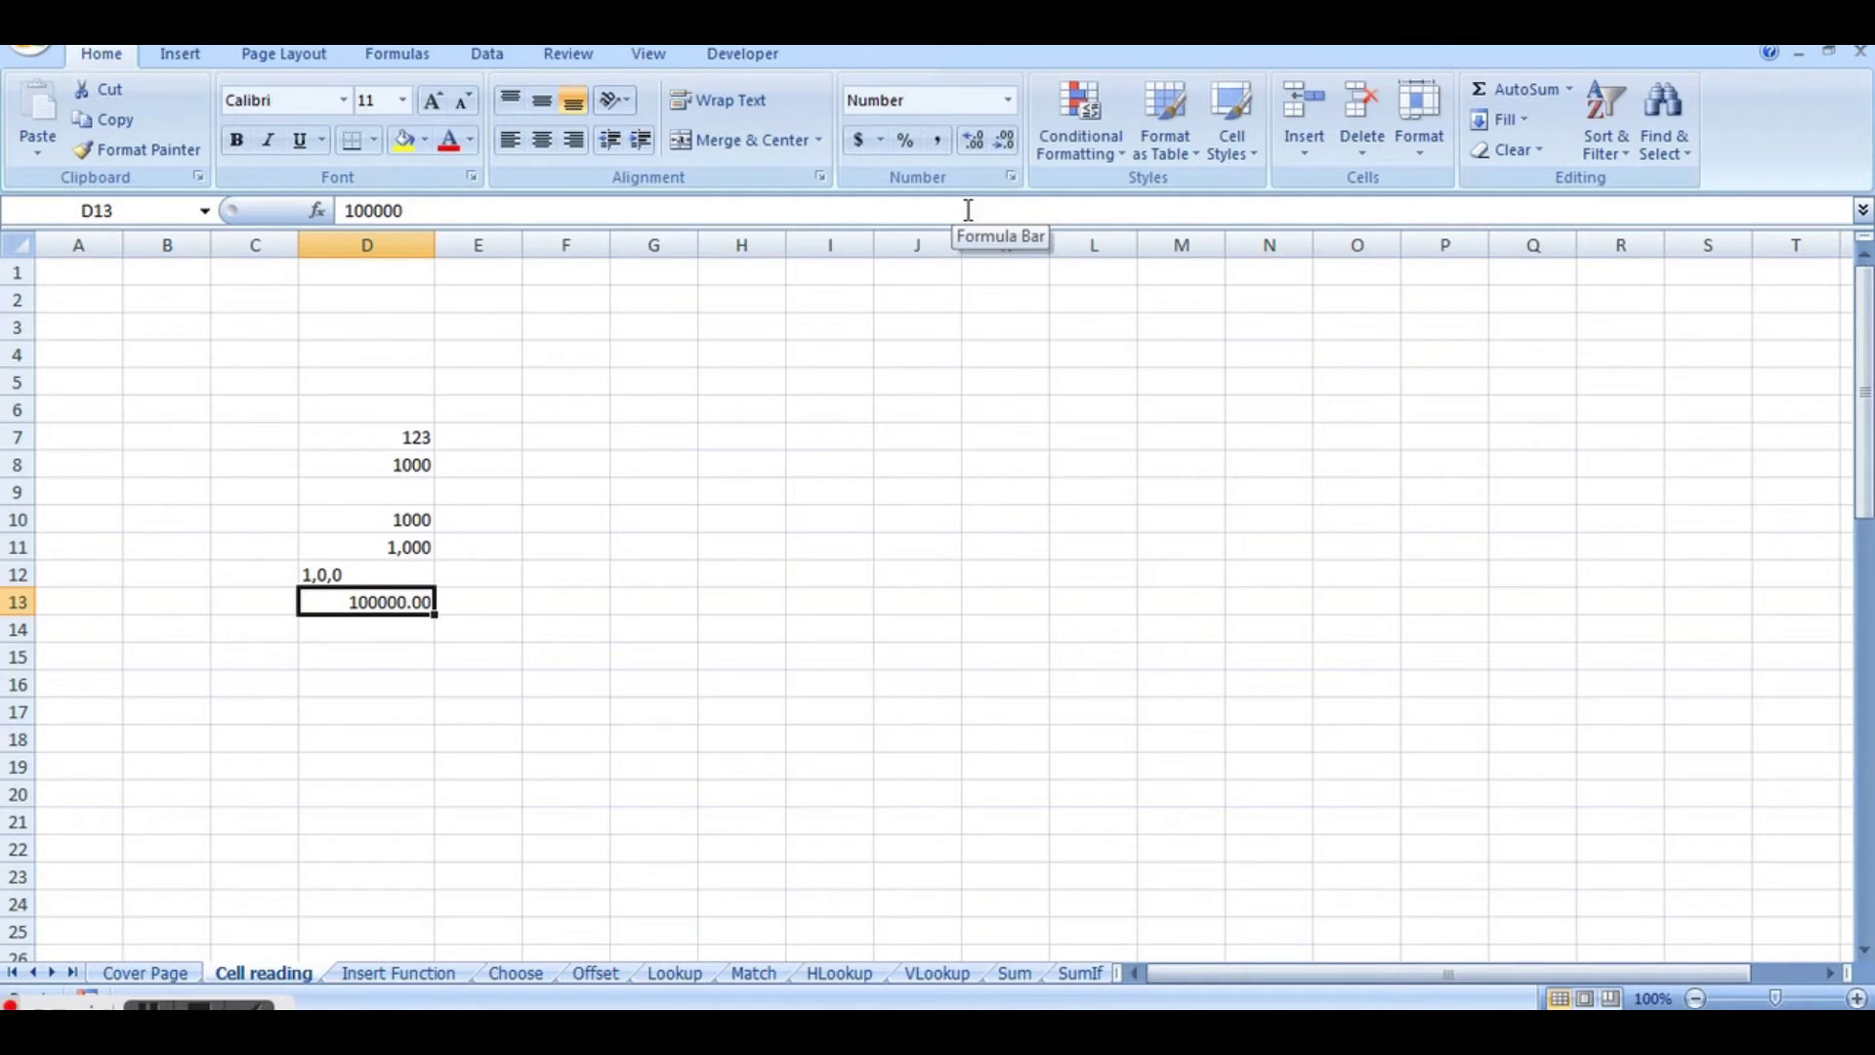
{"action": "left_click", "coordinate": [1004, 144]}
{"action": "left_click", "coordinate": [1004, 143]}
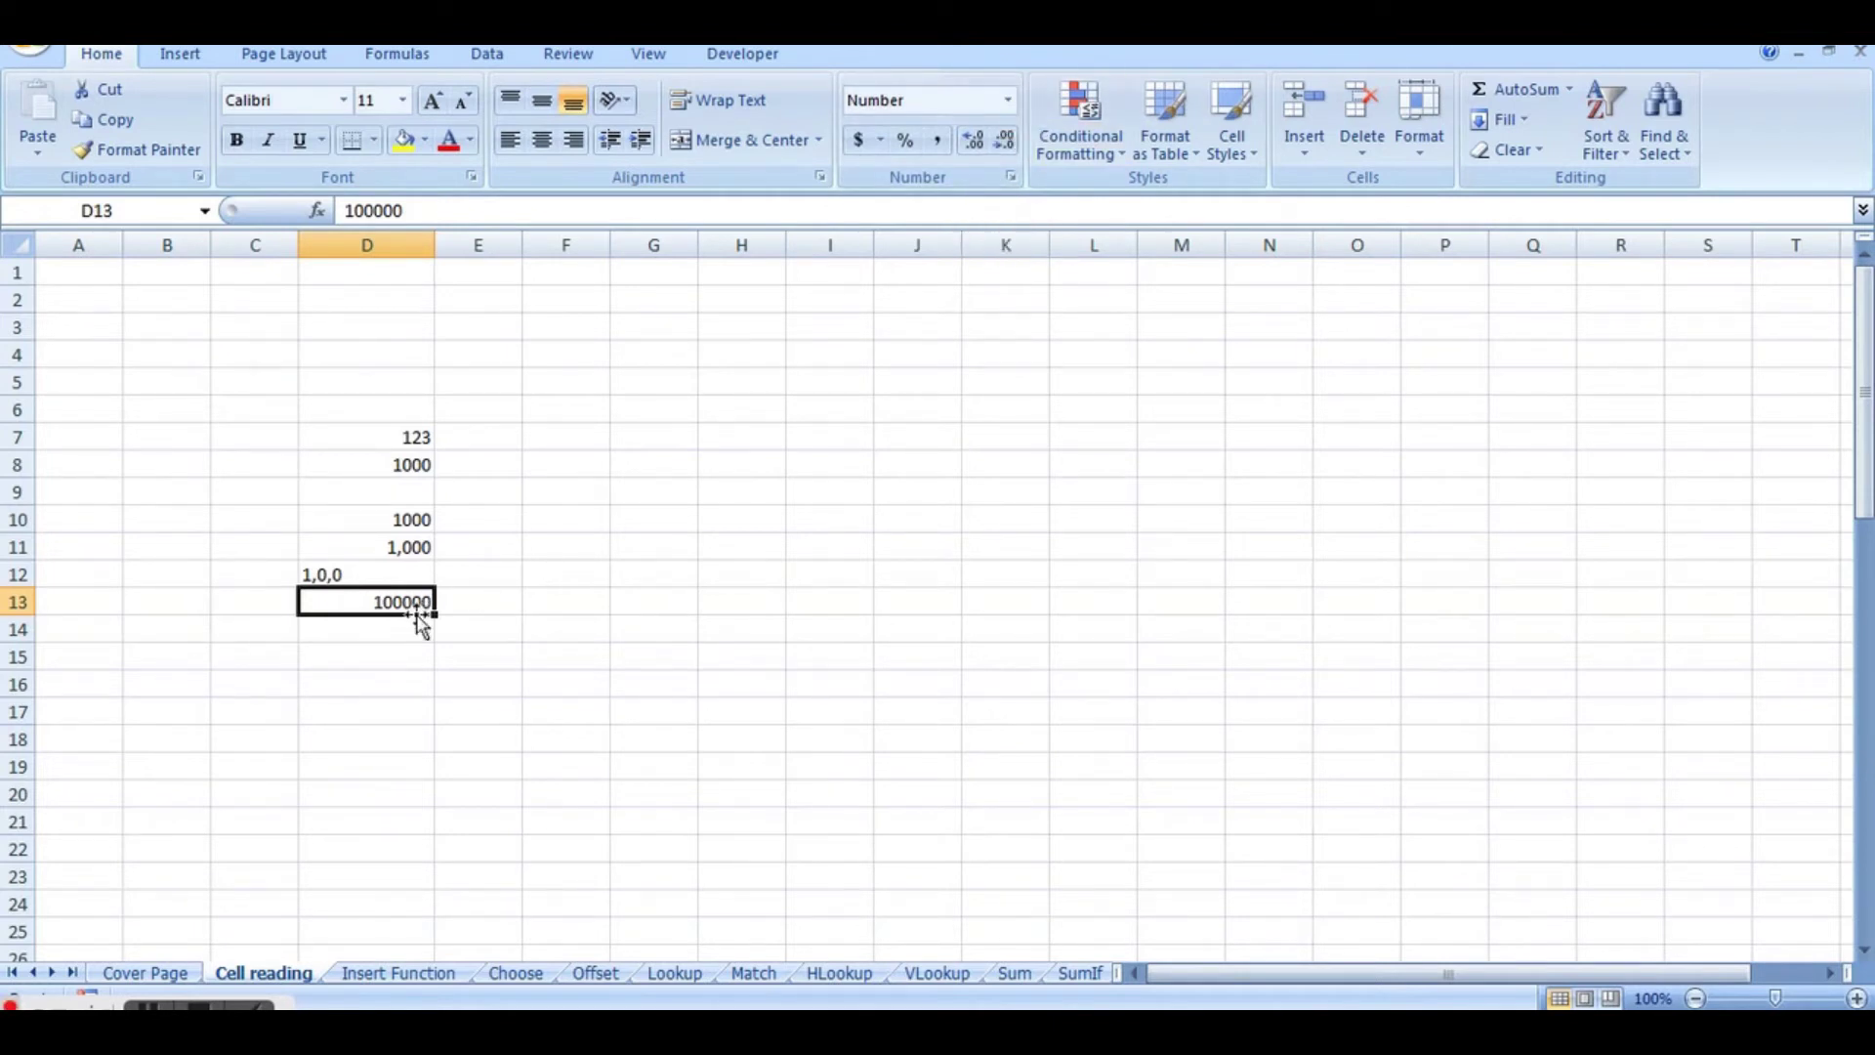
Step: Enter .25 in cell D15 and apply the Percent Style to it
{"action": "left_click", "coordinate": [377, 662]}
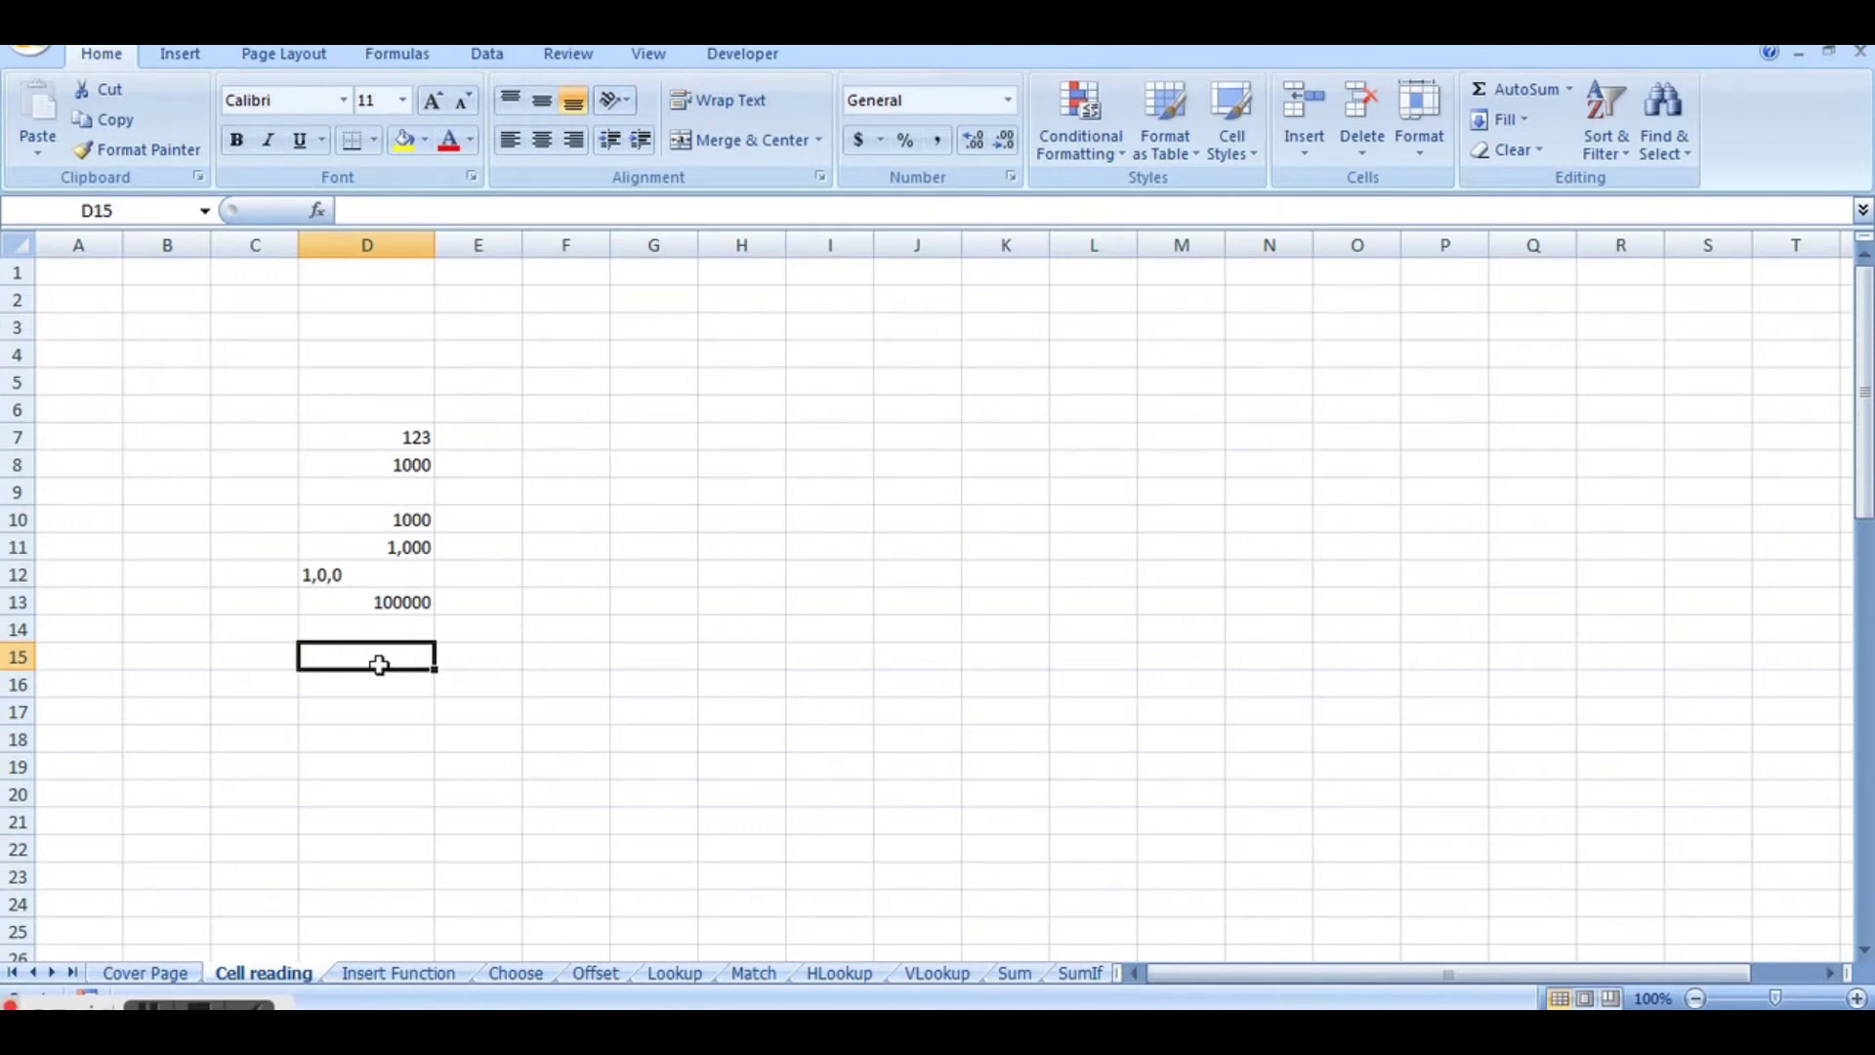
{"action": "type", "text": ".25"}
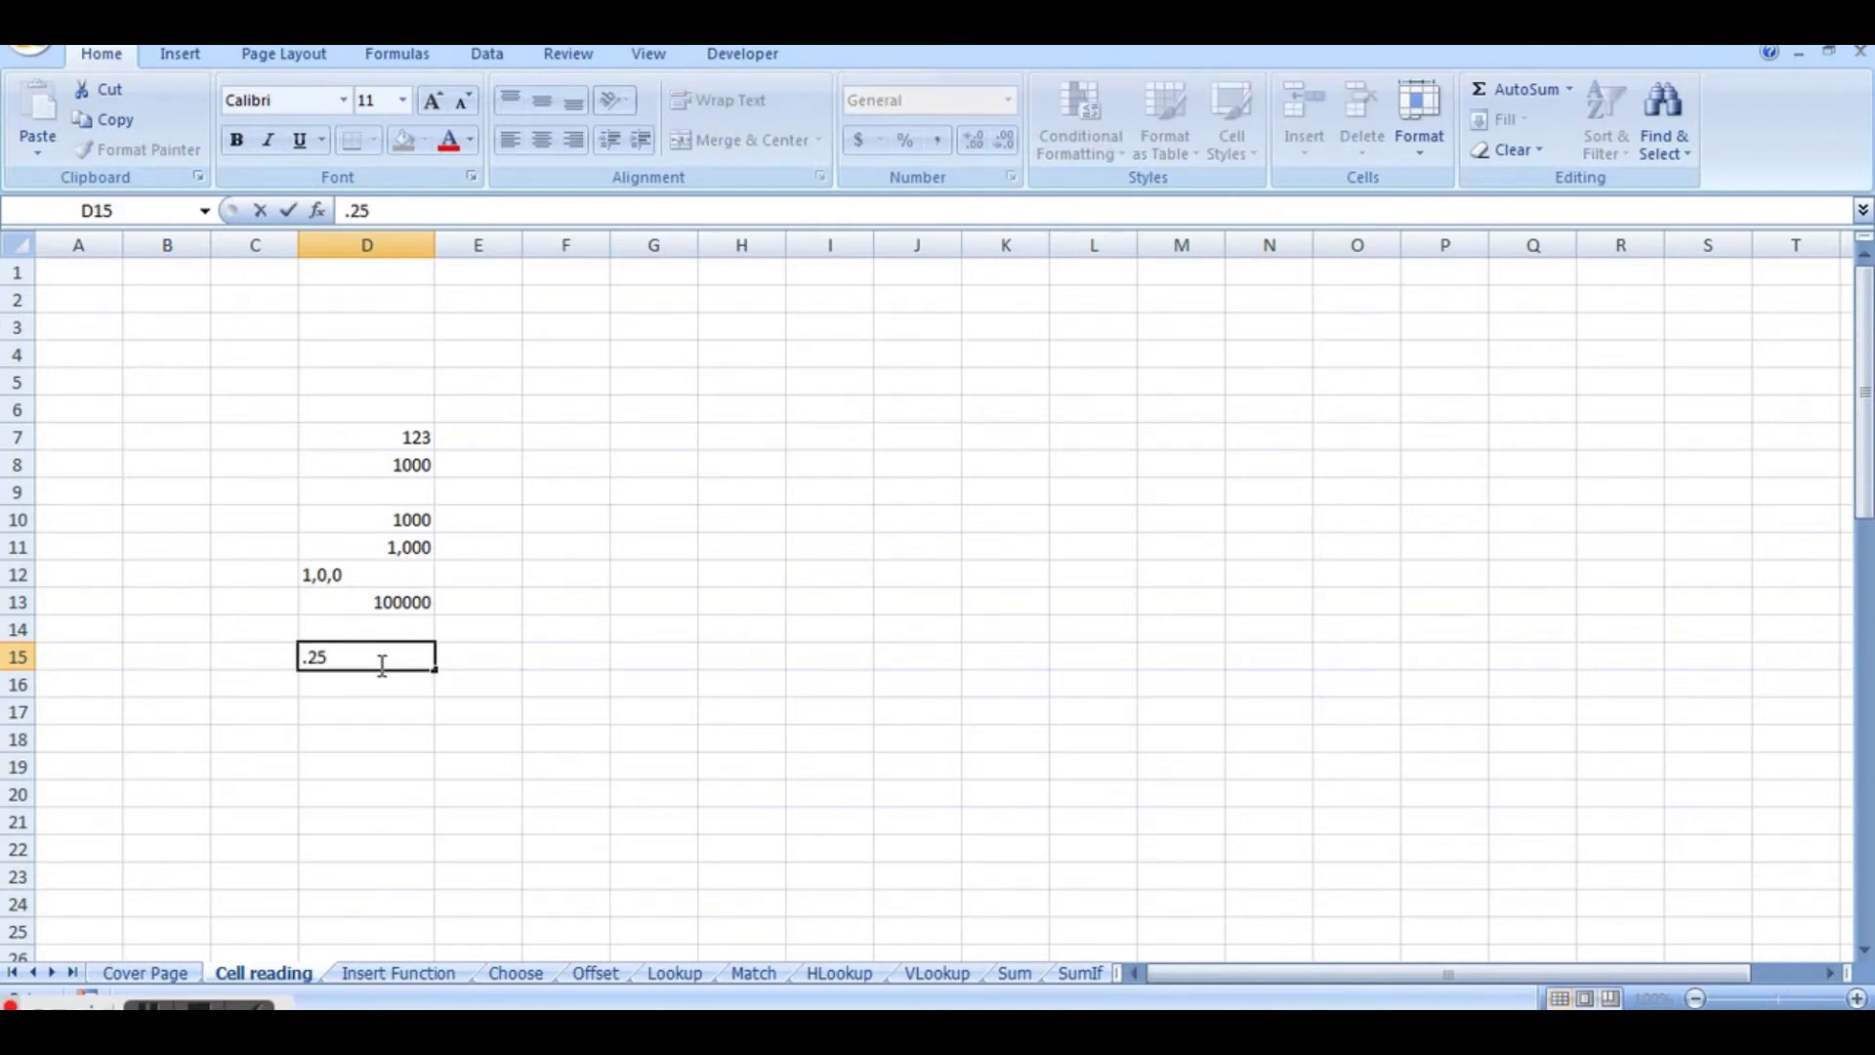
{"action": "key", "text": "Return"}
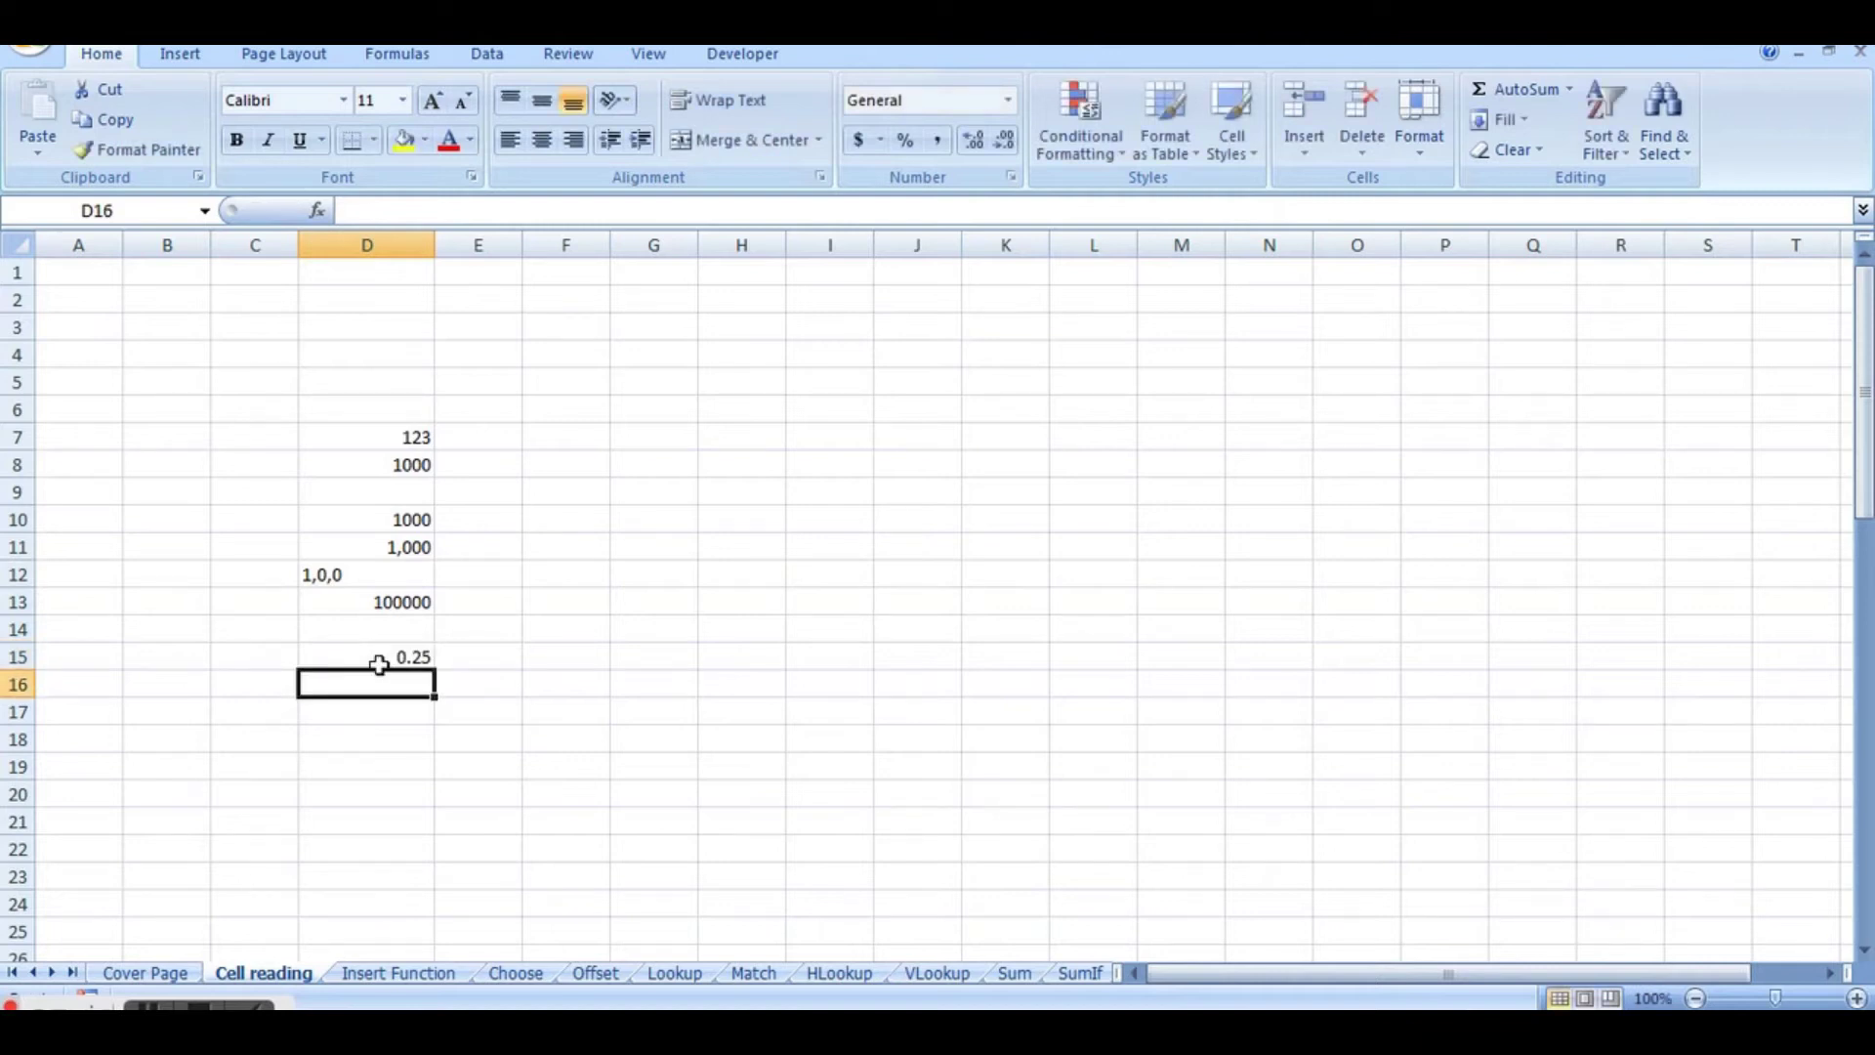
{"action": "left_click", "coordinate": [389, 650]}
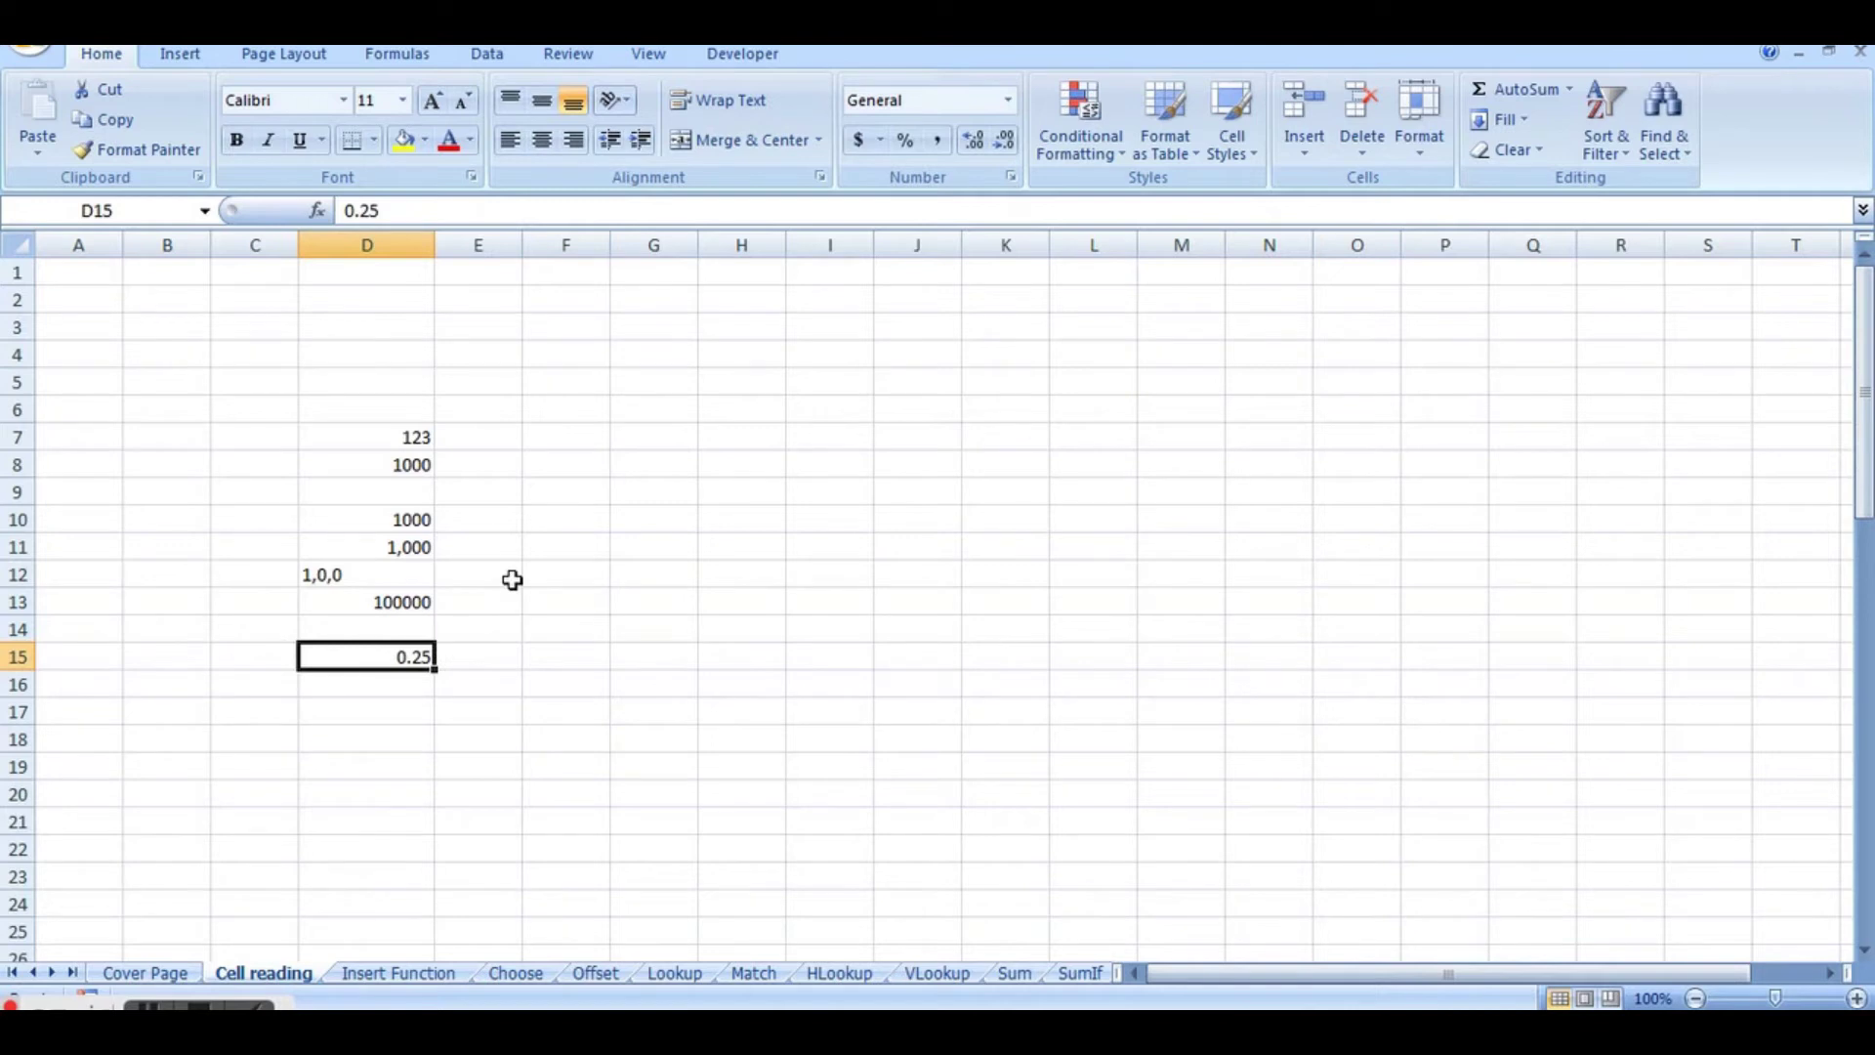
{"action": "left_click", "coordinate": [906, 143]}
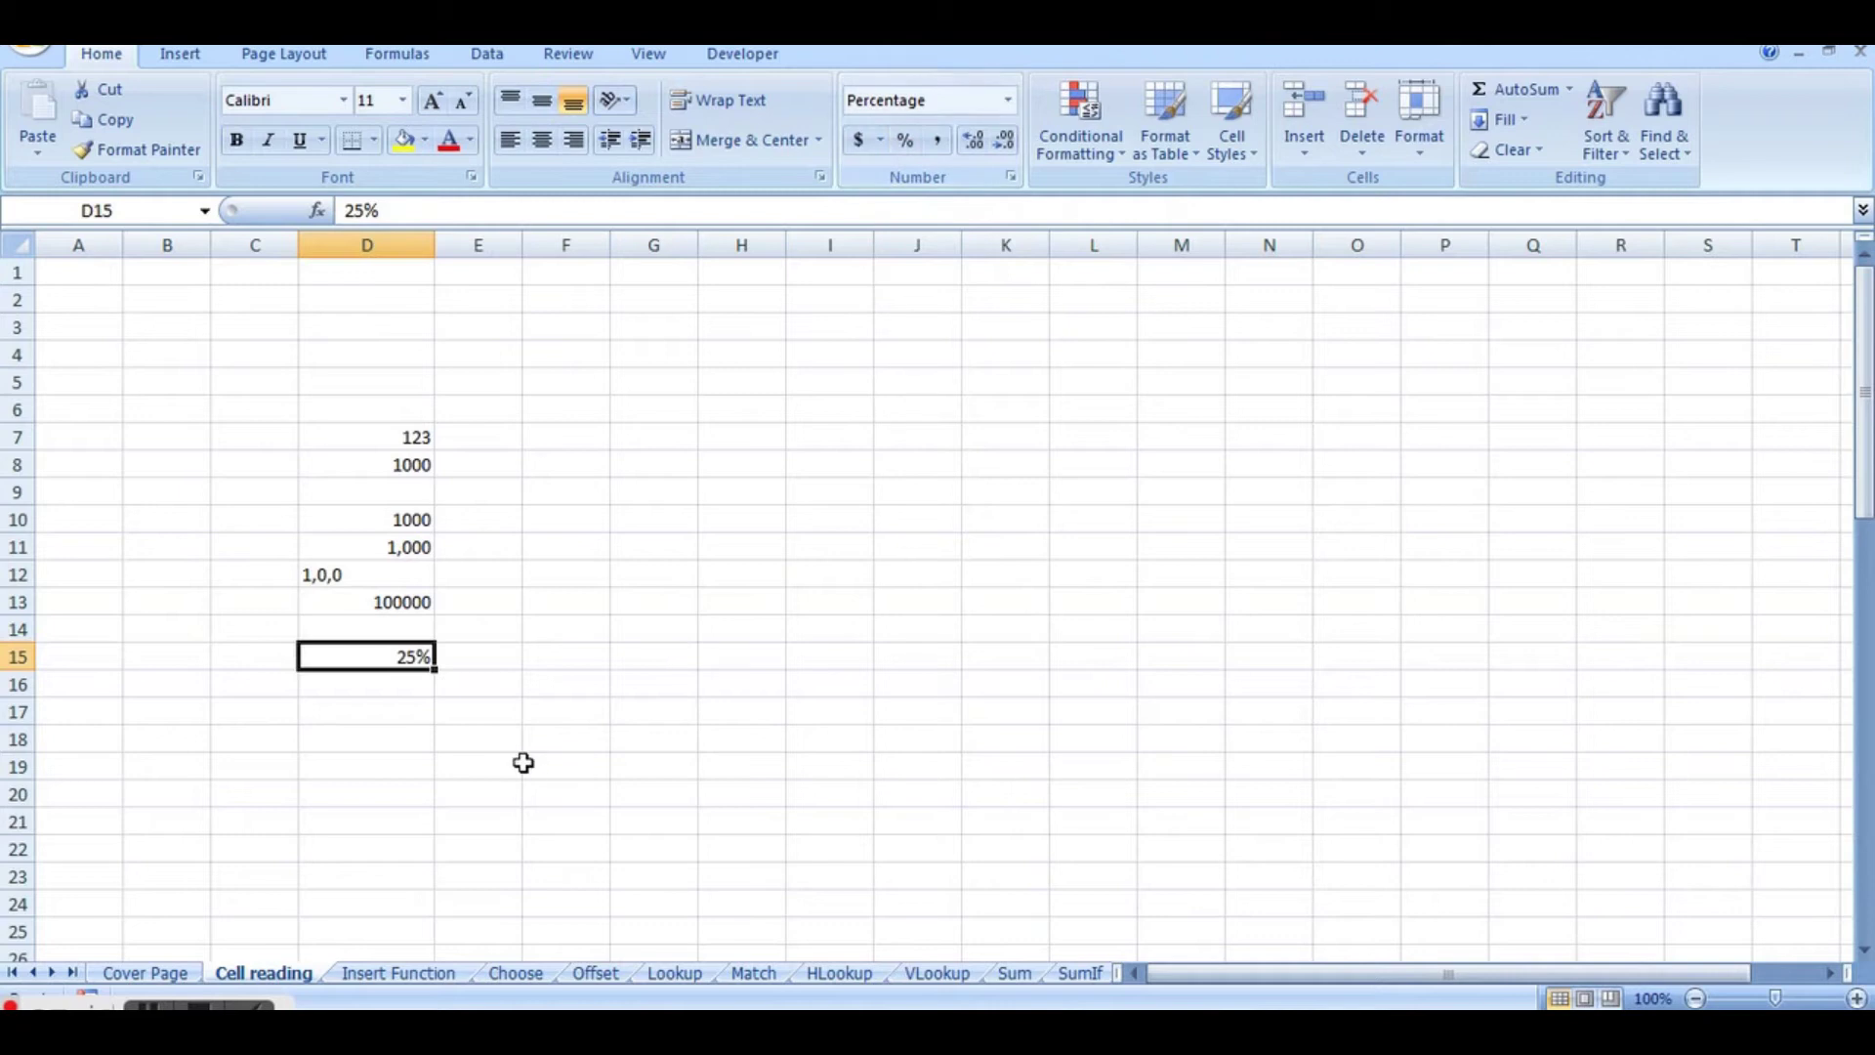
Step: Enter 25 in cell D17 and apply the Percent Style to it
{"action": "left_click", "coordinate": [375, 712]}
{"action": "type", "text": "25"}
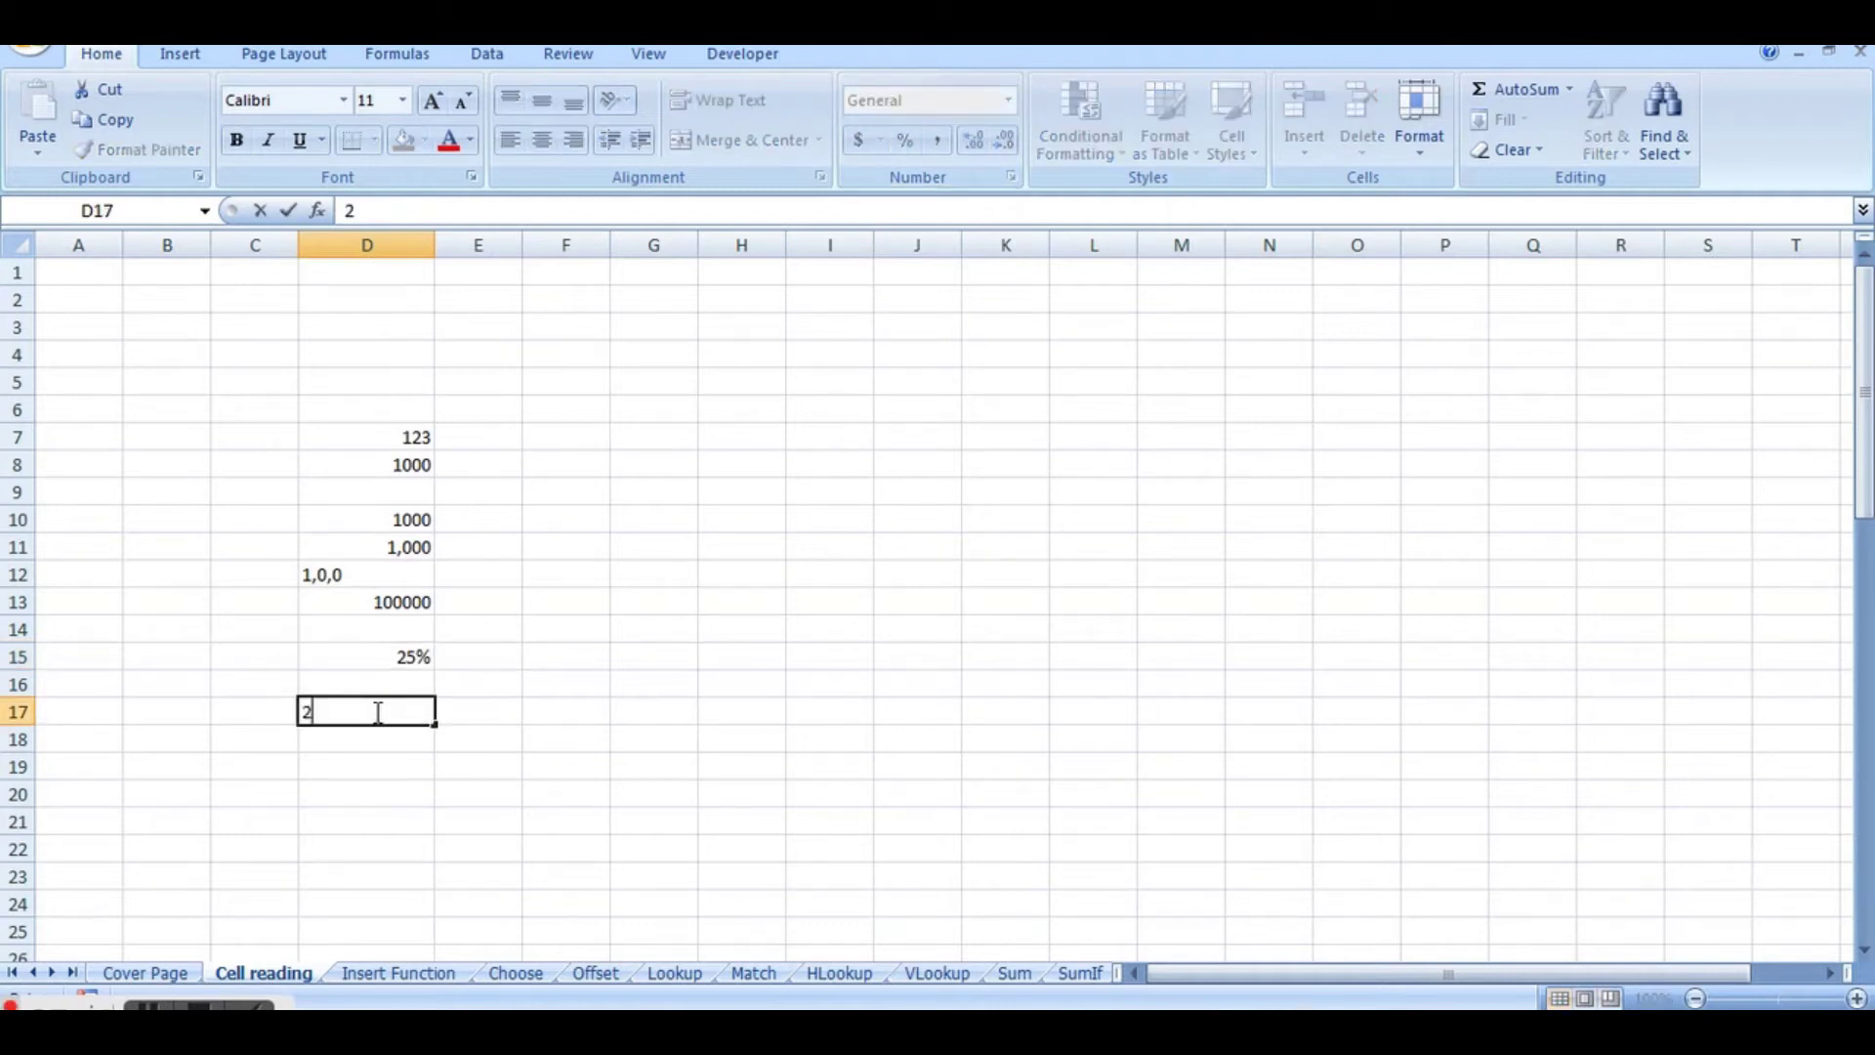
{"action": "left_click", "coordinate": [677, 551]}
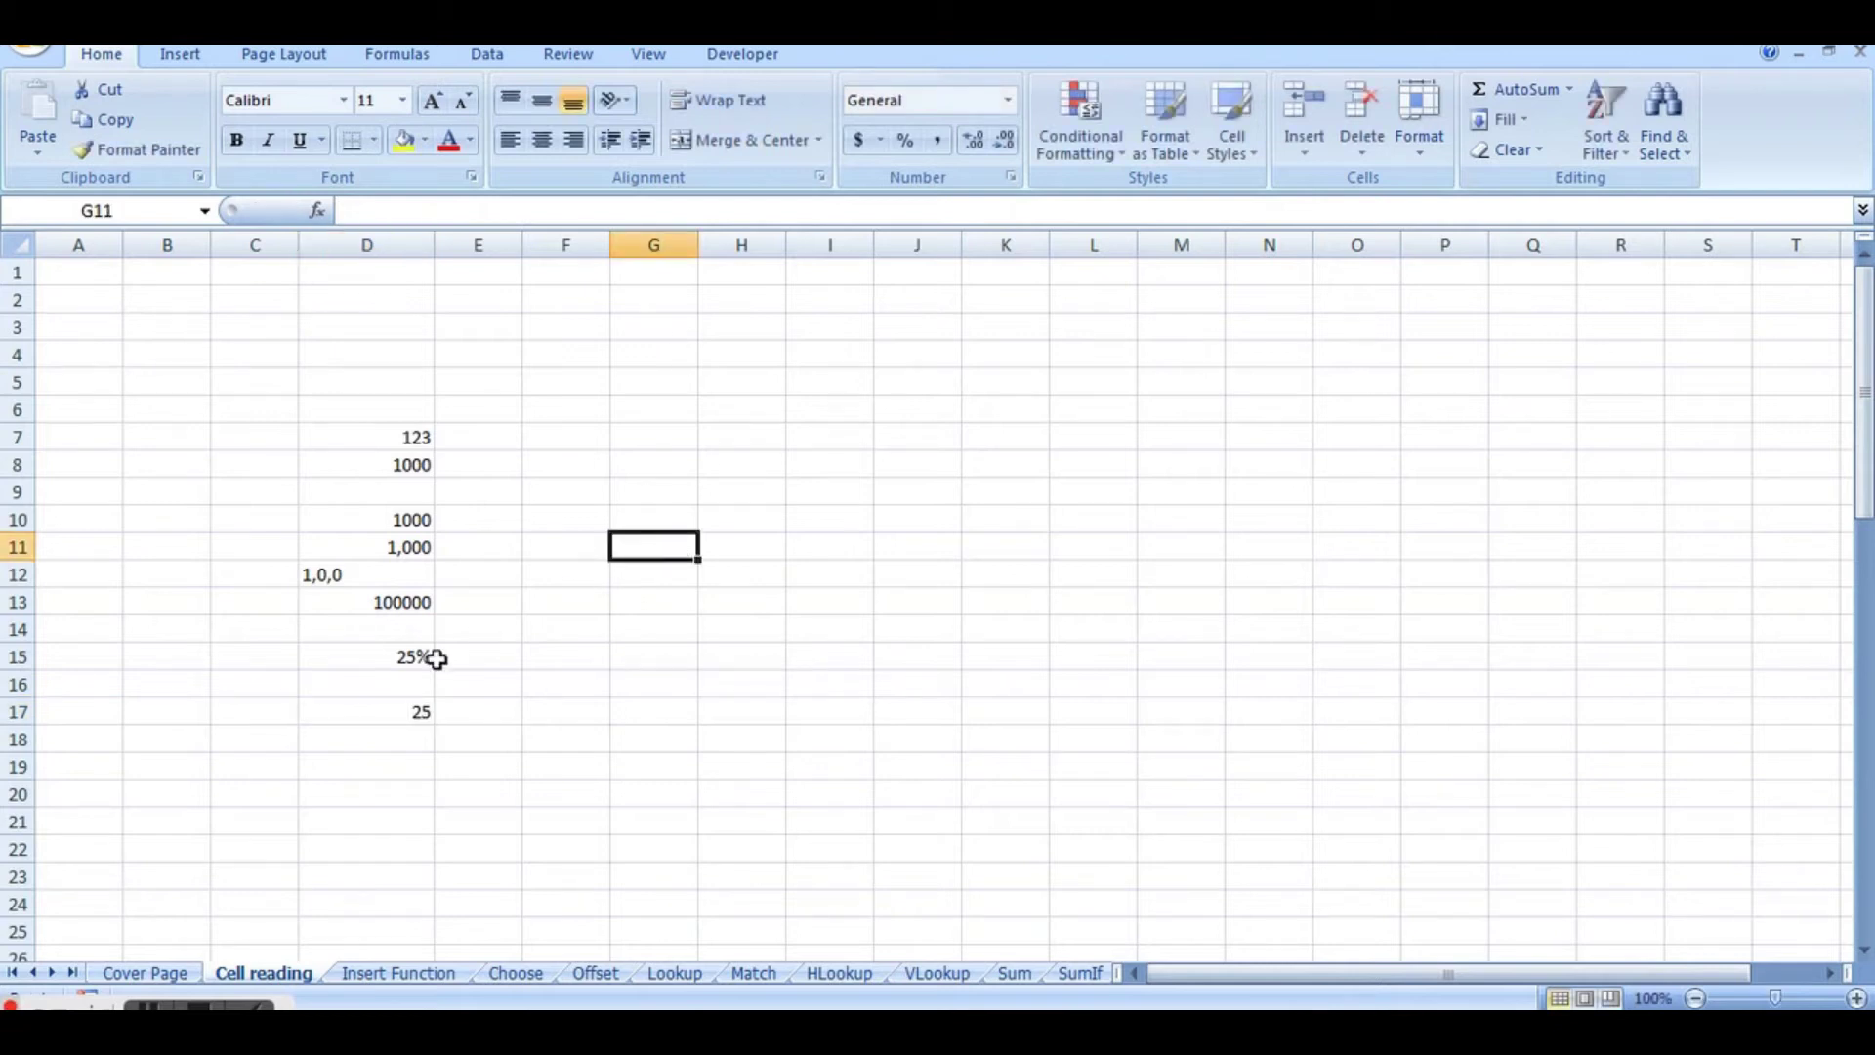
{"action": "left_click", "coordinate": [410, 709]}
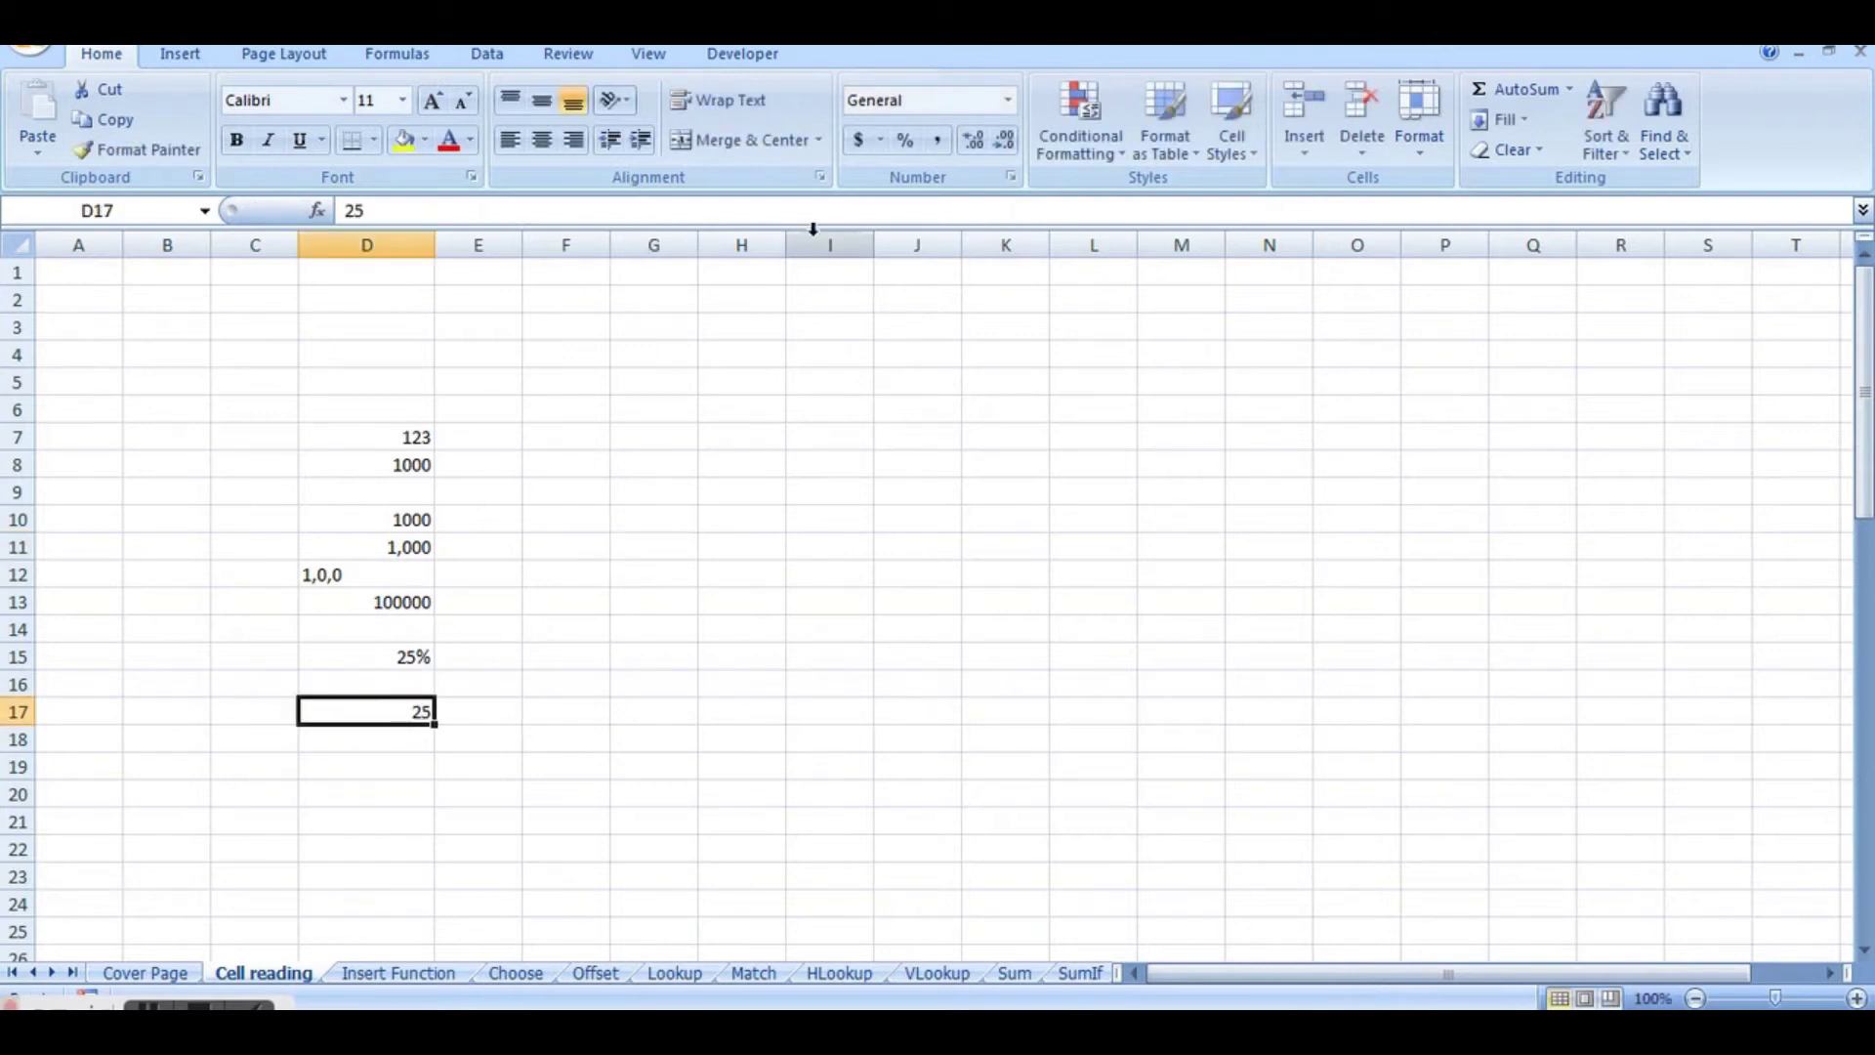
{"action": "left_click", "coordinate": [905, 142]}
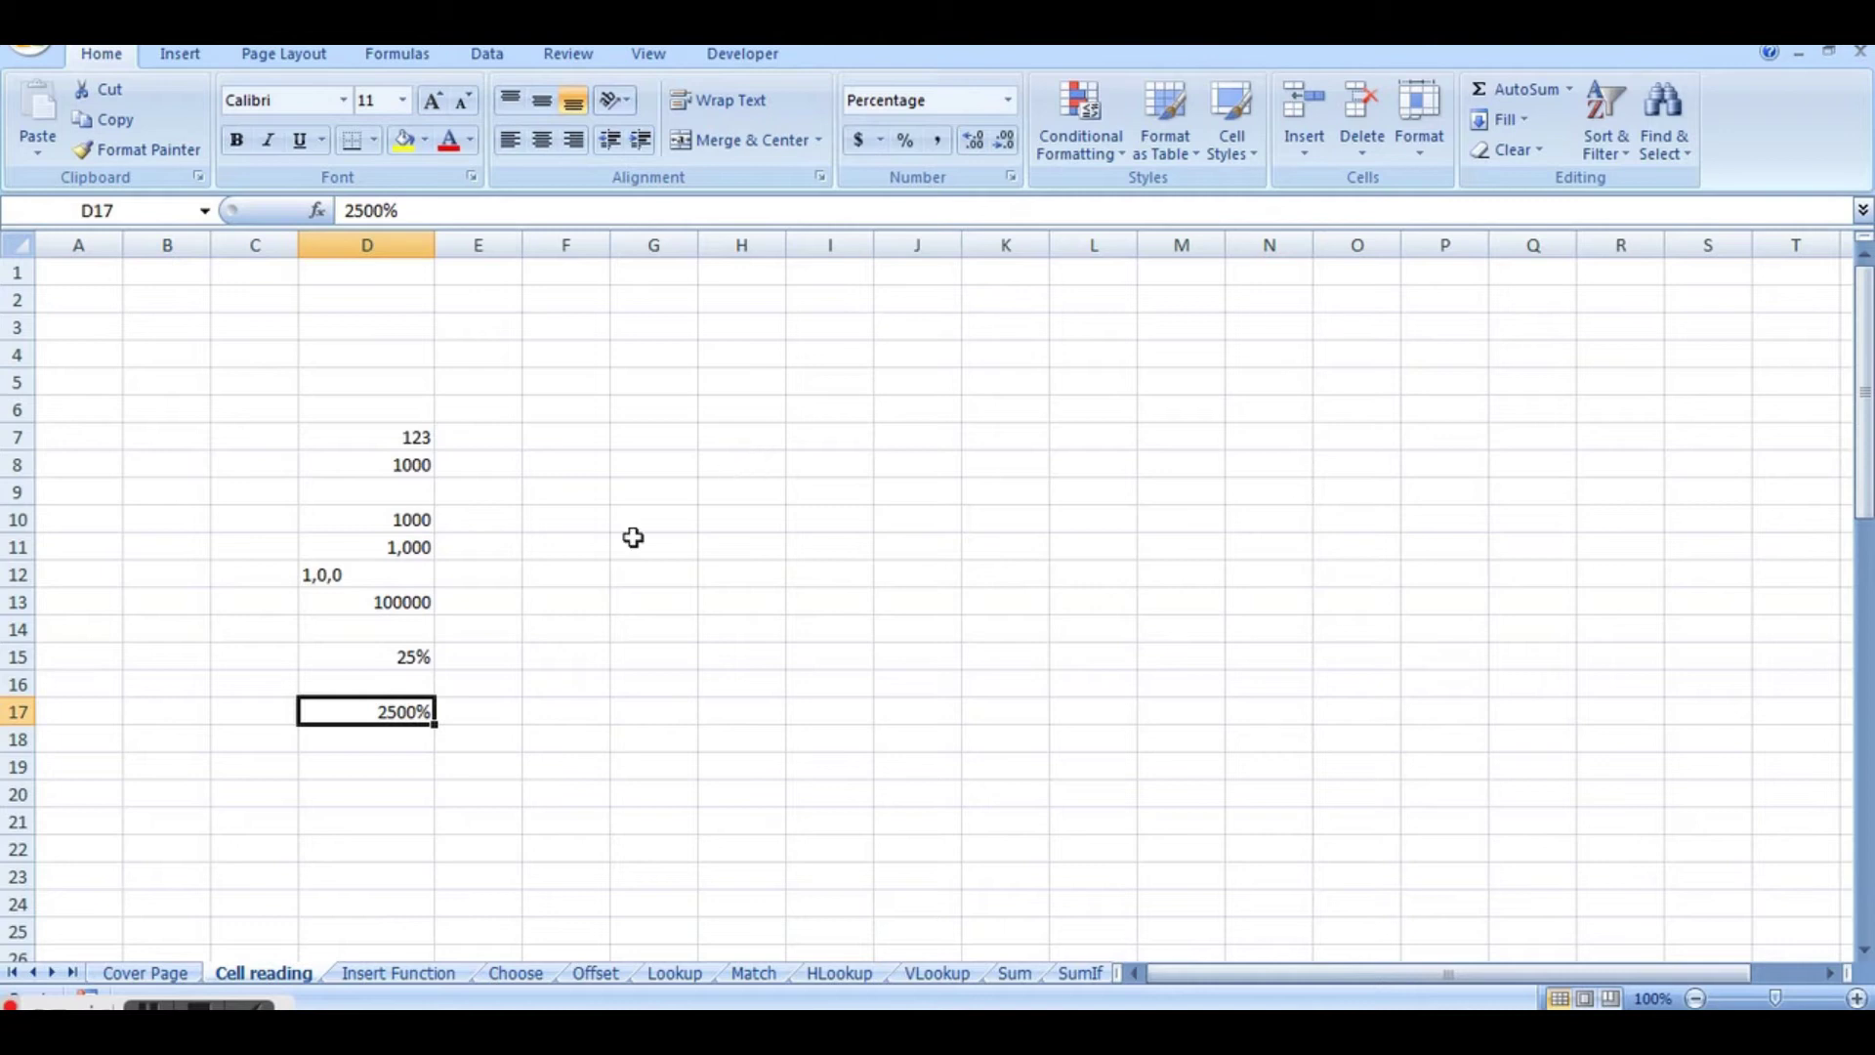
Step: Inspect the stored content of cell D17 after the percent formatting
{"action": "left_click_drag", "start_coordinate": [634, 215], "coordinate": [988, 155]}
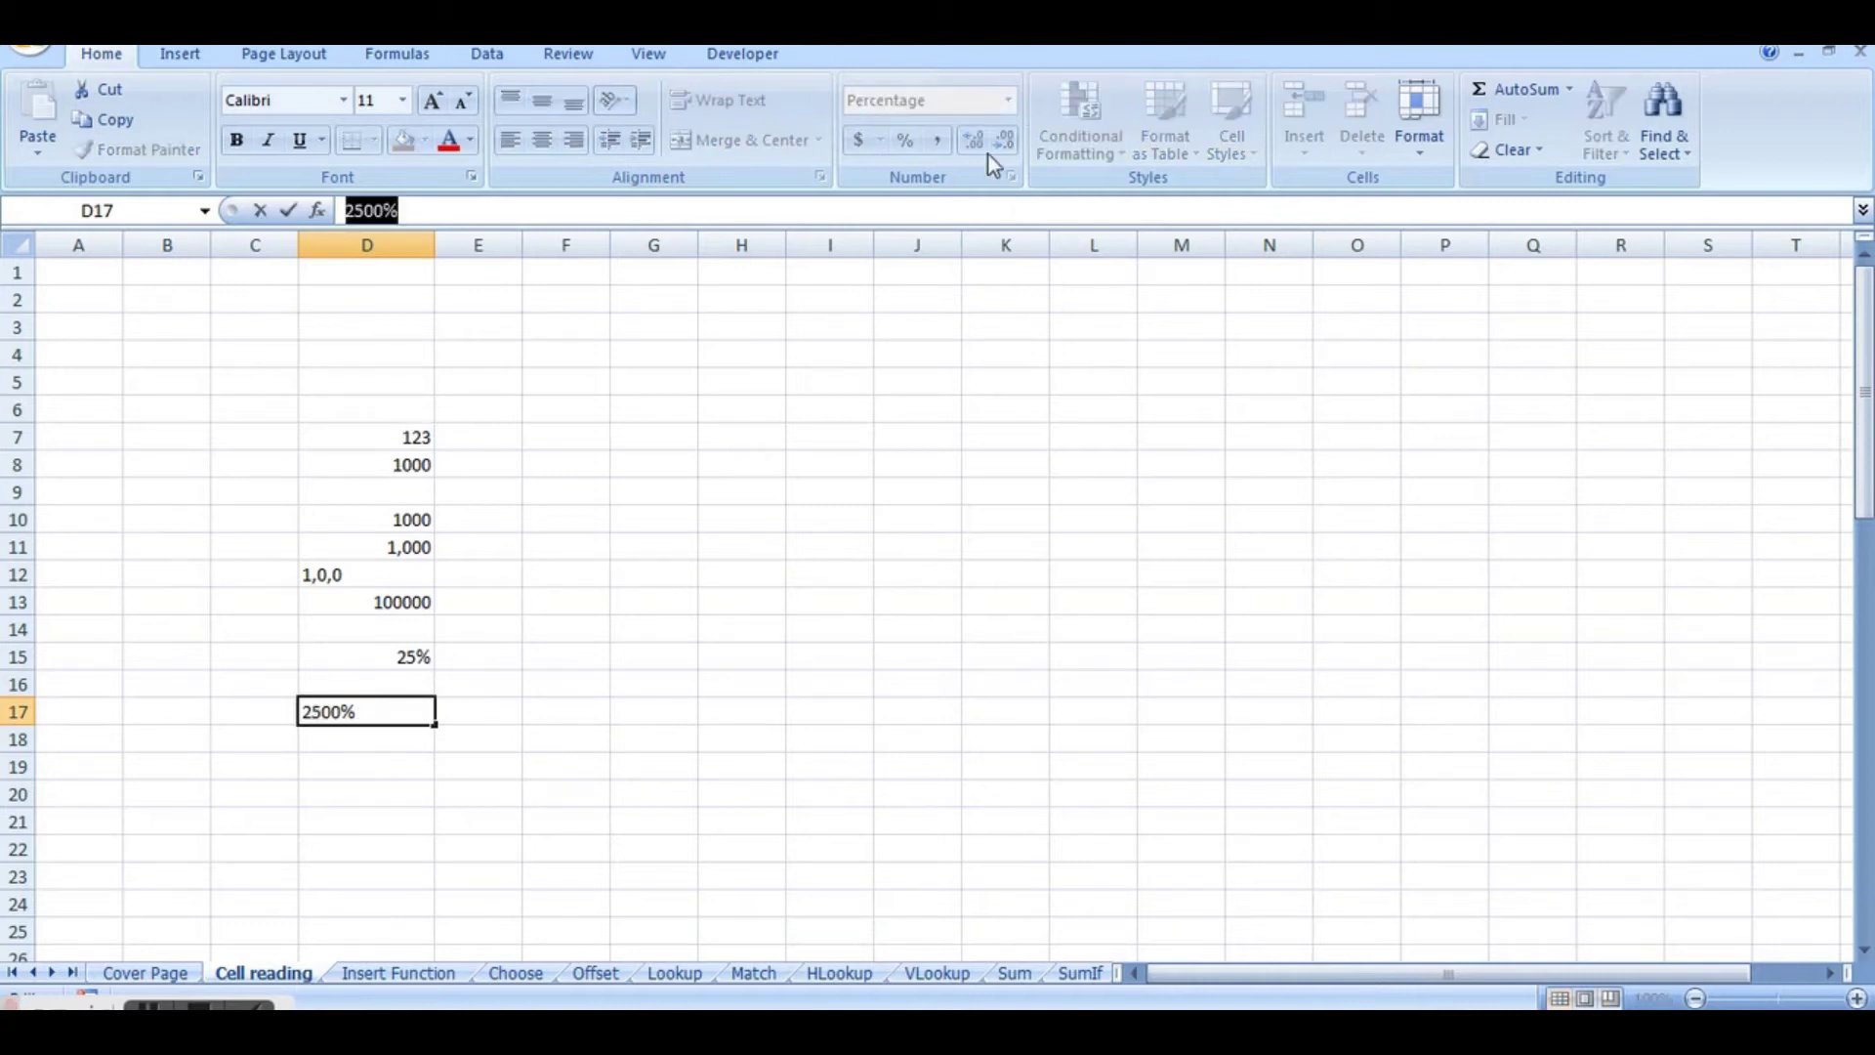
{"action": "left_click", "coordinate": [569, 626]}
{"action": "left_click", "coordinate": [395, 714]}
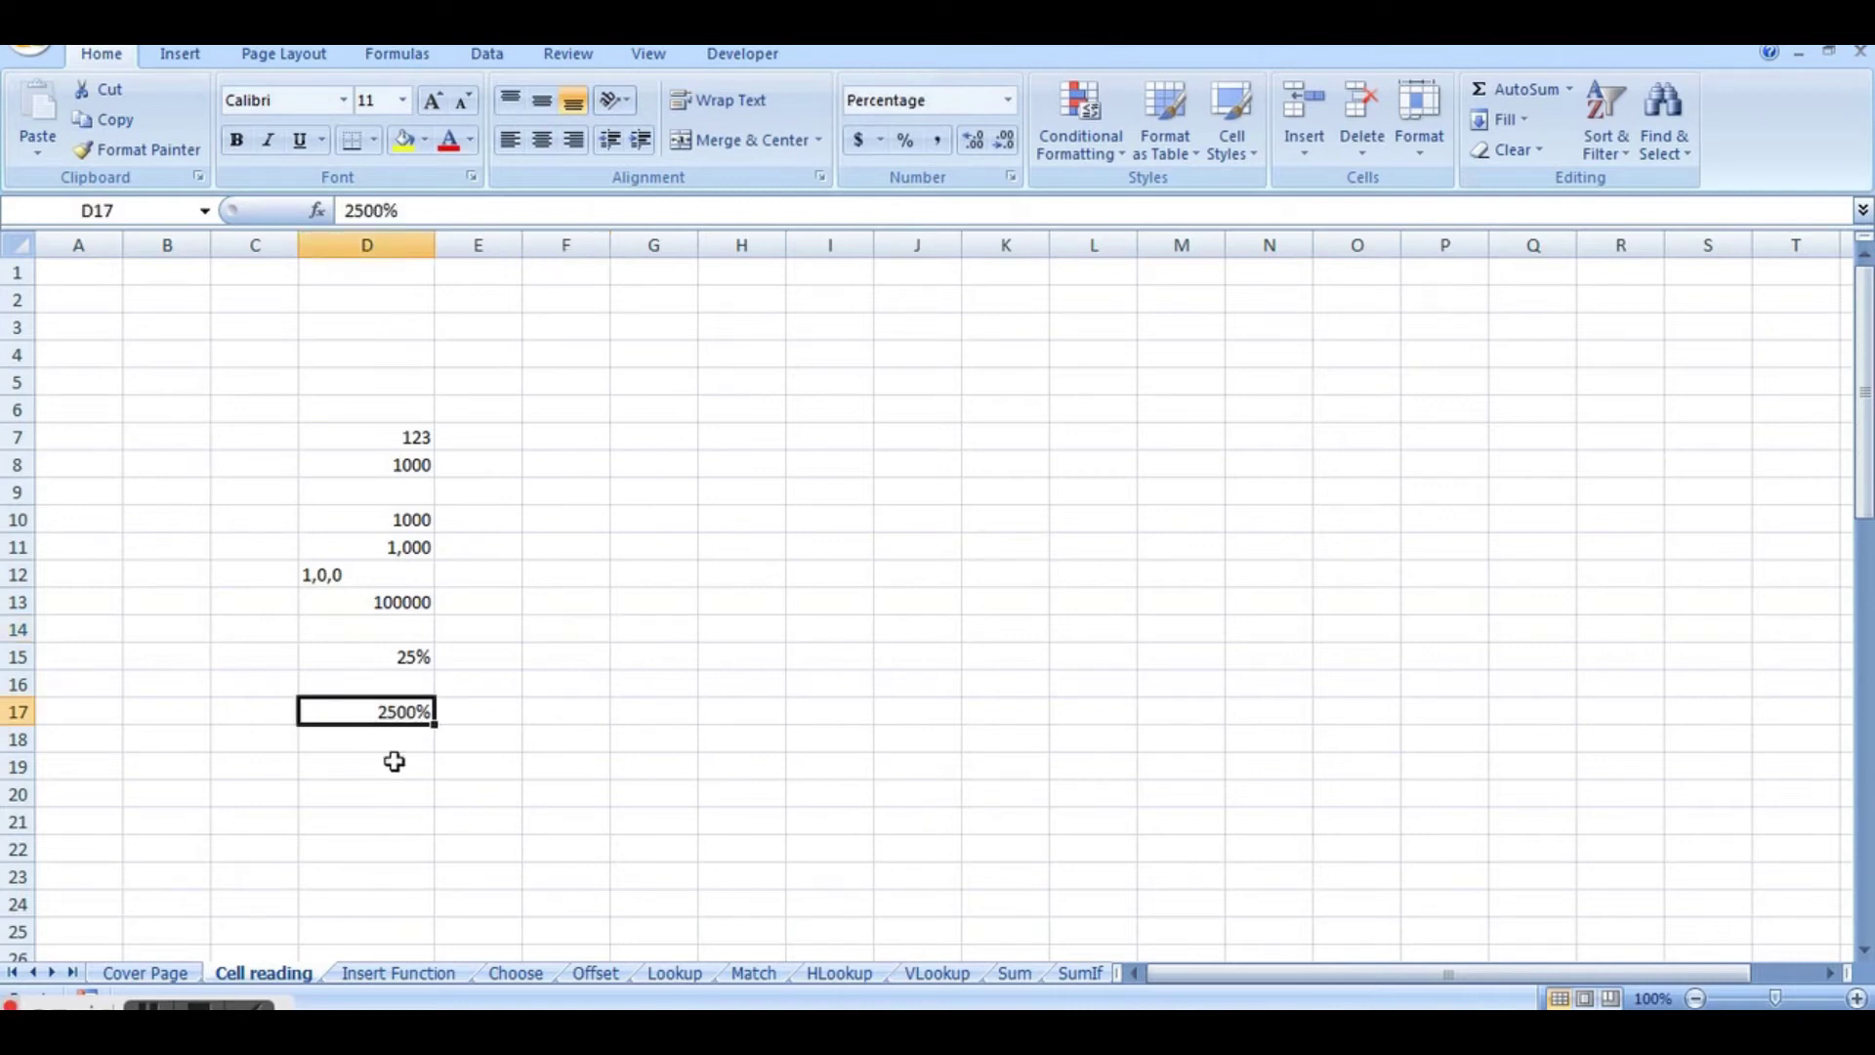
Step: Enter 123+1000 in cell D19 without a leading equals sign and check how it is stored
{"action": "left_click", "coordinate": [376, 767]}
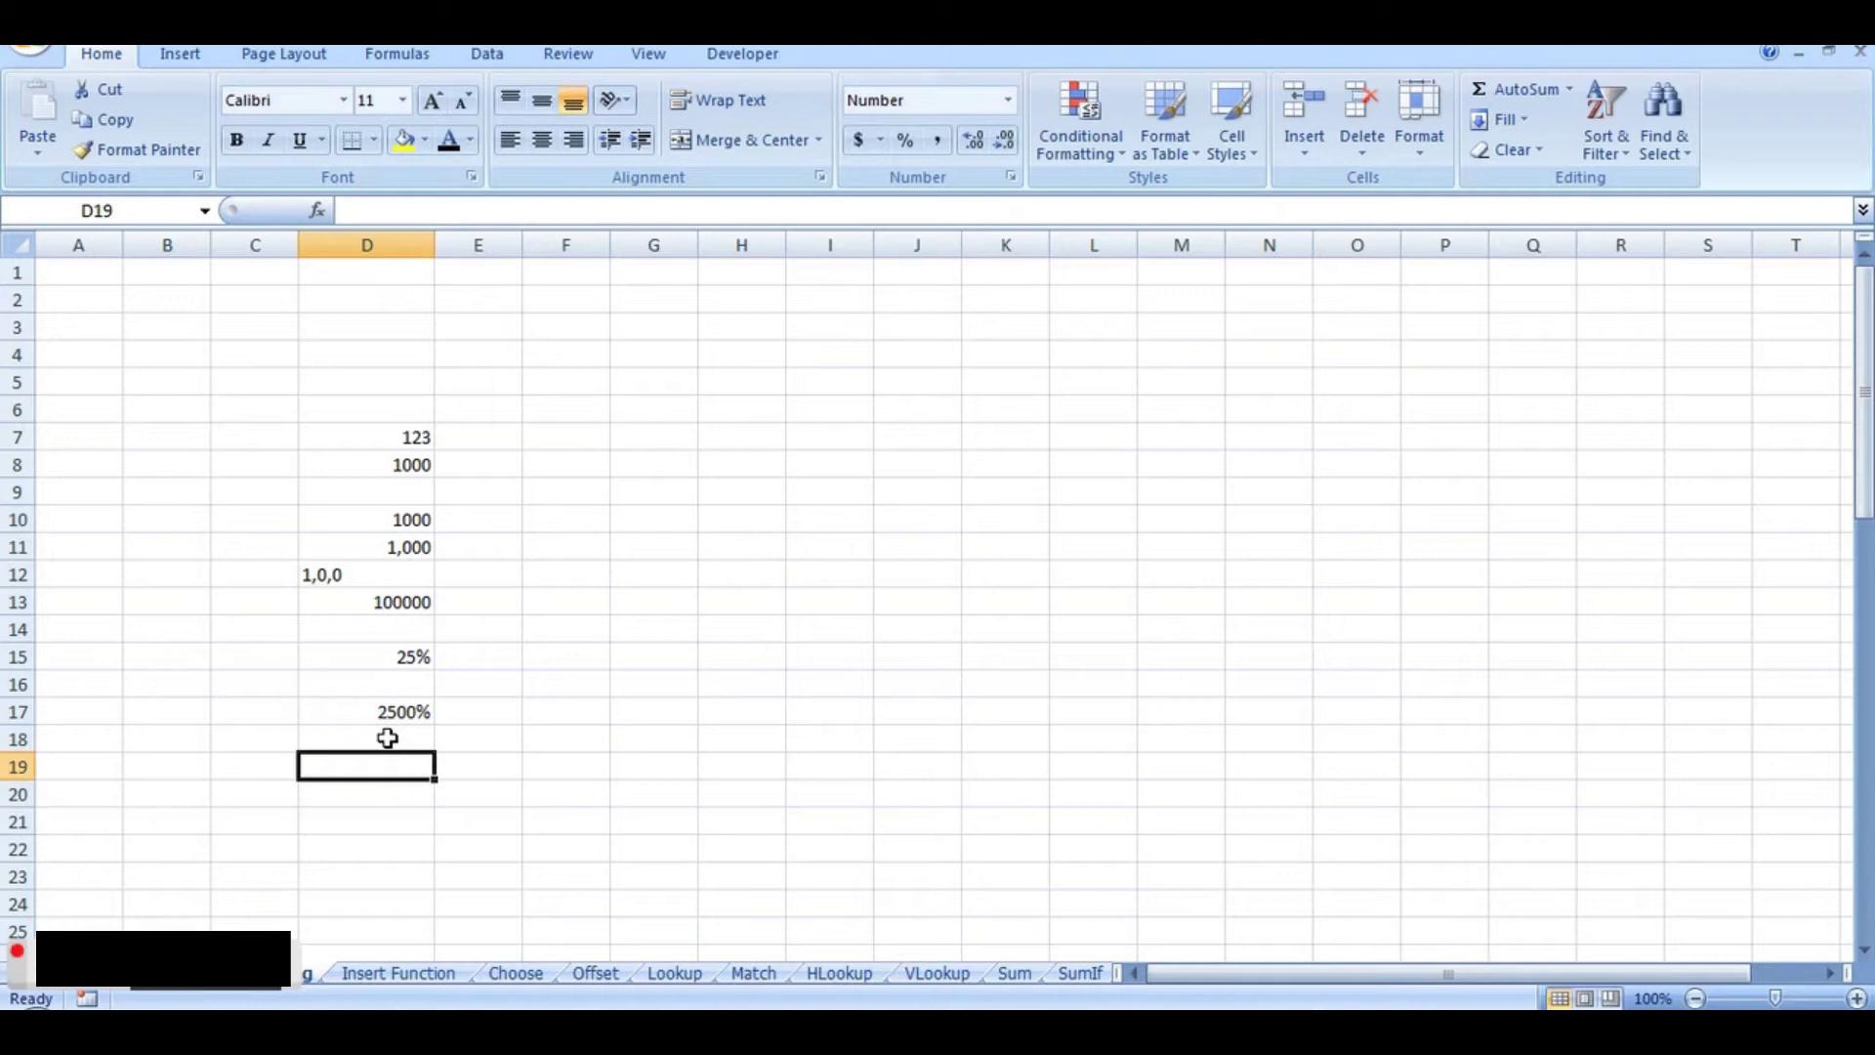
{"action": "type", "text": "123+1000"}
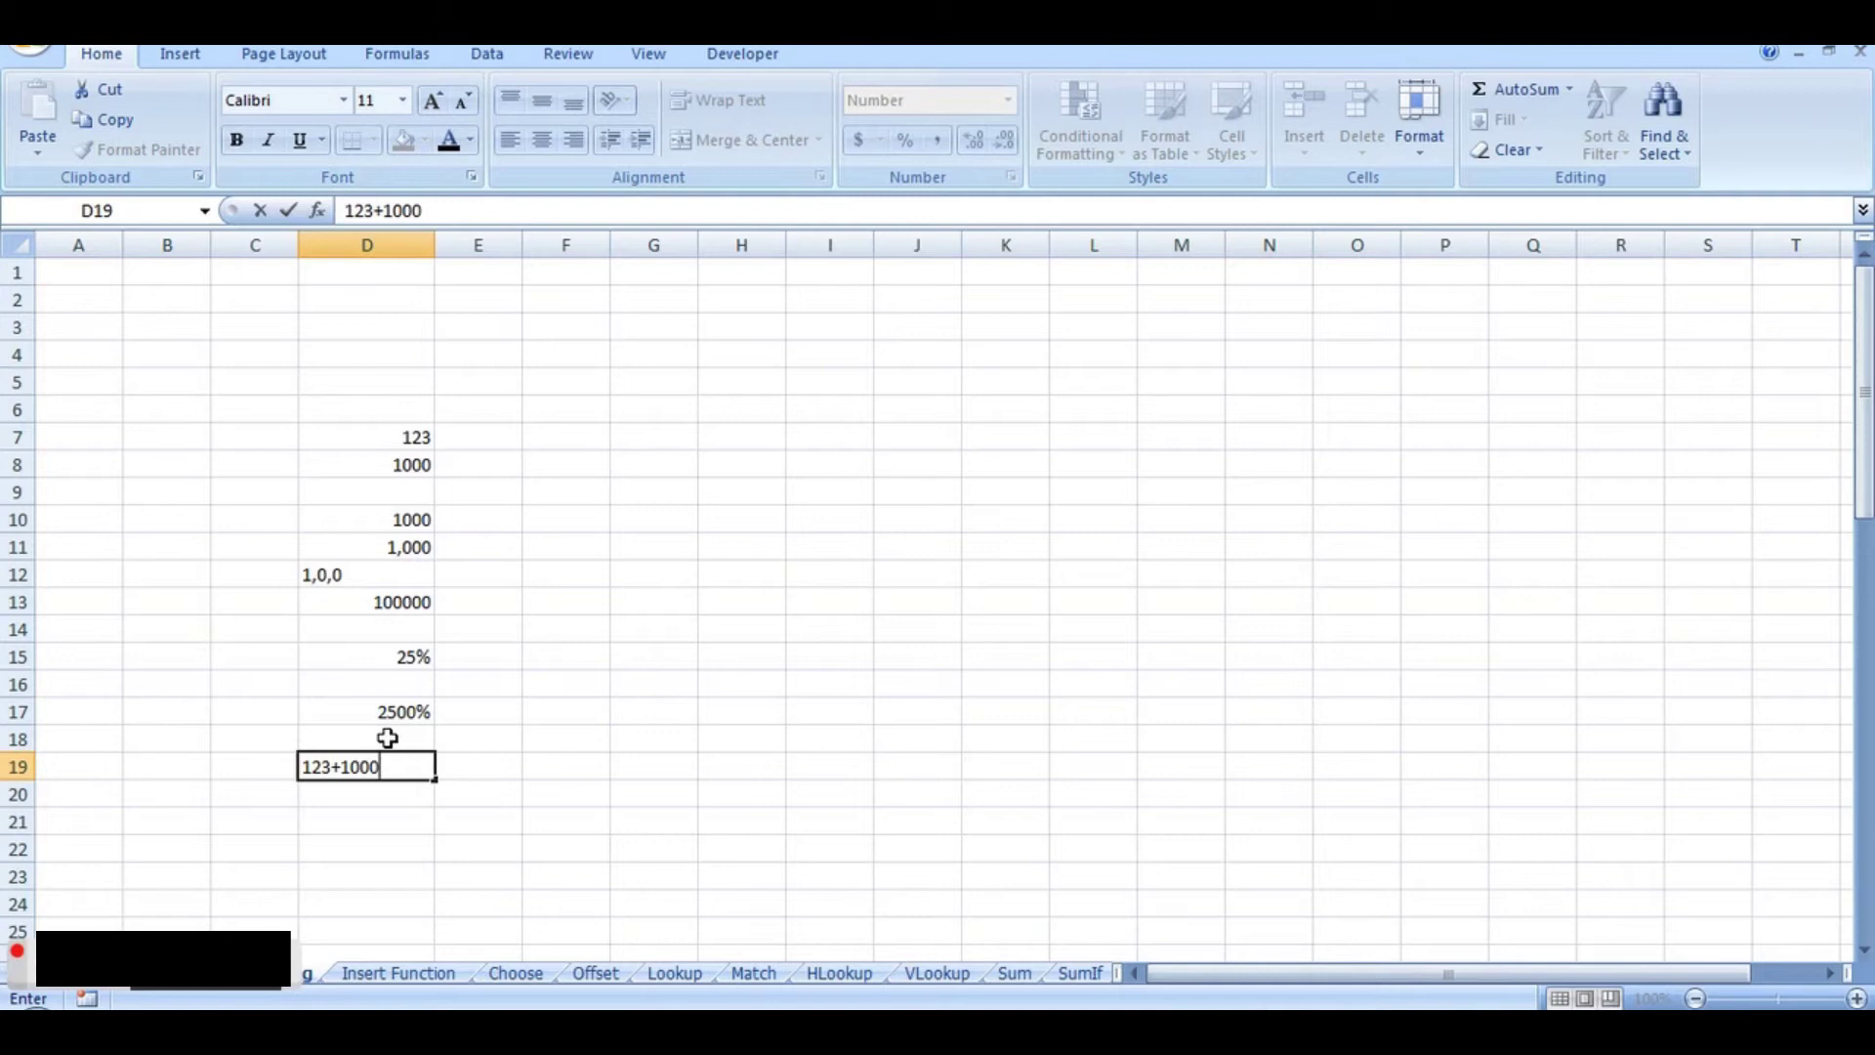
{"action": "key", "text": "Return"}
{"action": "left_click", "coordinate": [391, 763]}
{"action": "key", "text": "ctrl+shift+1"}
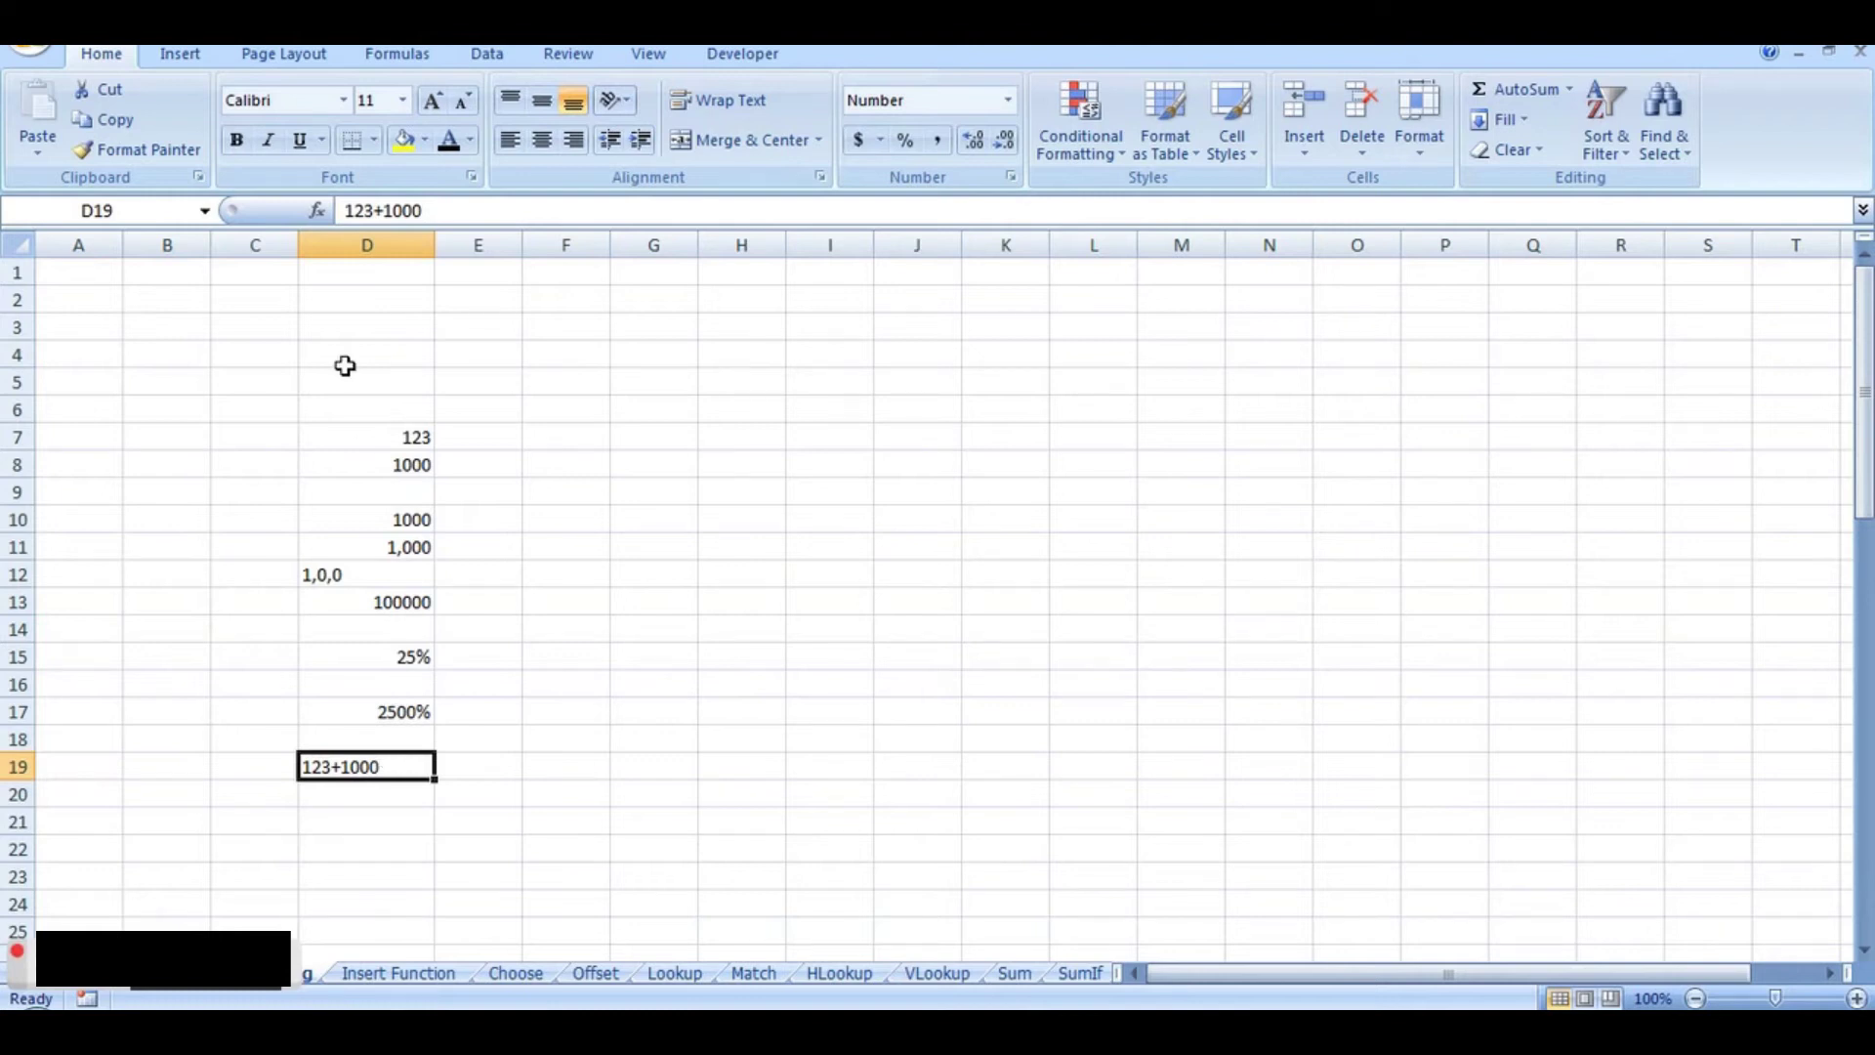
Step: Turn the entry in cell D19 into the formula =123+1000
{"action": "left_click", "coordinate": [346, 211]}
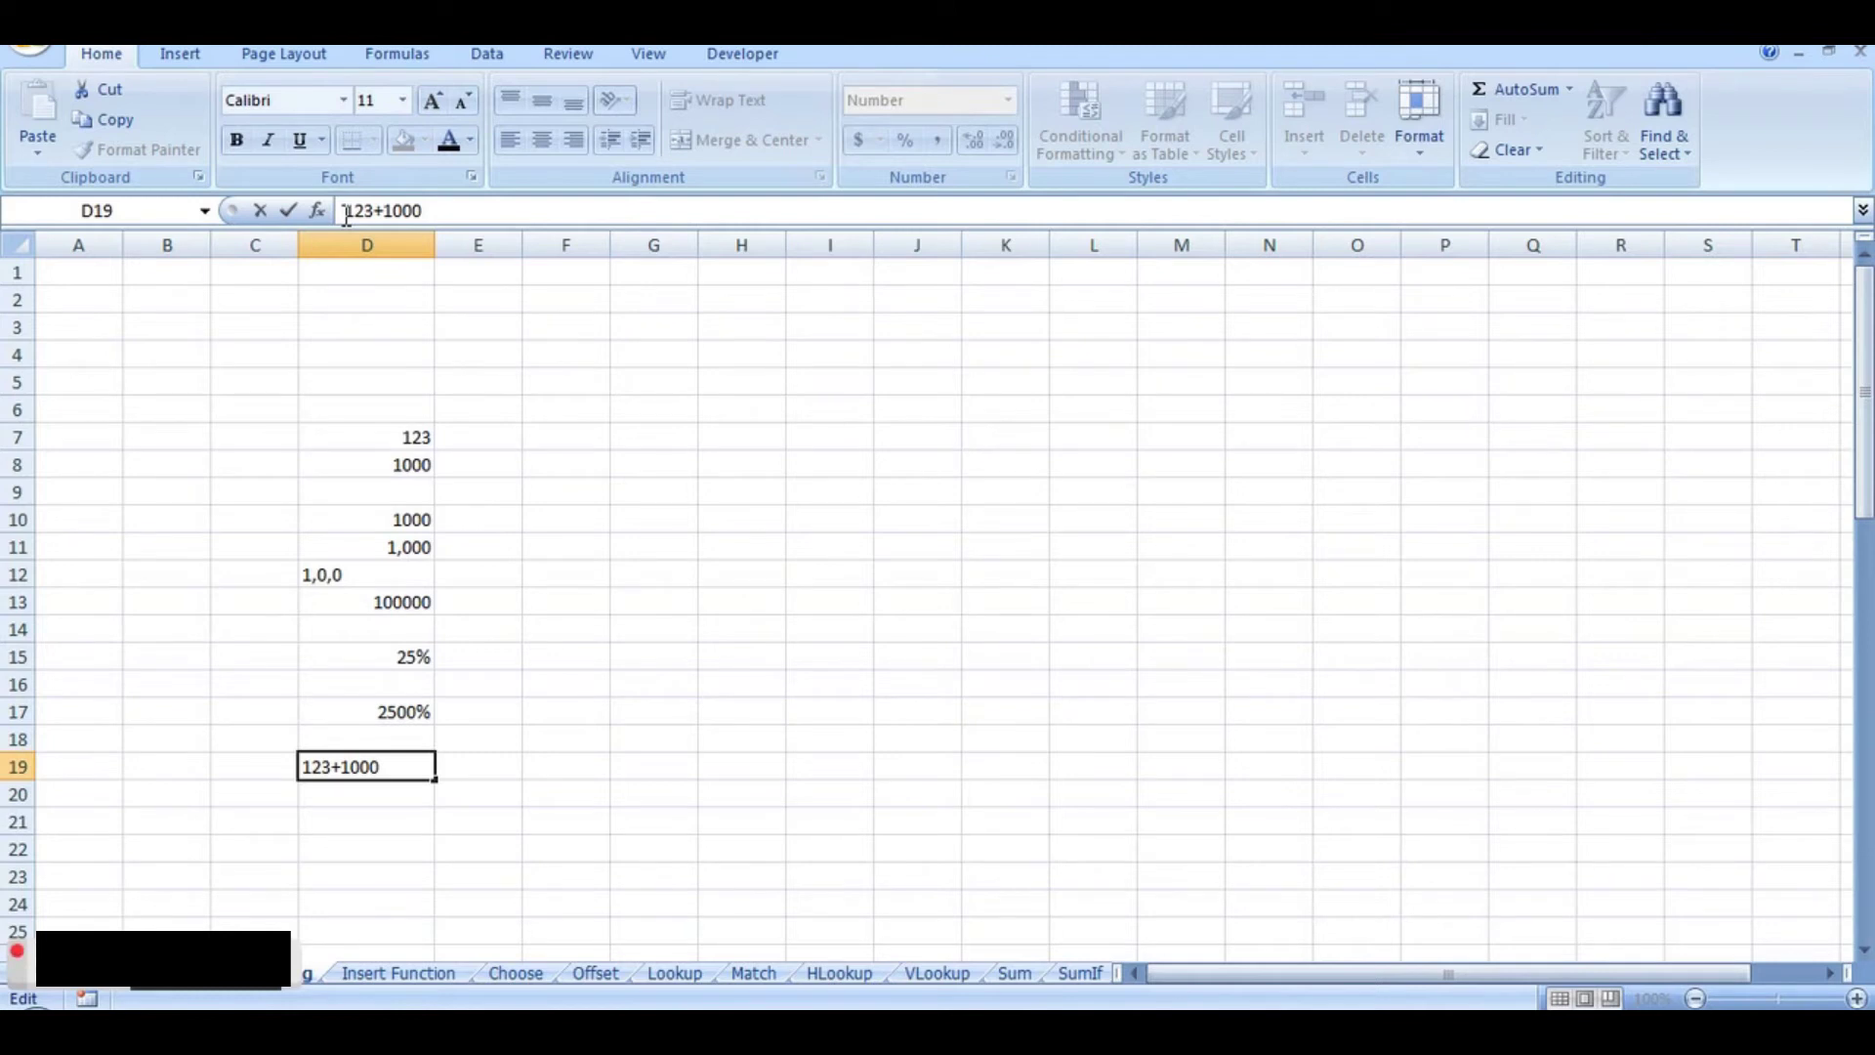
{"action": "type", "text": "="}
{"action": "key", "text": "BackSpace"}
{"action": "type", "text": "="}
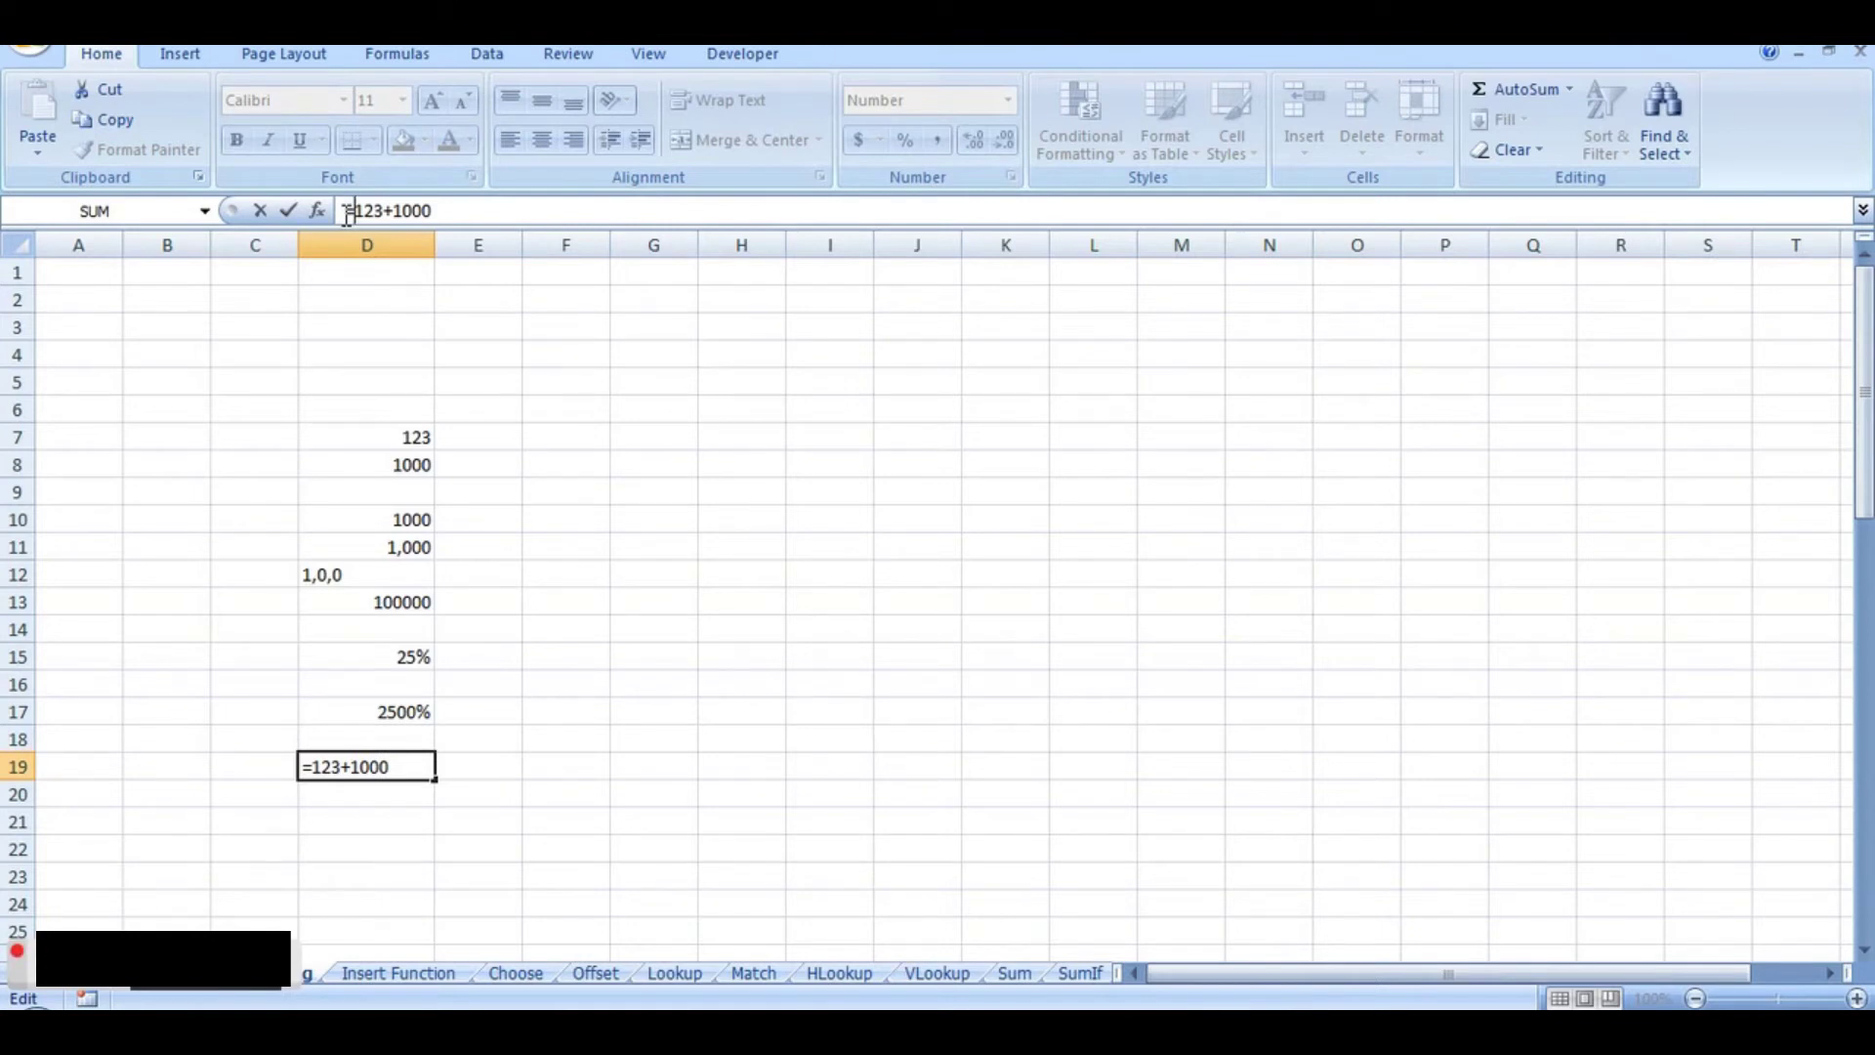
{"action": "key", "text": "Return"}
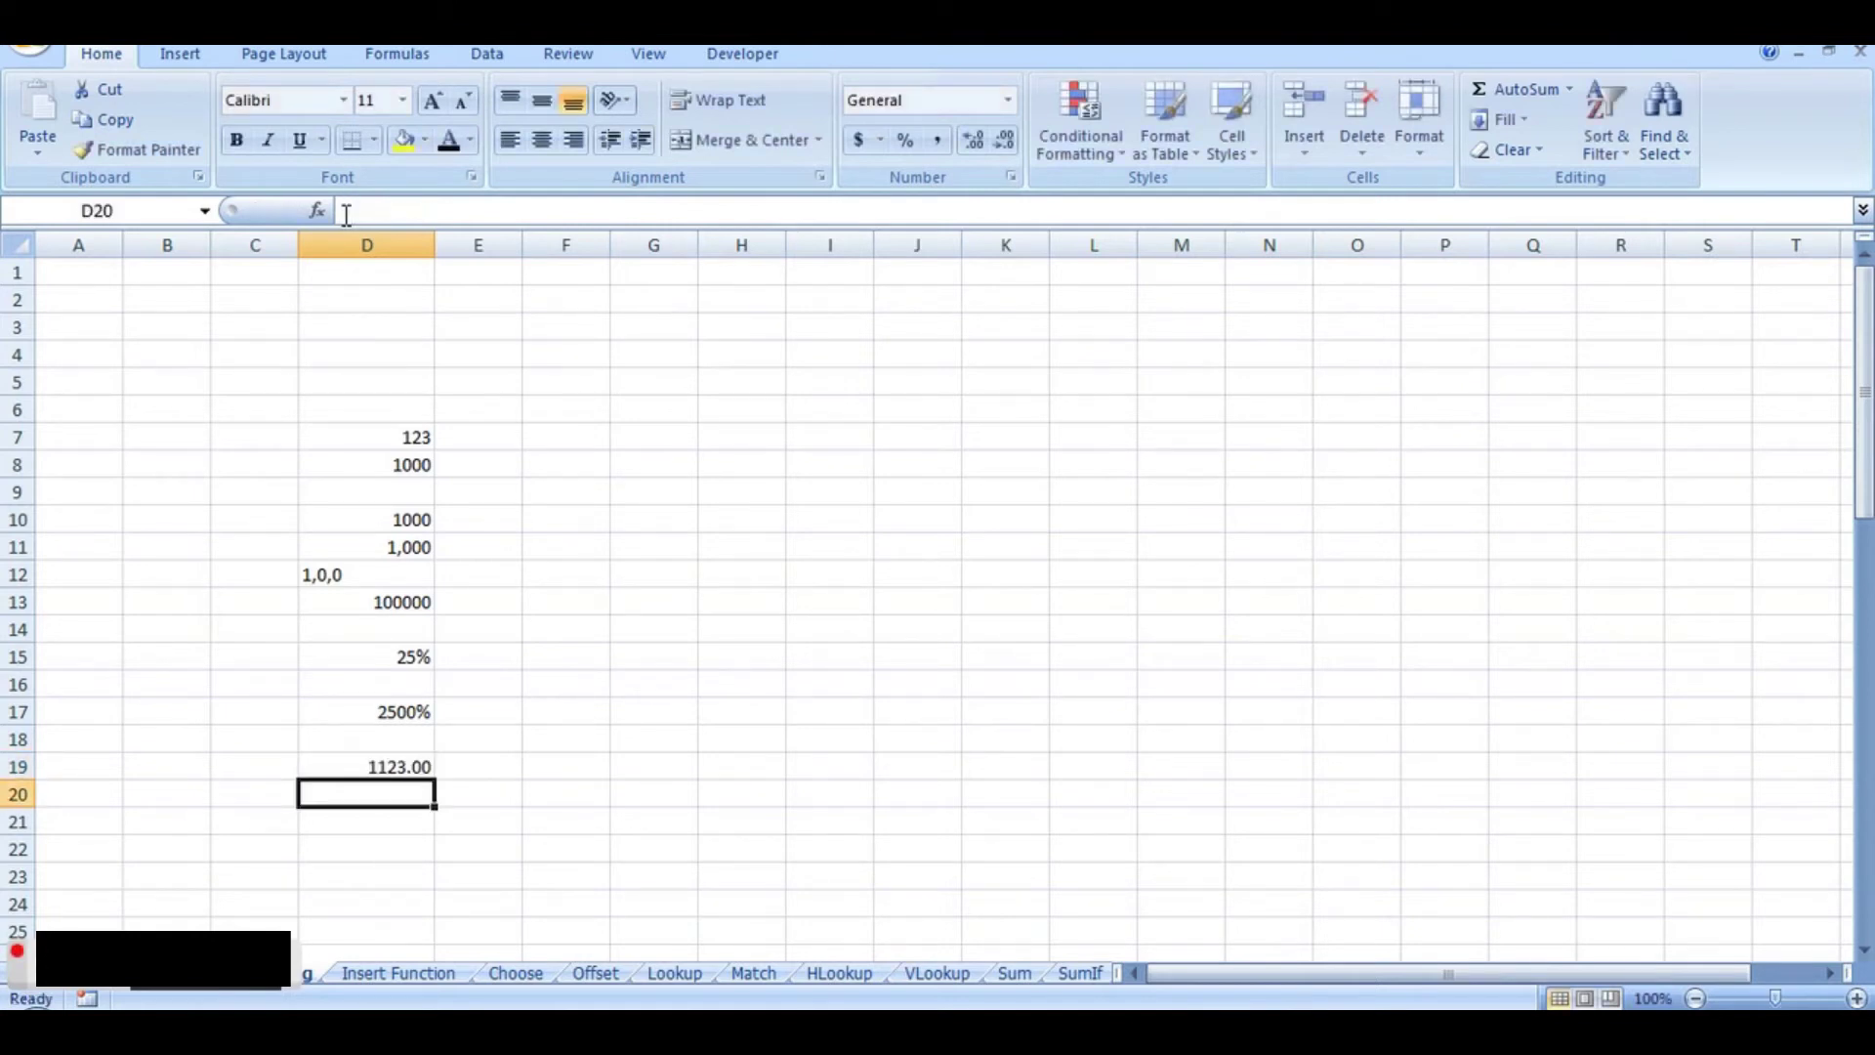
Step: Compare the displayed result in cell D19 with its underlying formula, leaving the formula as it is
{"action": "left_click", "coordinate": [410, 768]}
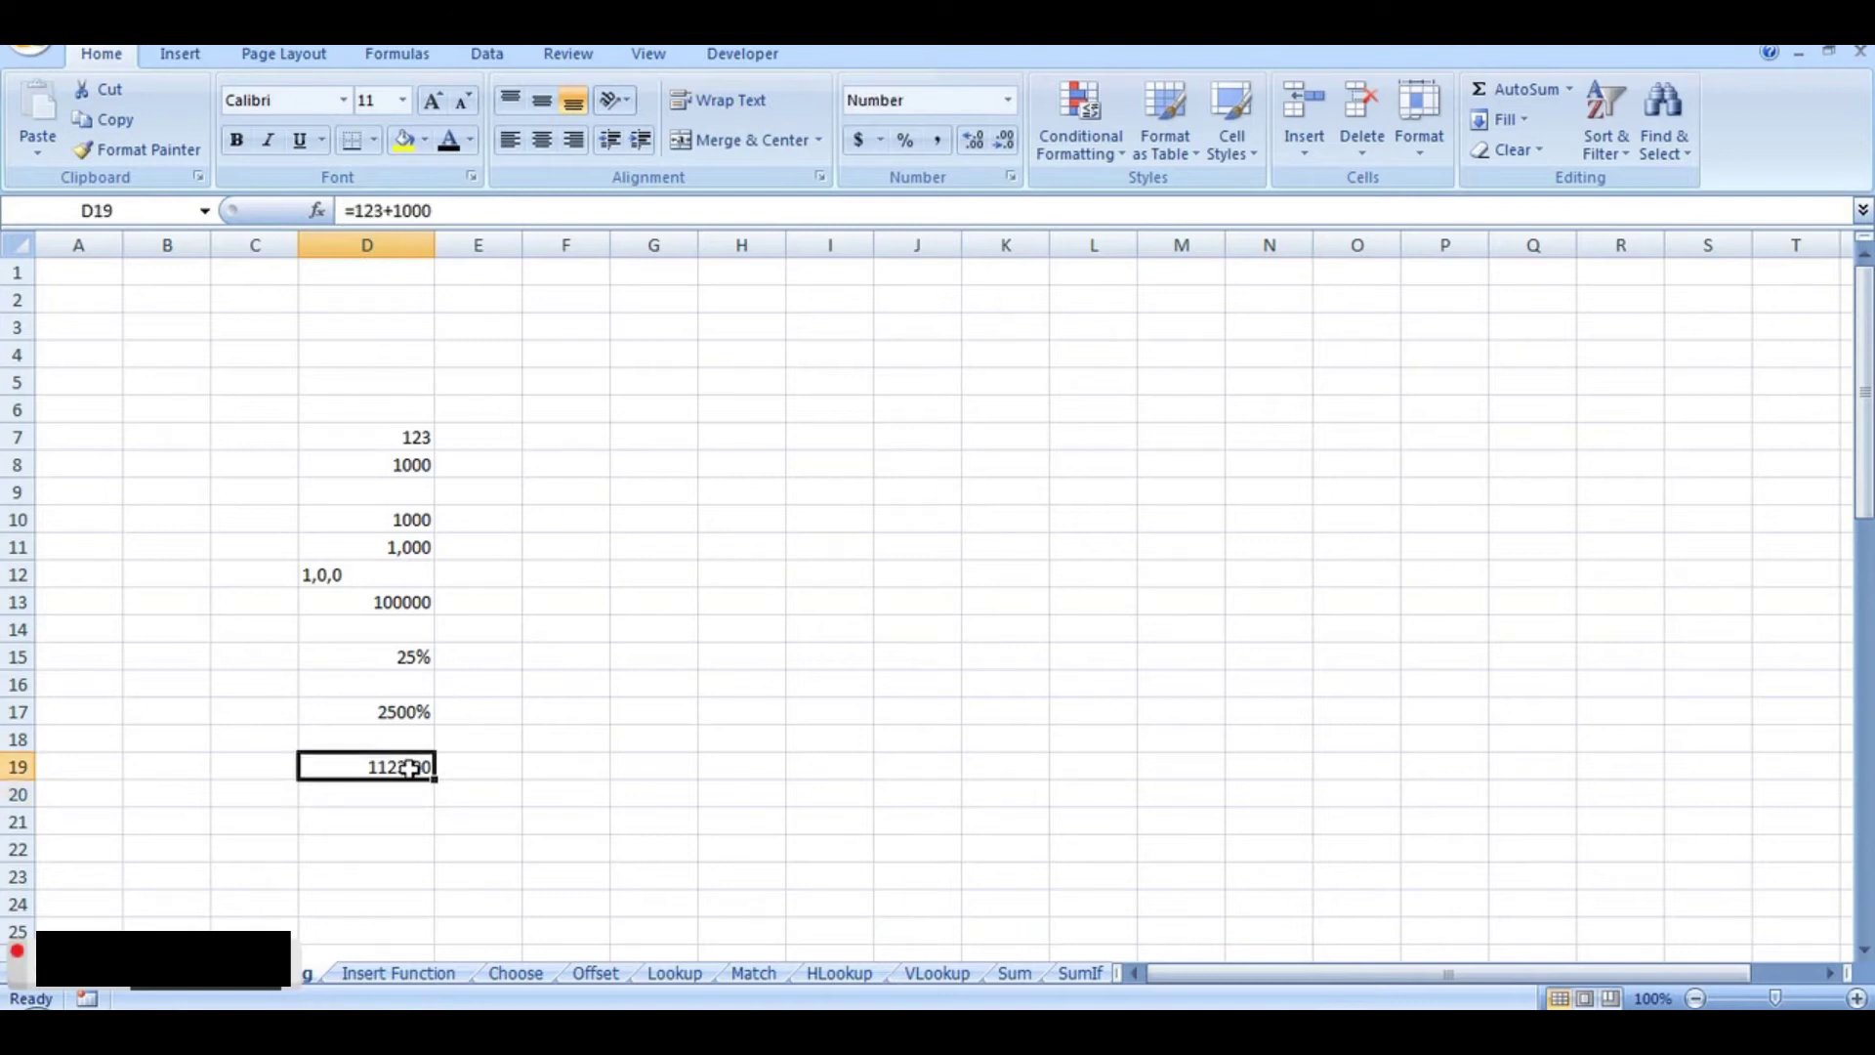
{"action": "left_click", "coordinate": [410, 768]}
{"action": "left_click", "coordinate": [463, 208]}
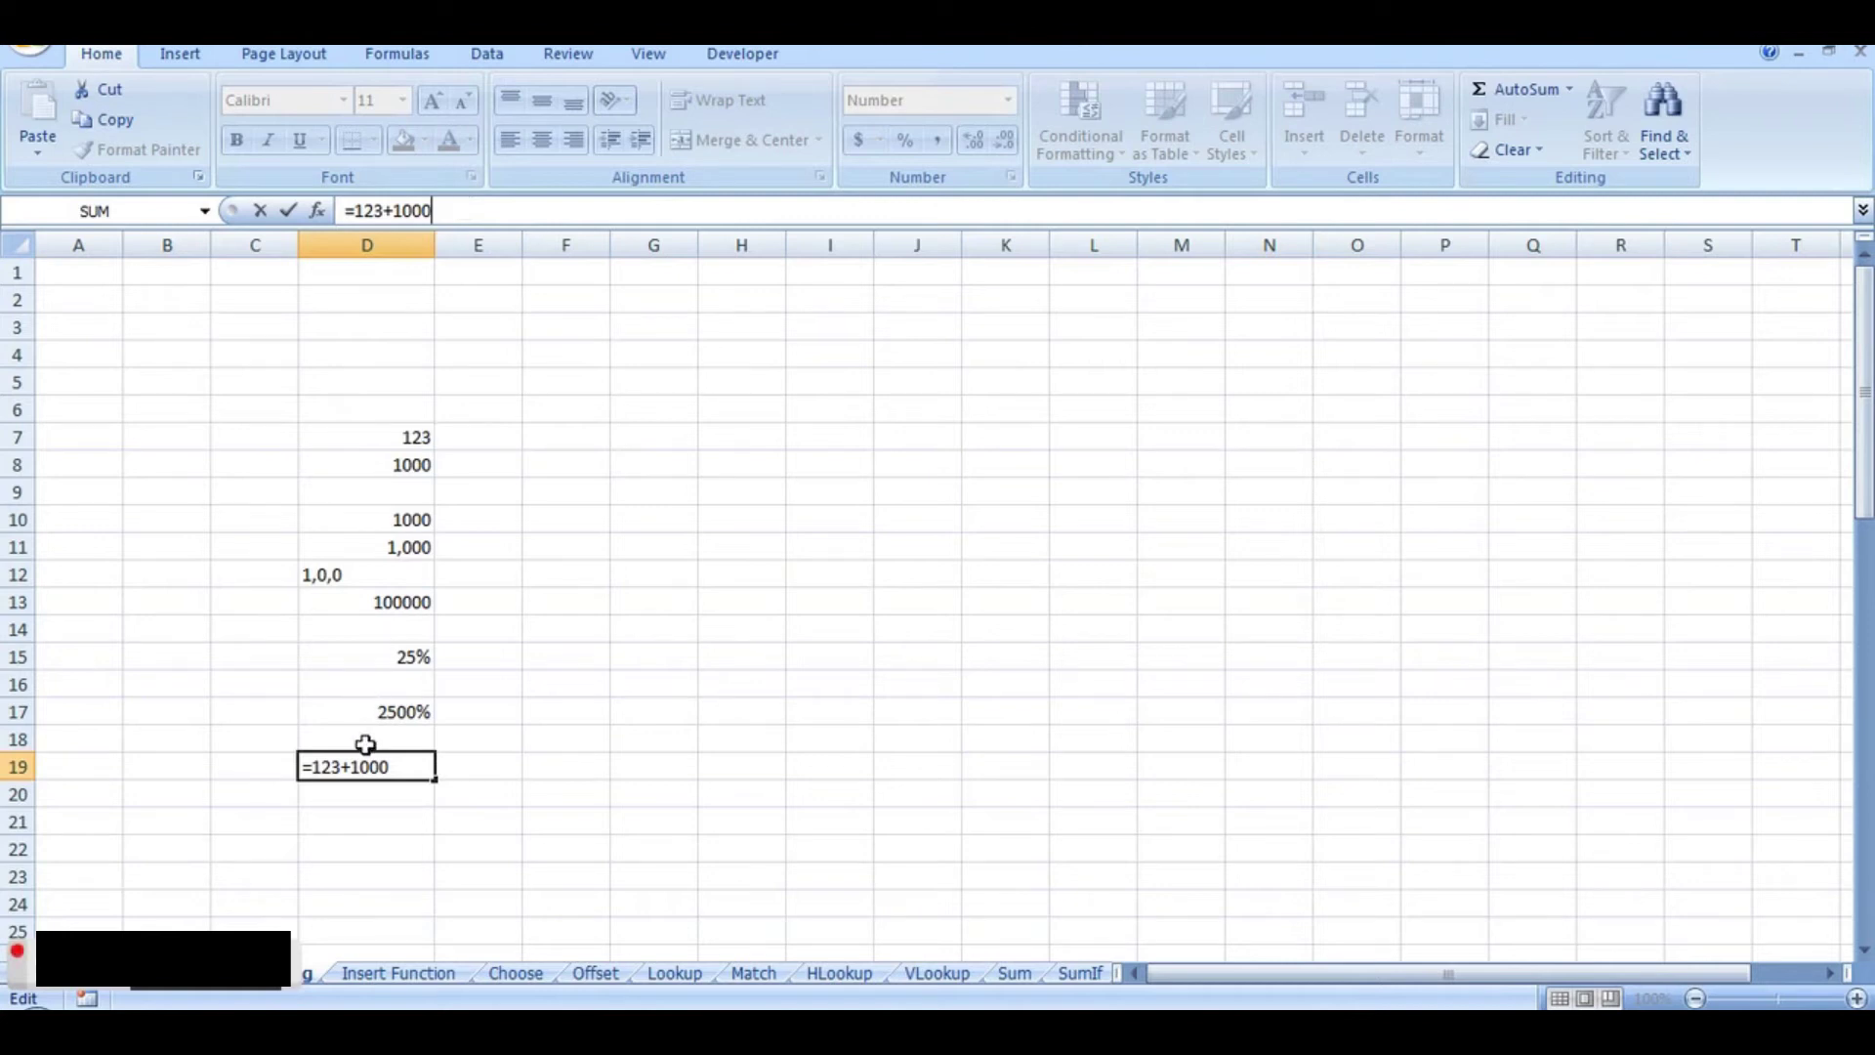
{"action": "left_click", "coordinate": [389, 799]}
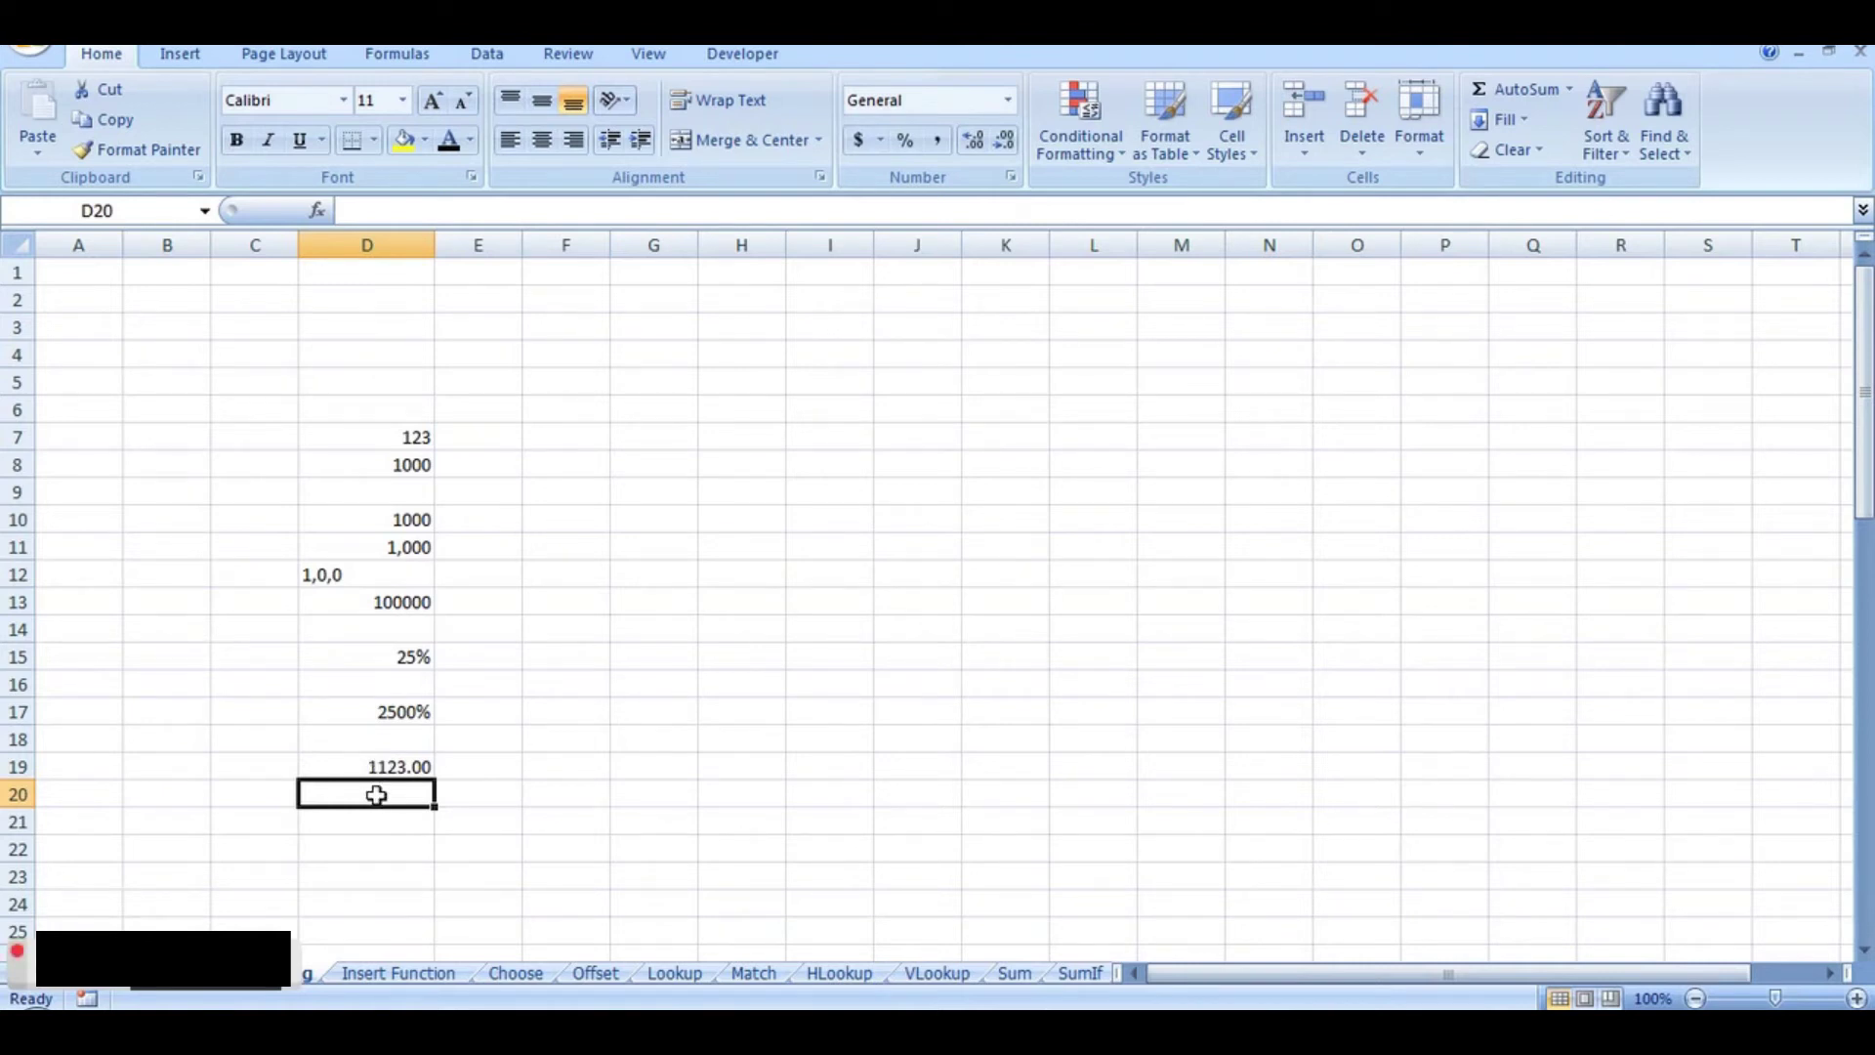
{"action": "left_click", "coordinate": [386, 764]}
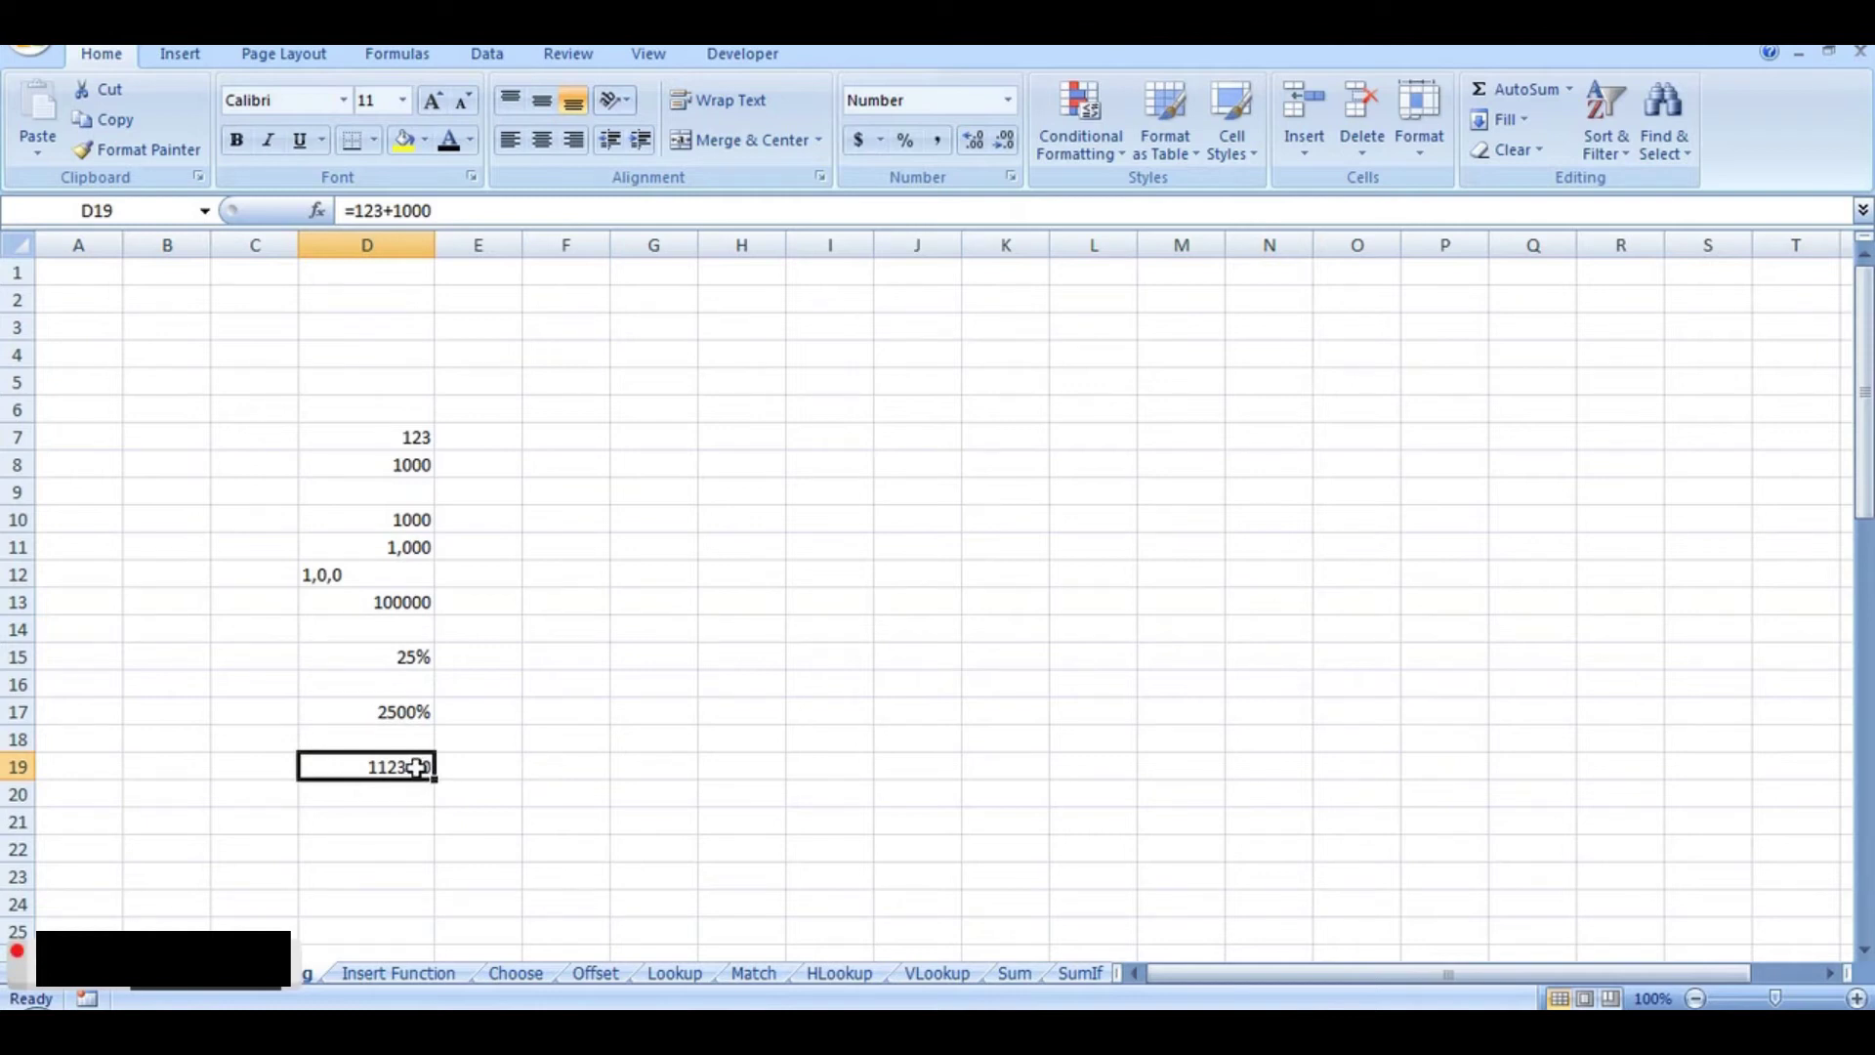
{"action": "left_click", "coordinate": [500, 211]}
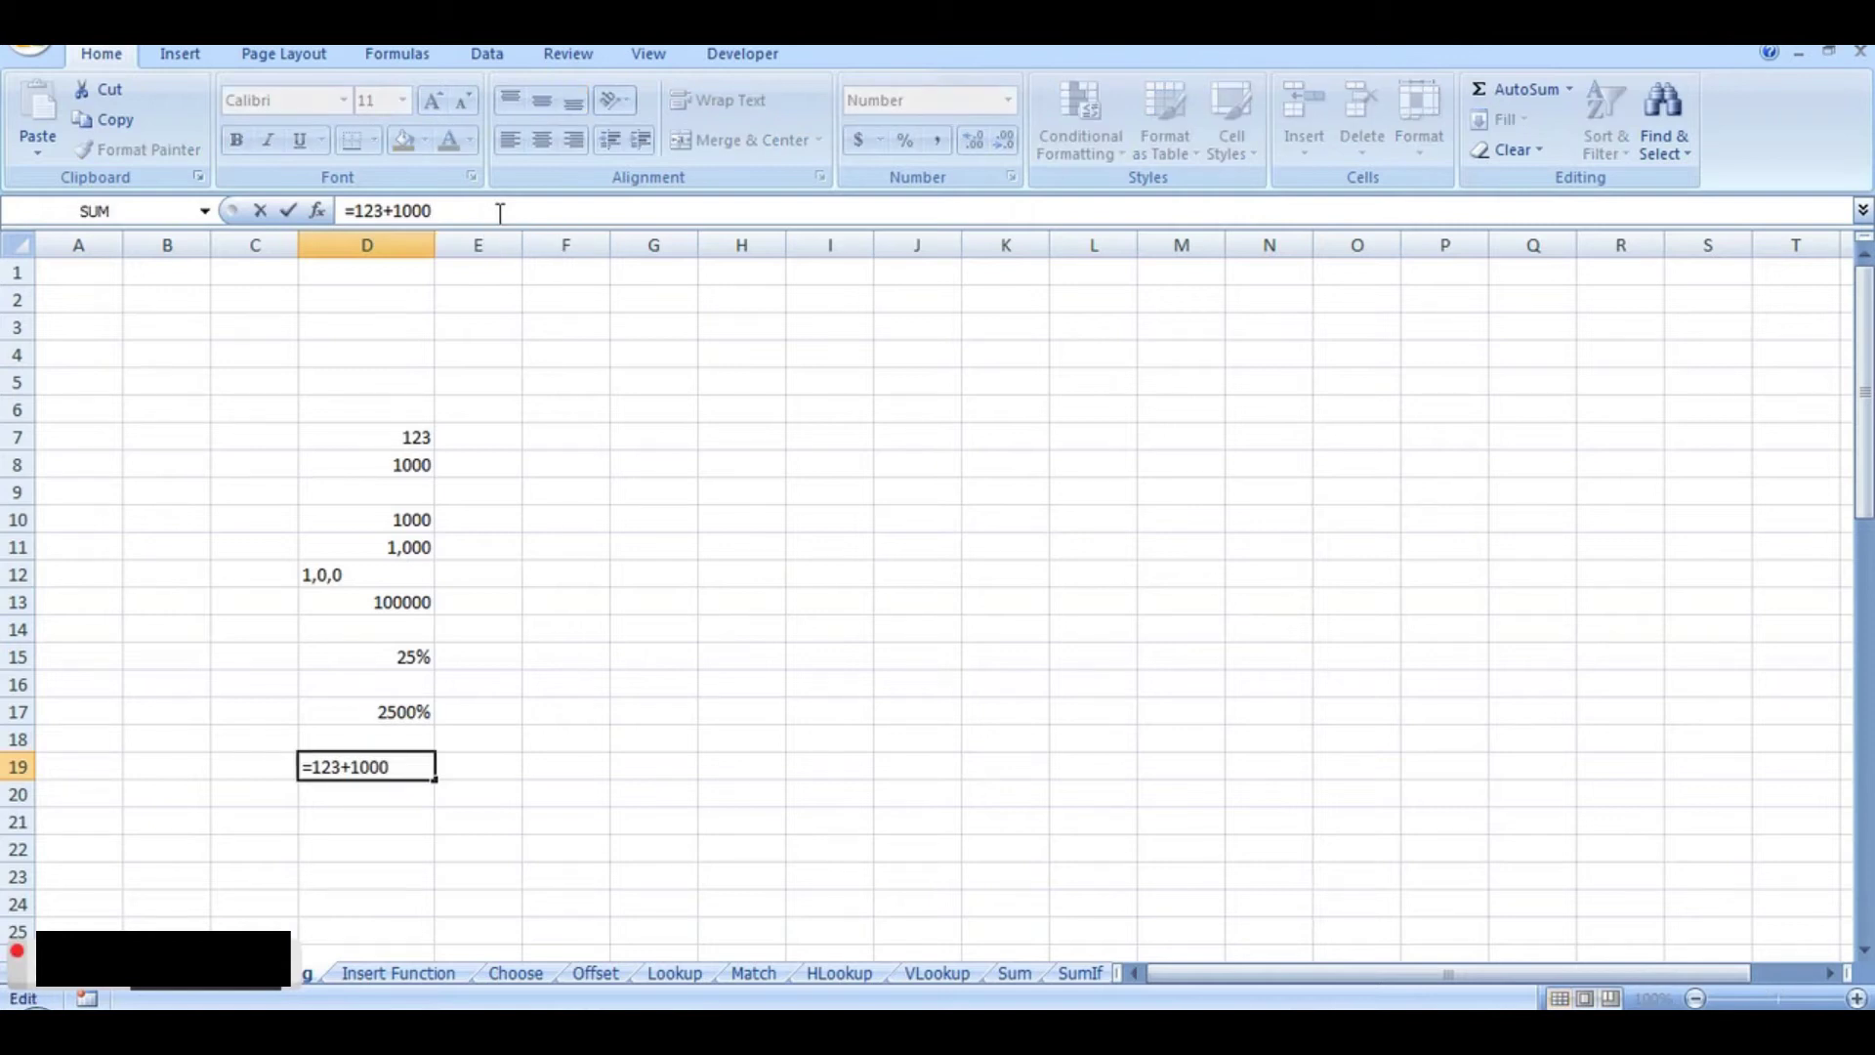
{"action": "left_click", "coordinate": [498, 784]}
{"action": "double_click", "coordinate": [404, 768]}
{"action": "left_click", "coordinate": [445, 837]}
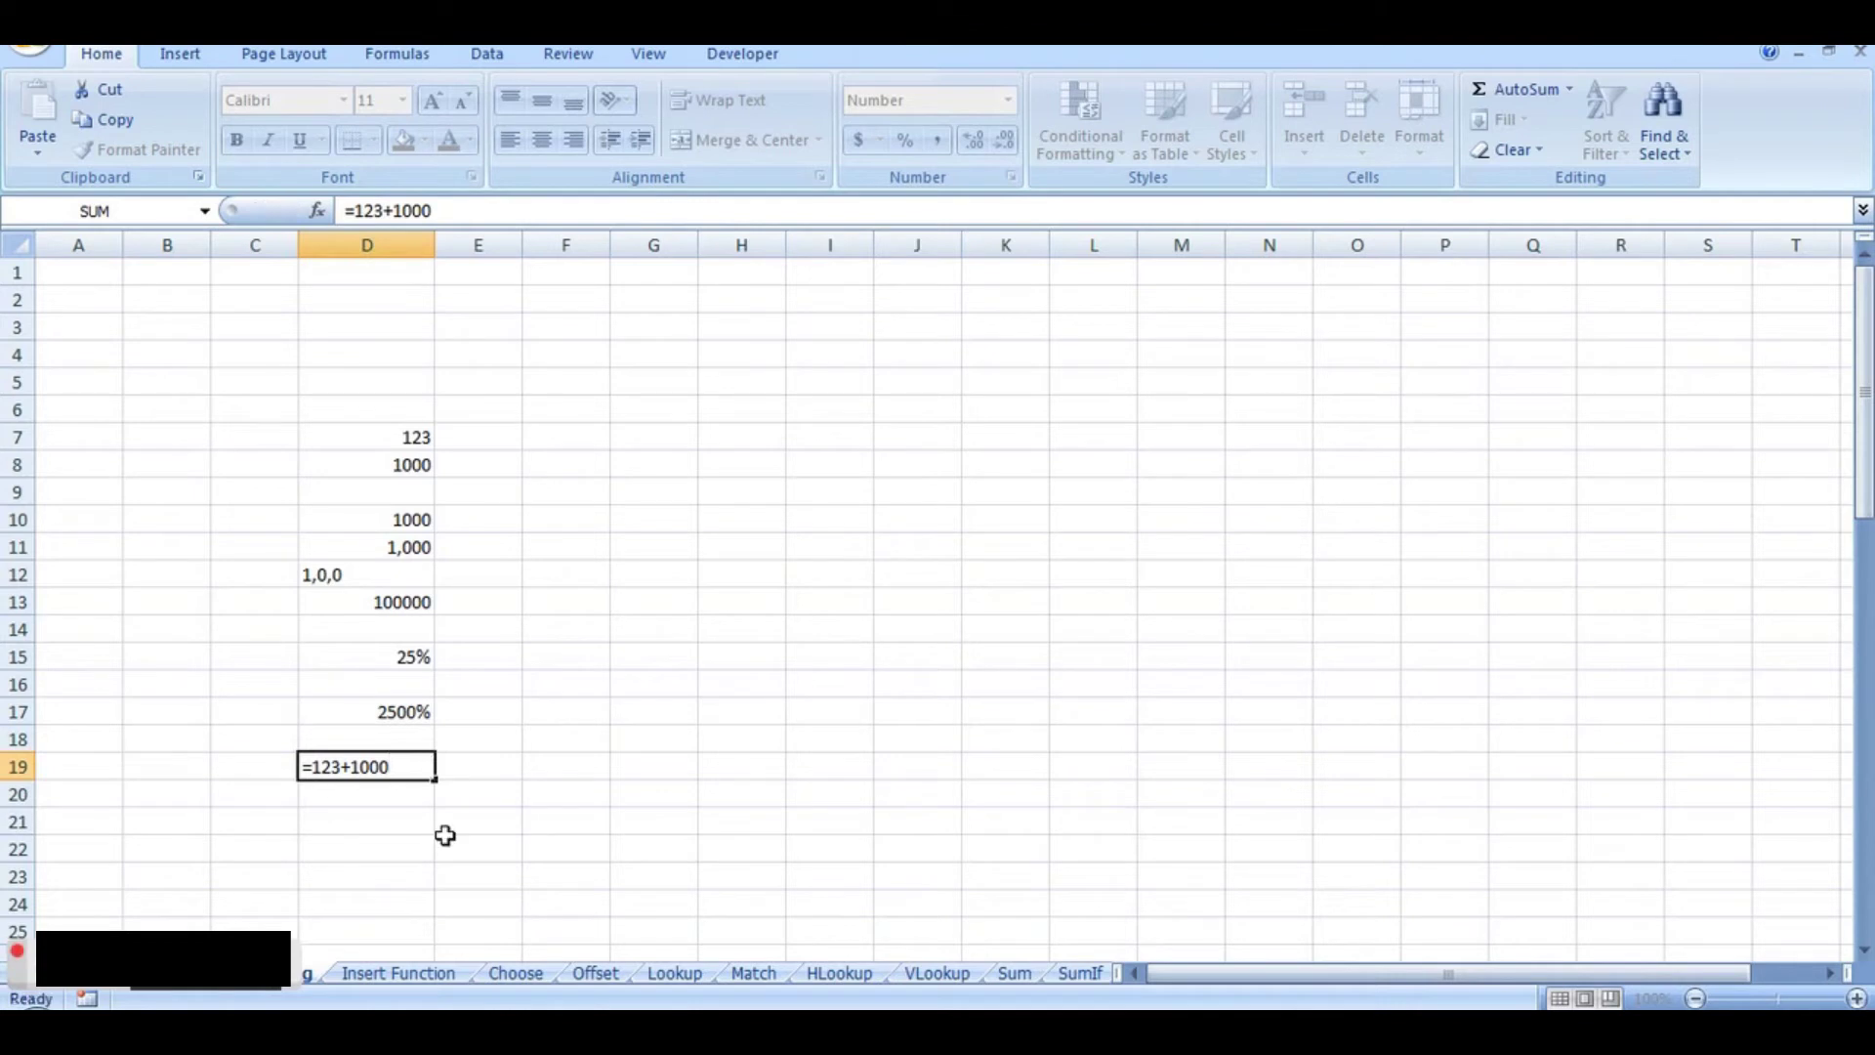
{"action": "left_click", "coordinate": [414, 772]}
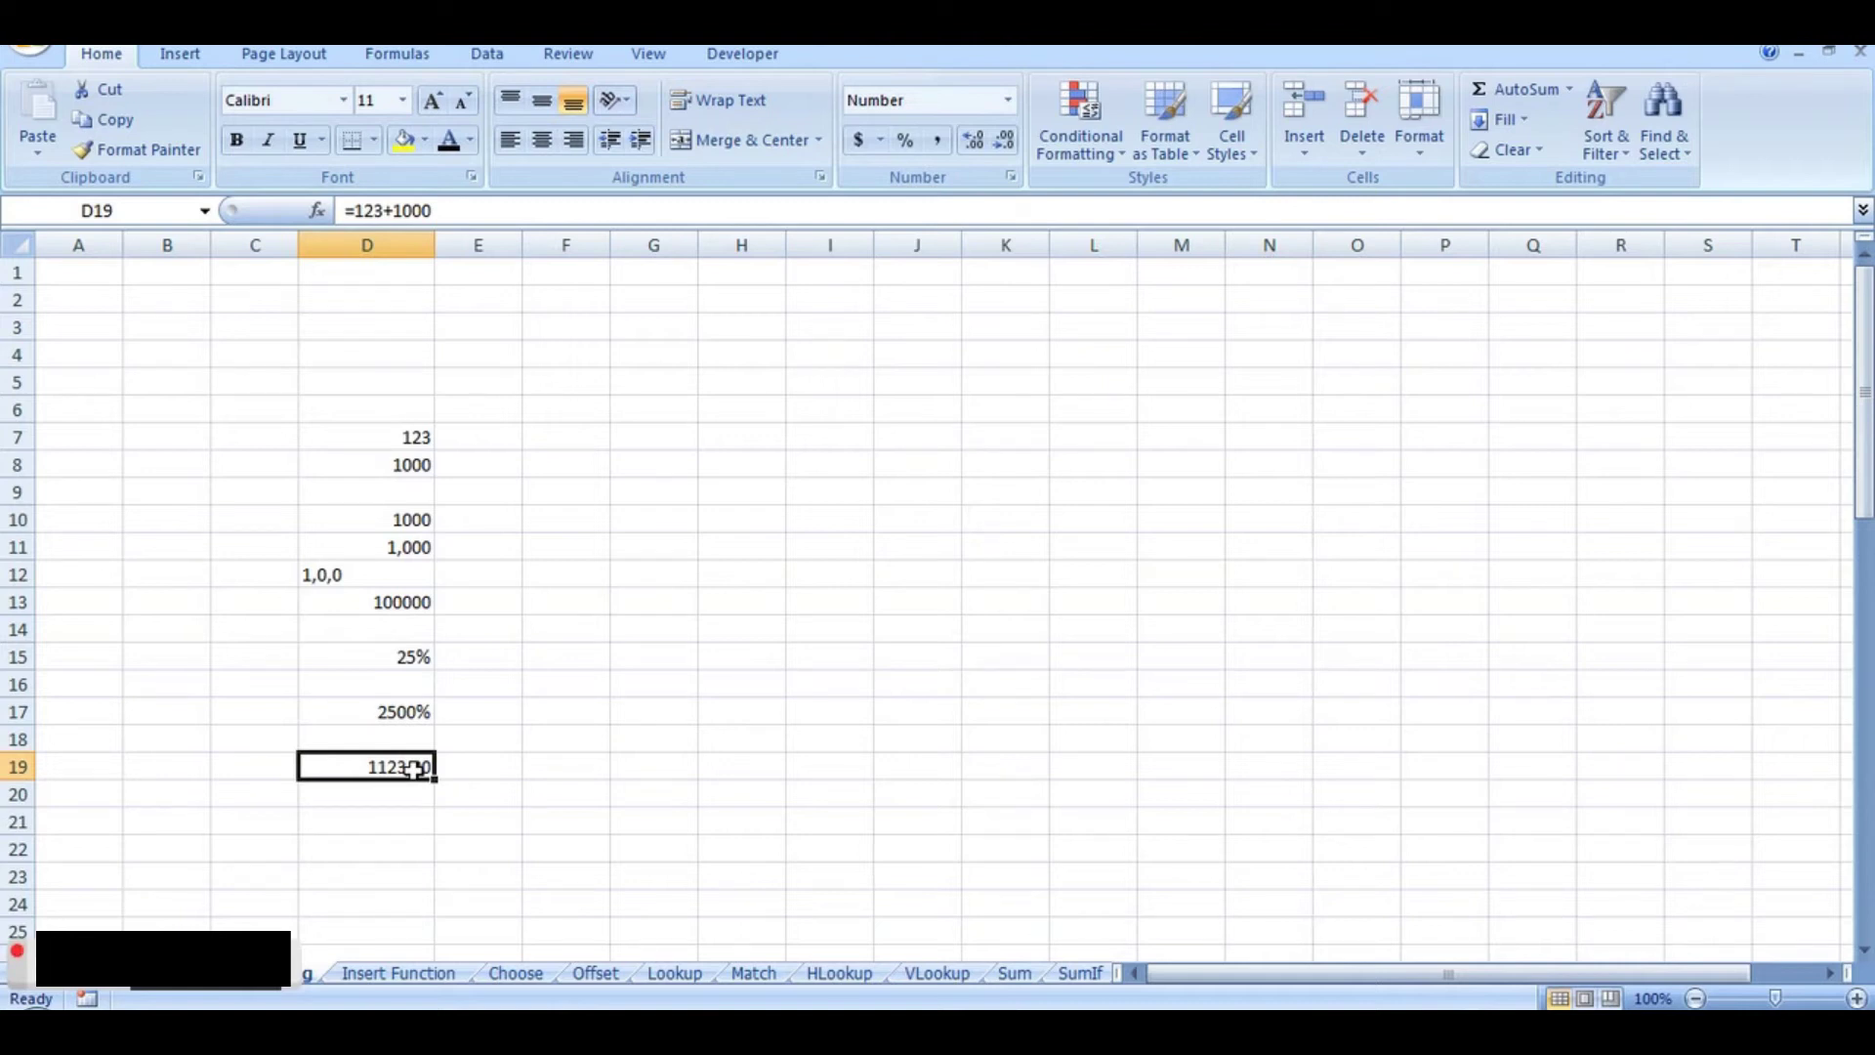
{"action": "double_click", "coordinate": [418, 768]}
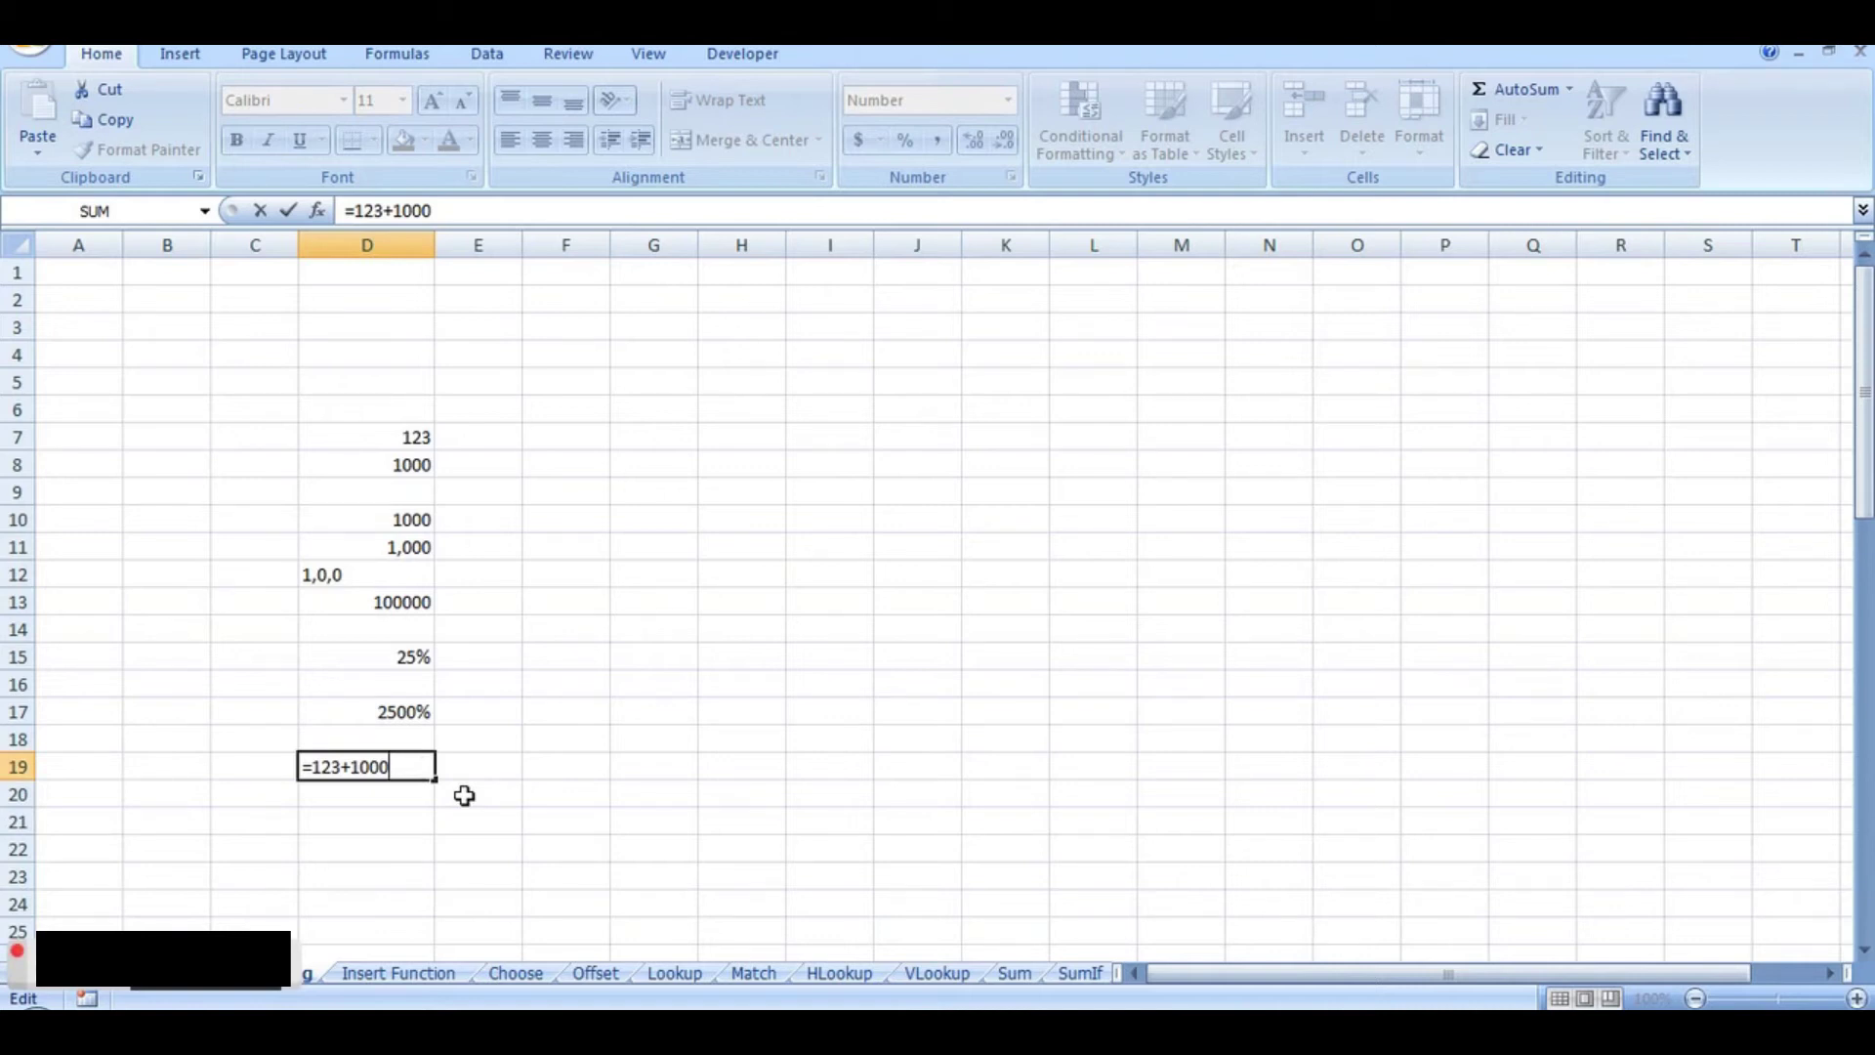
{"action": "key", "text": "Return"}
{"action": "key", "text": "Down"}
{"action": "key", "text": "Down"}
Step: Change the formula in cell D19 to =123+500
{"action": "double_click", "coordinate": [414, 767]}
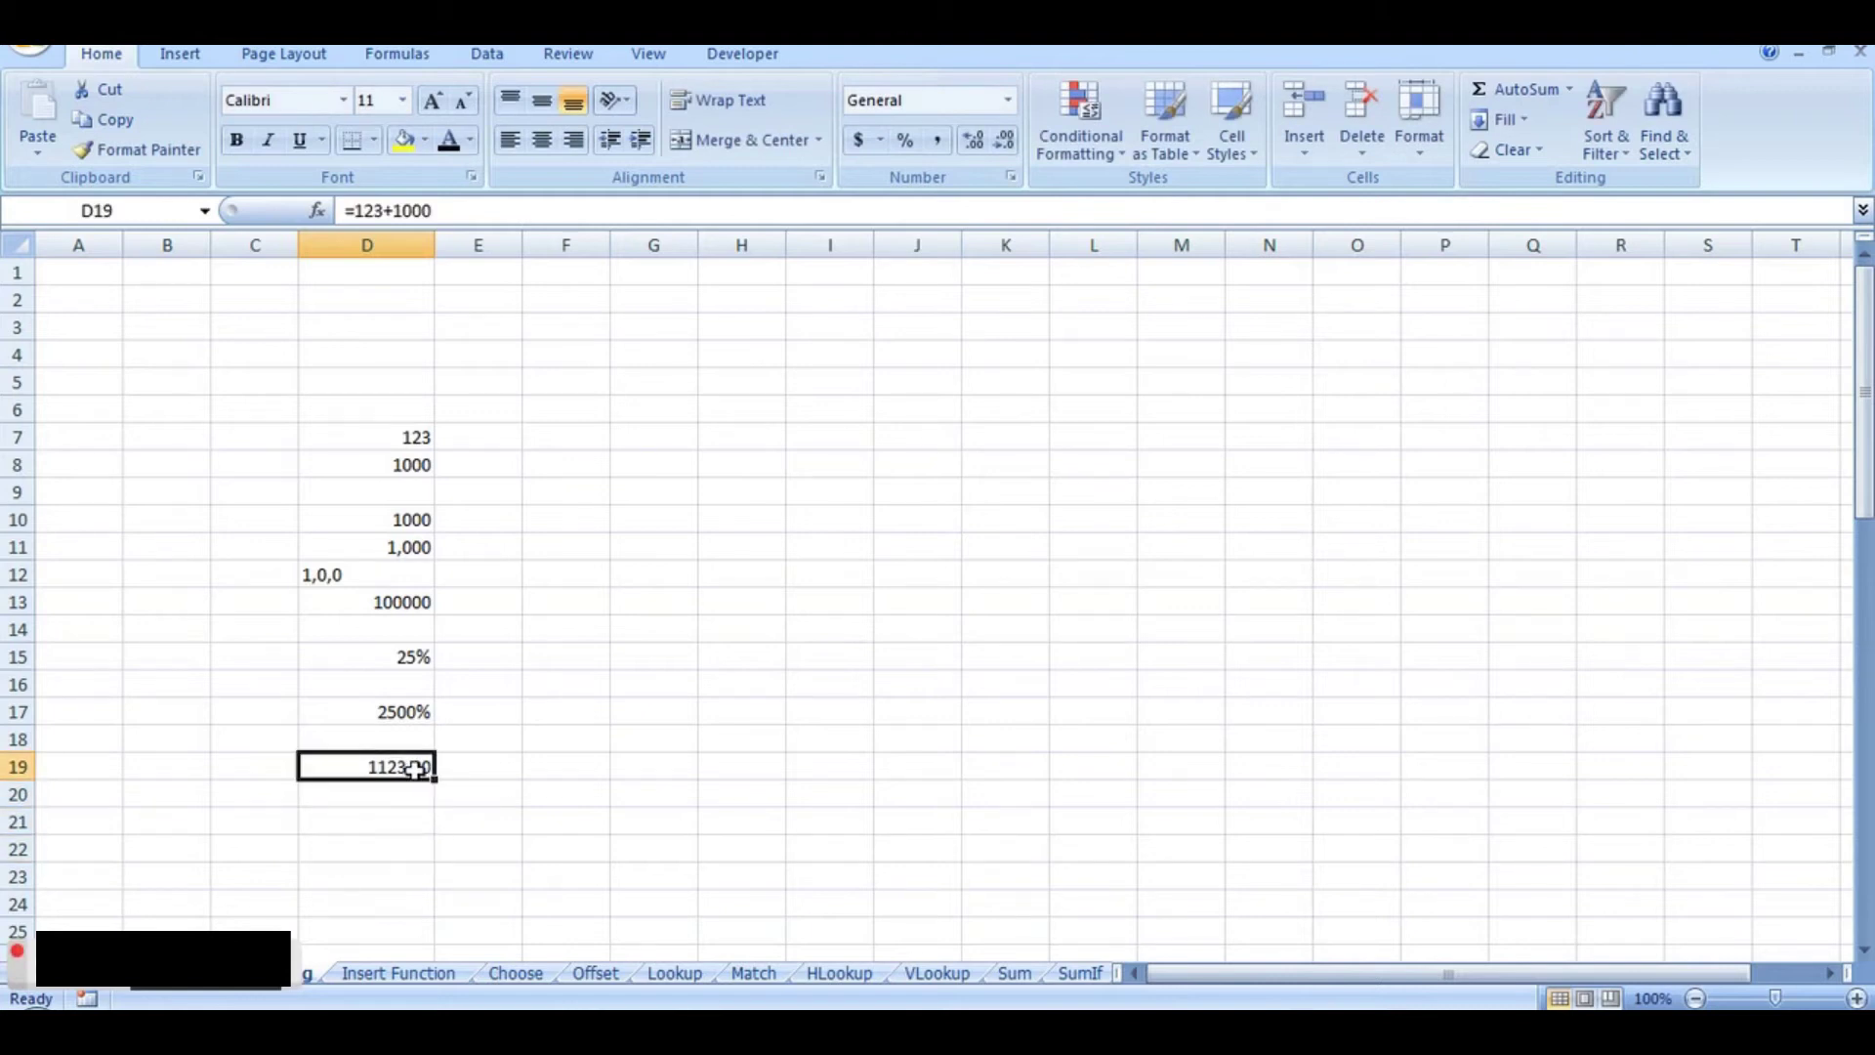
{"action": "left_click", "coordinate": [441, 208]}
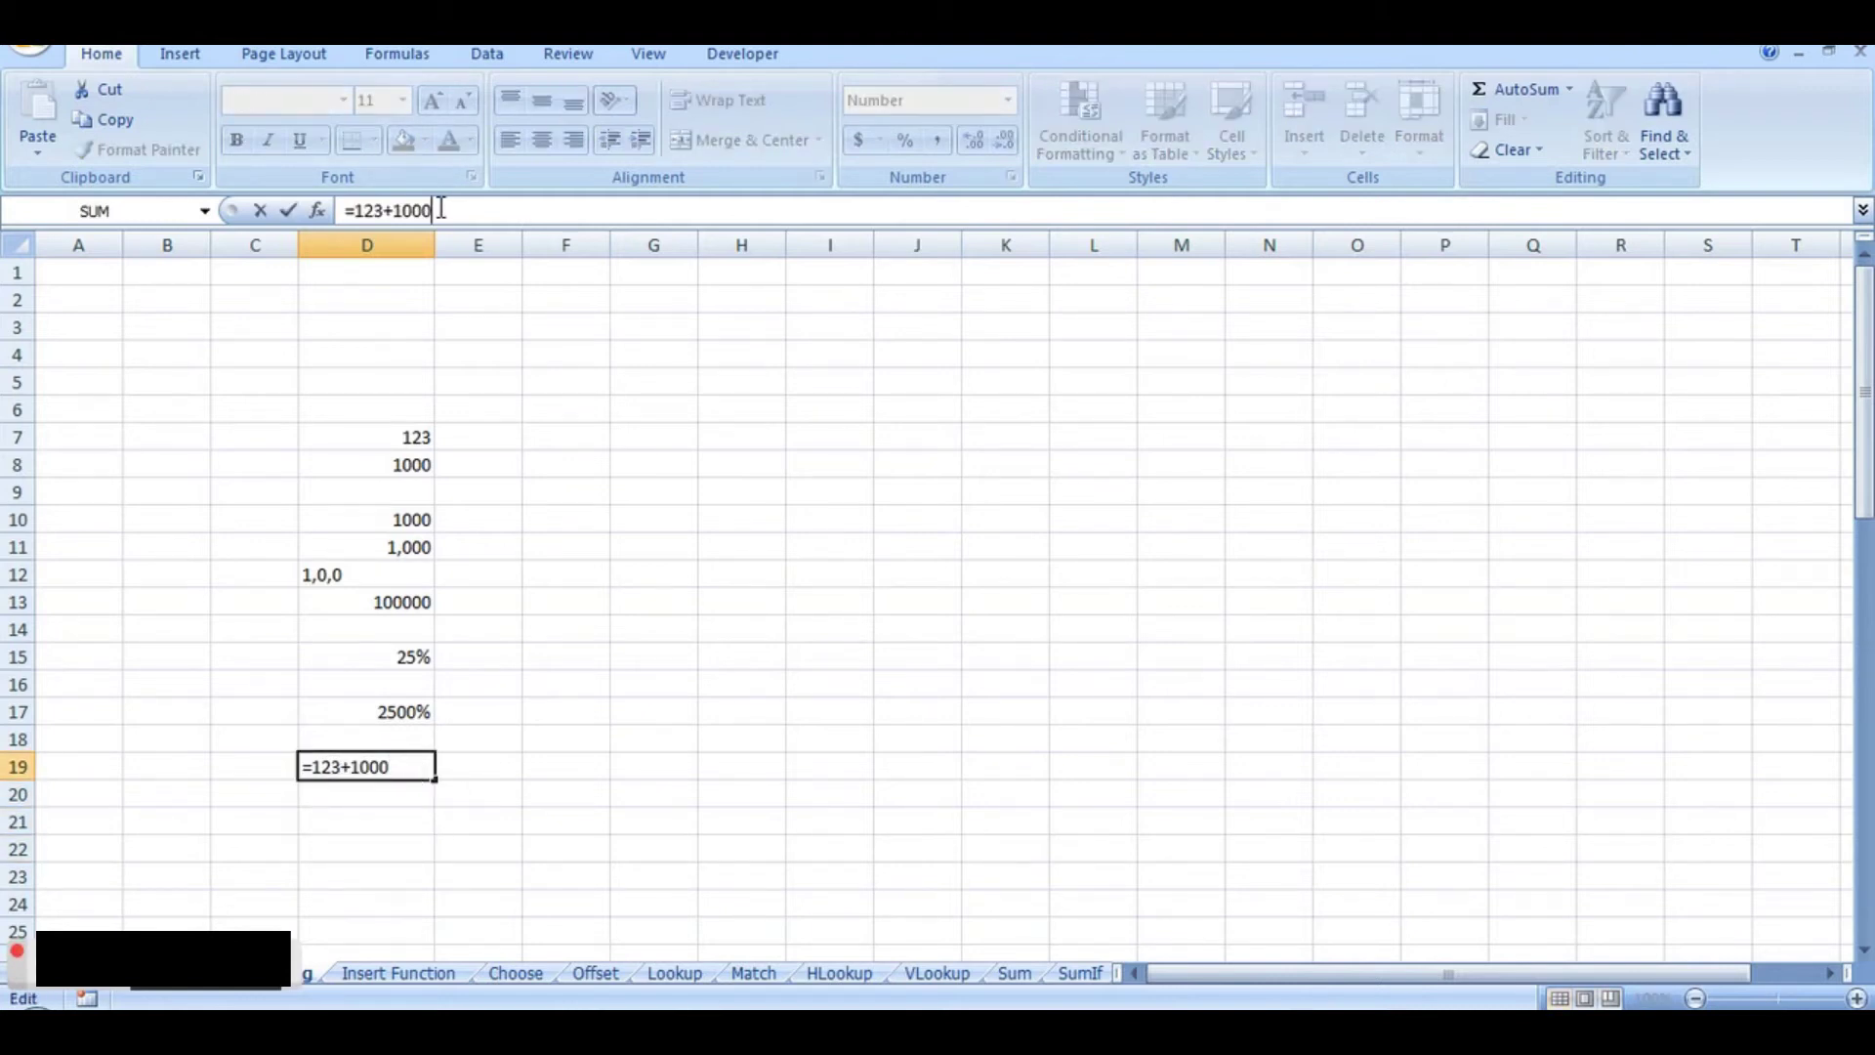
{"action": "key", "text": "BackSpace"}
{"action": "key", "text": "BackSpace"}
{"action": "key", "text": "BackSpace"}
{"action": "key", "text": "BackSpace"}
{"action": "type", "text": "500"}
{"action": "key", "text": "Return"}
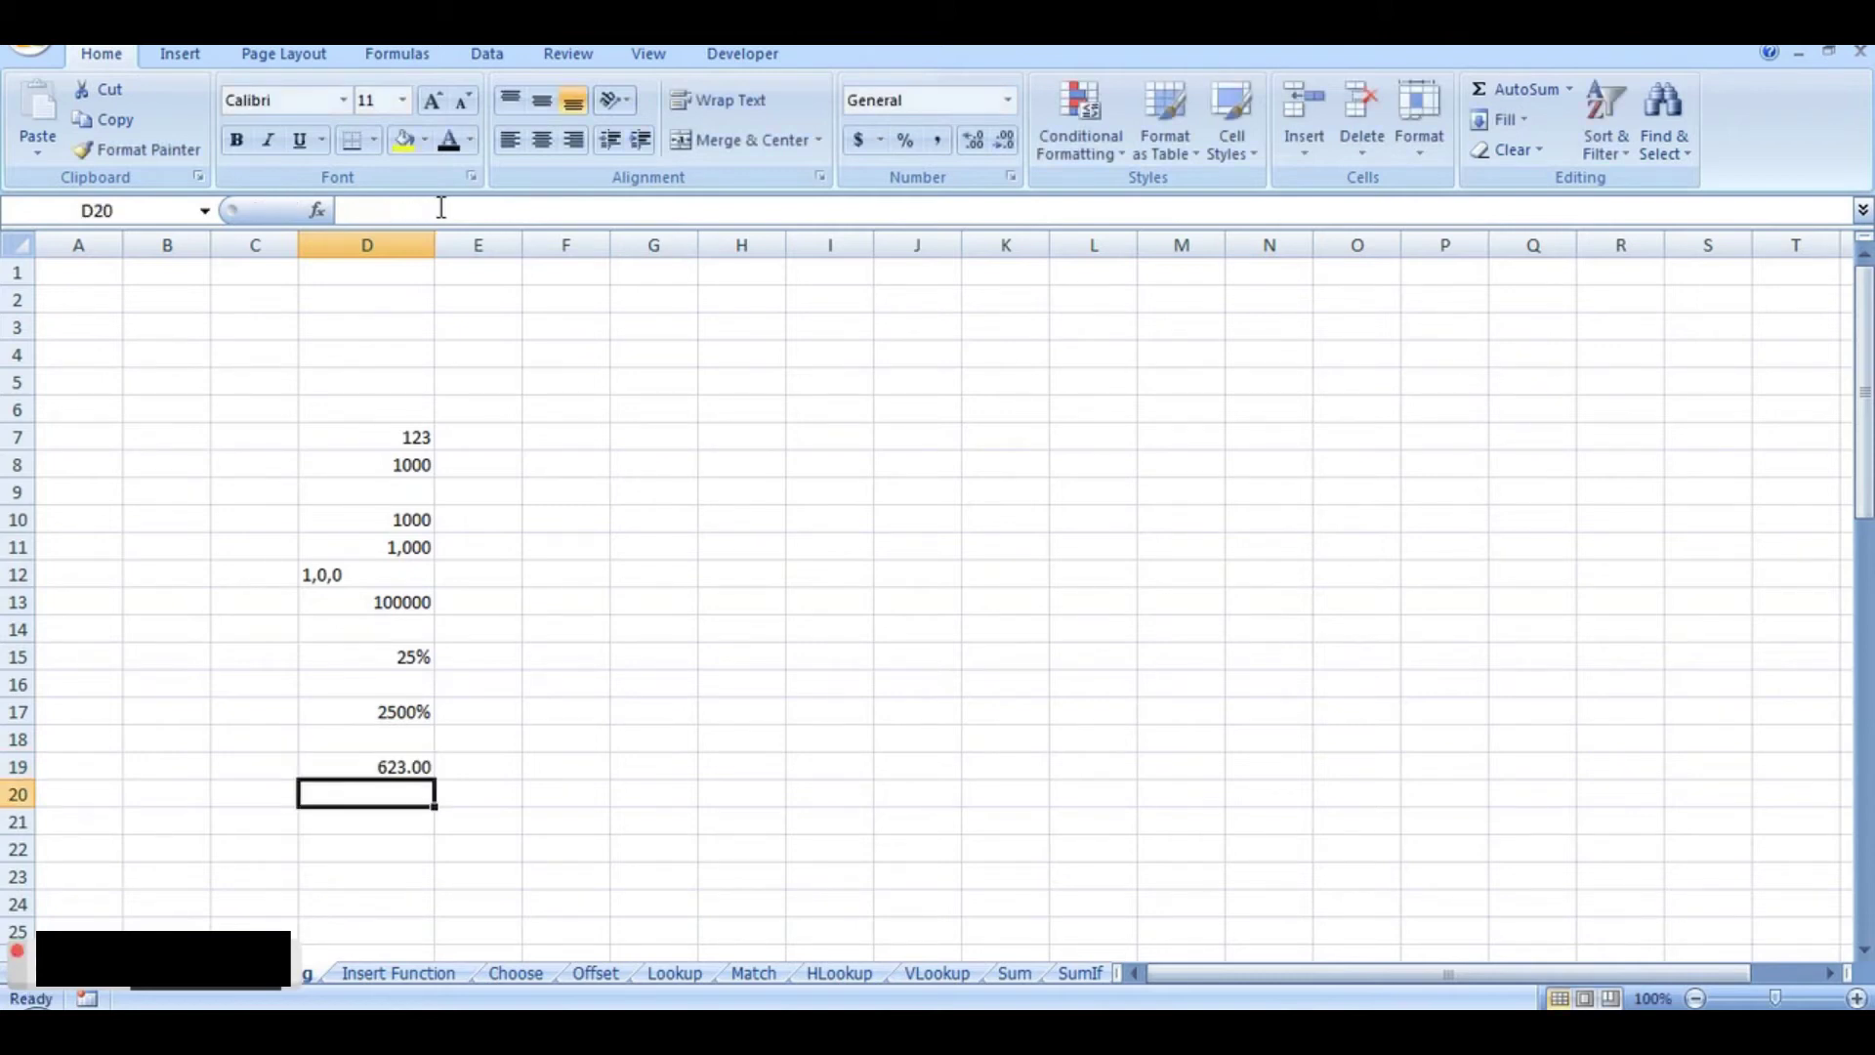
Step: Decrease the decimals of cell D19 to zero decimal places and check its formula
{"action": "left_click", "coordinate": [368, 765]}
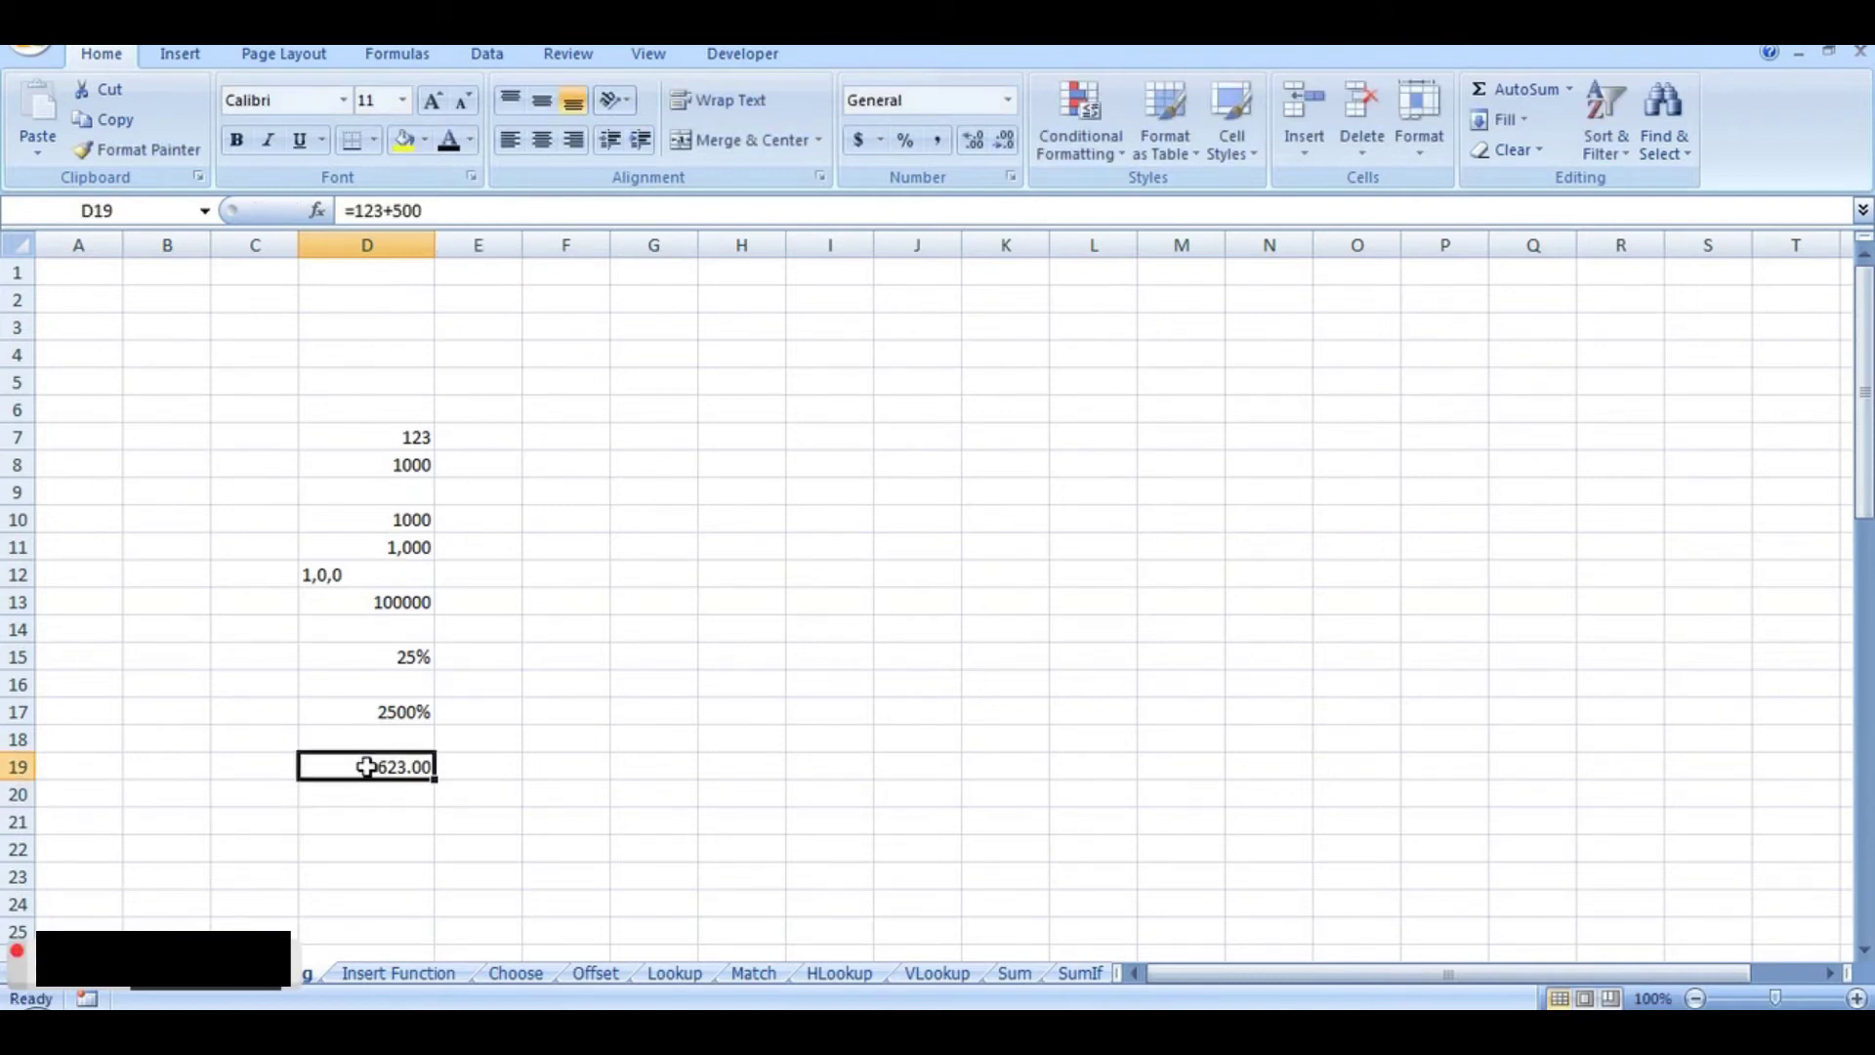
{"action": "left_click", "coordinate": [1006, 141]}
{"action": "left_click", "coordinate": [1006, 141]}
{"action": "left_click", "coordinate": [348, 814]}
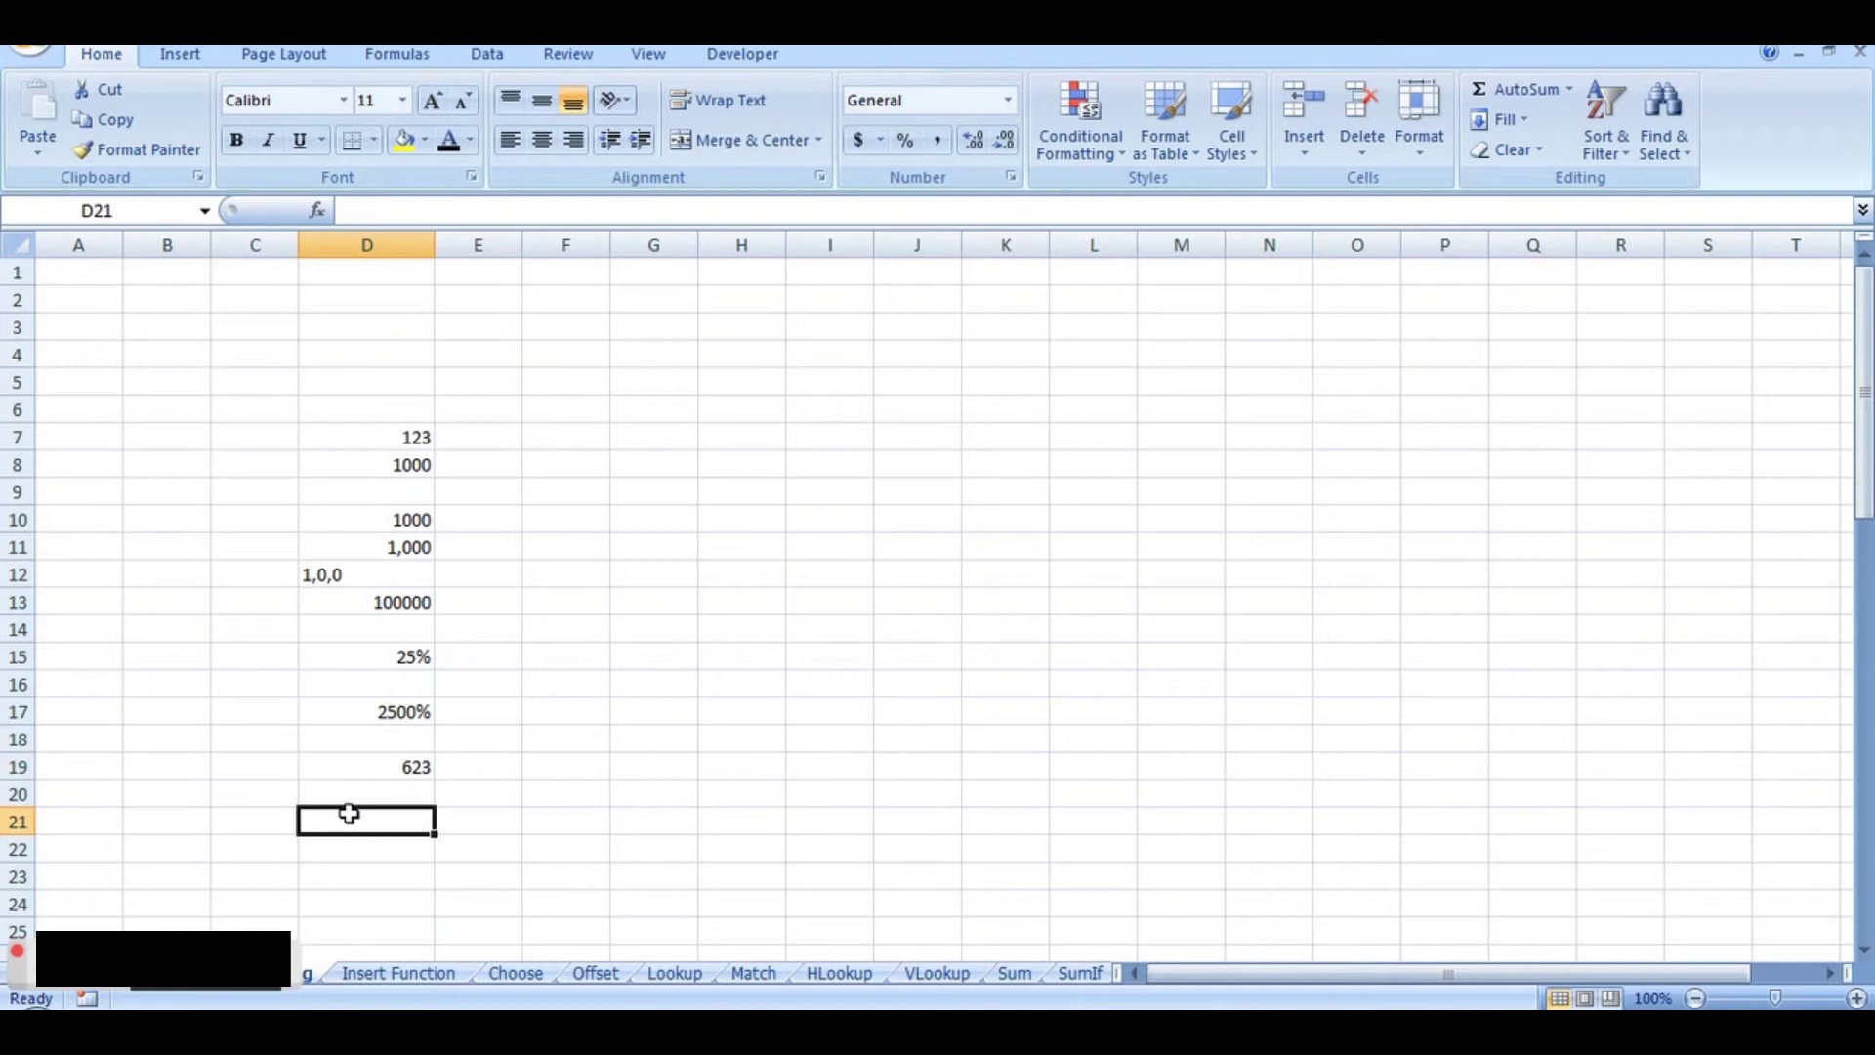
{"action": "left_click", "coordinate": [401, 777]}
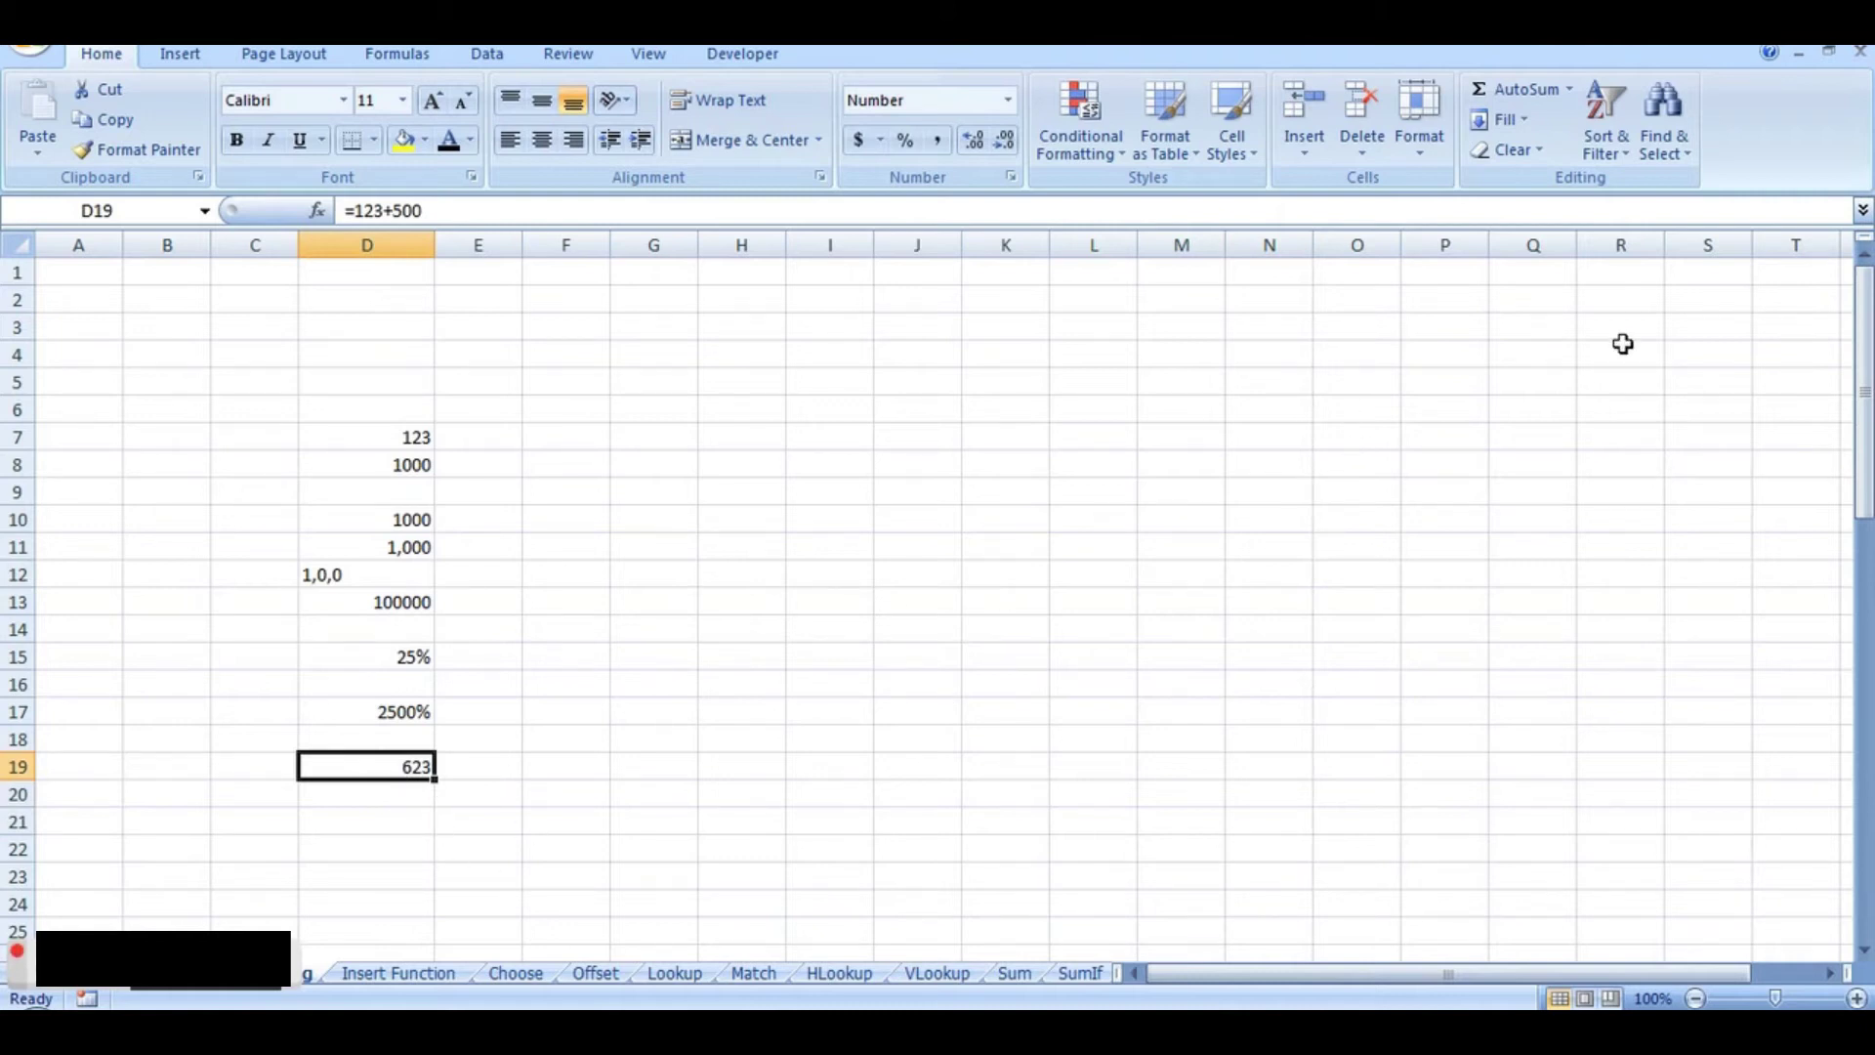
Step: Widen column A so the "B - Bracket" label in the BODMAS notes fits
{"action": "left_click_drag", "start_coordinate": [1866, 395], "coordinate": [1866, 622]}
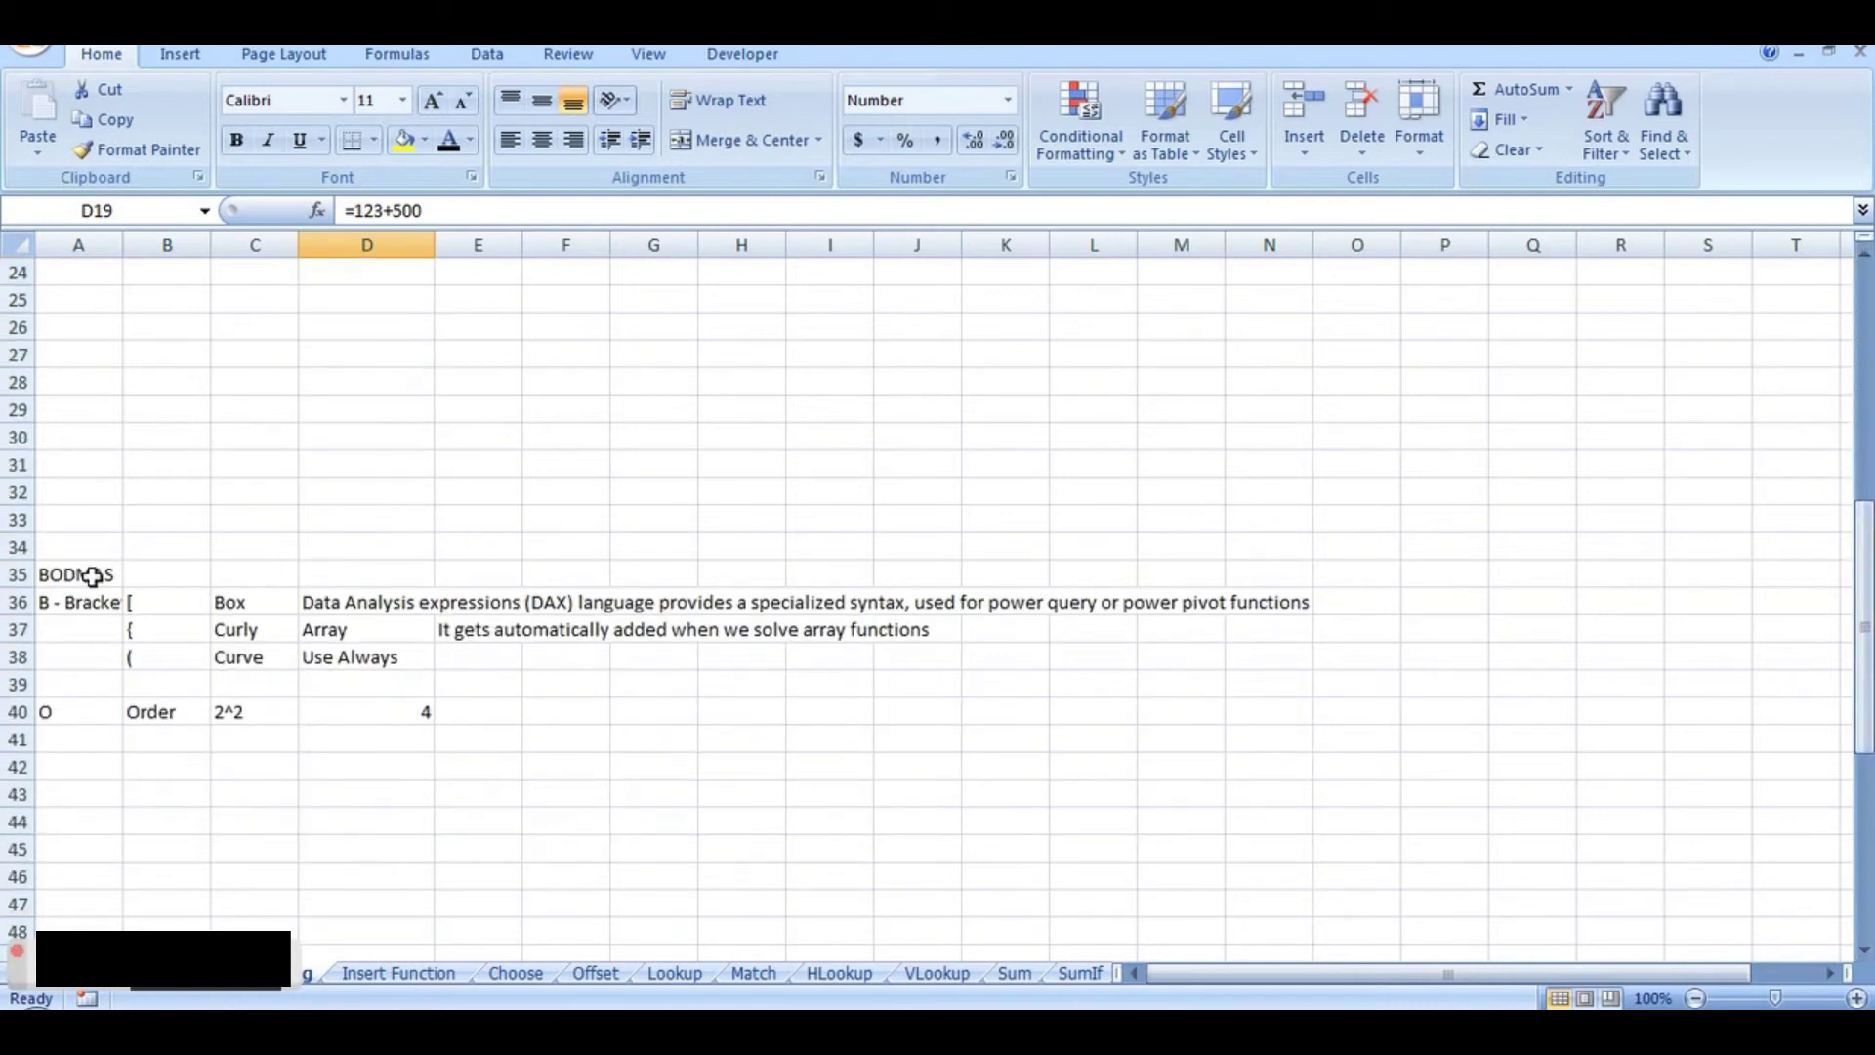
{"action": "left_click", "coordinate": [95, 571]}
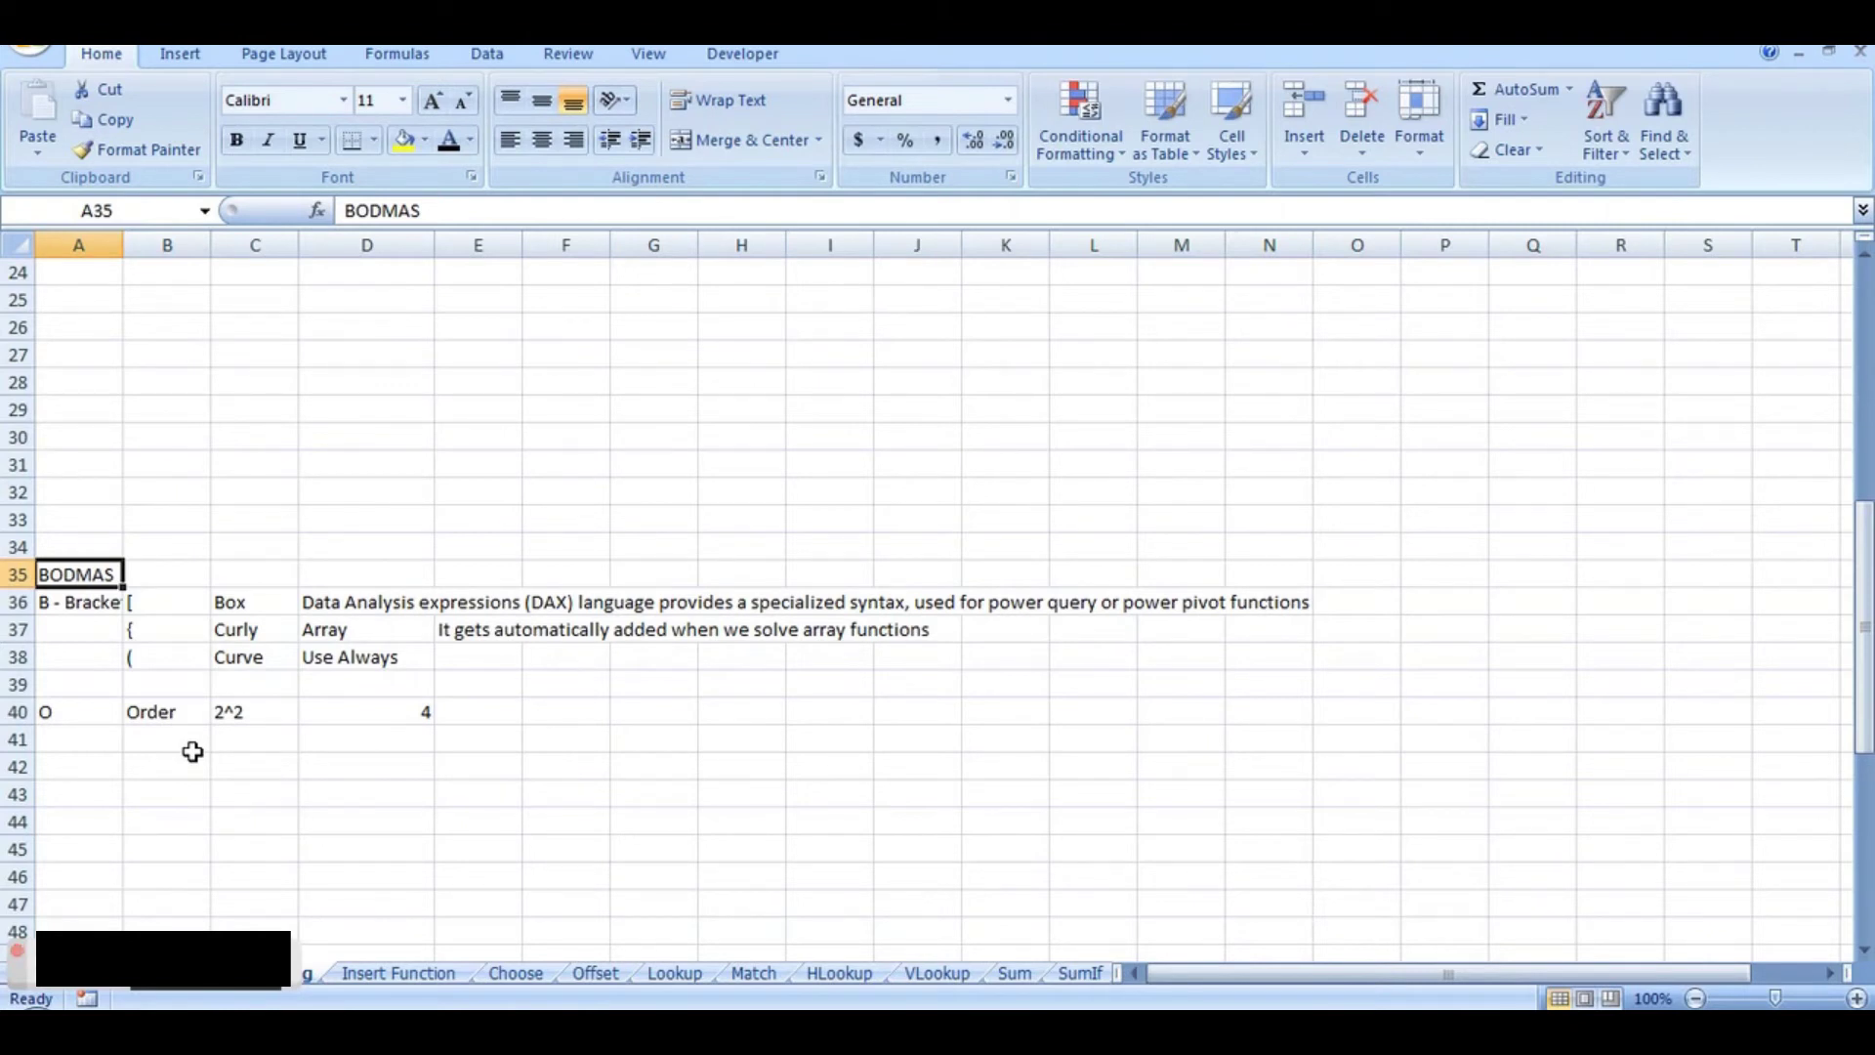
{"action": "left_click", "coordinate": [95, 608]}
{"action": "left_click_drag", "start_coordinate": [124, 245], "coordinate": [165, 246]}
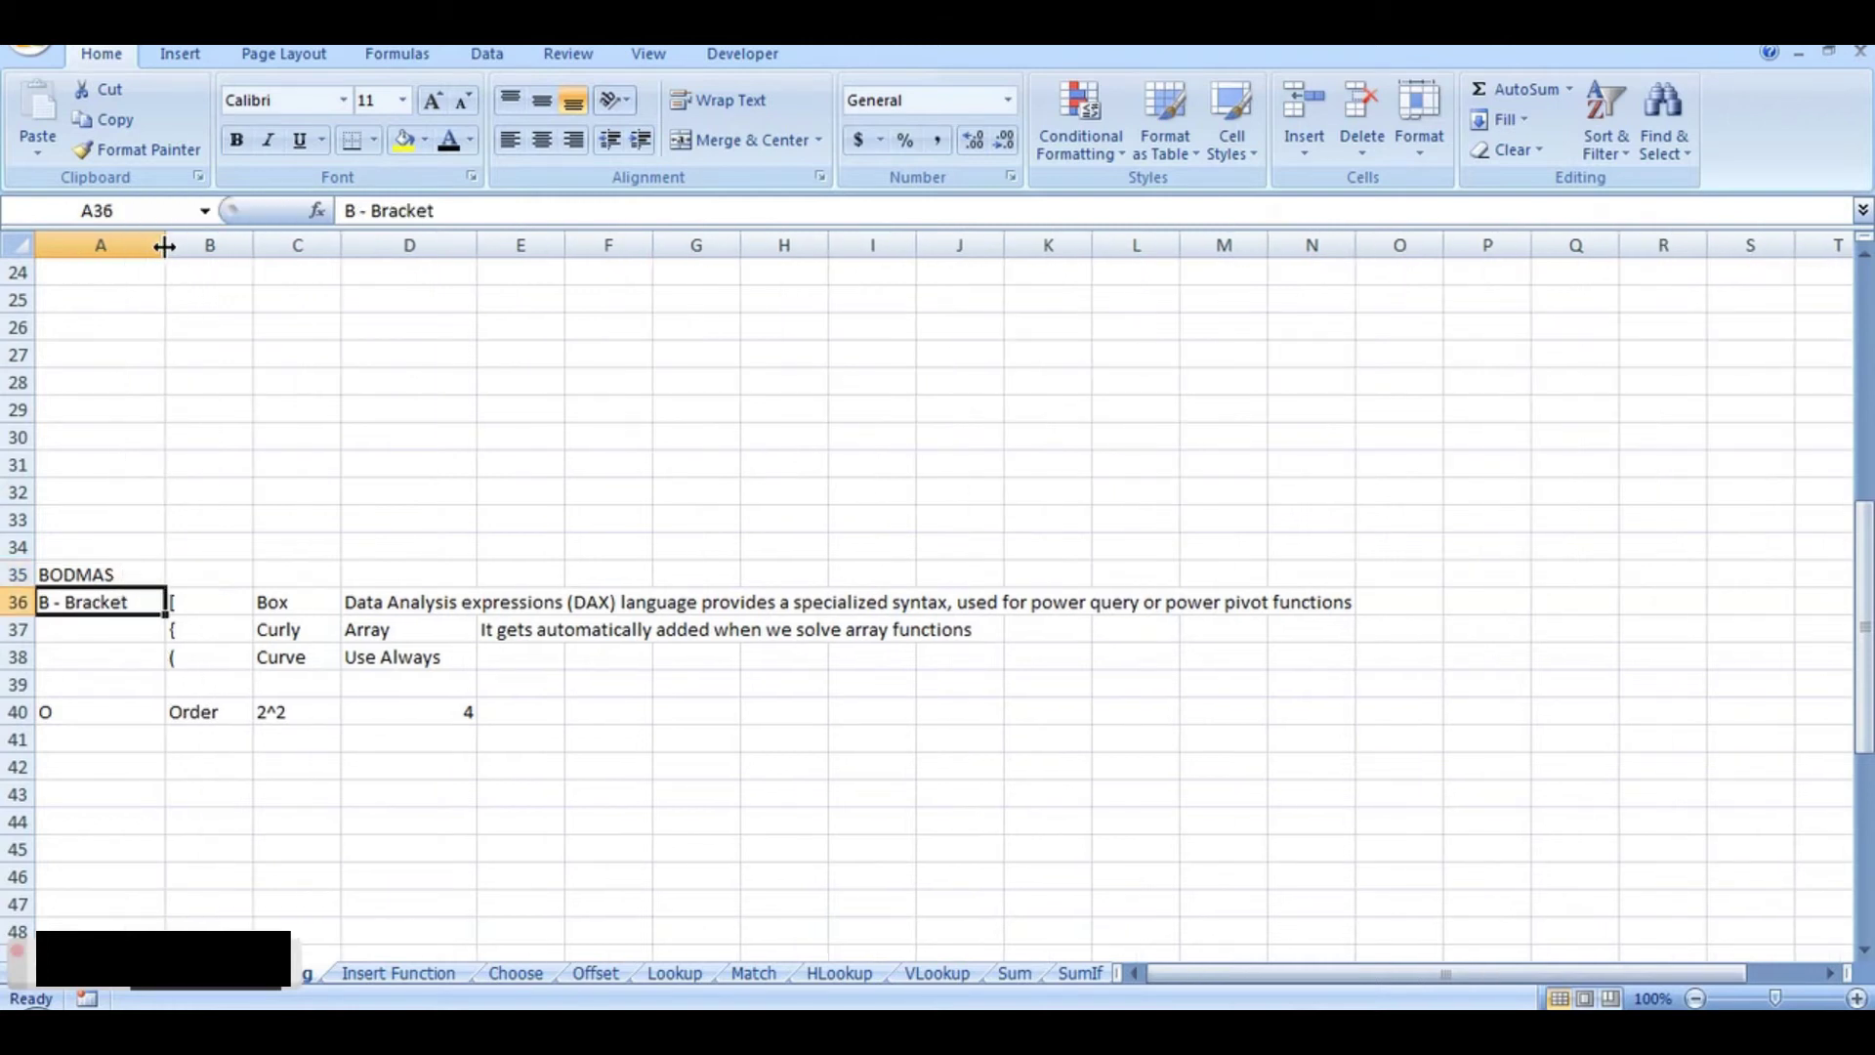
Step: Review the box, curly and curve bracket rows with their uses, and the Order example, in the BODMAS notes
{"action": "left_click", "coordinate": [183, 602]}
{"action": "key", "text": "Down"}
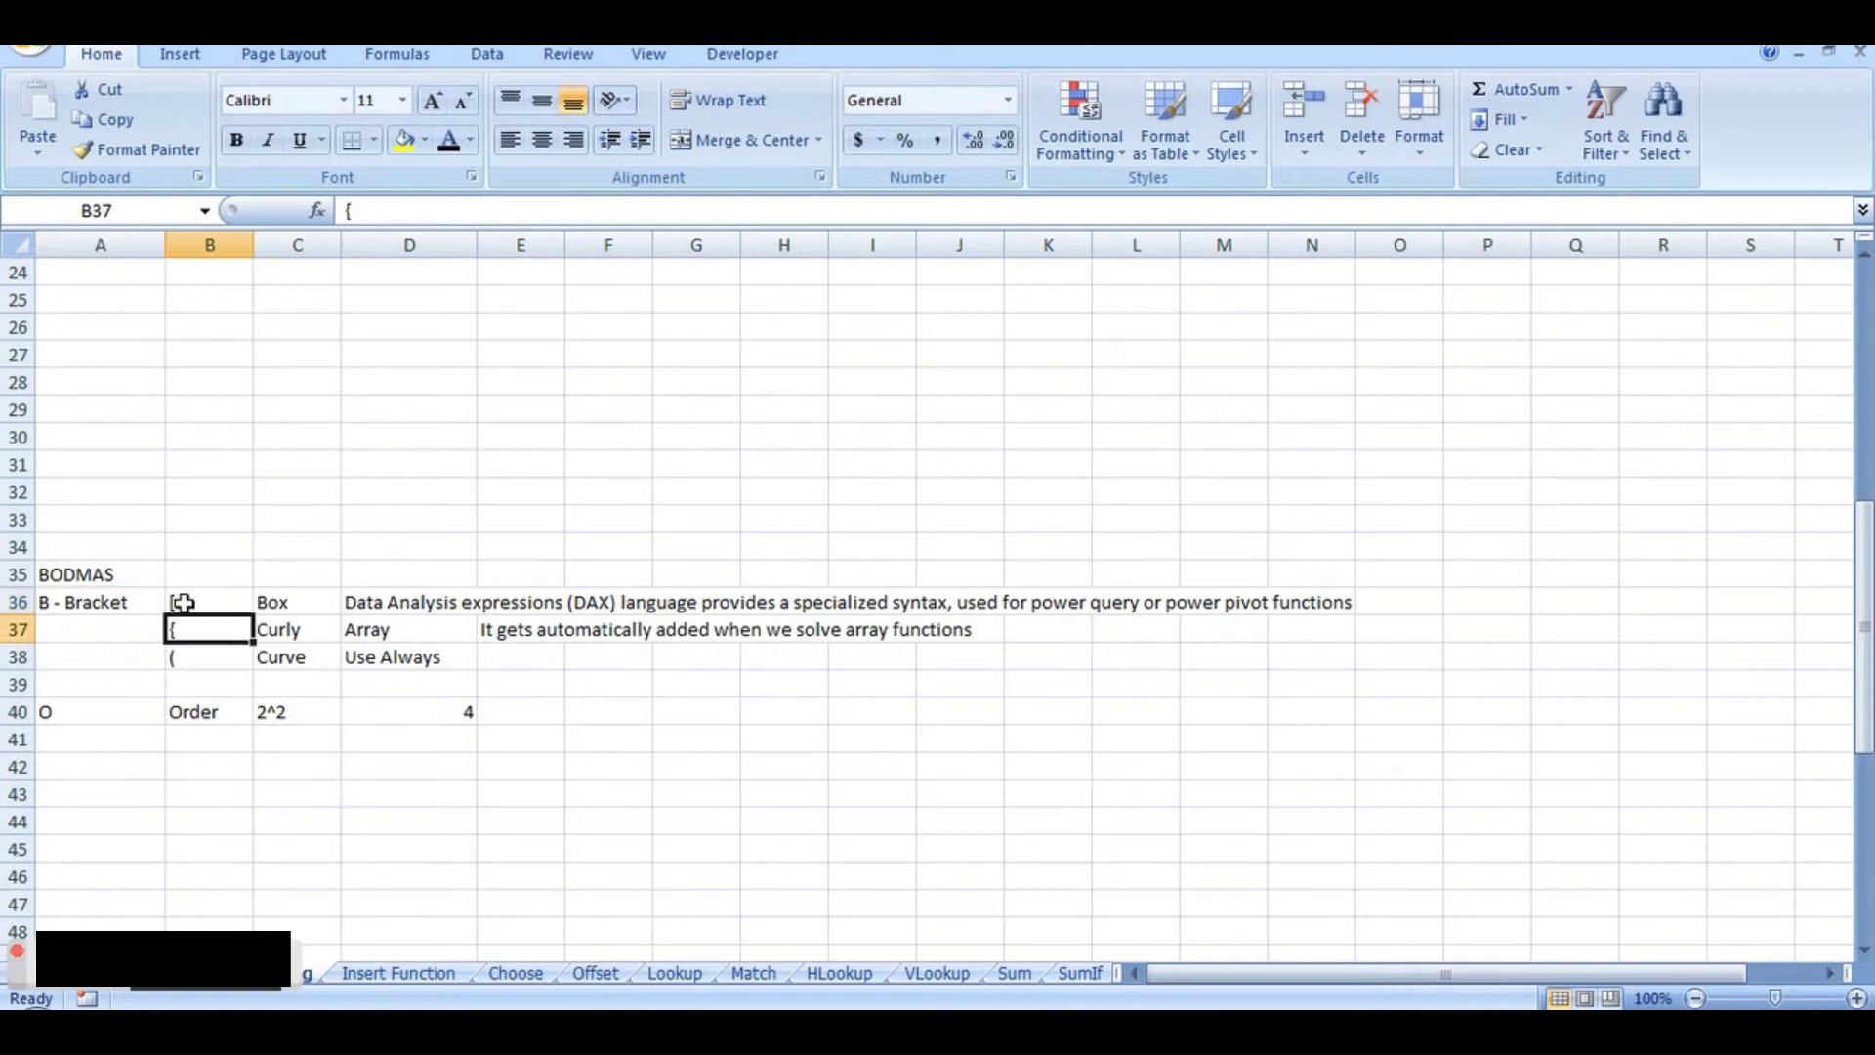
{"action": "left_click", "coordinate": [183, 601]}
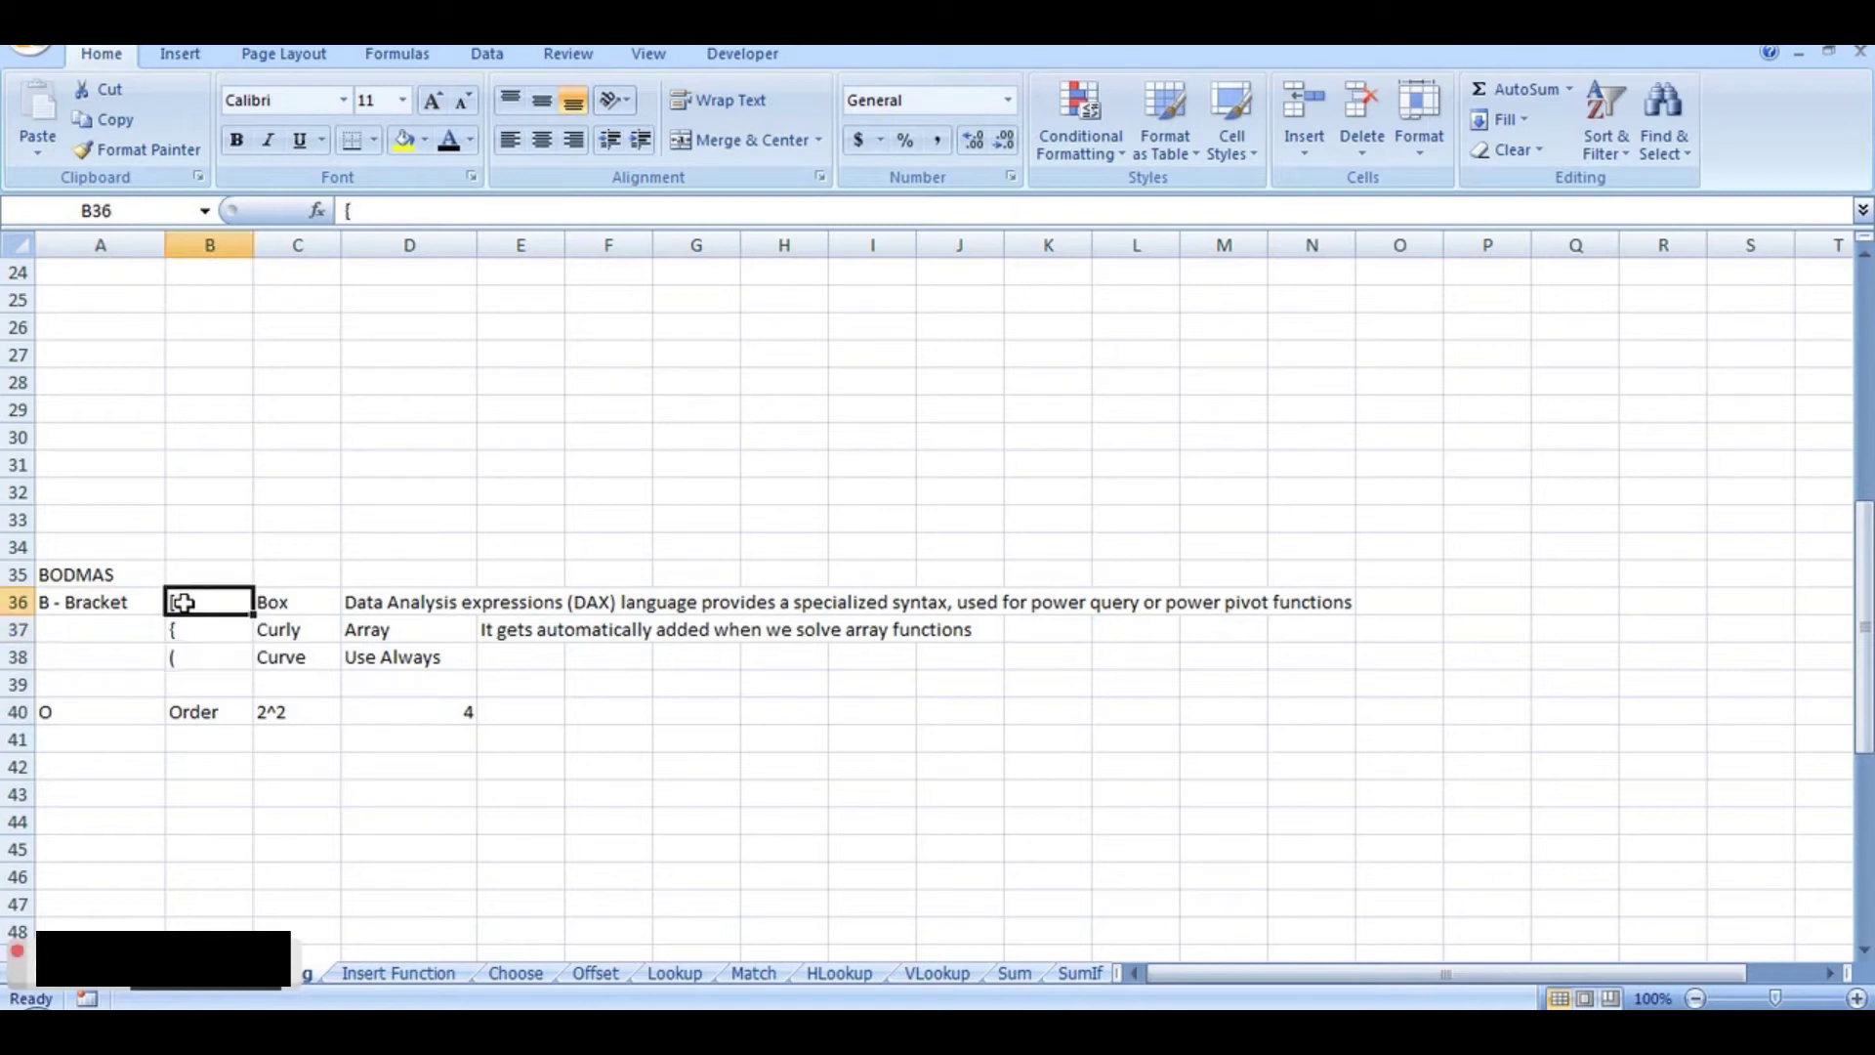
{"action": "left_click", "coordinate": [271, 605]}
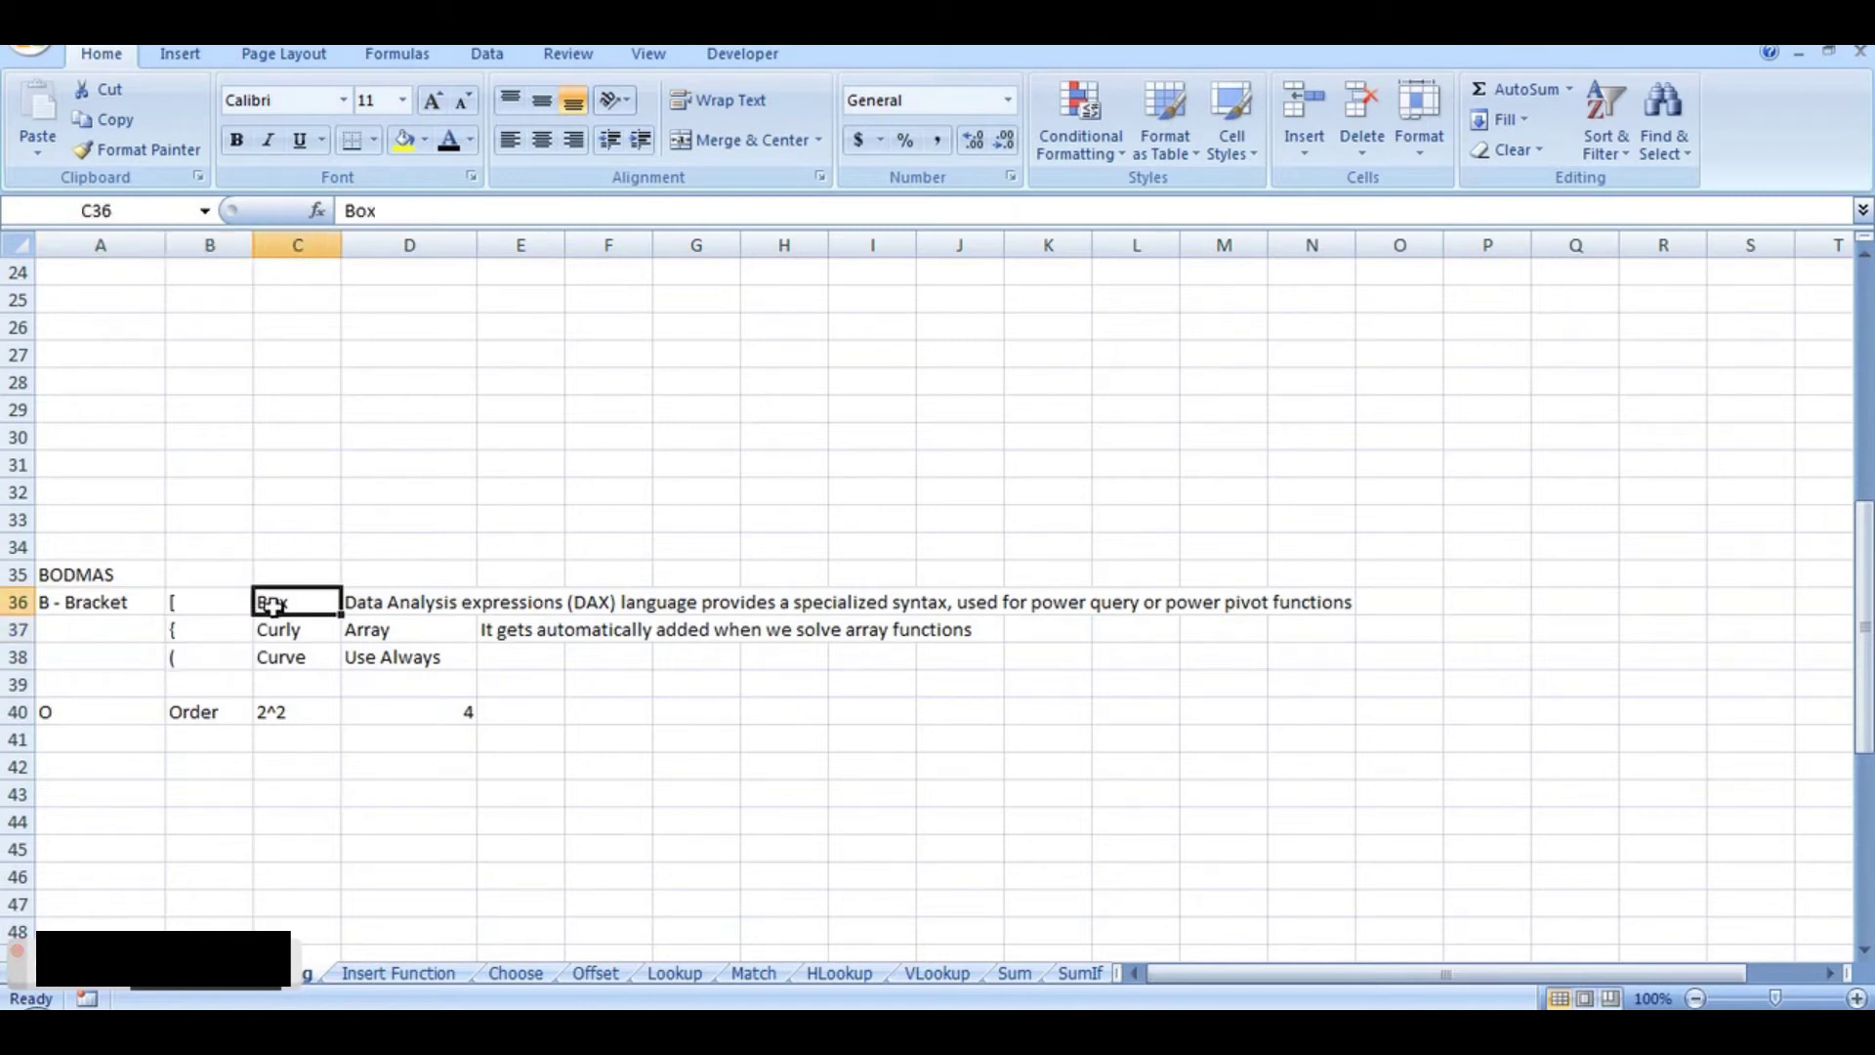
{"action": "left_click", "coordinate": [408, 601]}
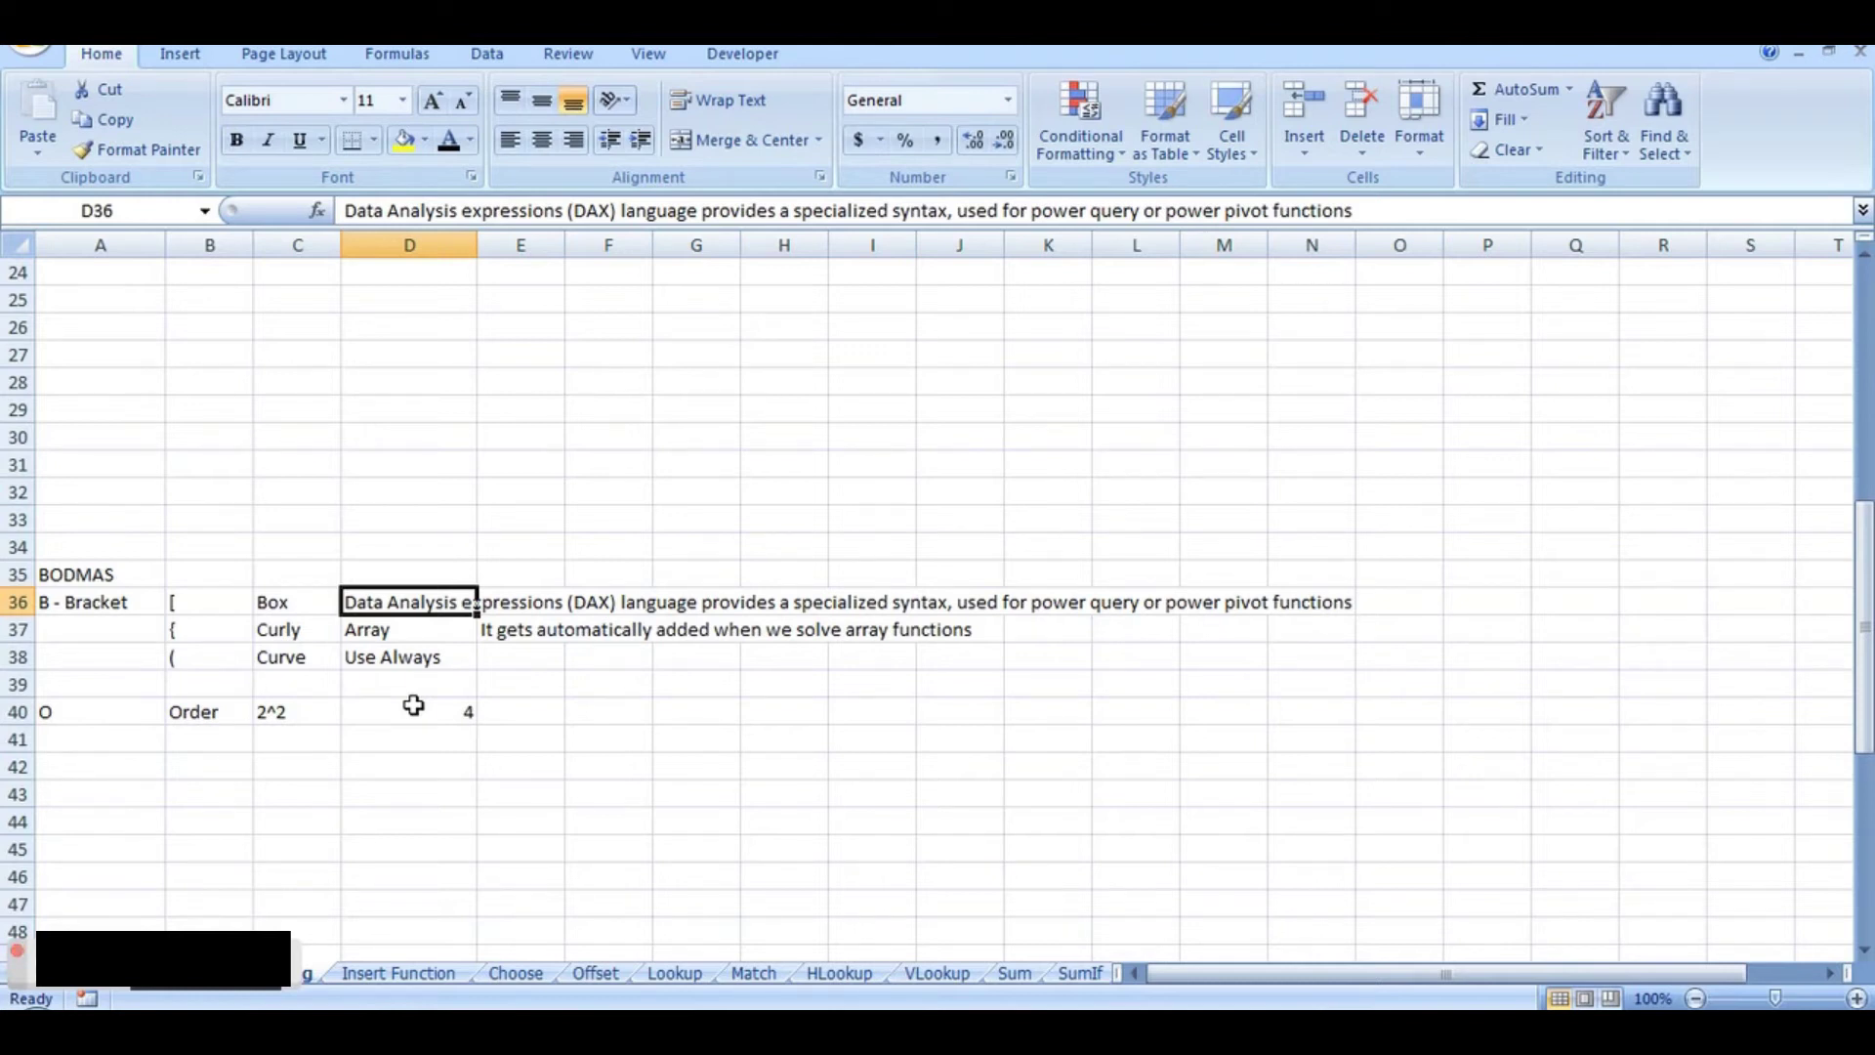
{"action": "left_click", "coordinate": [407, 634]}
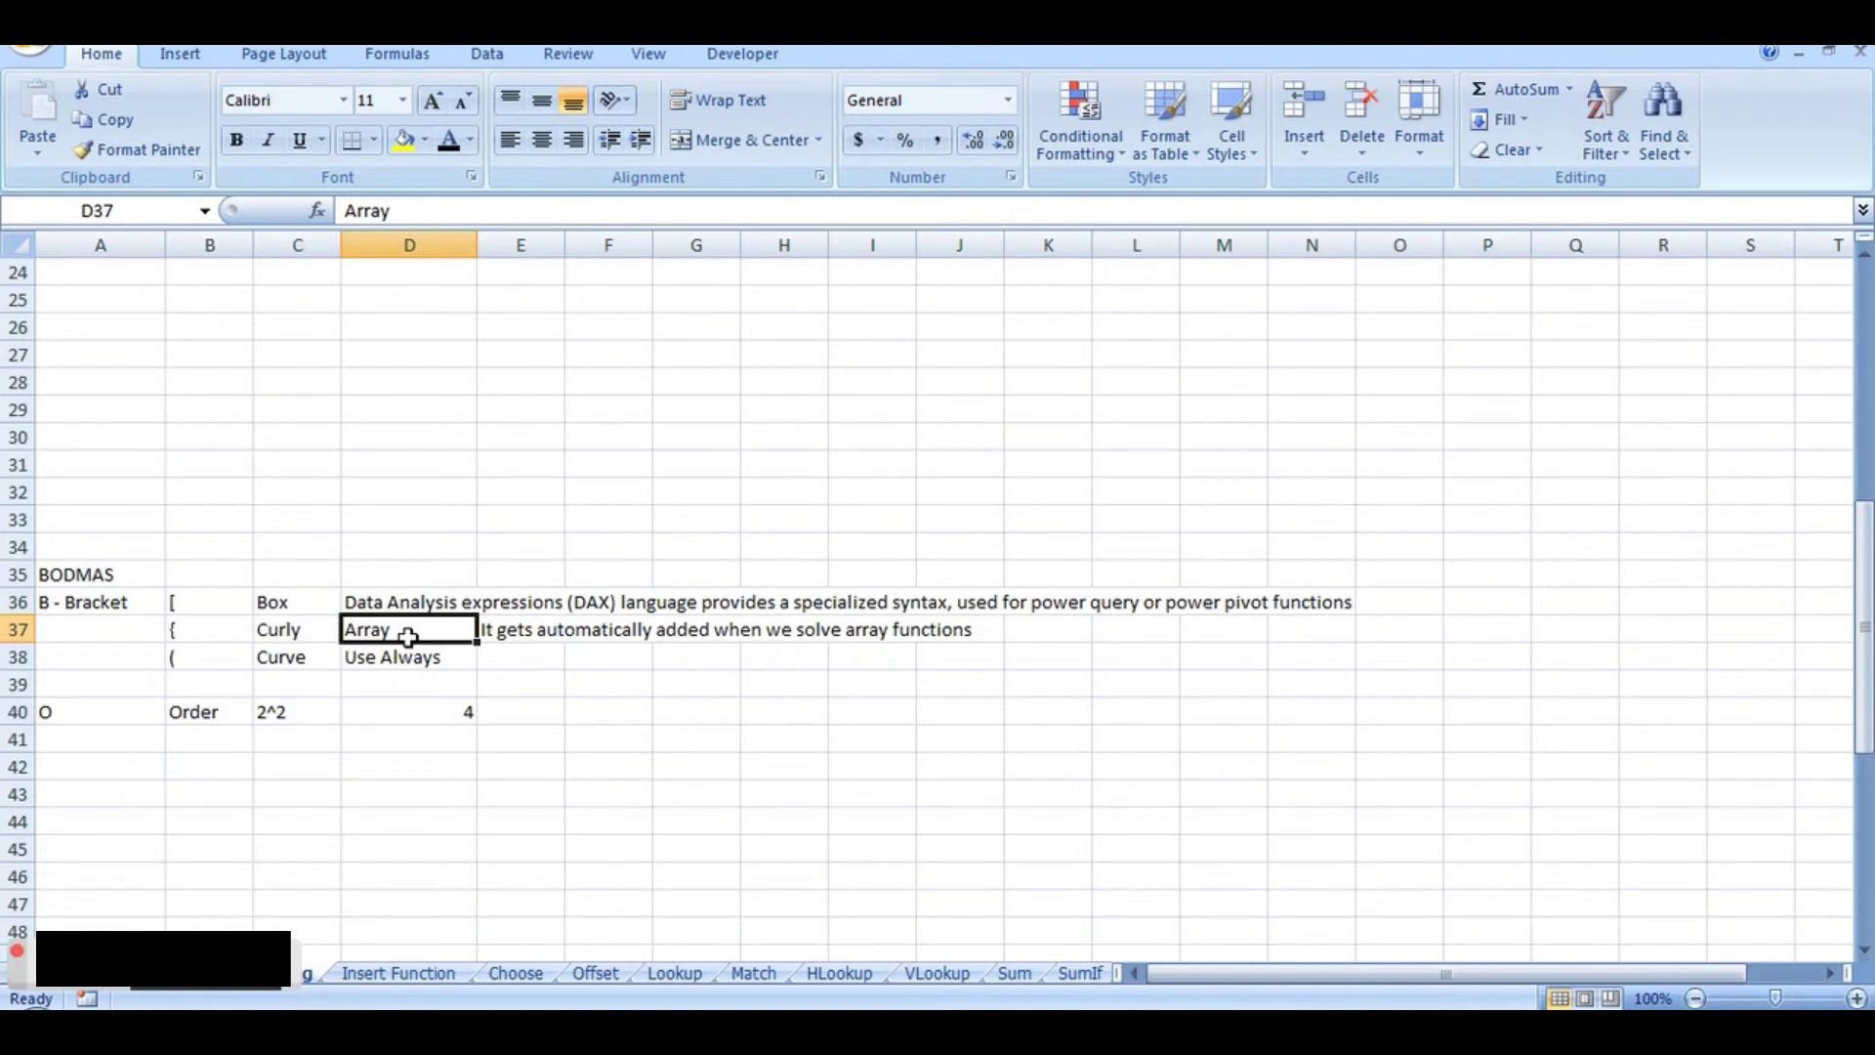
{"action": "left_click", "coordinate": [224, 662]}
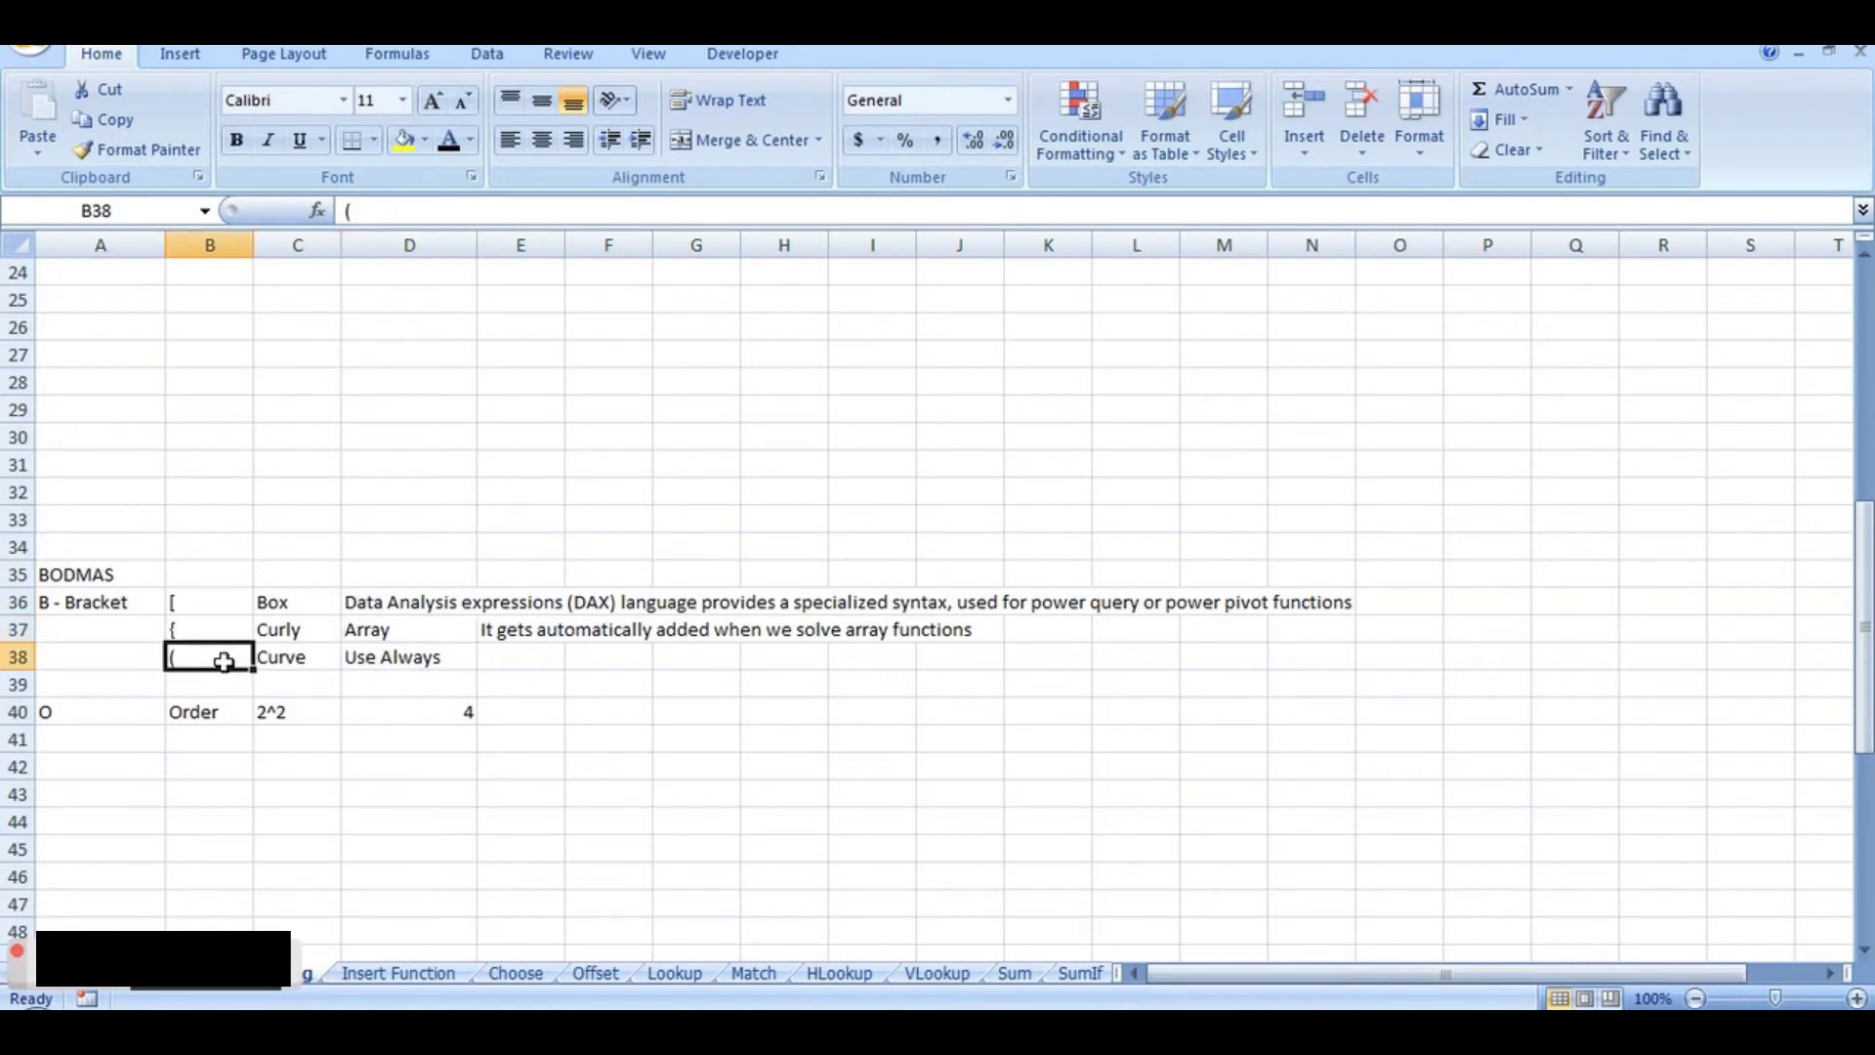
{"action": "left_click", "coordinate": [380, 650]}
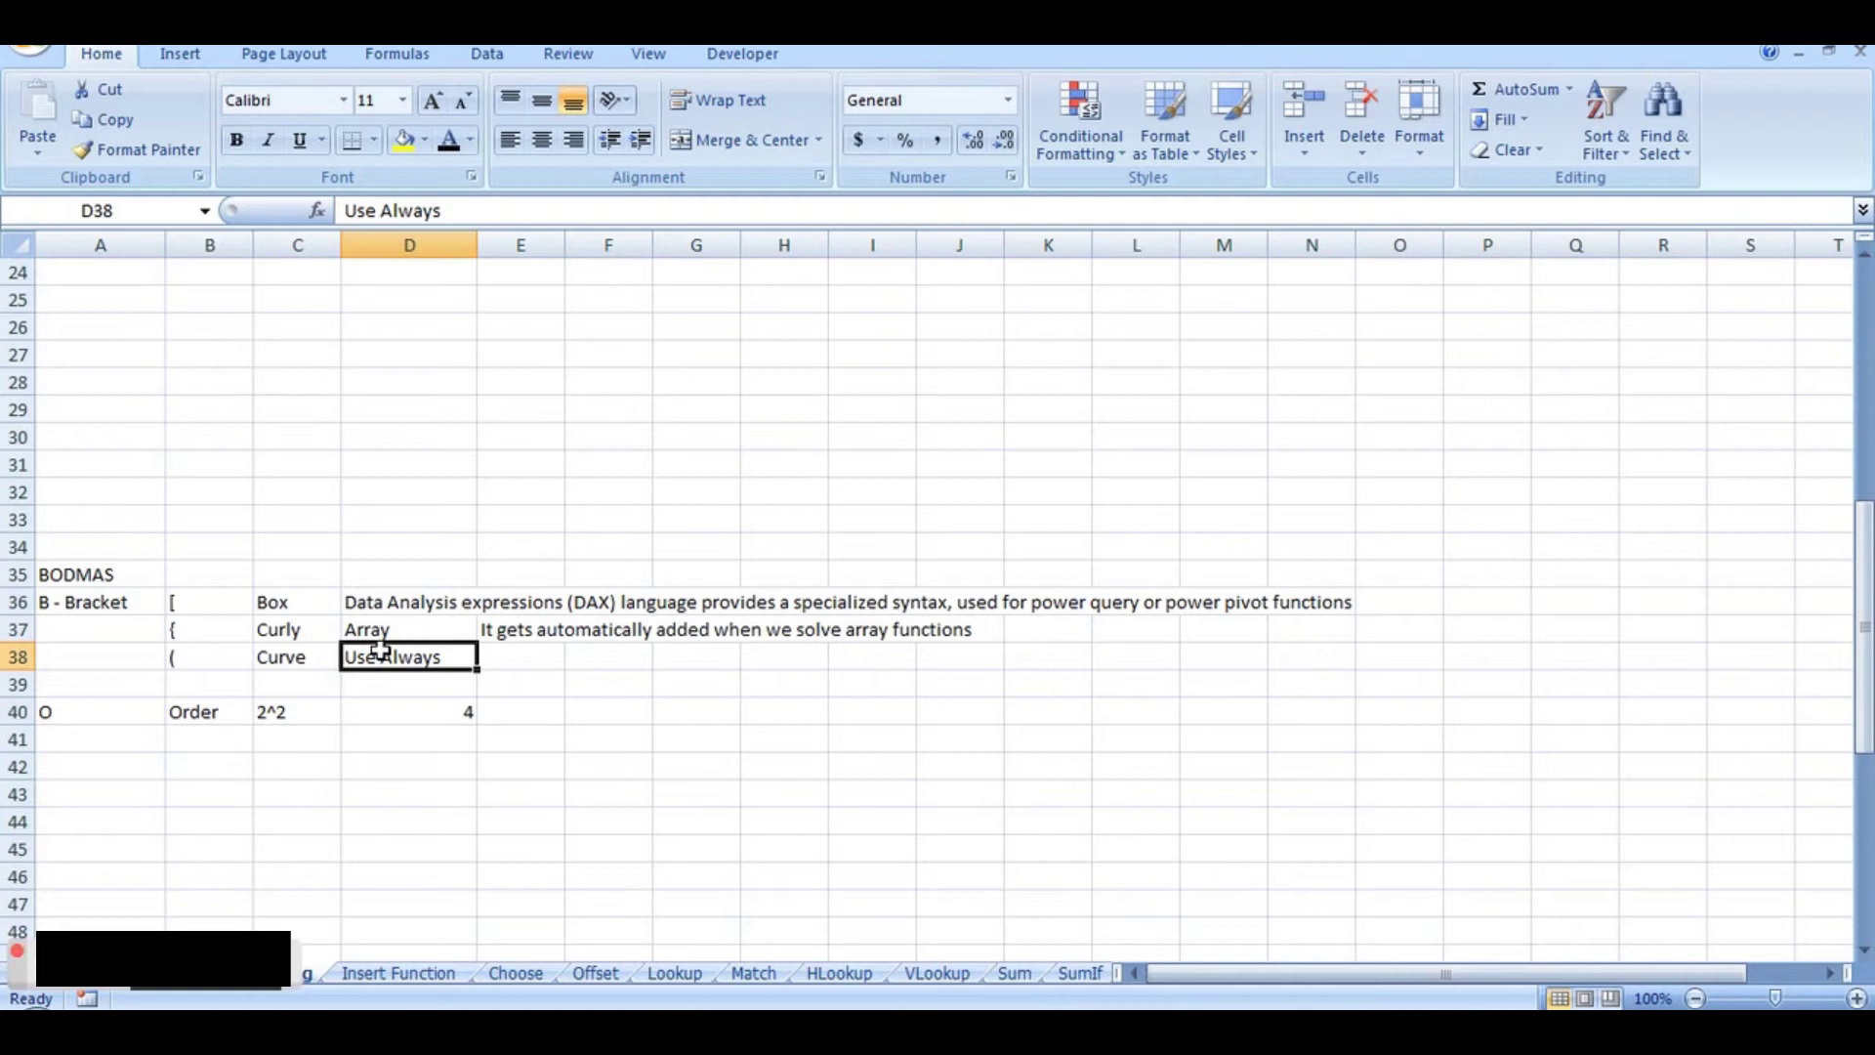
{"action": "left_click", "coordinate": [59, 714]}
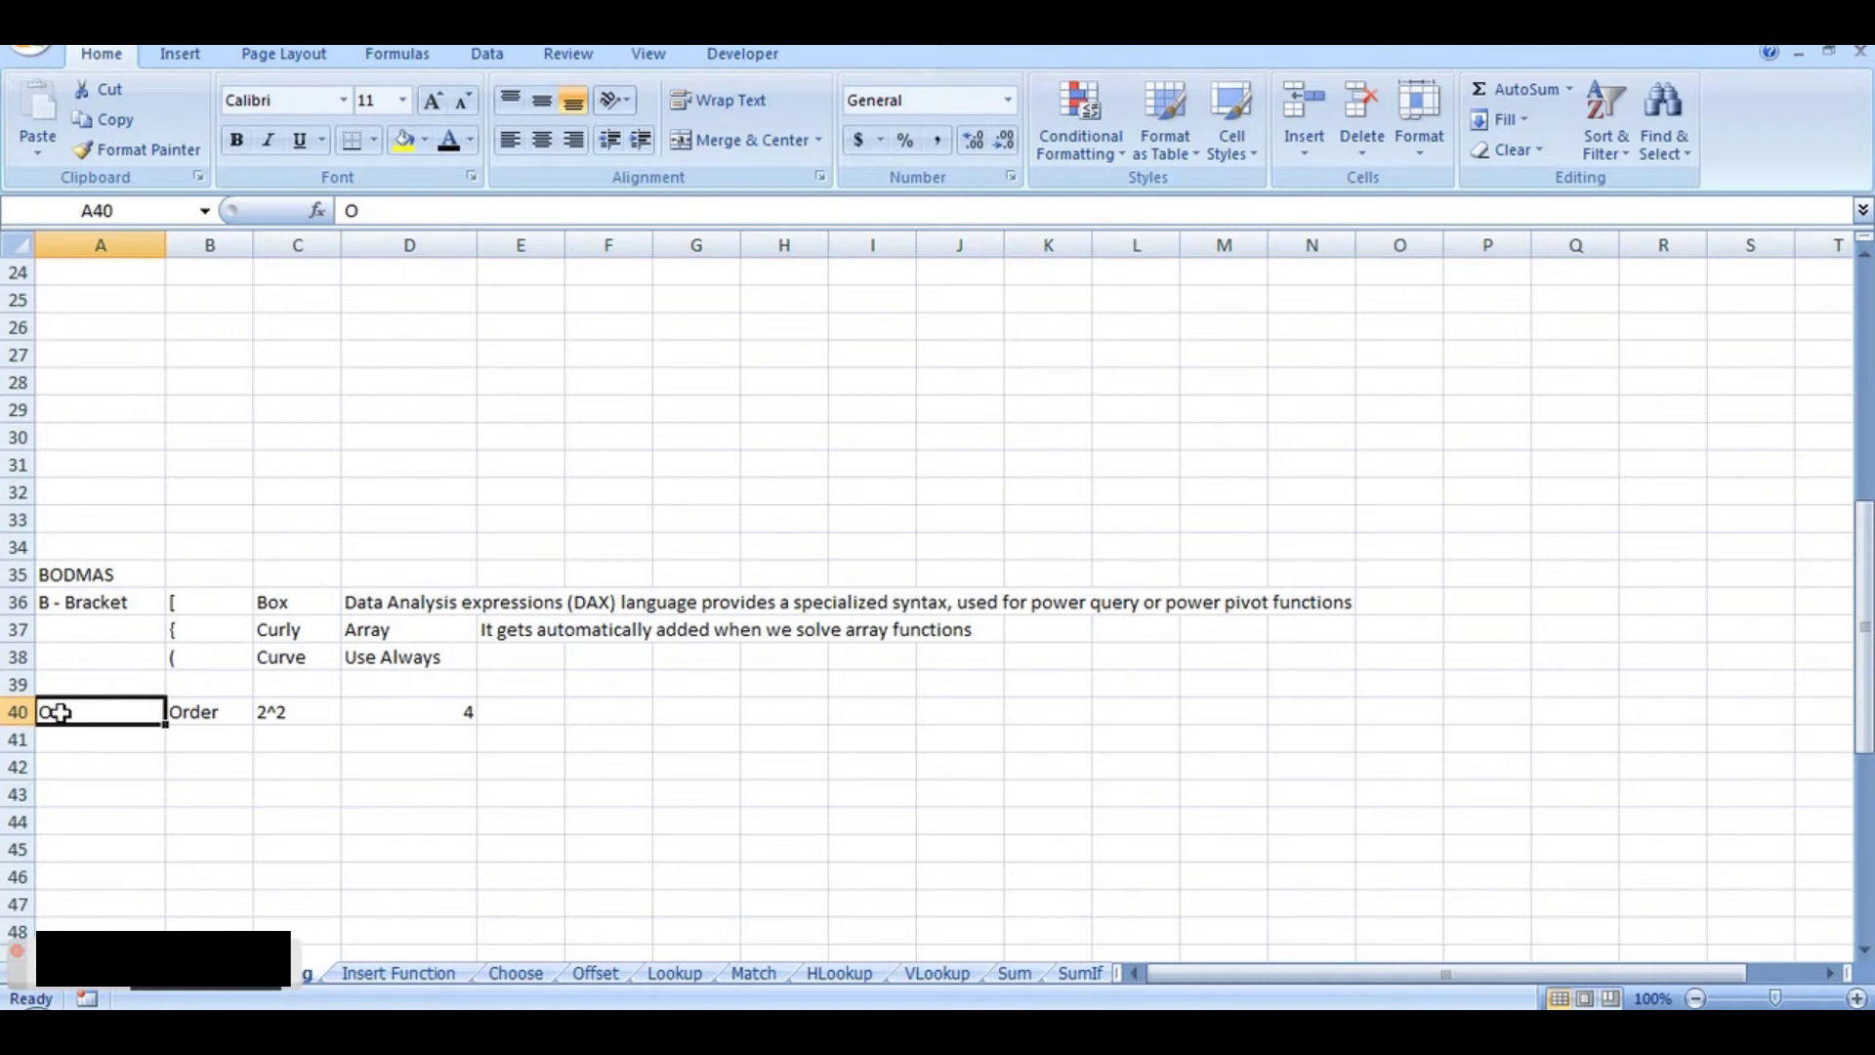
{"action": "left_click", "coordinate": [213, 721]}
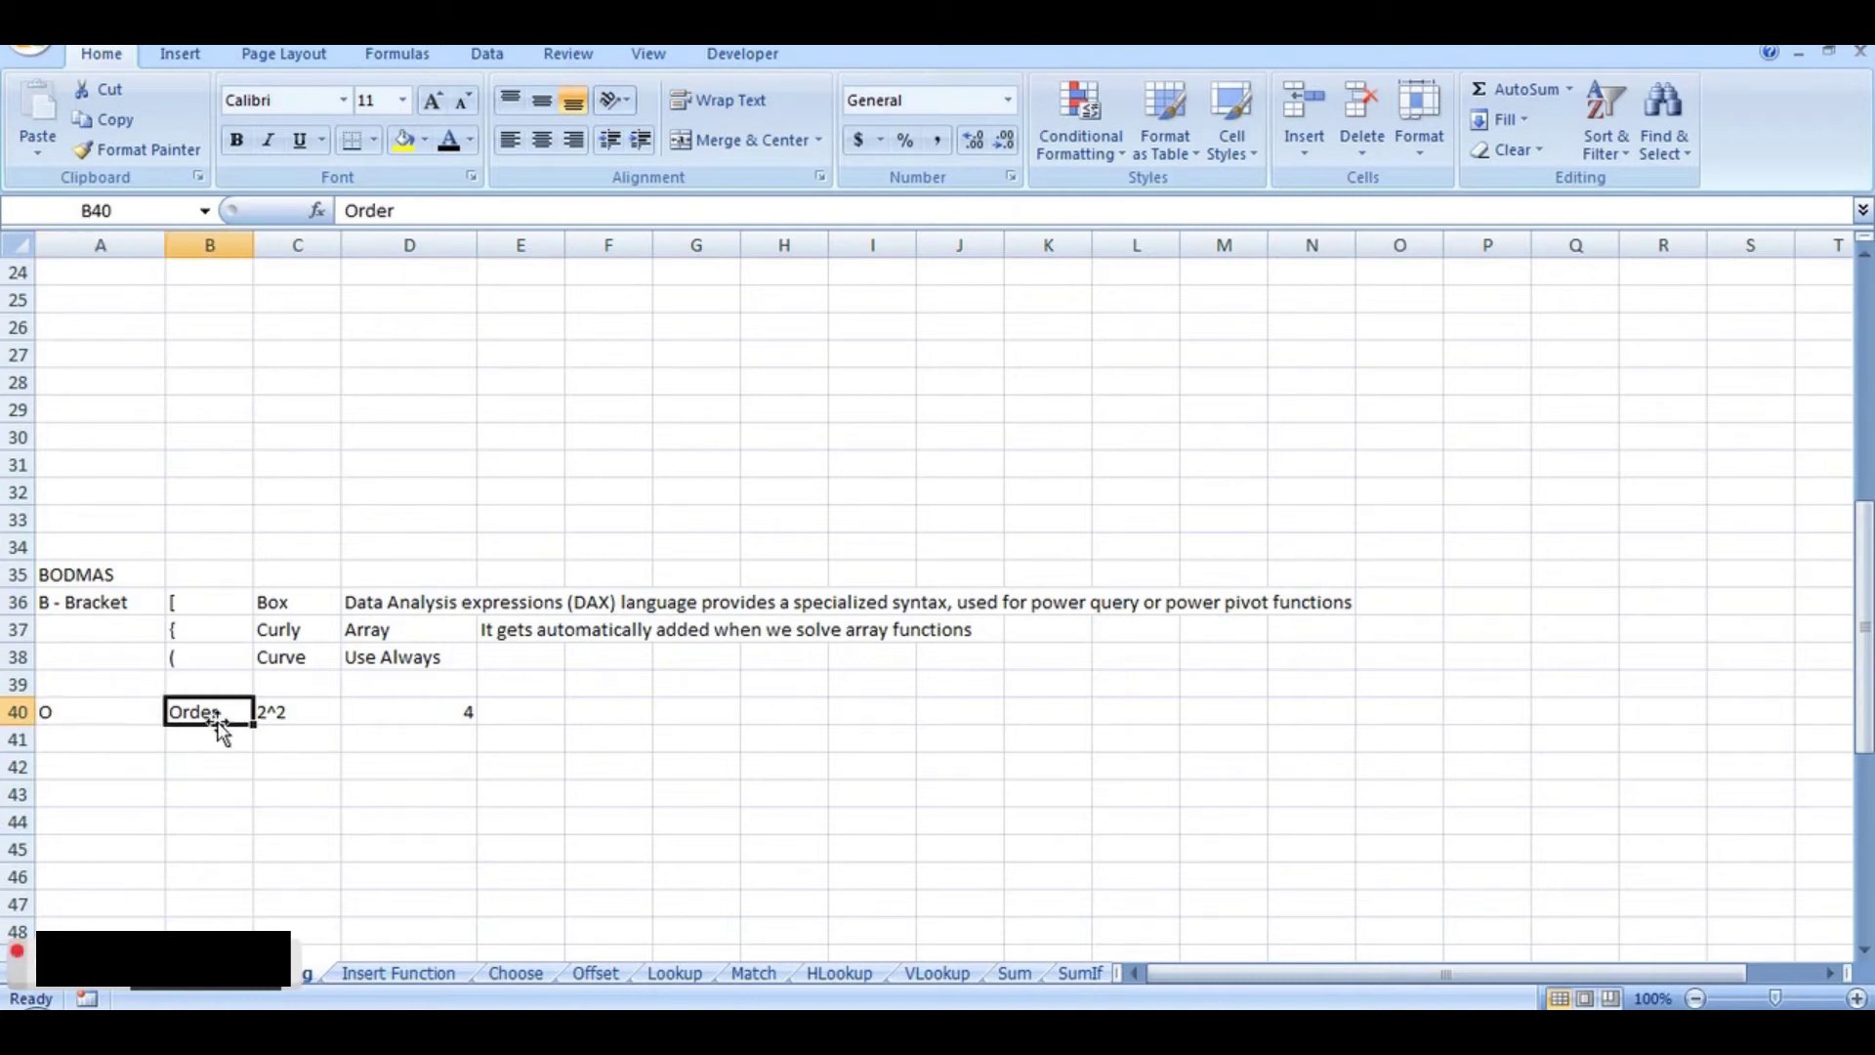
{"action": "left_click", "coordinate": [279, 711]}
Step: Enter 2^2 in cell C41 without an equals sign, below the existing Order example
{"action": "left_click", "coordinate": [281, 740]}
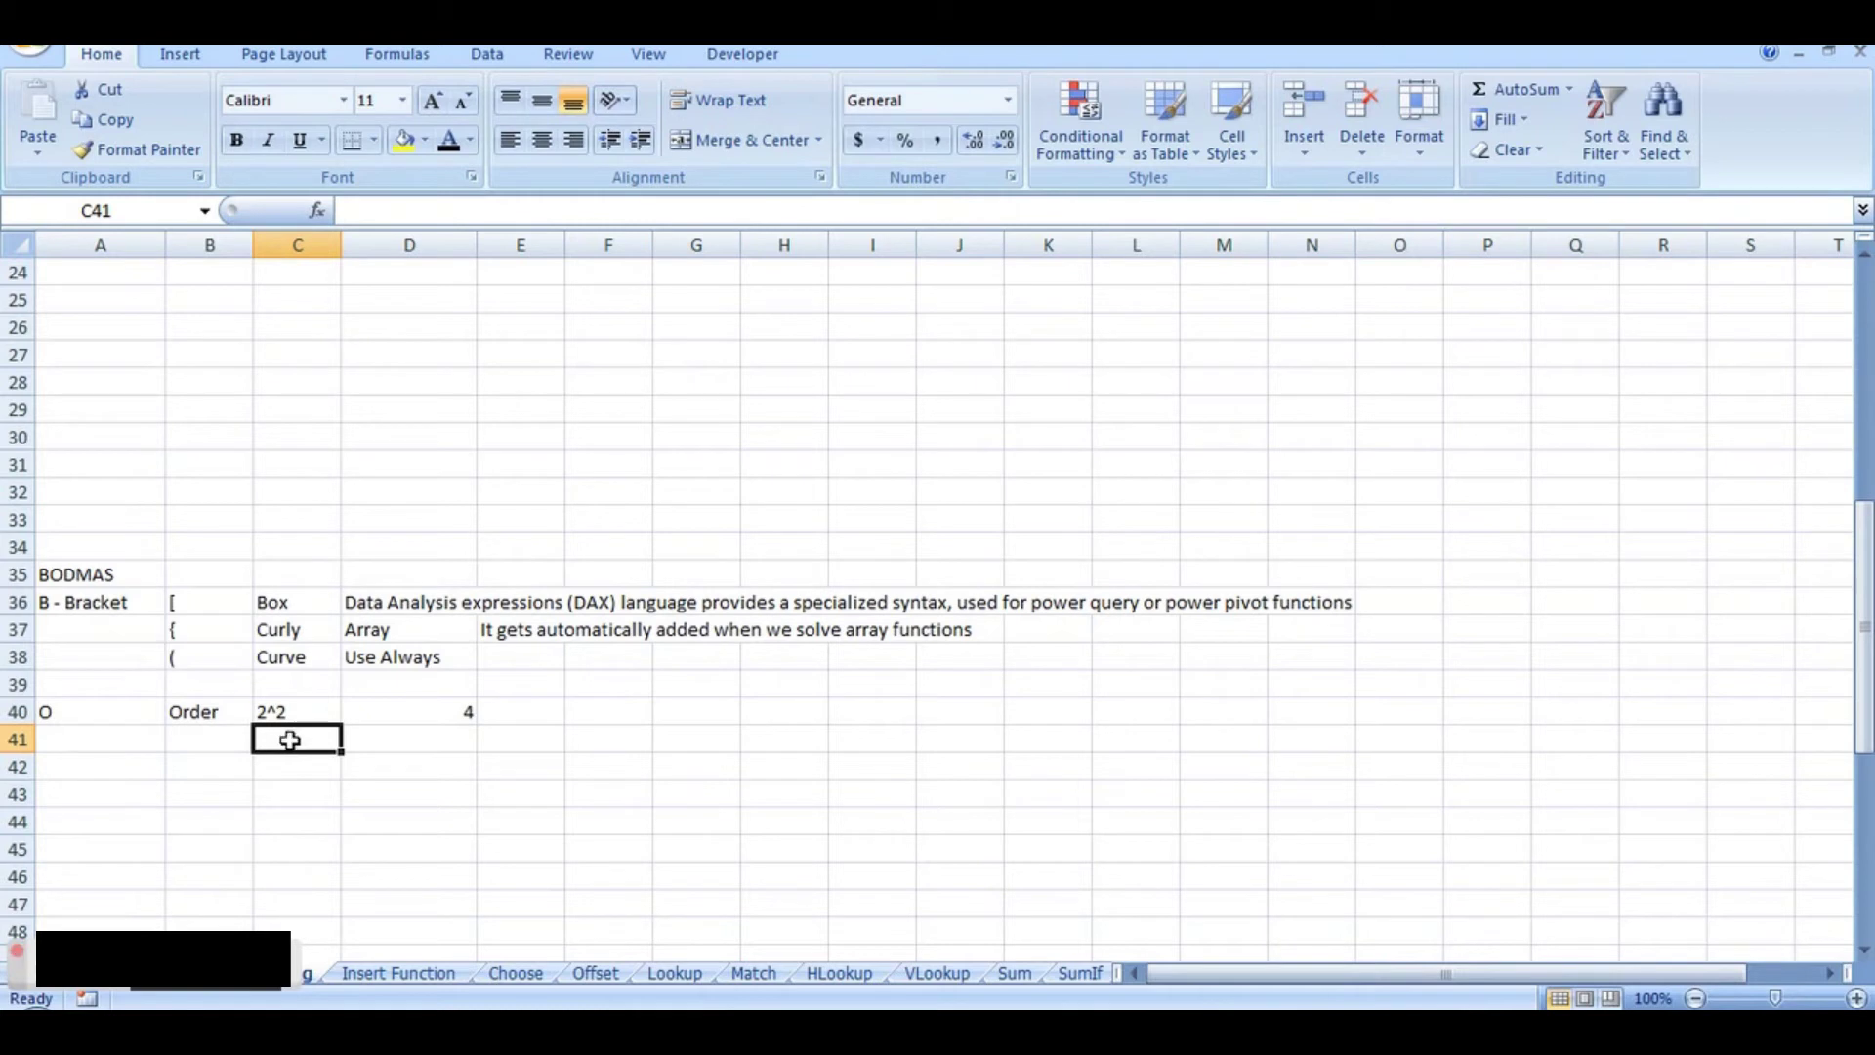
{"action": "double_click", "coordinate": [290, 740]}
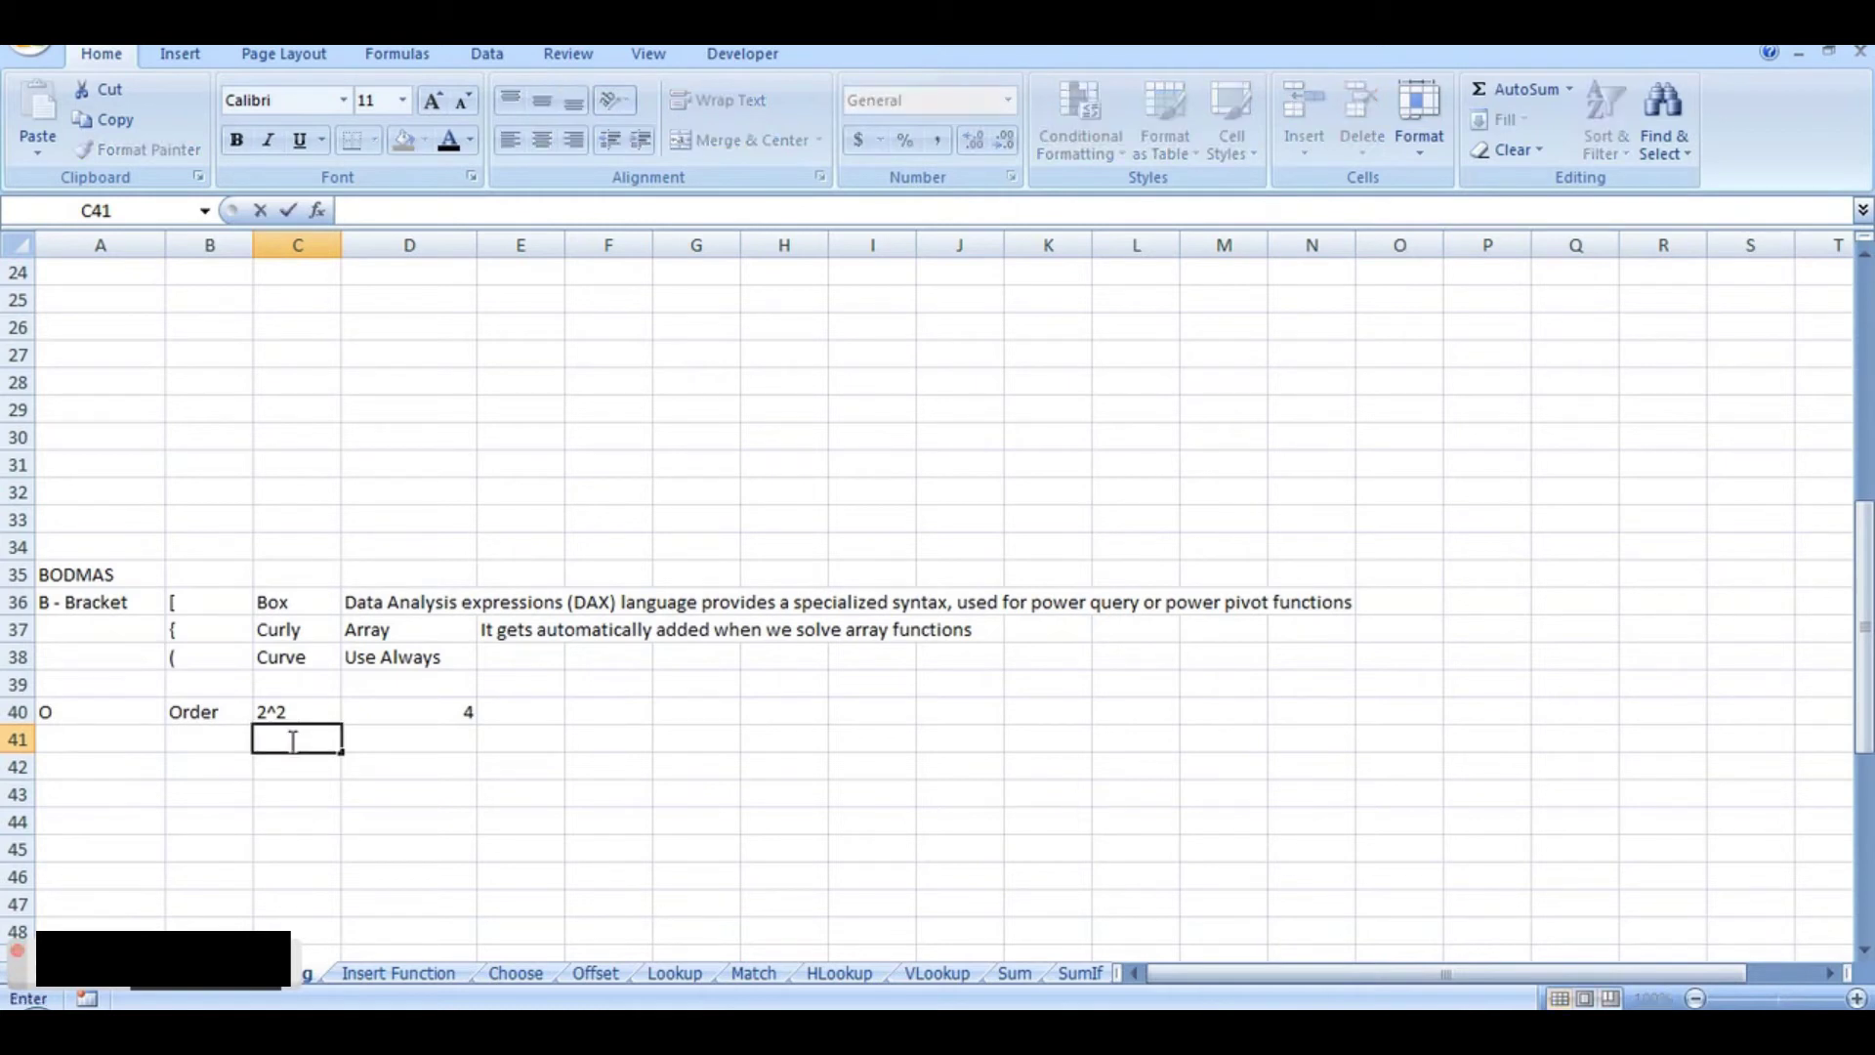
{"action": "type", "text": "2"}
{"action": "type", "text": "^2"}
{"action": "left_click", "coordinate": [363, 739]}
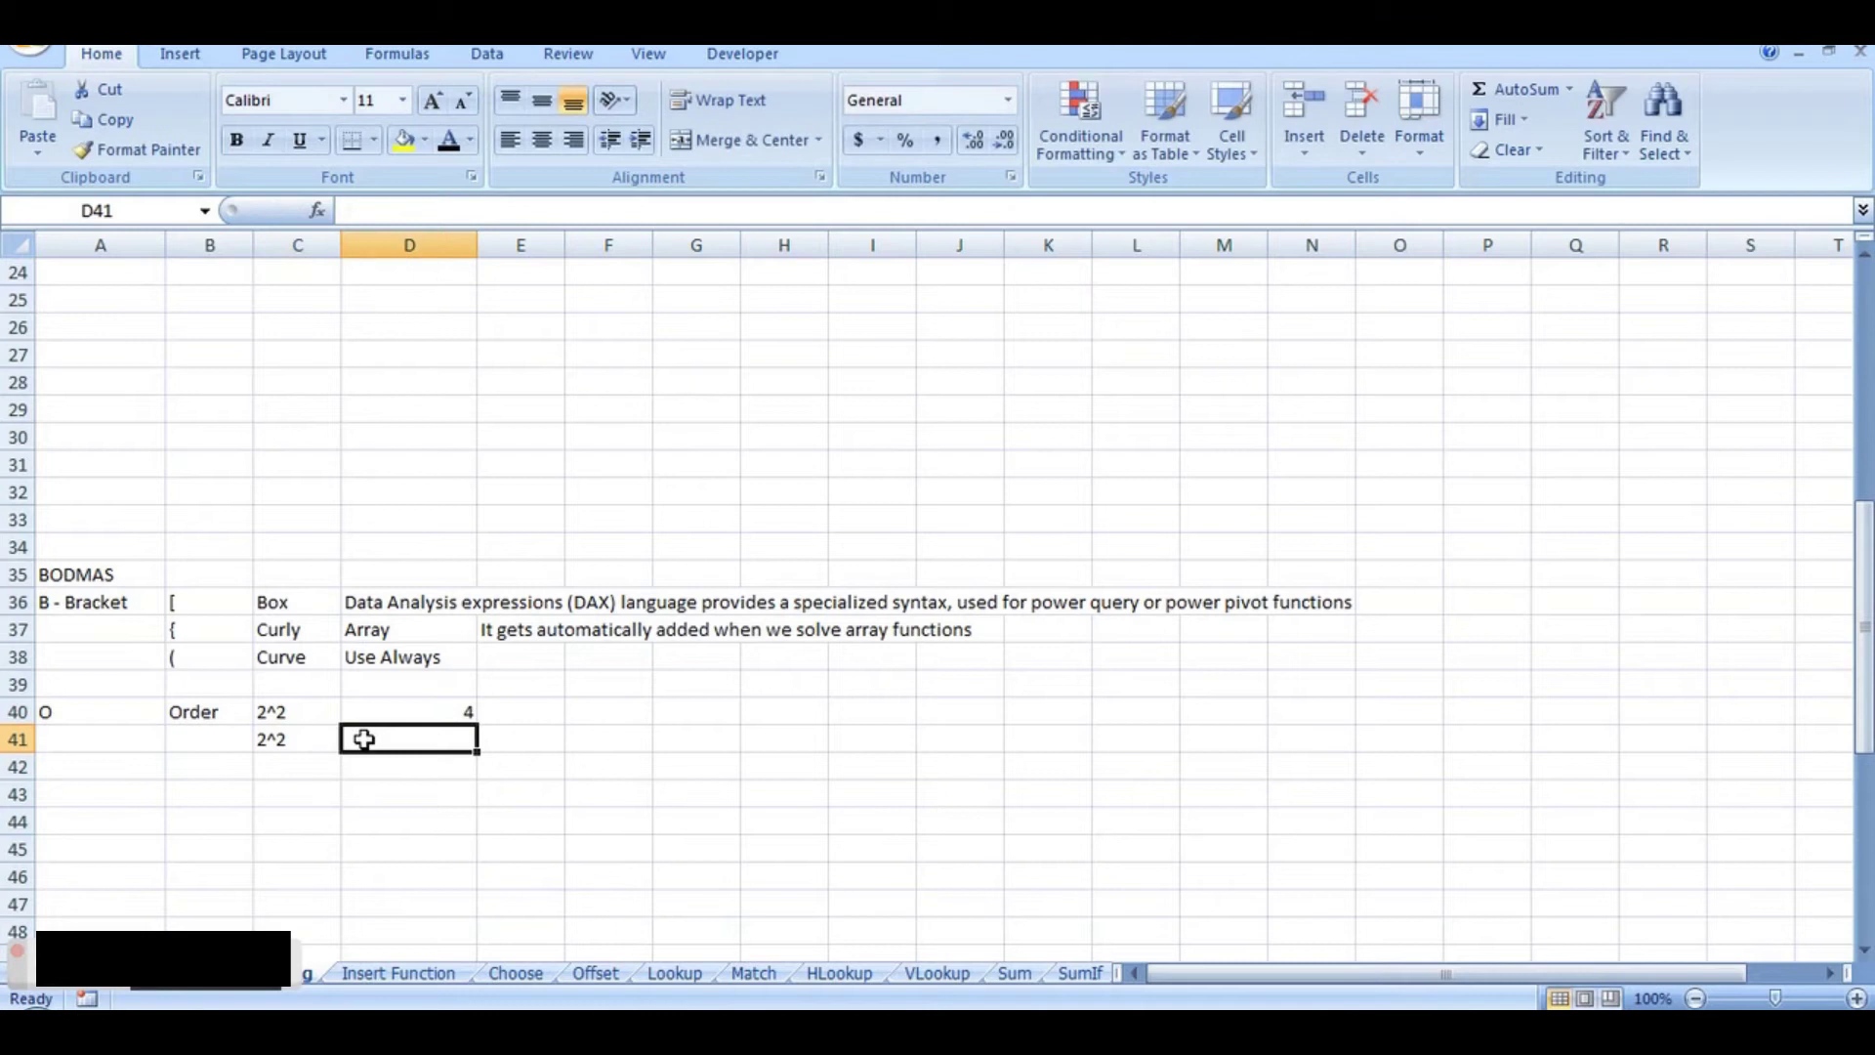
Step: Turn the text 2^2 in cell C41 into a formula by adding an equals sign in front: =2^2
{"action": "left_click", "coordinate": [281, 740]}
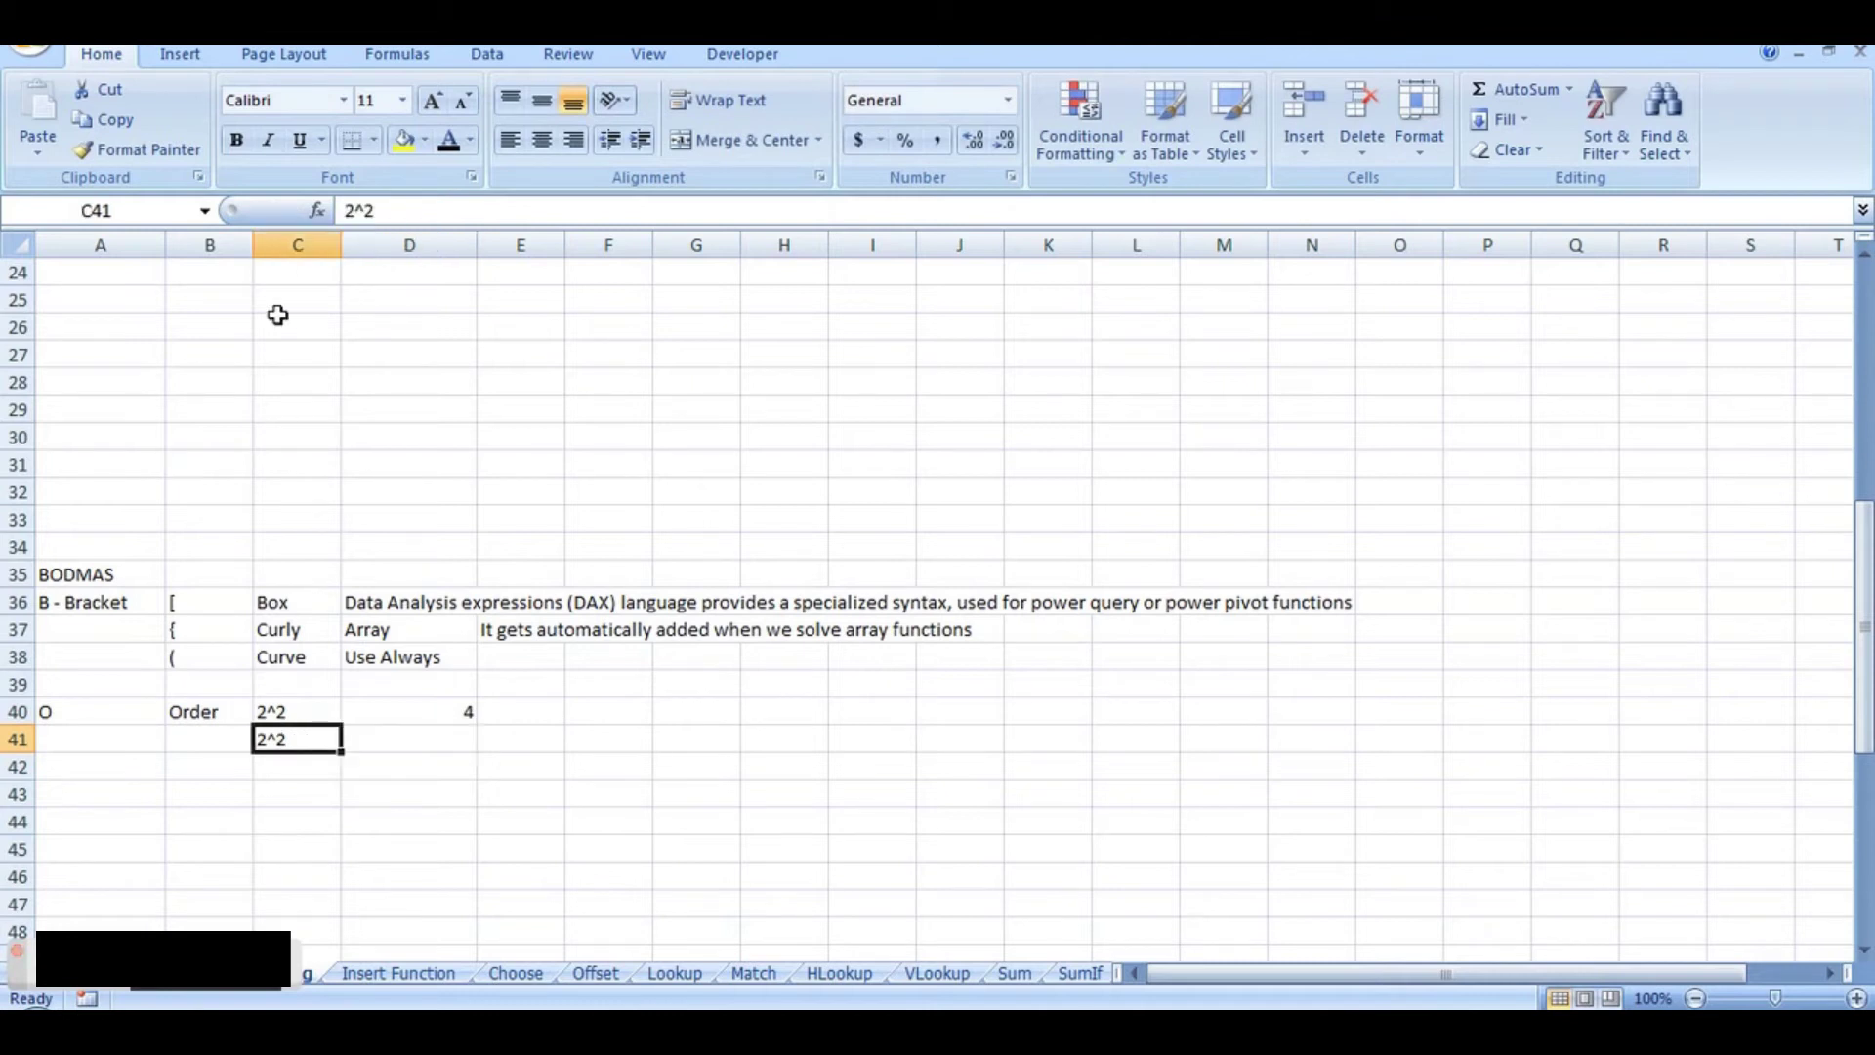
{"action": "left_click", "coordinate": [347, 210]}
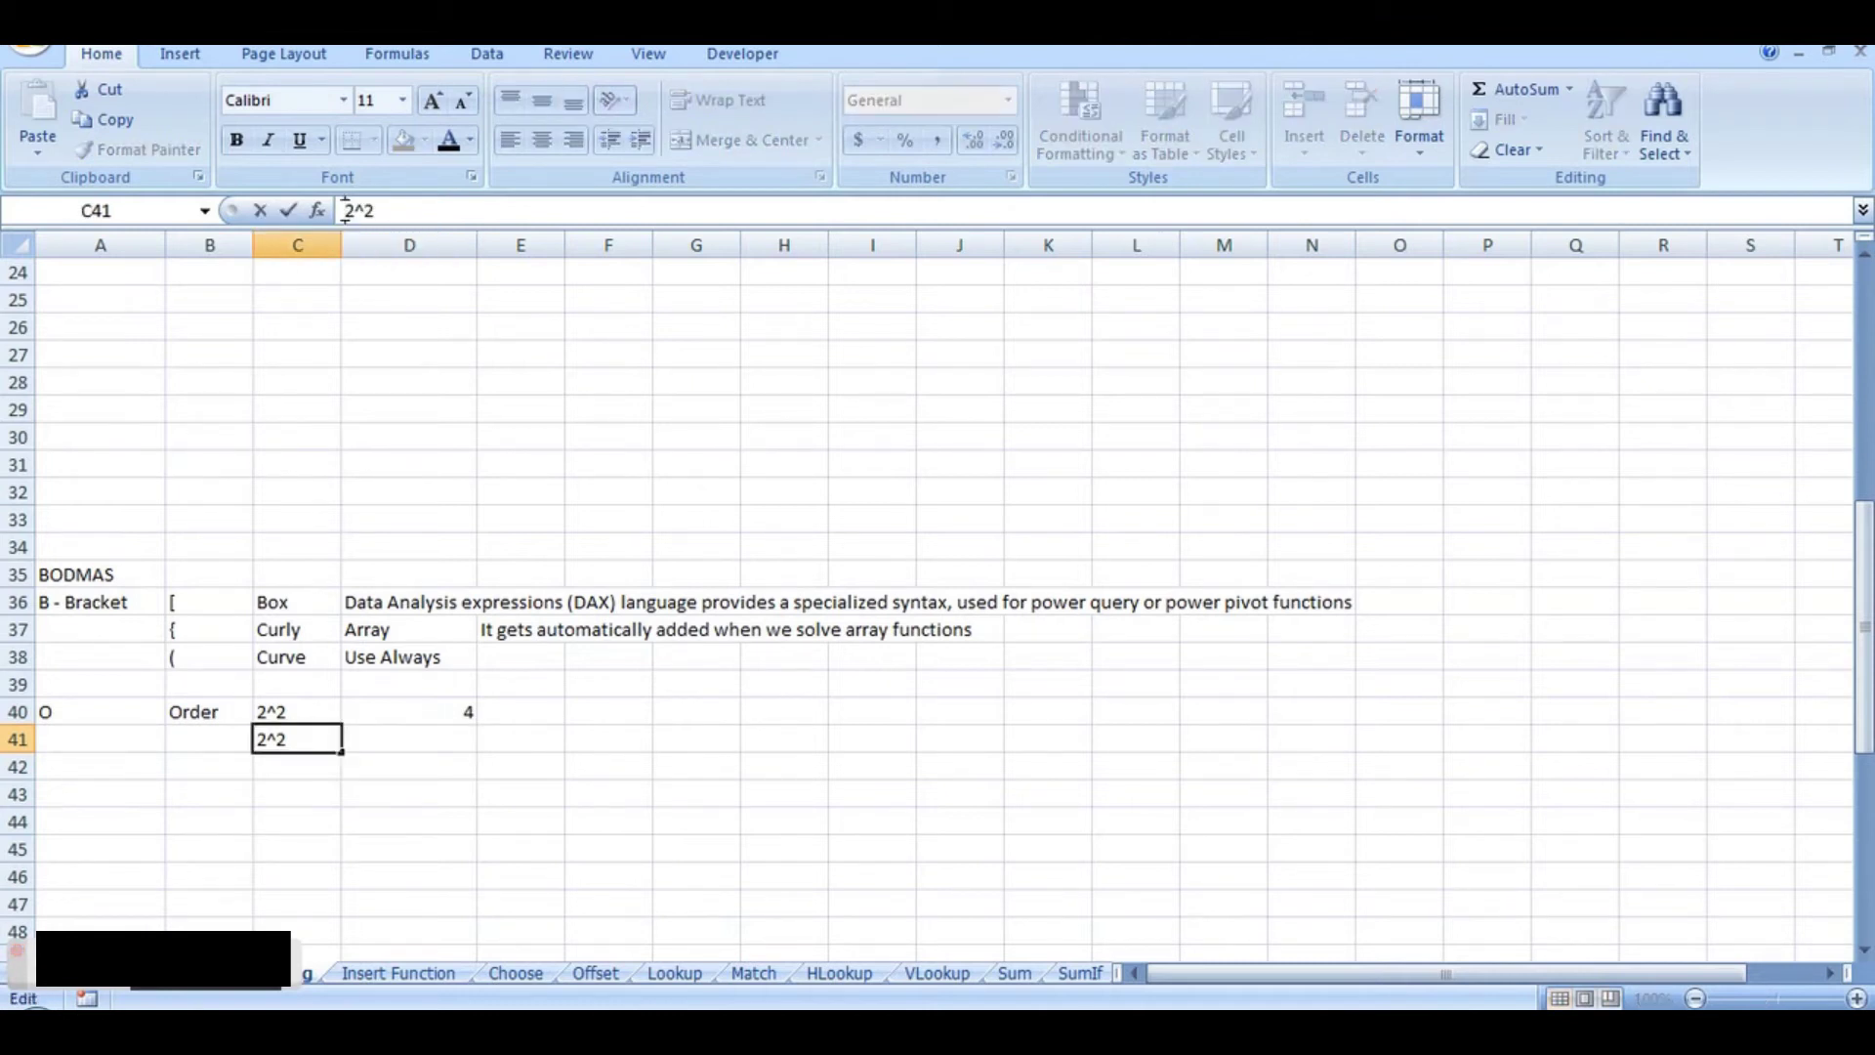
{"action": "type", "text": "="}
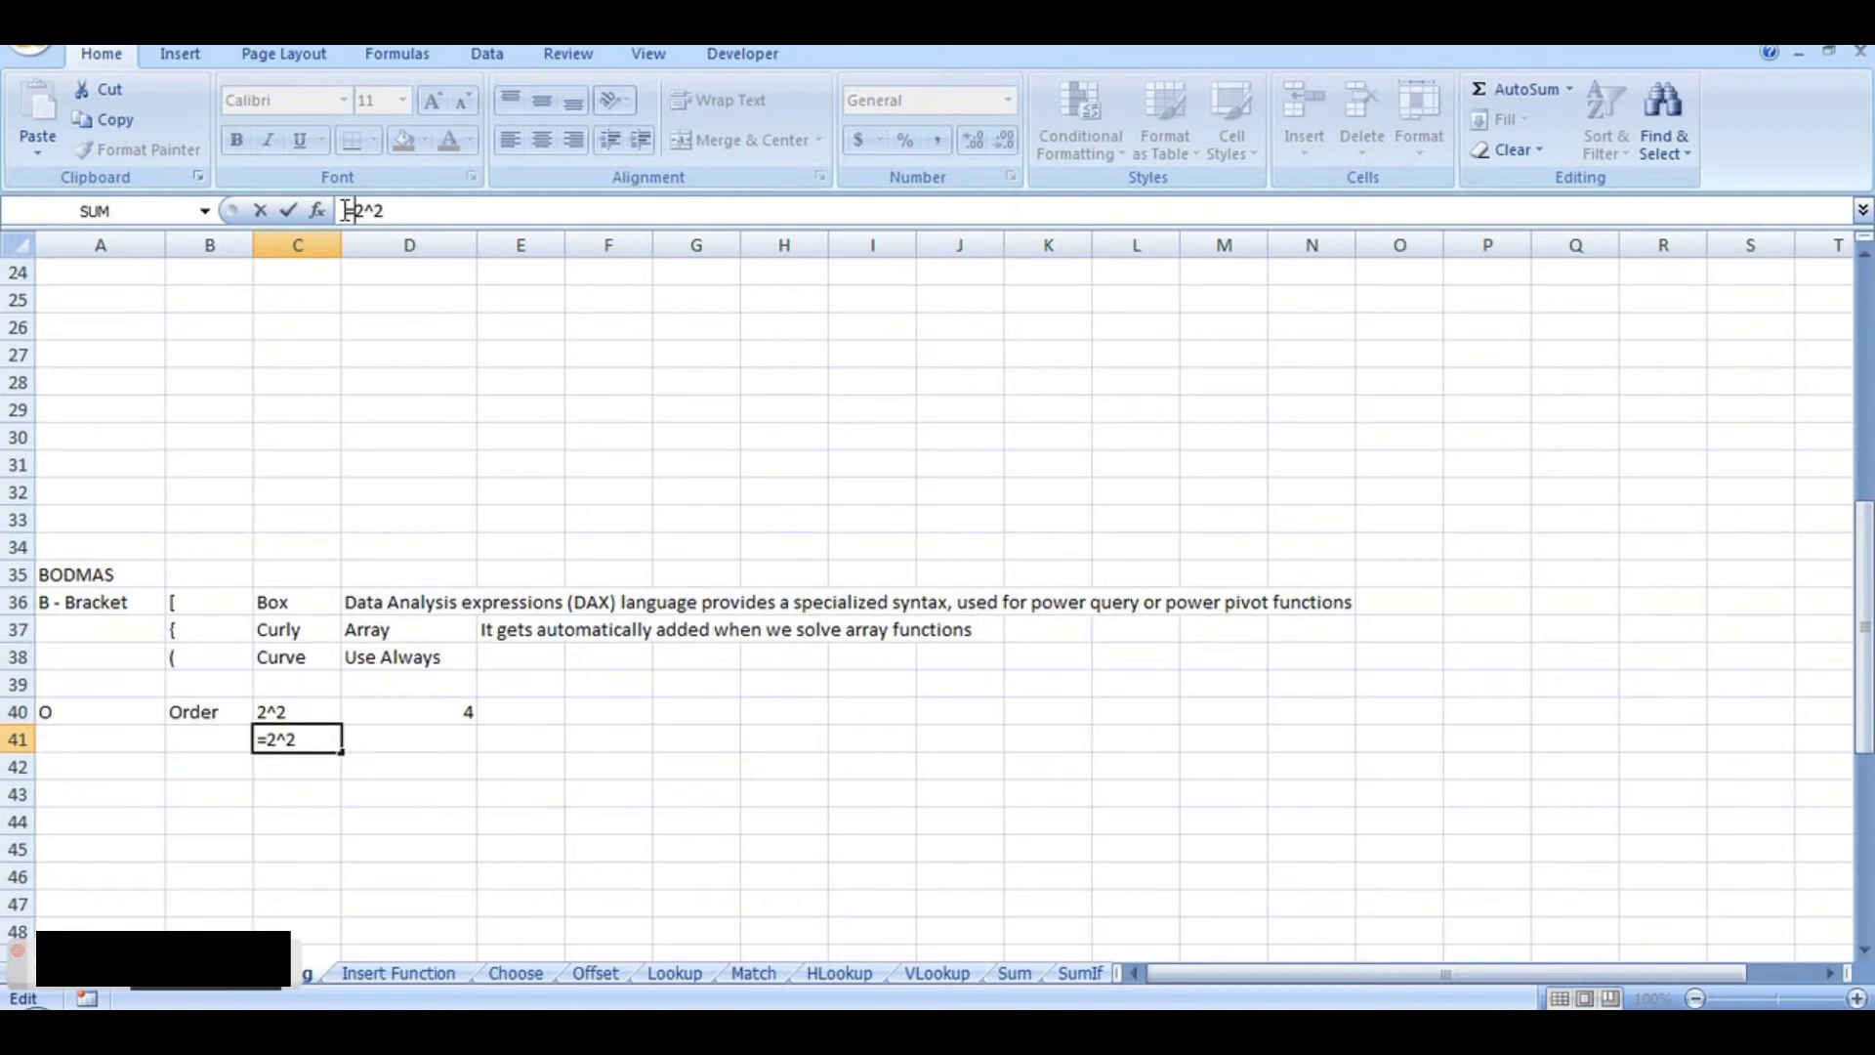
{"action": "key", "text": "Return"}
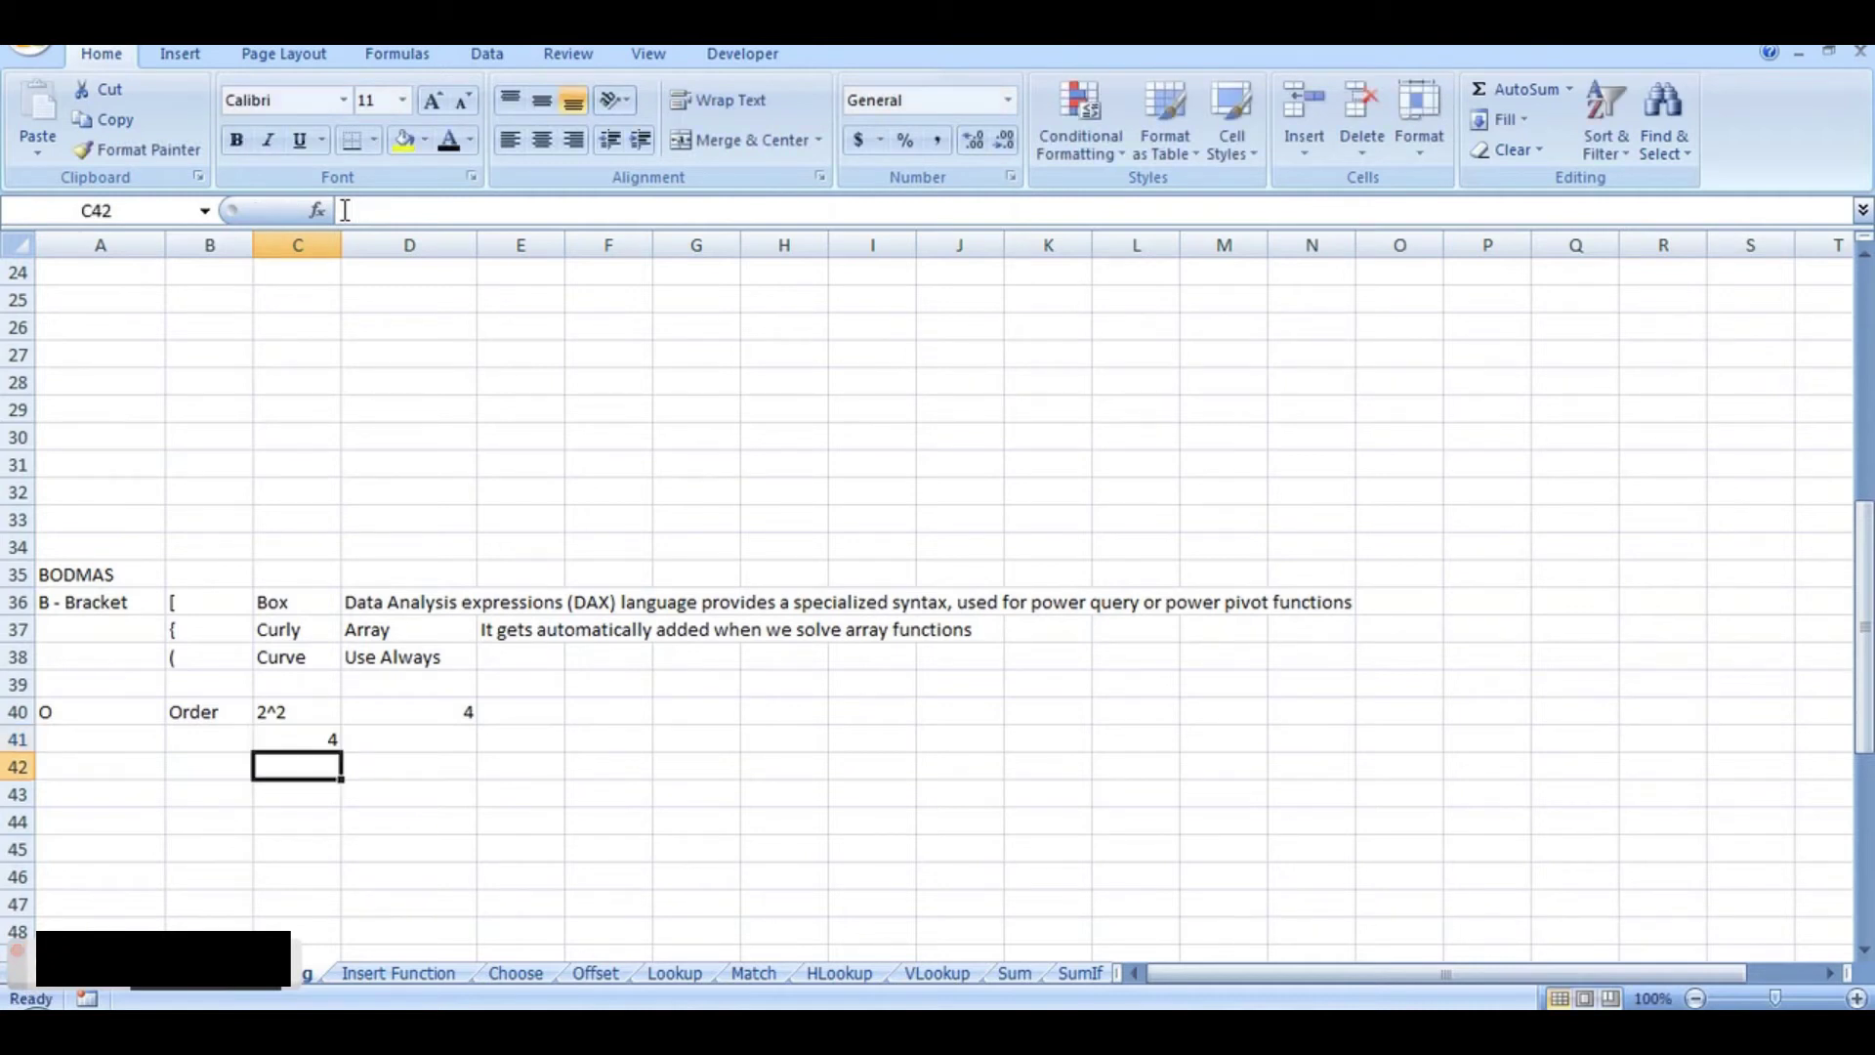
Step: Check the formula behind the result in cell C41, leaving its contents as they are
{"action": "left_click", "coordinate": [327, 732]}
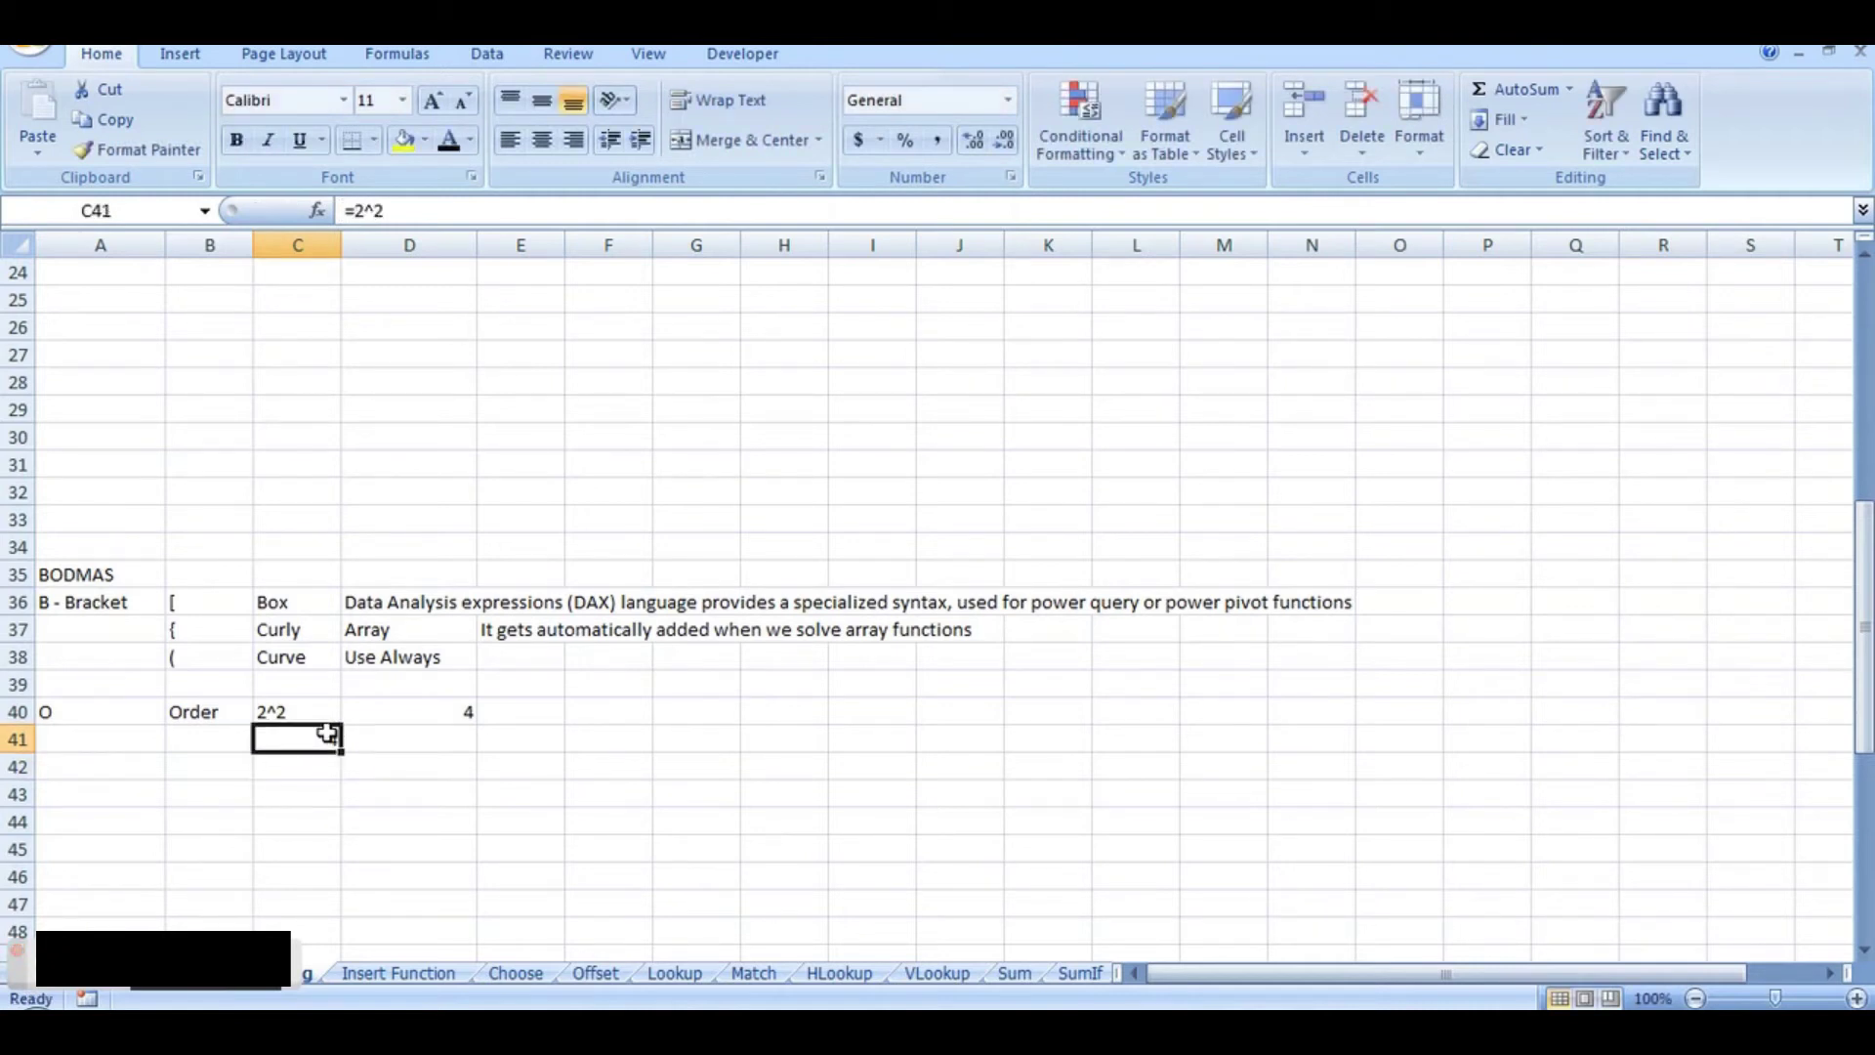
{"action": "left_click_drag", "start_coordinate": [402, 215], "coordinate": [340, 212]}
{"action": "left_click", "coordinate": [377, 769]}
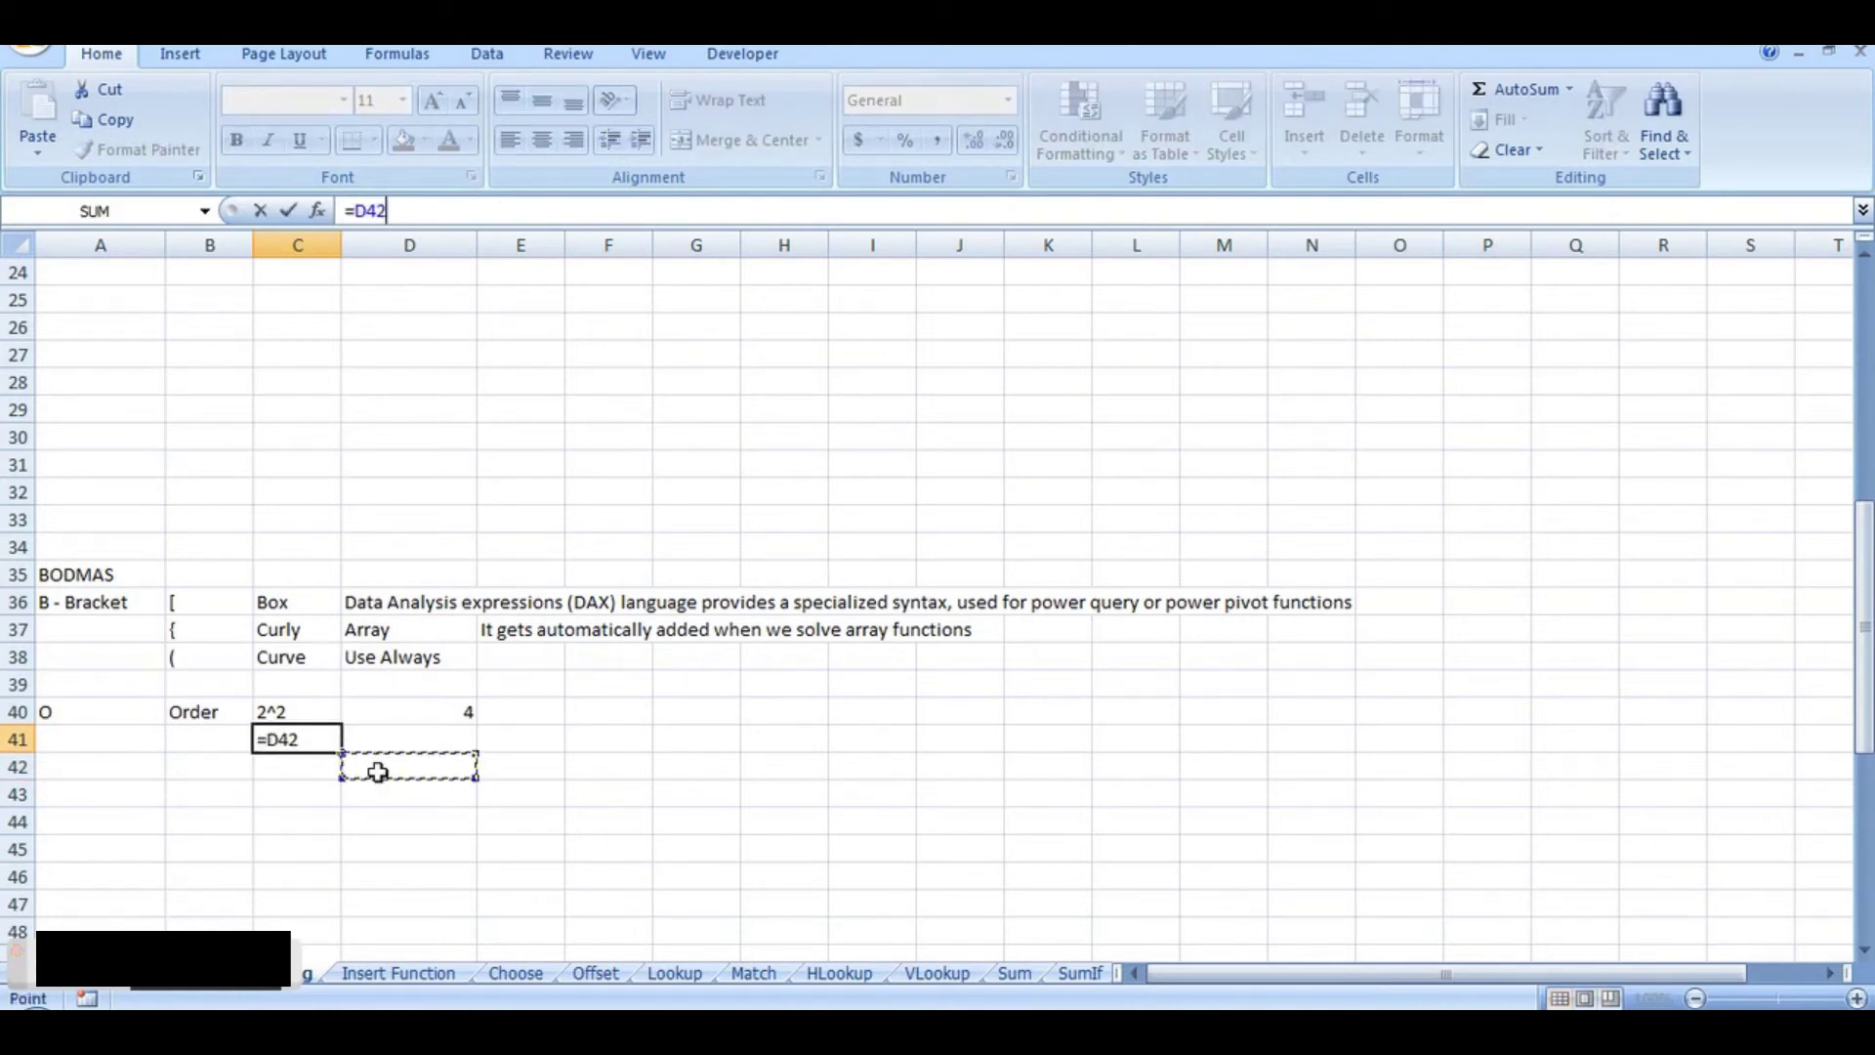
{"action": "key", "text": "Escape"}
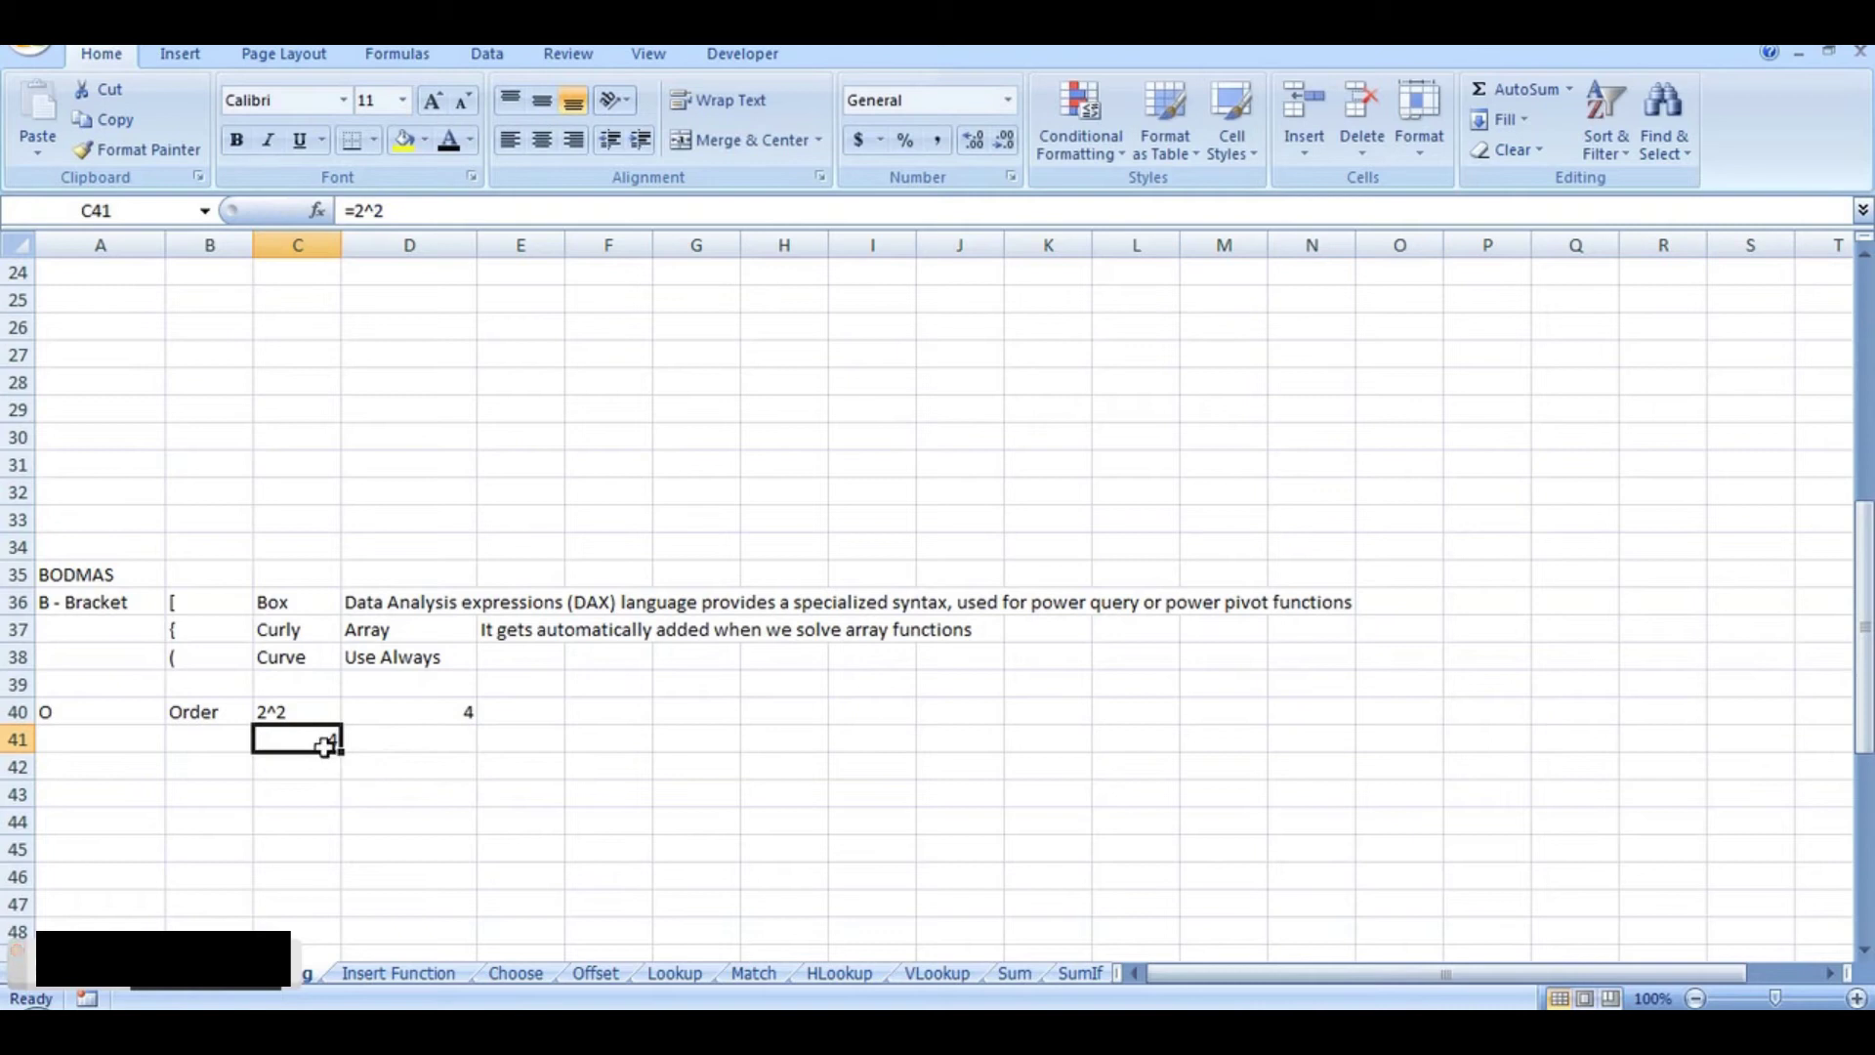
{"action": "left_click", "coordinate": [322, 765]}
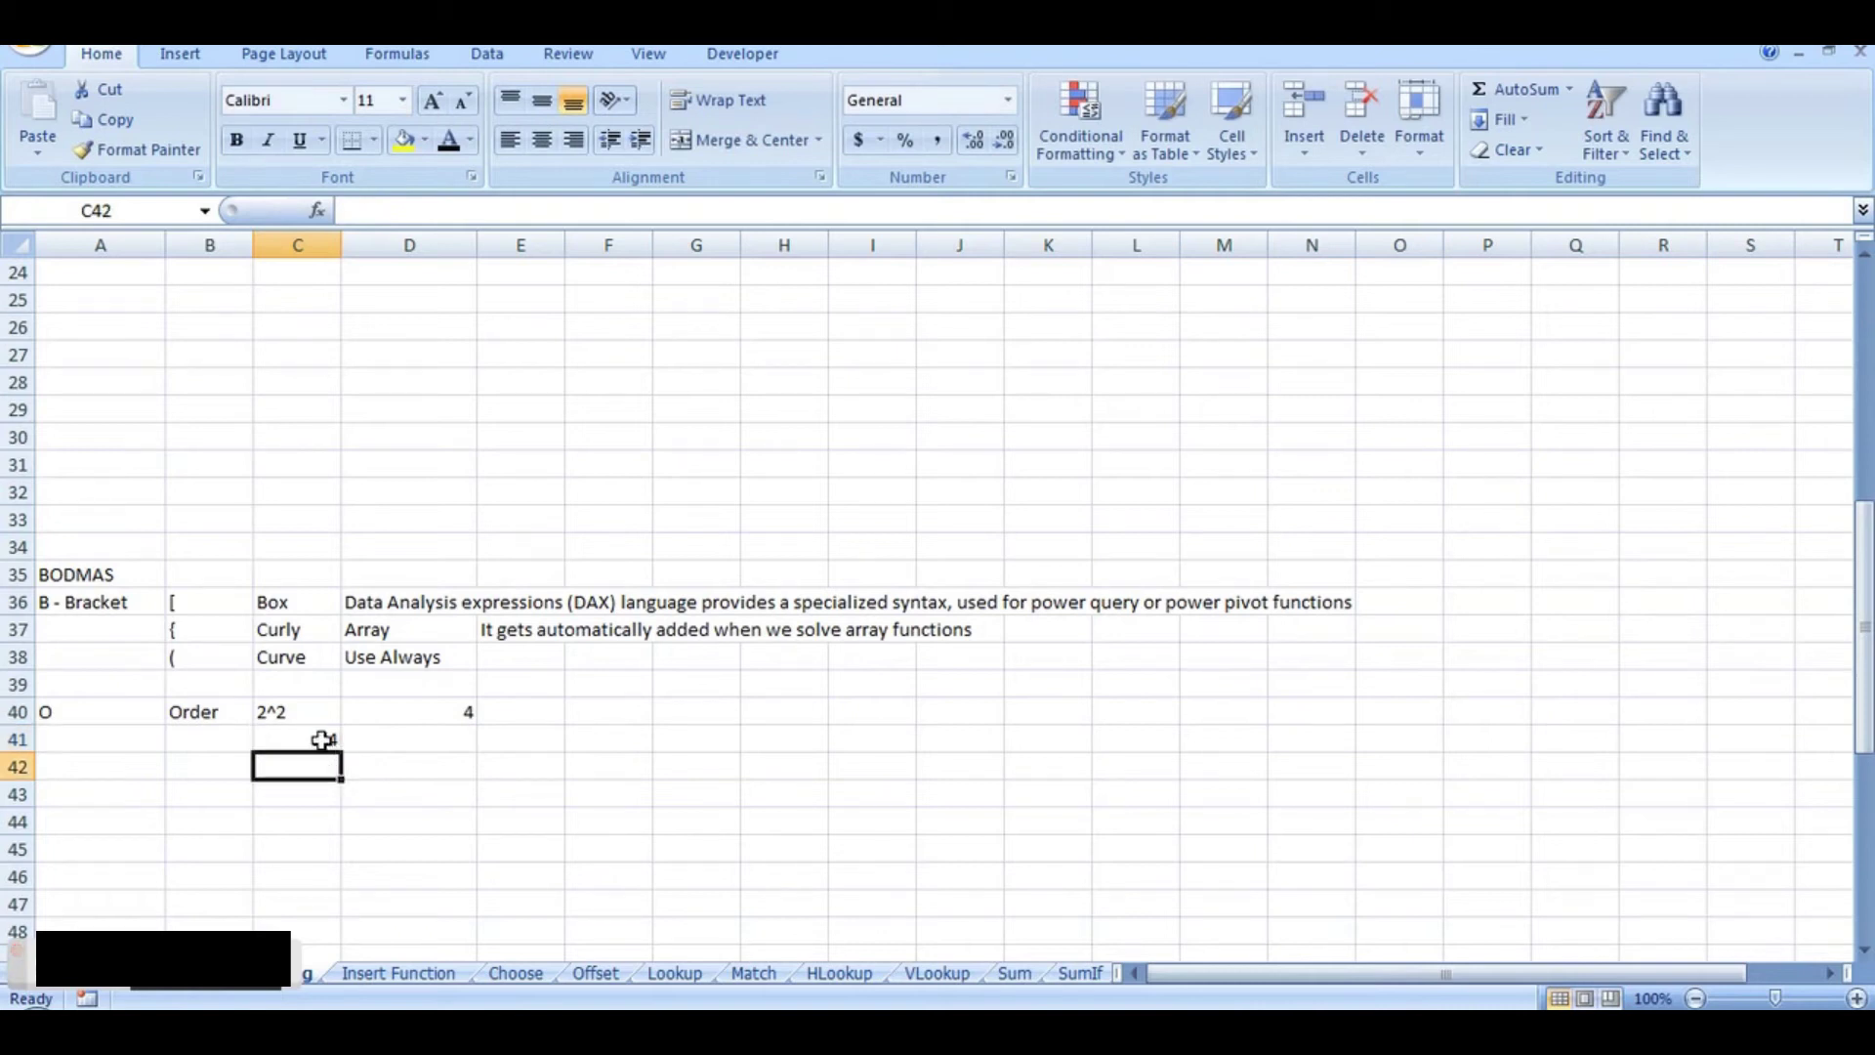
Step: Enter the label DMAS in cell A43, below the Order rows of the BODMAS notes
{"action": "left_click", "coordinate": [322, 740]}
{"action": "key", "text": "Down"}
{"action": "key", "text": "Down"}
{"action": "key", "text": "Left"}
{"action": "key", "text": "Left"}
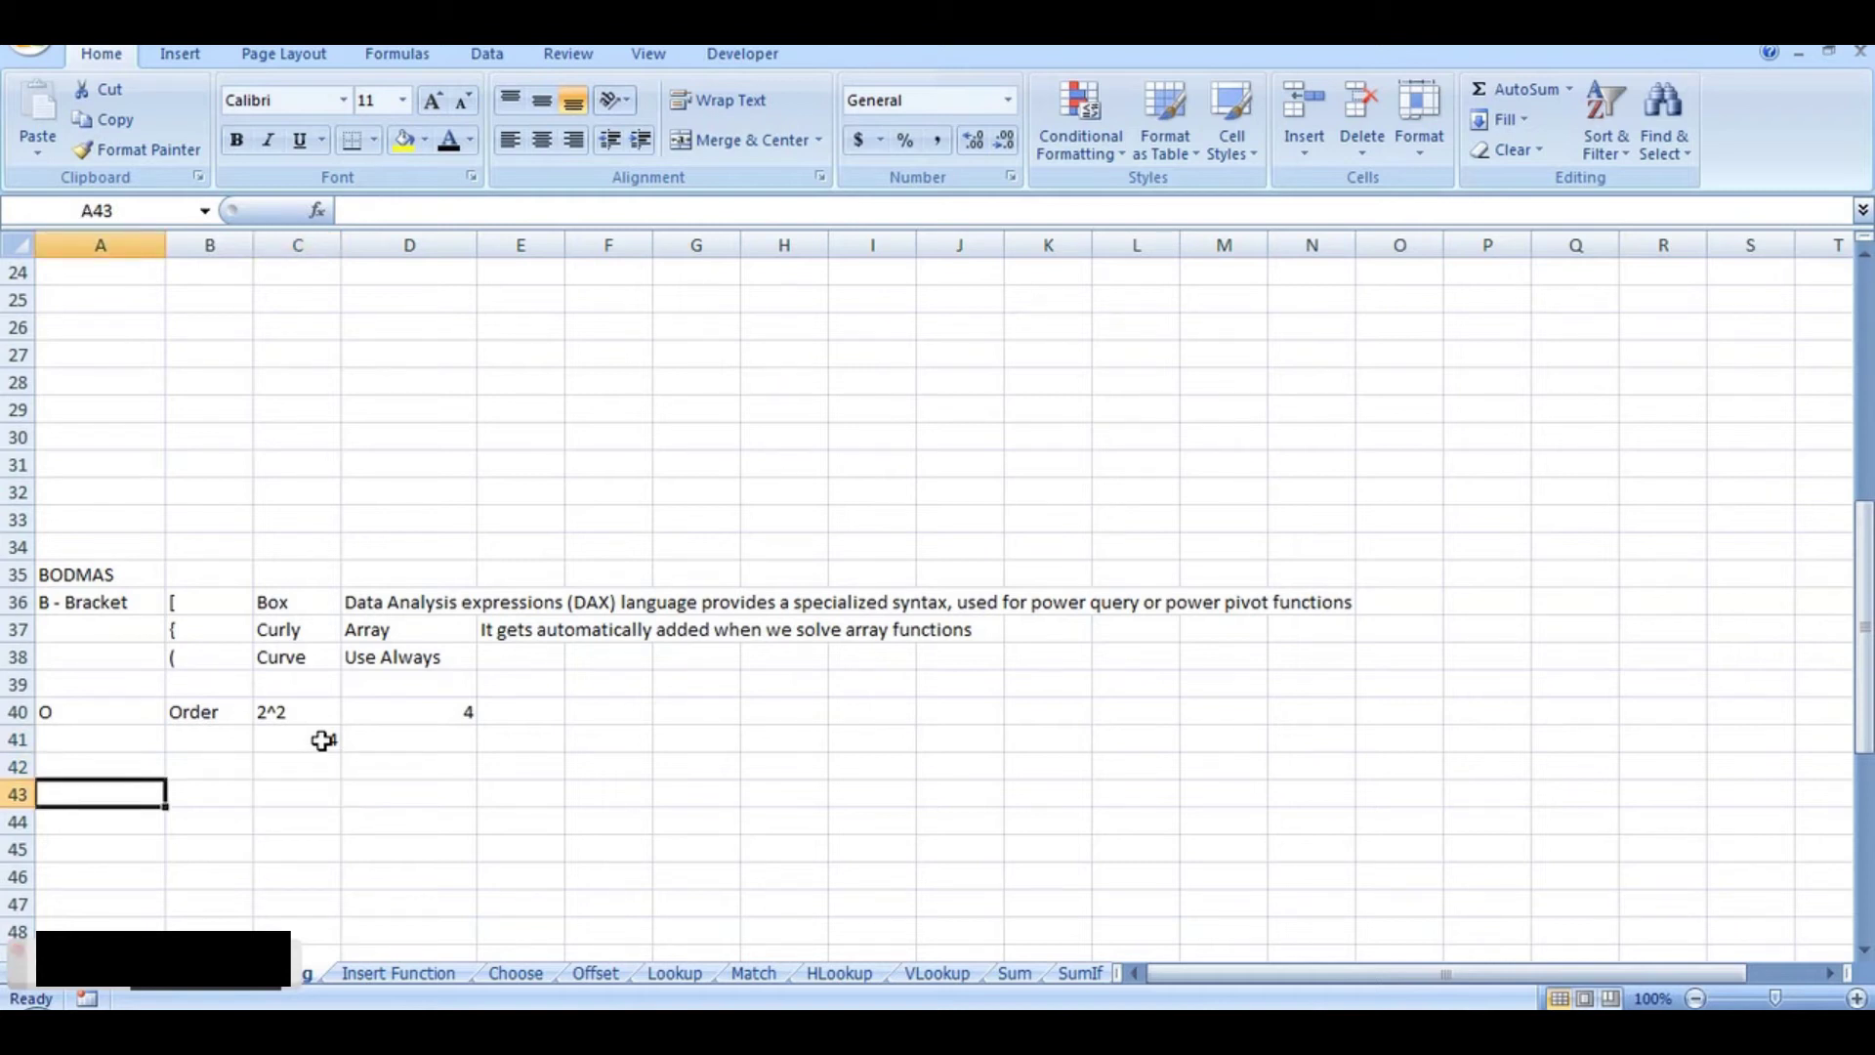
{"action": "type", "text": "D"}
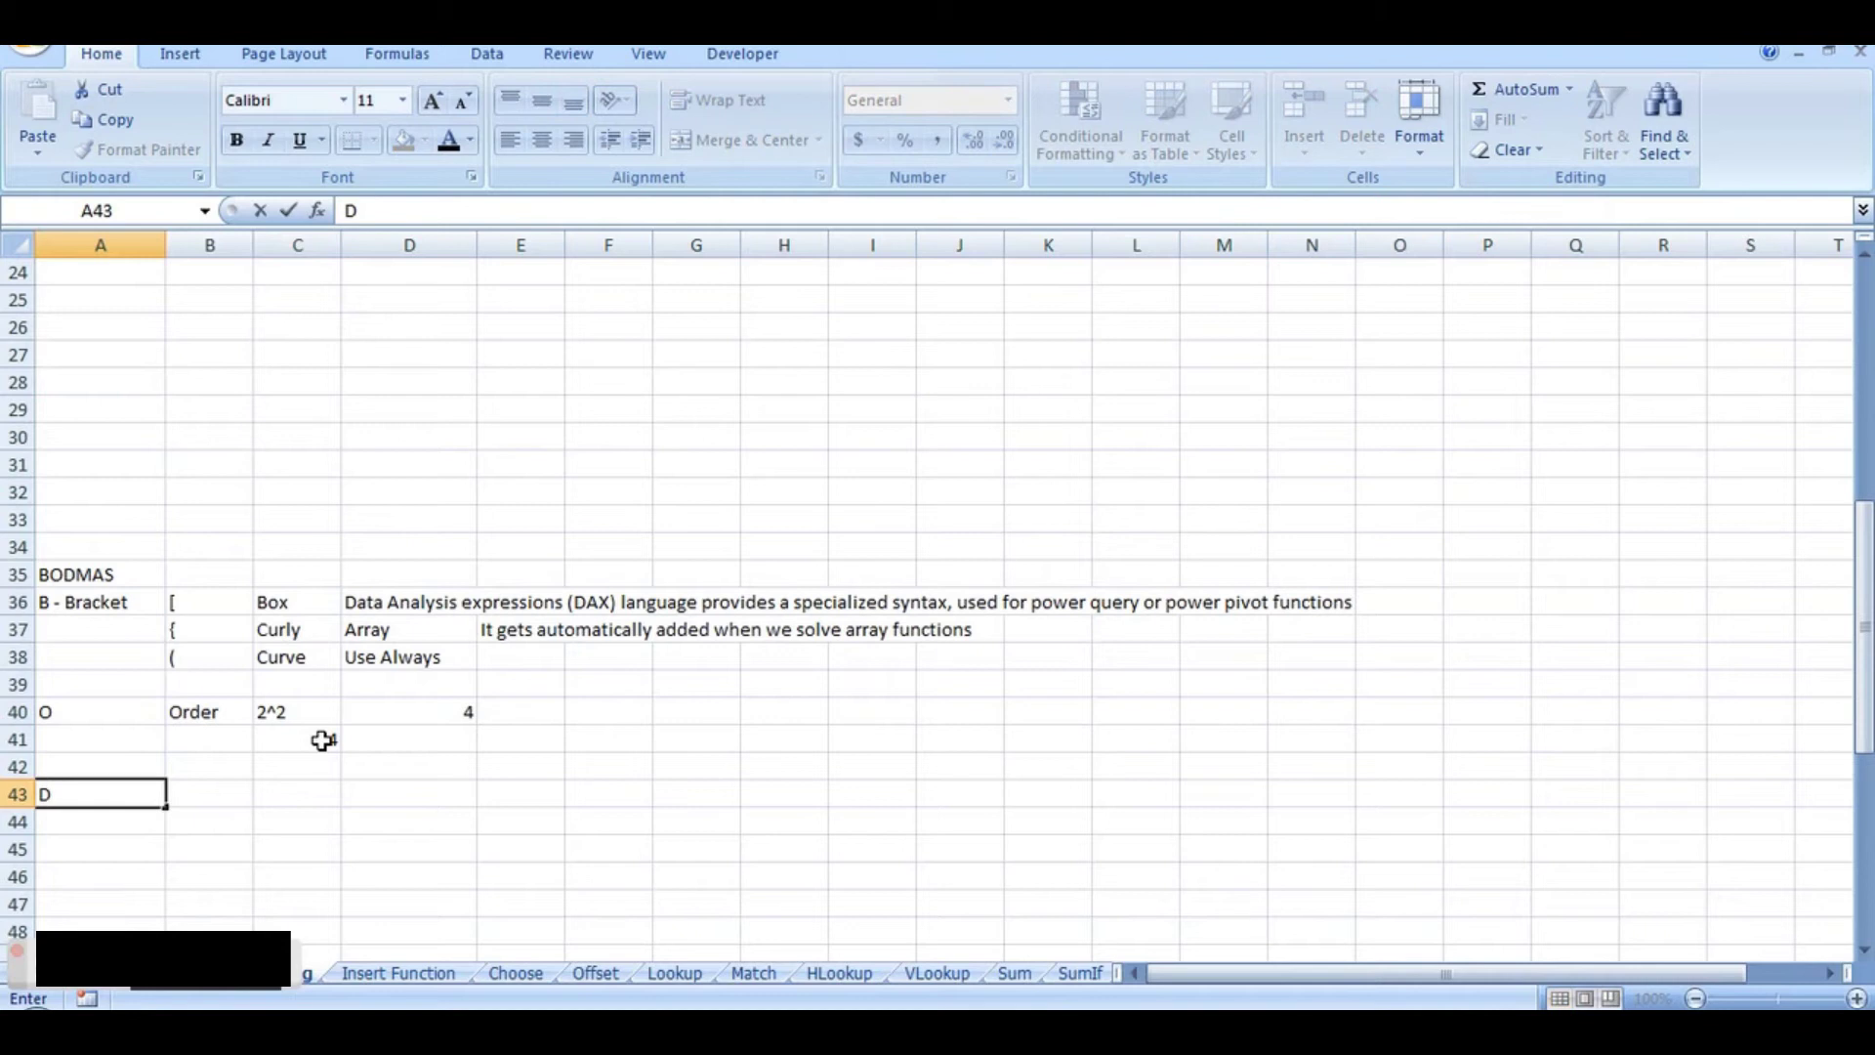
{"action": "type", "text": "MAS"}
Step: List the operators /,*,+, - in cell C43, in the DMAS row
{"action": "left_click", "coordinate": [305, 783]}
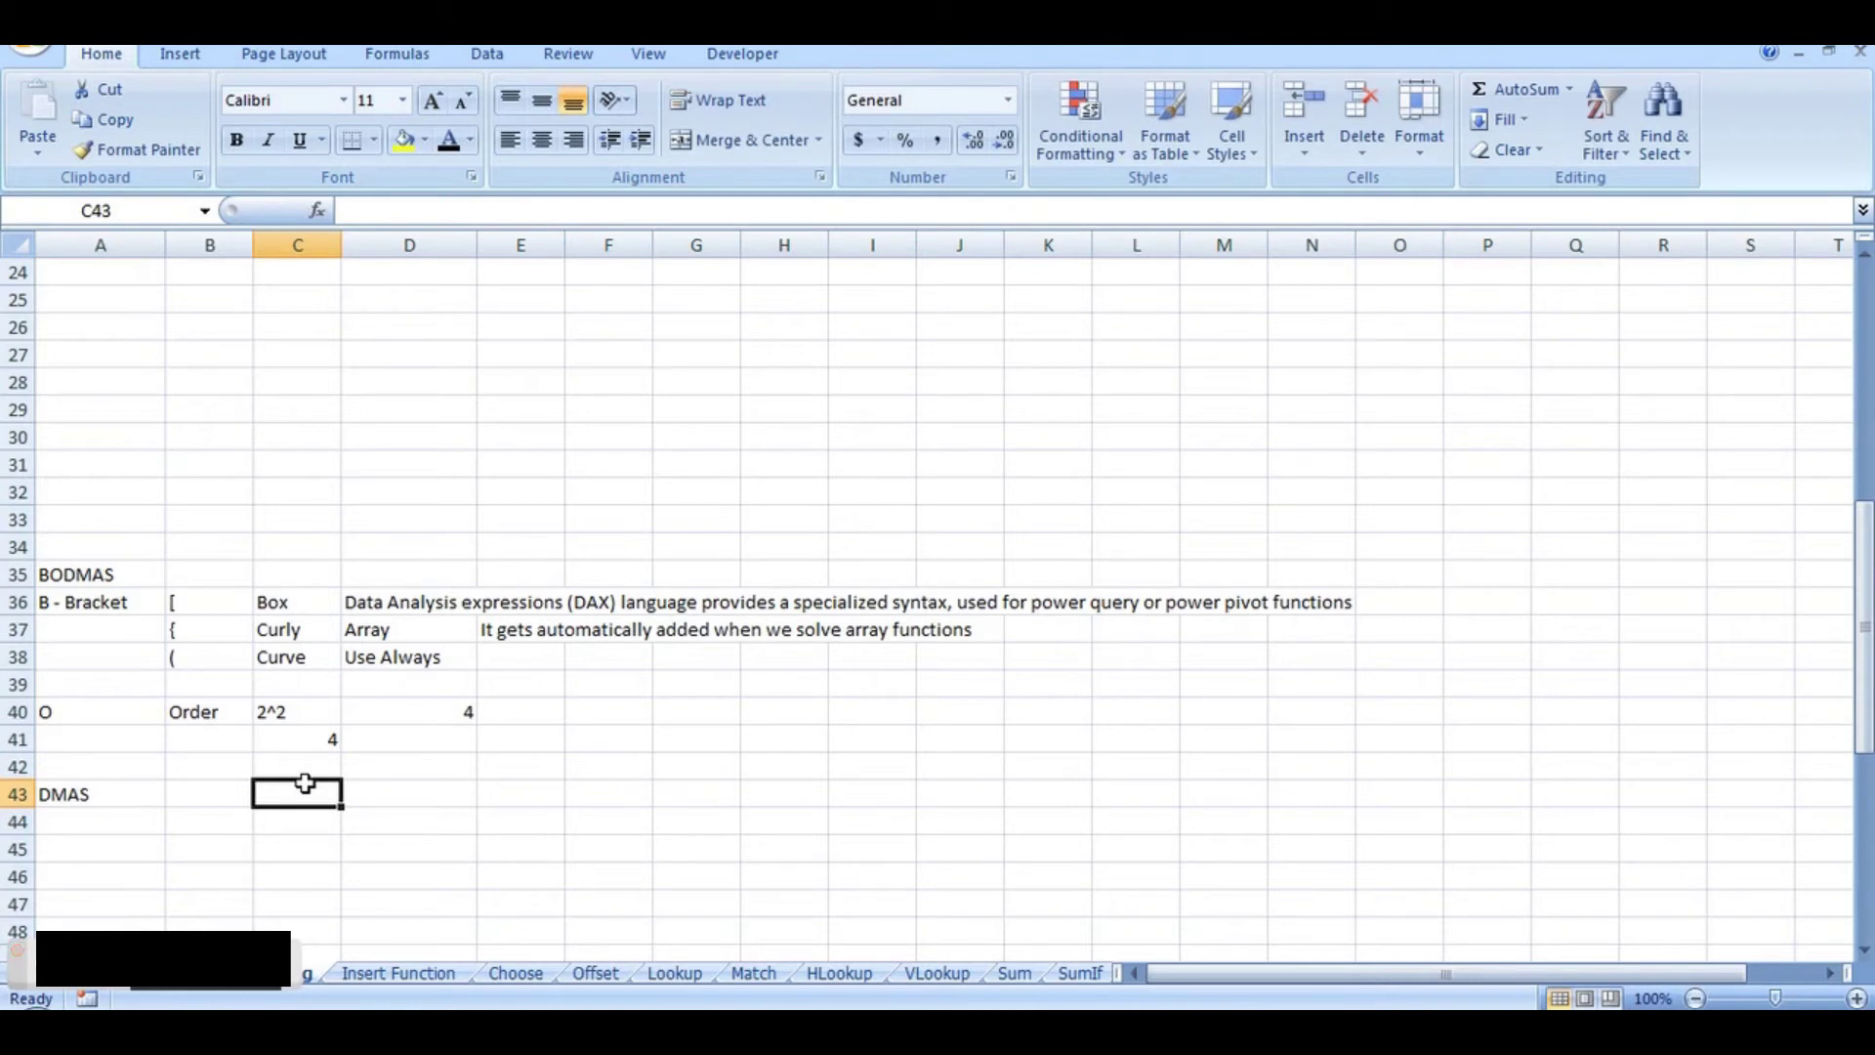
{"action": "key", "text": "alt"}
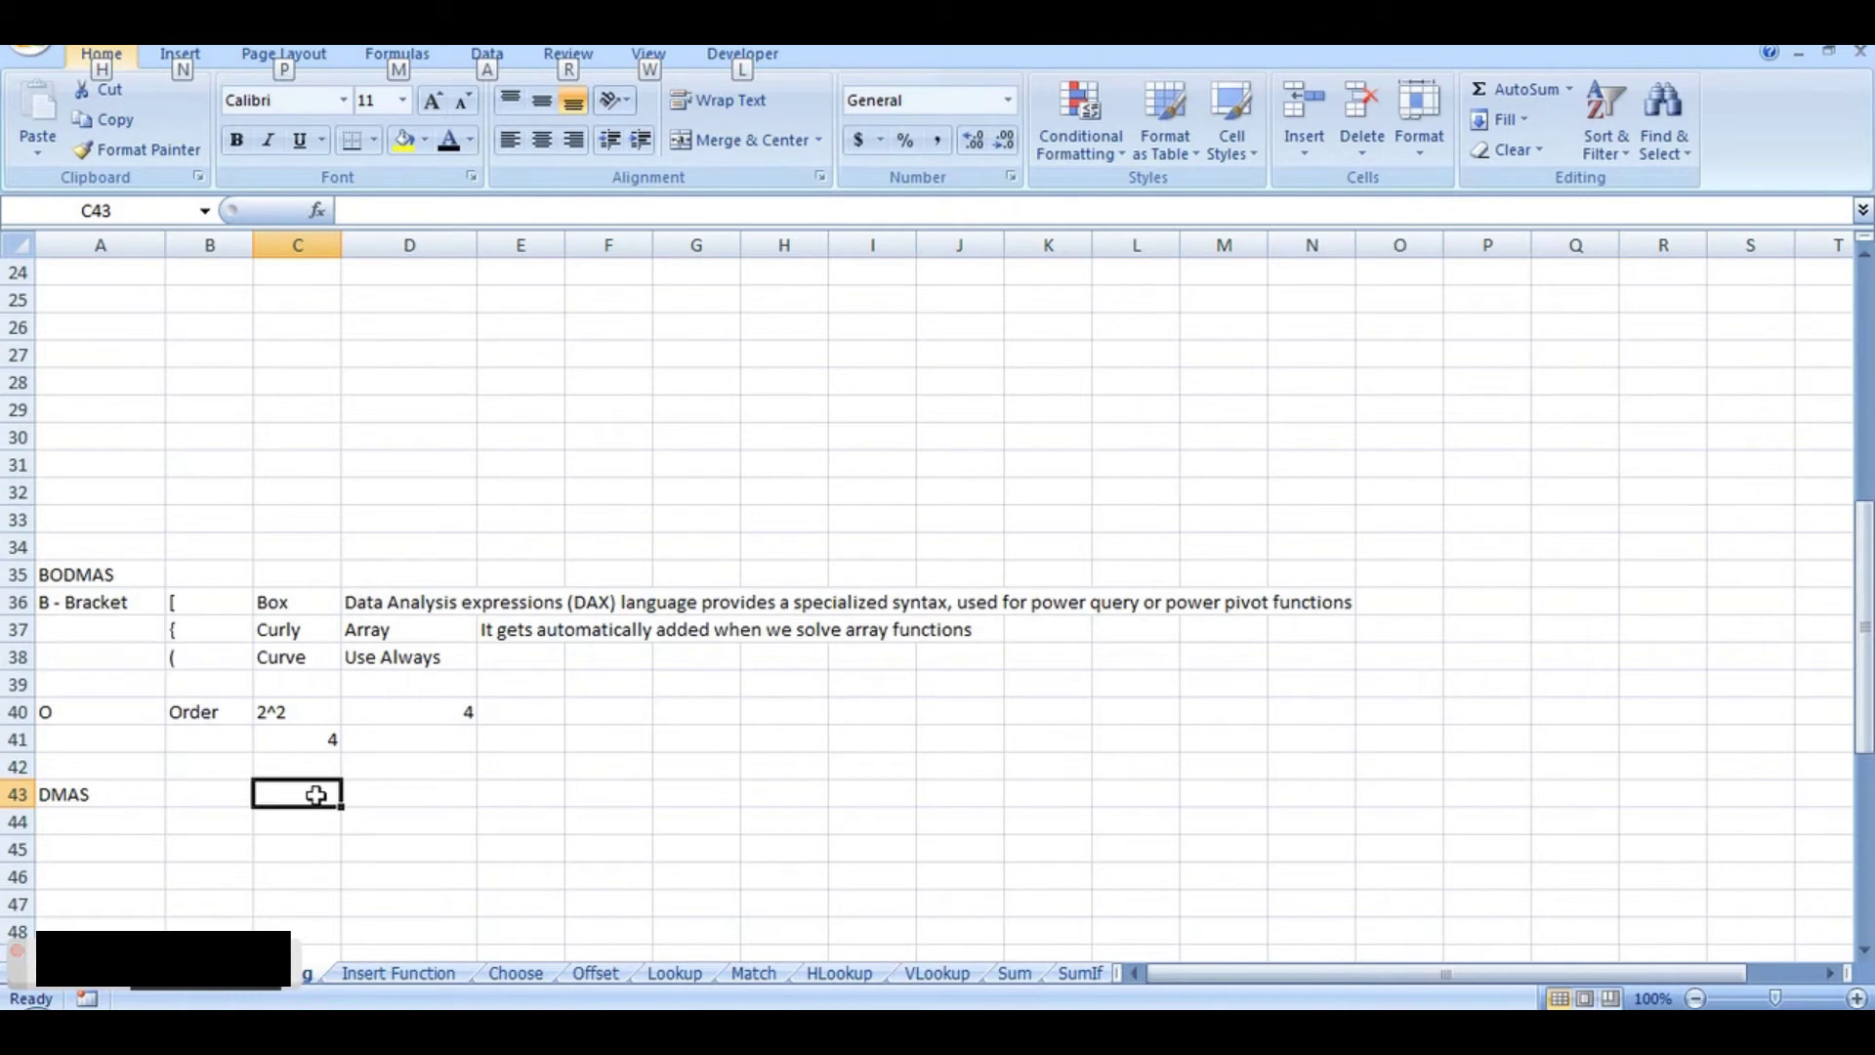
{"action": "key", "text": "alt"}
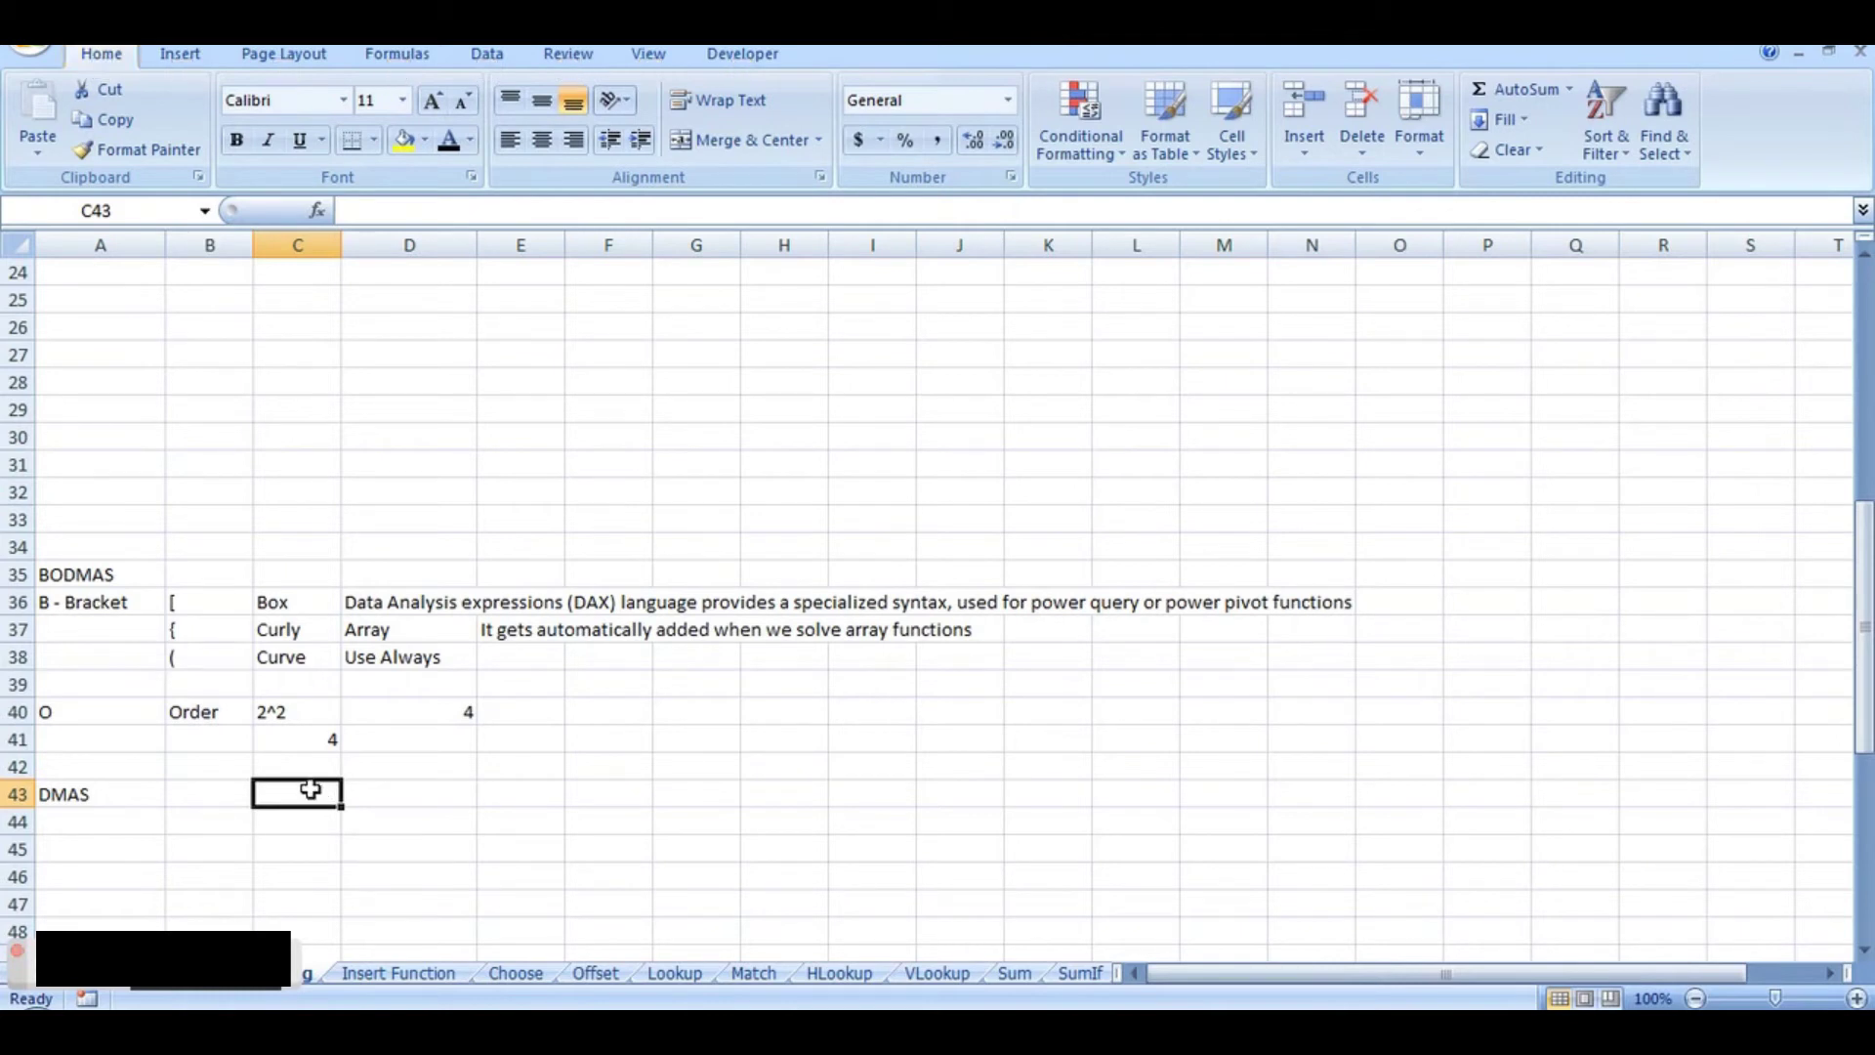
{"action": "type", "text": "/"}
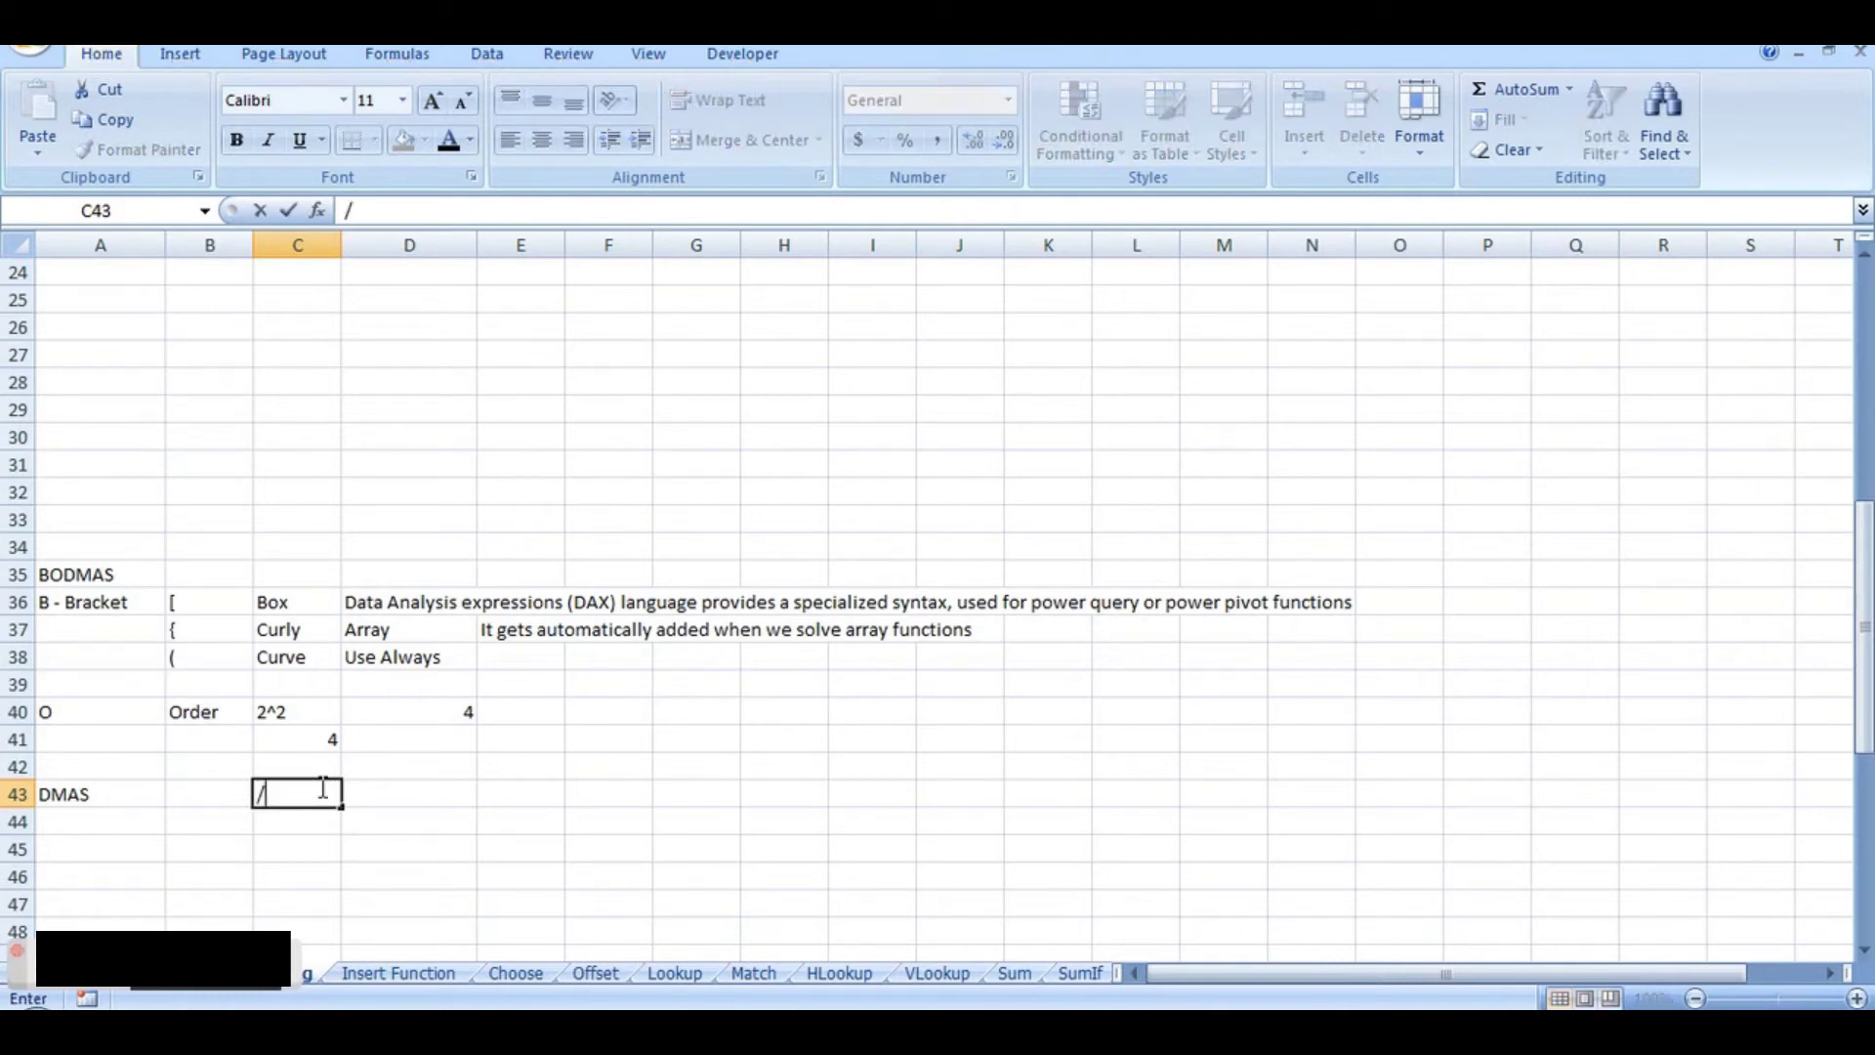
{"action": "type", "text": ",*,+<"}
{"action": "key", "text": "BackSpace"}
{"action": "type", "text": ",-"}
{"action": "left_click", "coordinate": [352, 852]}
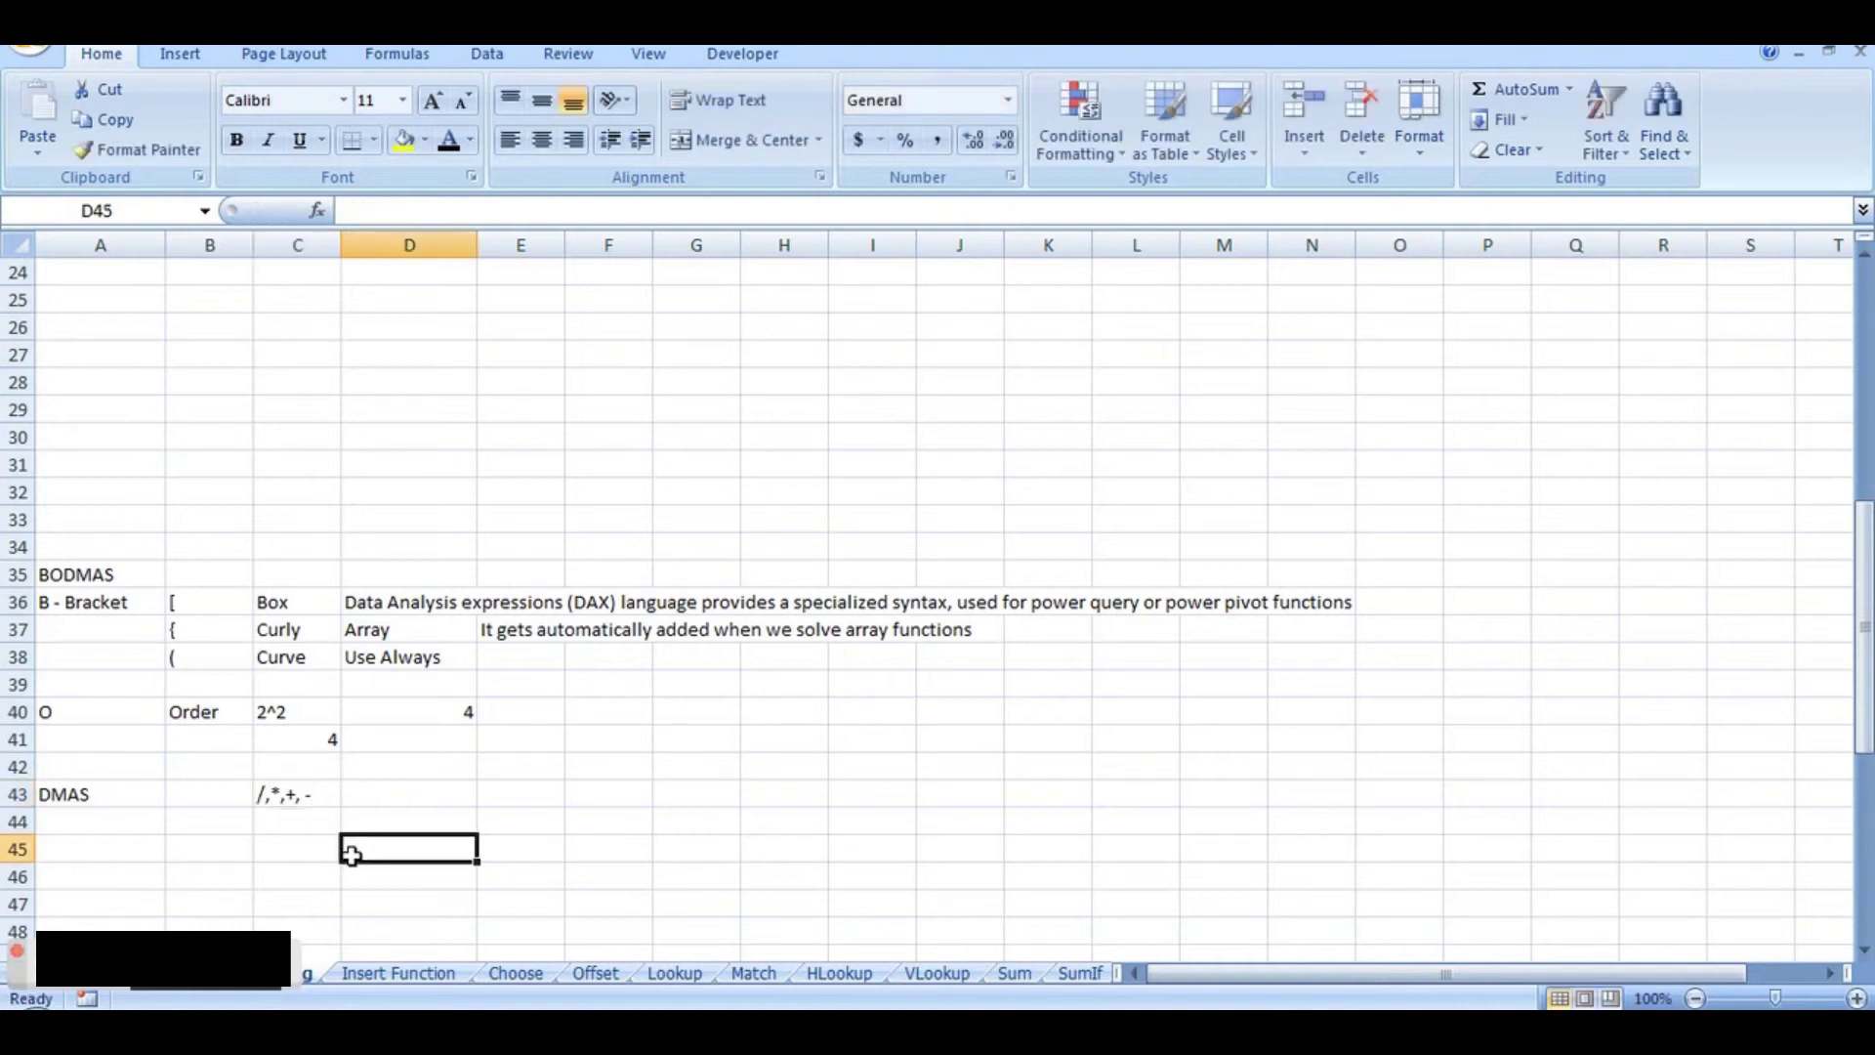
Step: Find the fixed deposit word problem below the BODMAS notes and read its text in cell A60
{"action": "left_click", "coordinate": [283, 786]}
{"action": "left_click", "coordinate": [281, 843]}
{"action": "key", "text": "Down"}
{"action": "key", "text": "Down"}
{"action": "key", "text": "Down"}
{"action": "key", "text": "Down"}
{"action": "key", "text": "Down"}
{"action": "key", "text": "Down"}
{"action": "key", "text": "Down"}
{"action": "key", "text": "Down"}
{"action": "key", "text": "Down"}
{"action": "key", "text": "Down"}
{"action": "key", "text": "Down"}
{"action": "key", "text": "Down"}
{"action": "key", "text": "Down"}
{"action": "key", "text": "Down"}
{"action": "key", "text": "Down"}
{"action": "key", "text": "Down"}
{"action": "key", "text": "Down"}
{"action": "key", "text": "Down"}
{"action": "key", "text": "Down"}
{"action": "key", "text": "Down"}
{"action": "key", "text": "Down"}
{"action": "key", "text": "Down"}
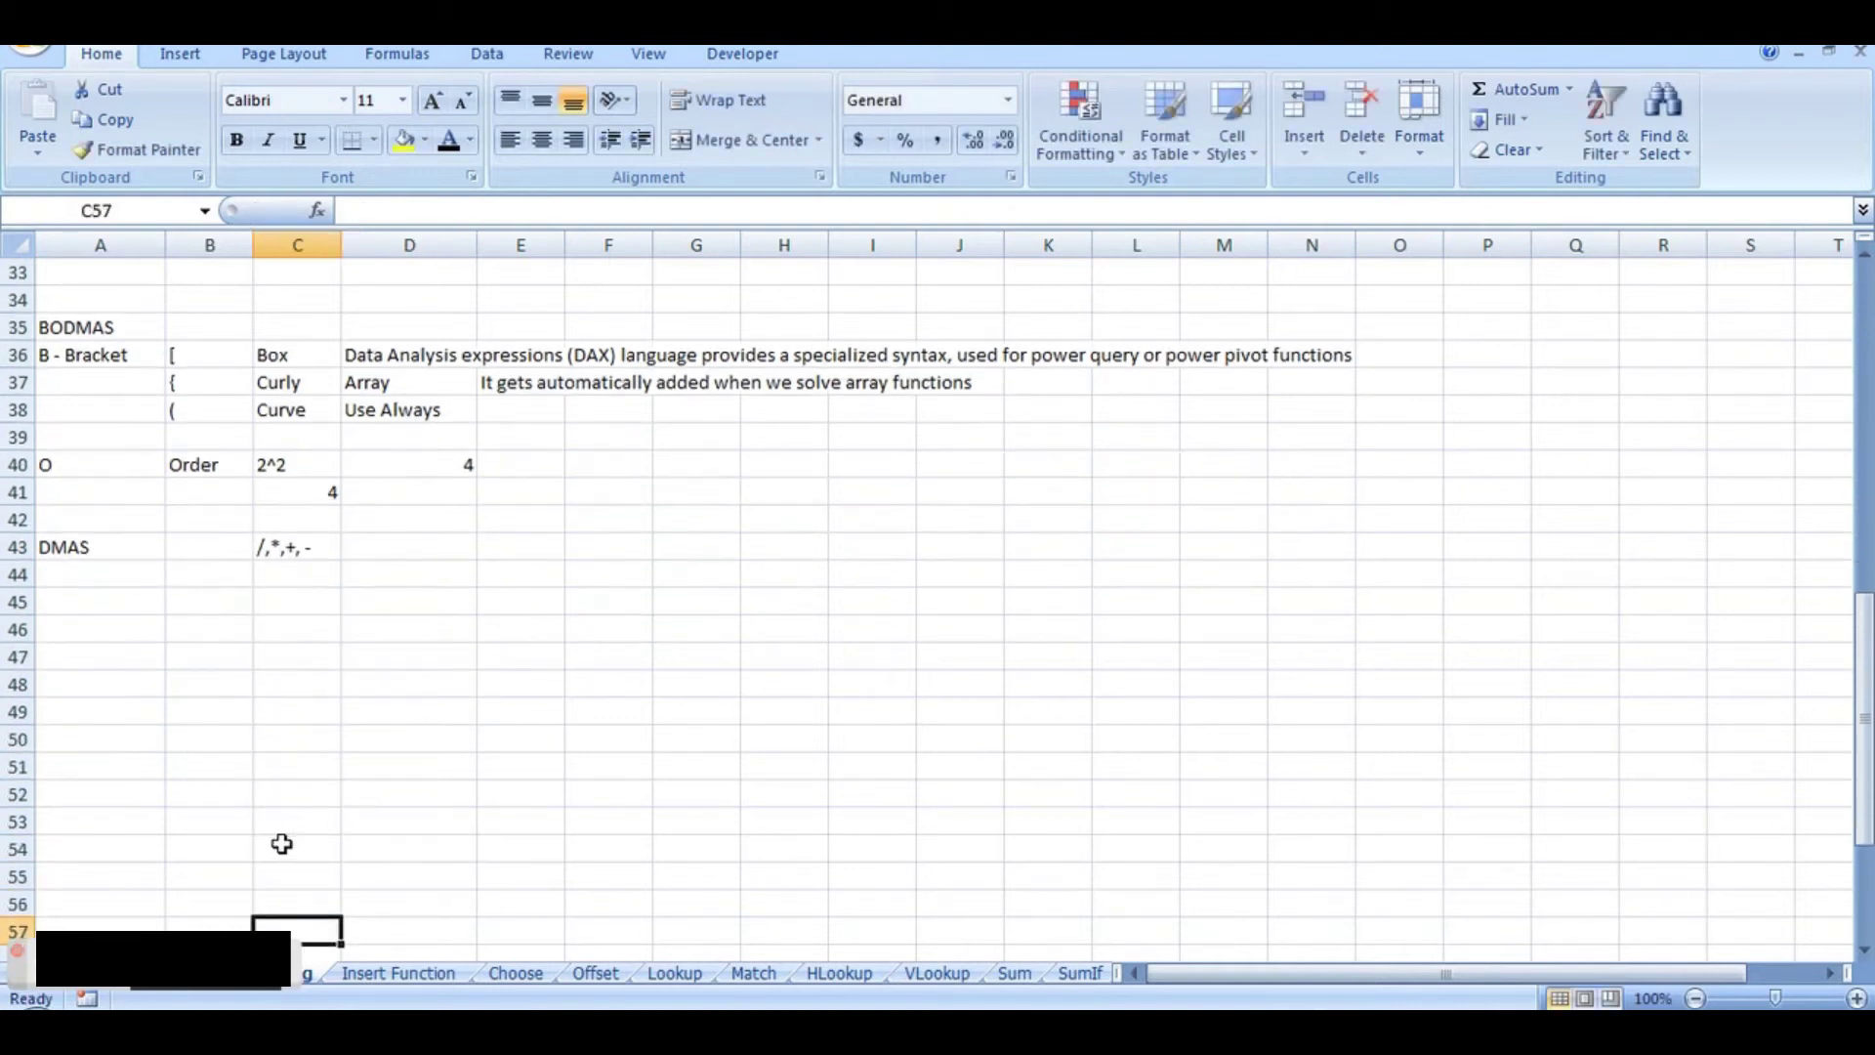
{"action": "key", "text": "Up"}
{"action": "key", "text": "Up"}
{"action": "key", "text": "Up"}
{"action": "key", "text": "Up"}
{"action": "key", "text": "Up"}
{"action": "key", "text": "Up"}
{"action": "key", "text": "Up"}
{"action": "key", "text": "Up"}
{"action": "key", "text": "Up"}
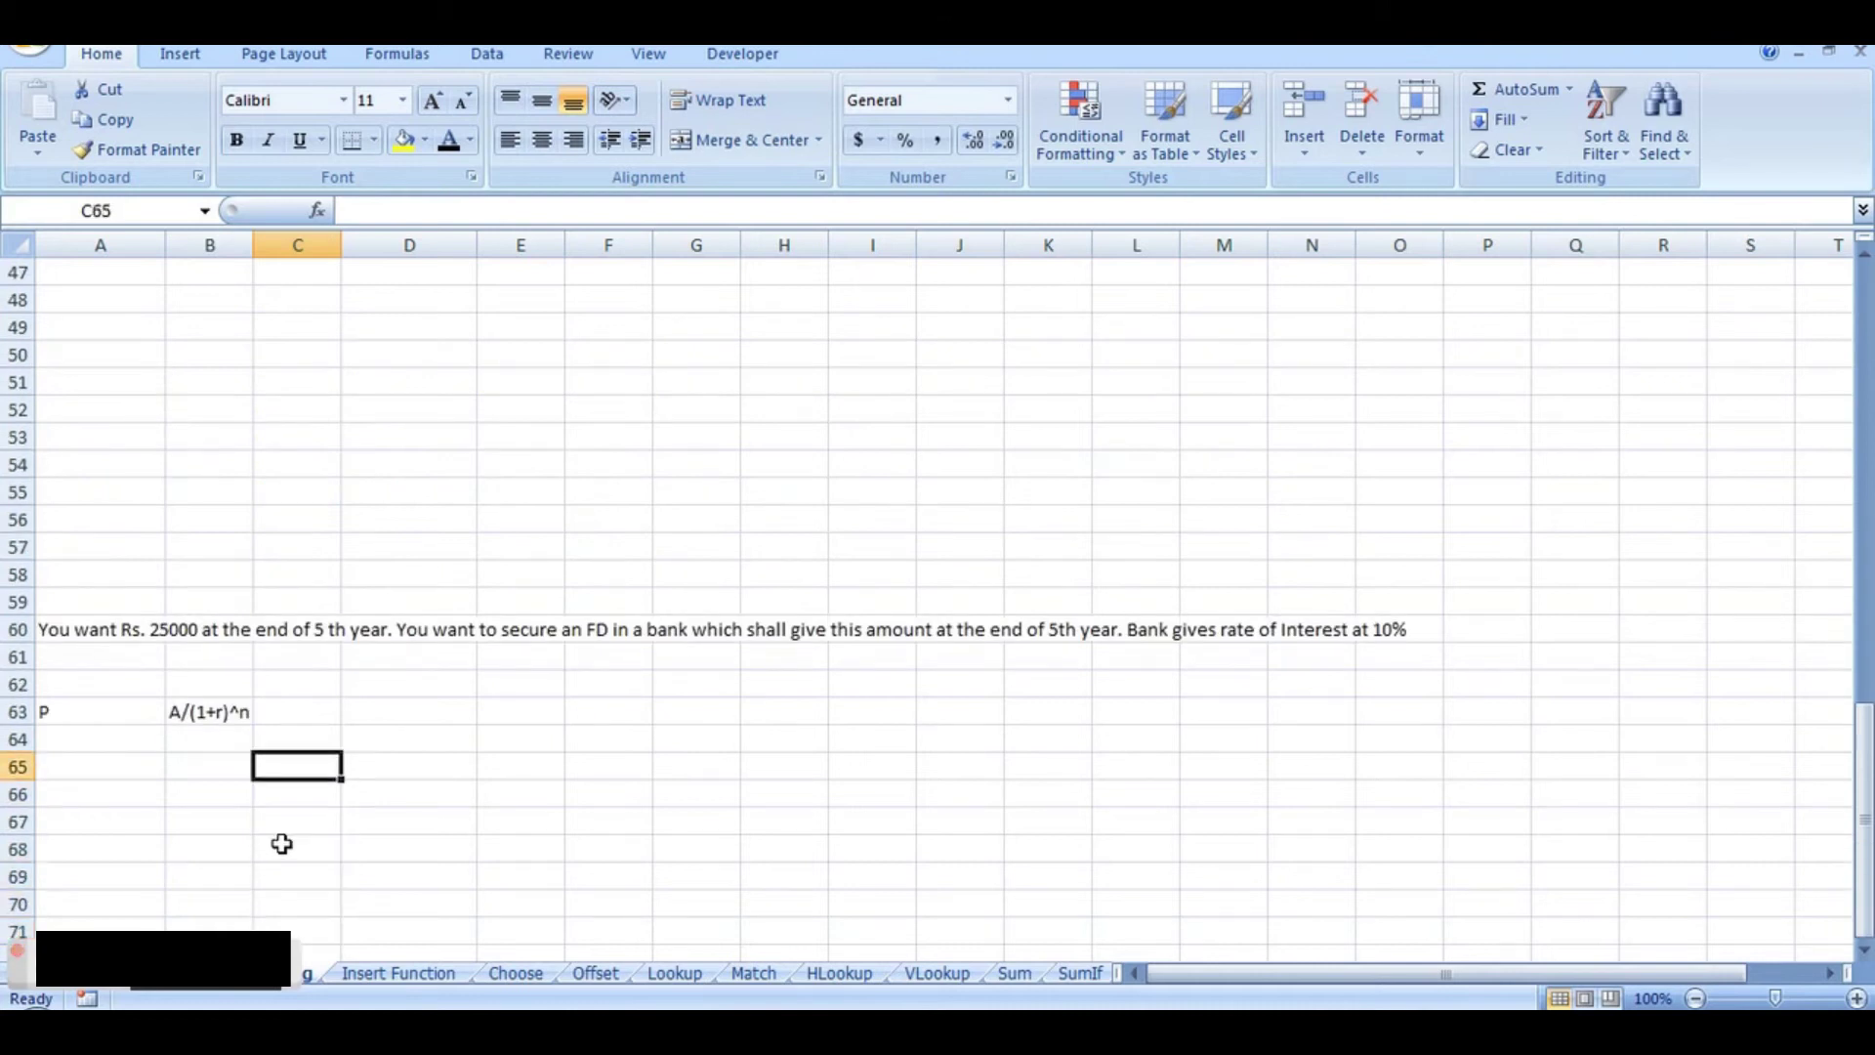
{"action": "key", "text": "Up"}
{"action": "key", "text": "Up"}
{"action": "key", "text": "Up"}
{"action": "key", "text": "Down"}
{"action": "key", "text": "Left"}
{"action": "key", "text": "Left"}
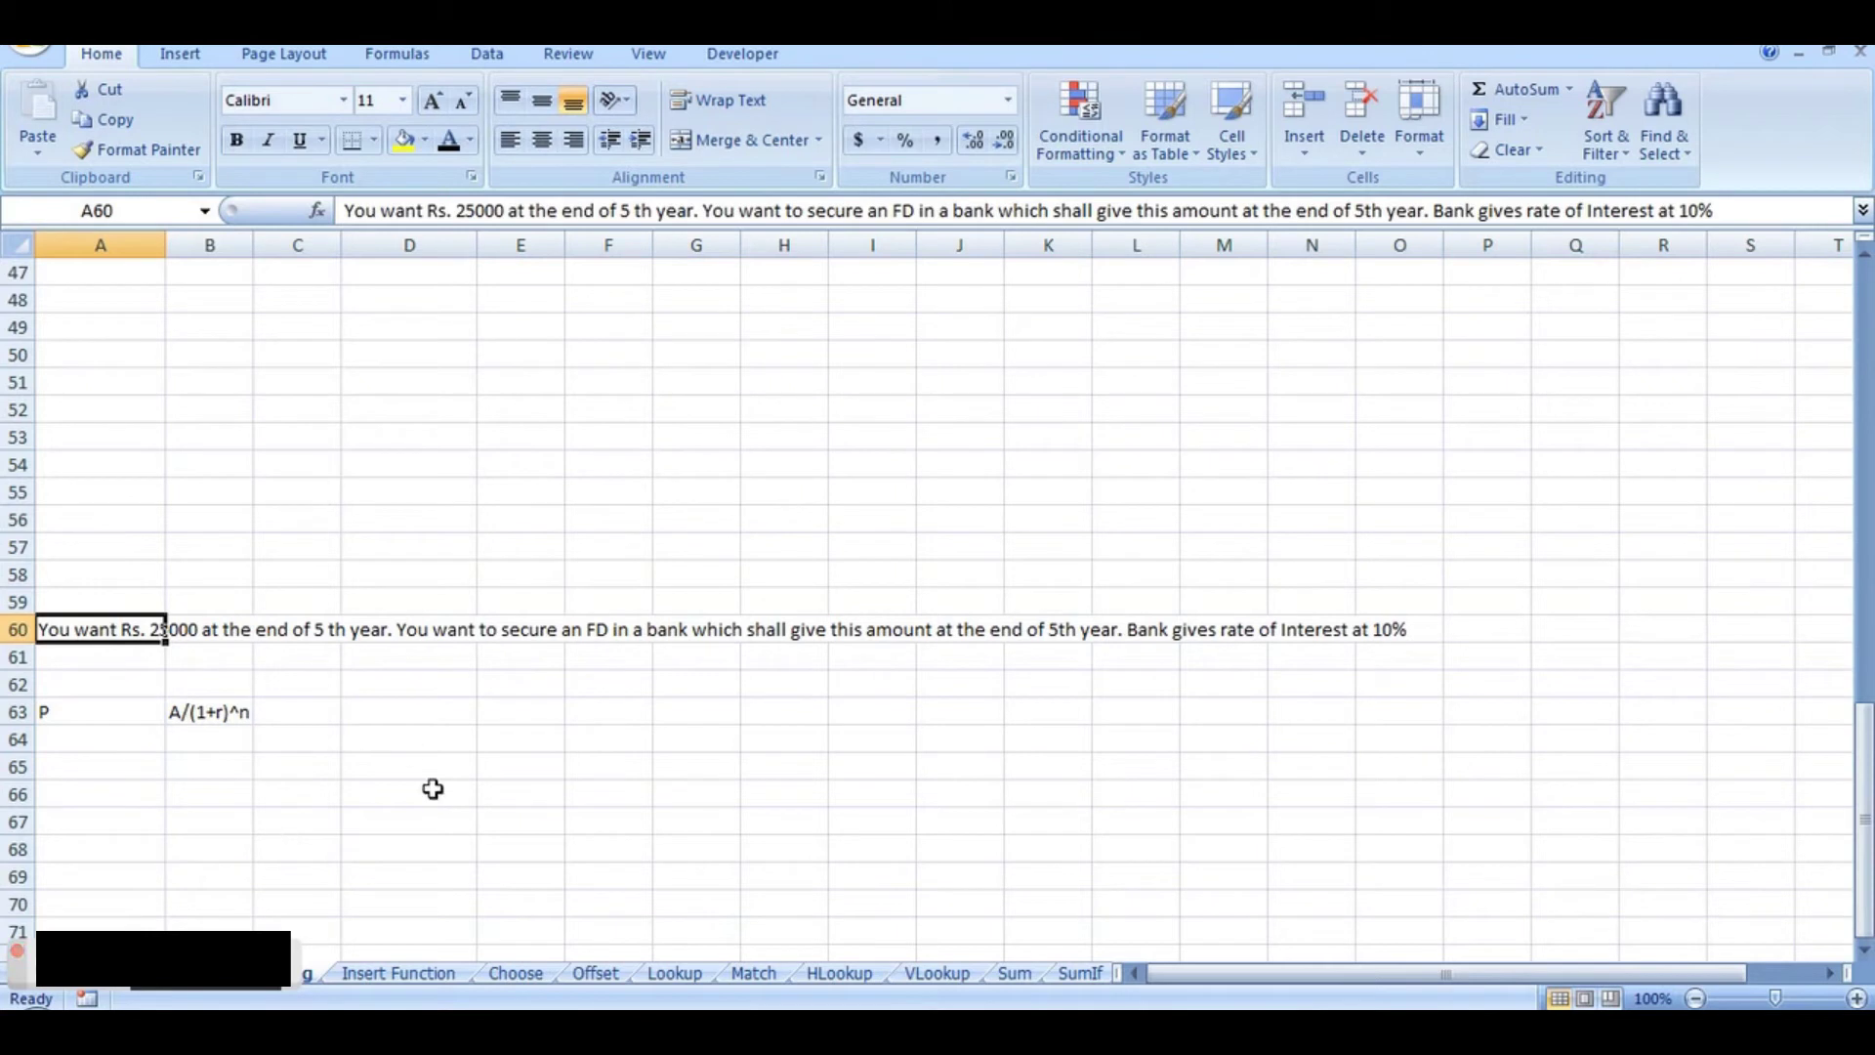
{"action": "left_click", "coordinate": [332, 848]}
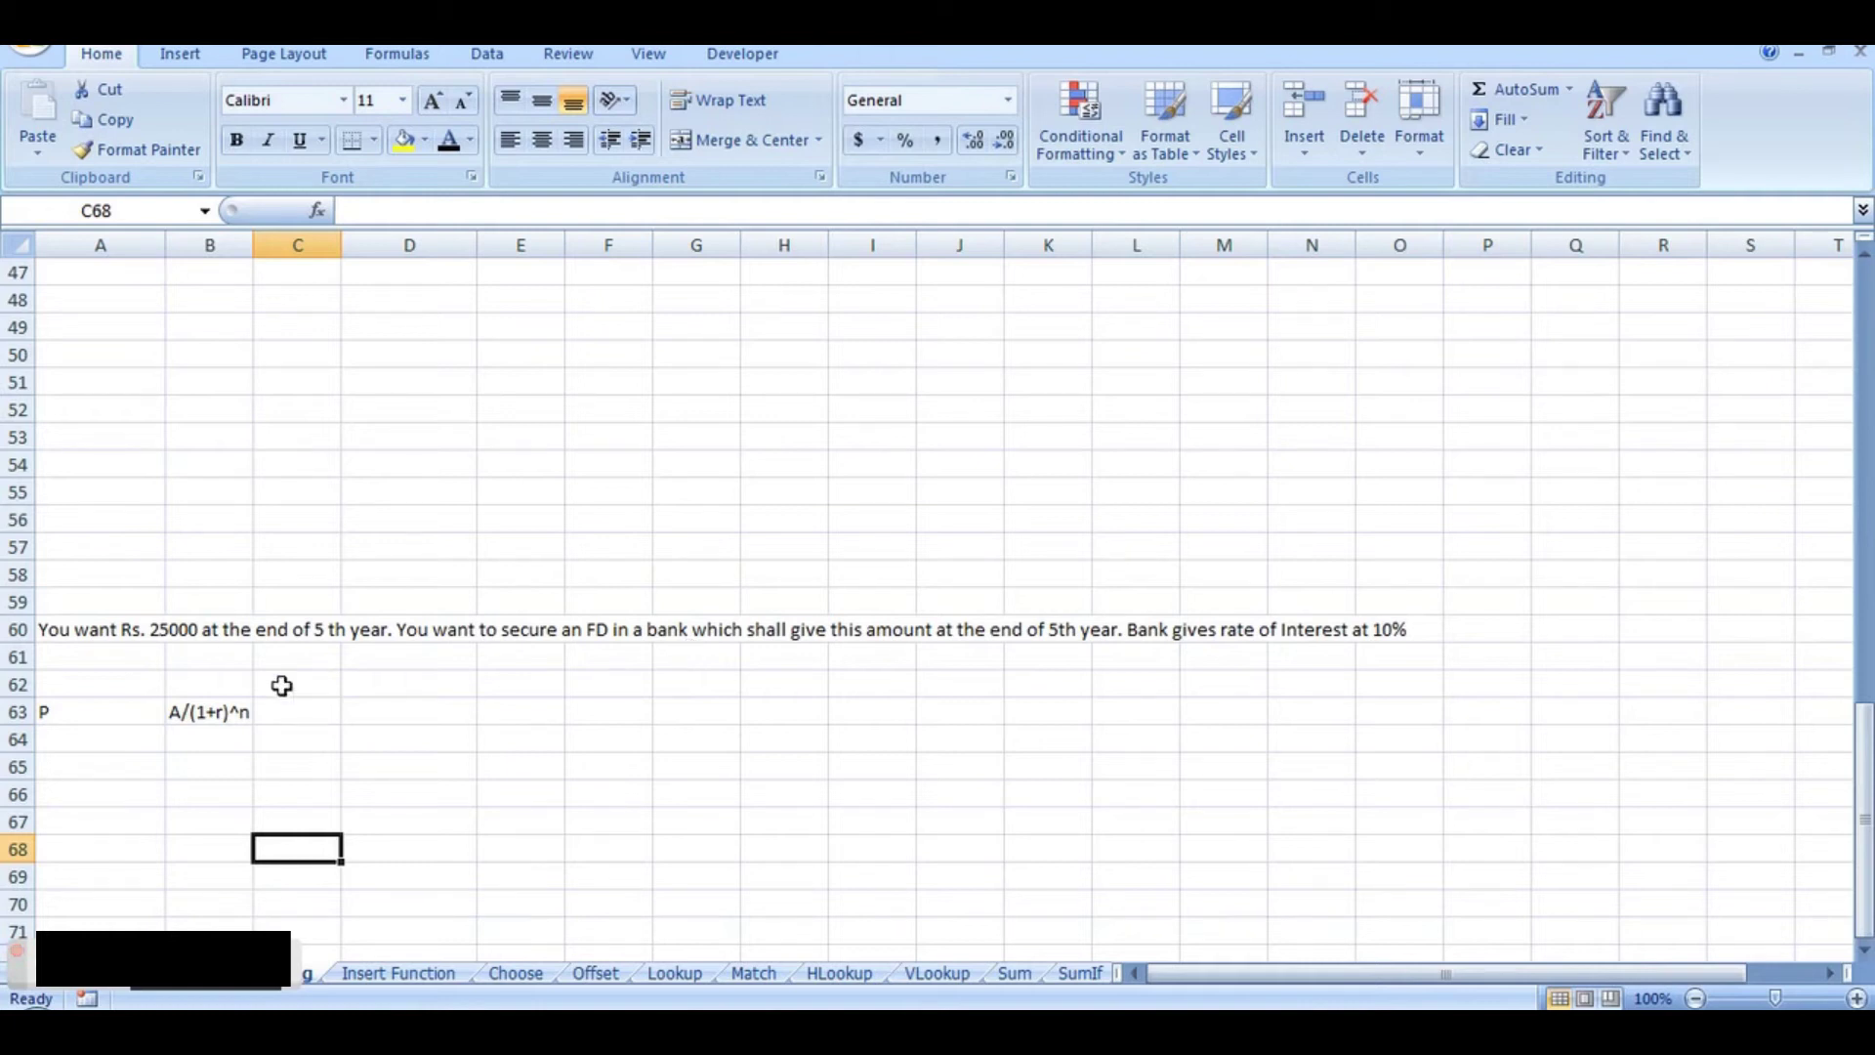
Step: Enter the question "How much you should invest now??" in cell A61, below the fixed deposit problem
{"action": "left_click", "coordinate": [163, 658]}
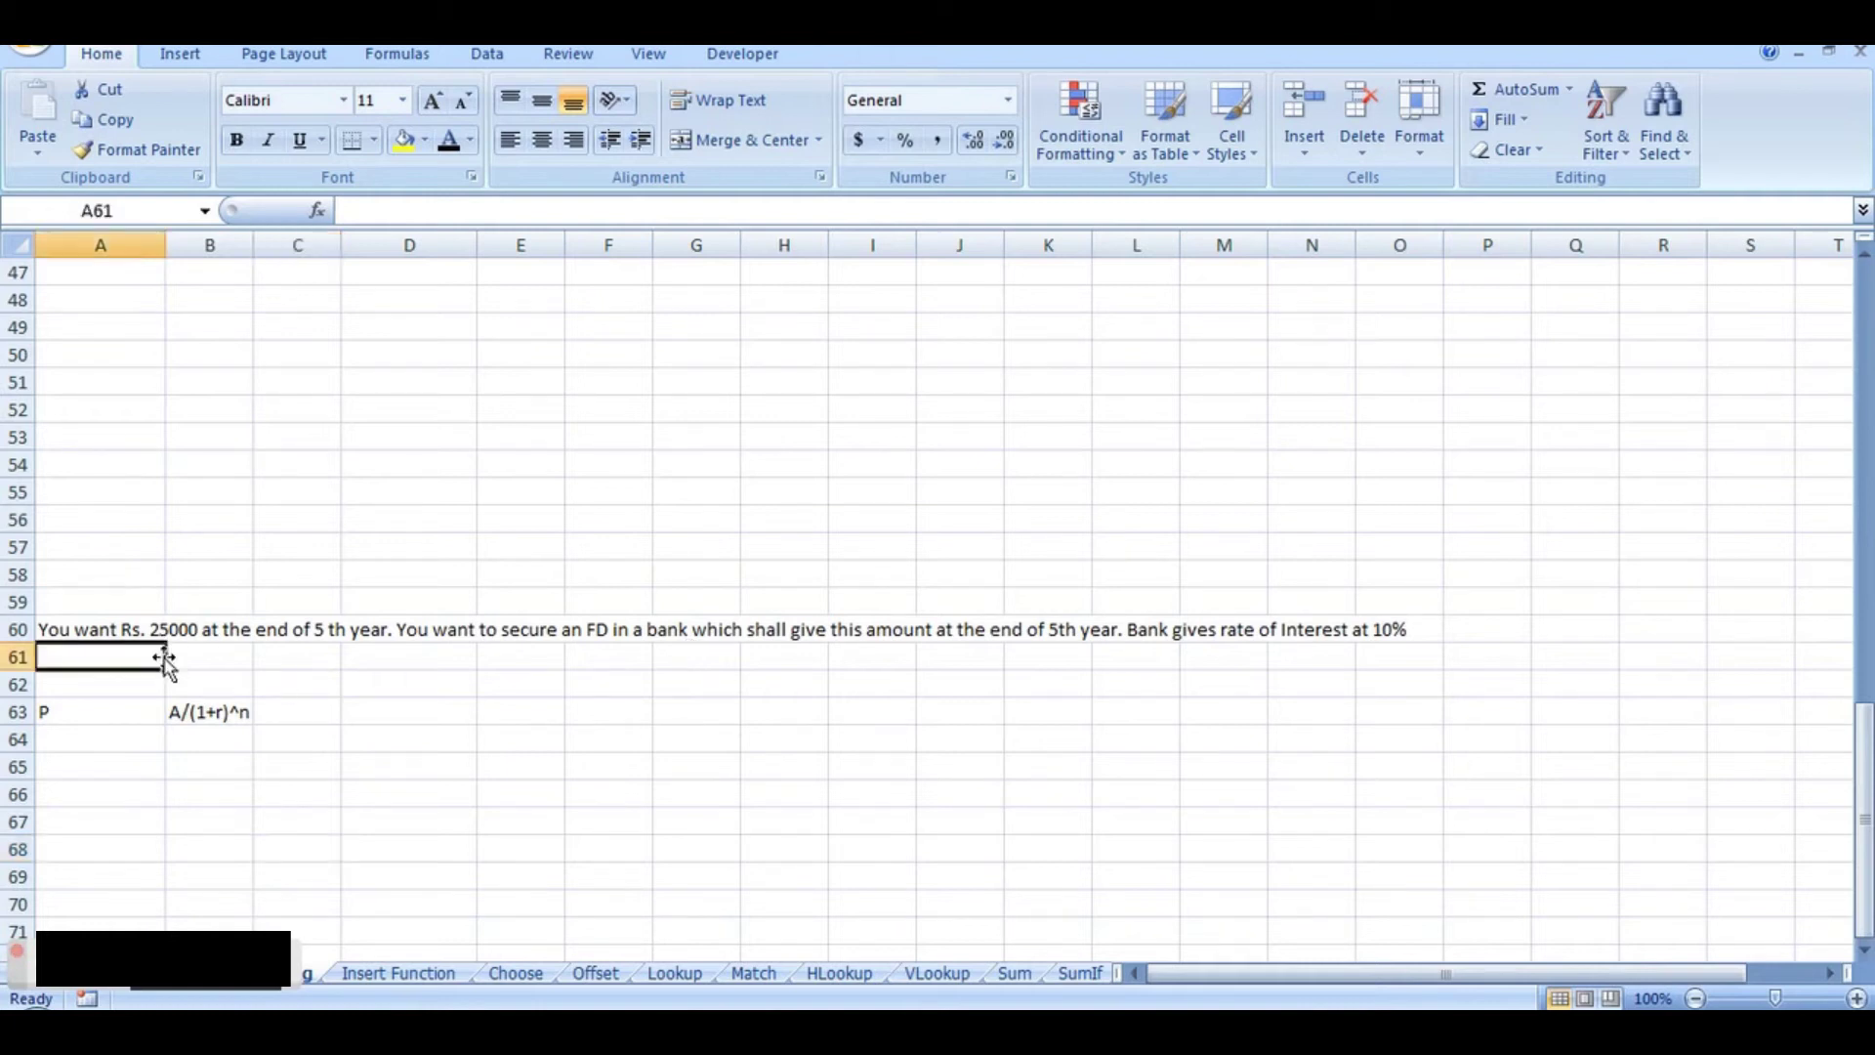
{"action": "type", "text": "How much you shou"}
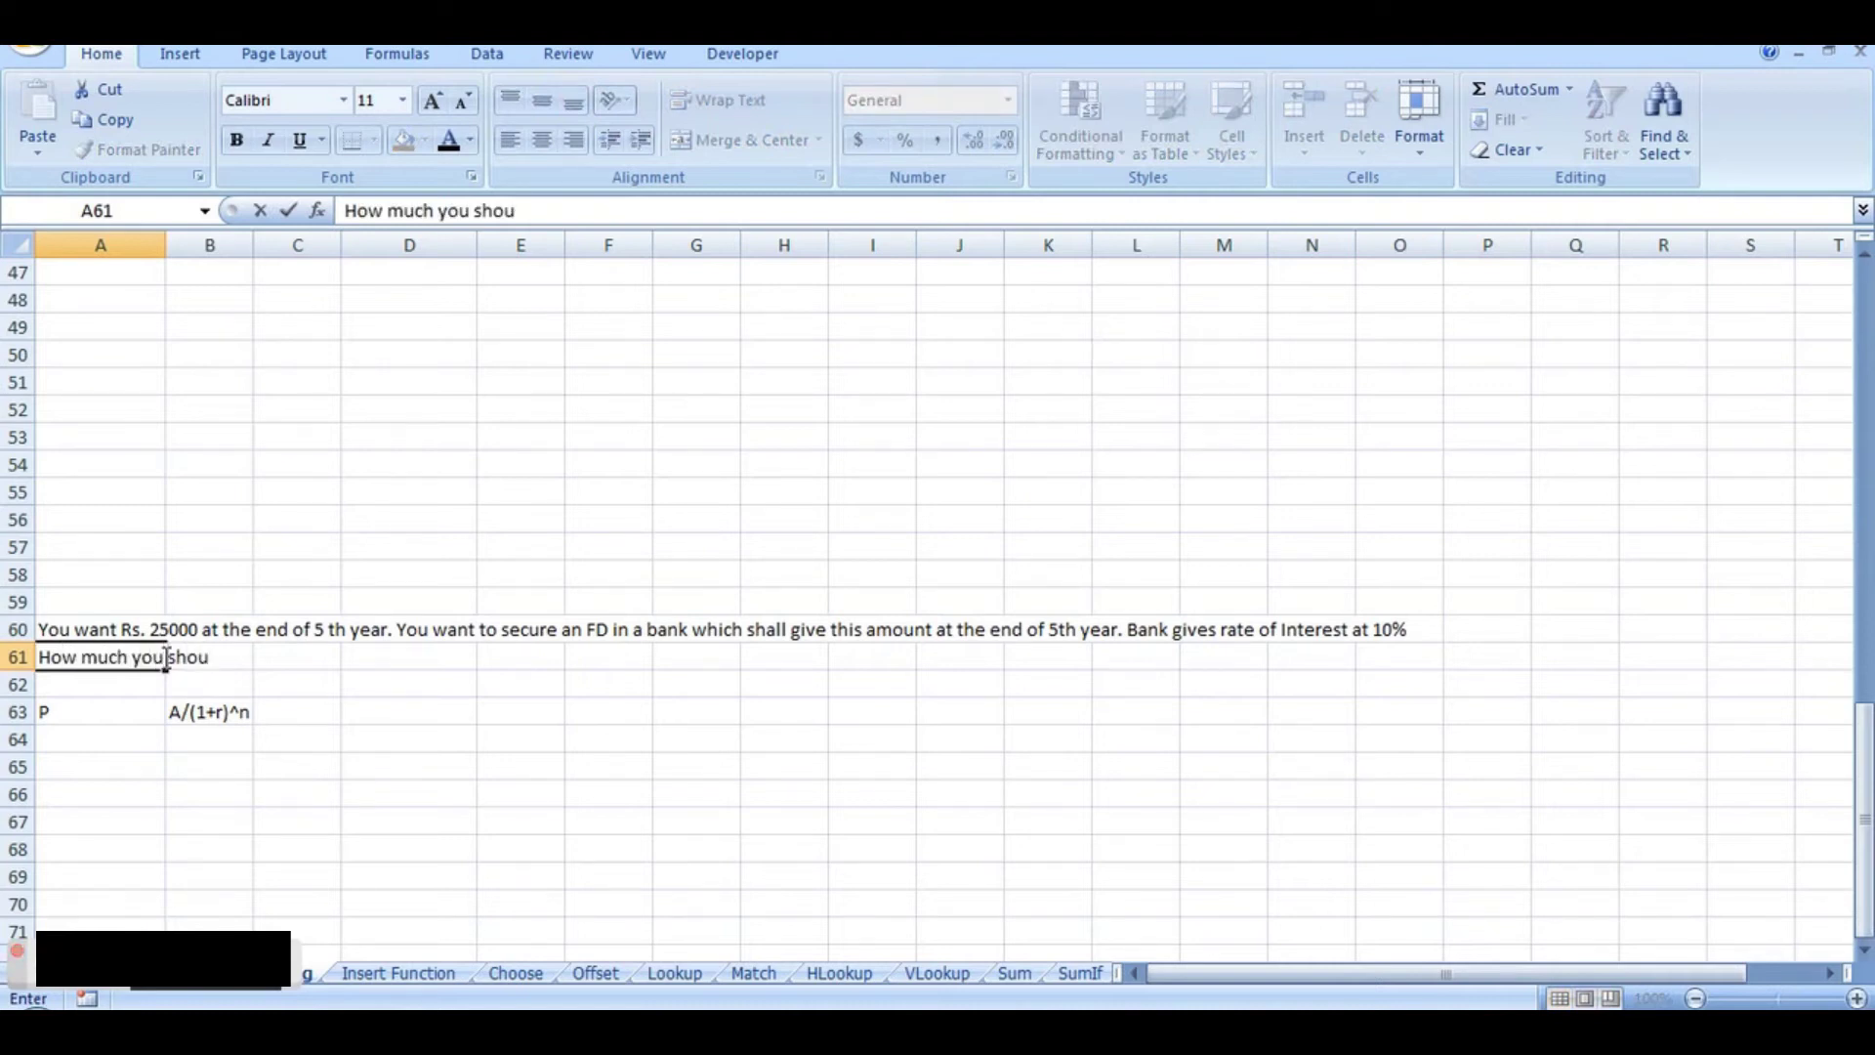
{"action": "type", "text": "ld invest now?"}
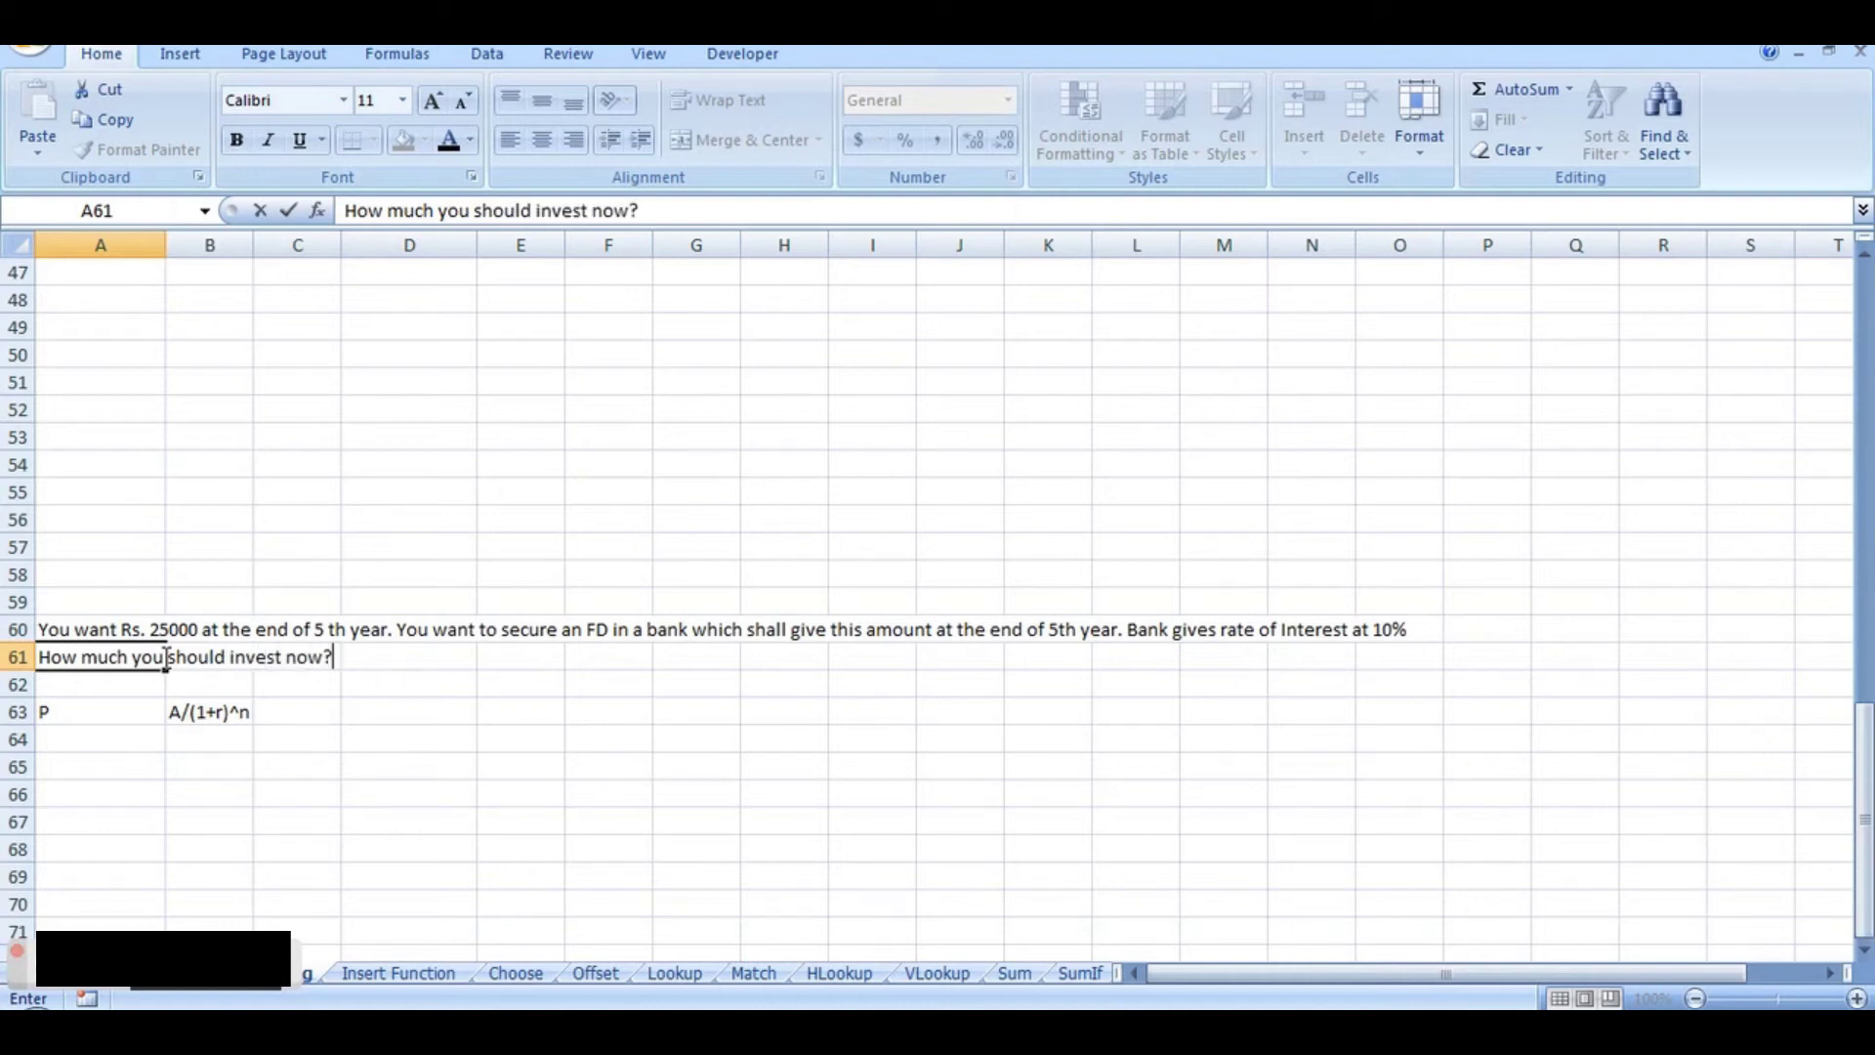
{"action": "type", "text": "?"}
{"action": "key", "text": "Return"}
Step: Add the amount formula below the P row: label A in A64 and P(1+r)^n as text in B64
{"action": "left_click", "coordinate": [125, 712]}
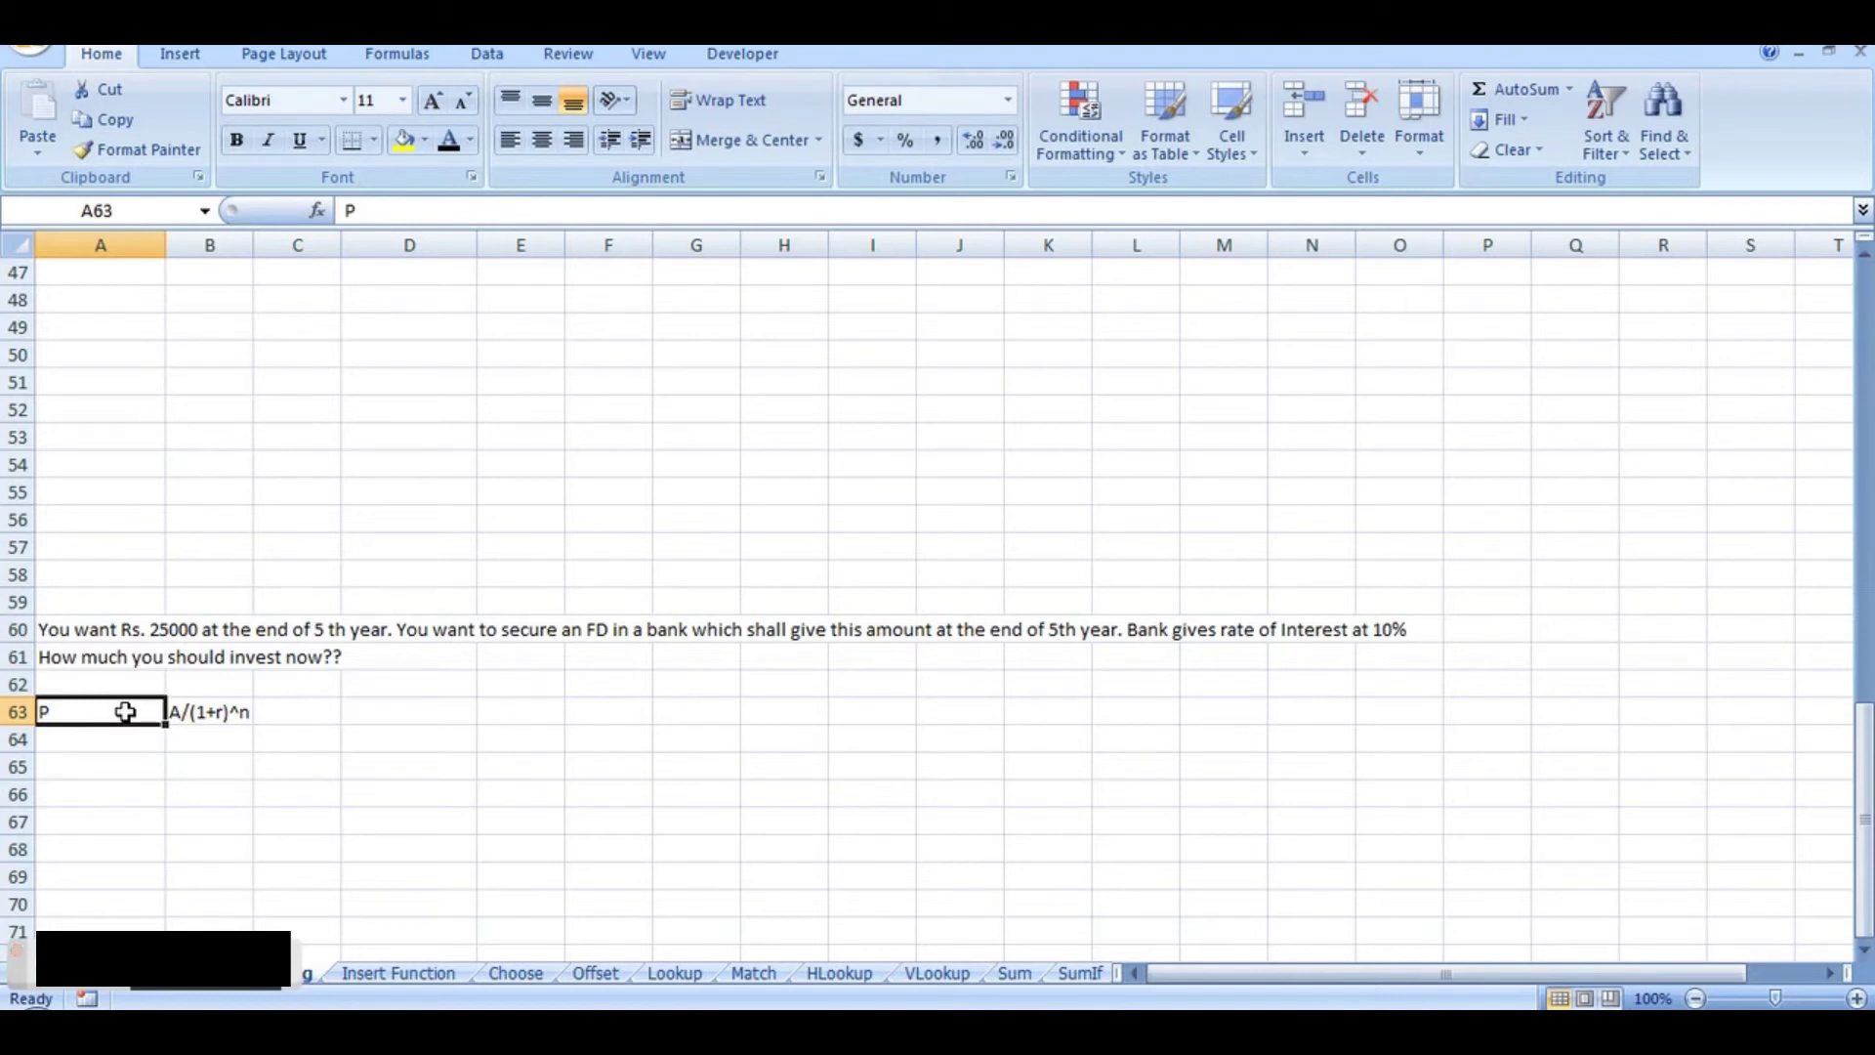
{"action": "key", "text": "Return"}
{"action": "type", "text": "A"}
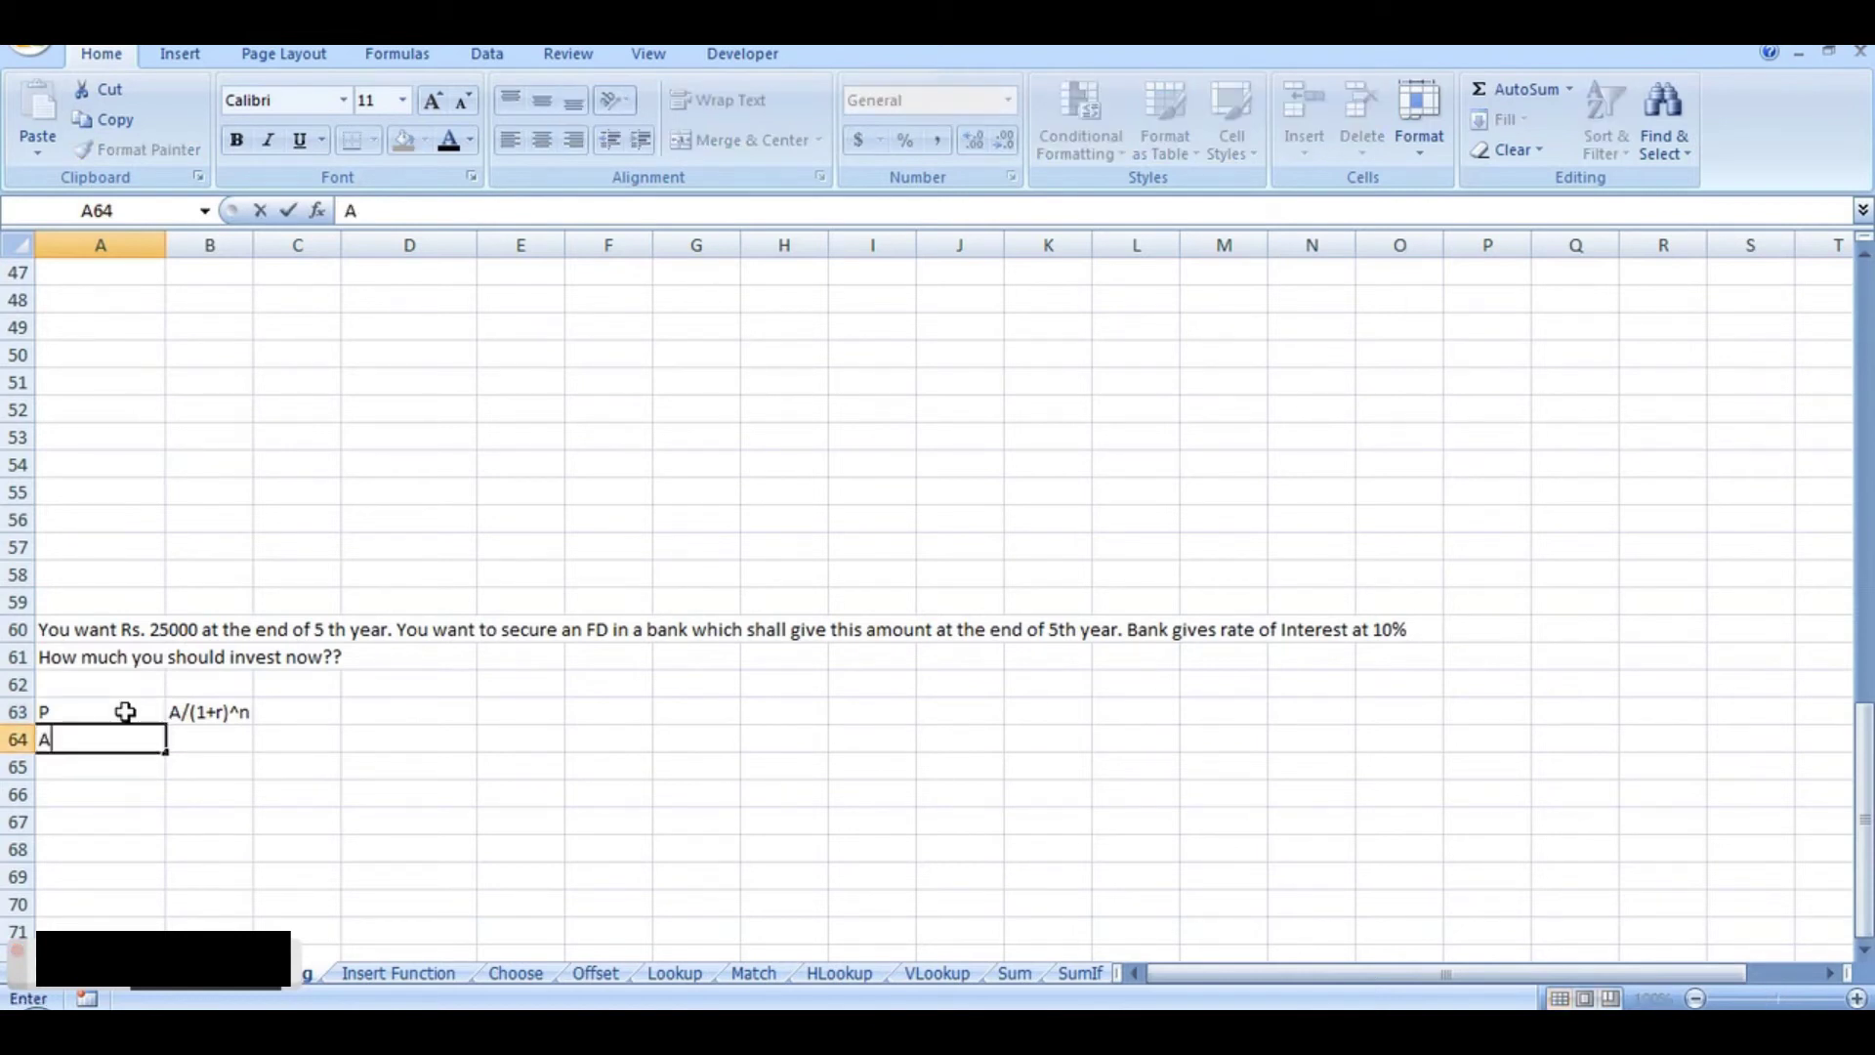
{"action": "key", "text": "Tab"}
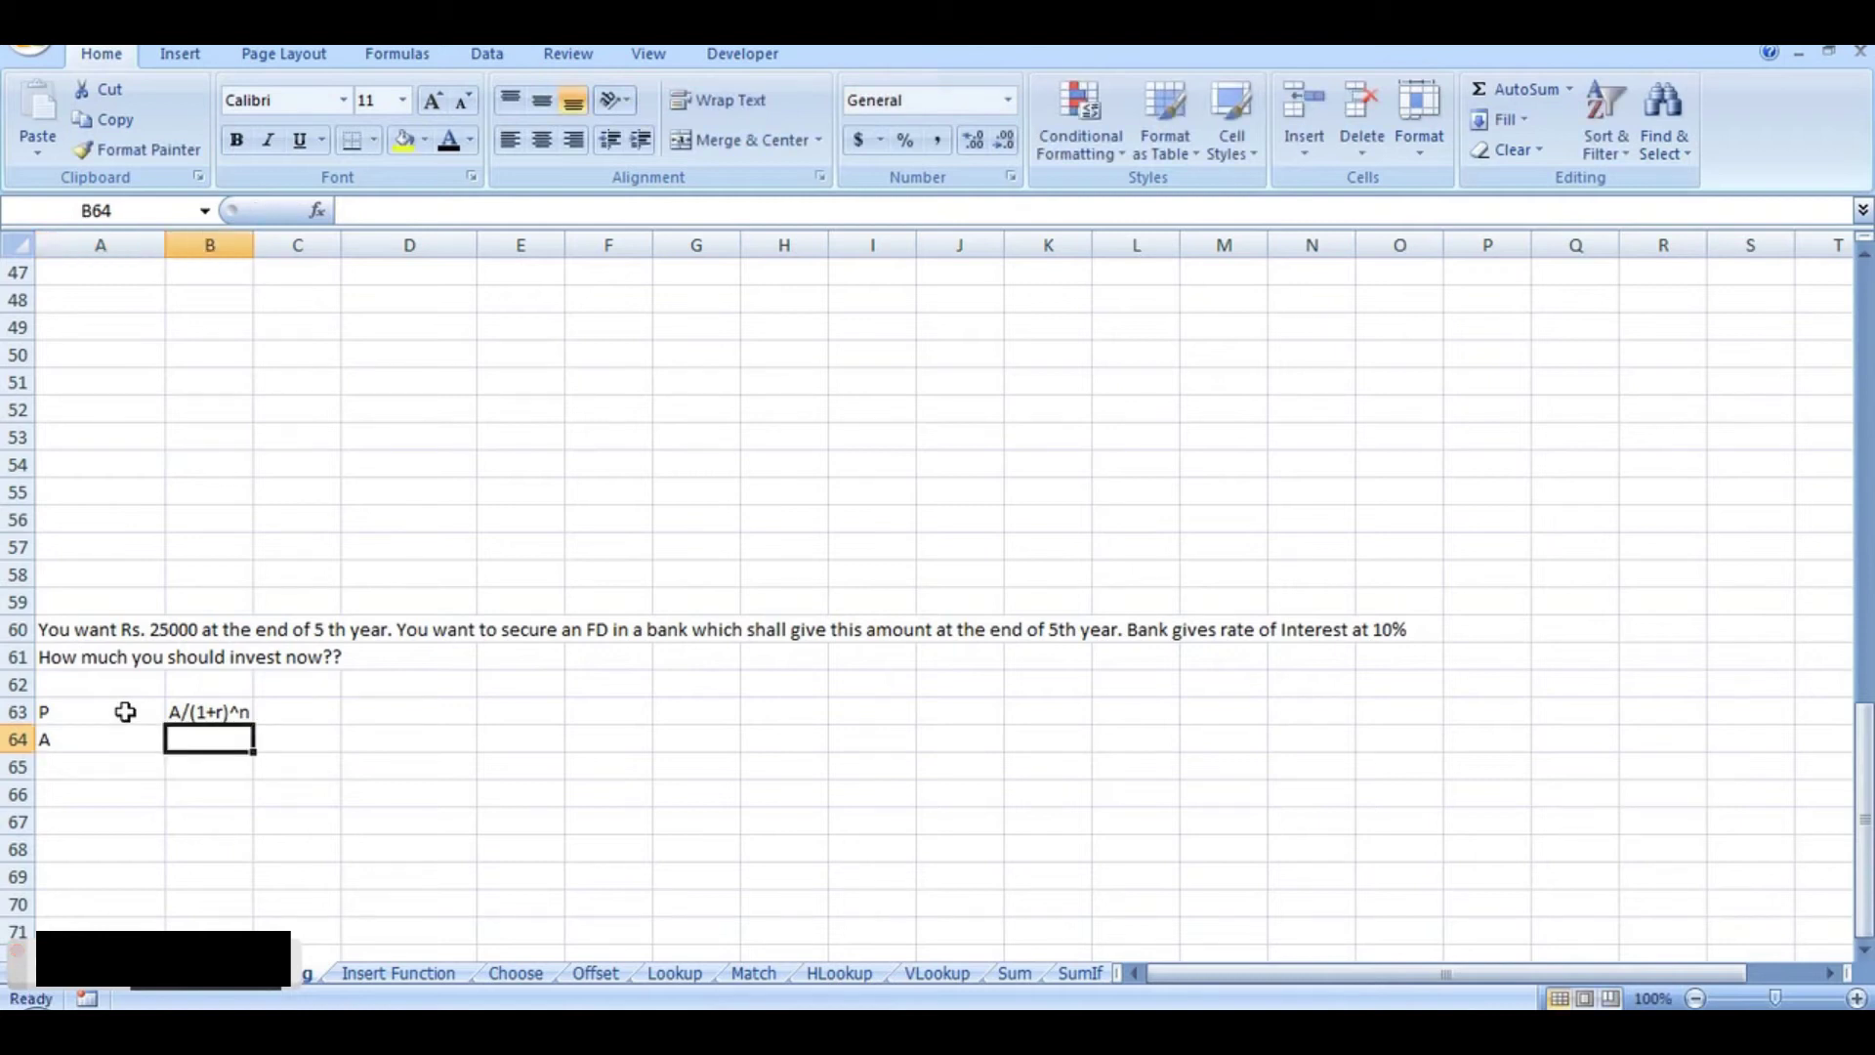
{"action": "type", "text": "P("}
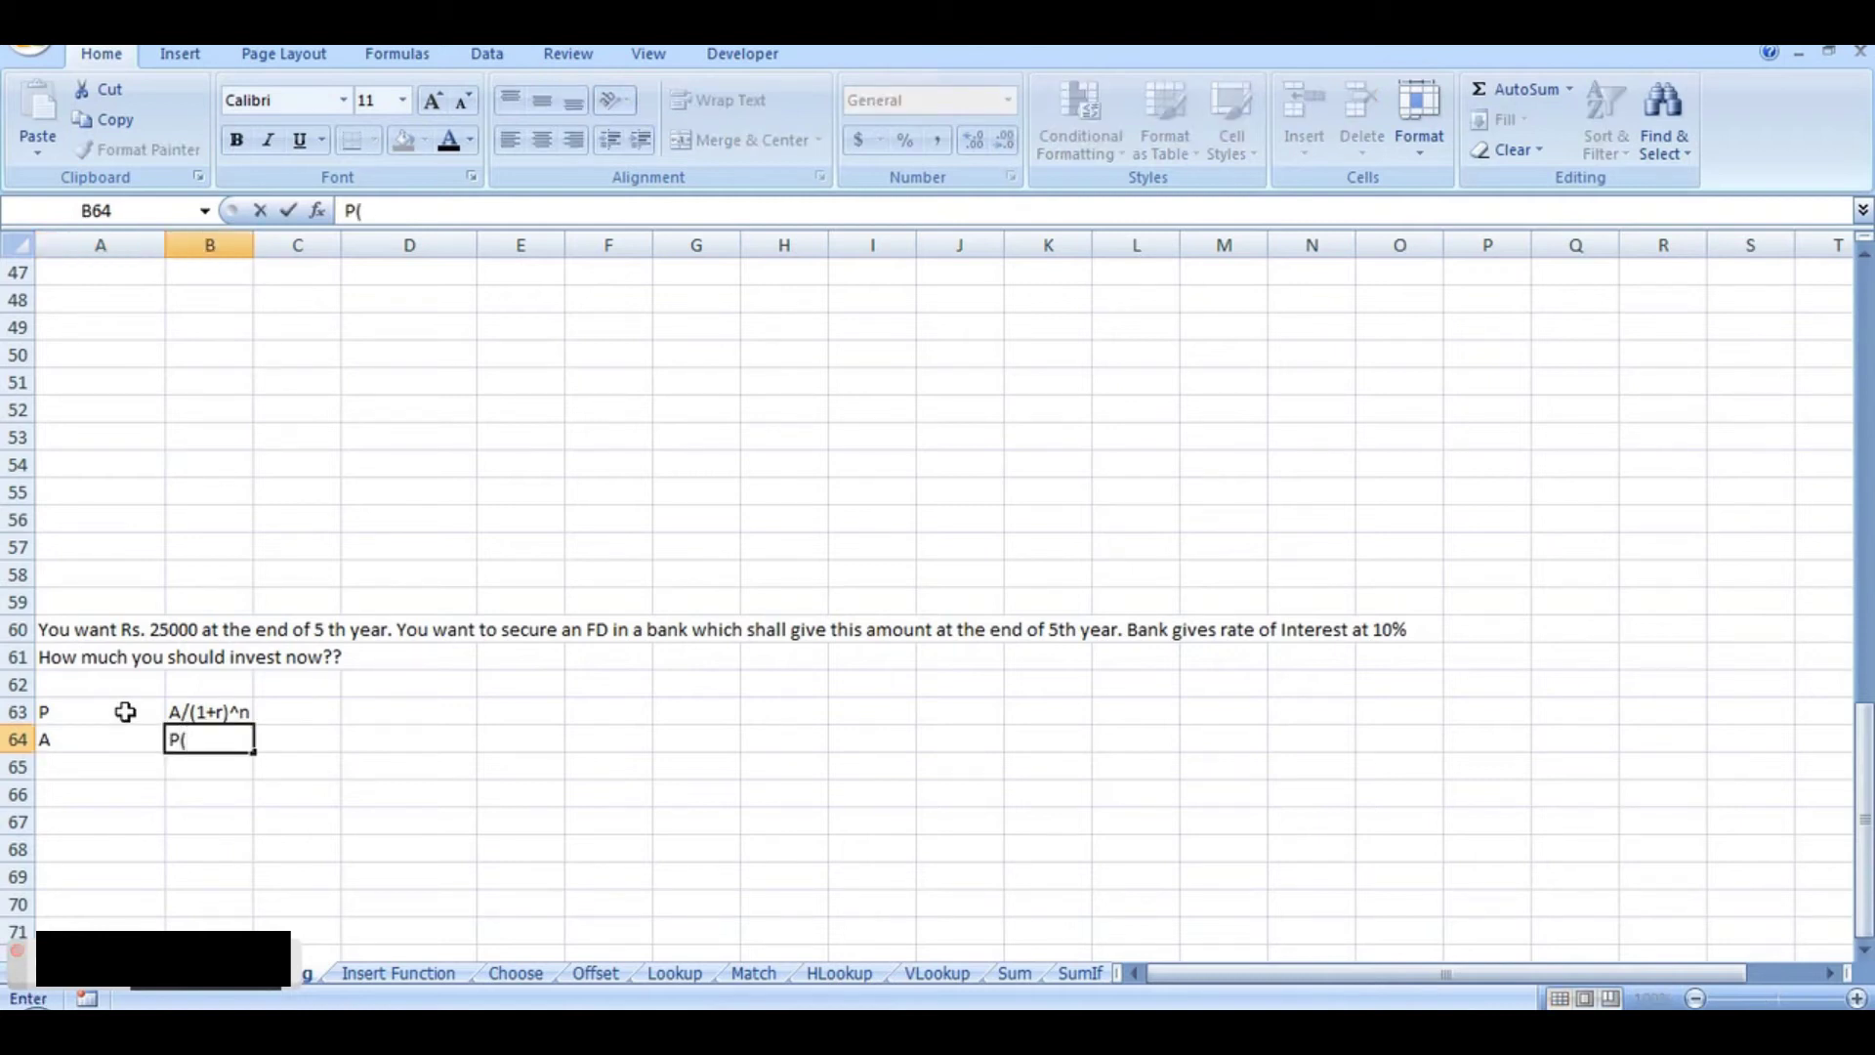
{"action": "type", "text": "1+r)^n"}
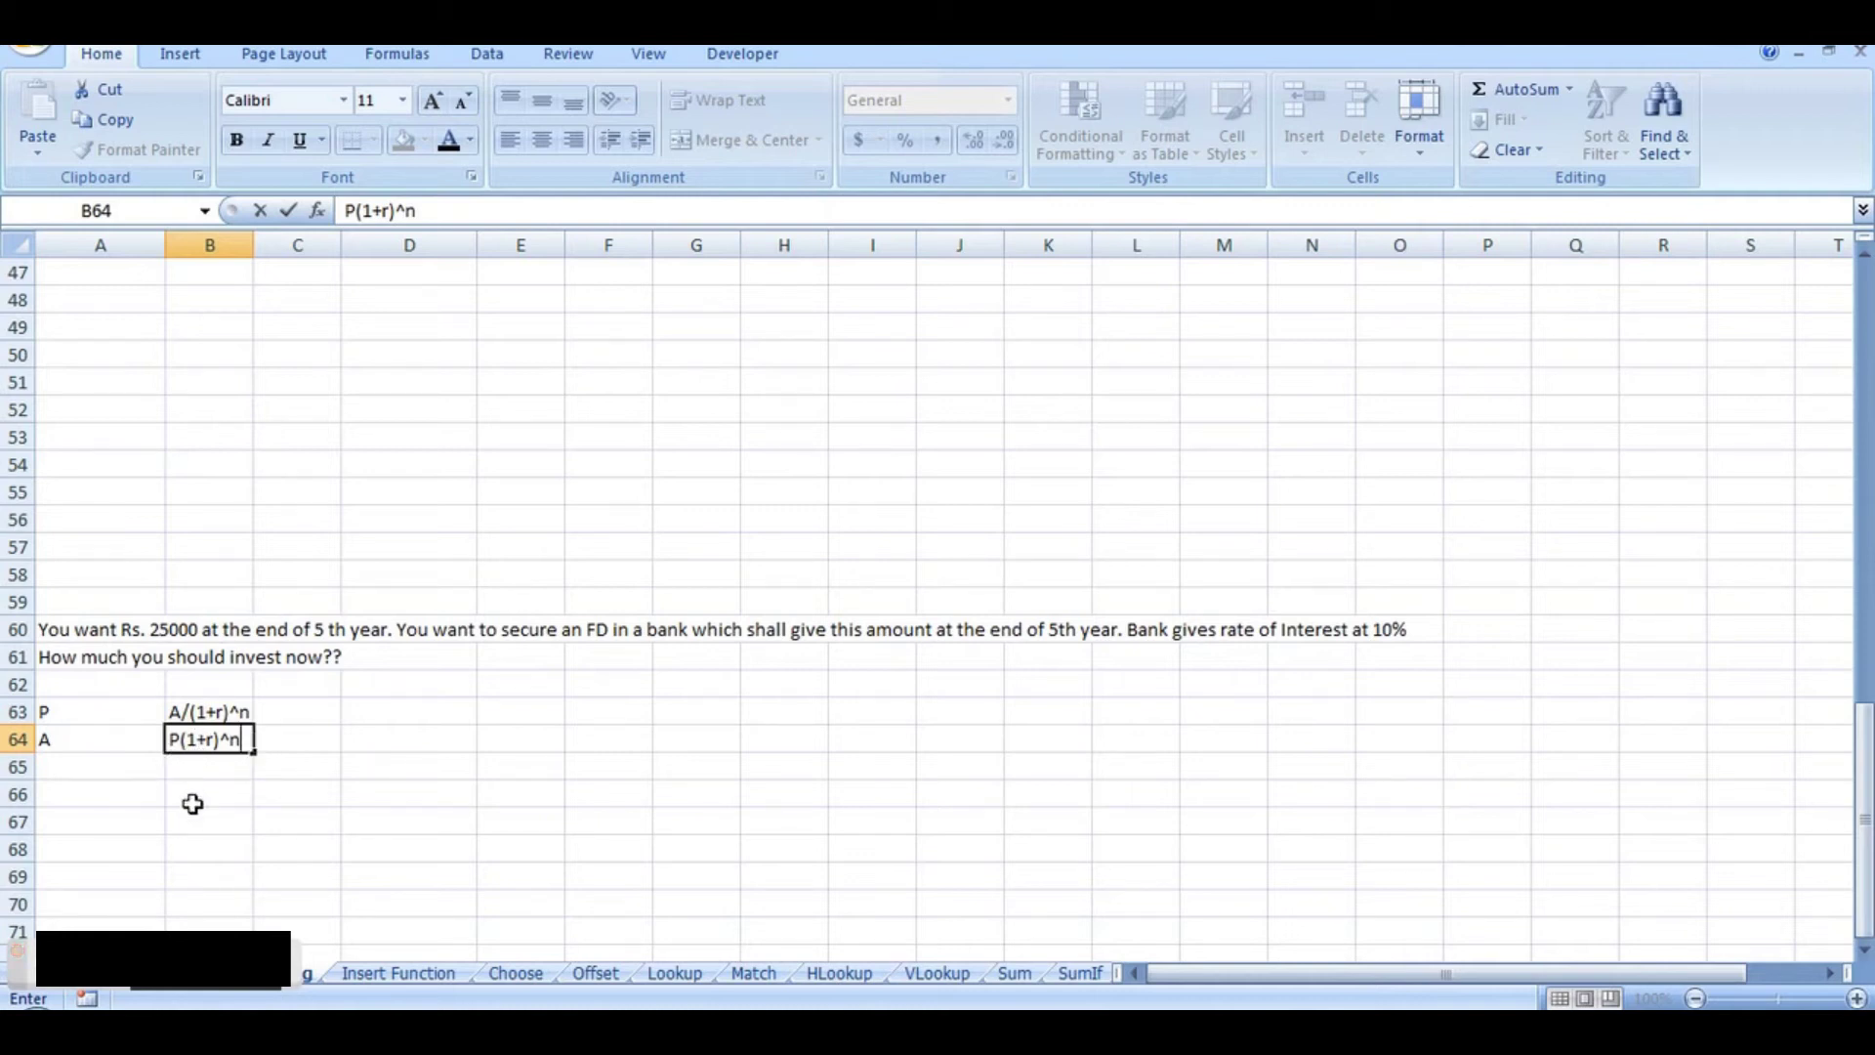
{"action": "left_click", "coordinate": [193, 813]}
Step: Examine the P and A formula rows, focusing on the P formula in B63 needed for the investment question
{"action": "left_click", "coordinate": [191, 801]}
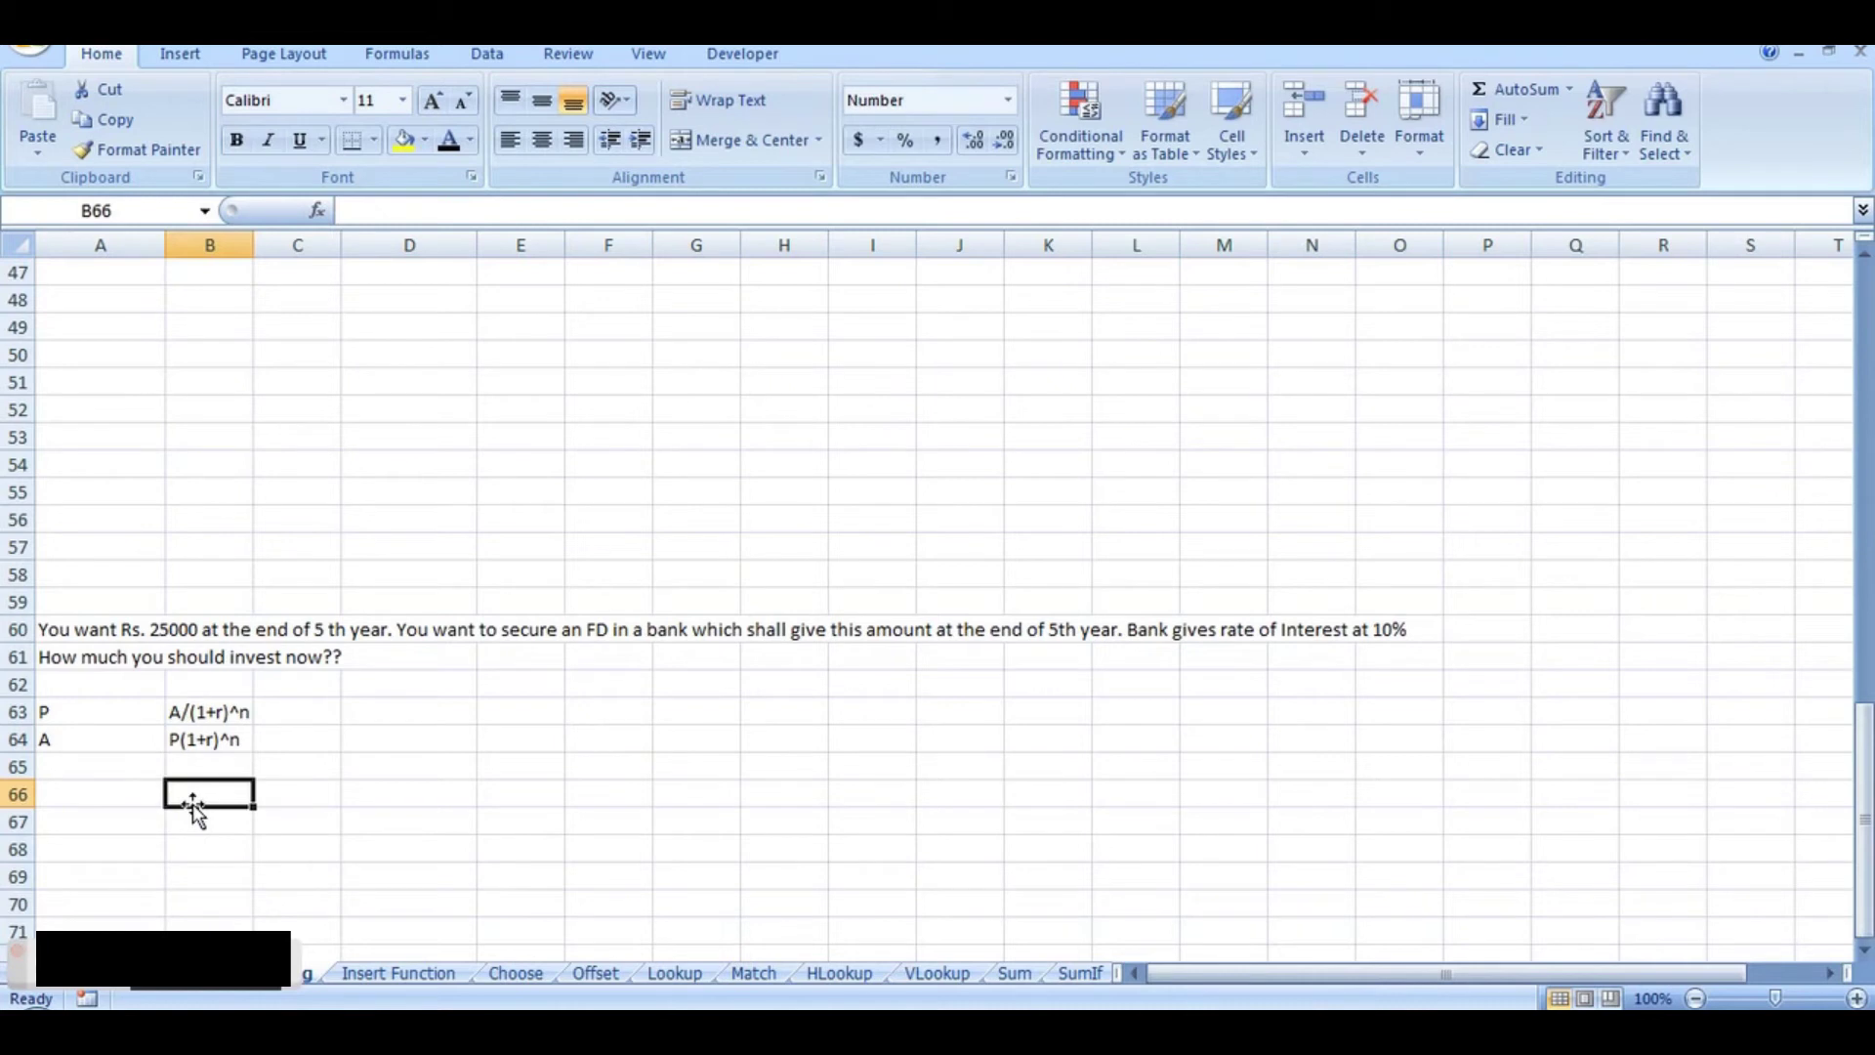
{"action": "key", "text": "Up"}
{"action": "key", "text": "Down"}
{"action": "key", "text": "Left"}
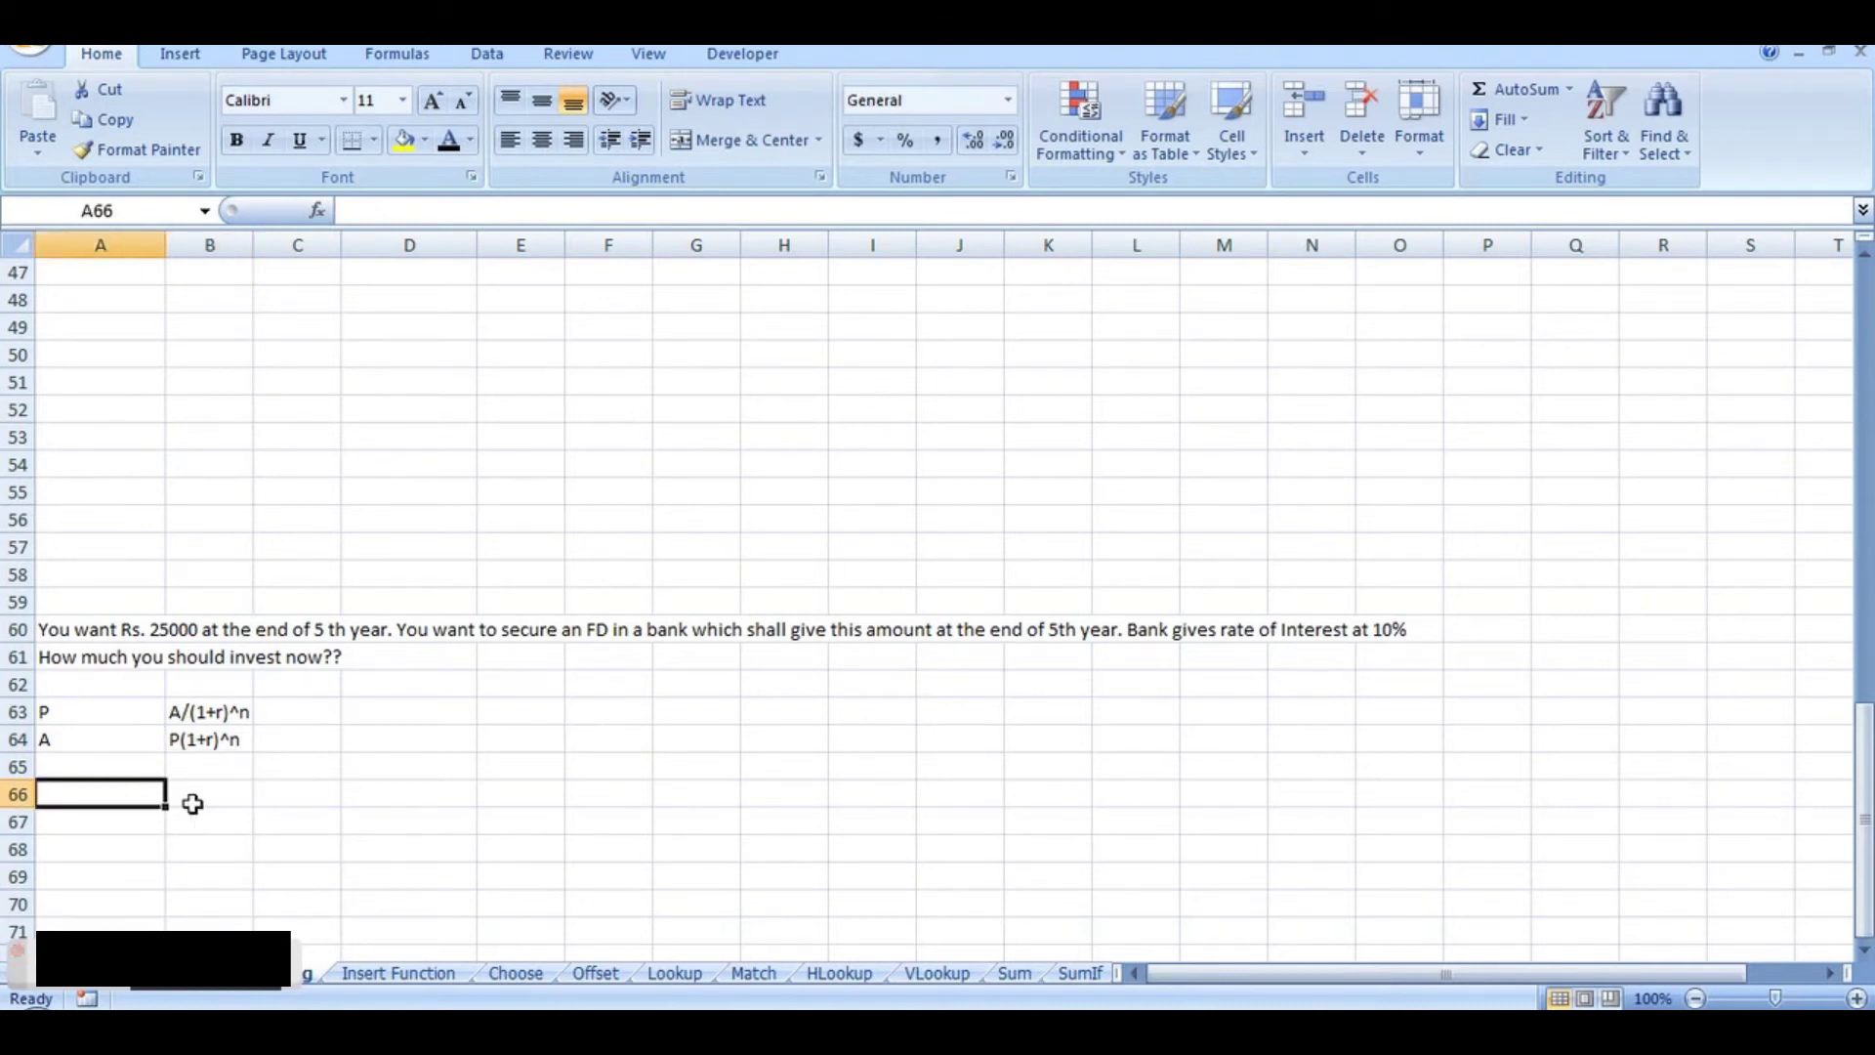
{"action": "key", "text": "Up"}
{"action": "key", "text": "Up"}
{"action": "key", "text": "Up"}
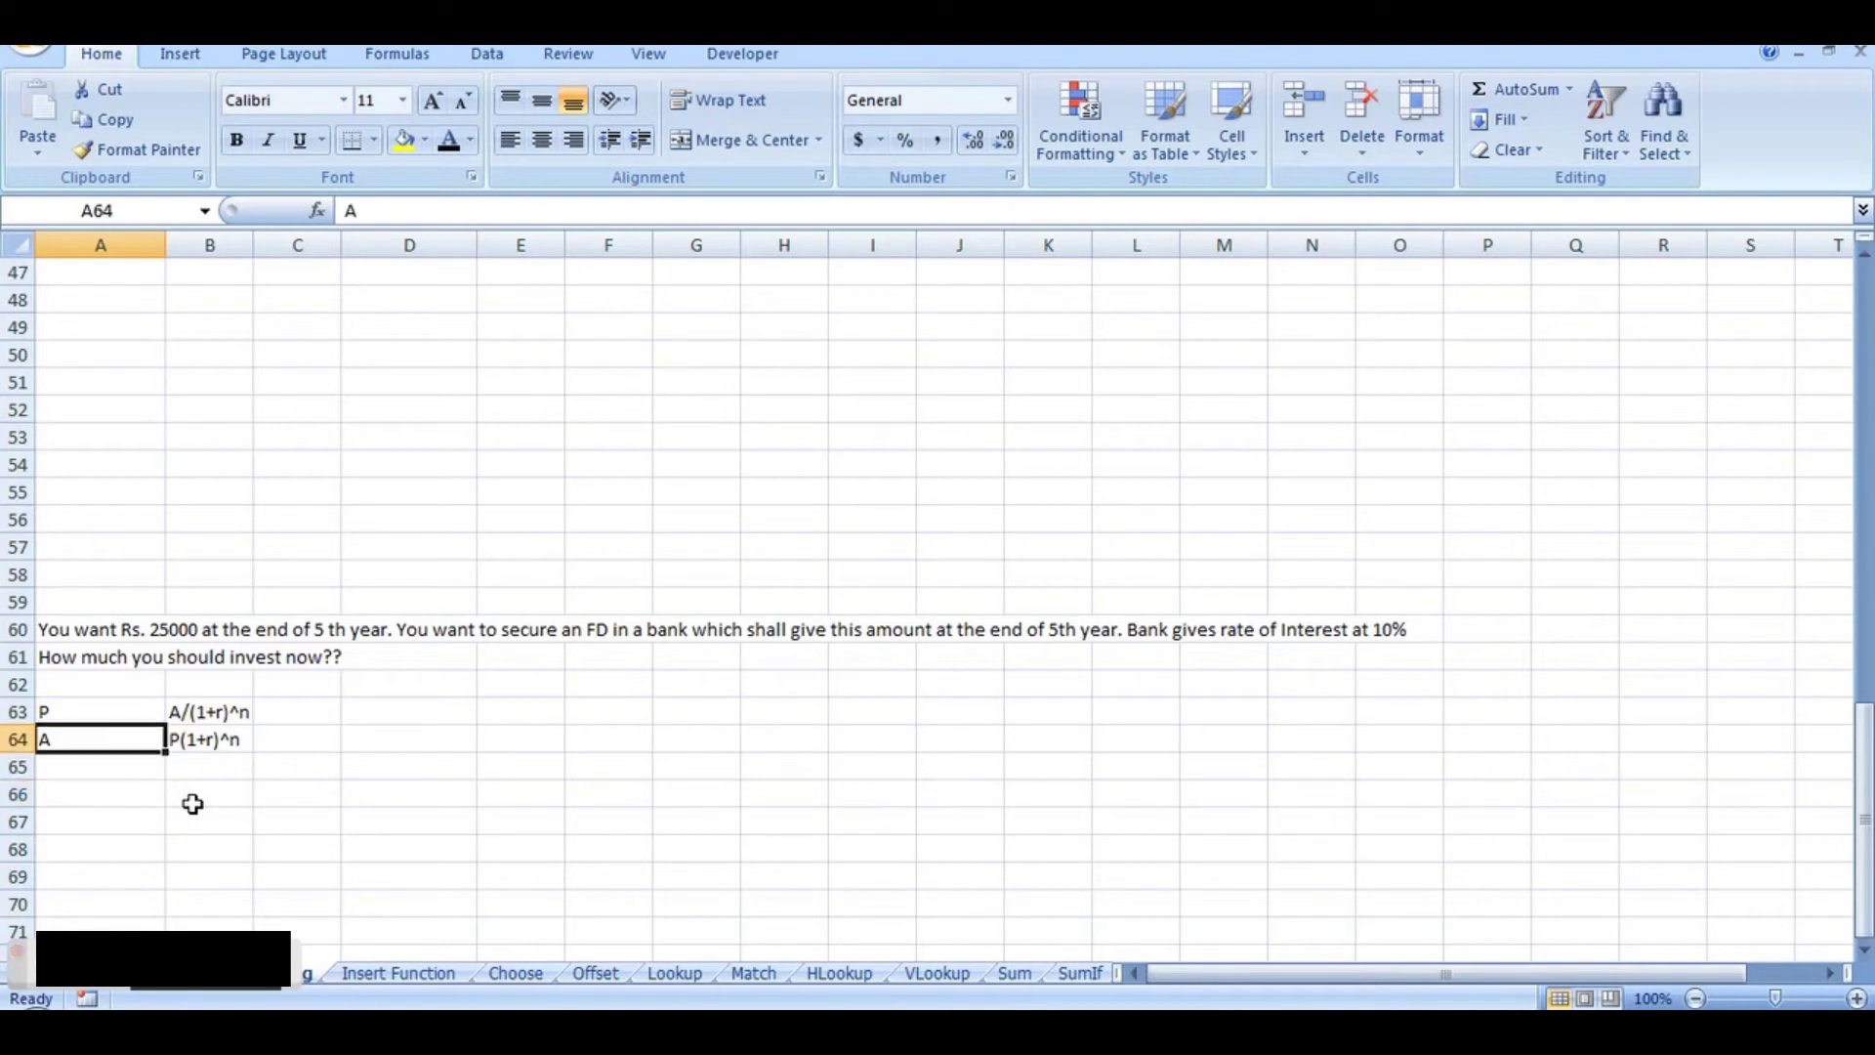
{"action": "key", "text": "shift+Right"}
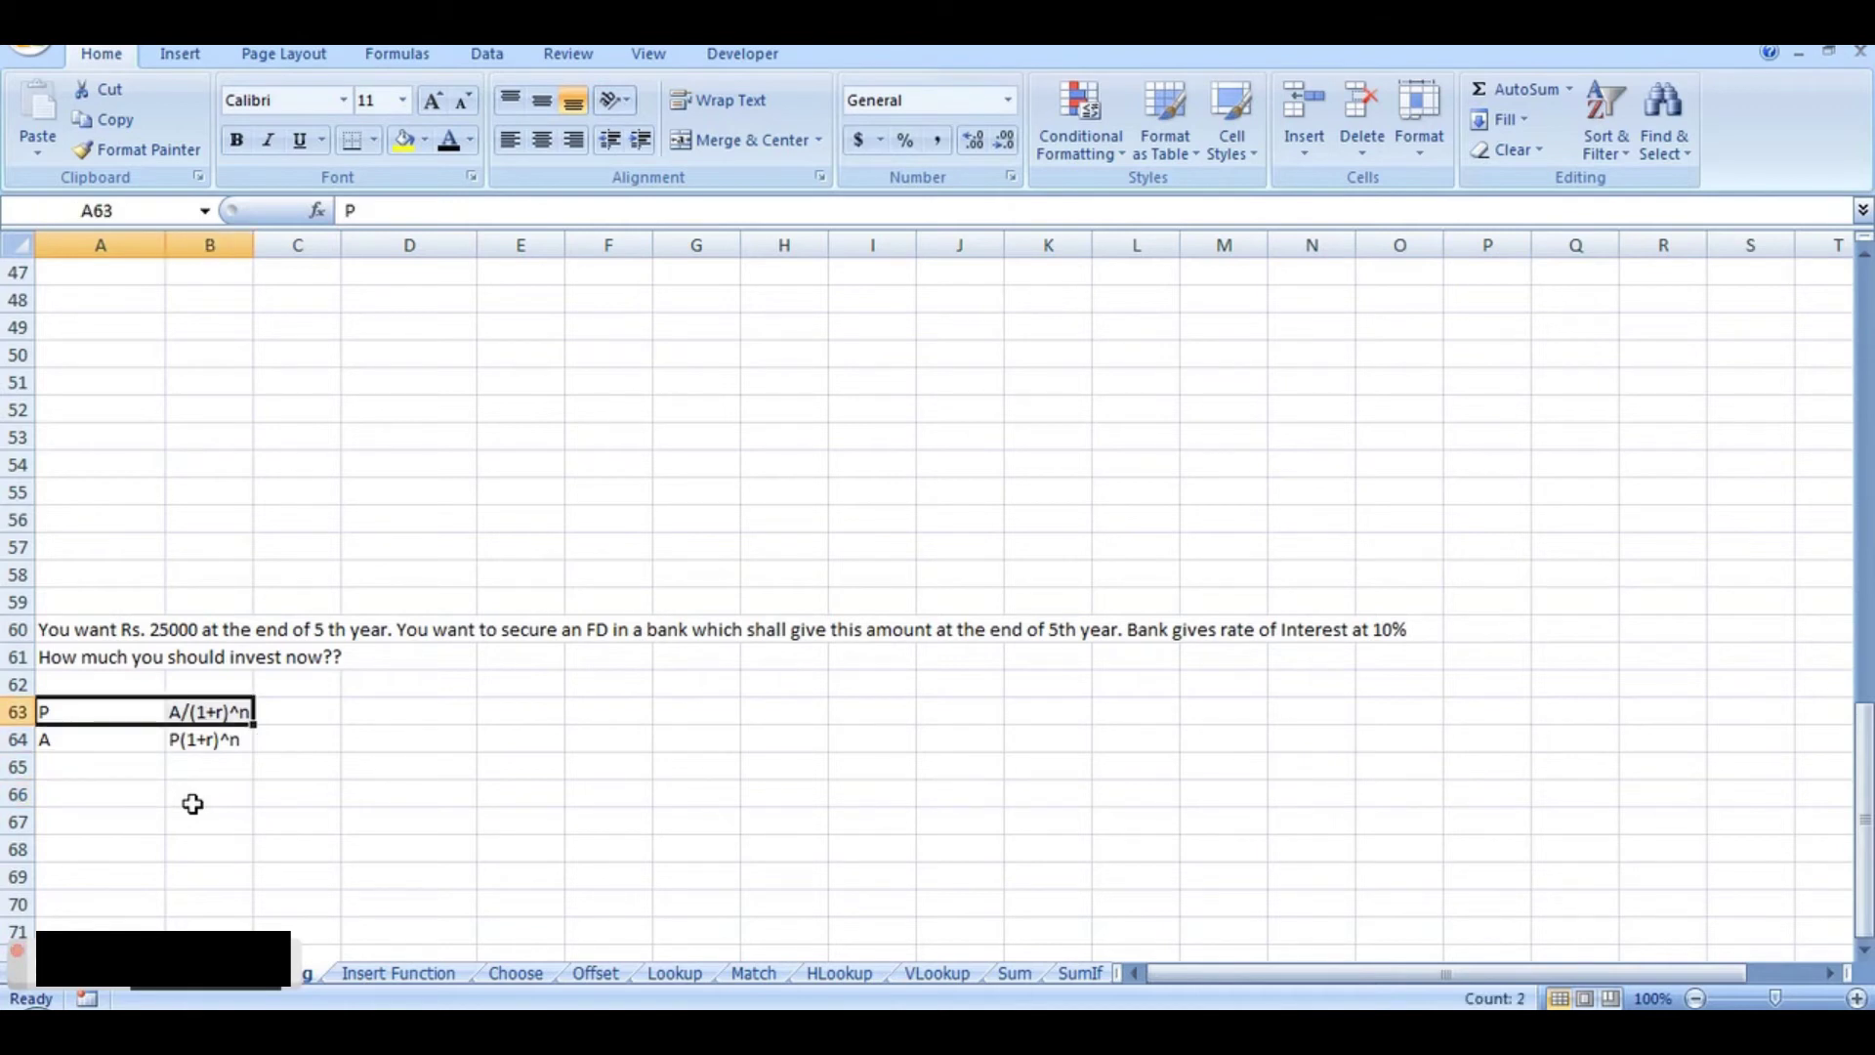
{"action": "key", "text": "Down"}
{"action": "key", "text": "Up"}
{"action": "key", "text": "Right"}
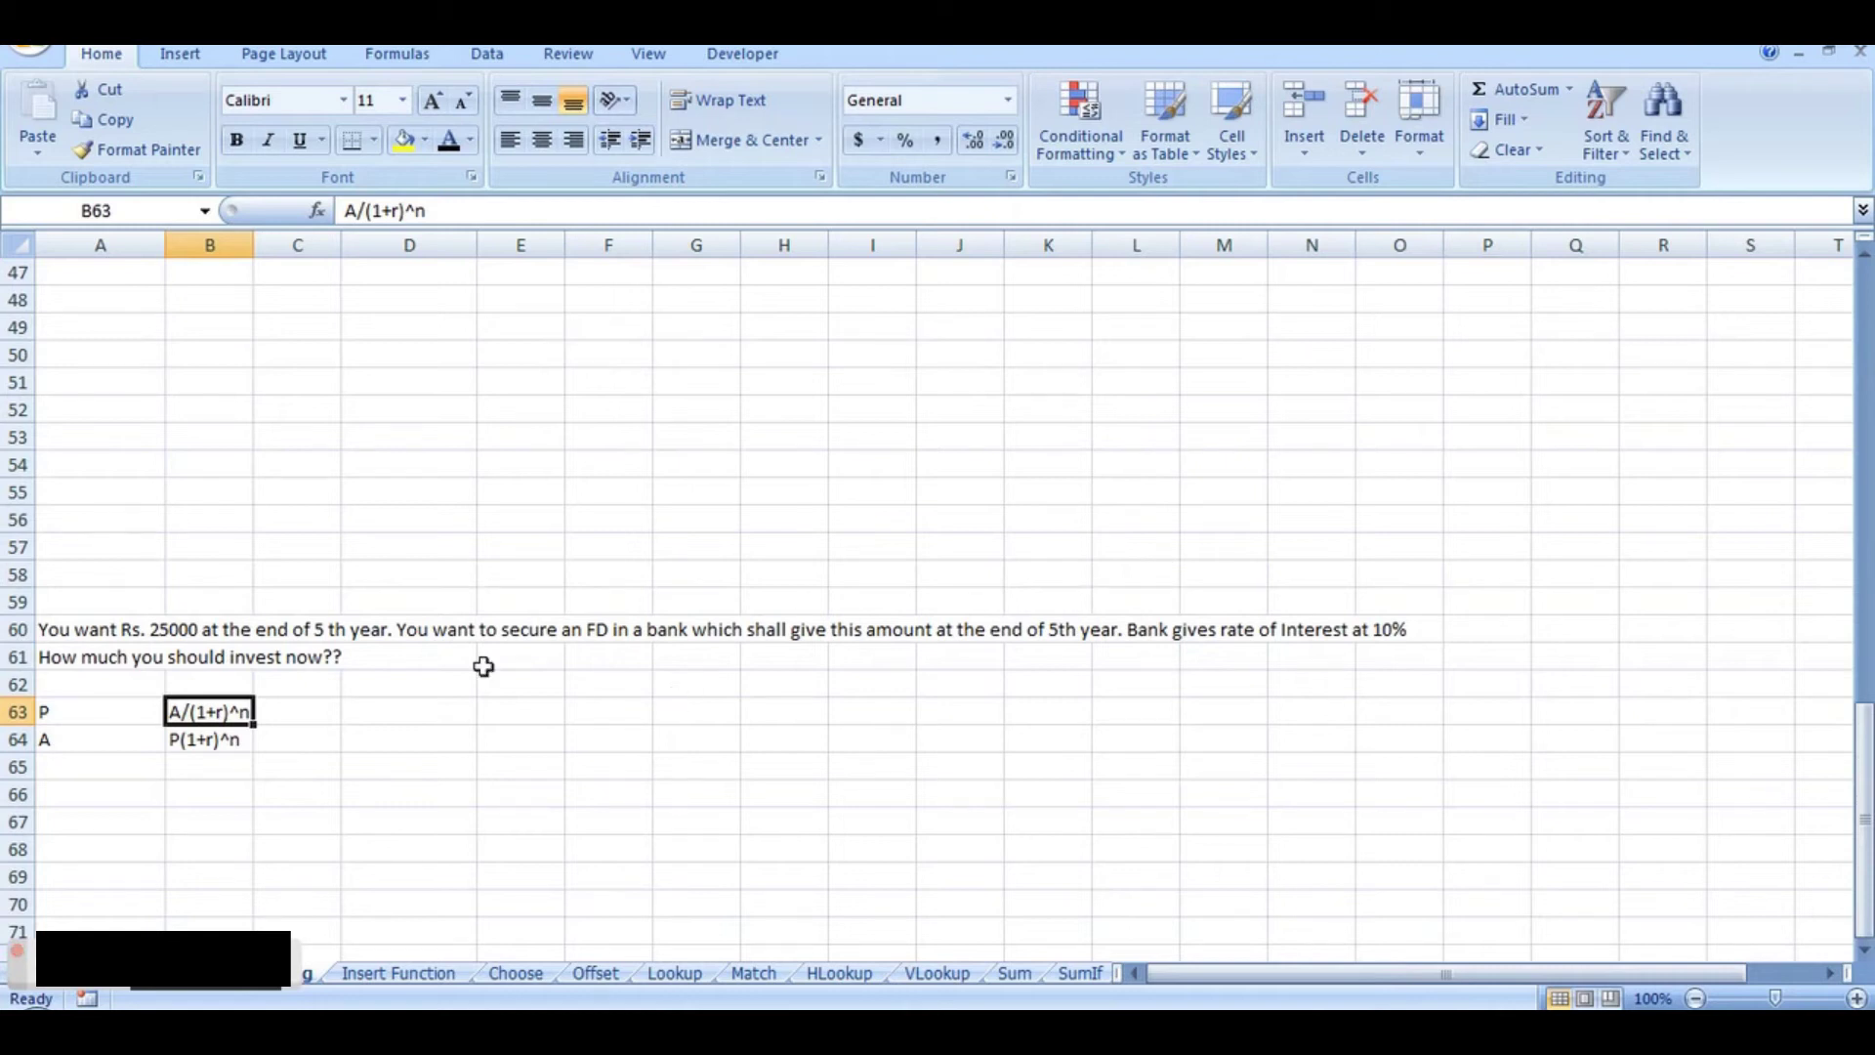
Step: Enter the label P in cell A66 for the principal calculation of the fixed deposit problem
{"action": "left_click", "coordinate": [202, 797]}
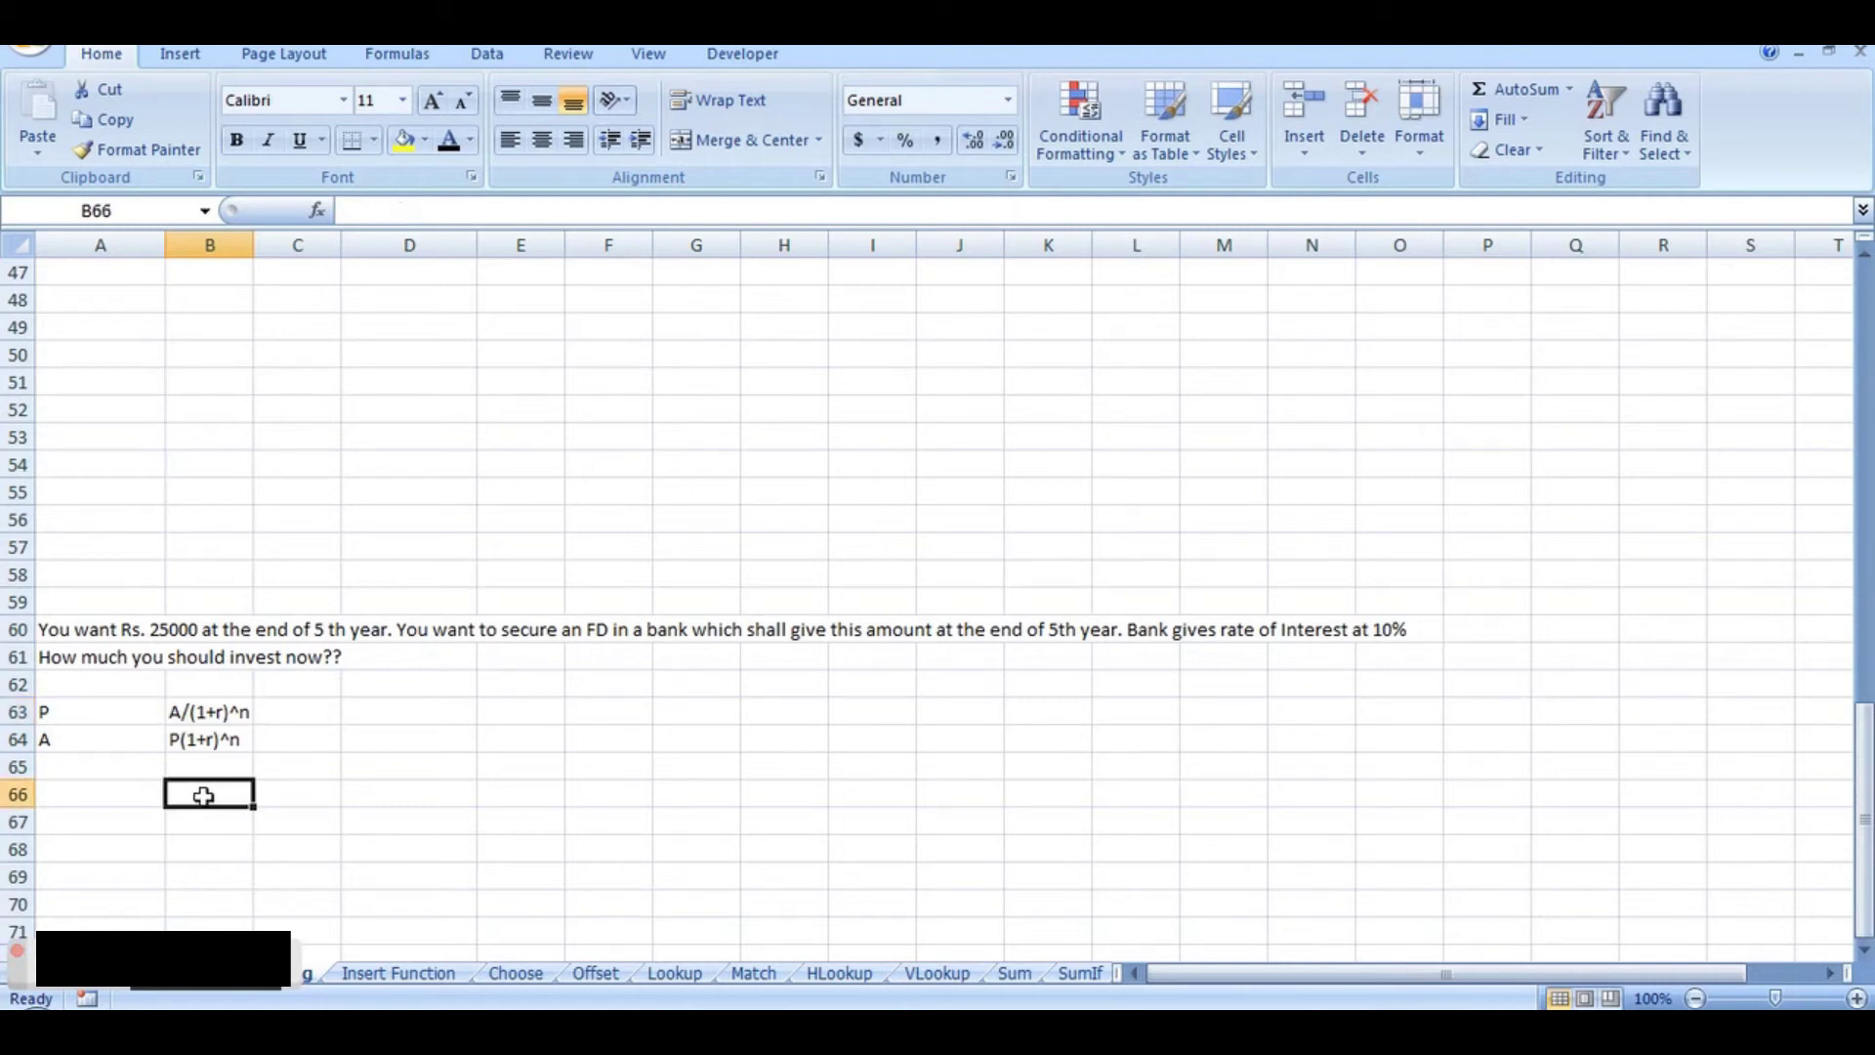
{"action": "left_click", "coordinate": [140, 792]}
{"action": "type", "text": "p"}
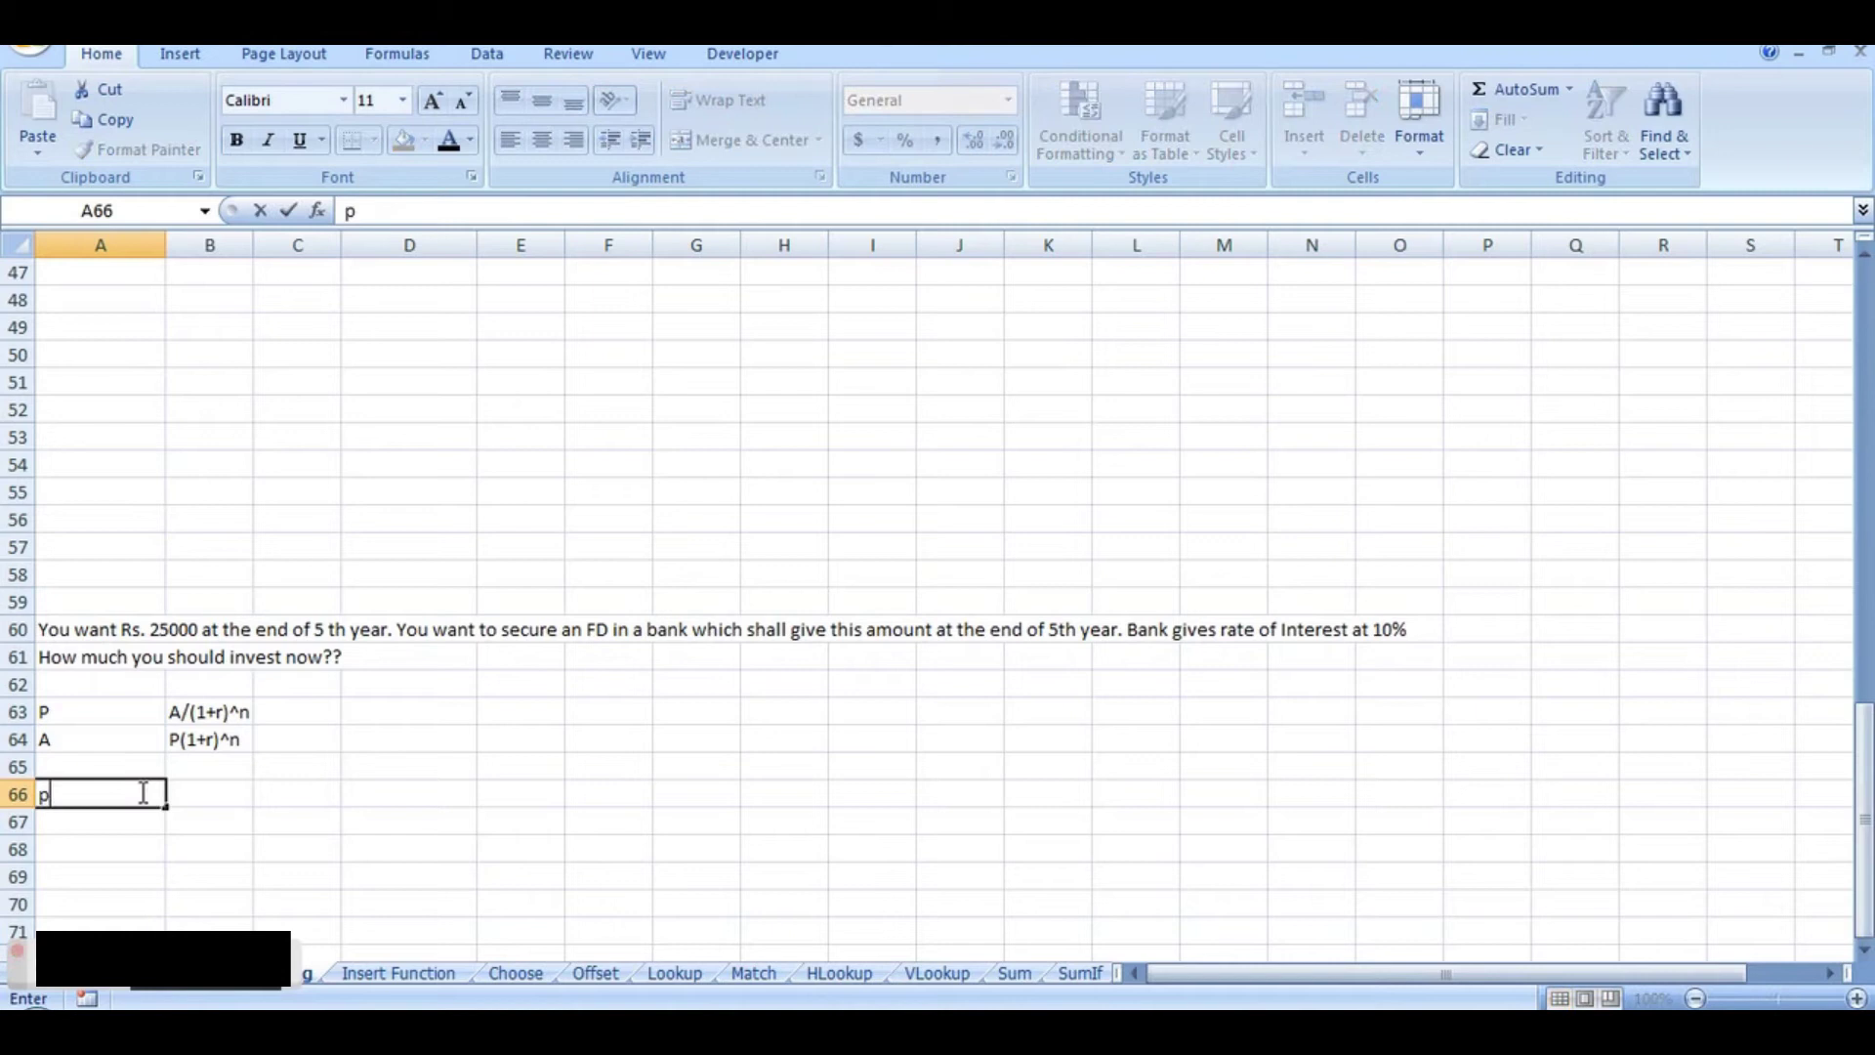
{"action": "key", "text": "BackSpace"}
{"action": "type", "text": "P"}
{"action": "key", "text": "Tab"}
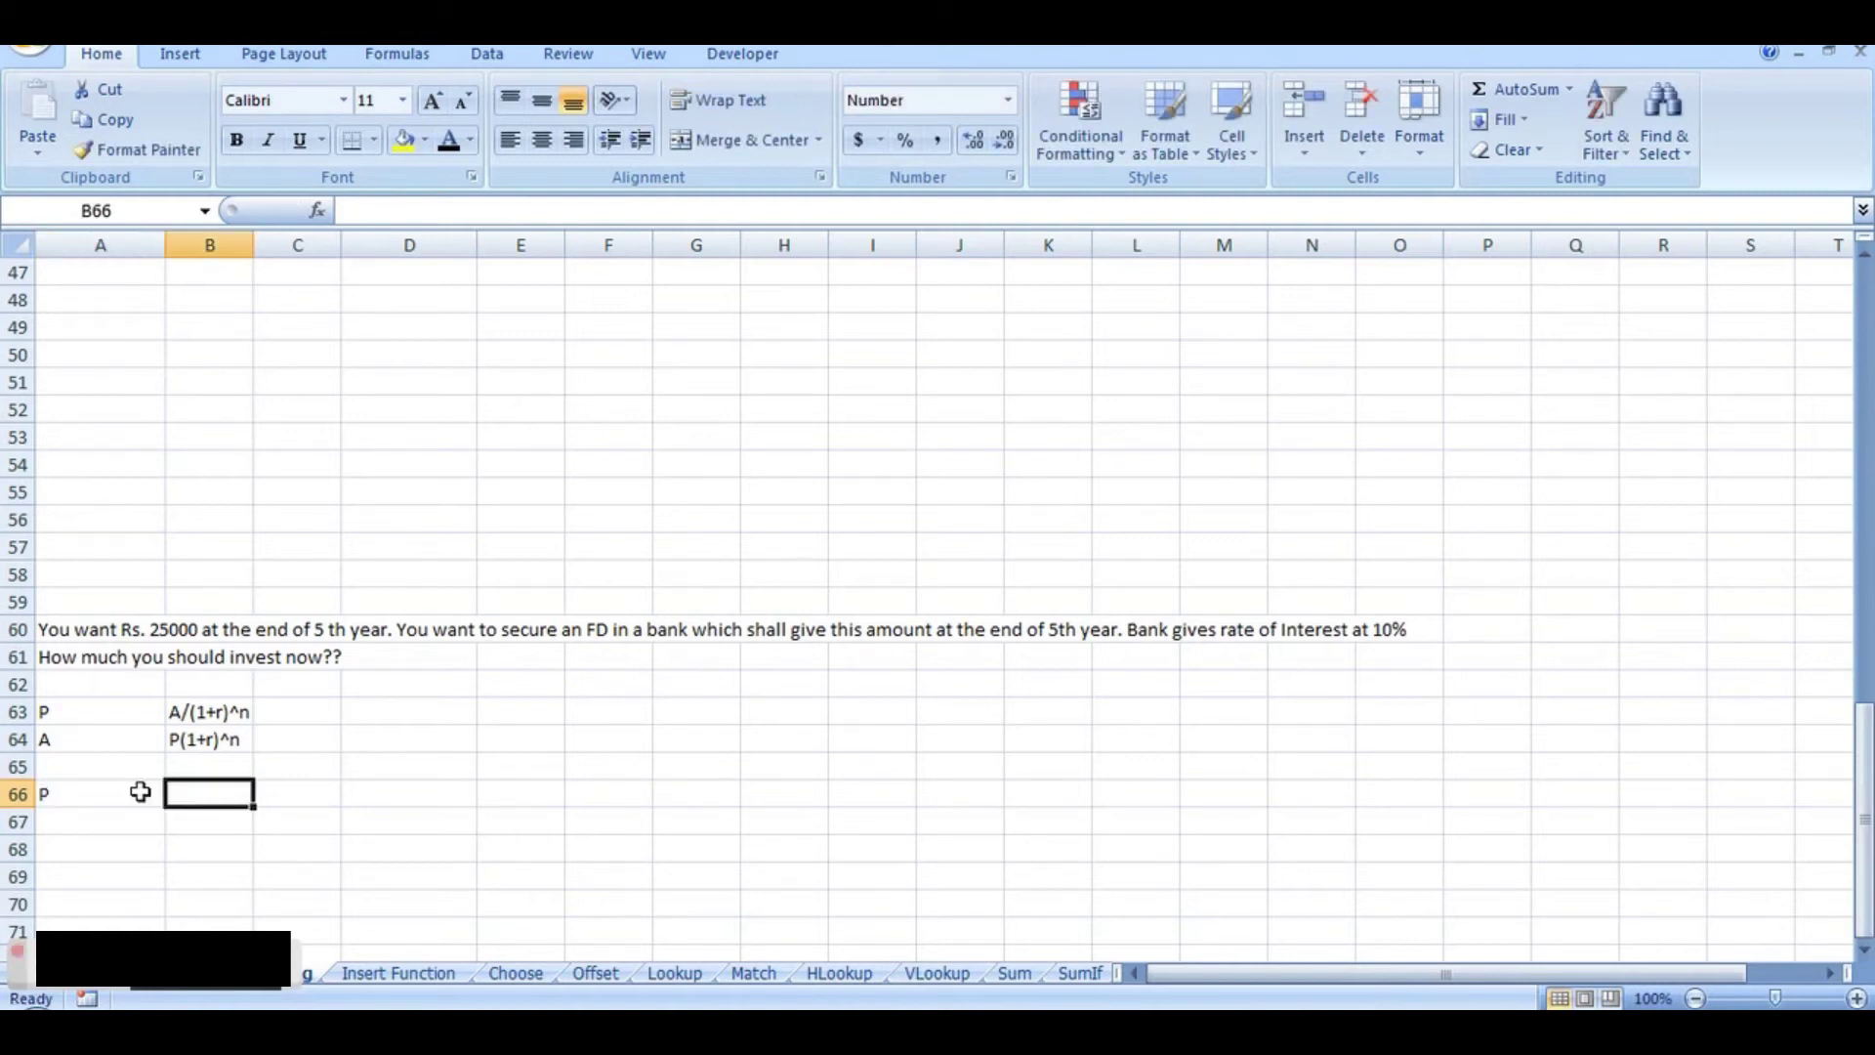
Step: Calculate the principal in B66 with the formula =25000/(1+10%)^5
{"action": "type", "text": "="}
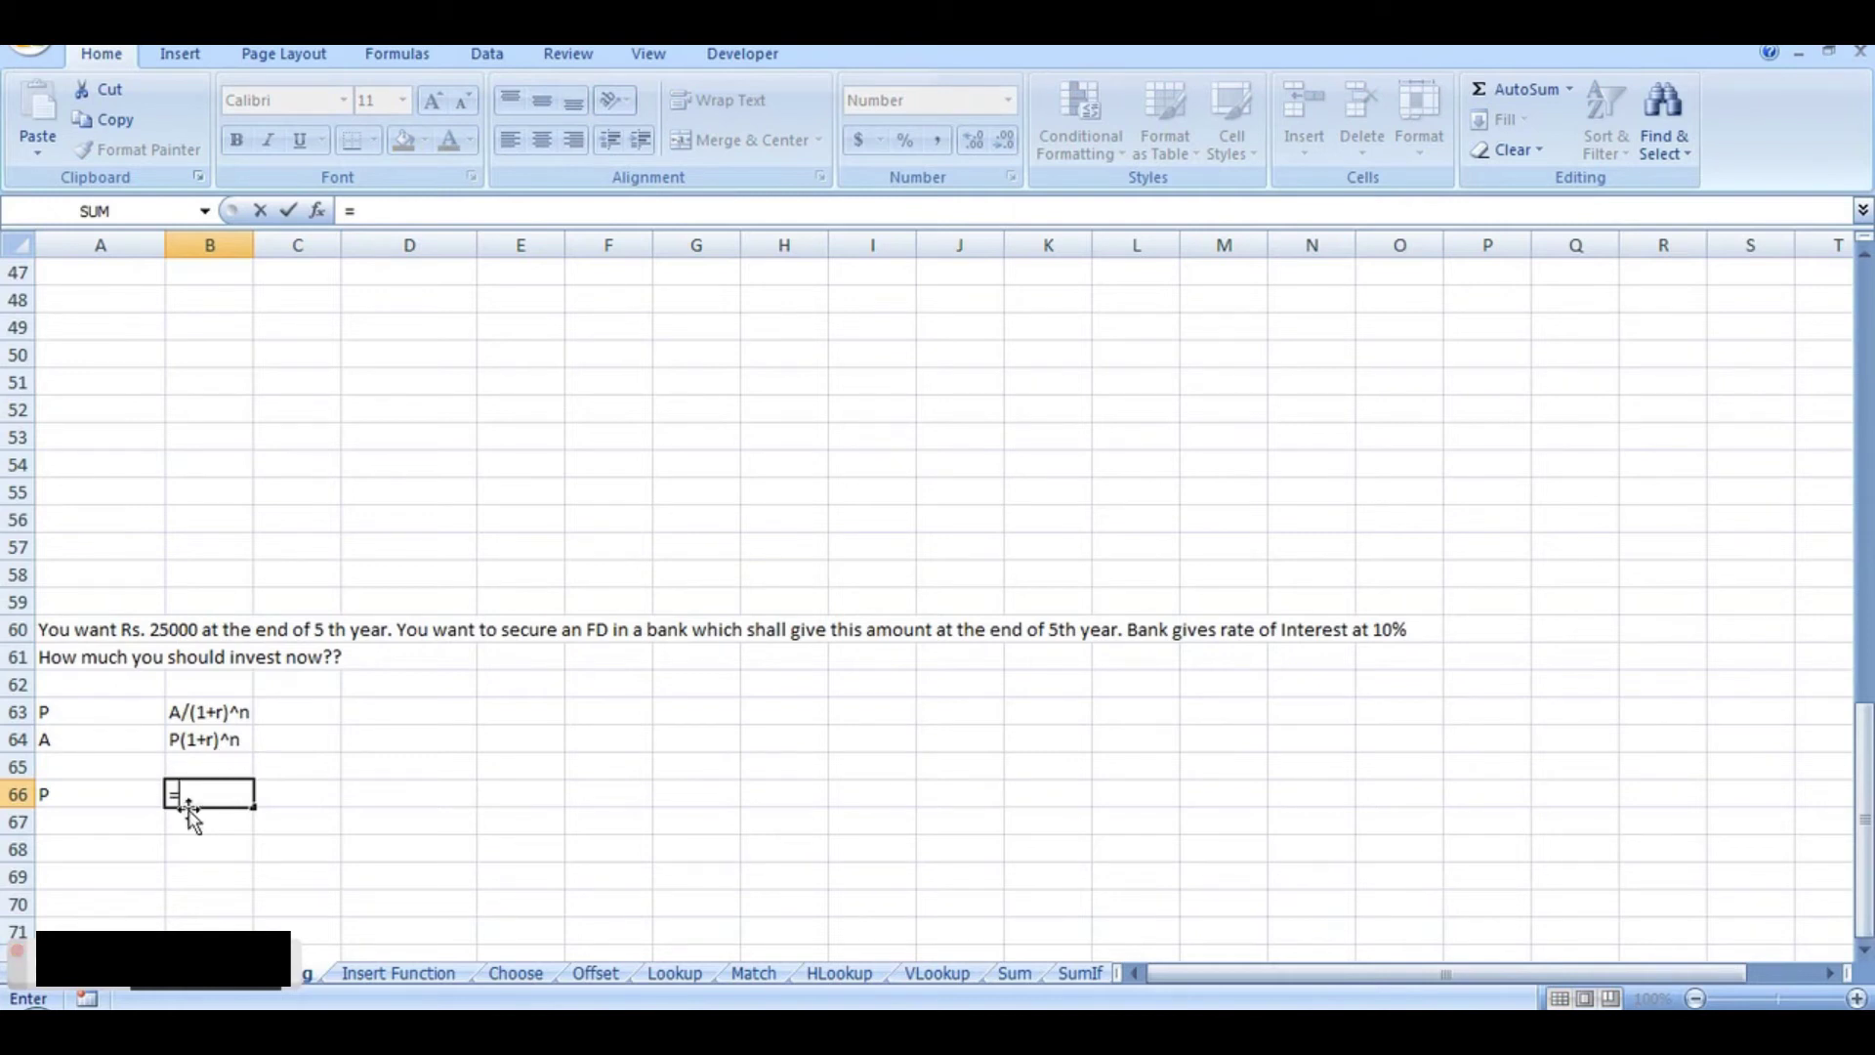
{"action": "type", "text": "25000/(1+"}
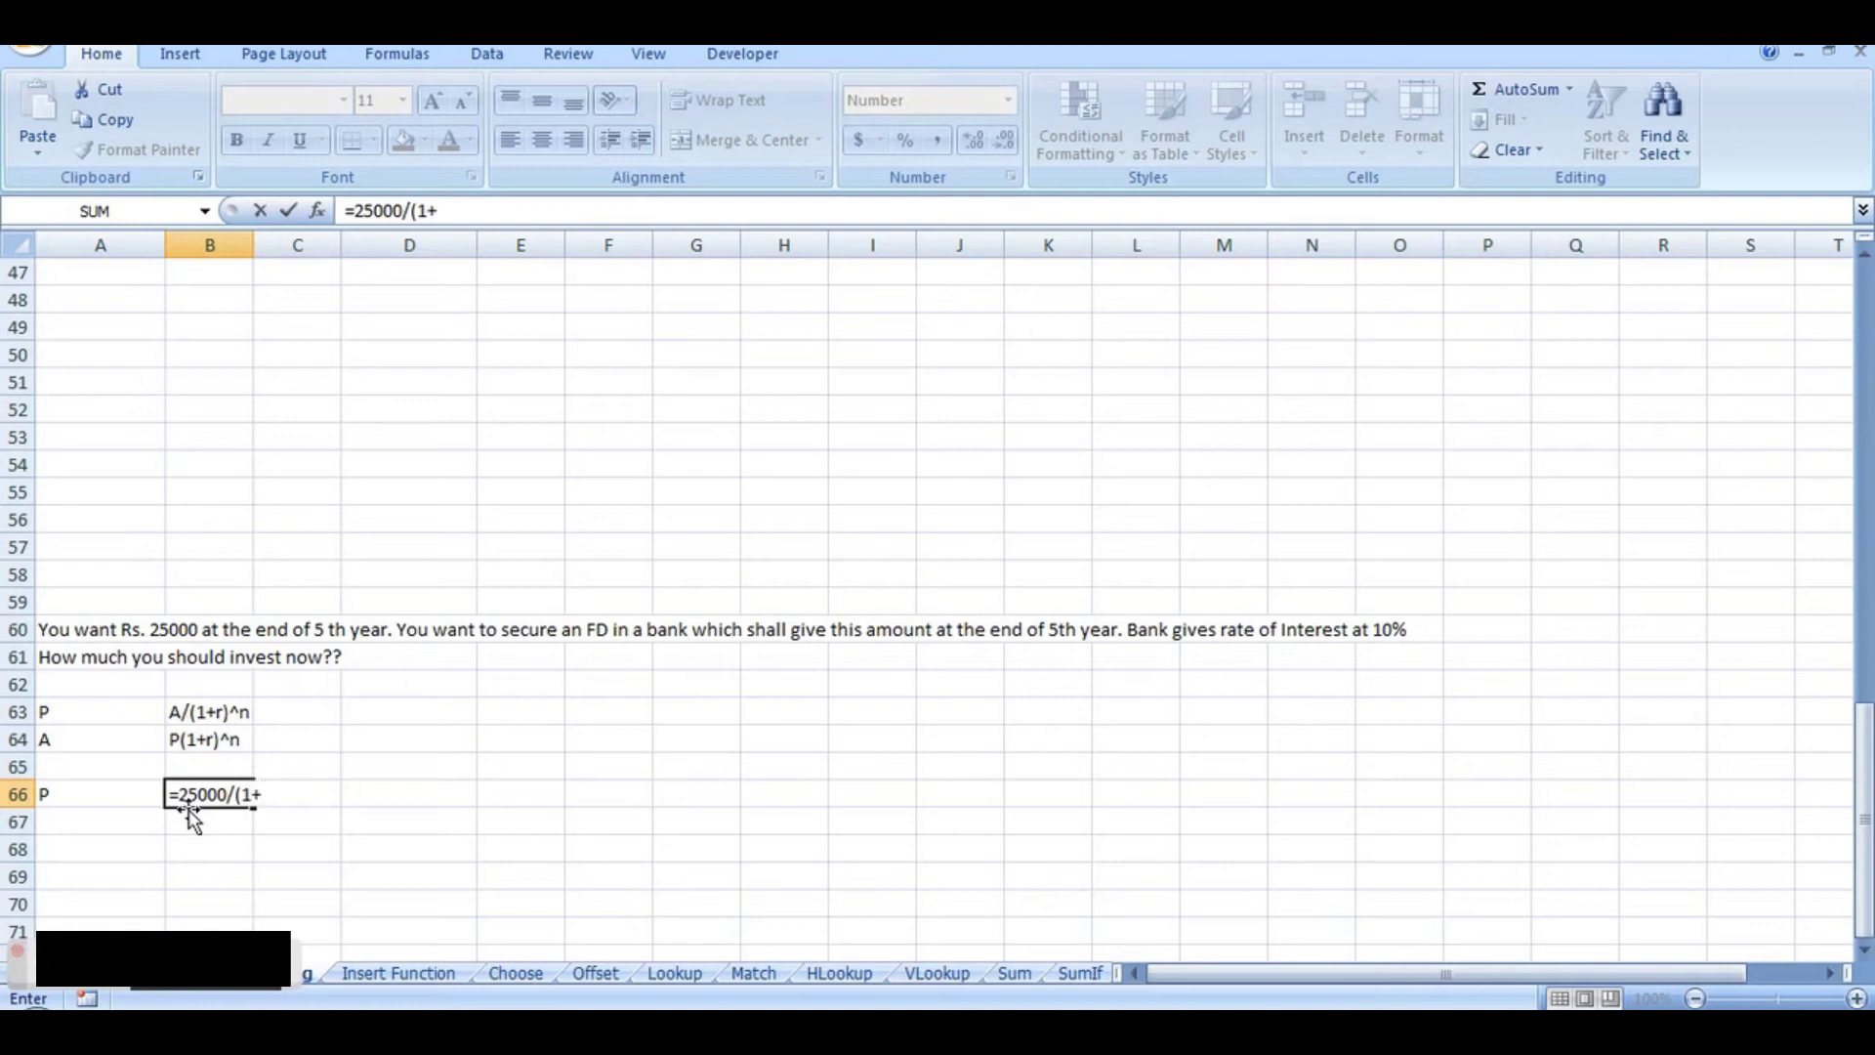
{"action": "type", "text": "10%)^5"}
{"action": "key", "text": "Return"}
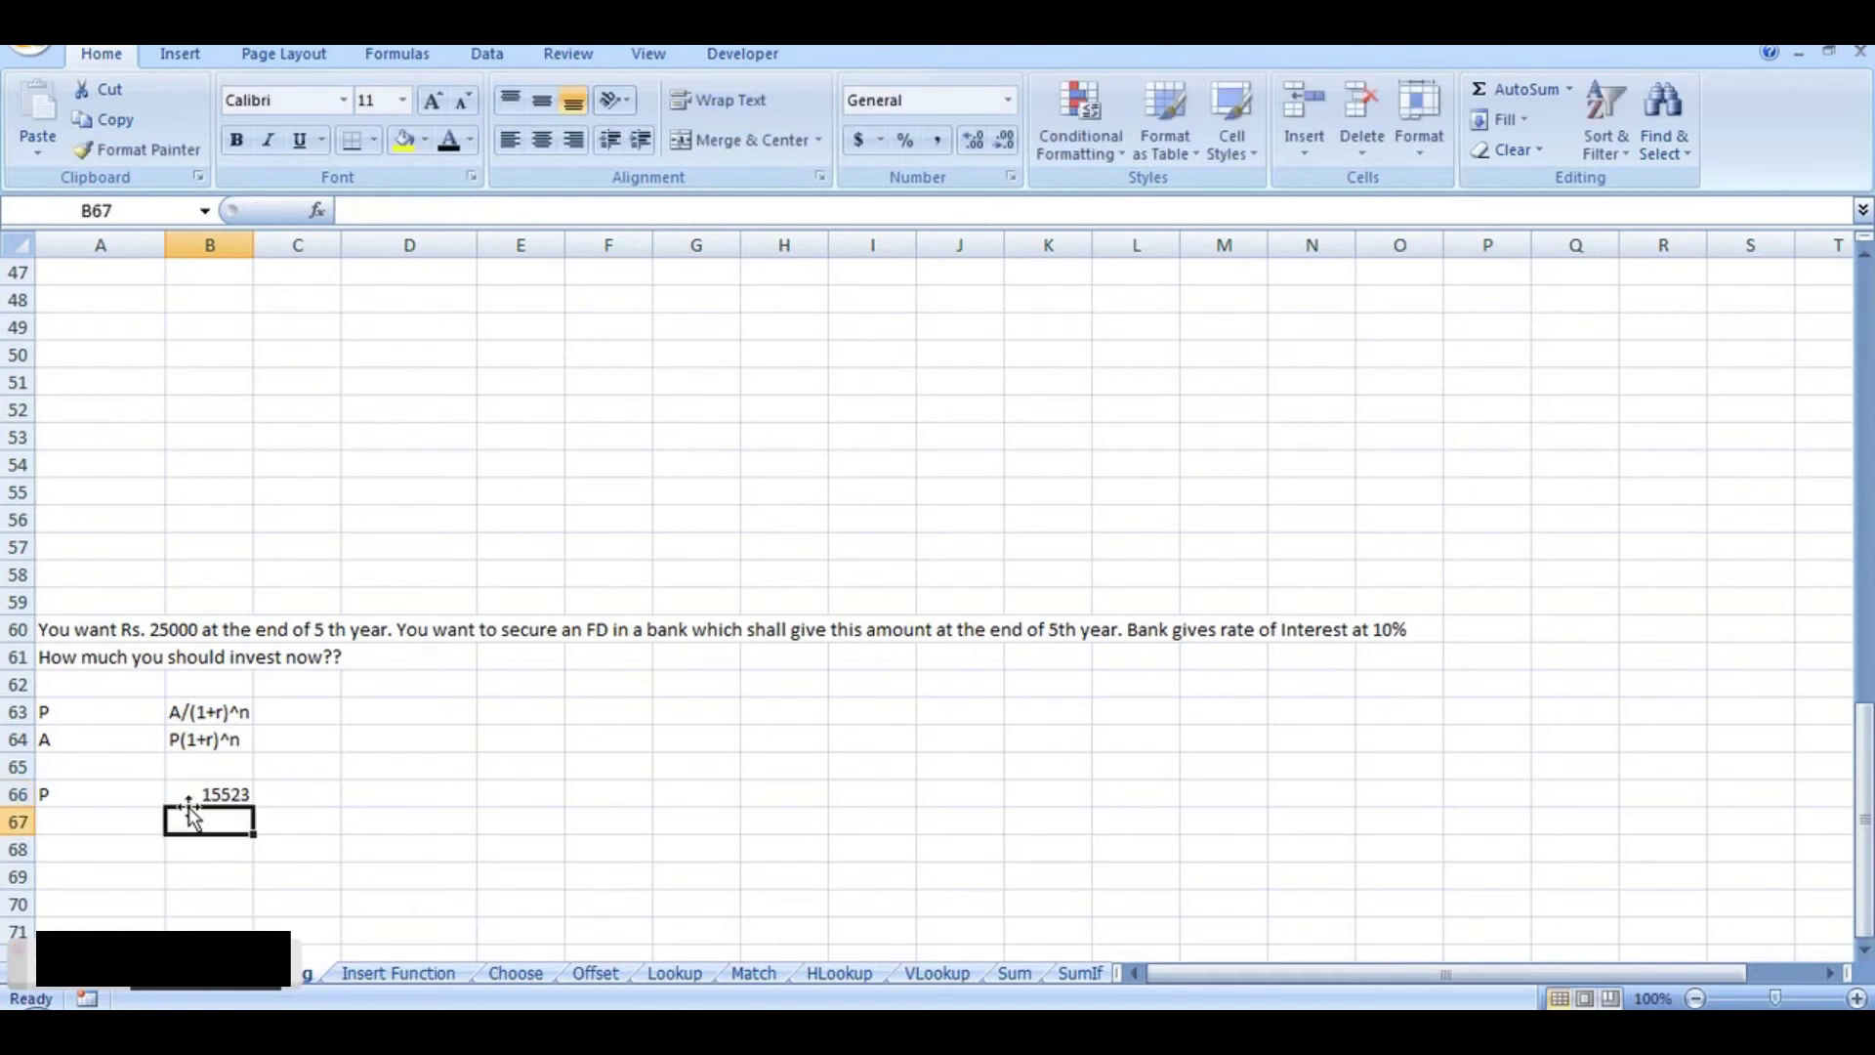
{"action": "left_click", "coordinate": [220, 790]}
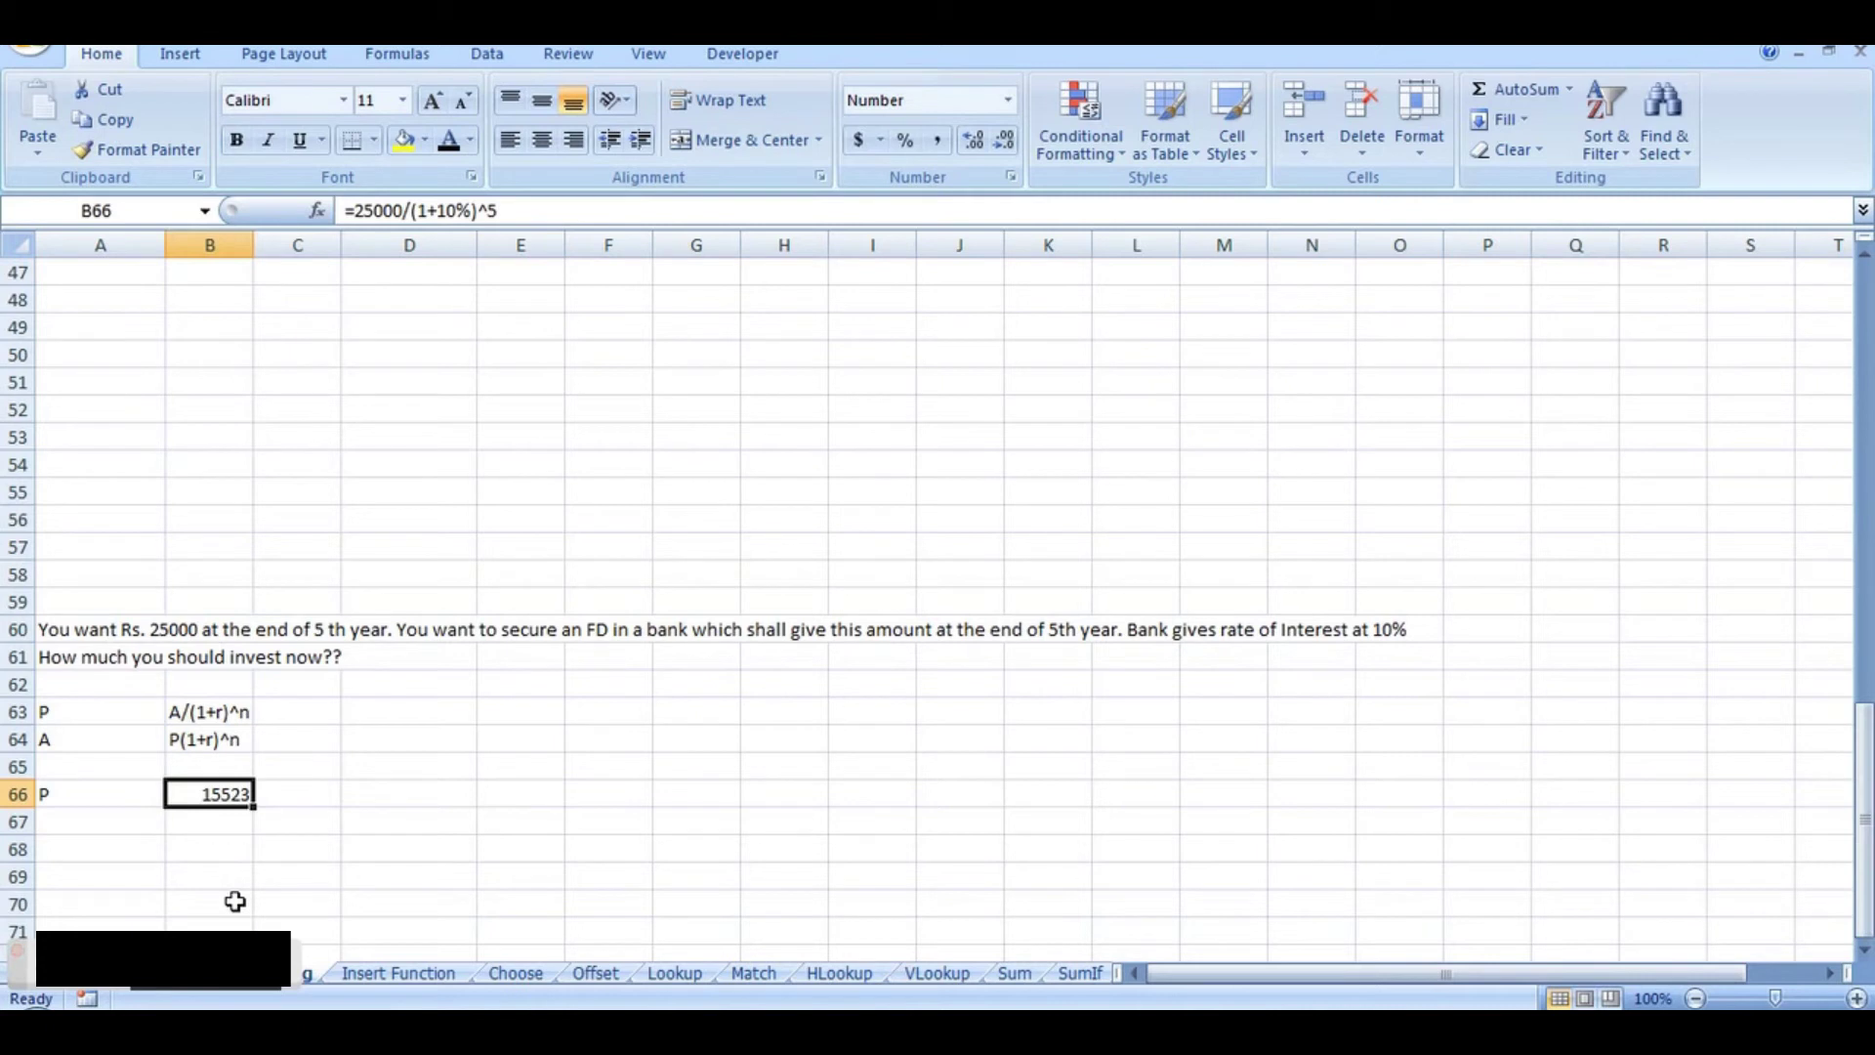
Step: Examine the principal in B66 alongside the amount formula in row 64 that can verify it
{"action": "key", "text": "Down"}
{"action": "key", "text": "Up"}
{"action": "key", "text": "Down"}
{"action": "key", "text": "Down"}
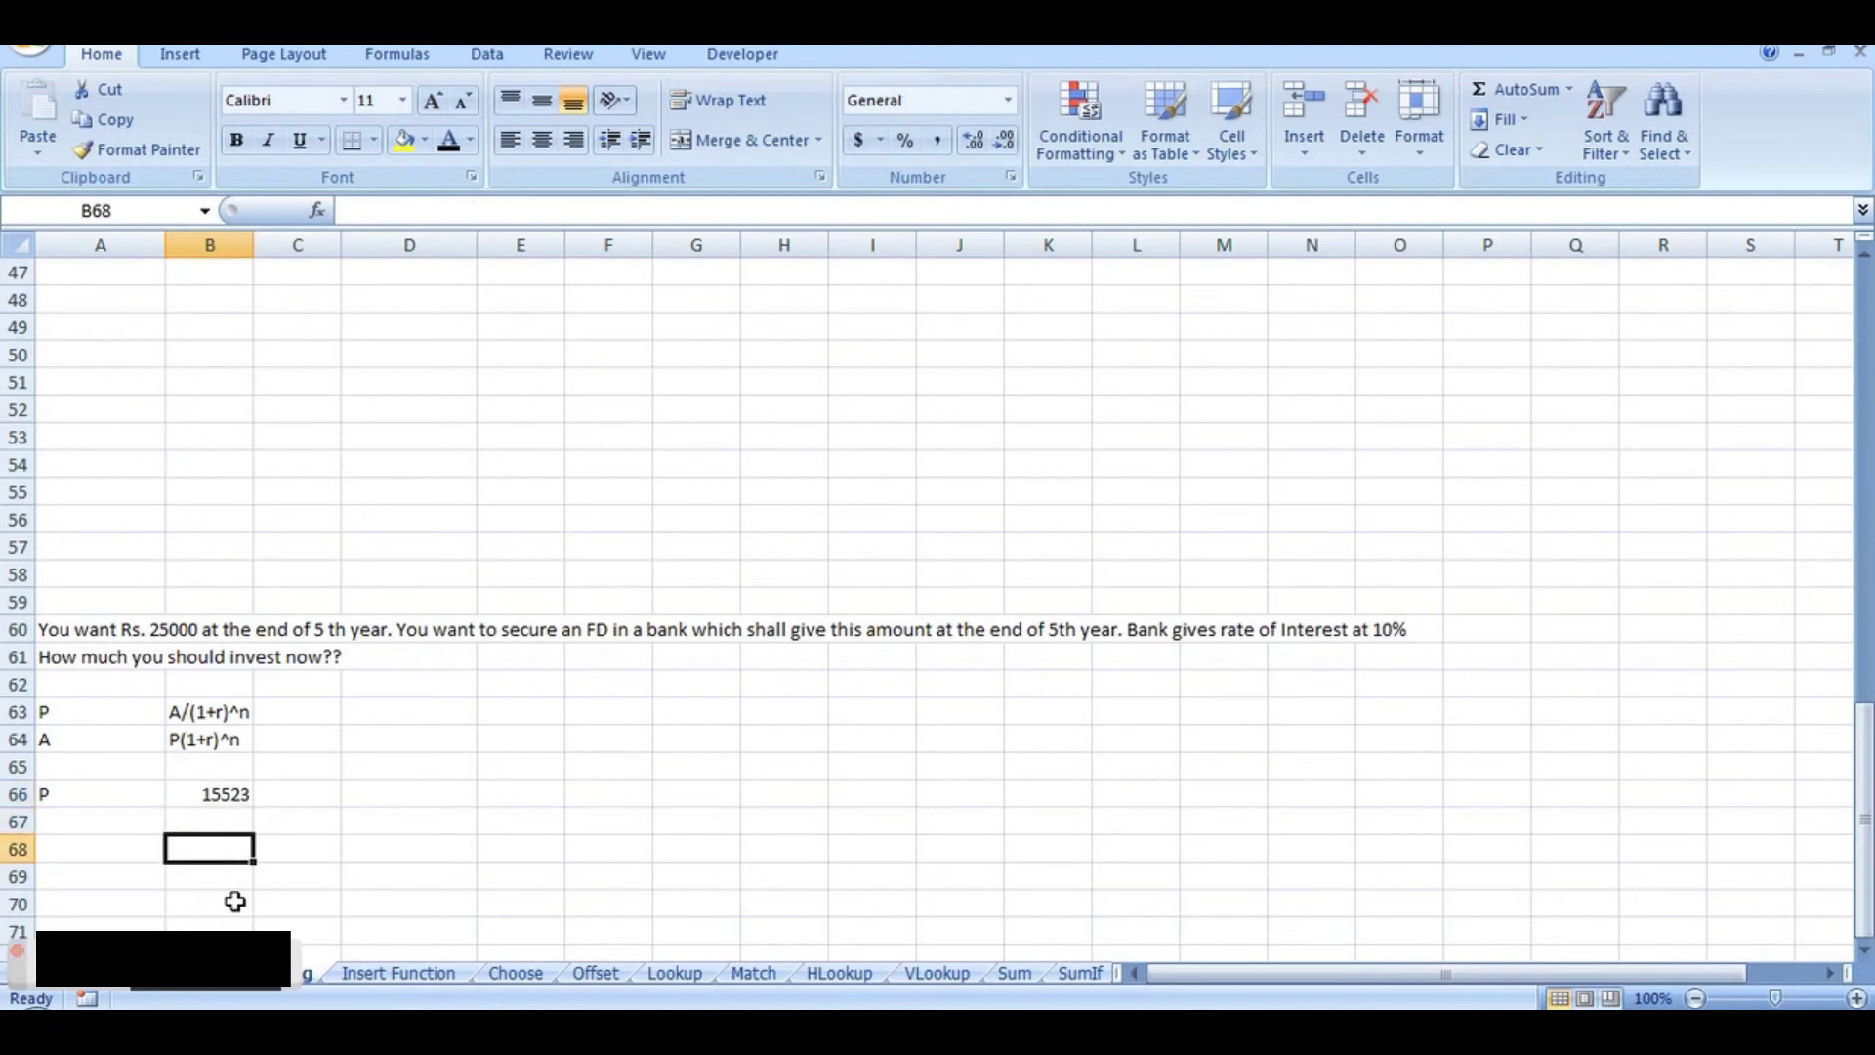
{"action": "key", "text": "Left"}
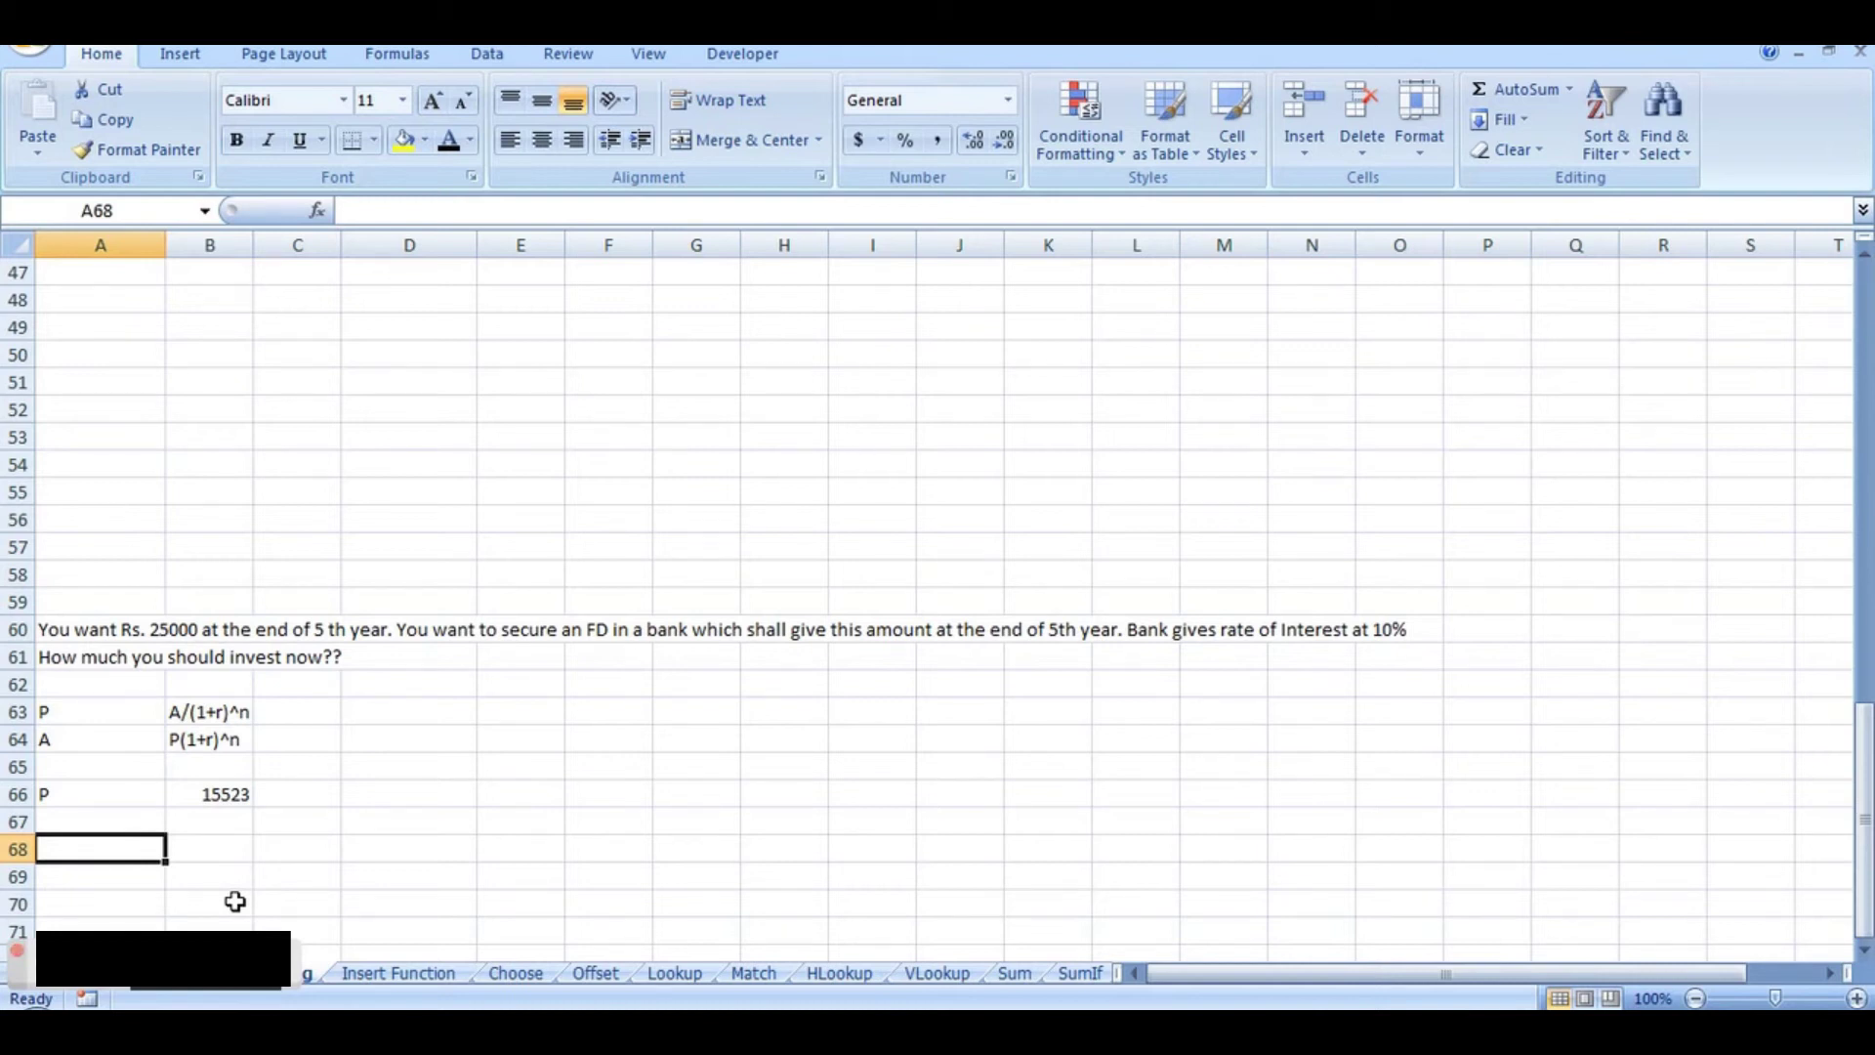
{"action": "key", "text": "Up"}
{"action": "key", "text": "Up"}
{"action": "key", "text": "Up"}
{"action": "key", "text": "Up"}
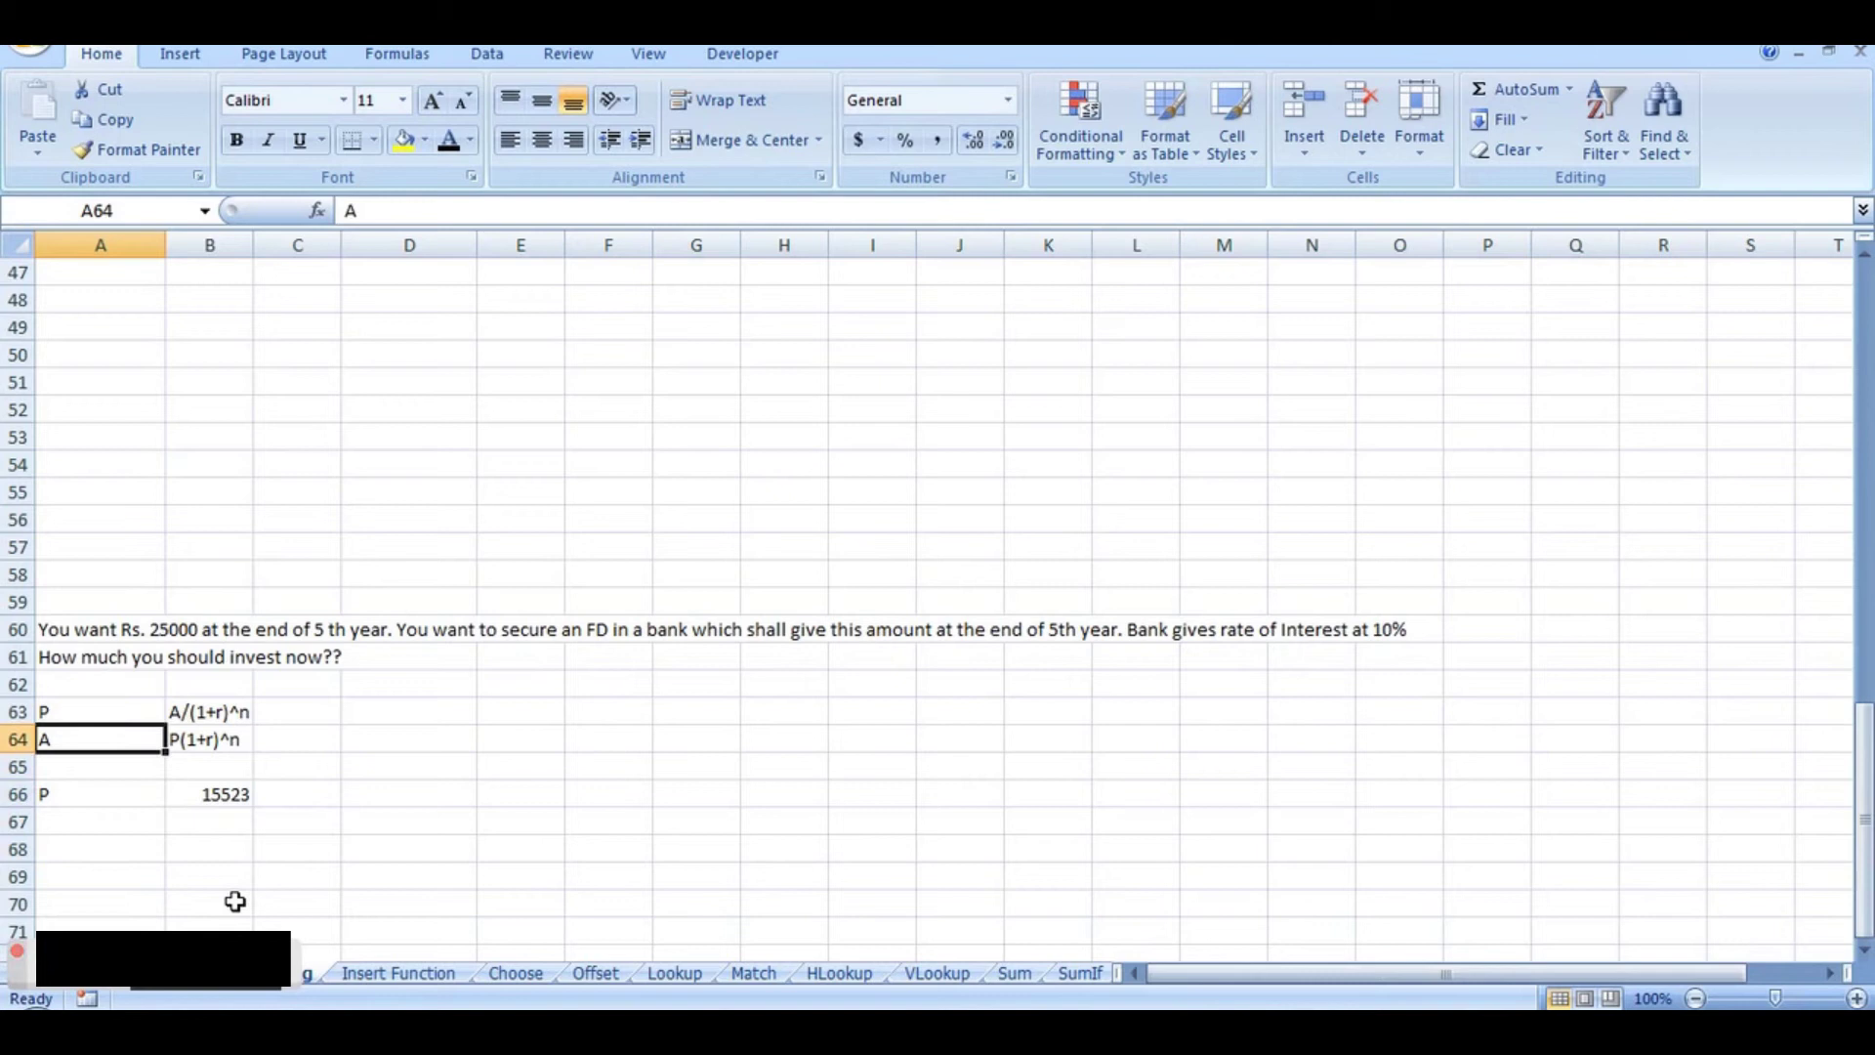
{"action": "key", "text": "shift+Right"}
{"action": "key", "text": "Down"}
{"action": "key", "text": "Down"}
{"action": "key", "text": "Down"}
{"action": "key", "text": "Down"}
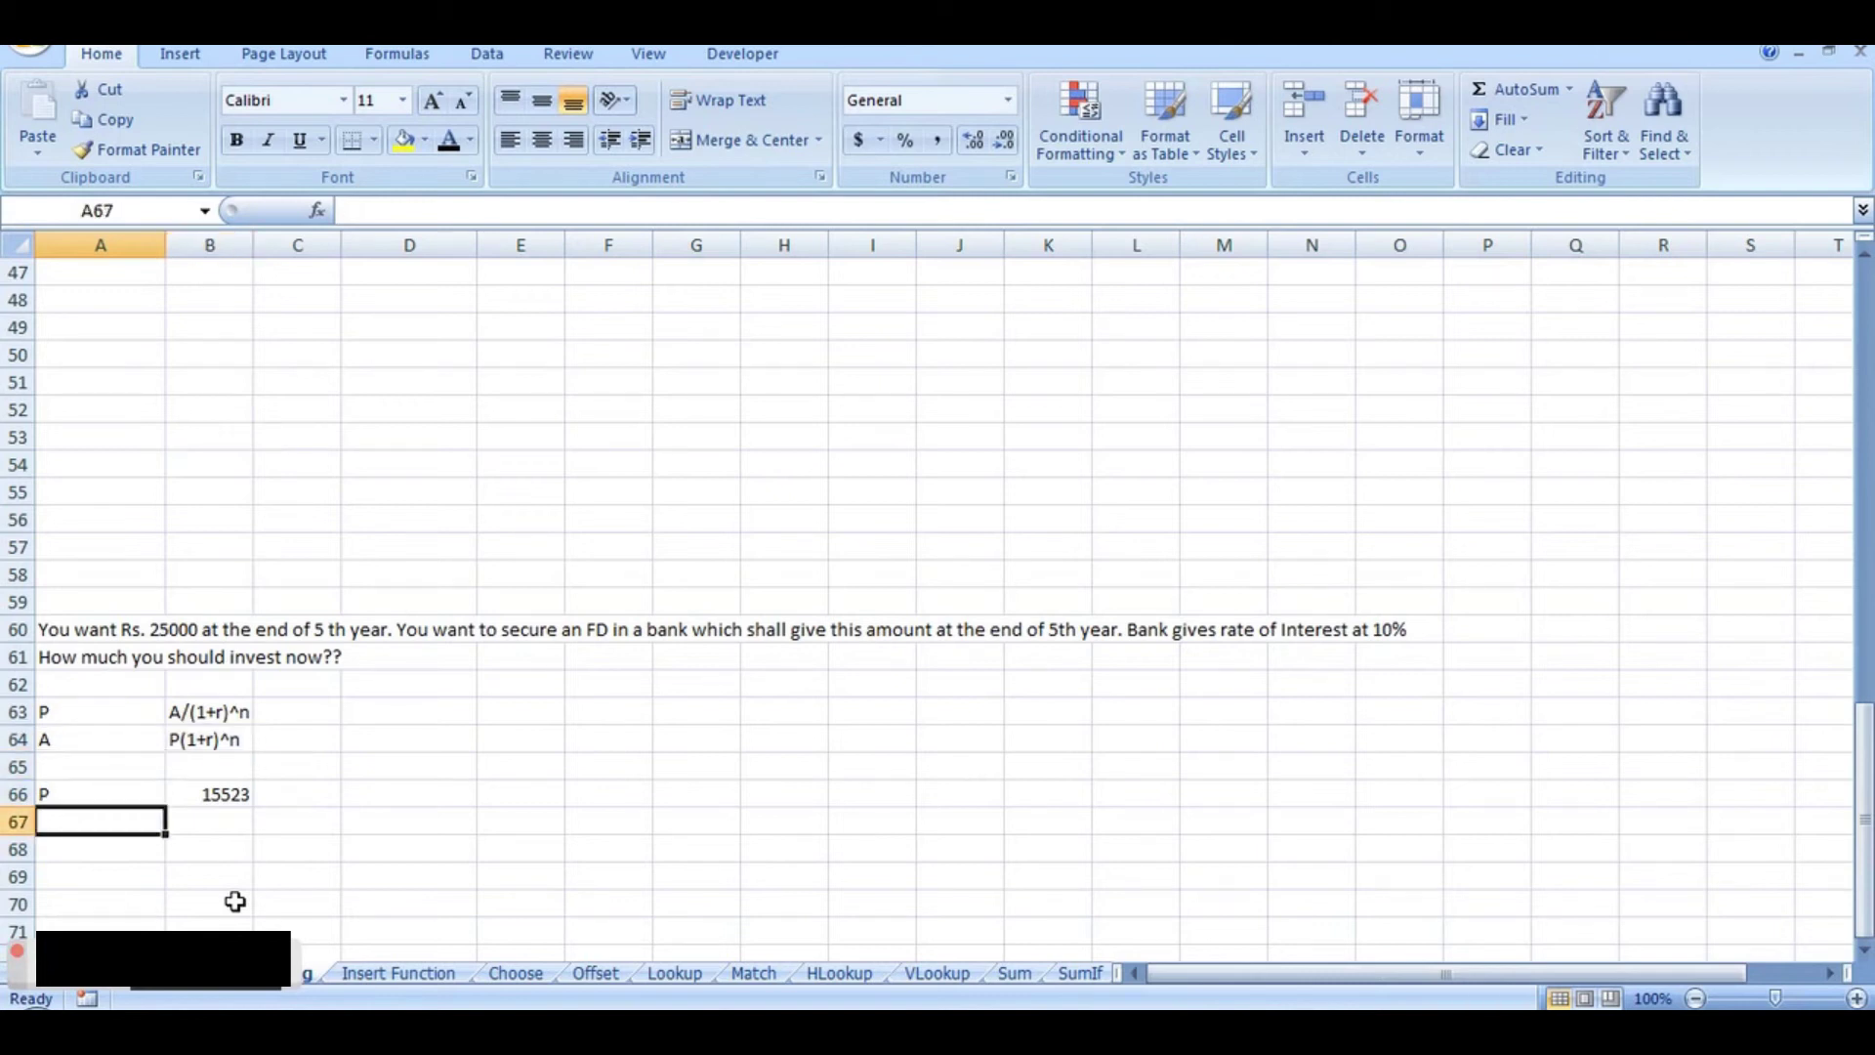
{"action": "key", "text": "Right"}
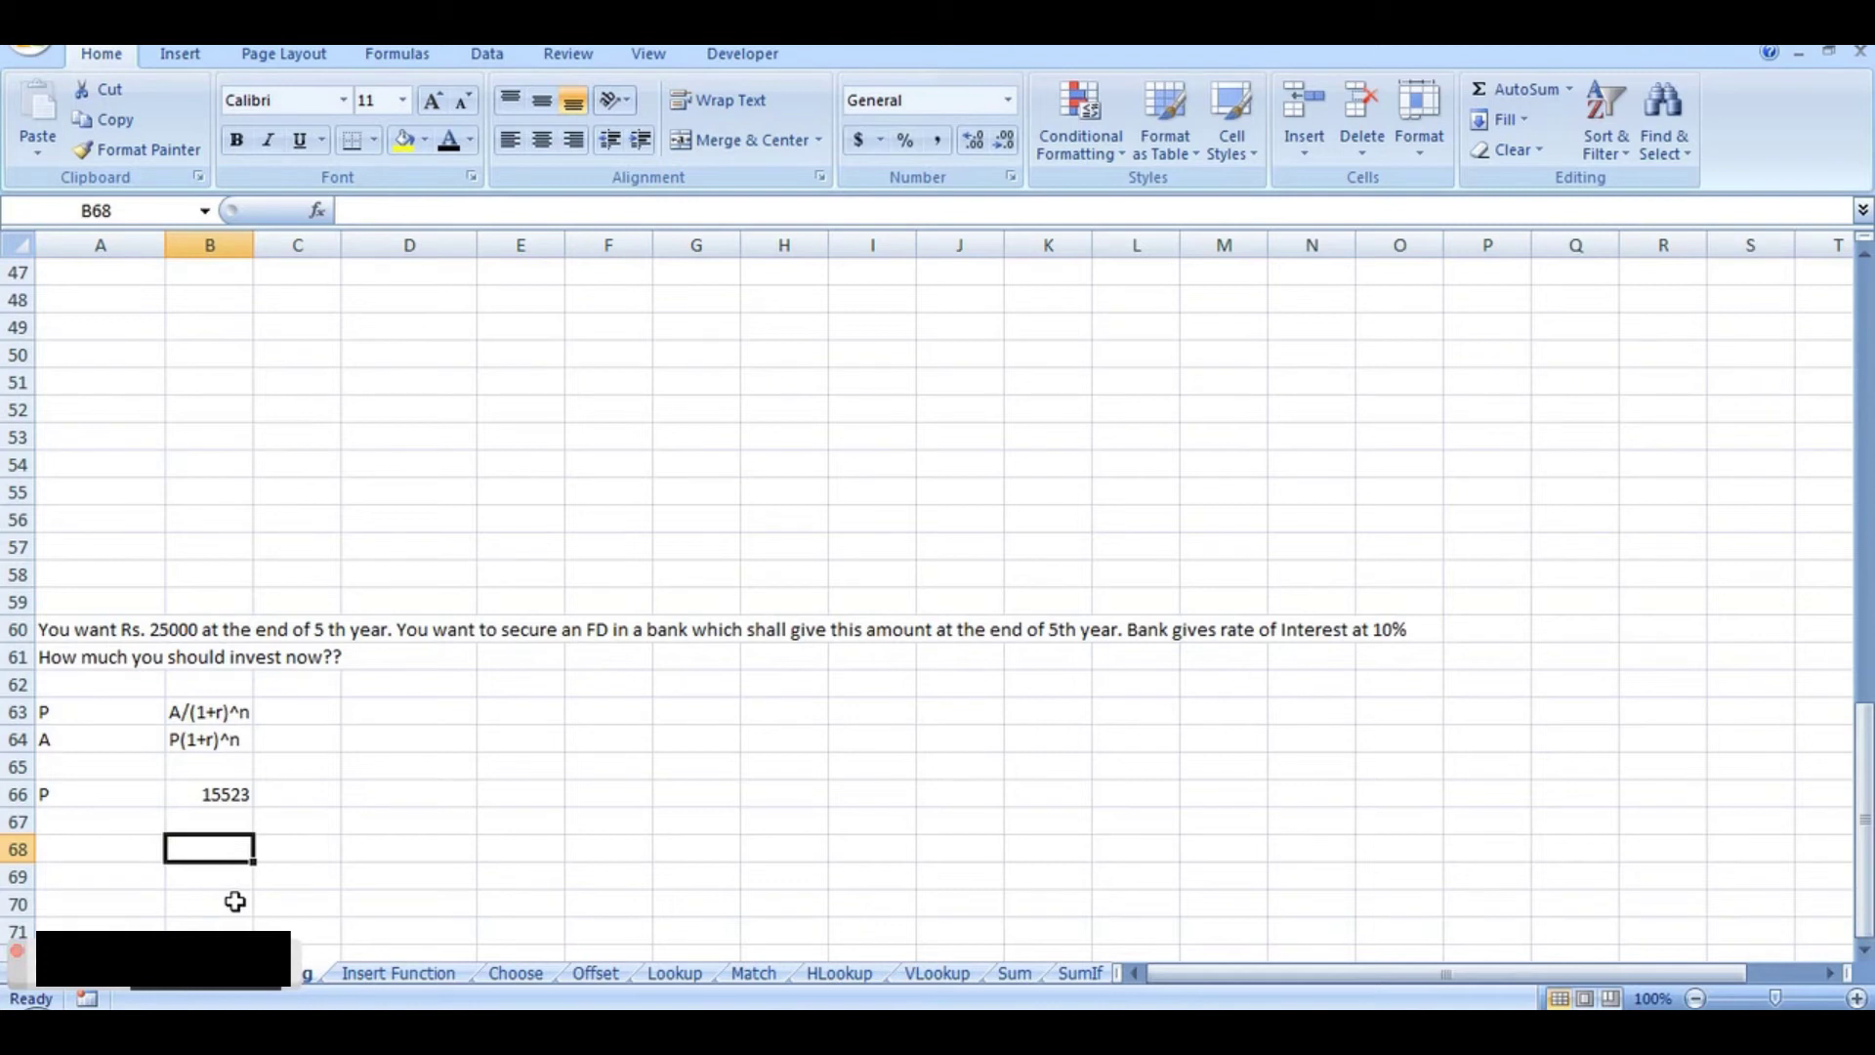
{"action": "type", "text": "="}
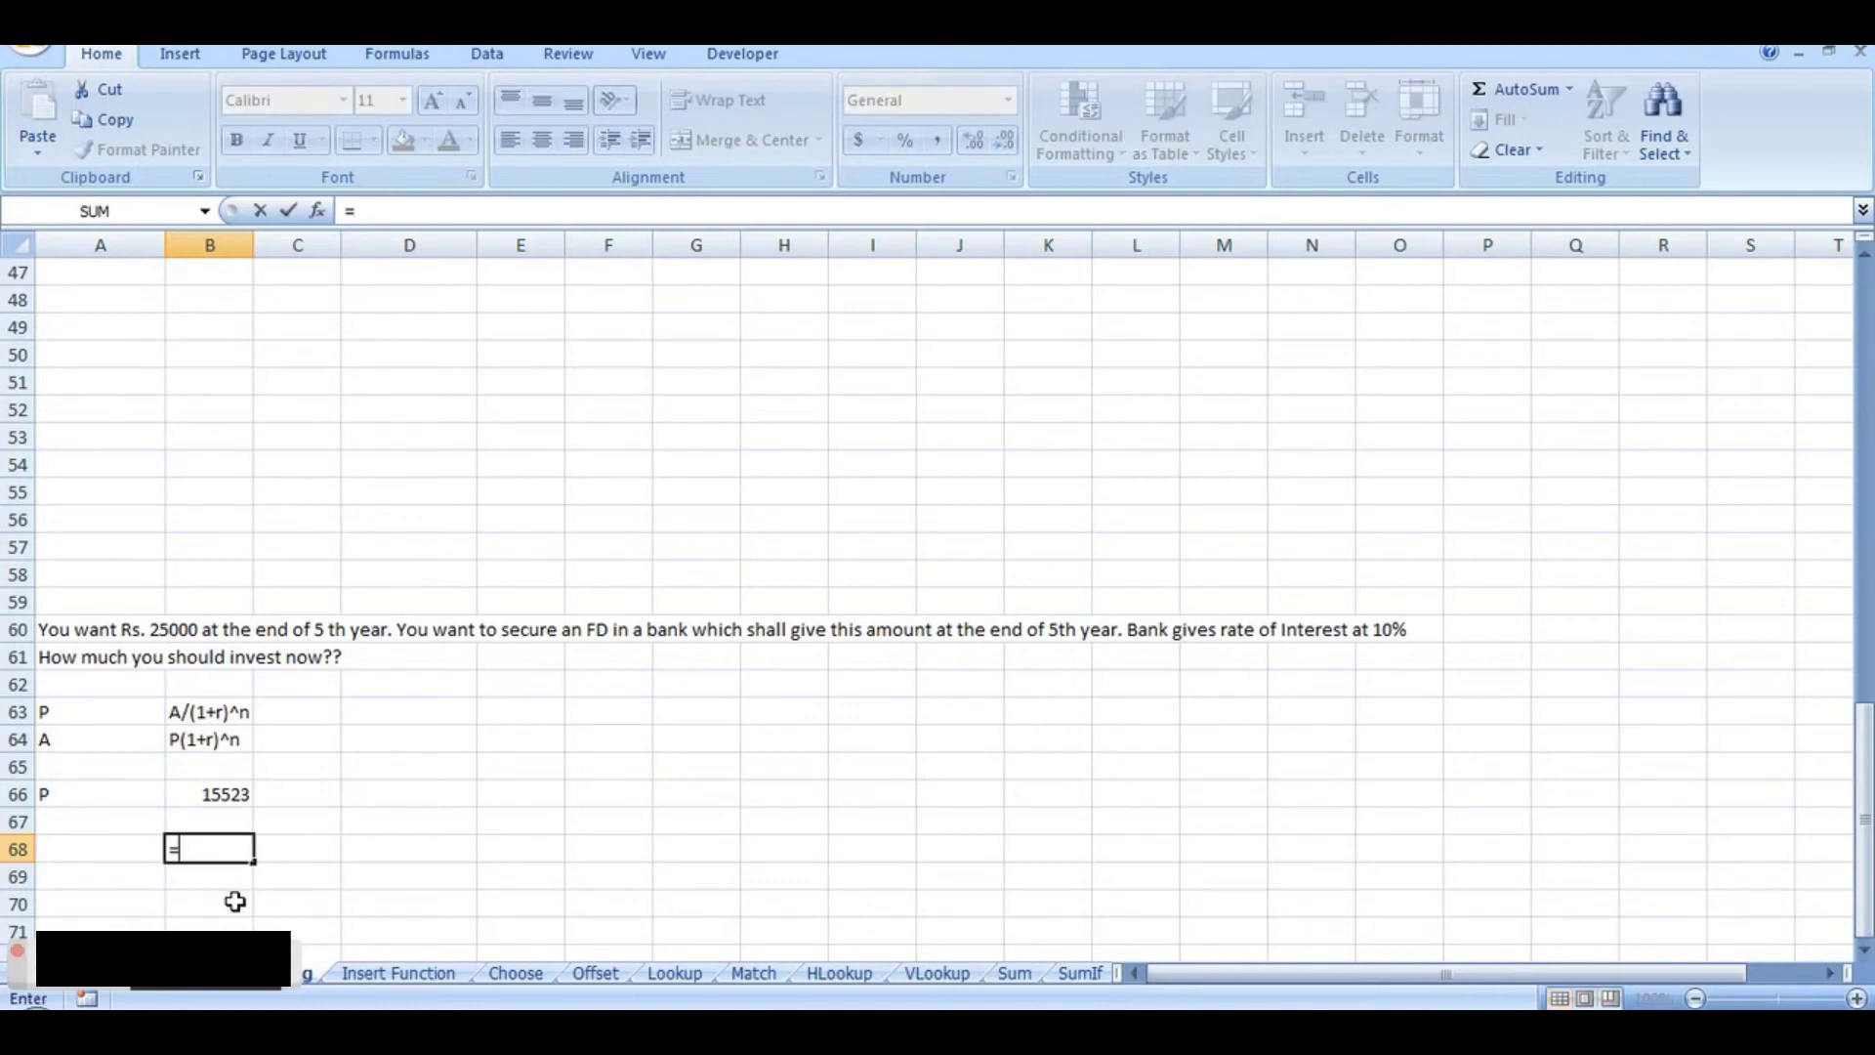
{"action": "type", "text": "155"}
{"action": "type", "text": "3"}
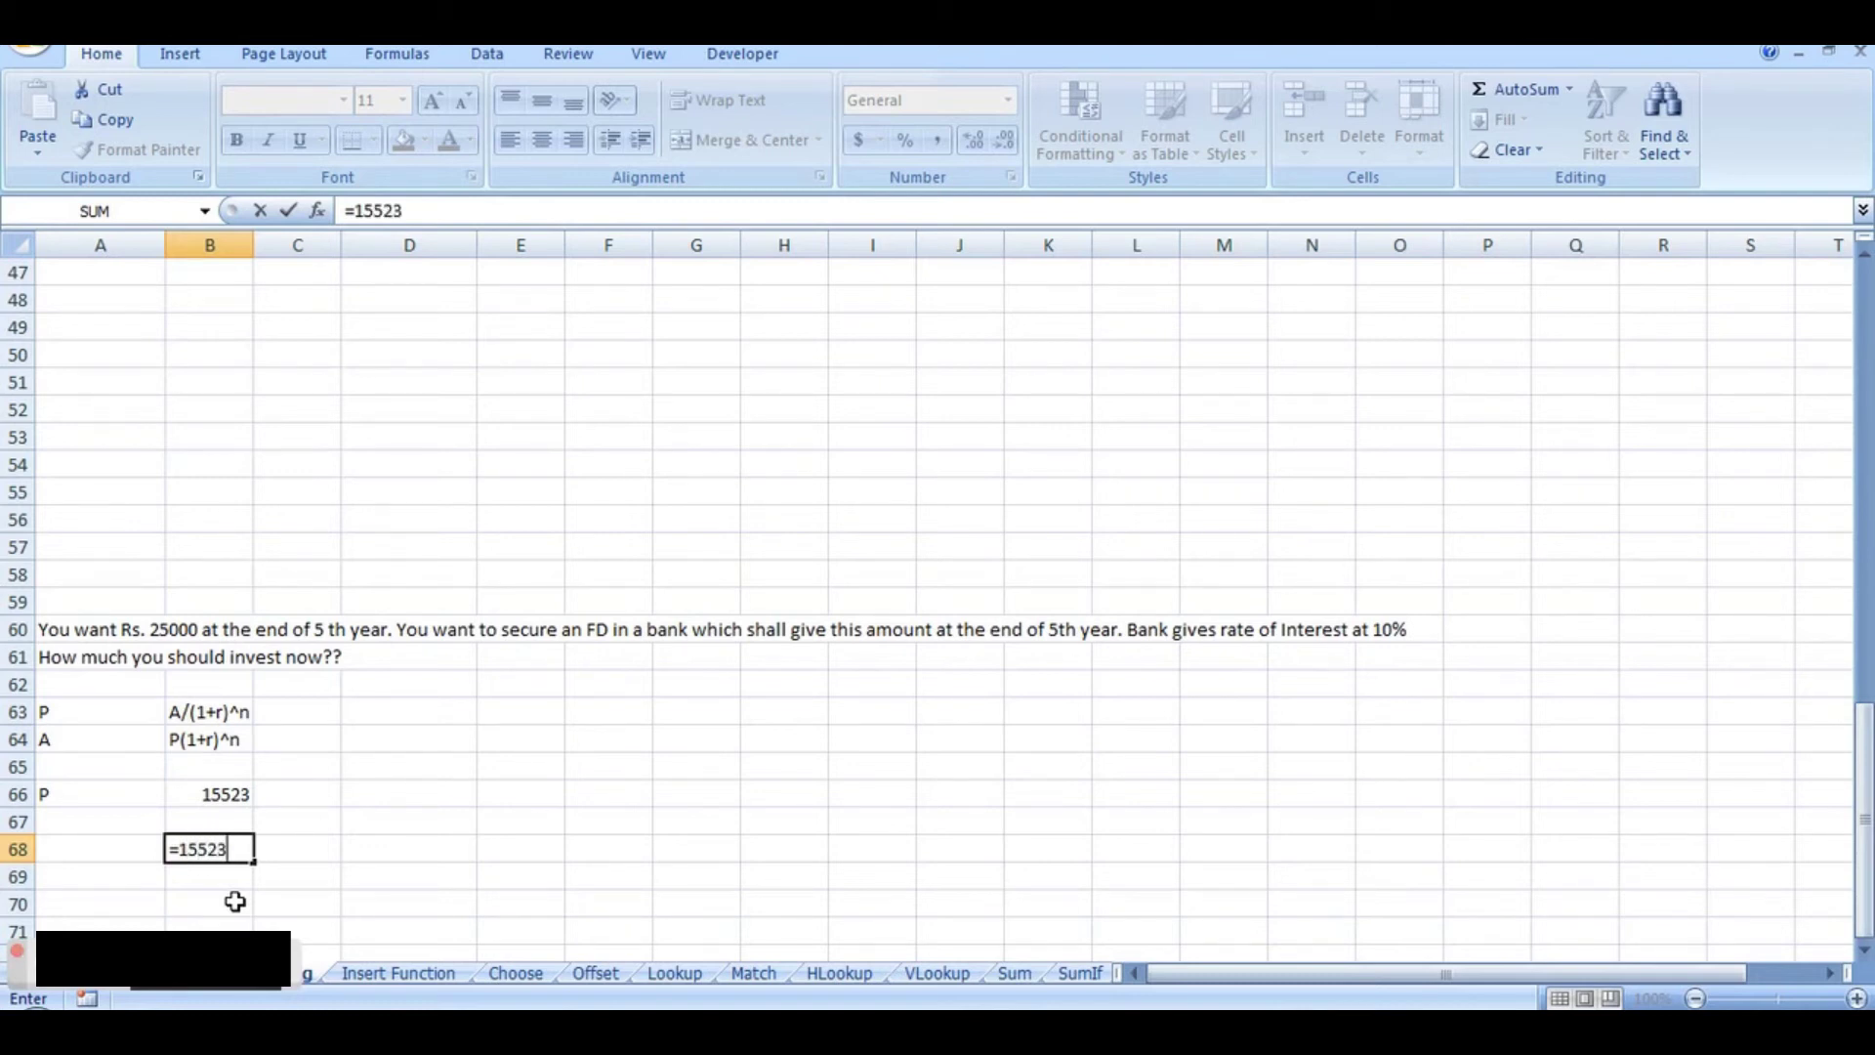
{"action": "key", "text": "BackSpace"}
{"action": "key", "text": "BackSpace"}
{"action": "key", "text": "BackSpace"}
{"action": "key", "text": "BackSpace"}
{"action": "key", "text": "BackSpace"}
{"action": "key", "text": "BackSpace"}
{"action": "left_click", "coordinate": [118, 744]}
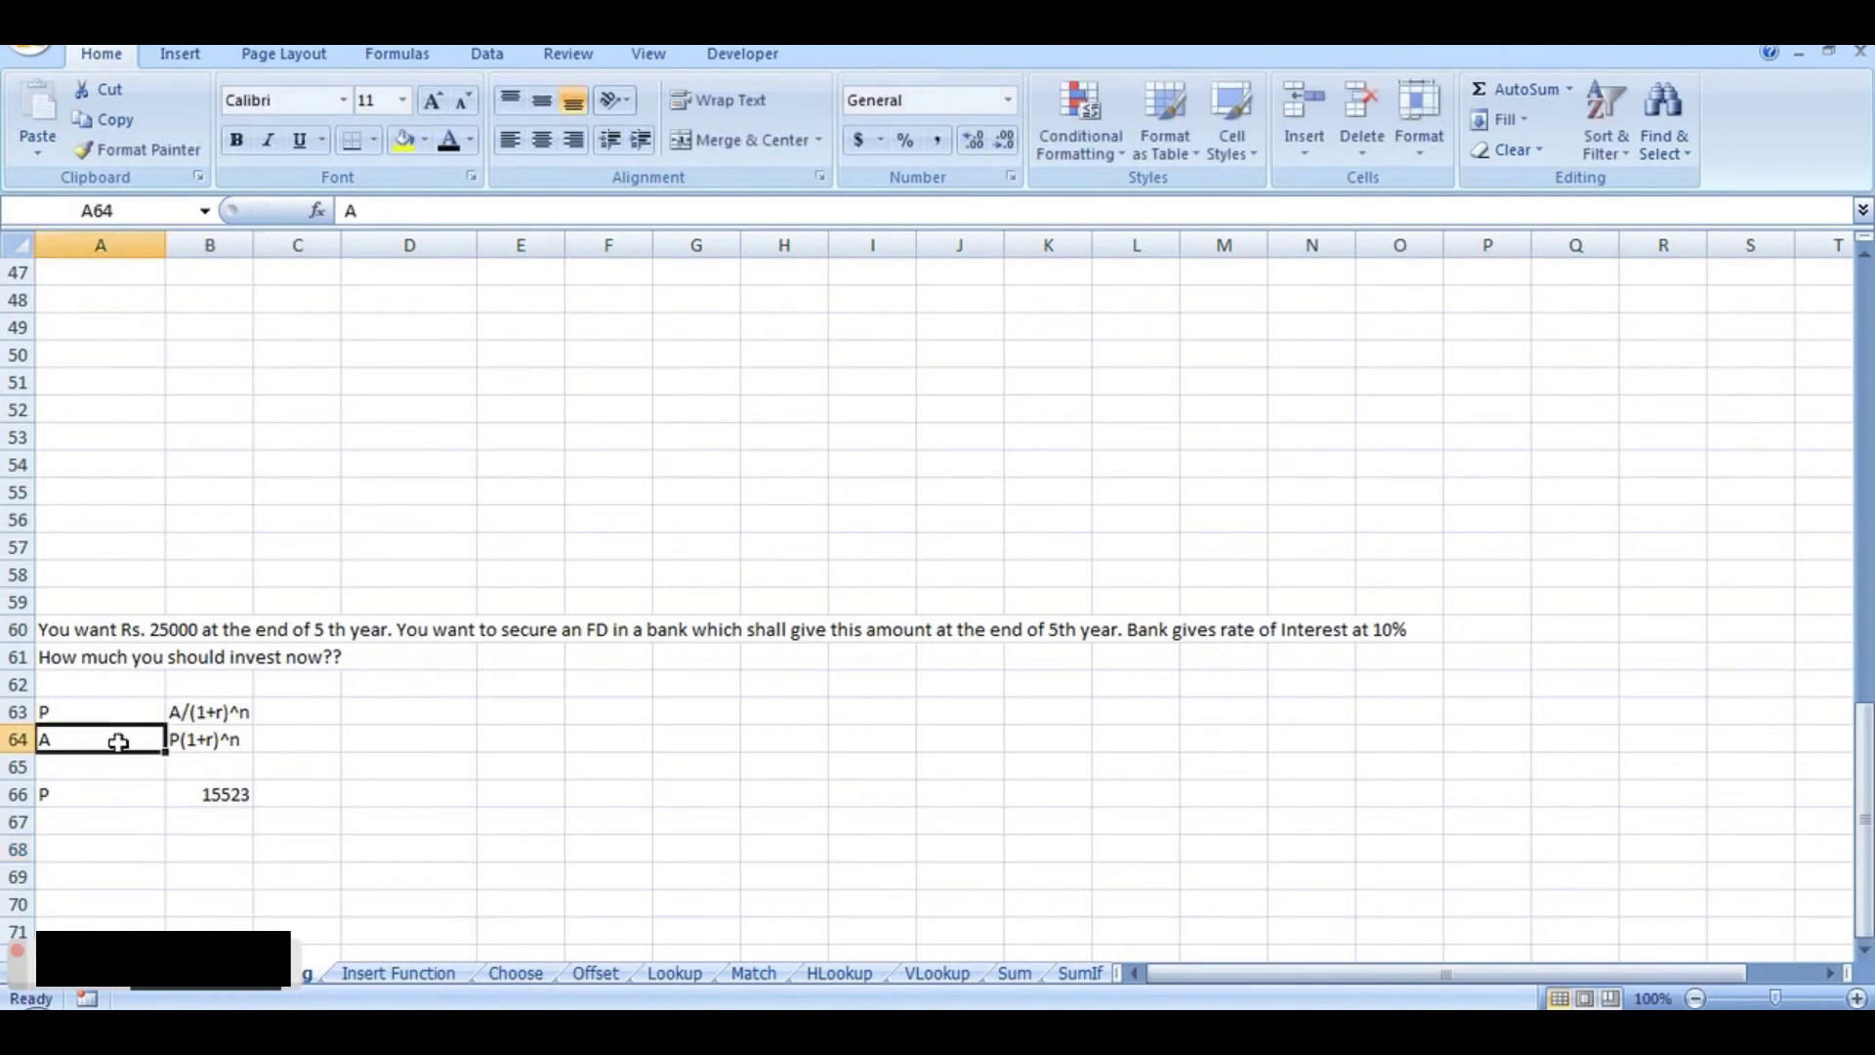
Step: Check the amount in B68 by entering =15523(1+10%)^5 and accepting the proposed correction =15523*(1+10%)^5
{"action": "left_click", "coordinate": [182, 857]}
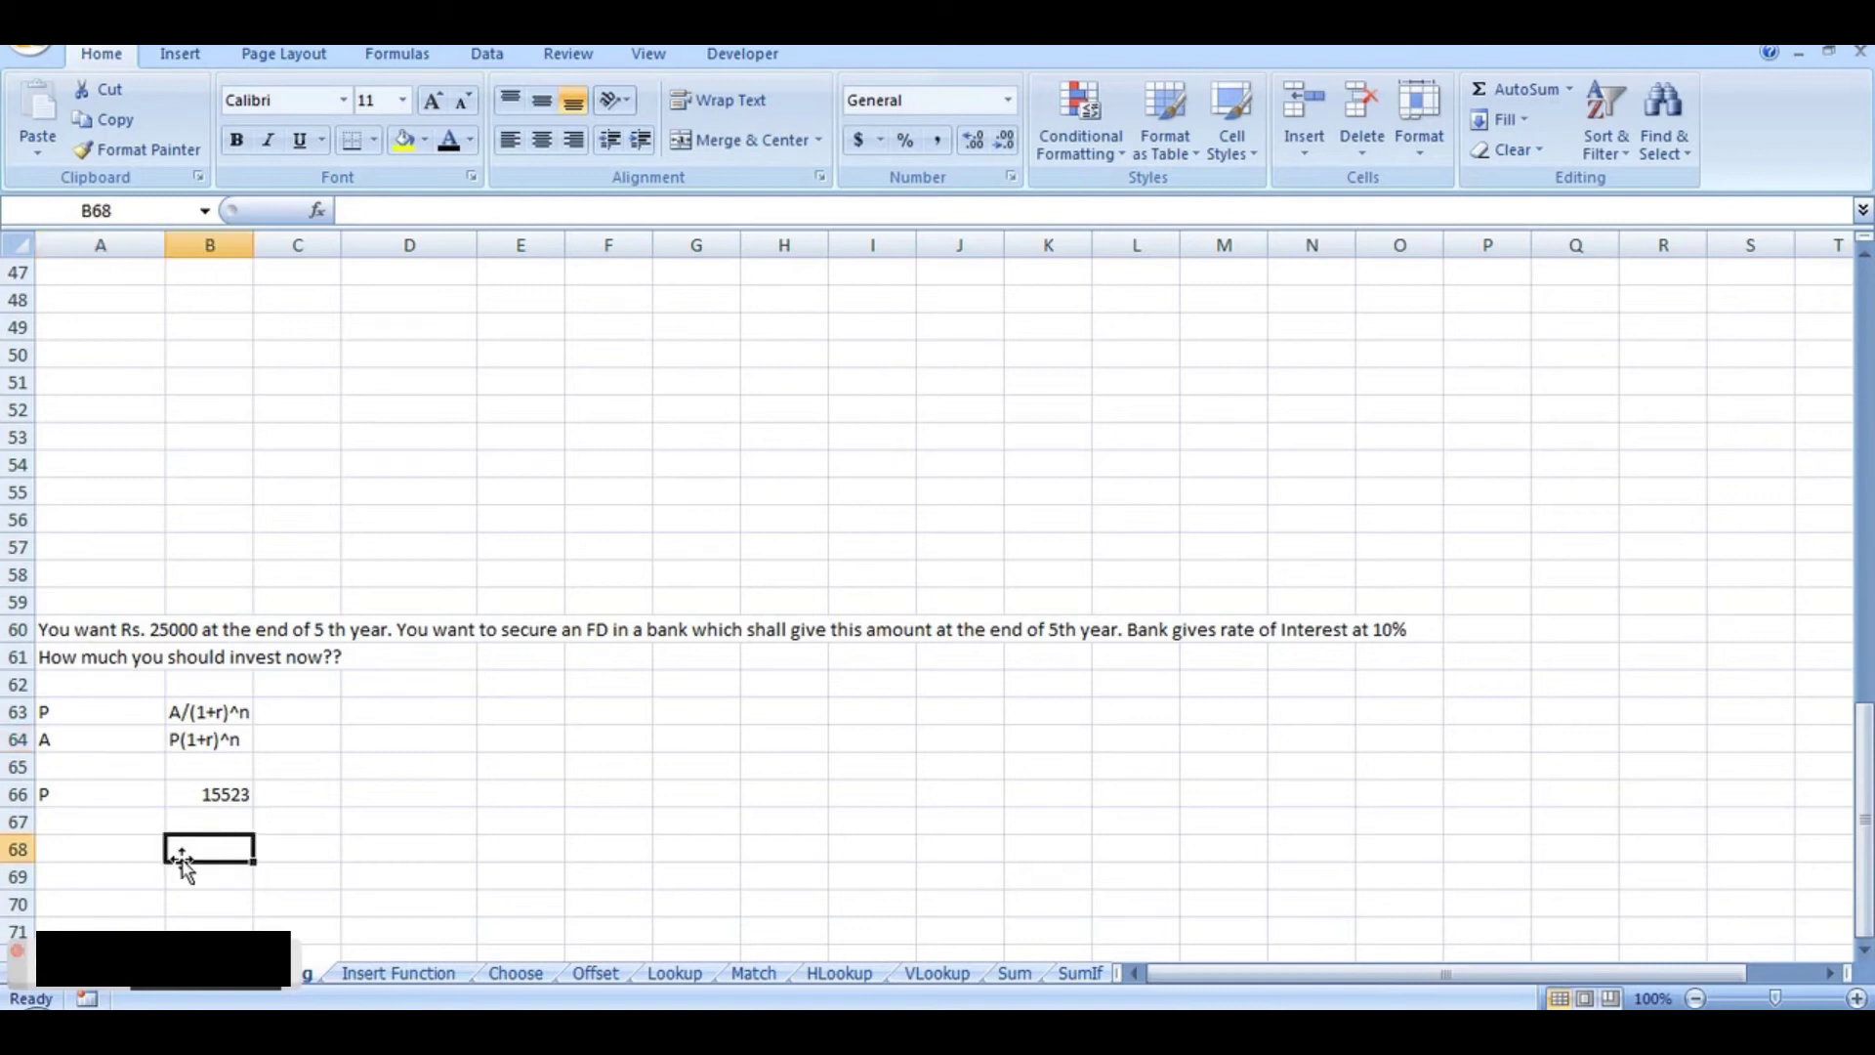
{"action": "type", "text": "=15"}
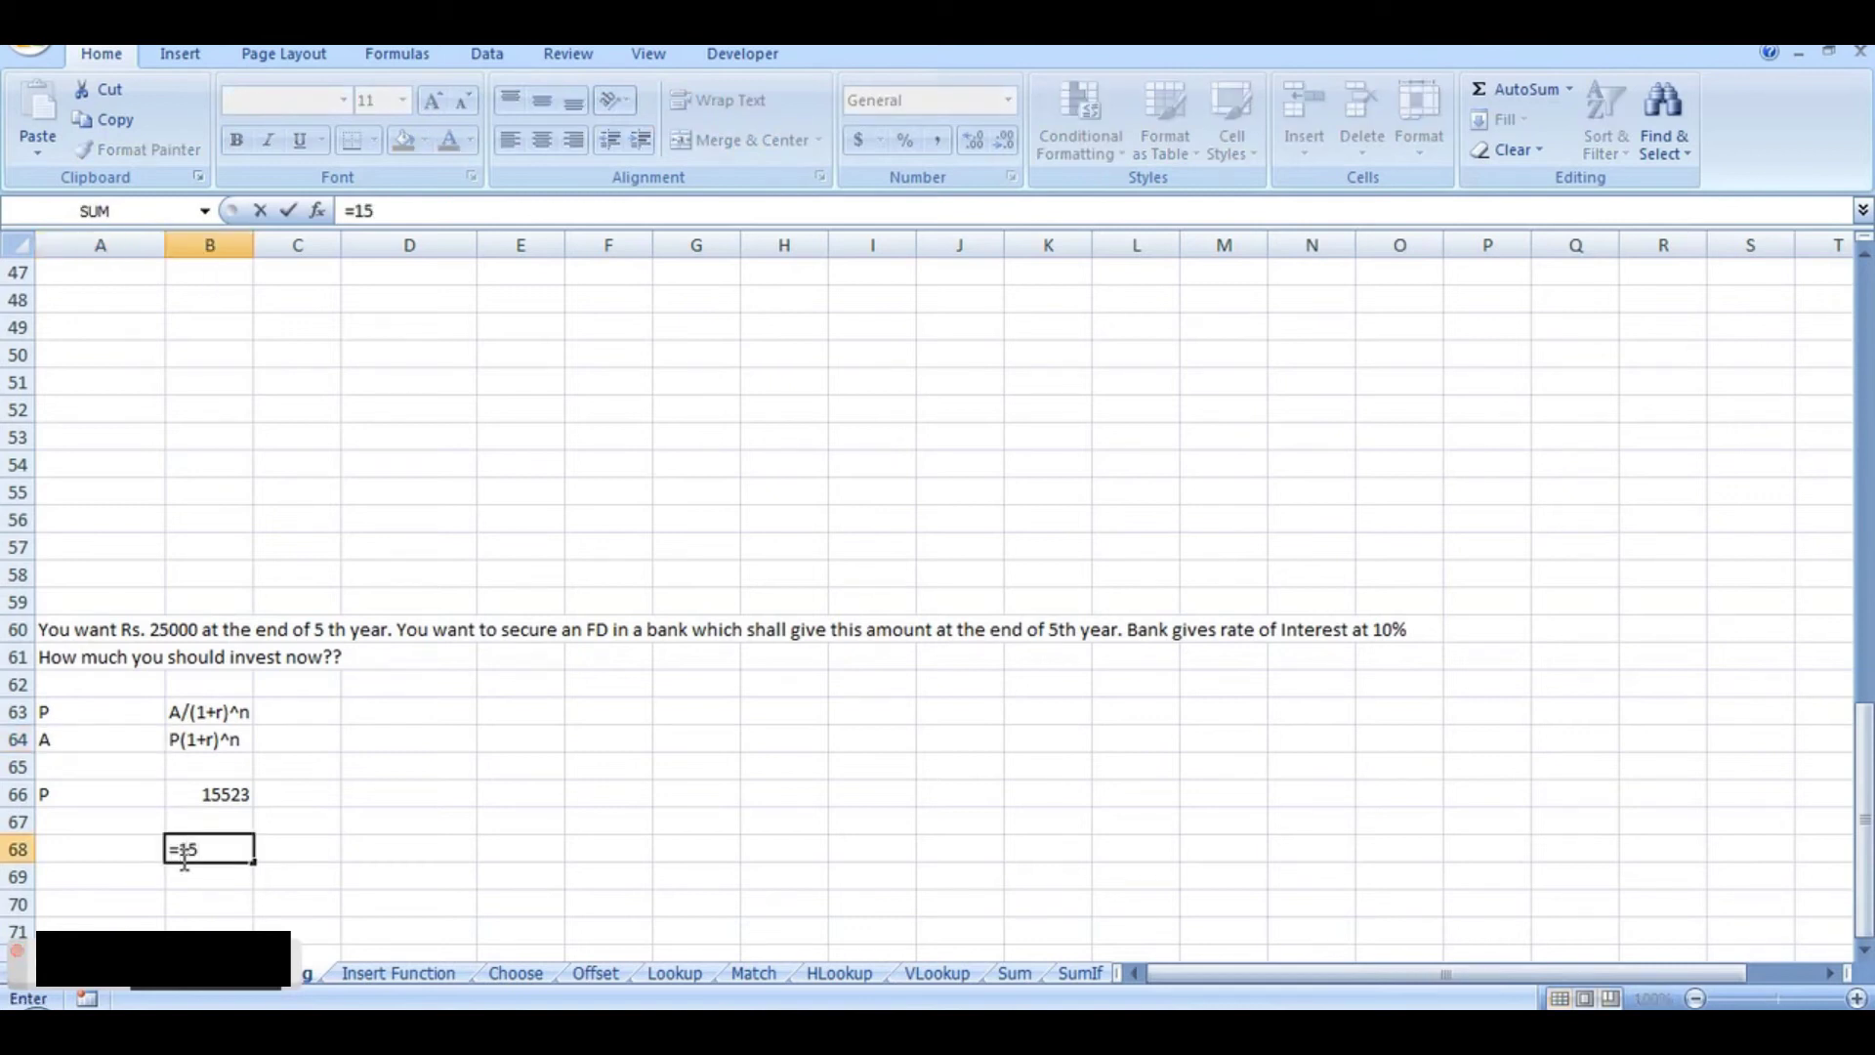
{"action": "type", "text": "523(1+10"}
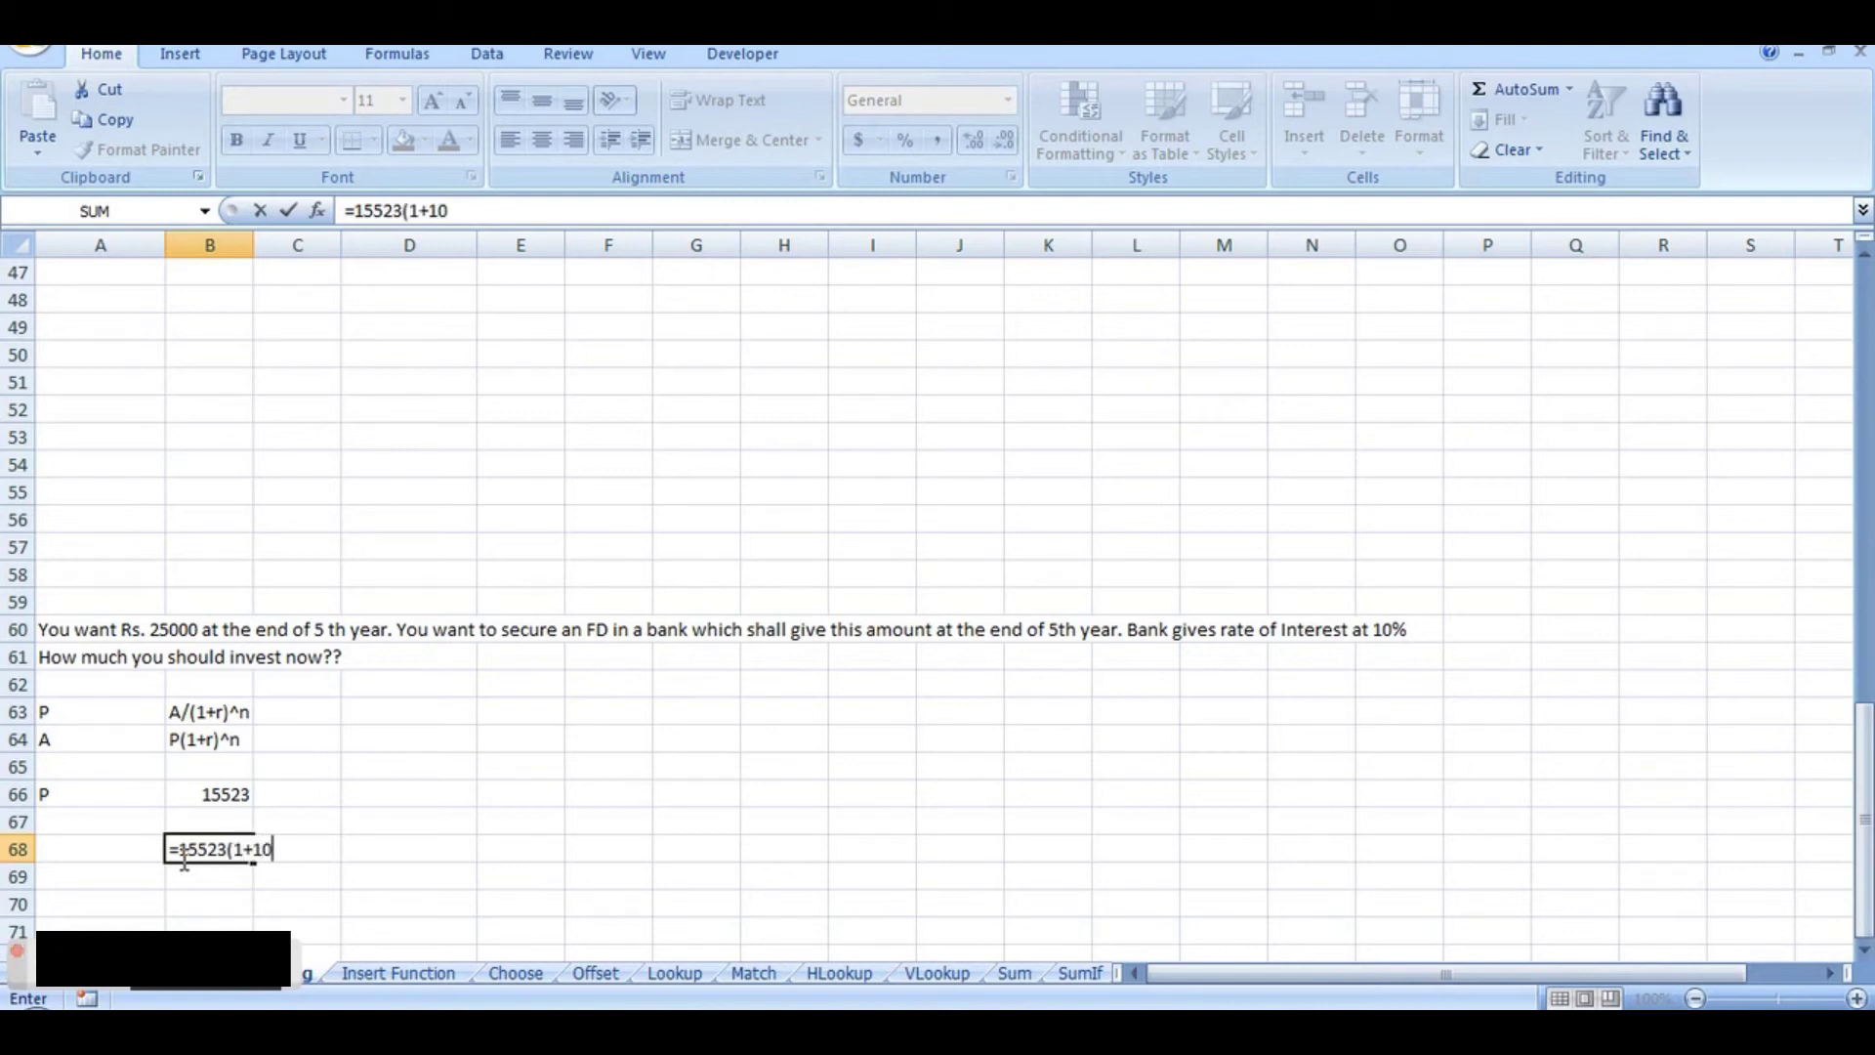
{"action": "type", "text": "%)^5"}
{"action": "key", "text": "Return"}
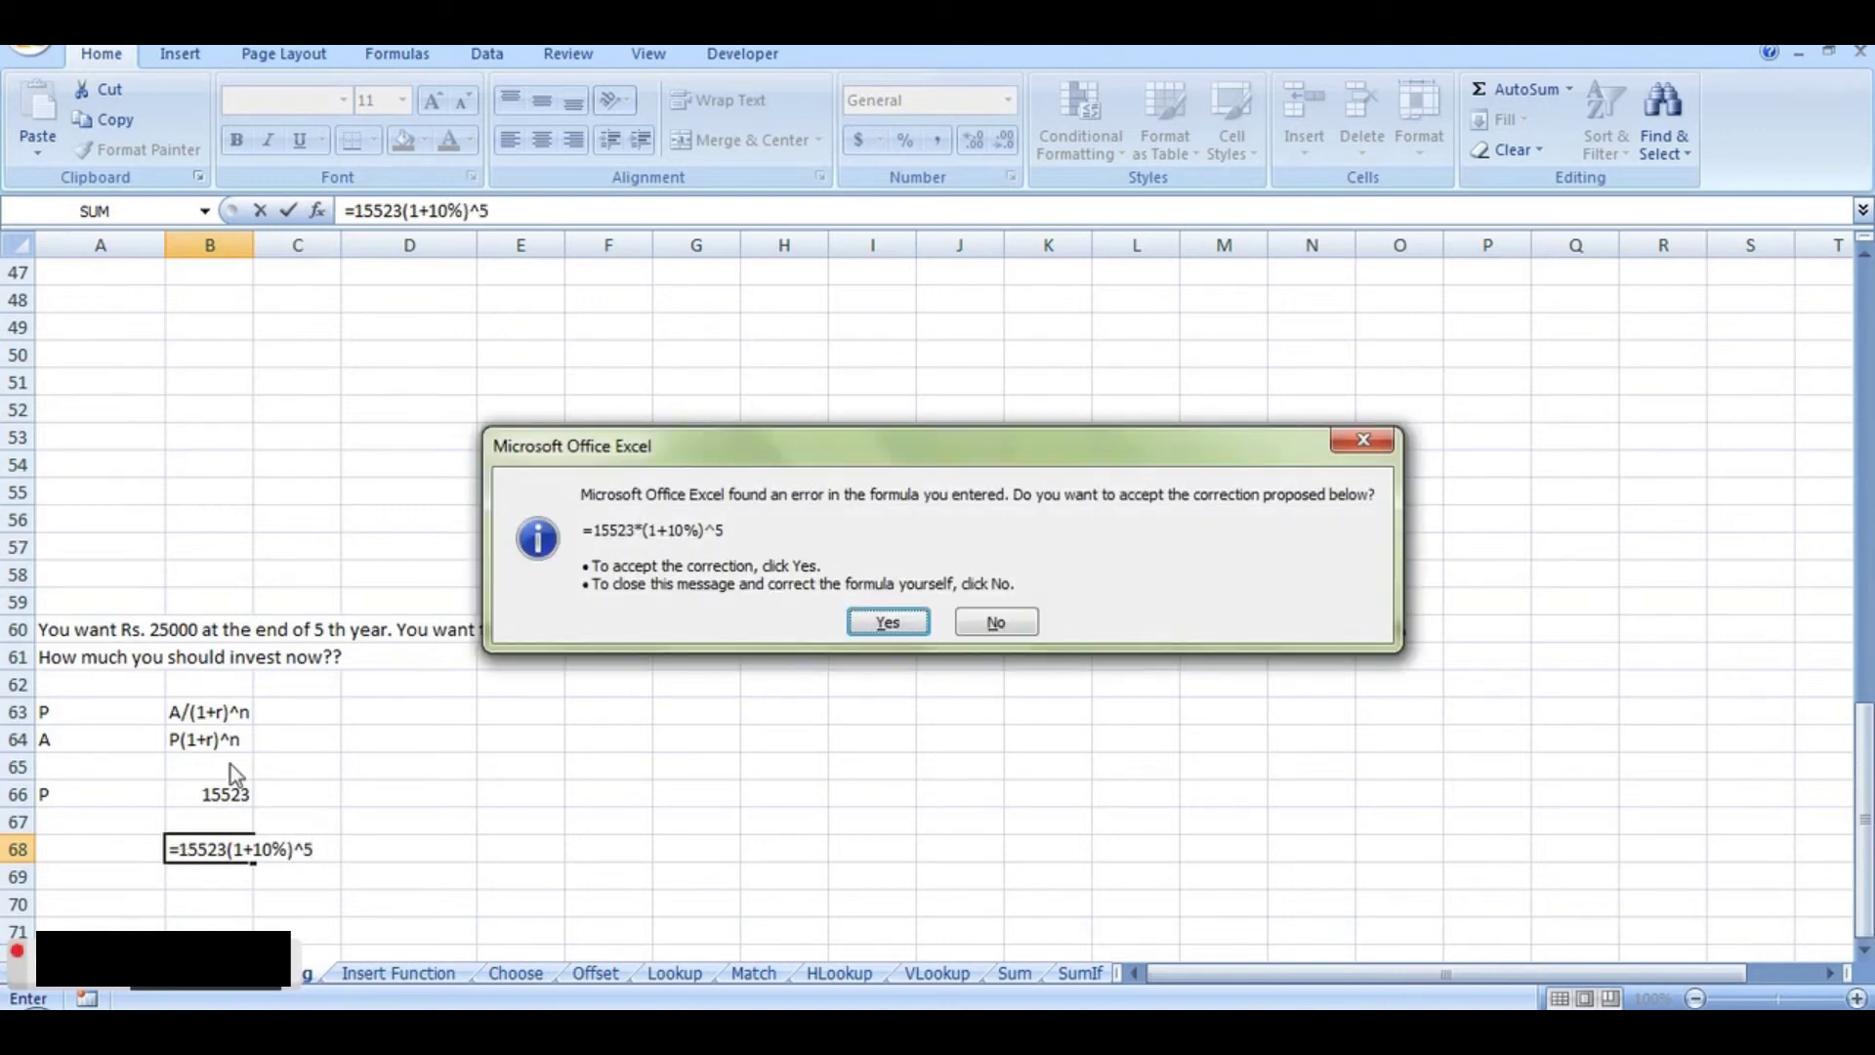
{"action": "left_click", "coordinate": [910, 619]}
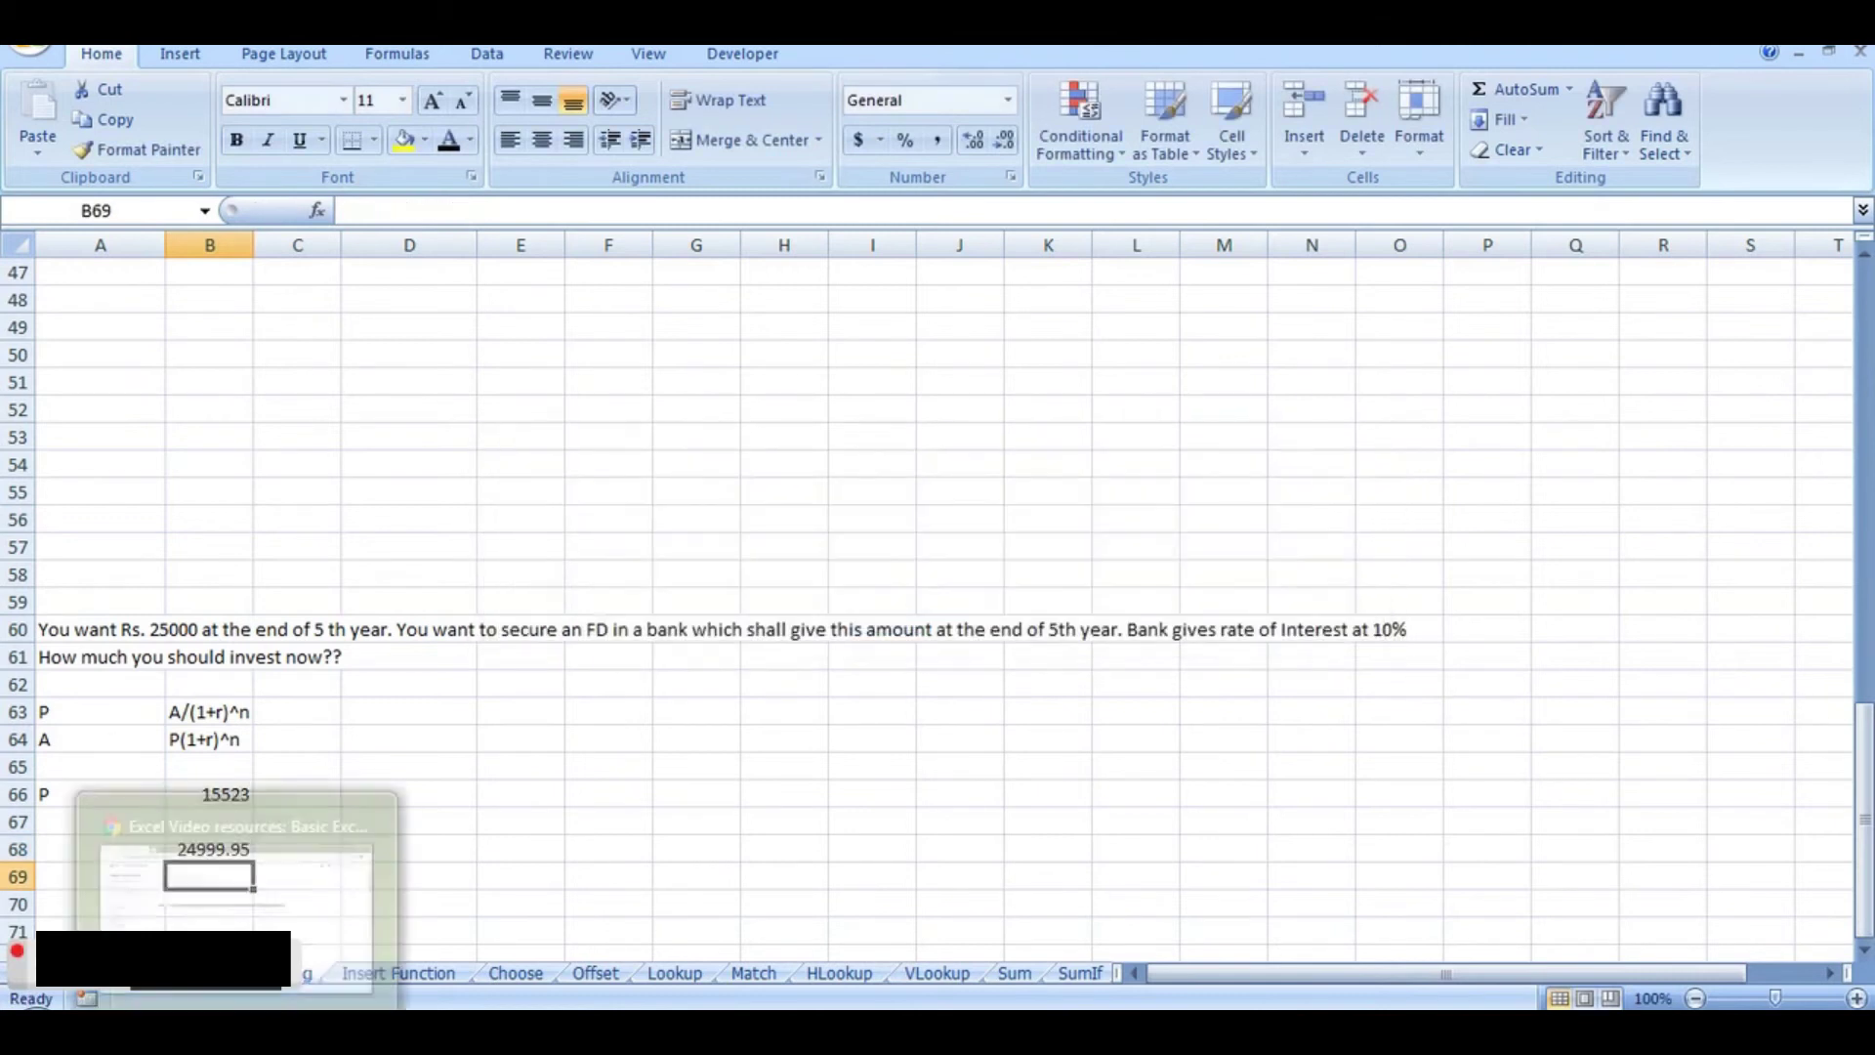
Step: Reduce the decimals of the check amount in B68 and clear its contents
{"action": "left_click", "coordinate": [525, 787]}
{"action": "left_click", "coordinate": [211, 852]}
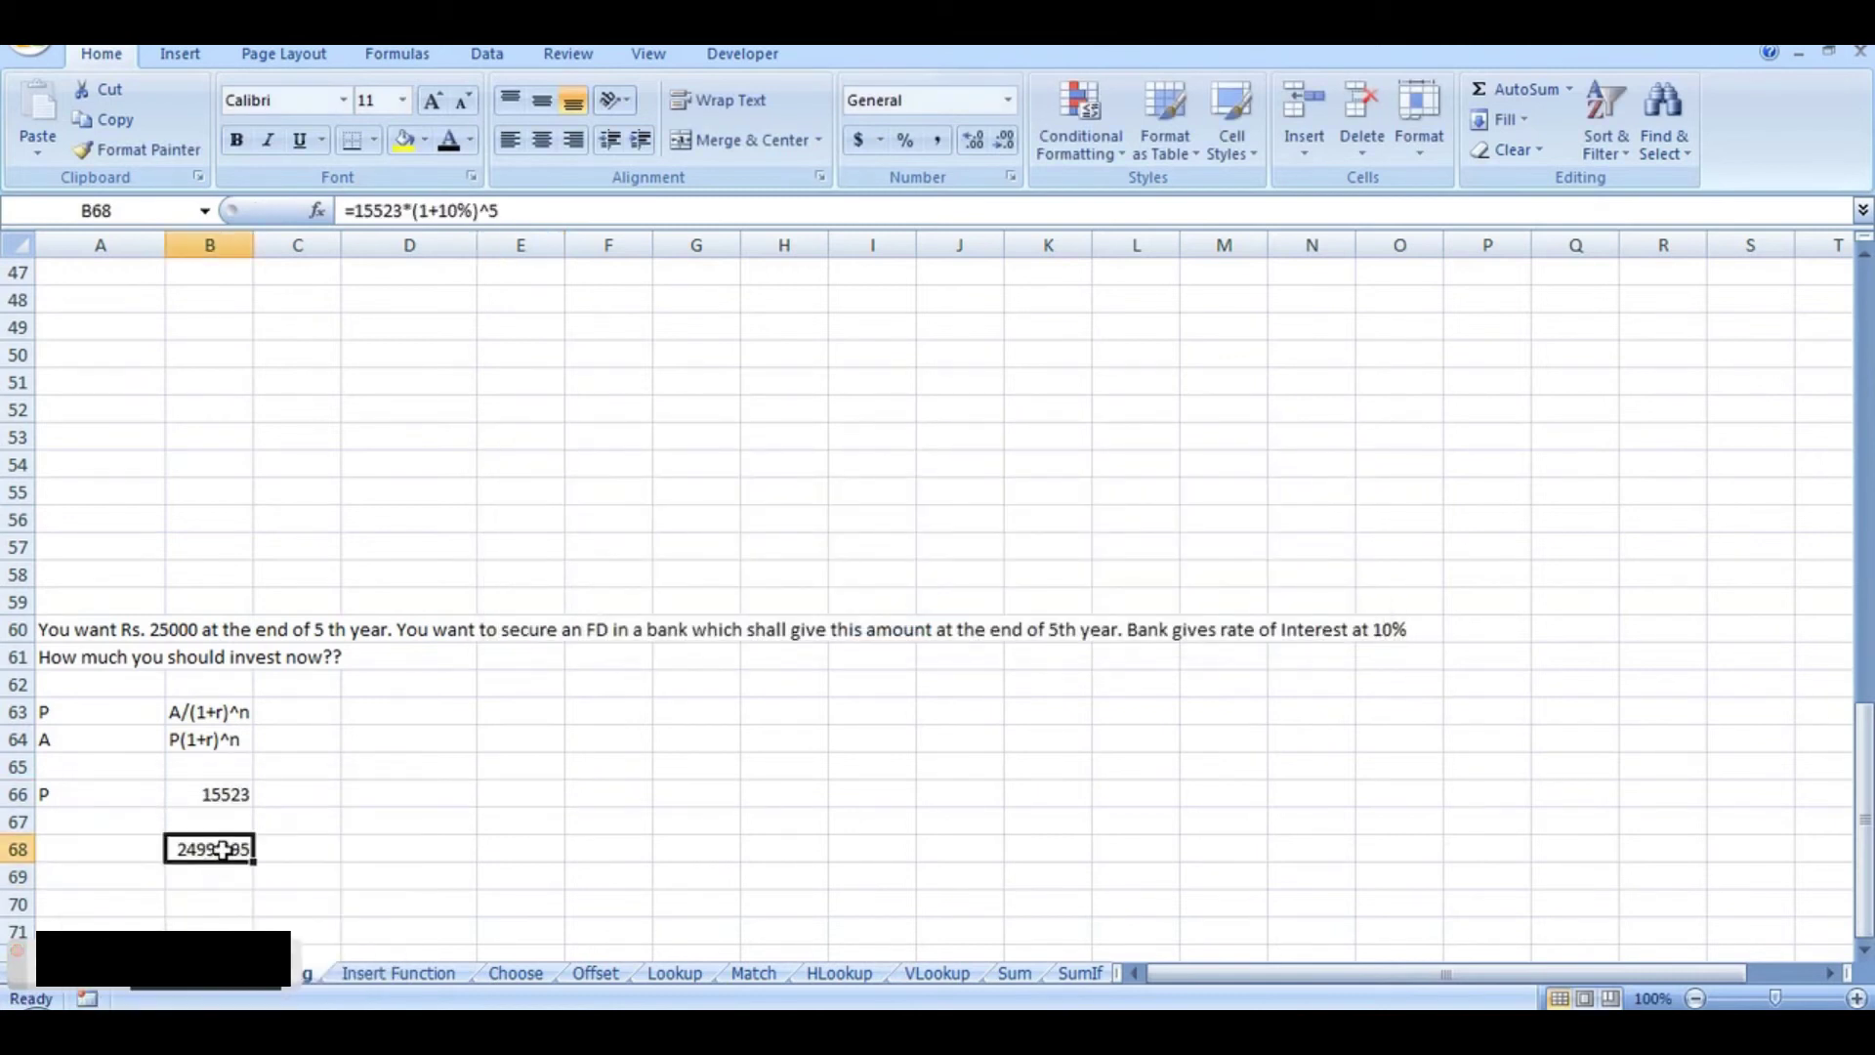
{"action": "left_click", "coordinate": [1005, 141]}
{"action": "key", "text": "Delete"}
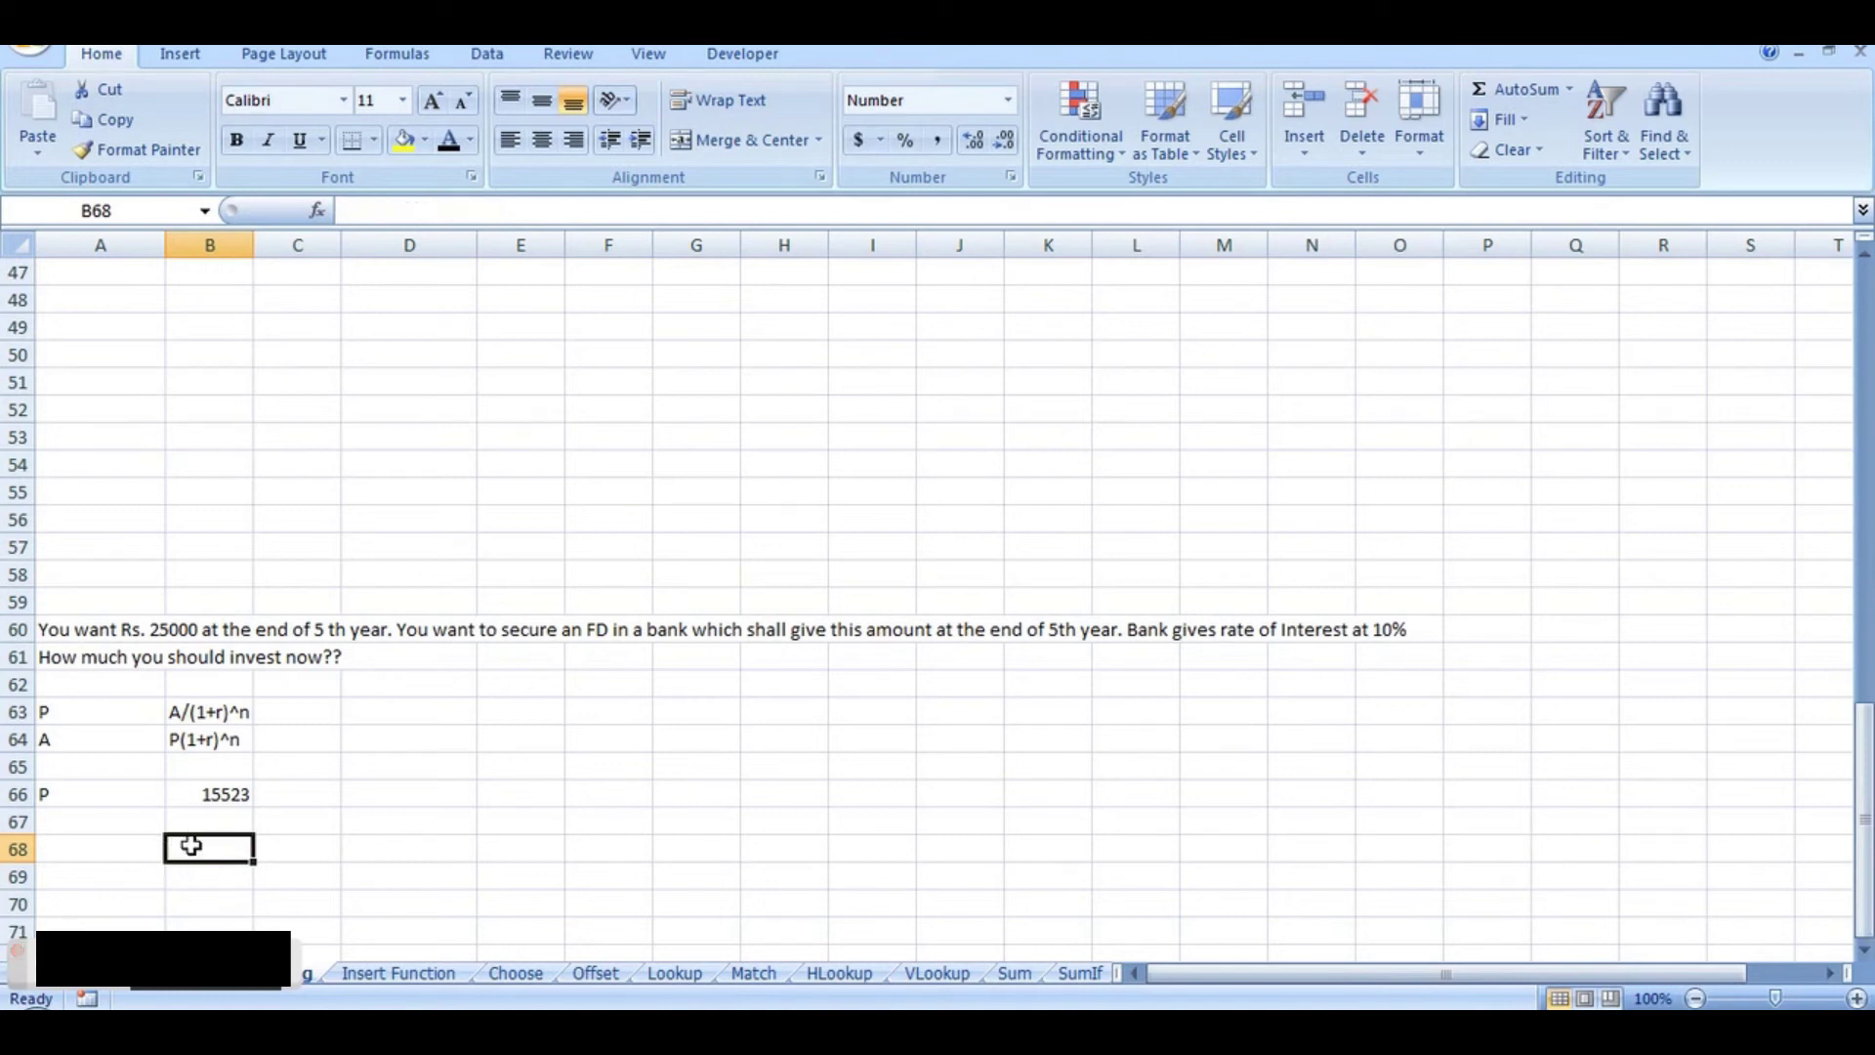
Step: Examine the formula in B66 against the figures in the fixed deposit problem in A60
{"action": "key", "text": "Up"}
{"action": "key", "text": "Up"}
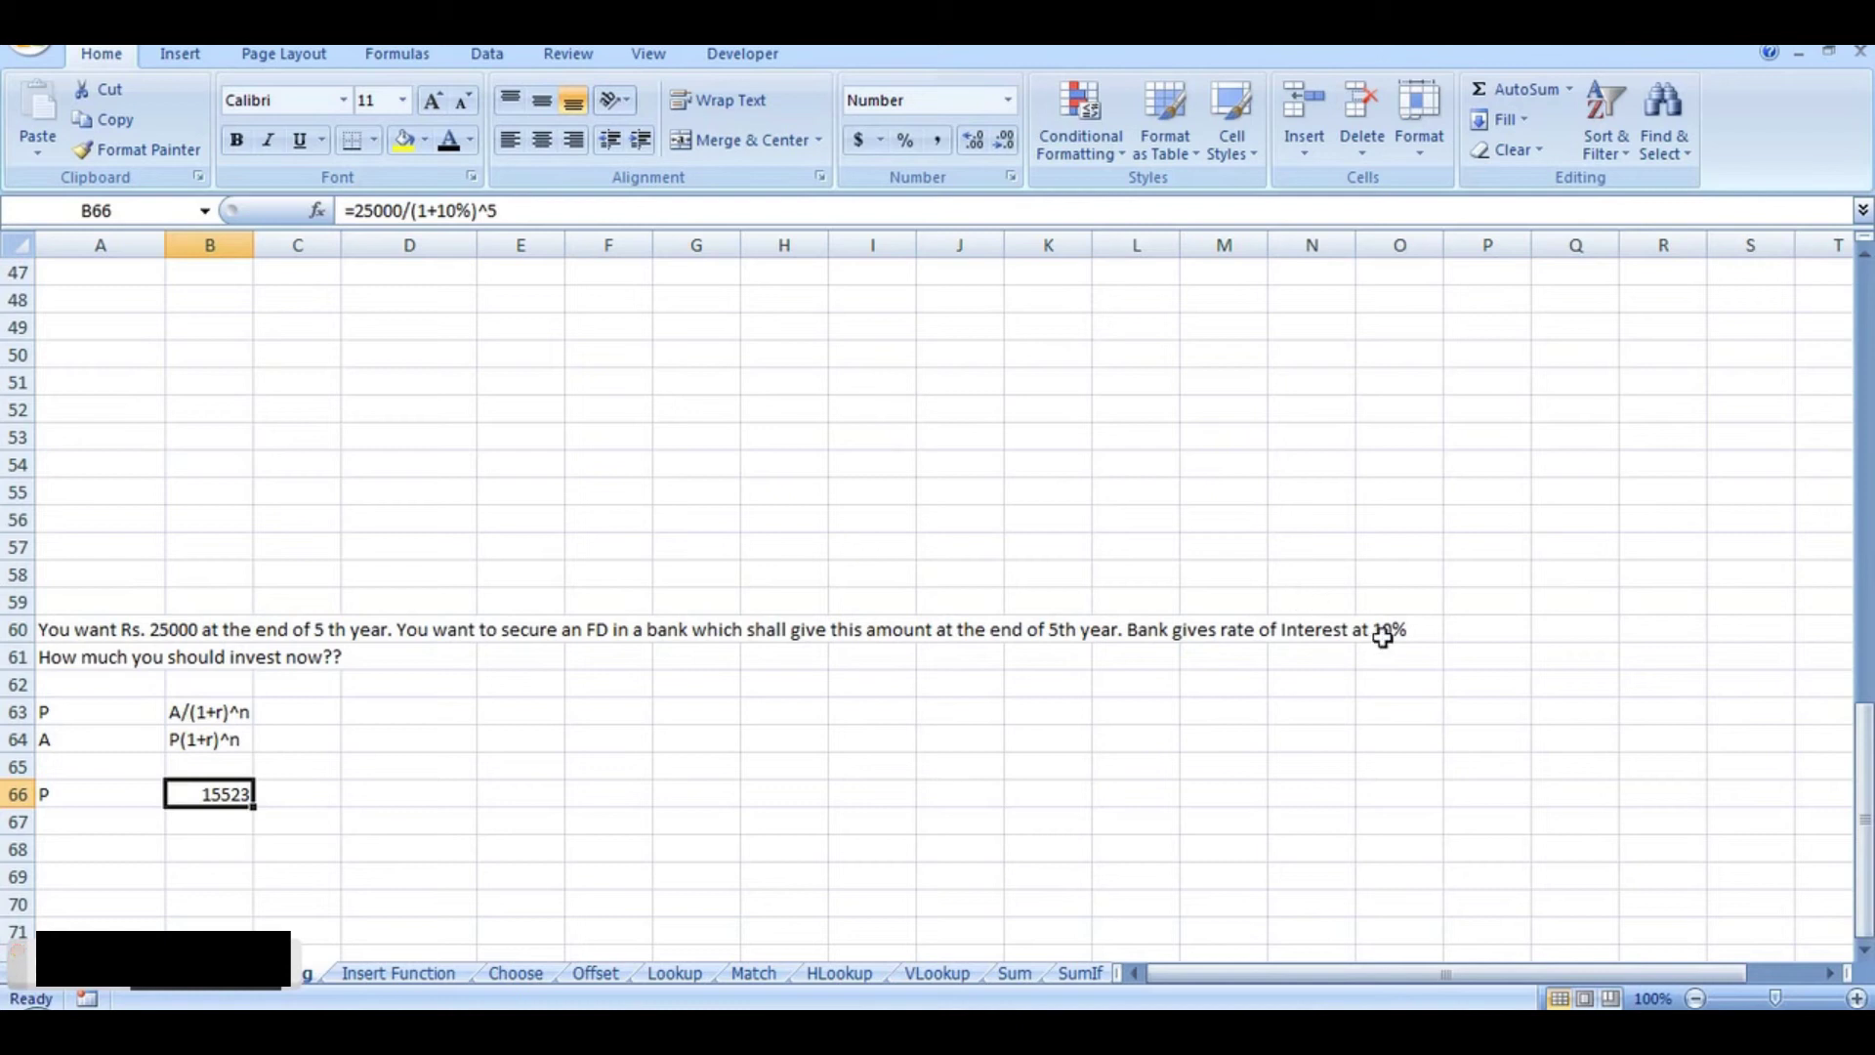
{"action": "left_click", "coordinate": [89, 632]}
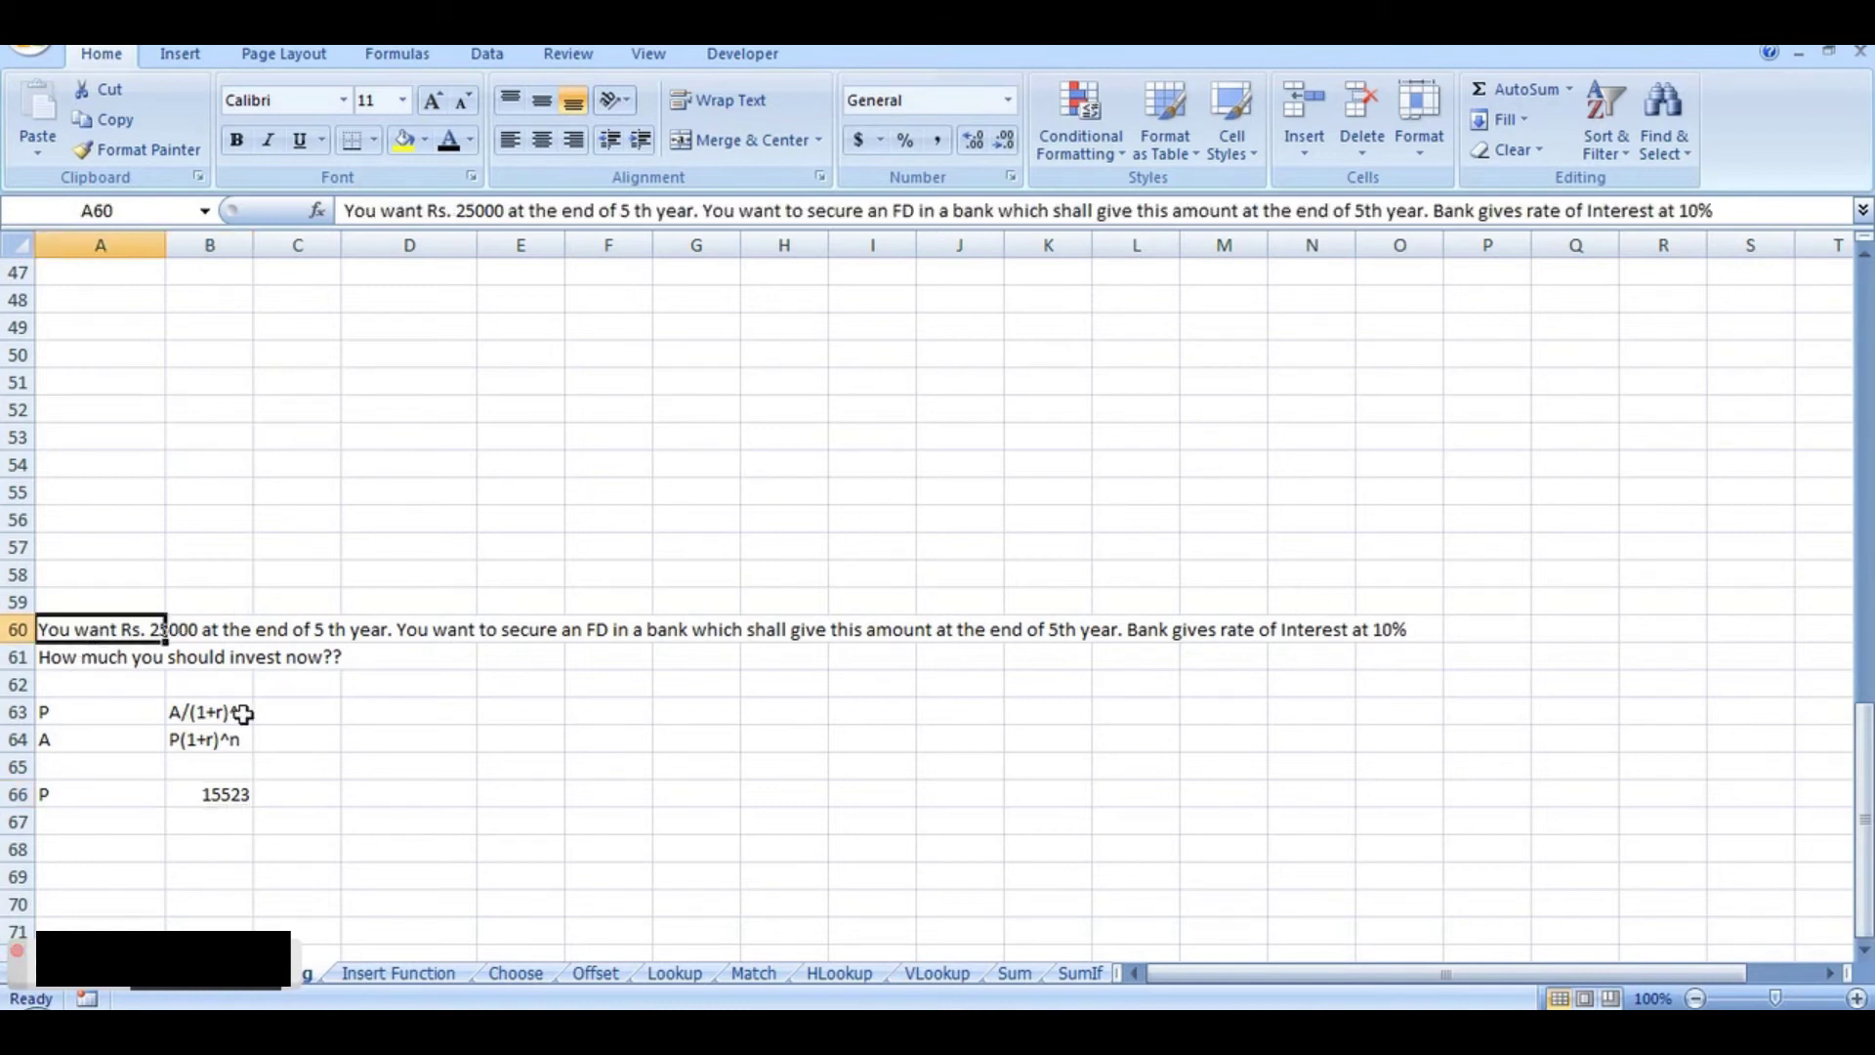
{"action": "left_click", "coordinate": [223, 794]}
{"action": "key", "text": "Down"}
{"action": "key", "text": "Down"}
{"action": "key", "text": "Up"}
{"action": "key", "text": "Up"}
{"action": "key", "text": "Down"}
{"action": "key", "text": "Down"}
{"action": "key", "text": "Up"}
{"action": "key", "text": "Up"}
{"action": "key", "text": "Down"}
{"action": "key", "text": "Down"}
{"action": "key", "text": "Up"}
{"action": "key", "text": "Up"}
{"action": "key", "text": "Down"}
{"action": "key", "text": "Down"}
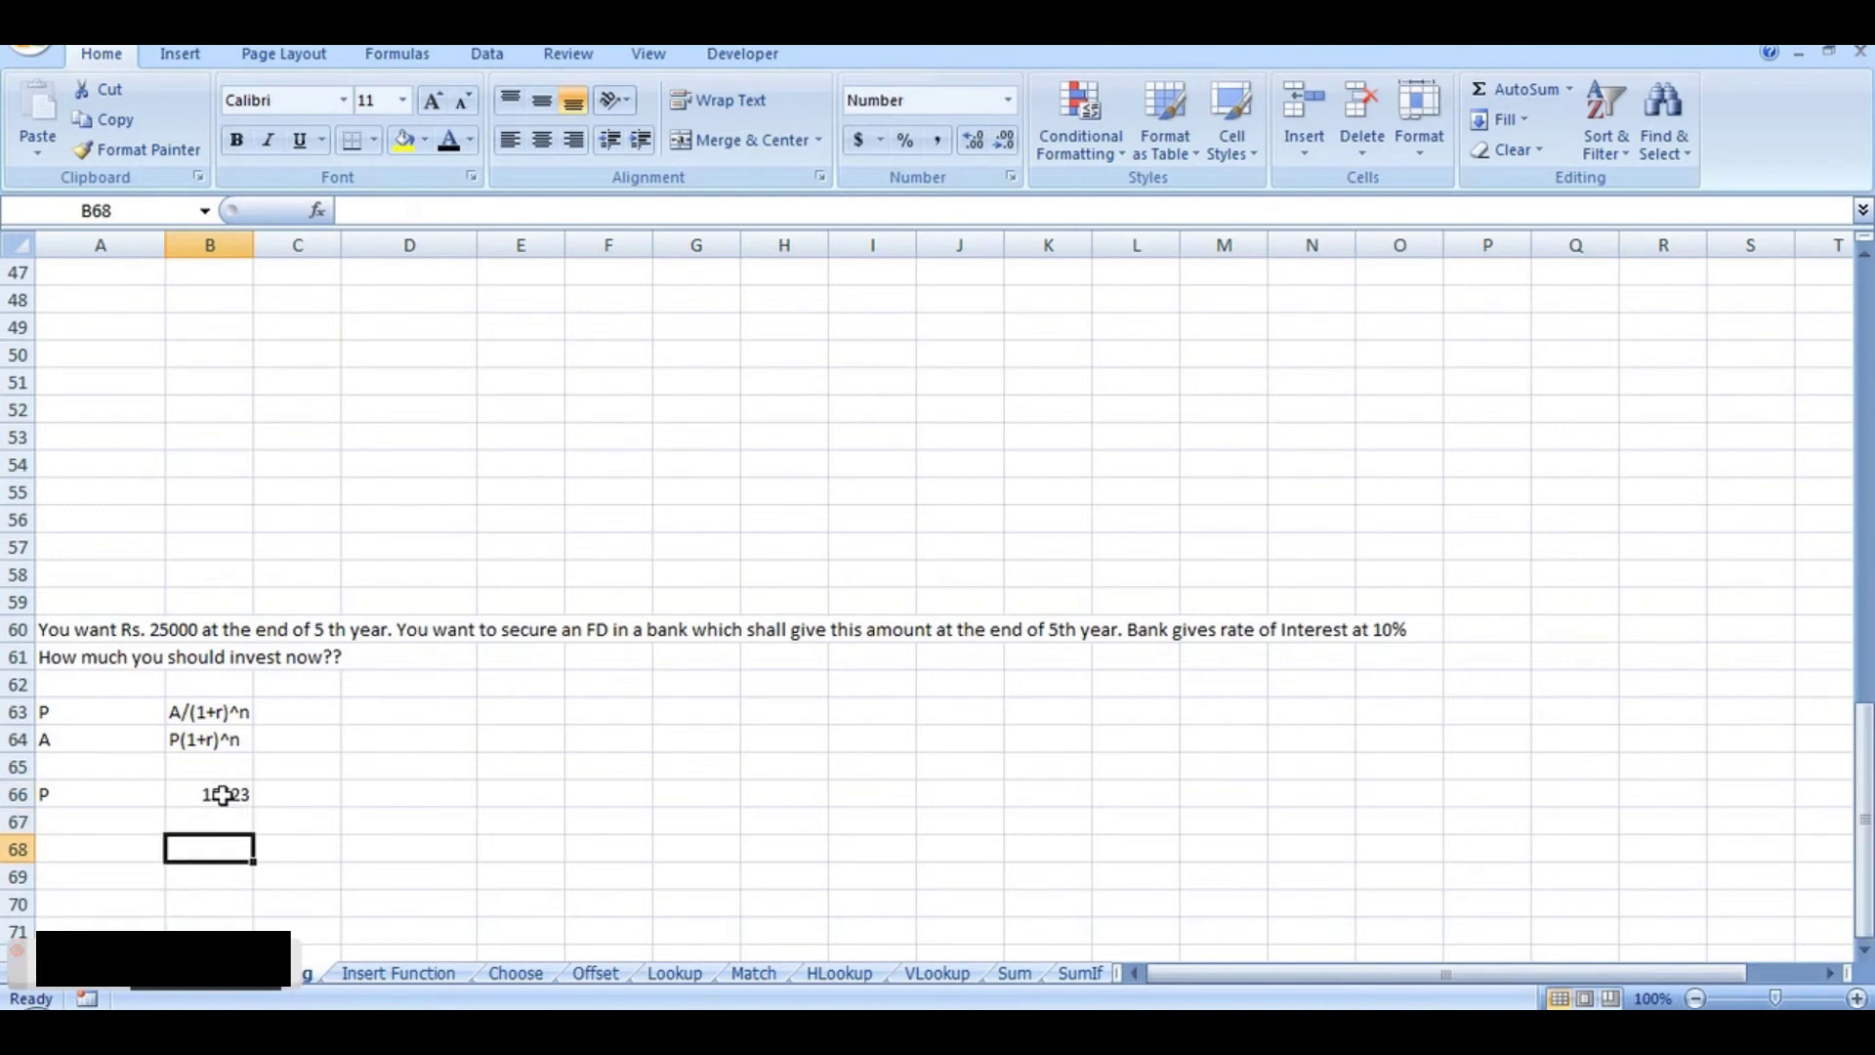
{"action": "key", "text": "Up"}
{"action": "key", "text": "Up"}
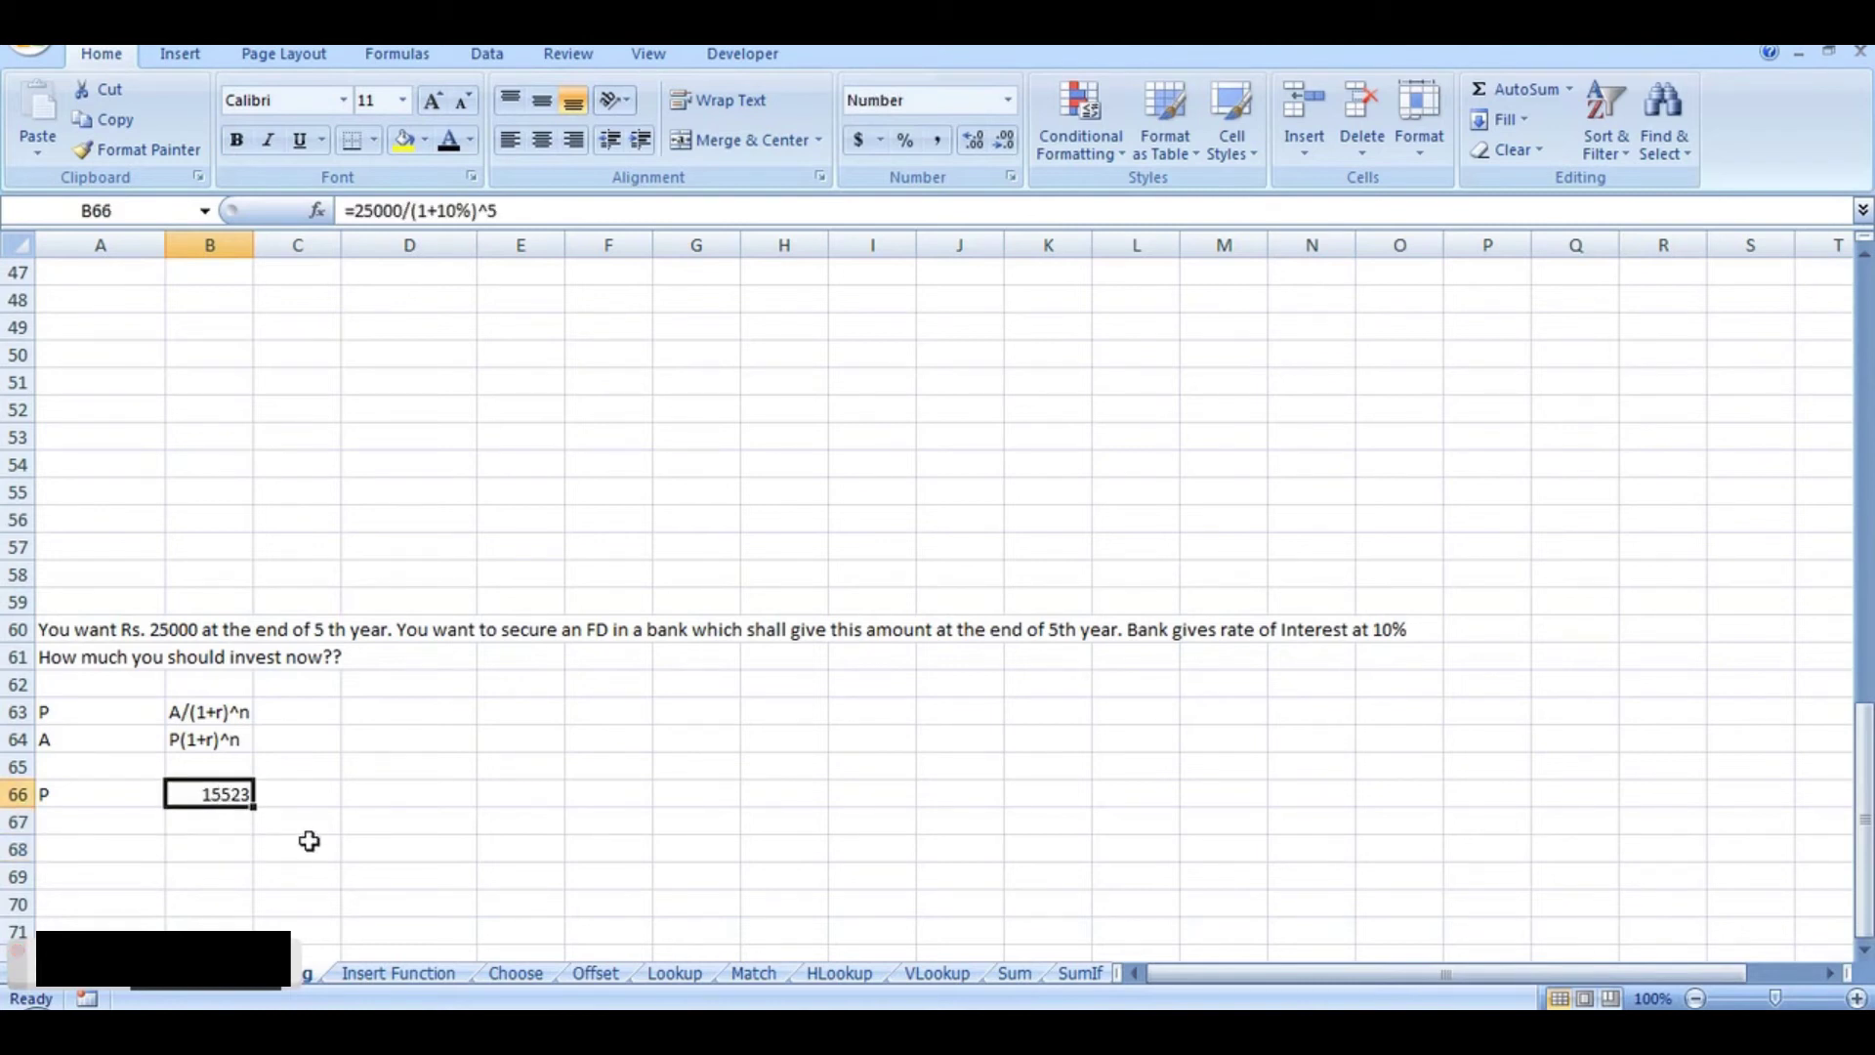
Step: Add the note "<-- Hard Coding" in C66 beside the calculated principal
{"action": "left_click", "coordinate": [258, 852]}
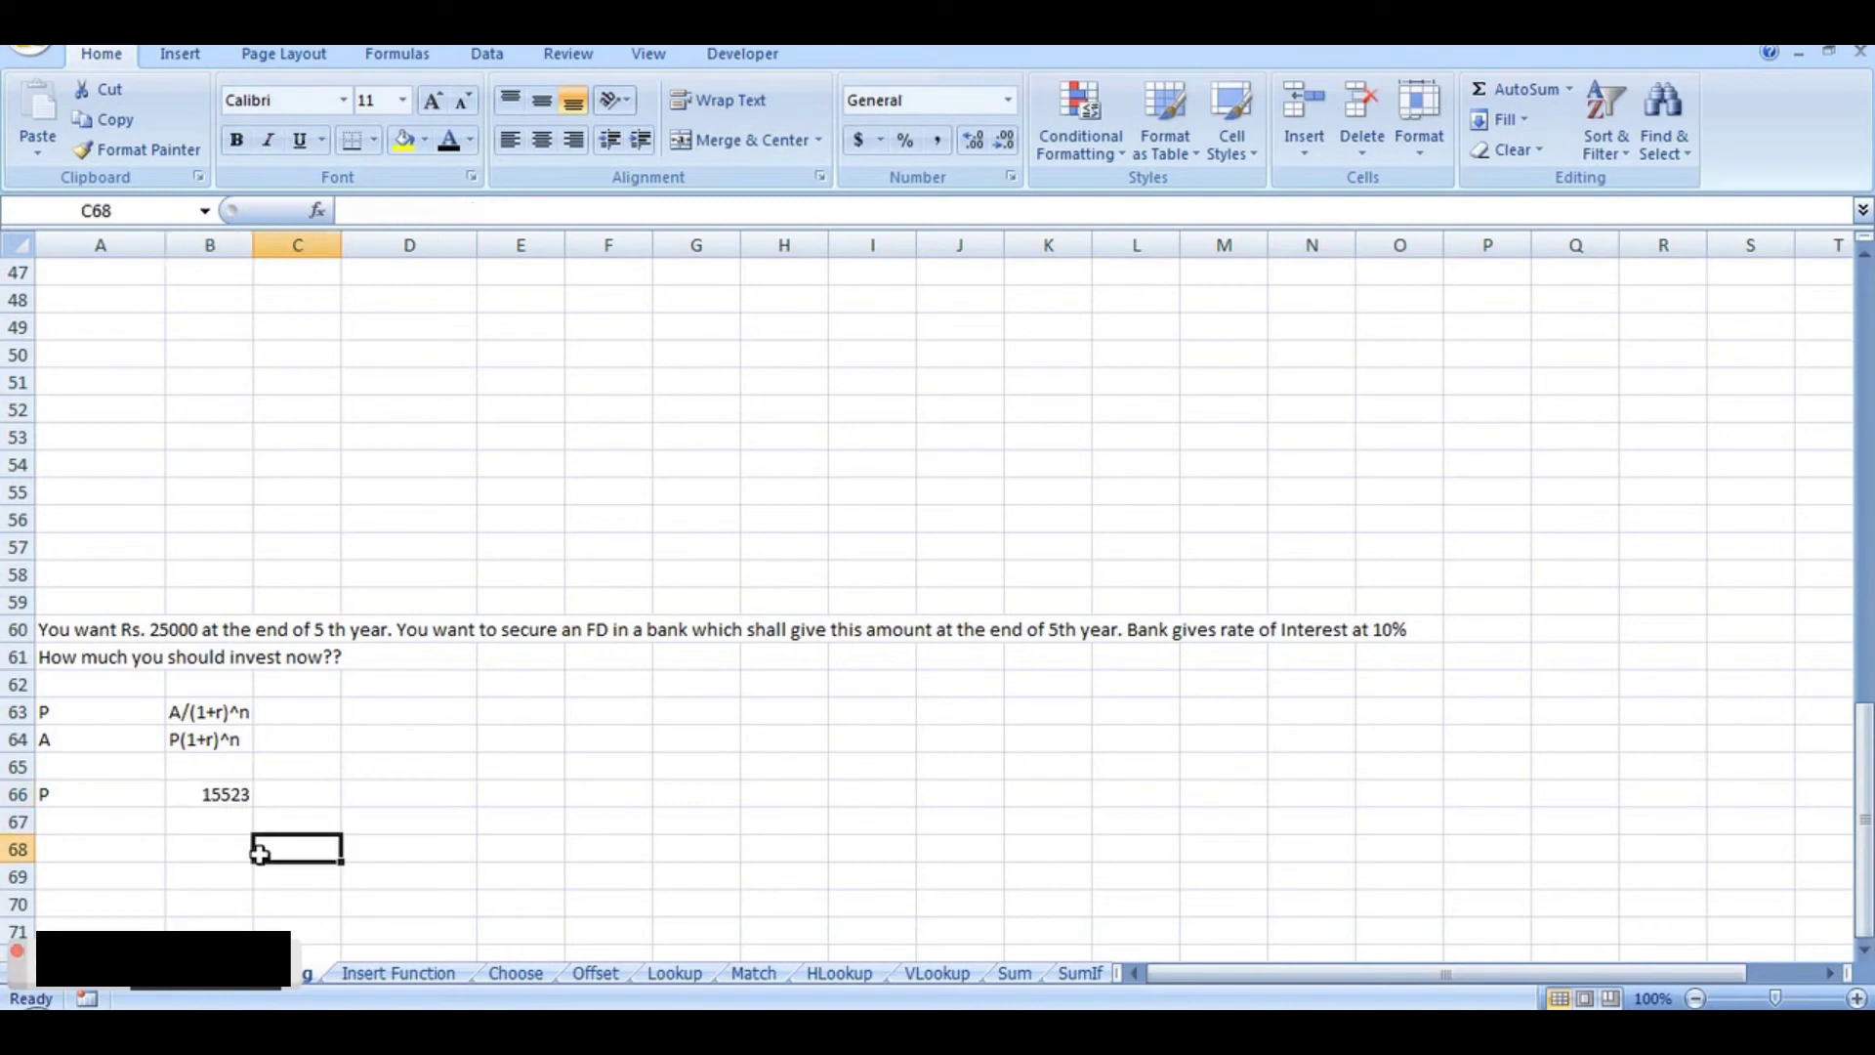
{"action": "left_click", "coordinate": [218, 799]}
{"action": "key", "text": "Right"}
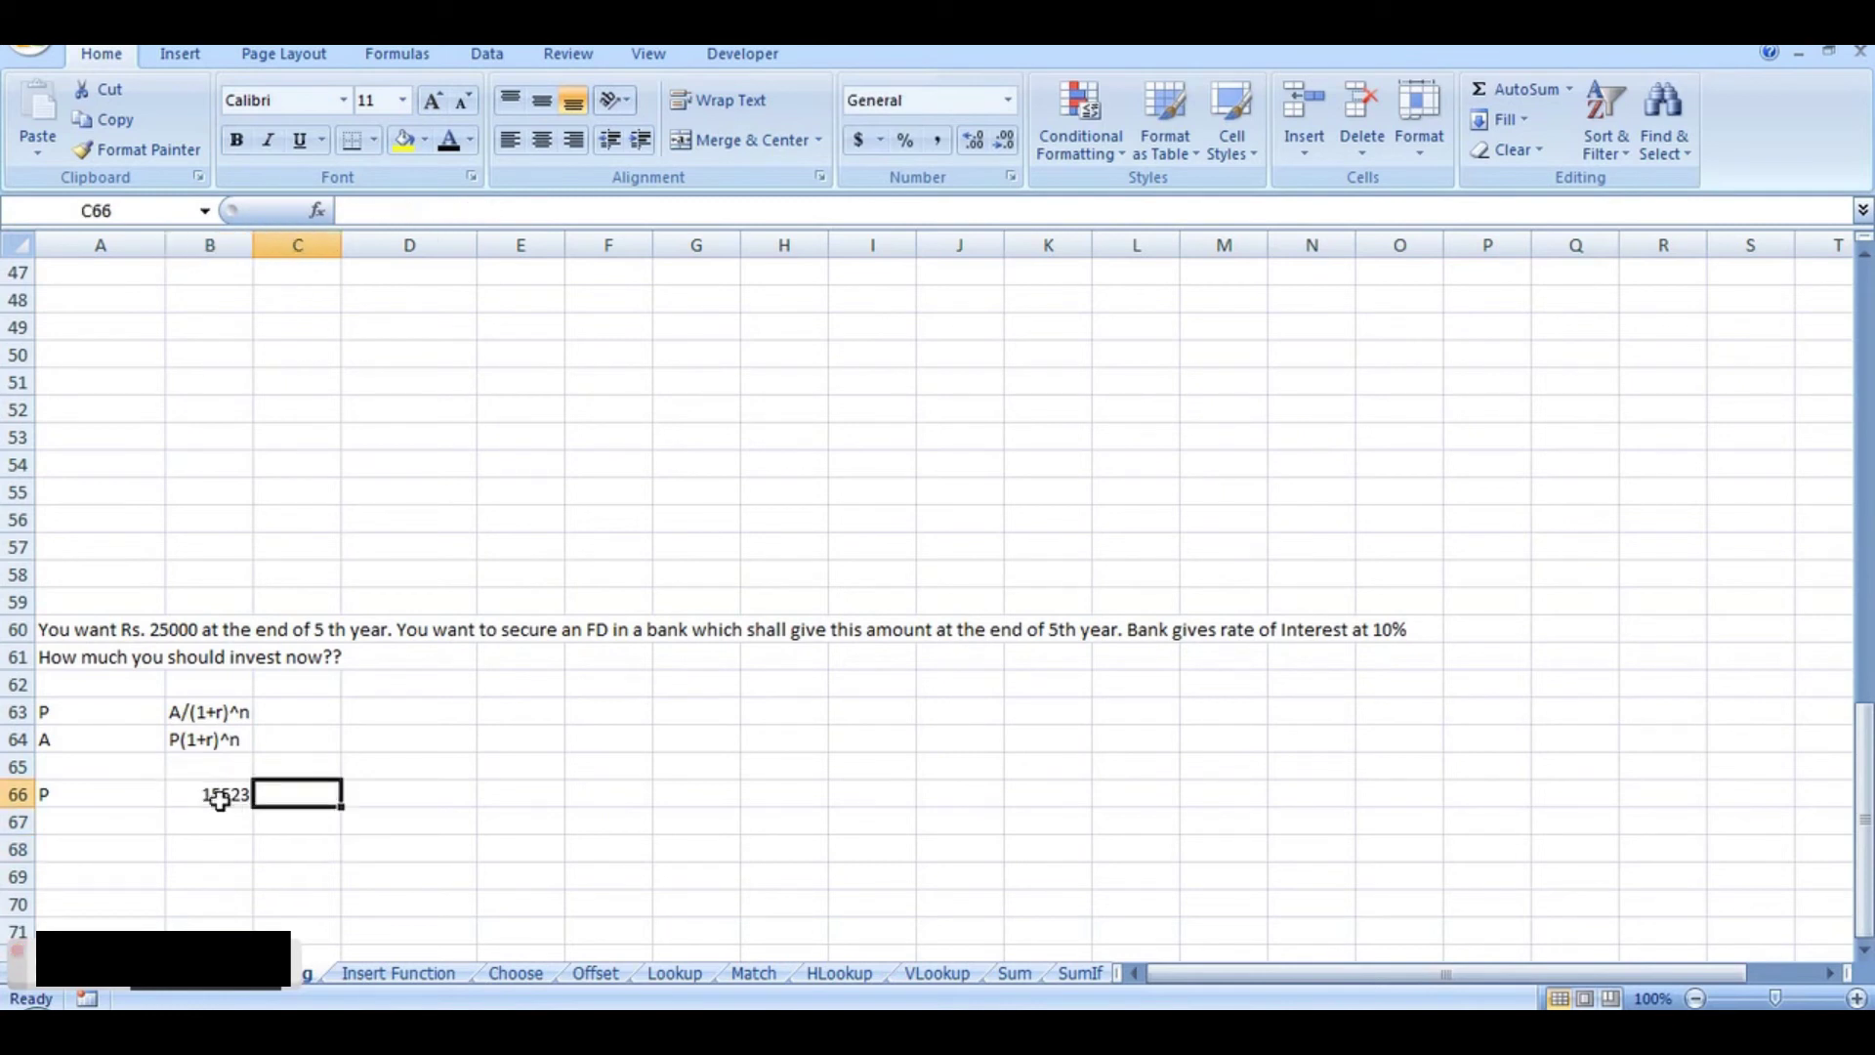
{"action": "type", "text": "<--"}
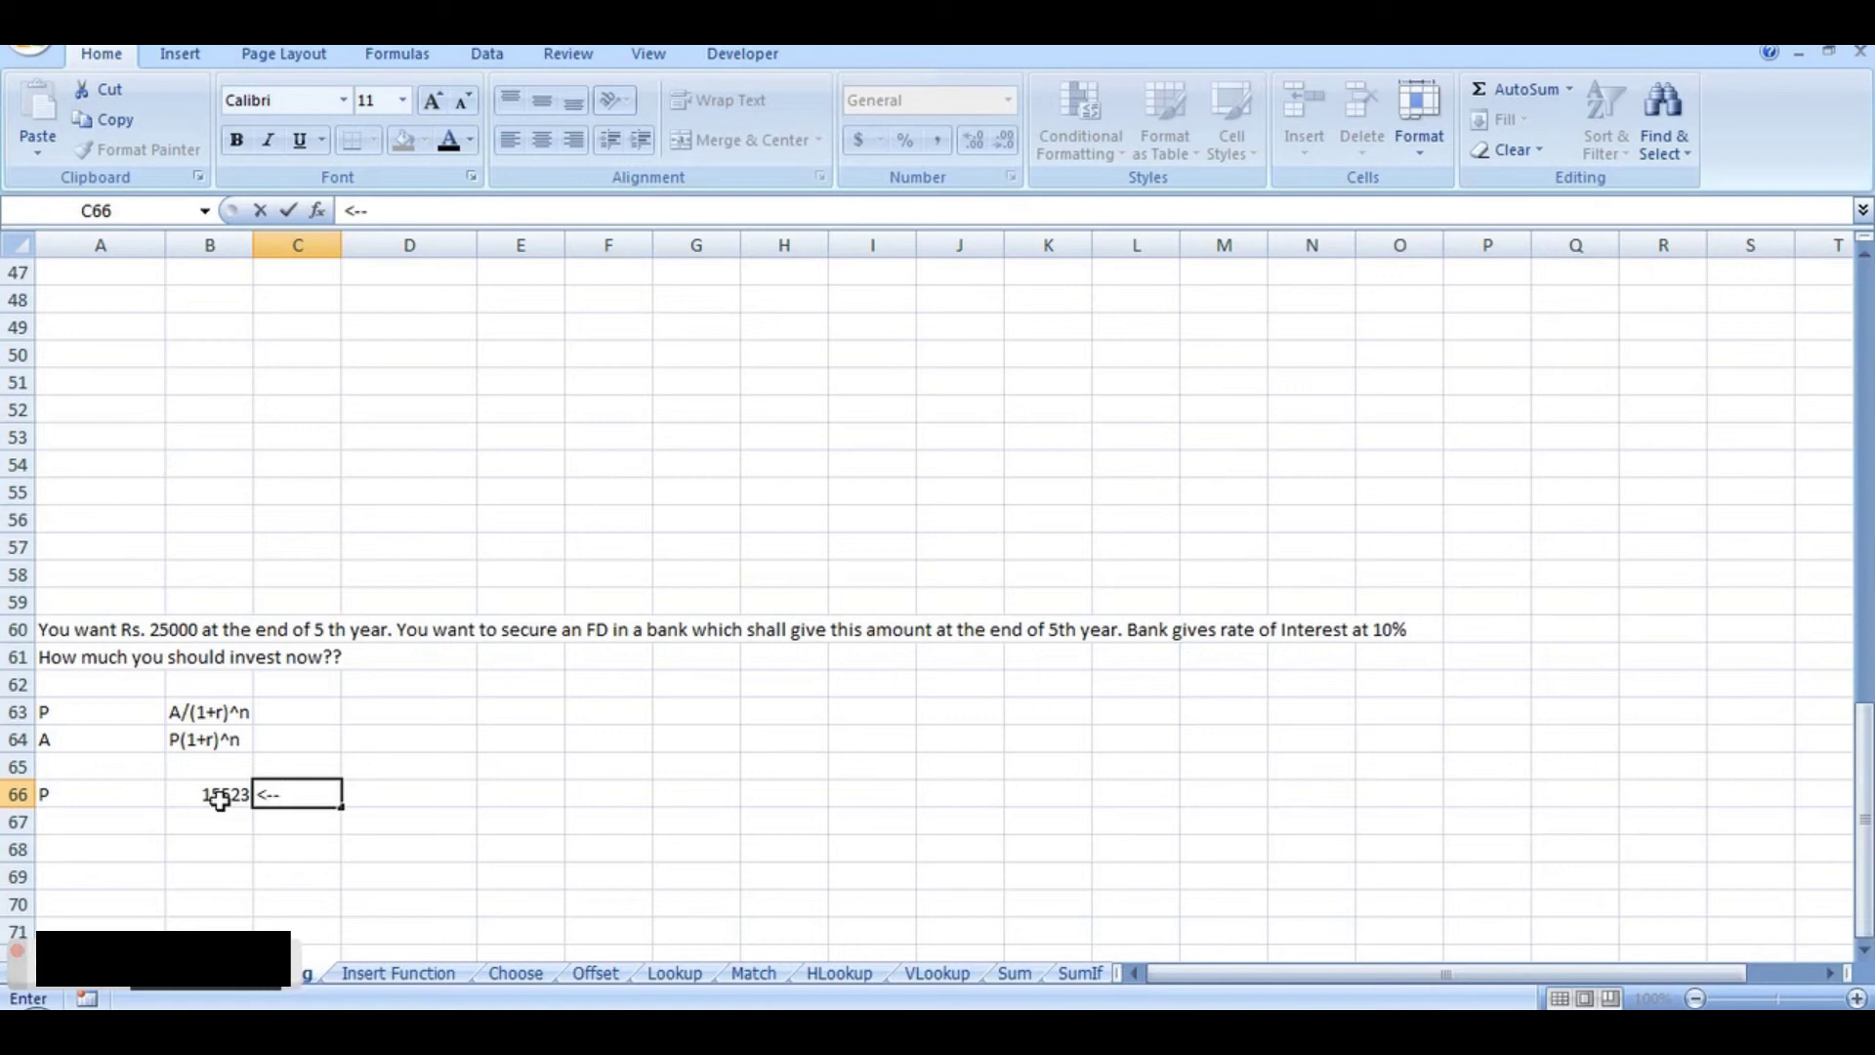
{"action": "type", "text": " Hard Coding"}
{"action": "key", "text": "Return"}
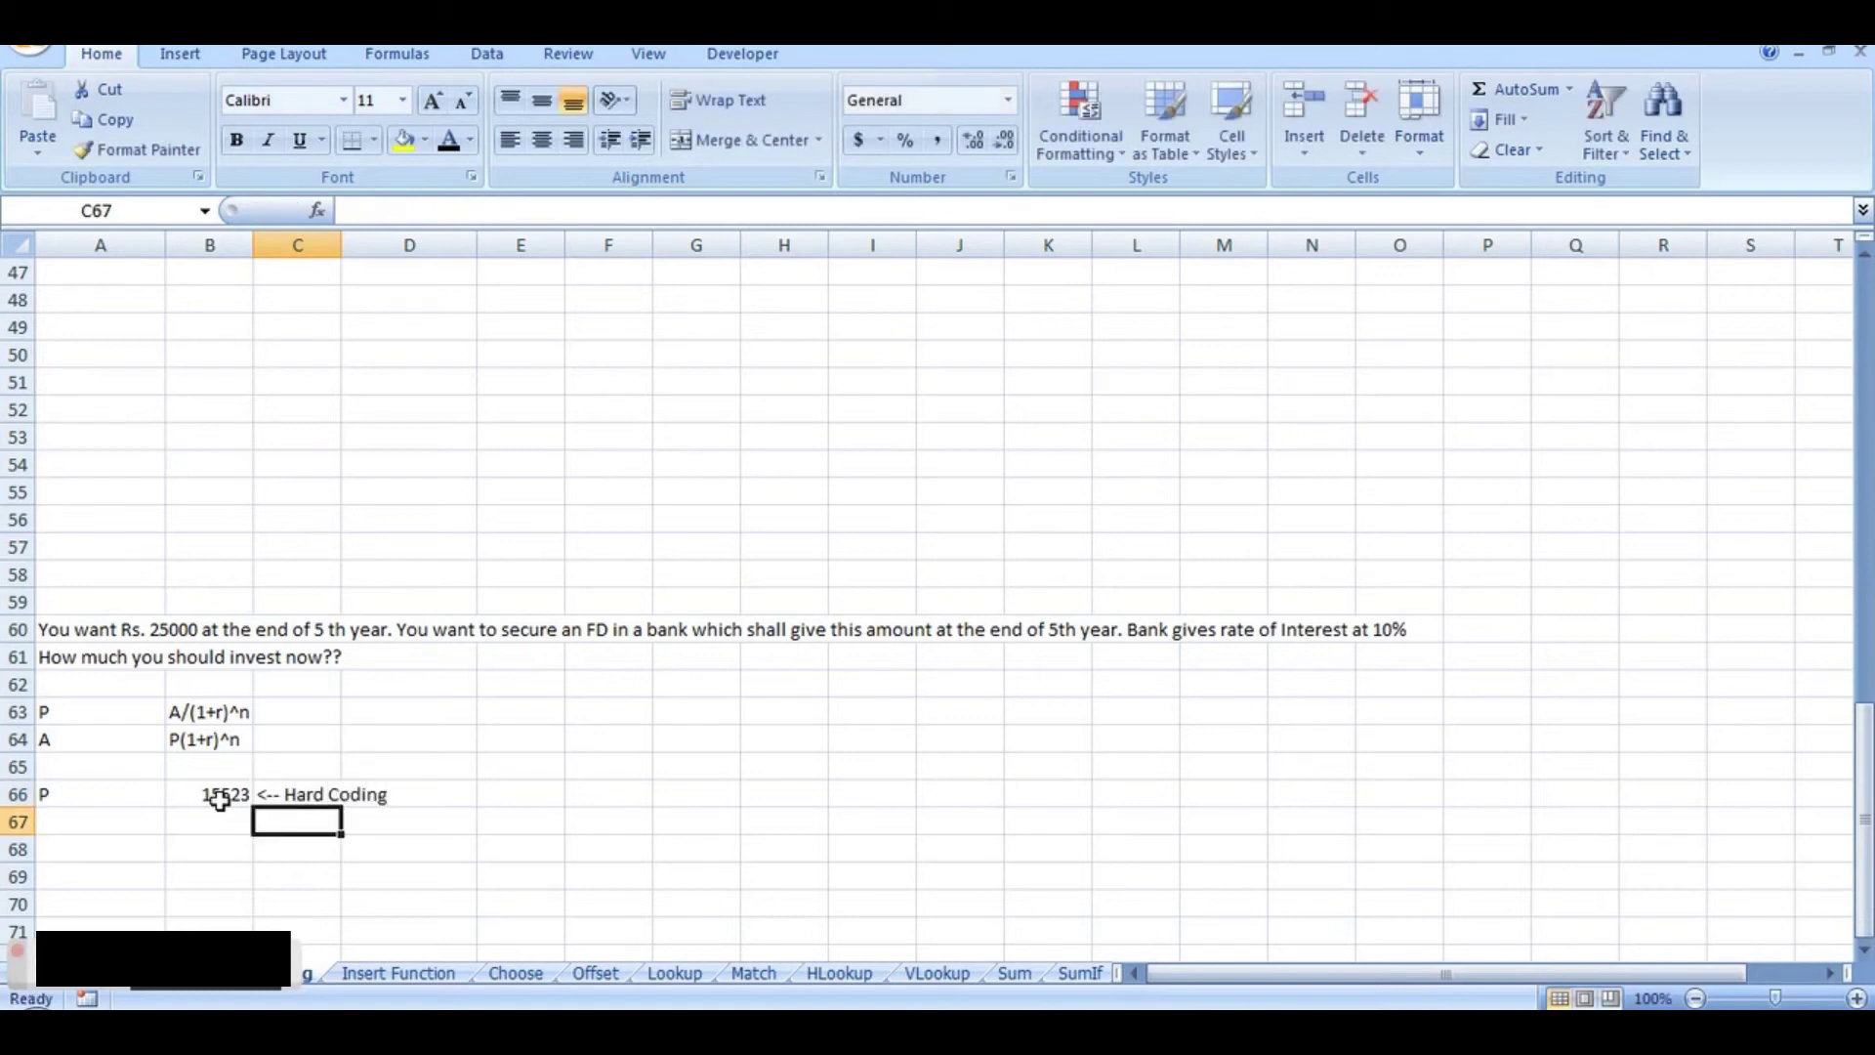
{"action": "left_click", "coordinate": [226, 820]}
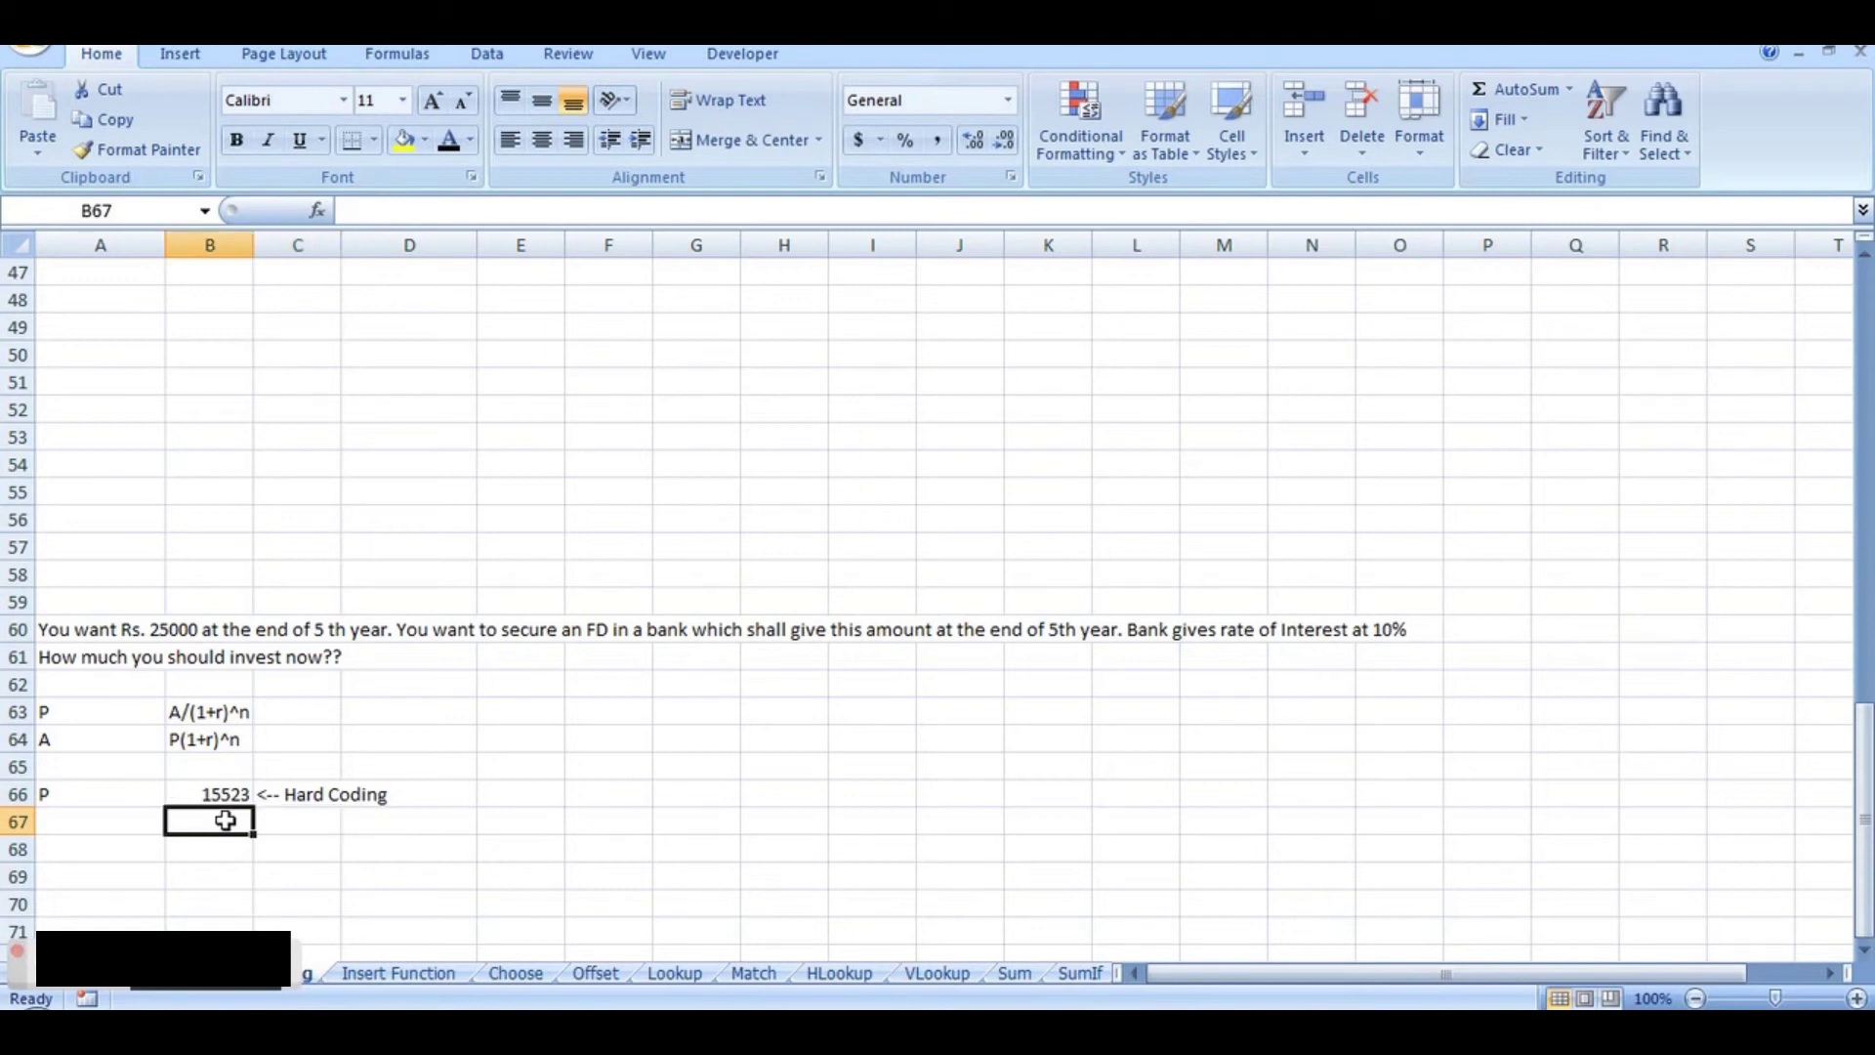
{"action": "key", "text": "Down"}
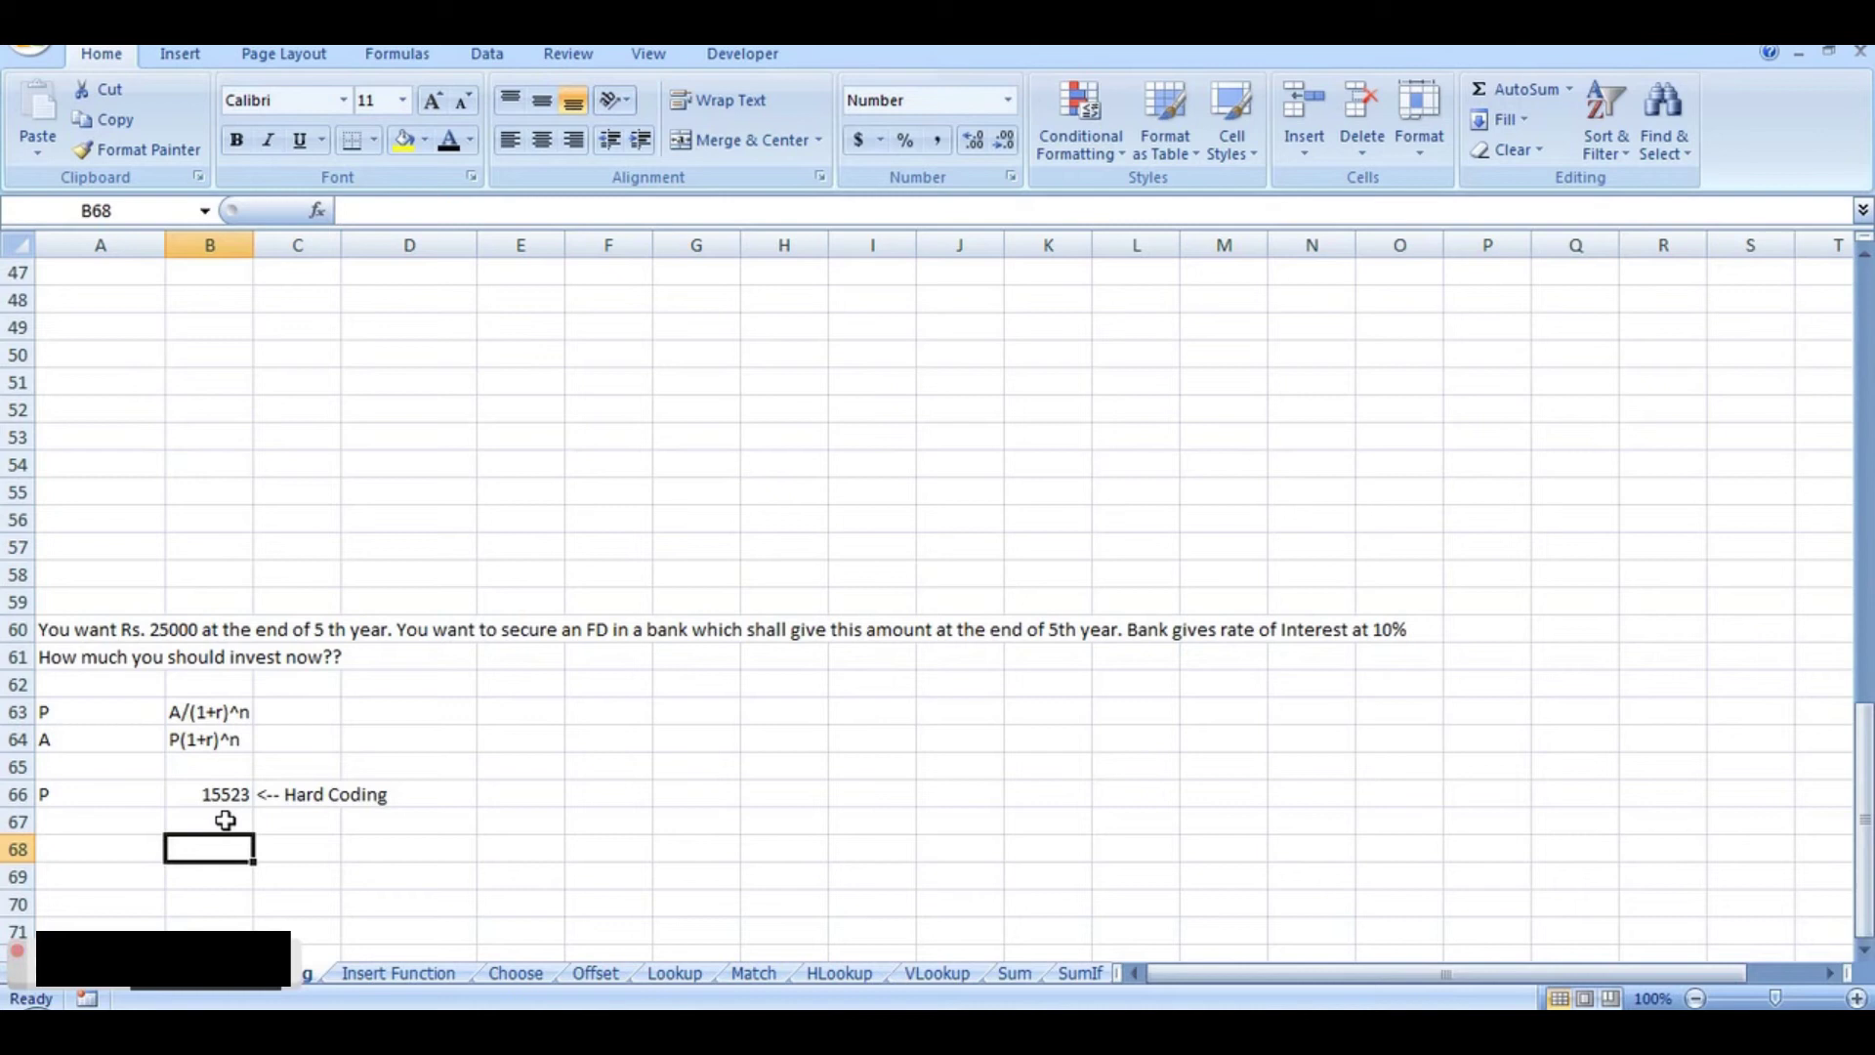
{"action": "key", "text": "Down"}
{"action": "key", "text": "Down"}
{"action": "key", "text": "Down"}
{"action": "key", "text": "Down"}
{"action": "key", "text": "Down"}
{"action": "key", "text": "Up"}
{"action": "key", "text": "Up"}
{"action": "key", "text": "Up"}
{"action": "key", "text": "Up"}
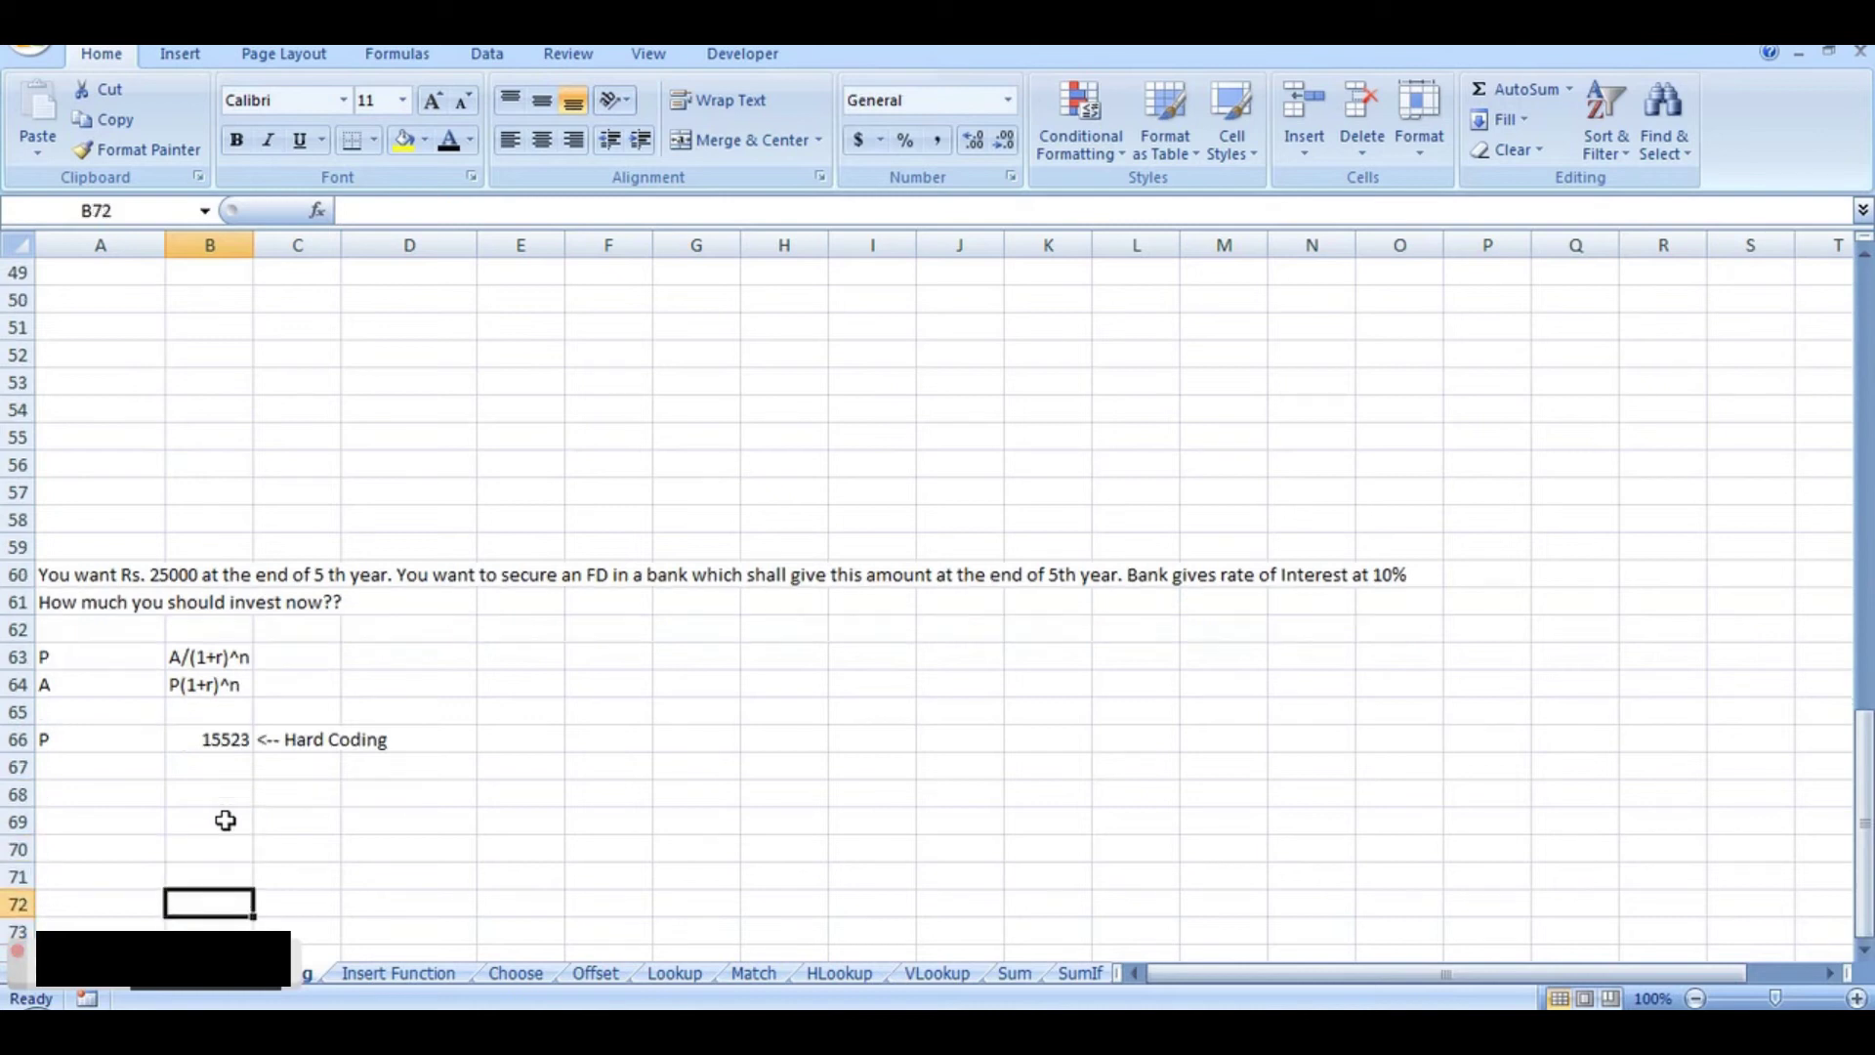
Step: Enter the label A in A68 and the amount 25000 in B68 as a separate input
{"action": "key", "text": "Up"}
{"action": "key", "text": "Left"}
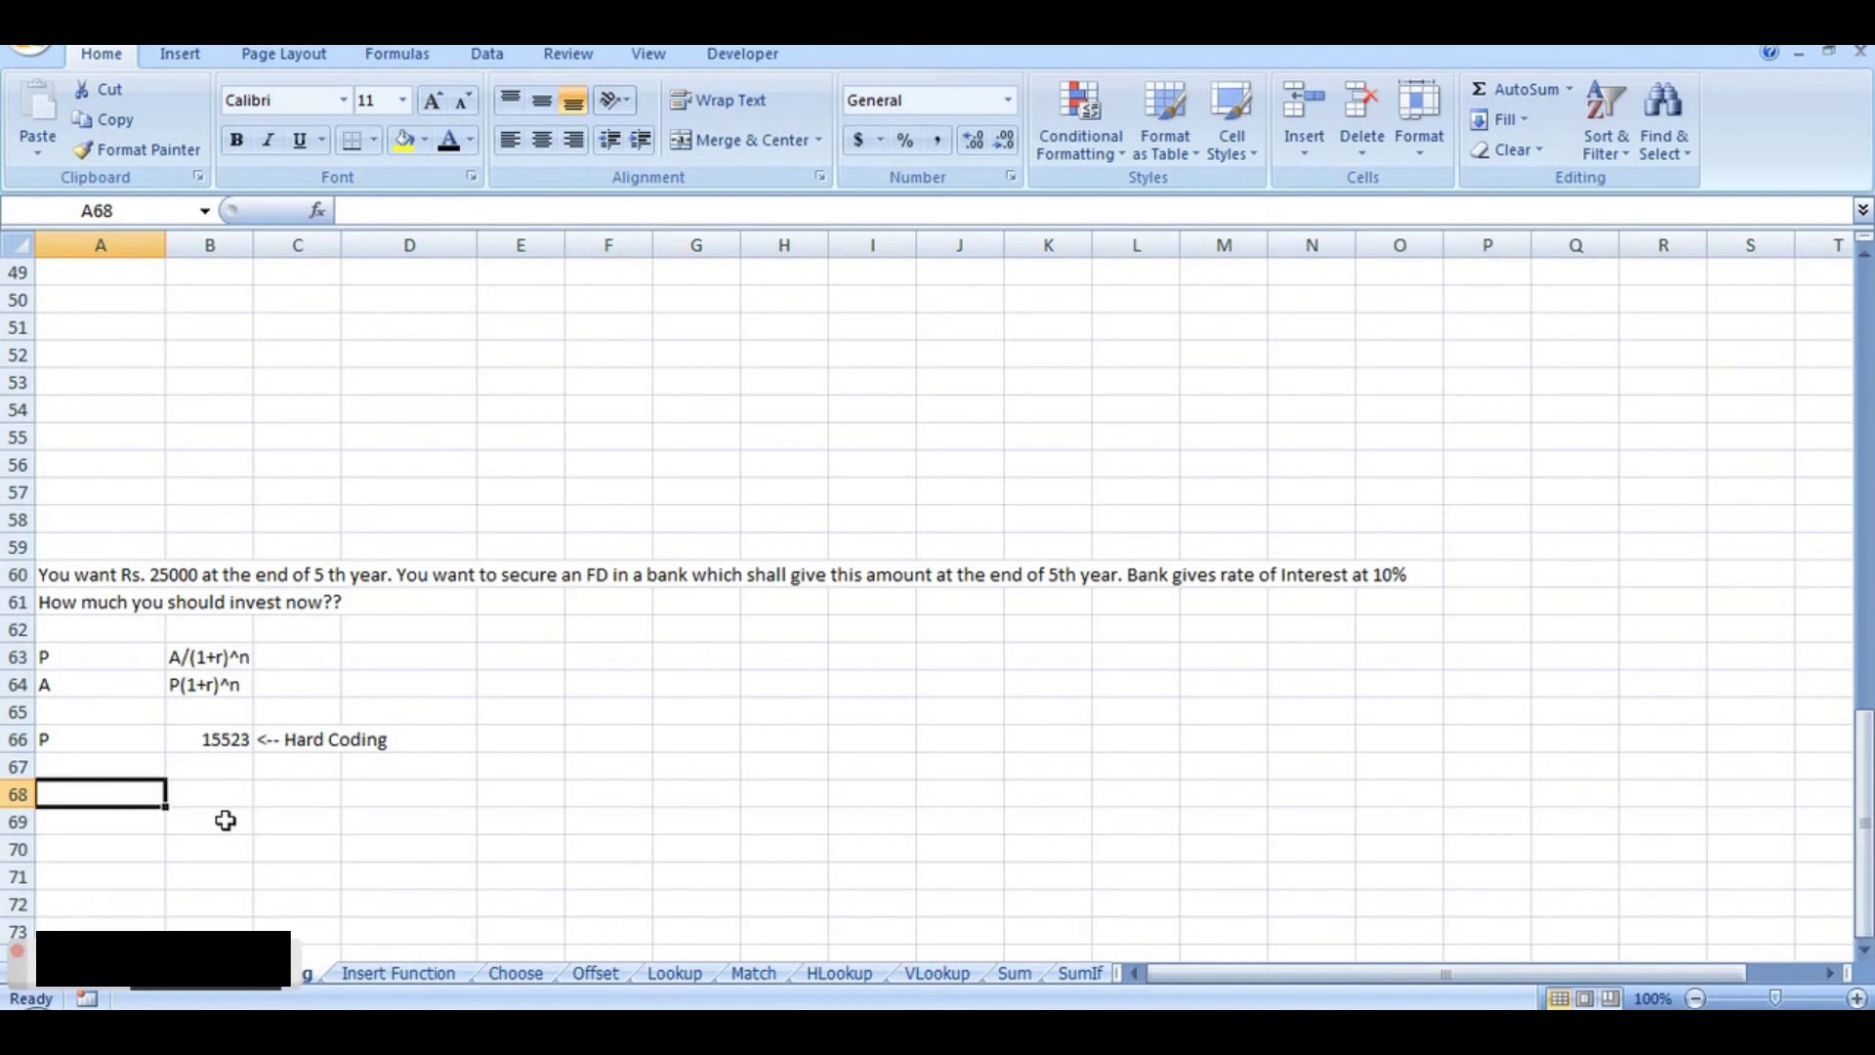
{"action": "type", "text": "A"}
{"action": "key", "text": "Tab"}
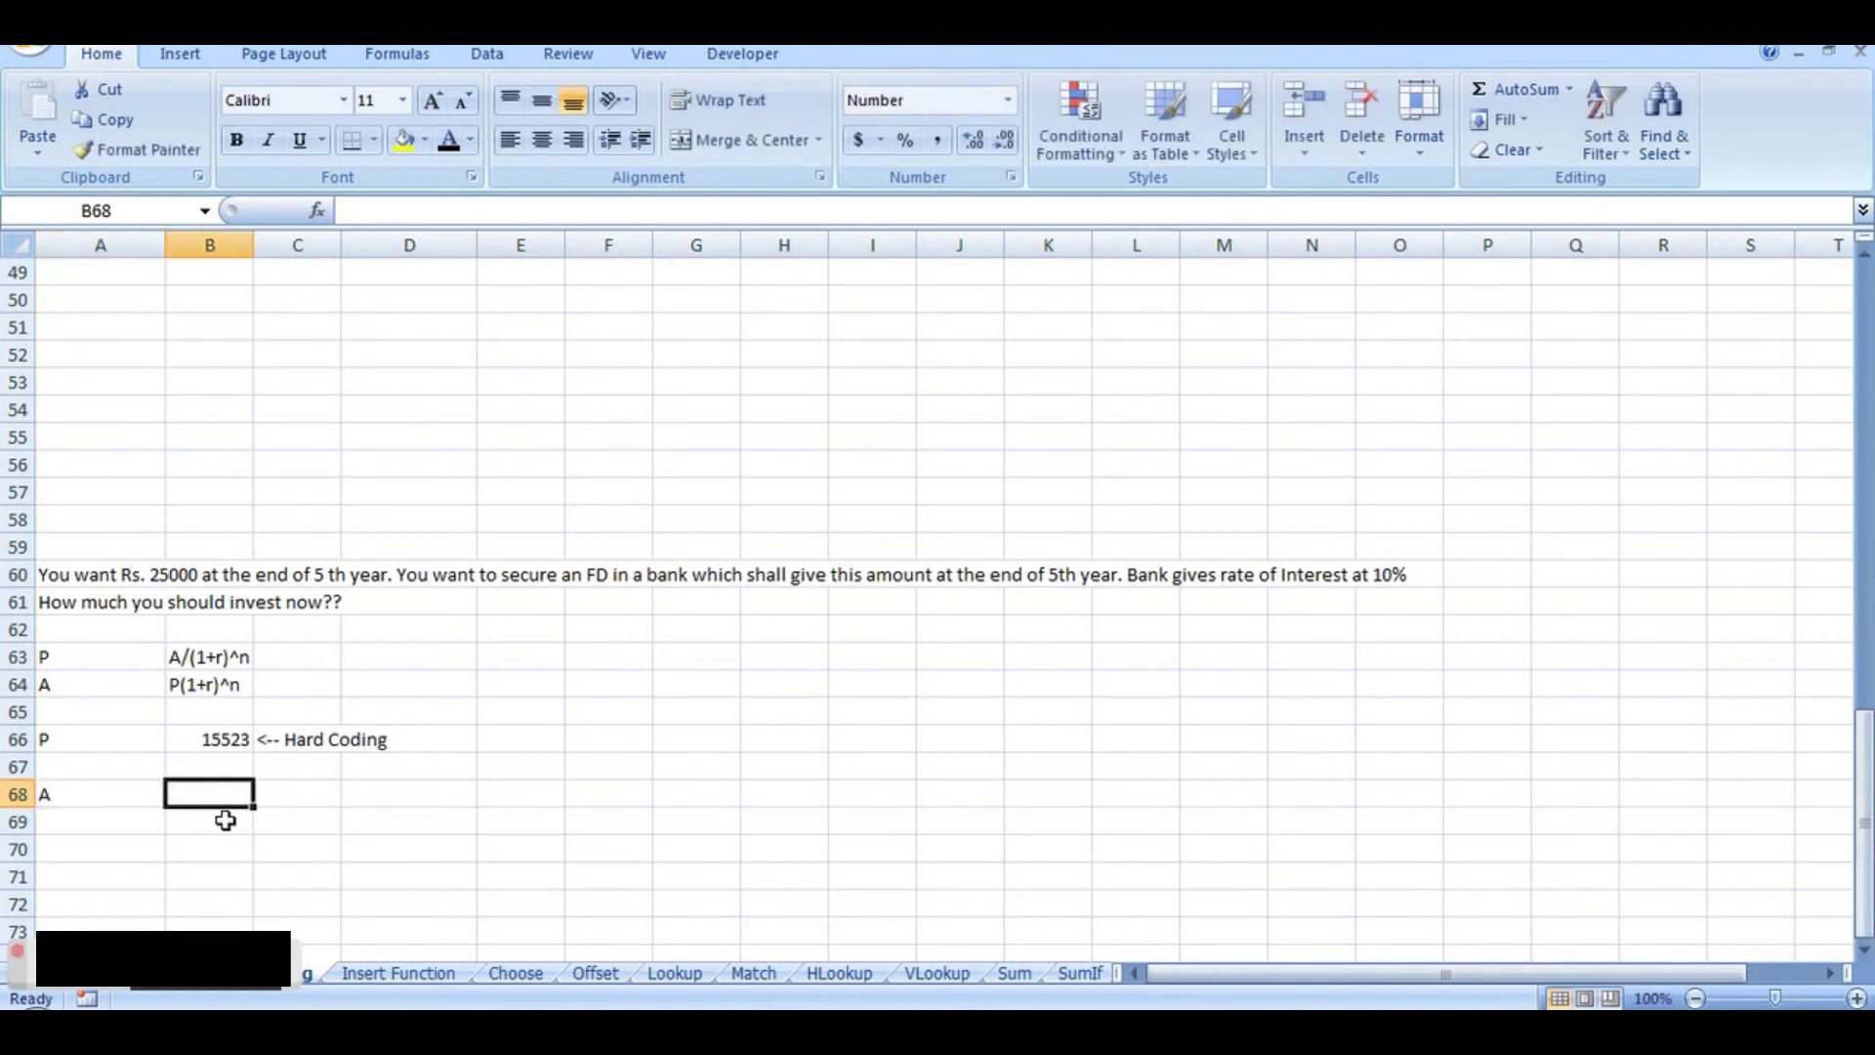
{"action": "type", "text": "25000"}
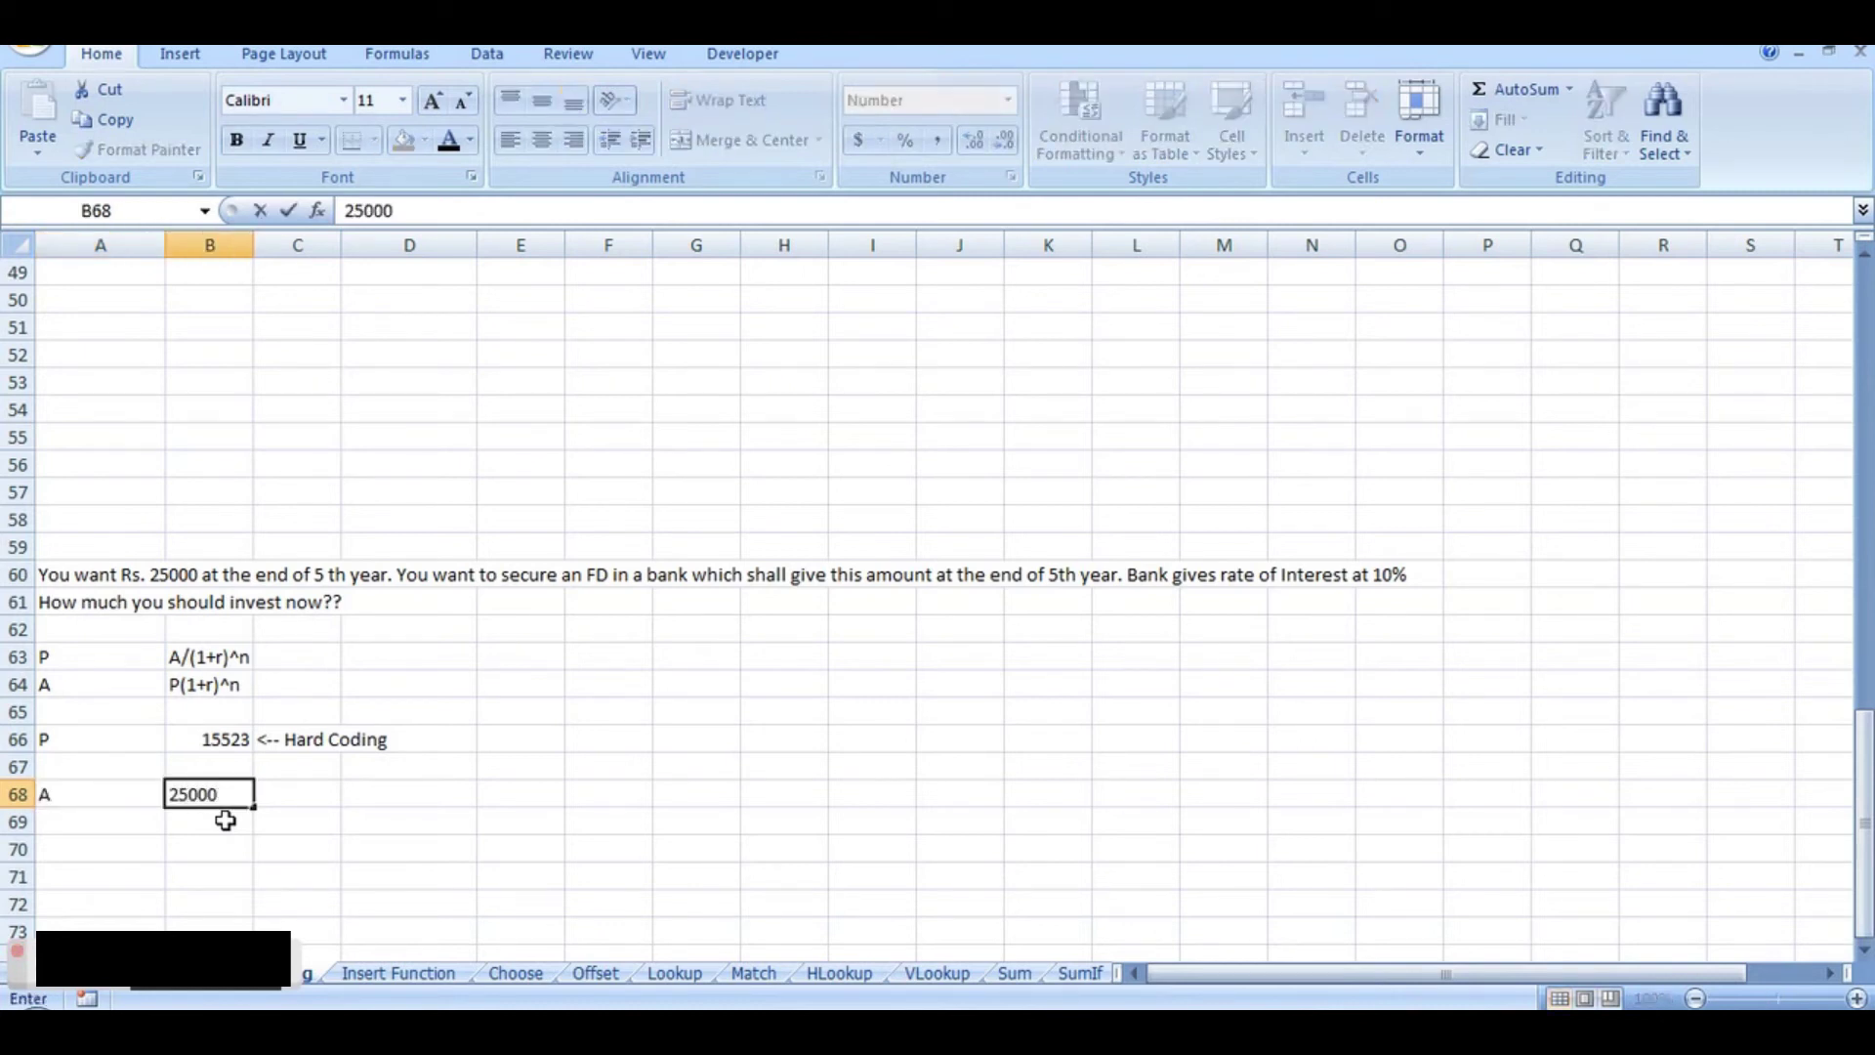
{"action": "key", "text": "Return"}
Step: Enter the label n in A69 and the number of years, 5, in B69
{"action": "key", "text": "Left"}
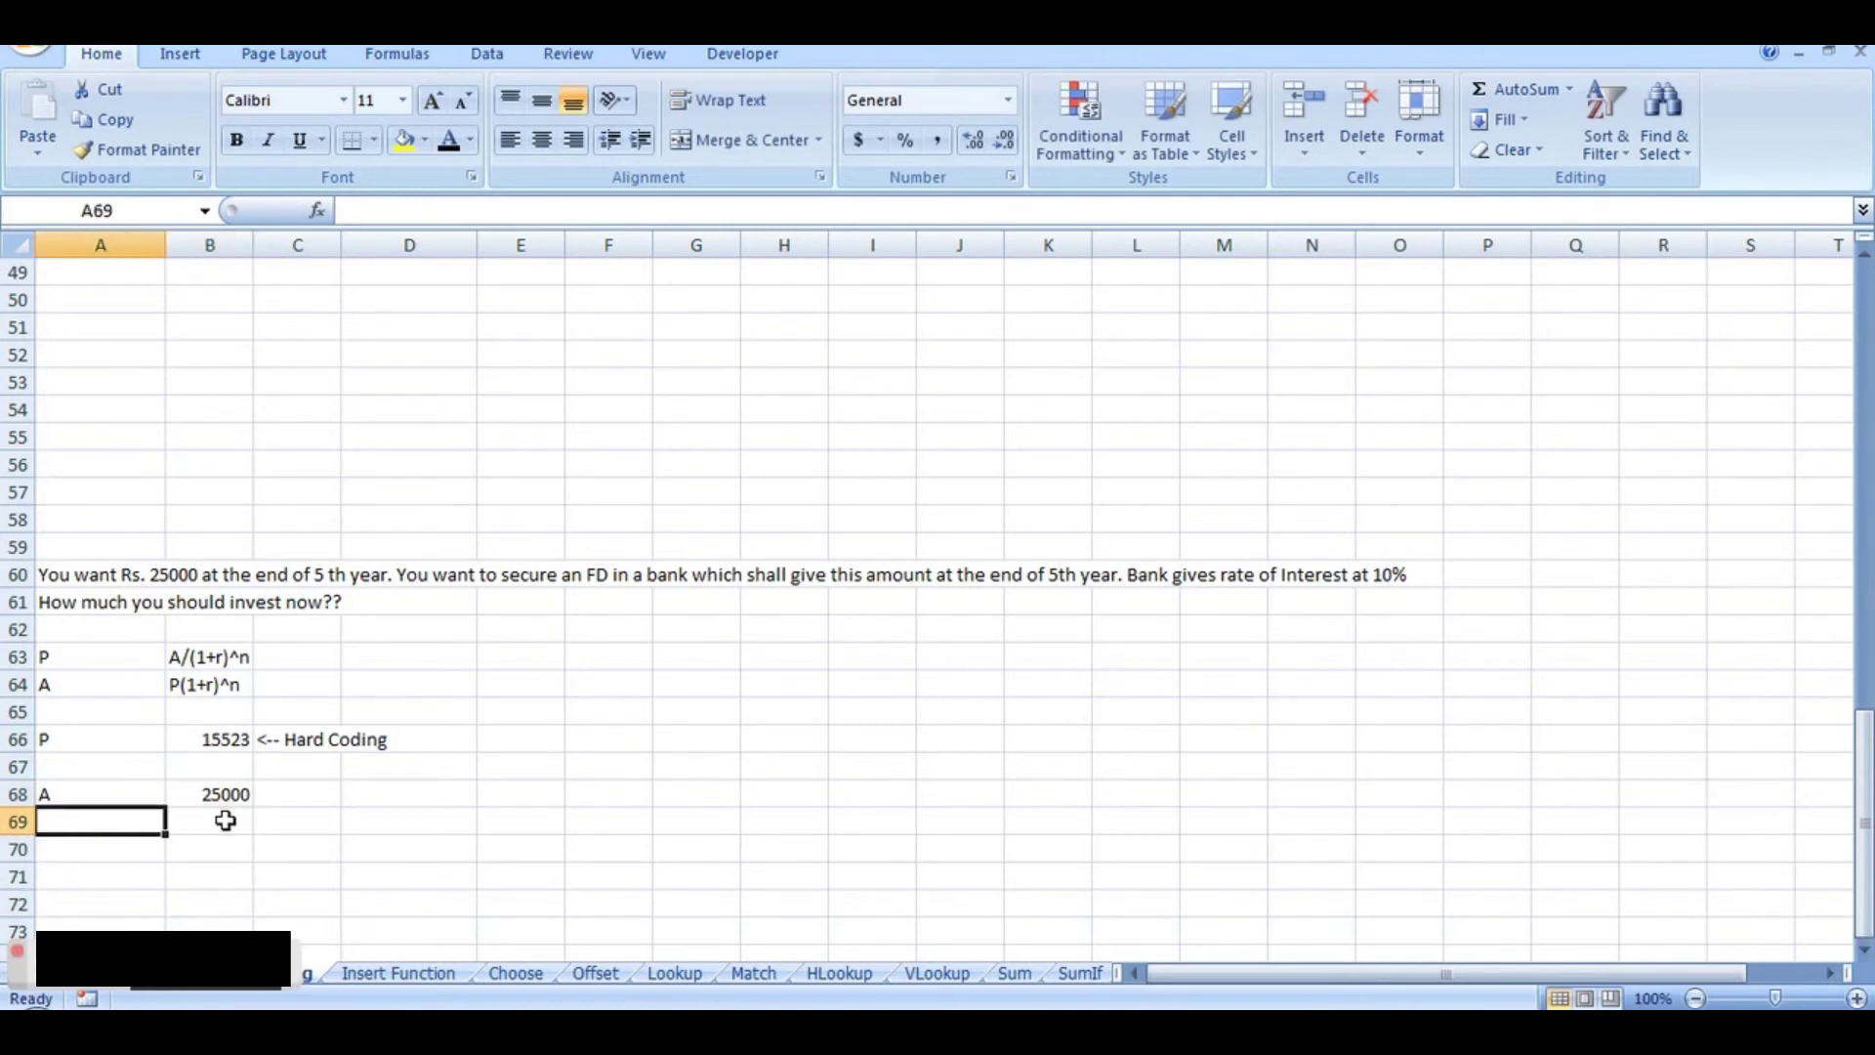
{"action": "type", "text": "n"}
{"action": "key", "text": "Tab"}
{"action": "type", "text": "5"}
{"action": "key", "text": "Return"}
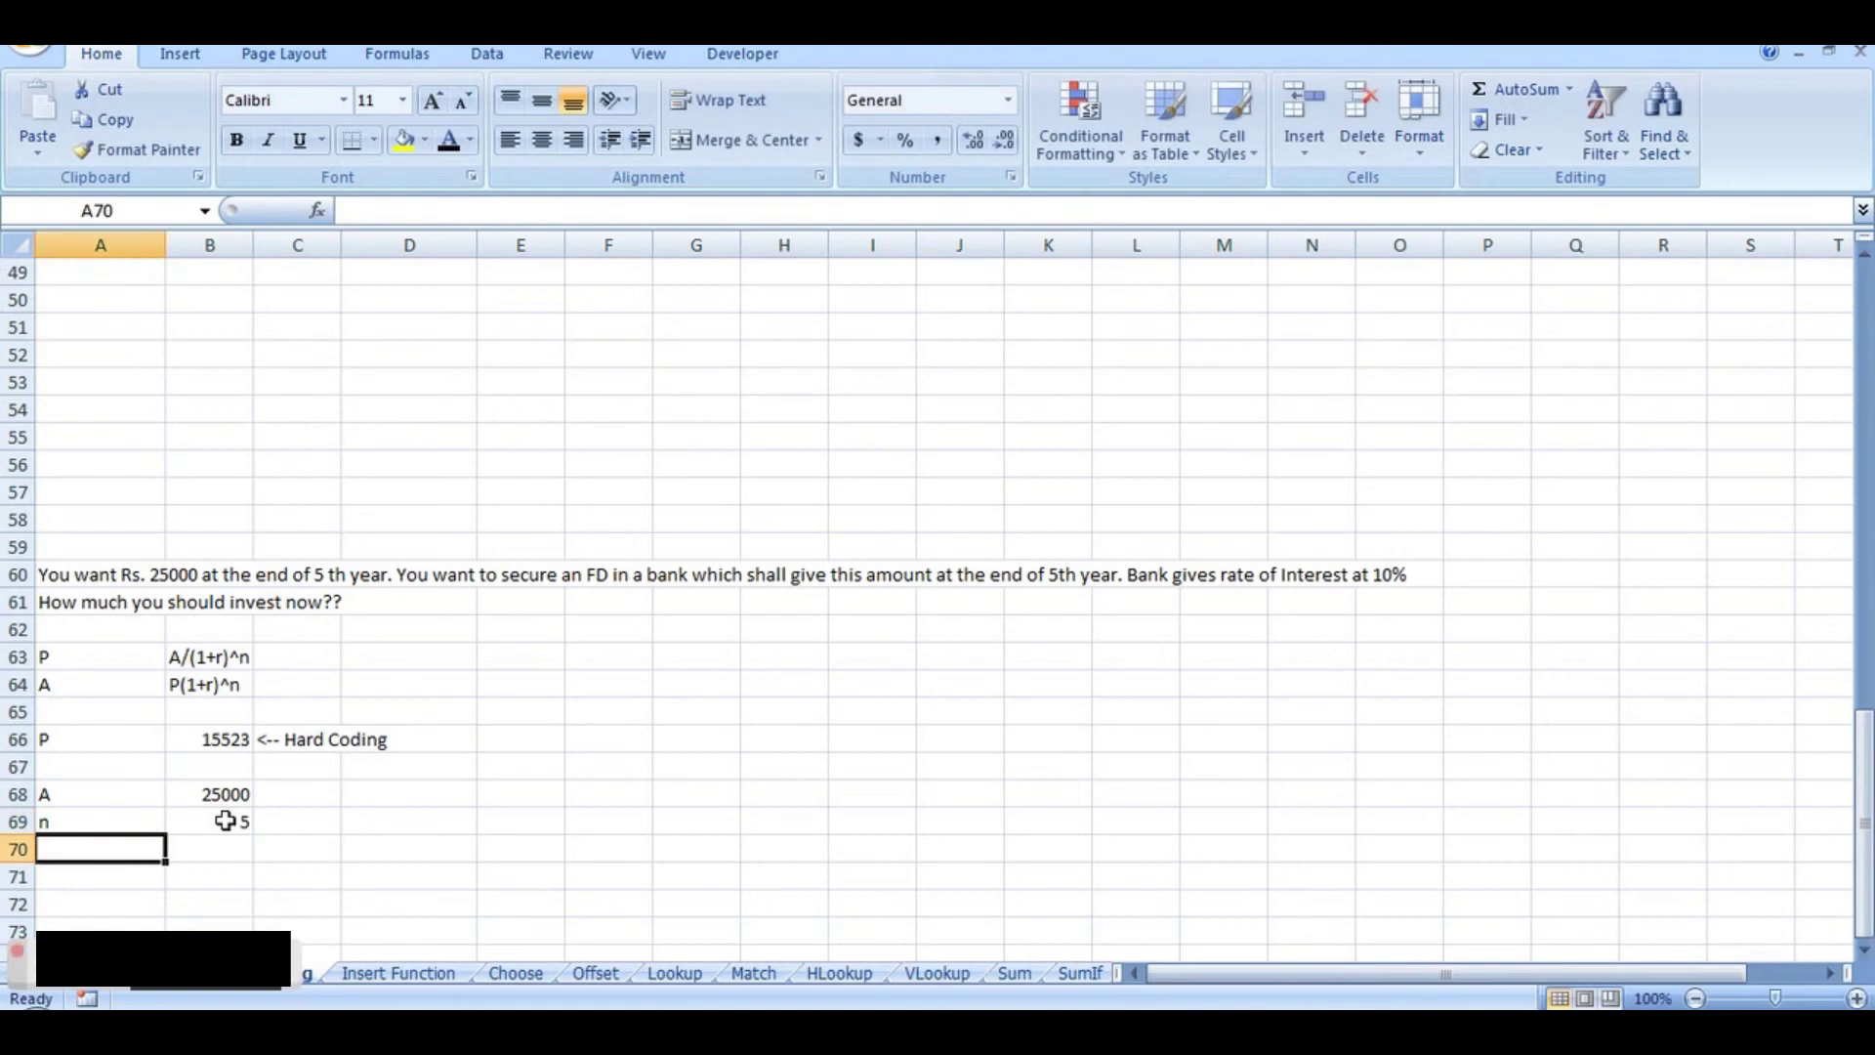
Step: Enter the label r in A70 and the interest rate 10% in B70
{"action": "type", "text": "r"}
{"action": "key", "text": "Tab"}
{"action": "type", "text": "1"}
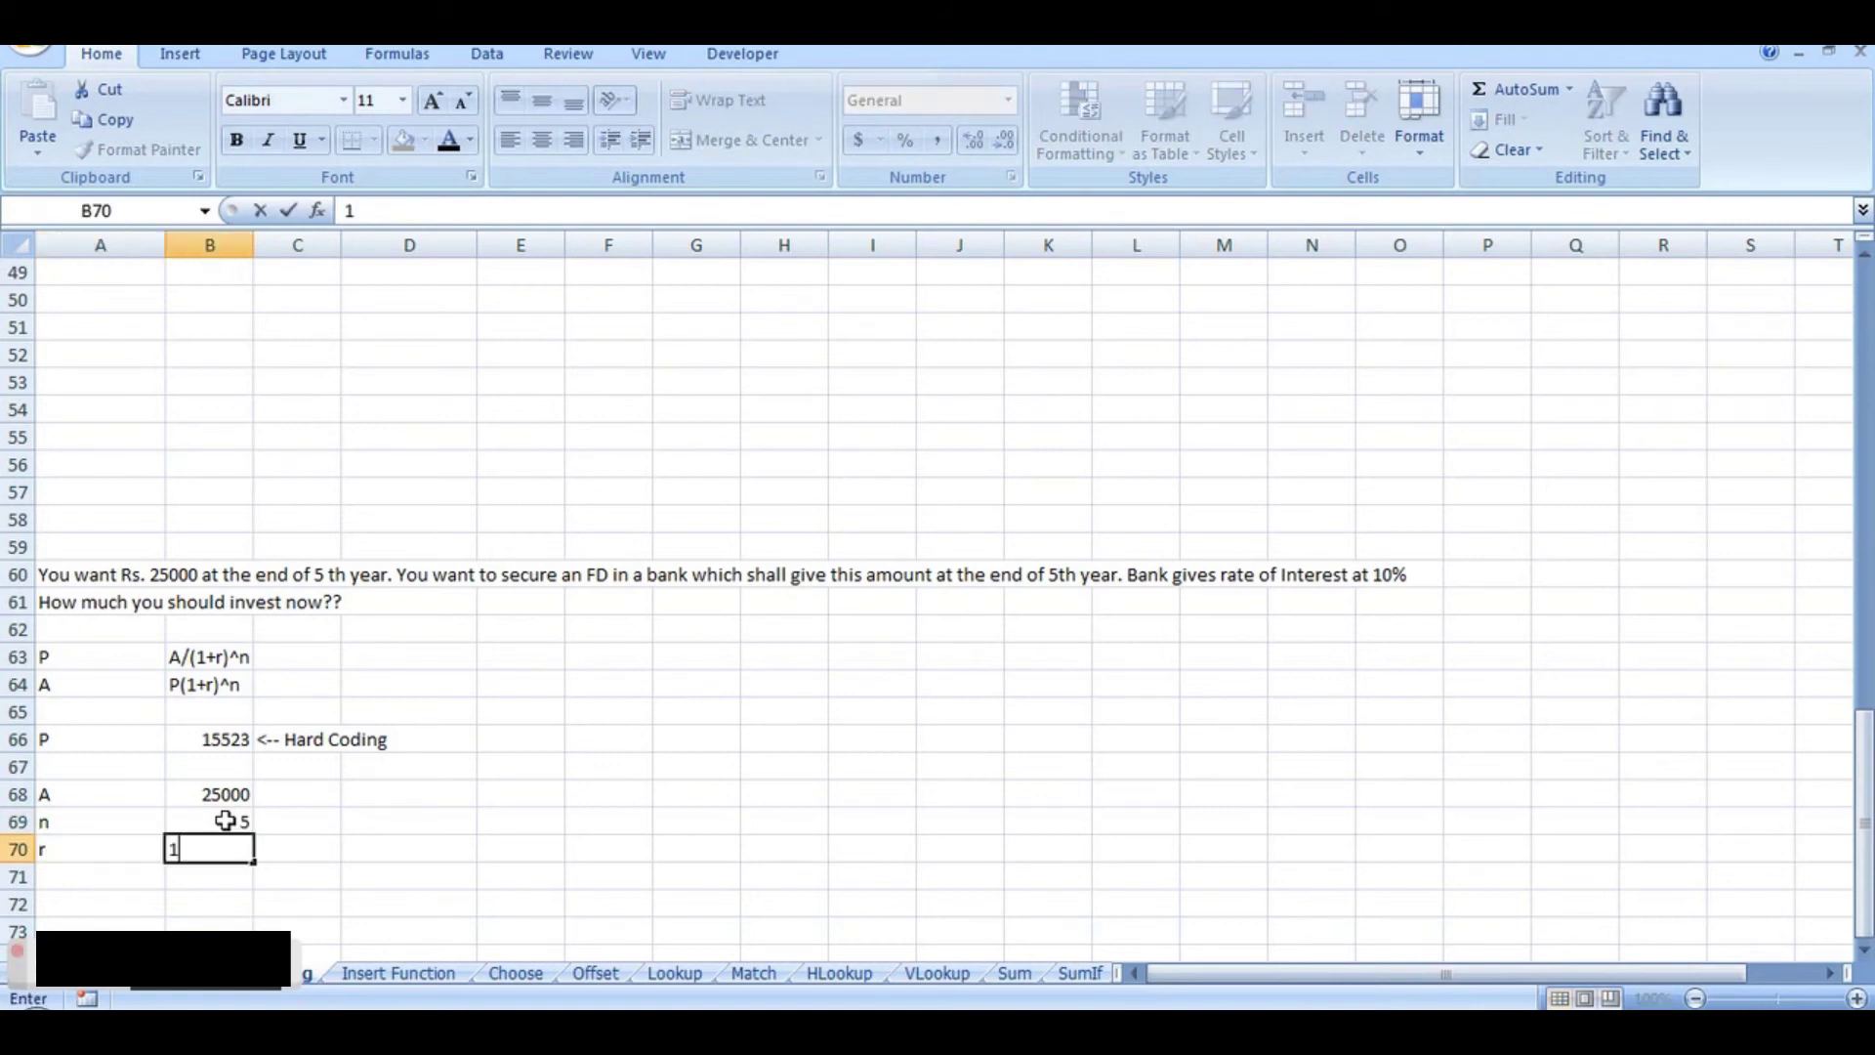
{"action": "type", "text": "0%"}
{"action": "key", "text": "Return"}
Step: Label A72 as P and calculate the principal in B72 from the input cells with =B68/(1+B70)^B69
{"action": "key", "text": "Down"}
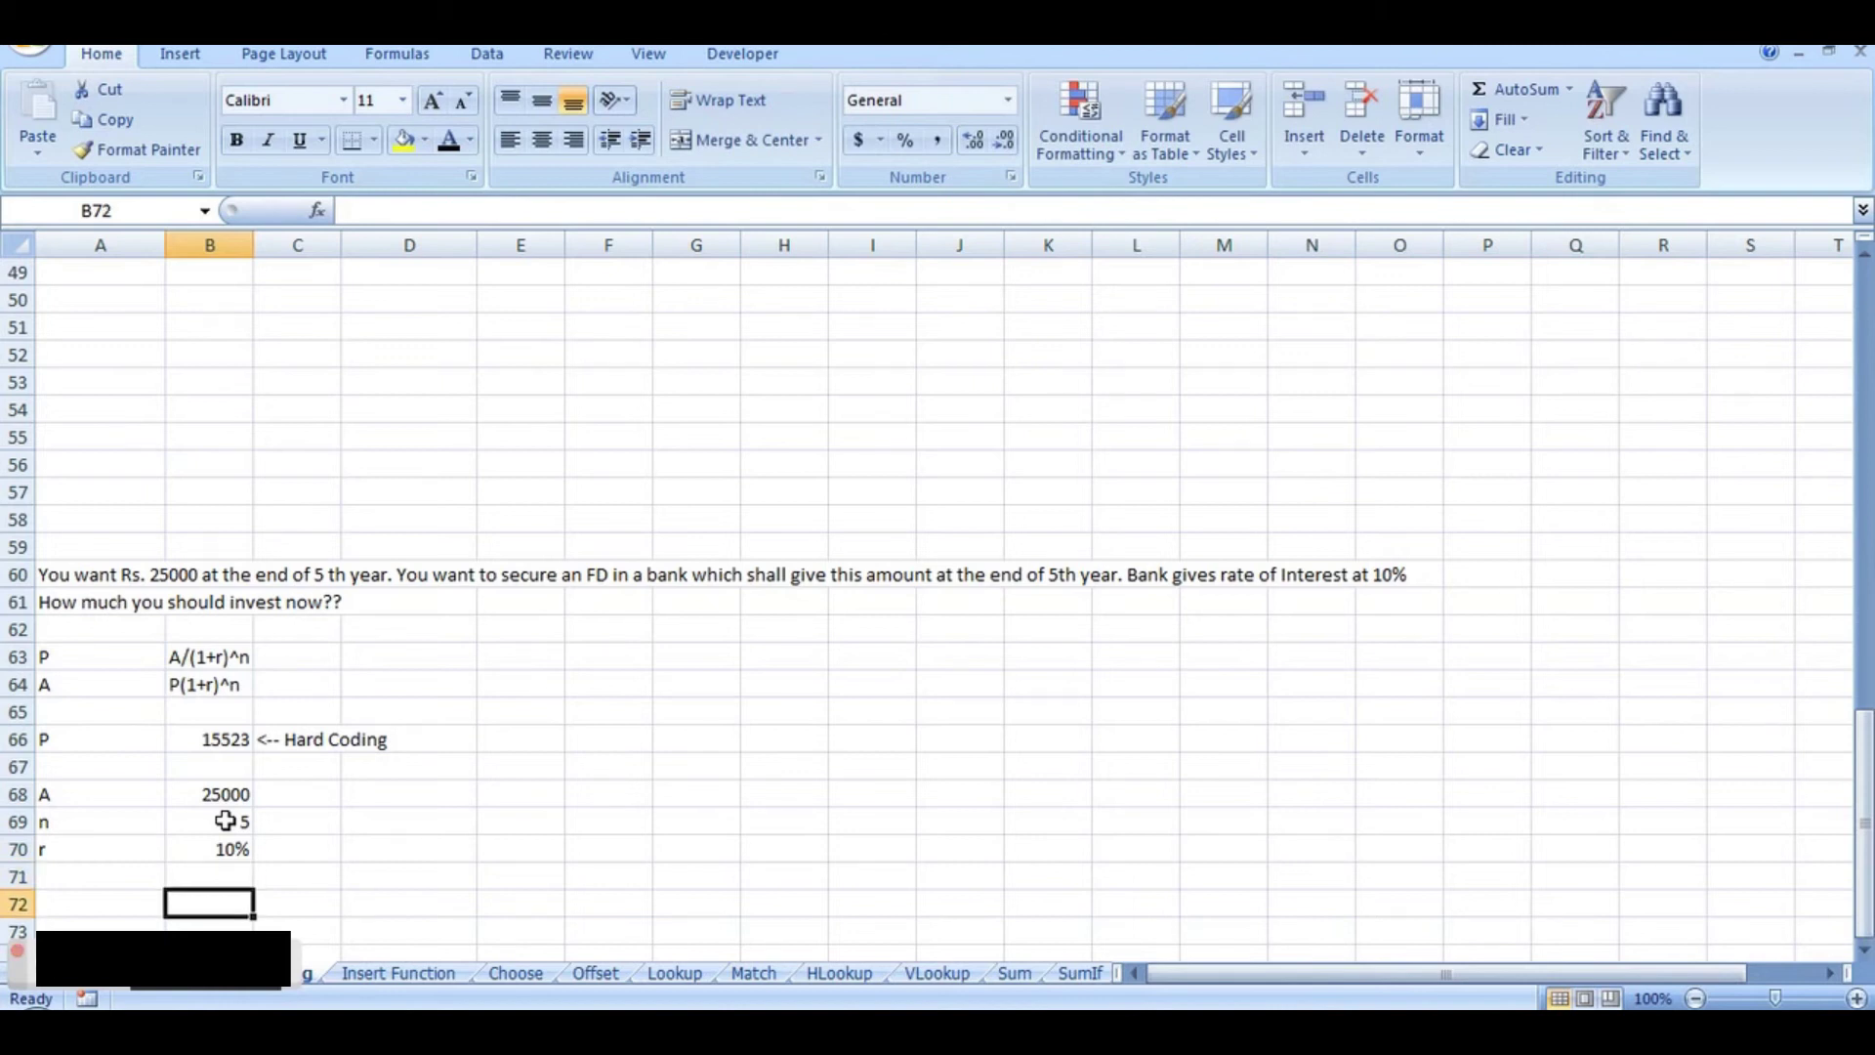
{"action": "key", "text": "Left"}
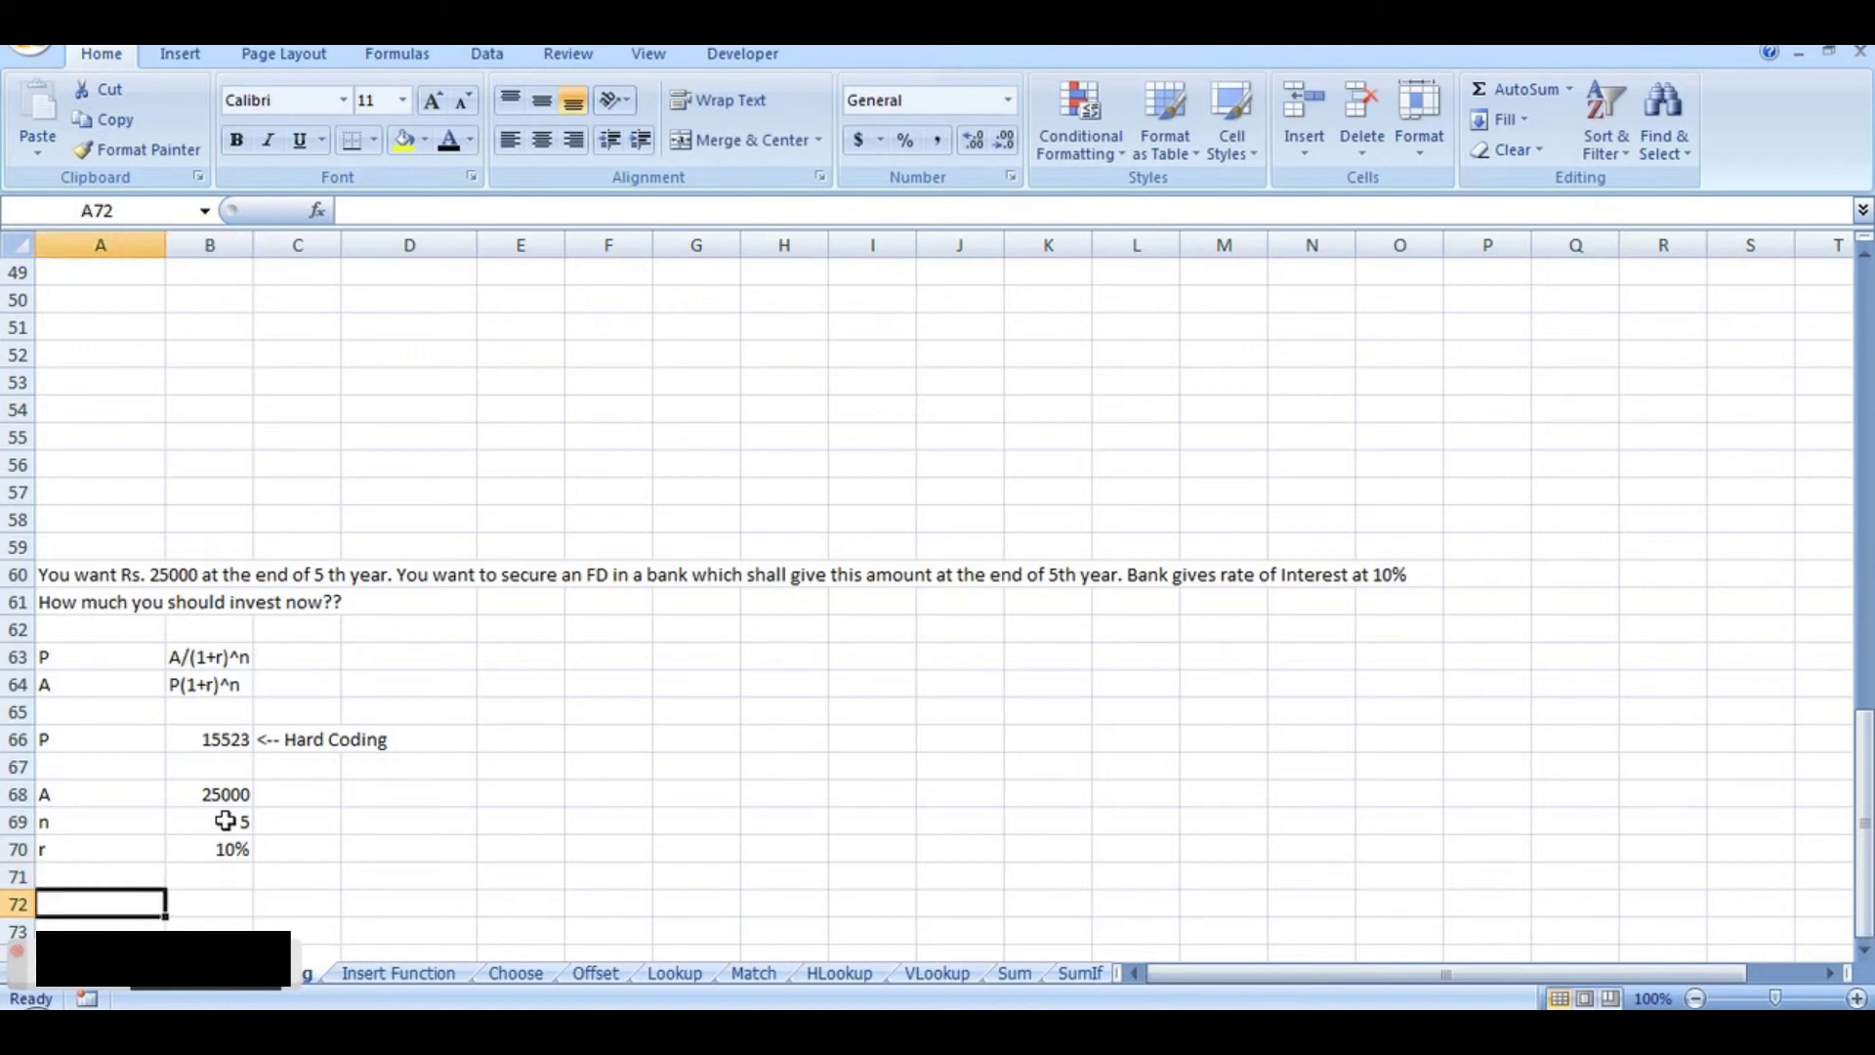
{"action": "type", "text": "P"}
{"action": "key", "text": "Tab"}
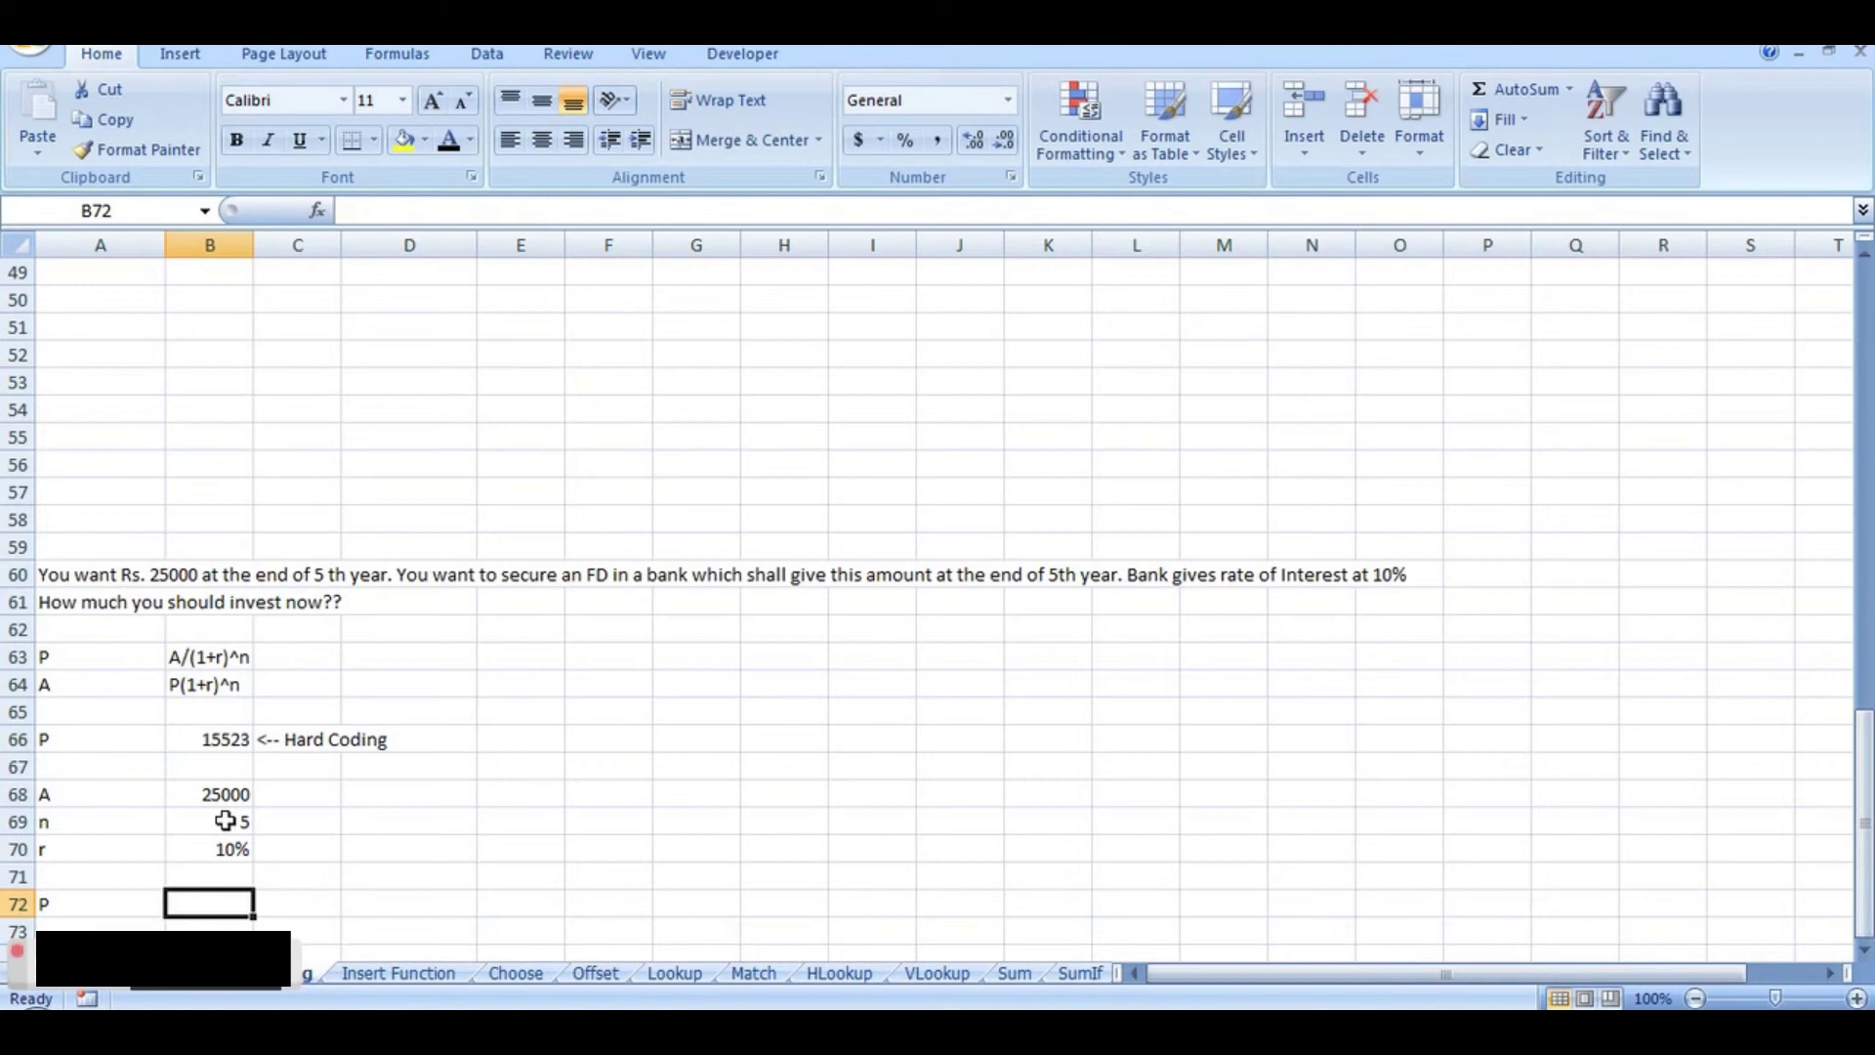
{"action": "type", "text": "="}
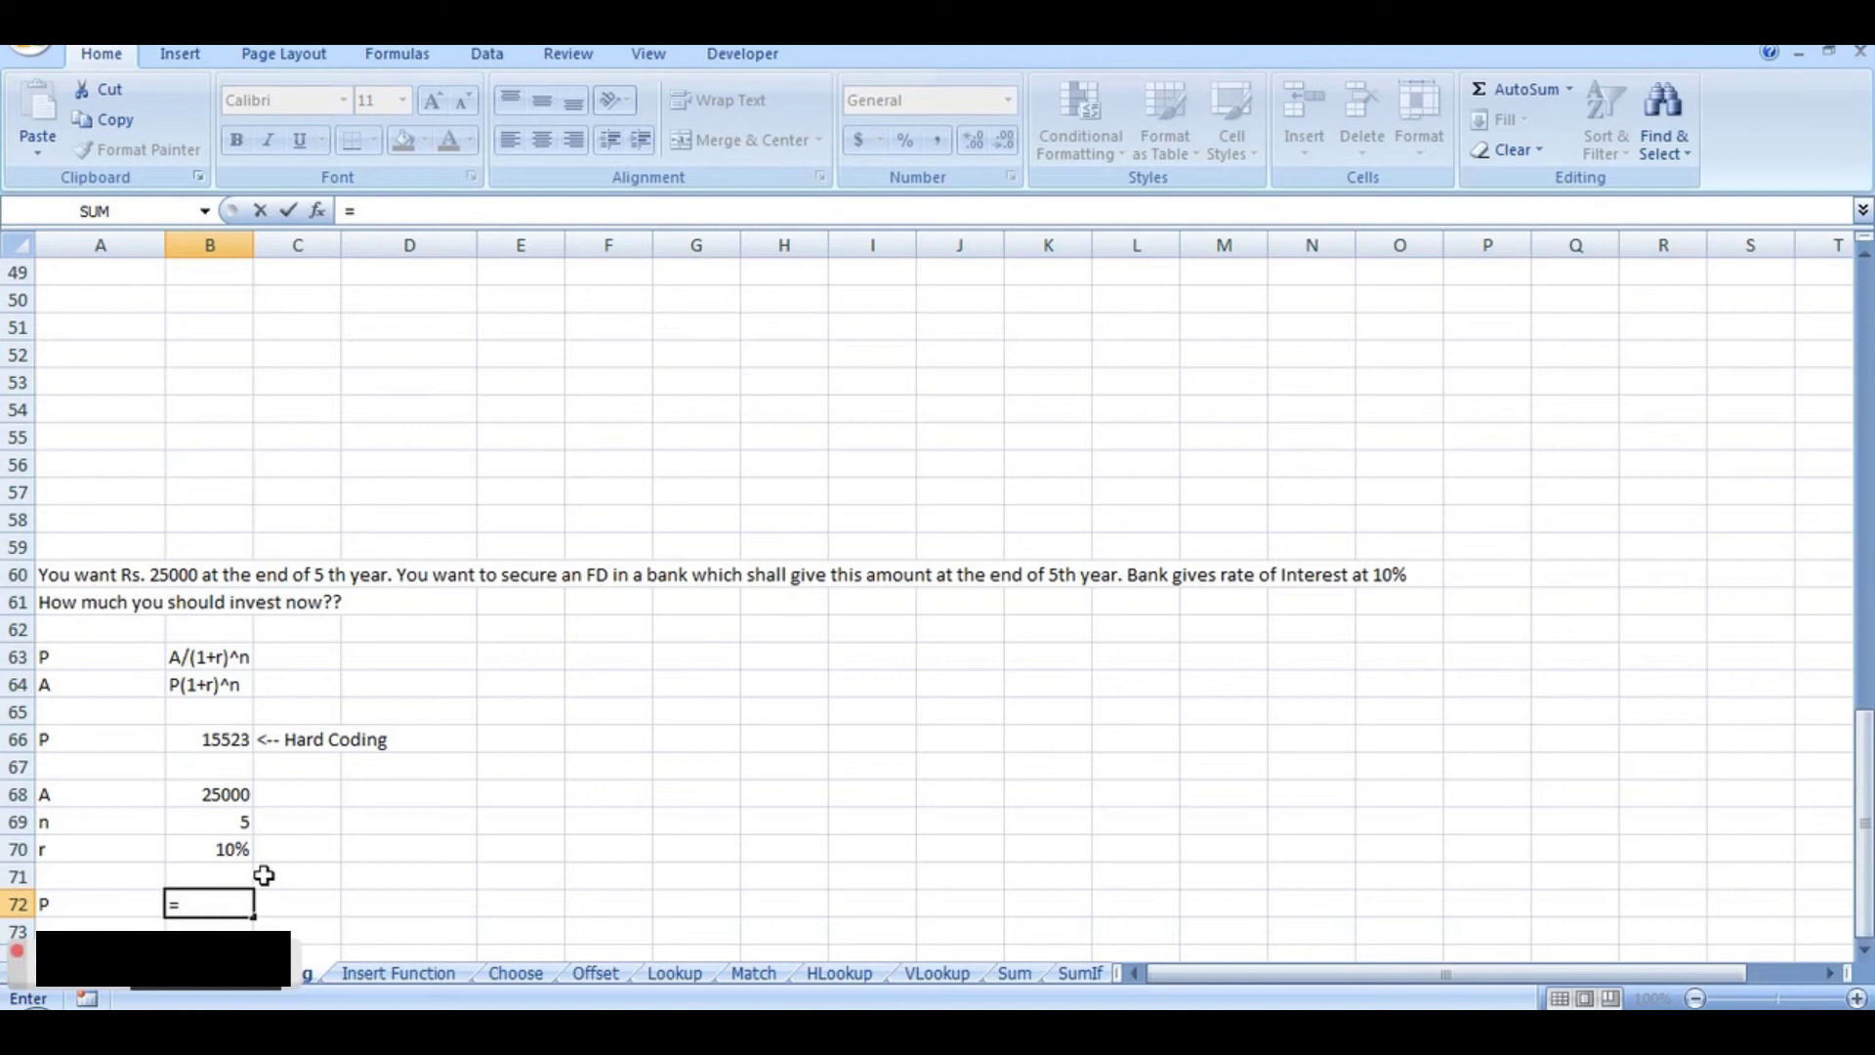
{"action": "left_click", "coordinate": [235, 794]}
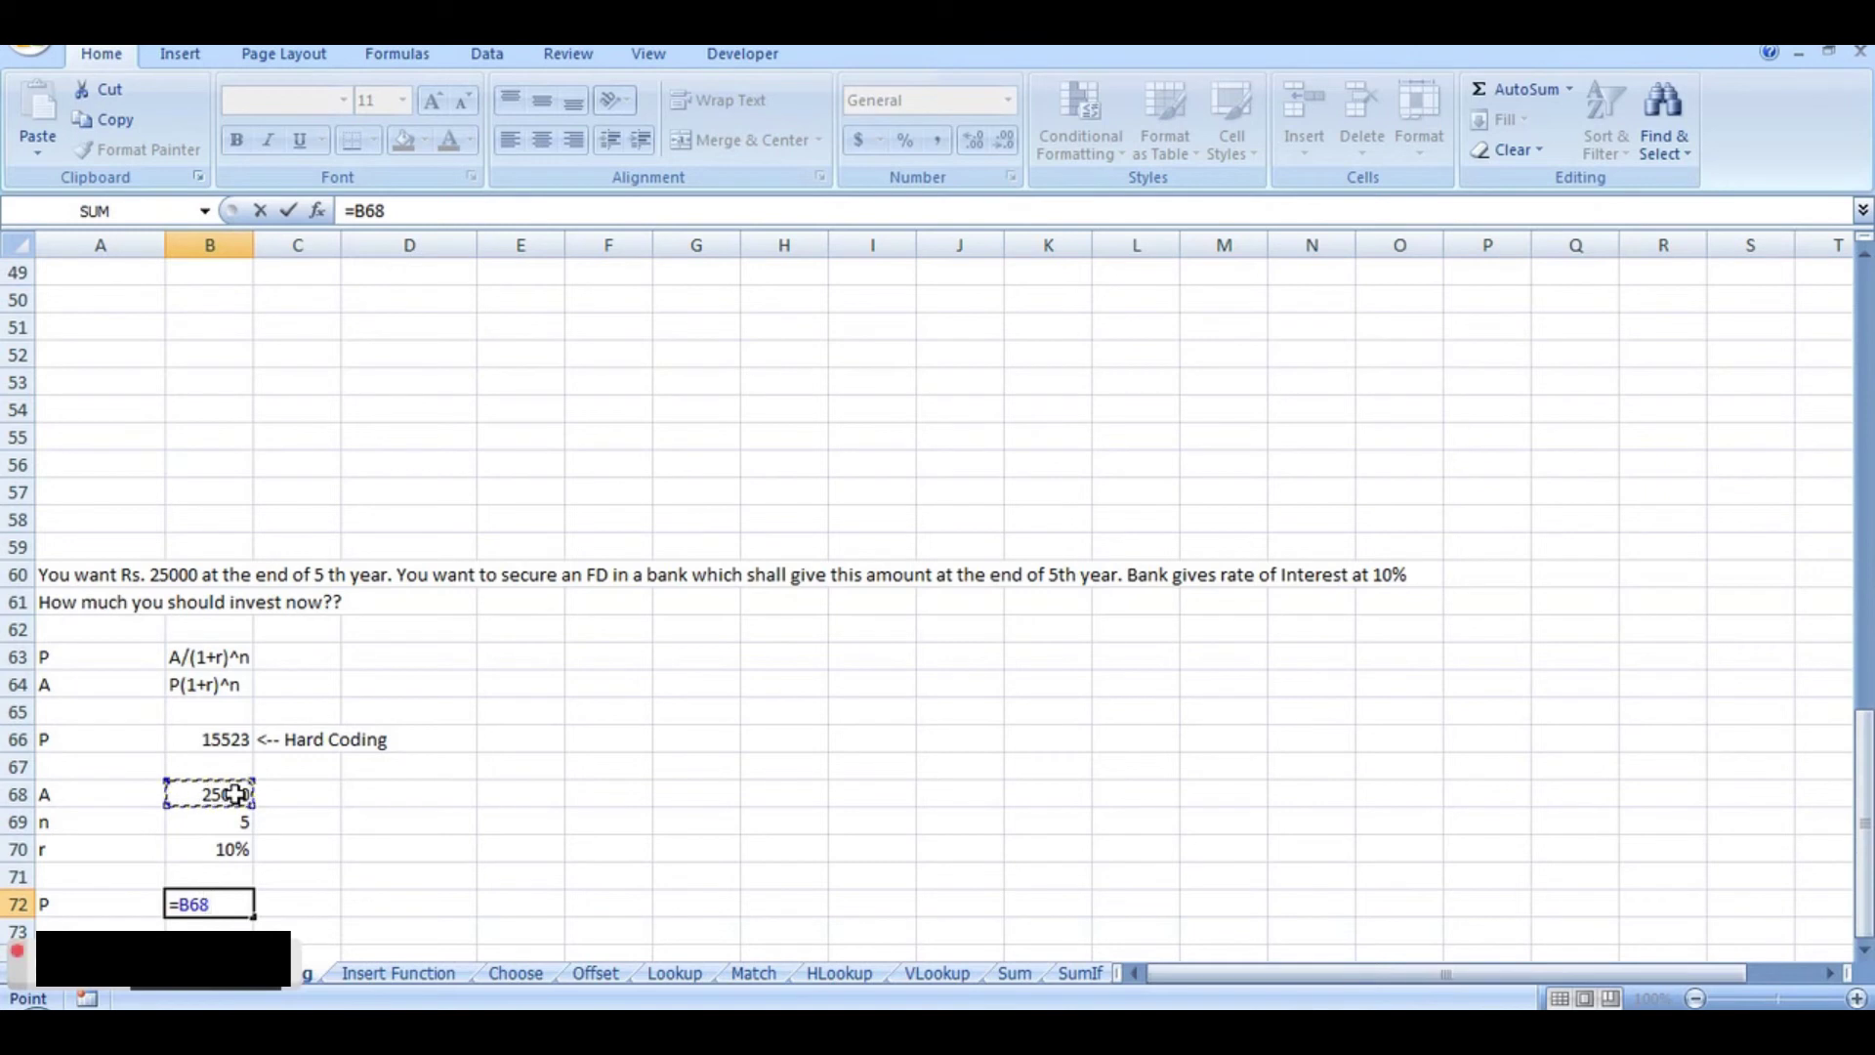
{"action": "type", "text": "/(1+"}
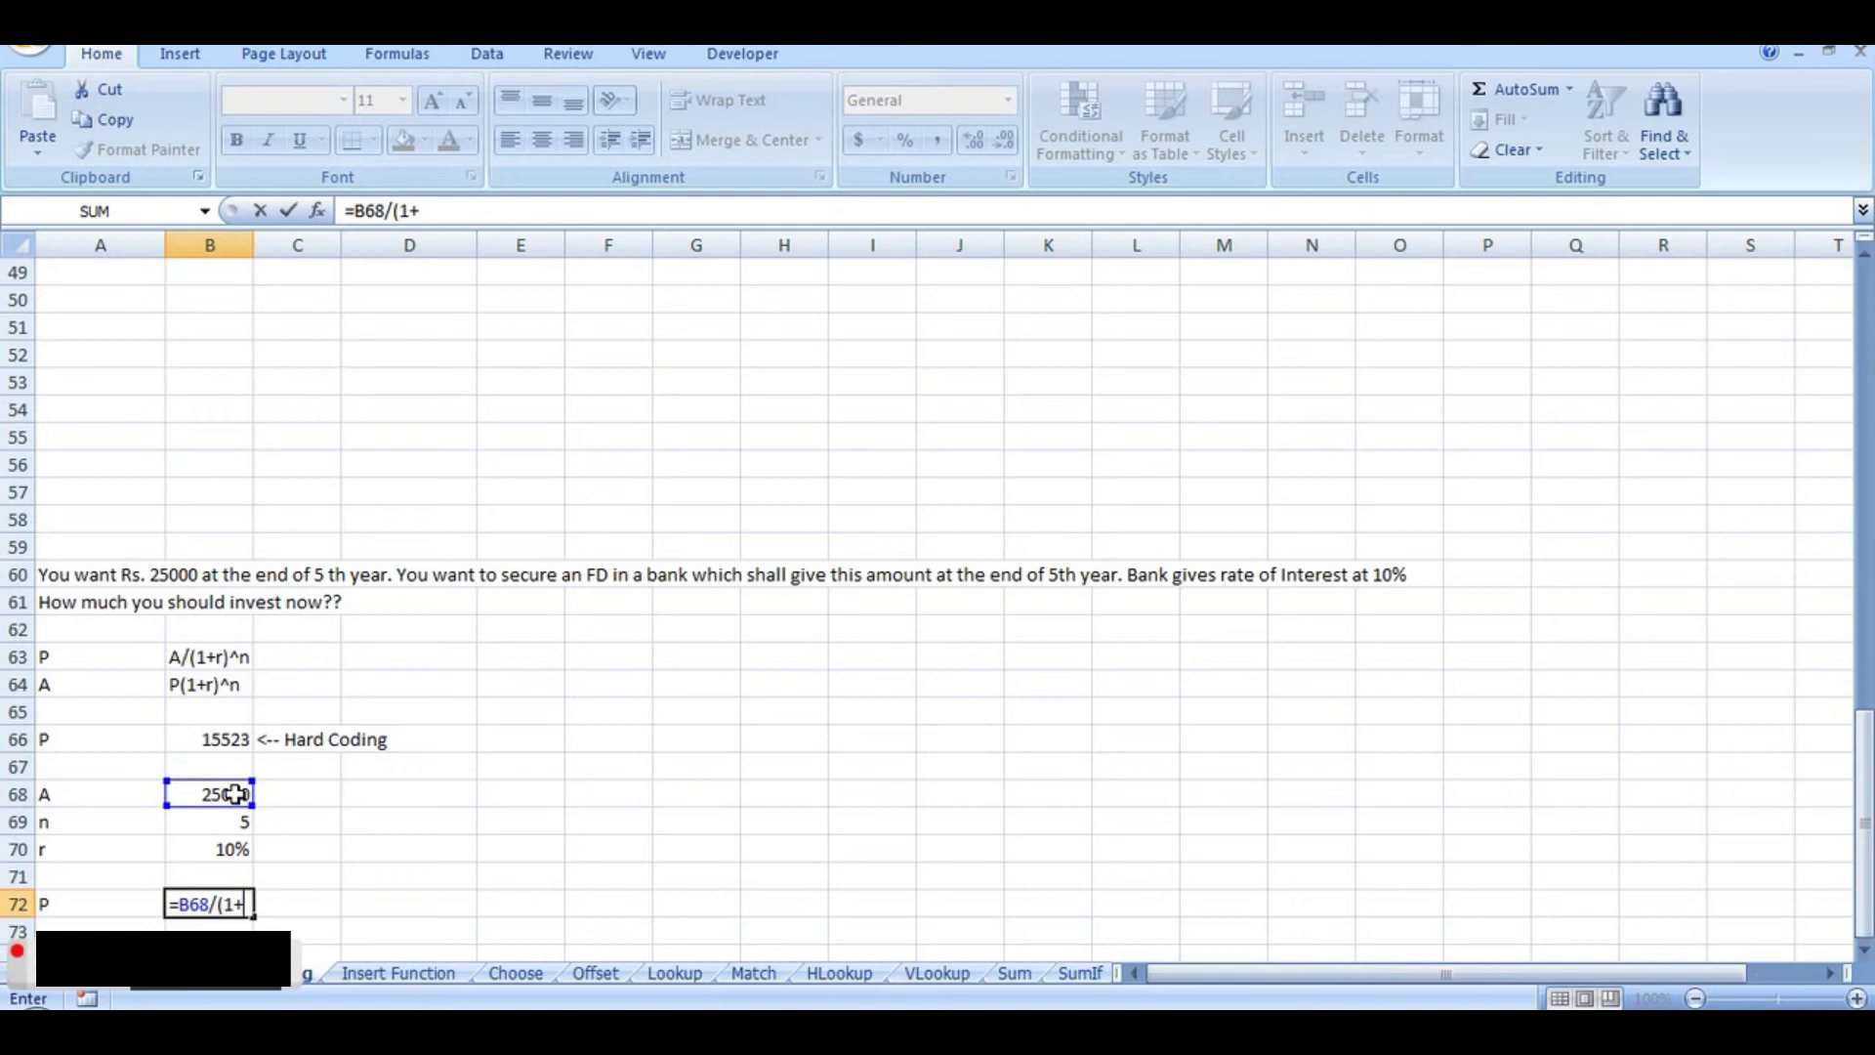
{"action": "left_click", "coordinate": [239, 848]}
{"action": "type", "text": ")"}
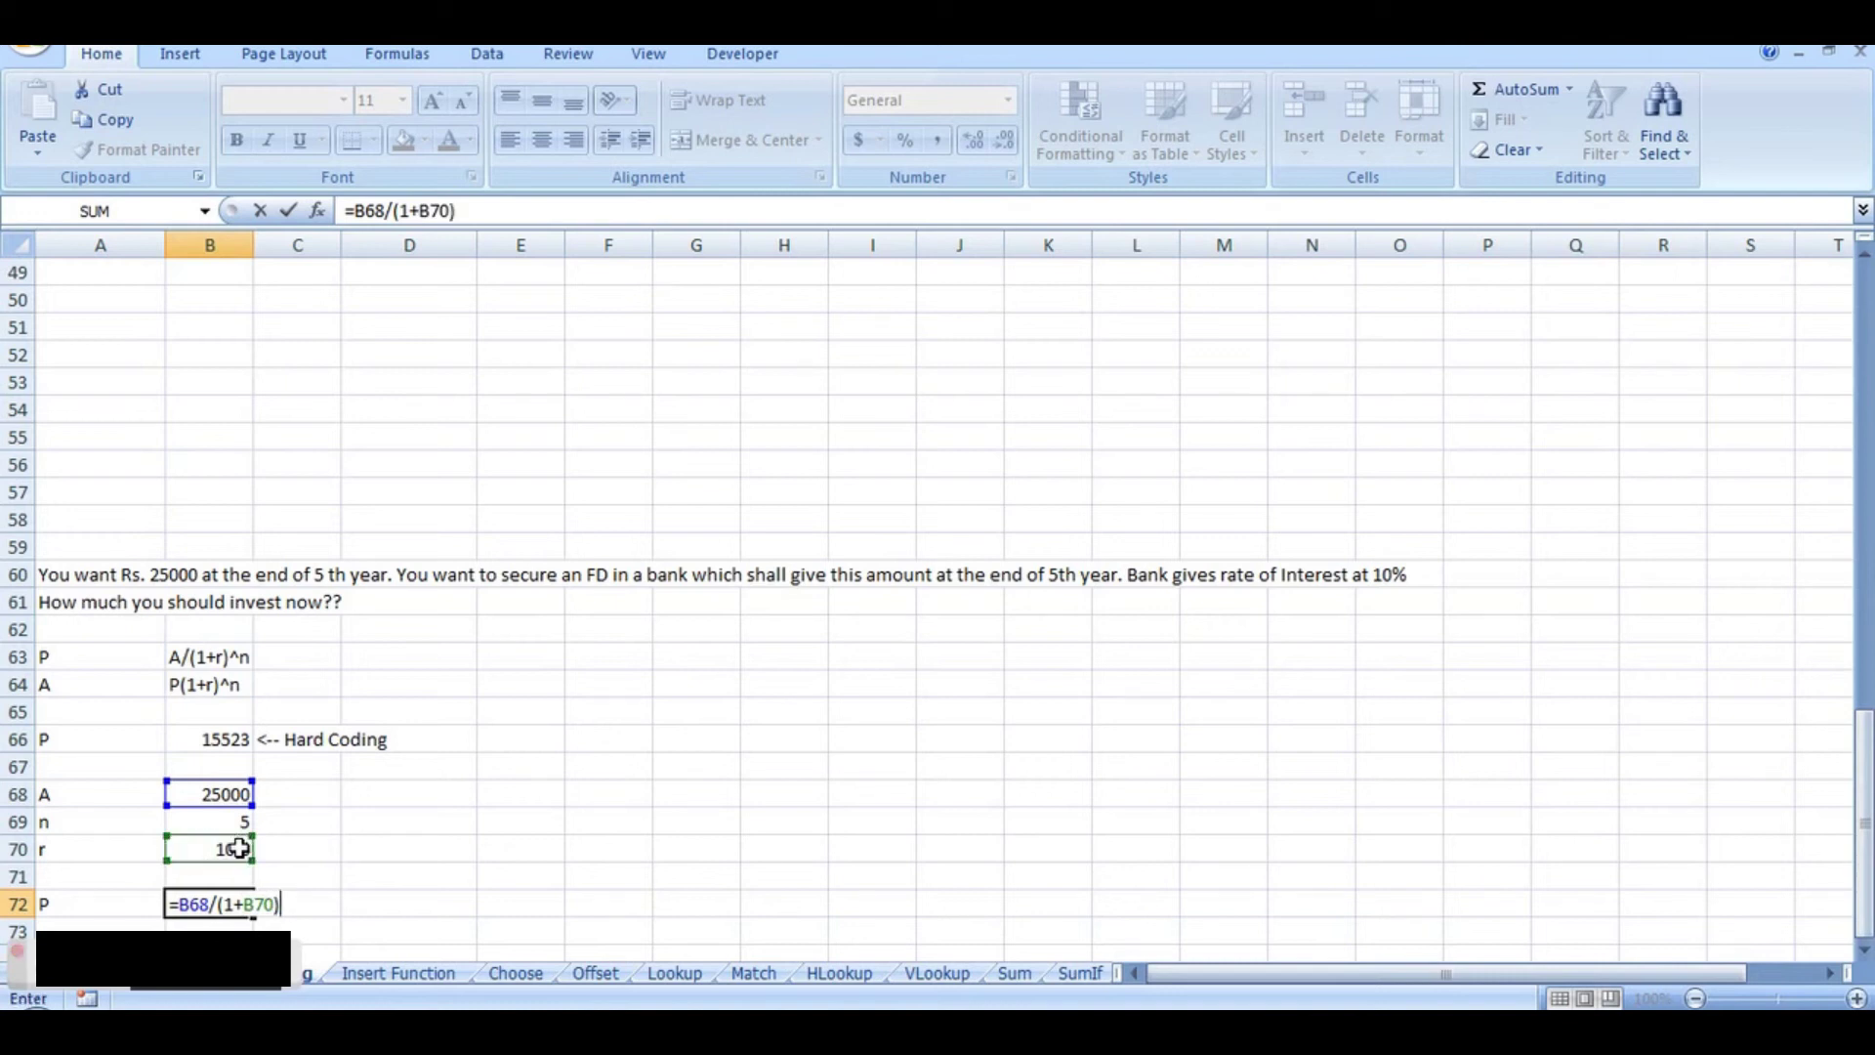
{"action": "type", "text": "^"}
{"action": "left_click", "coordinate": [236, 822]}
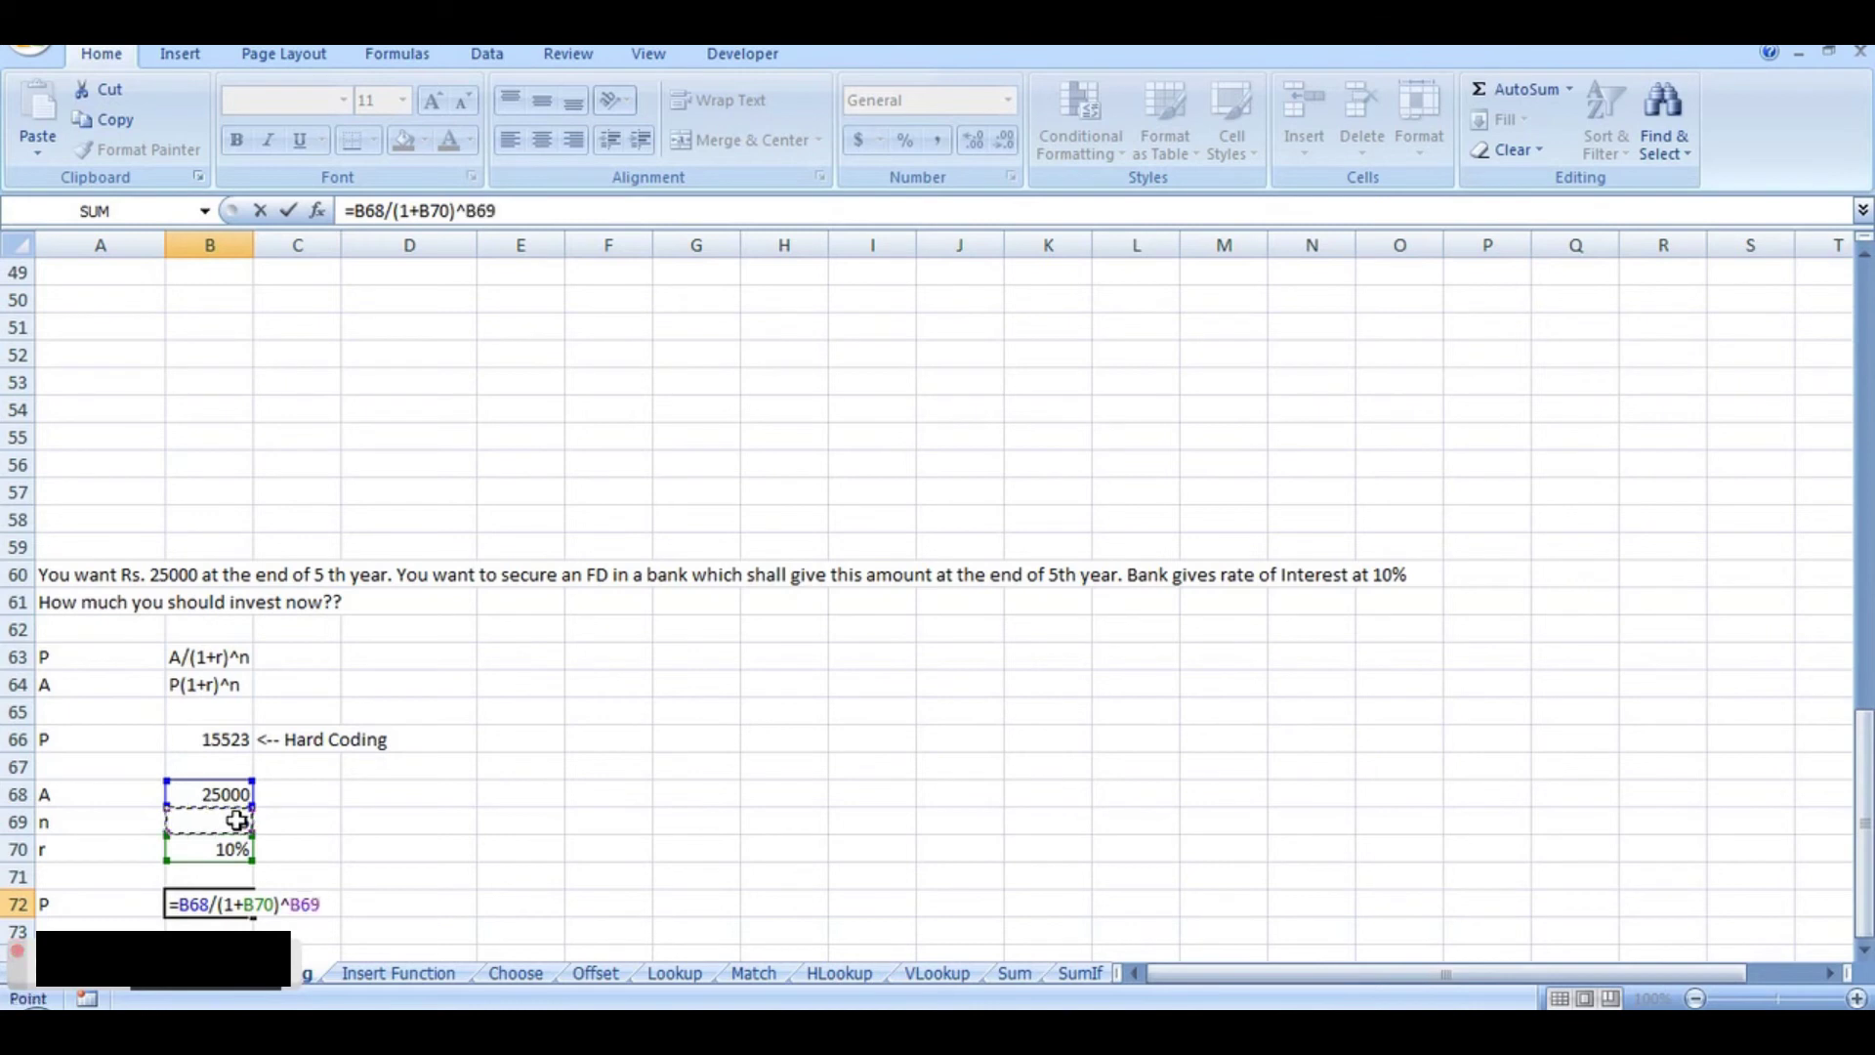
{"action": "key", "text": "Return"}
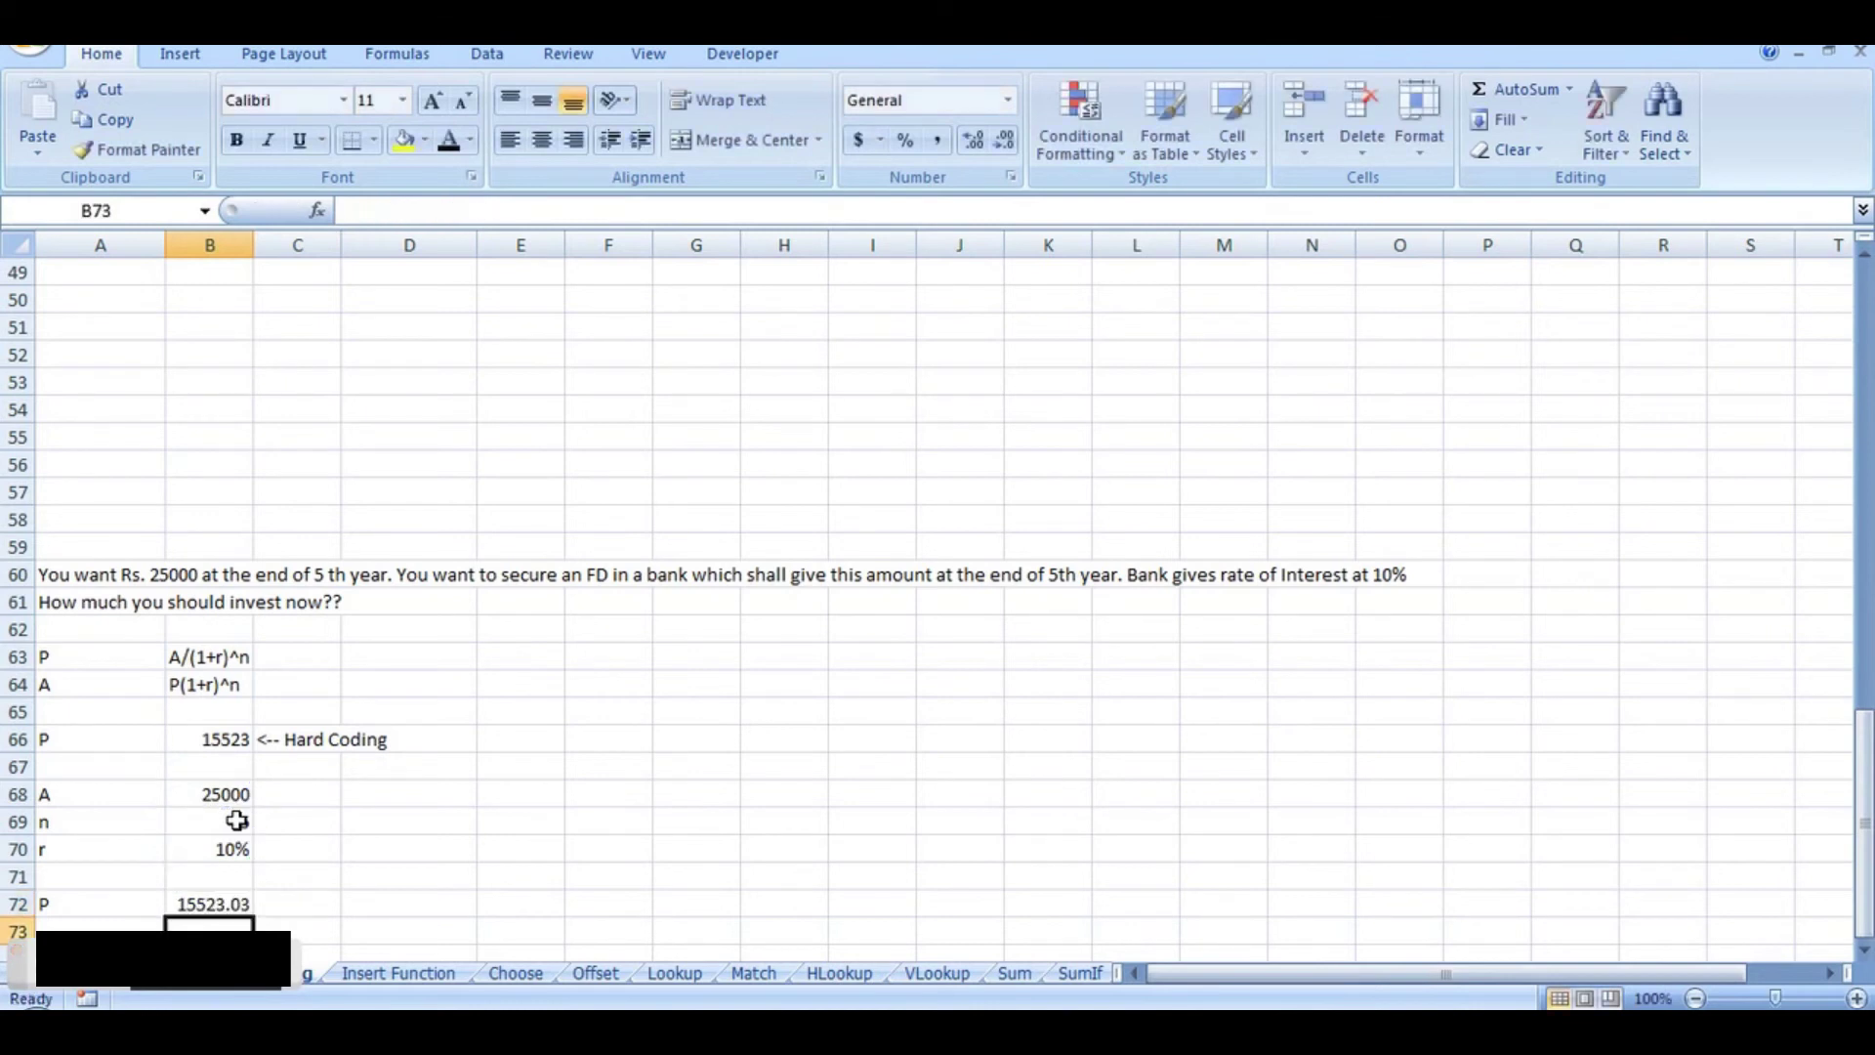
Step: Format the principal in B72 to show no decimal places
{"action": "left_click", "coordinate": [240, 898]}
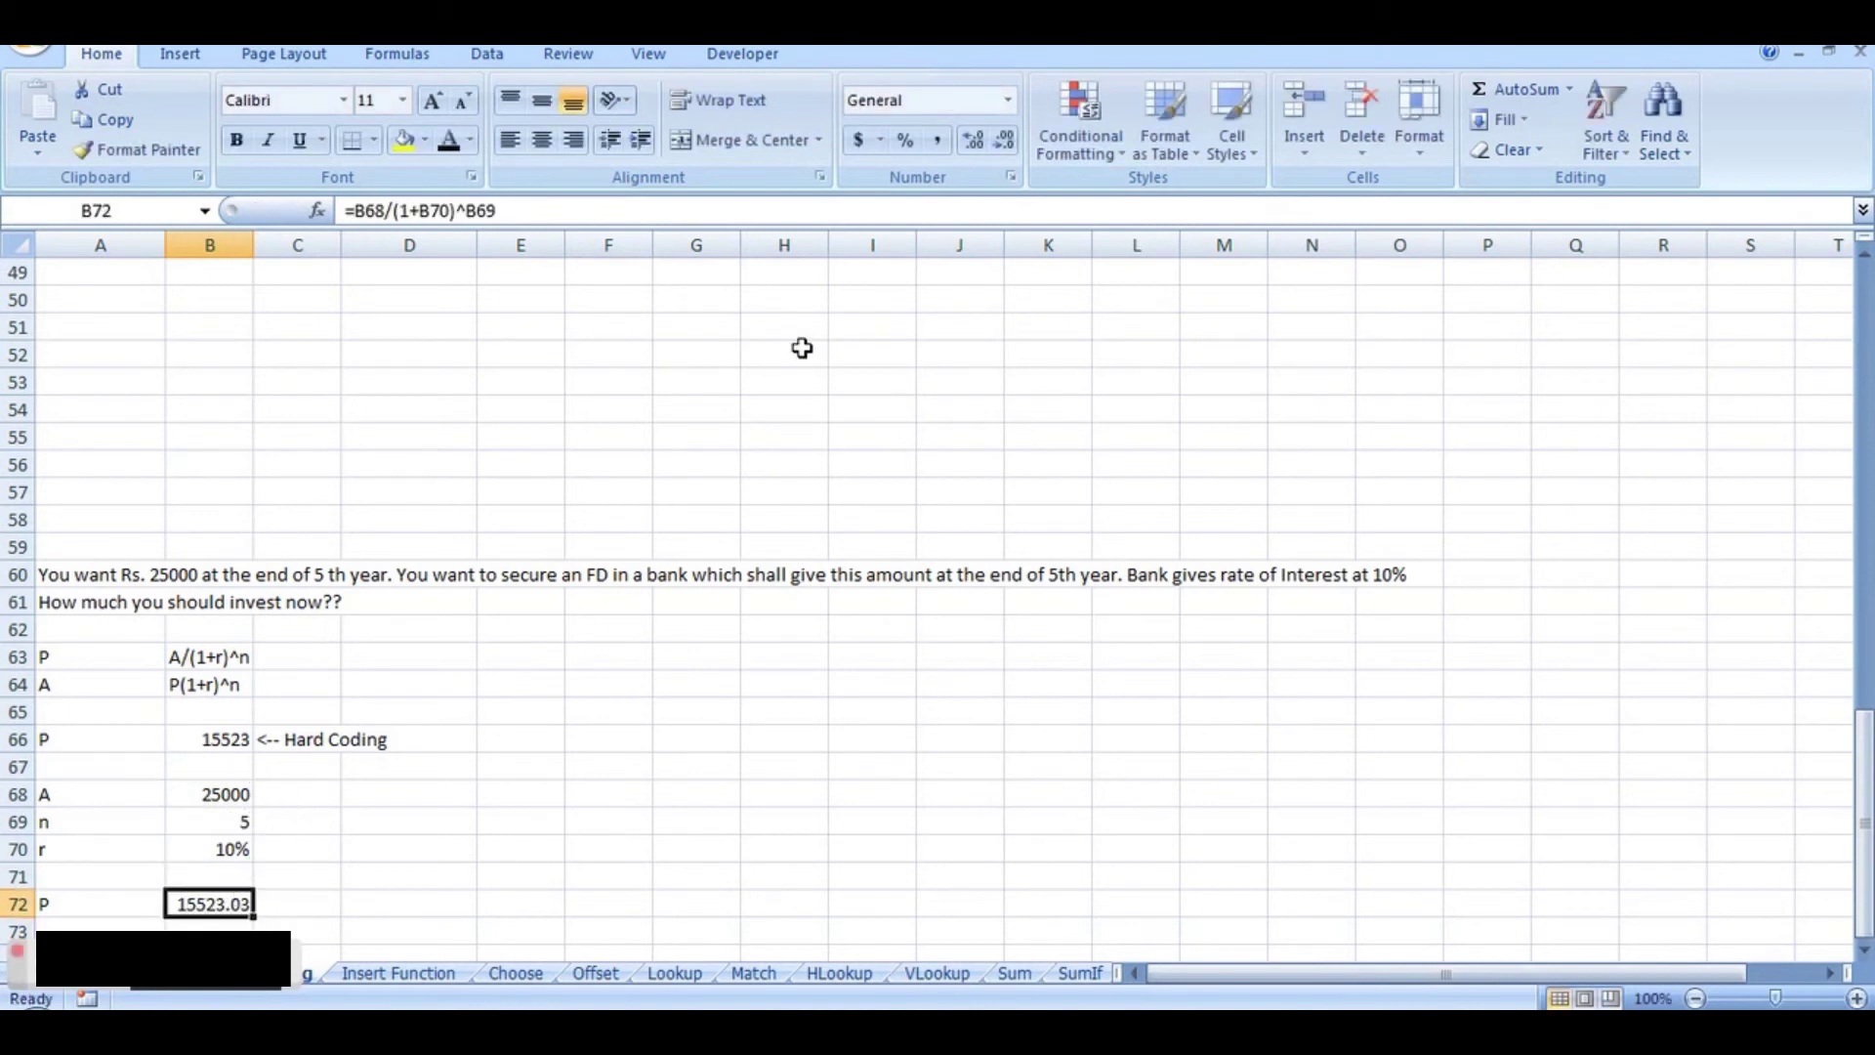
{"action": "double_click", "coordinate": [1011, 133]}
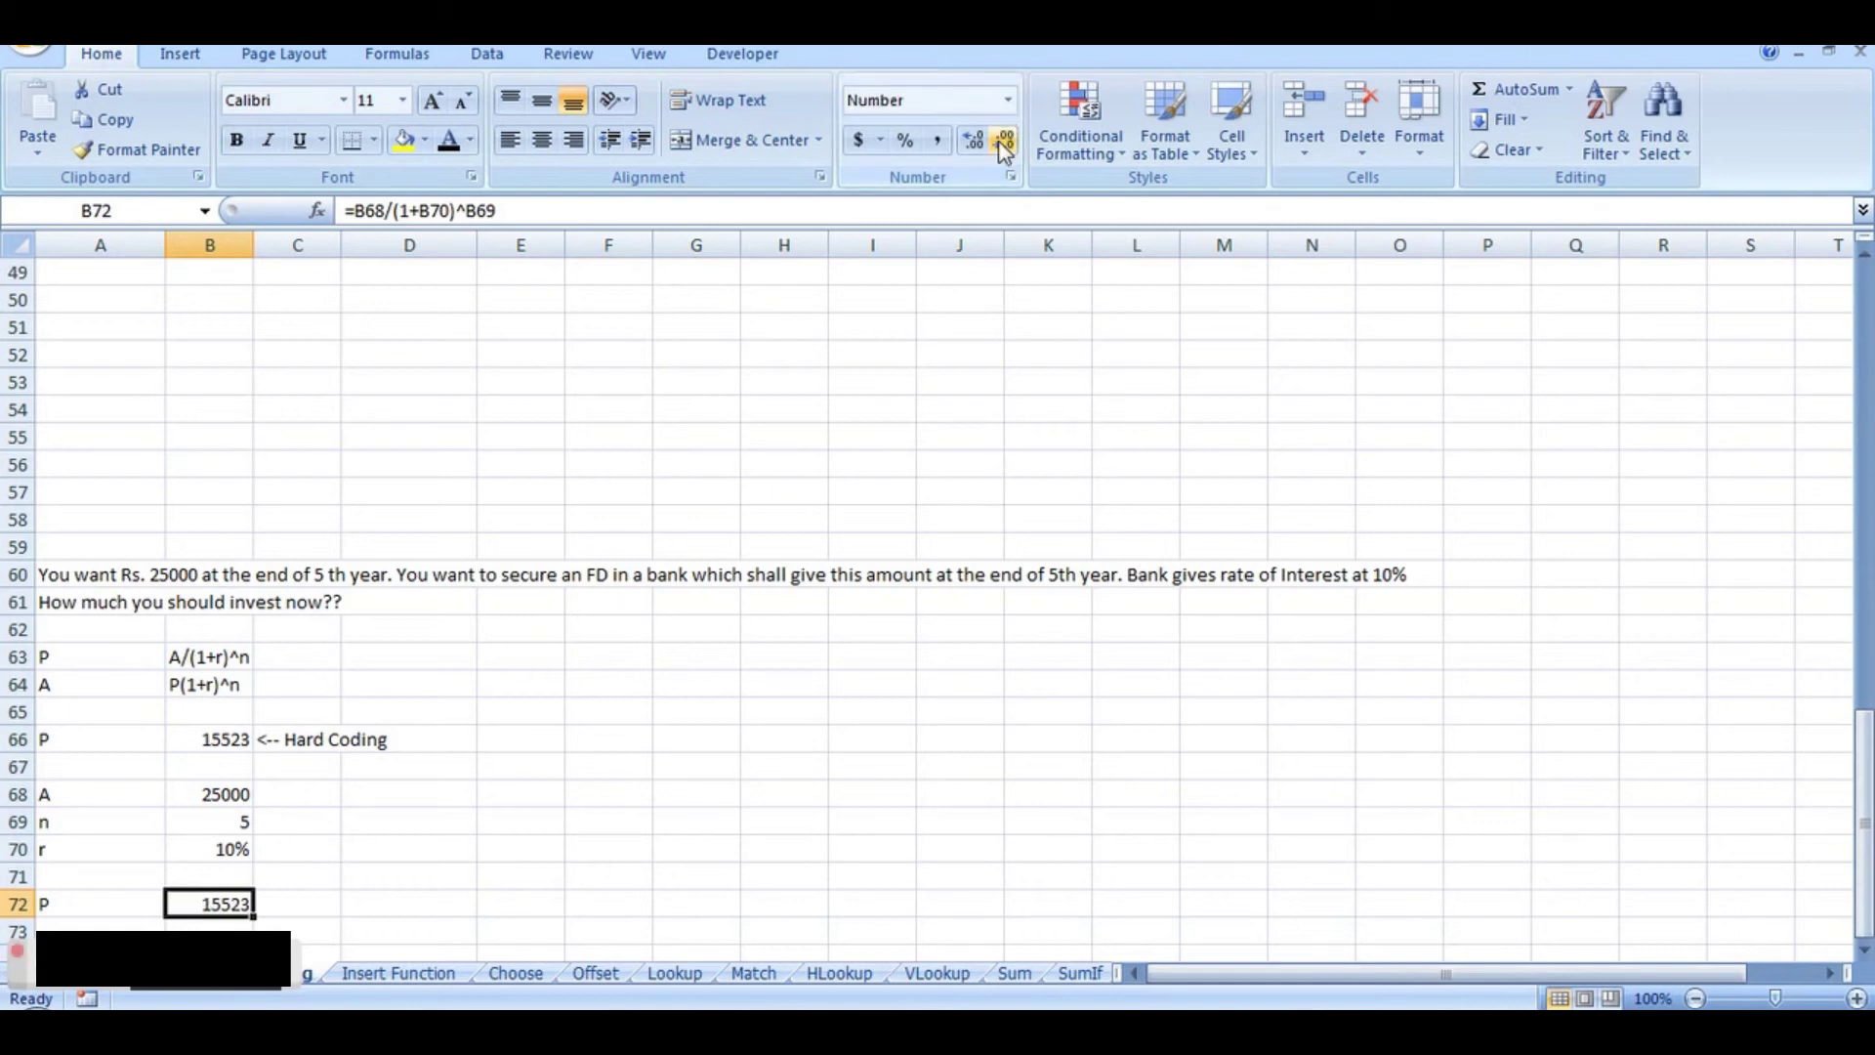
{"action": "left_click", "coordinate": [303, 930]}
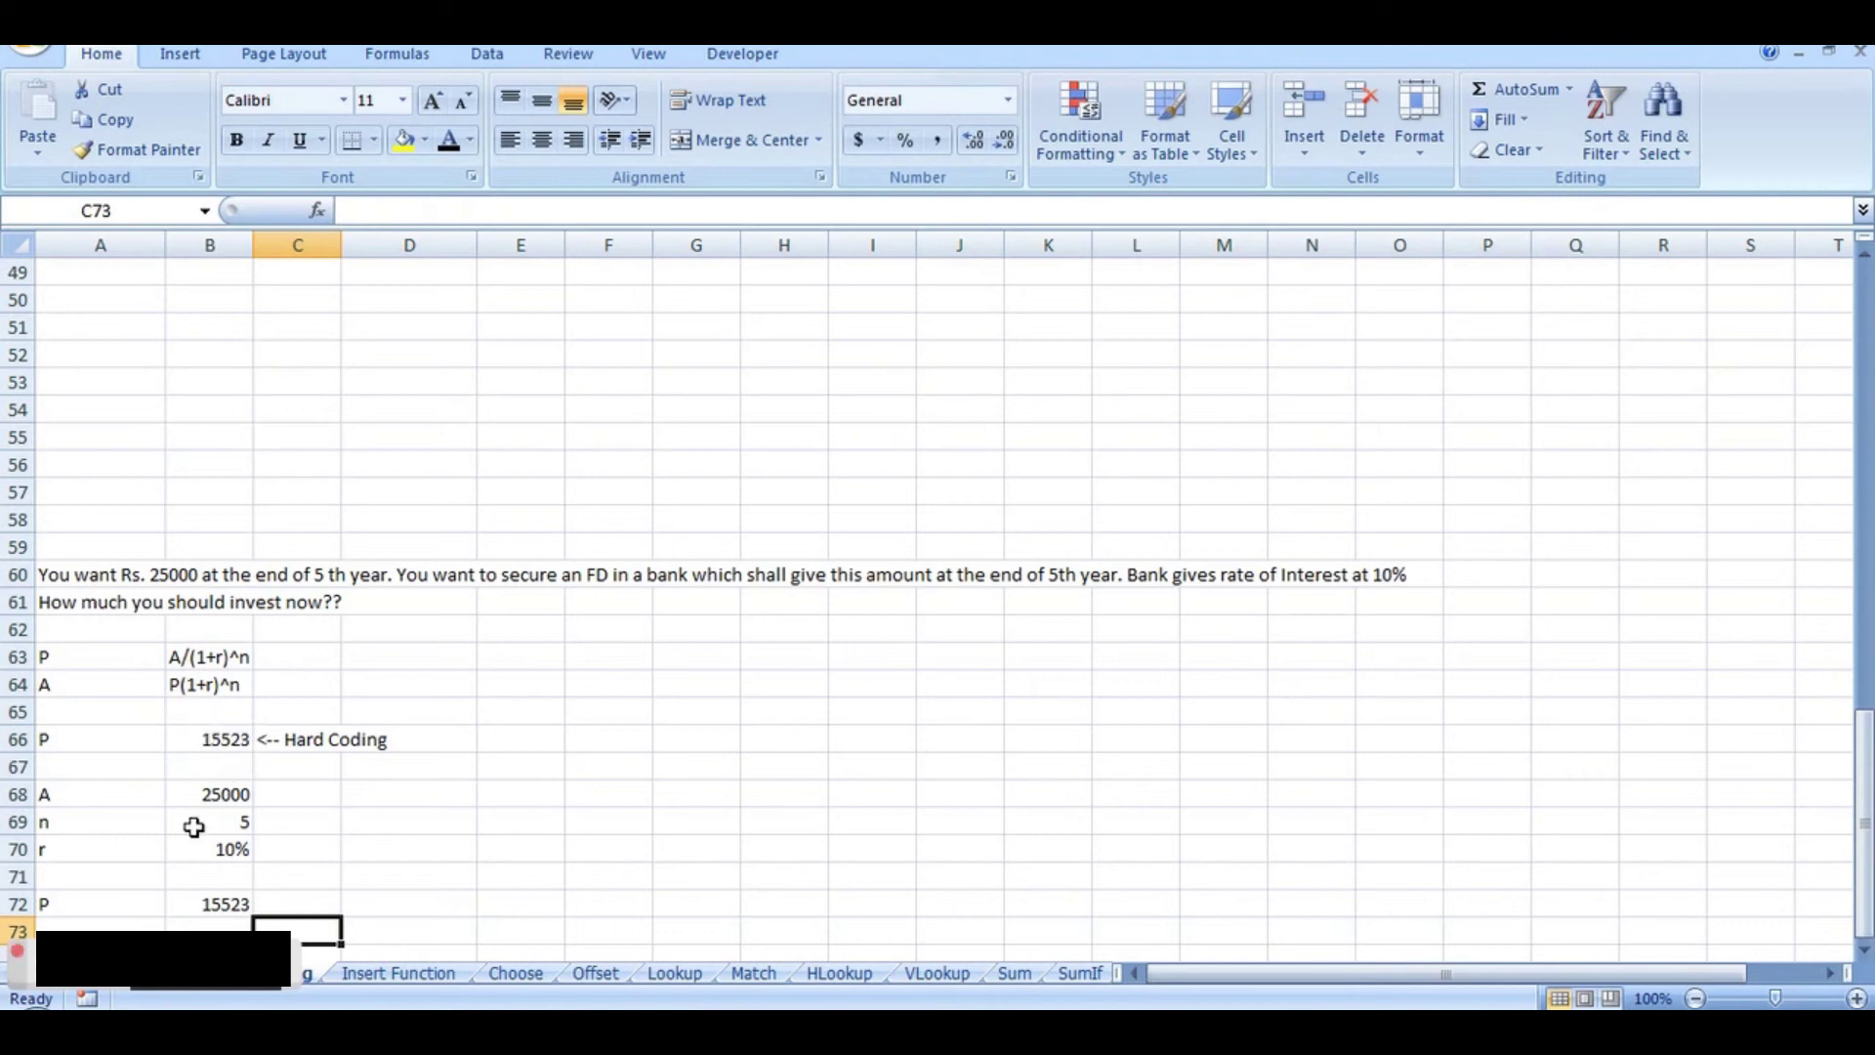
Step: Change the interest rate in B70 to 9% and check the recalculated principal in B72
{"action": "left_click", "coordinate": [242, 852]}
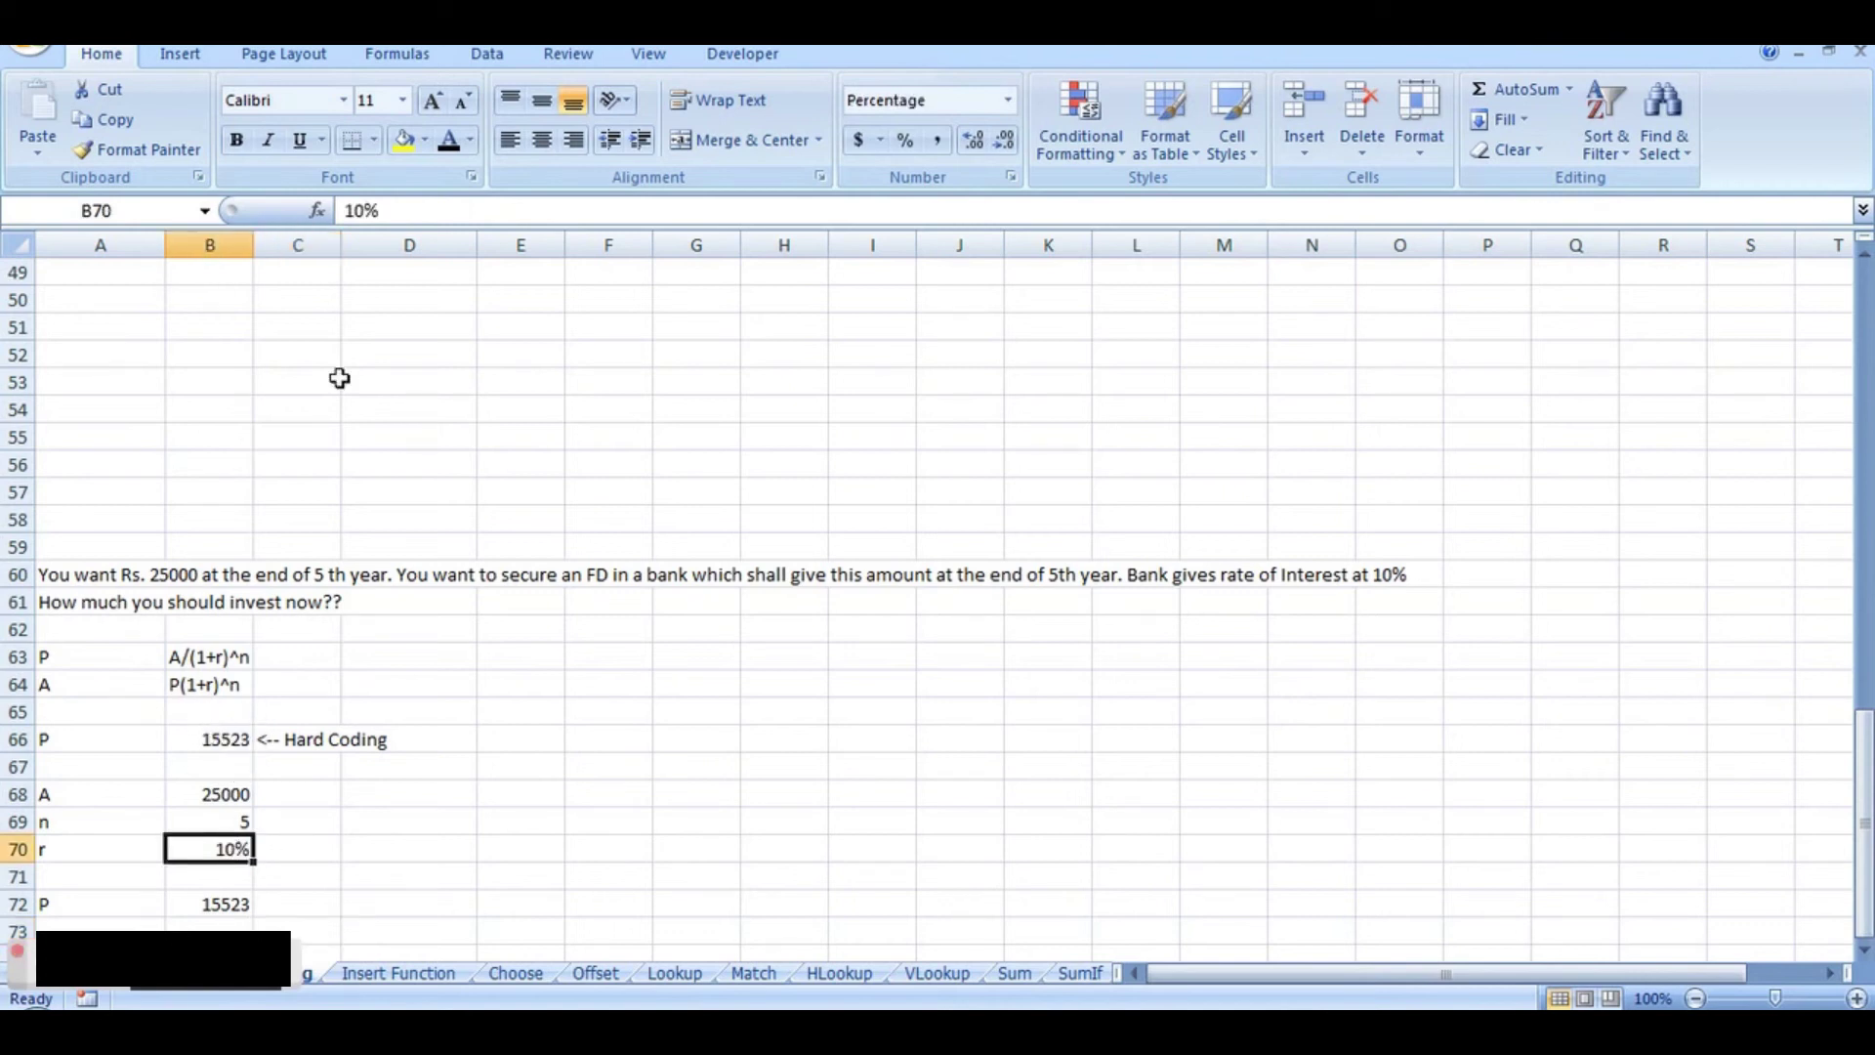
{"action": "left_click", "coordinate": [363, 211]}
{"action": "key", "text": "BackSpace"}
{"action": "key", "text": "BackSpace"}
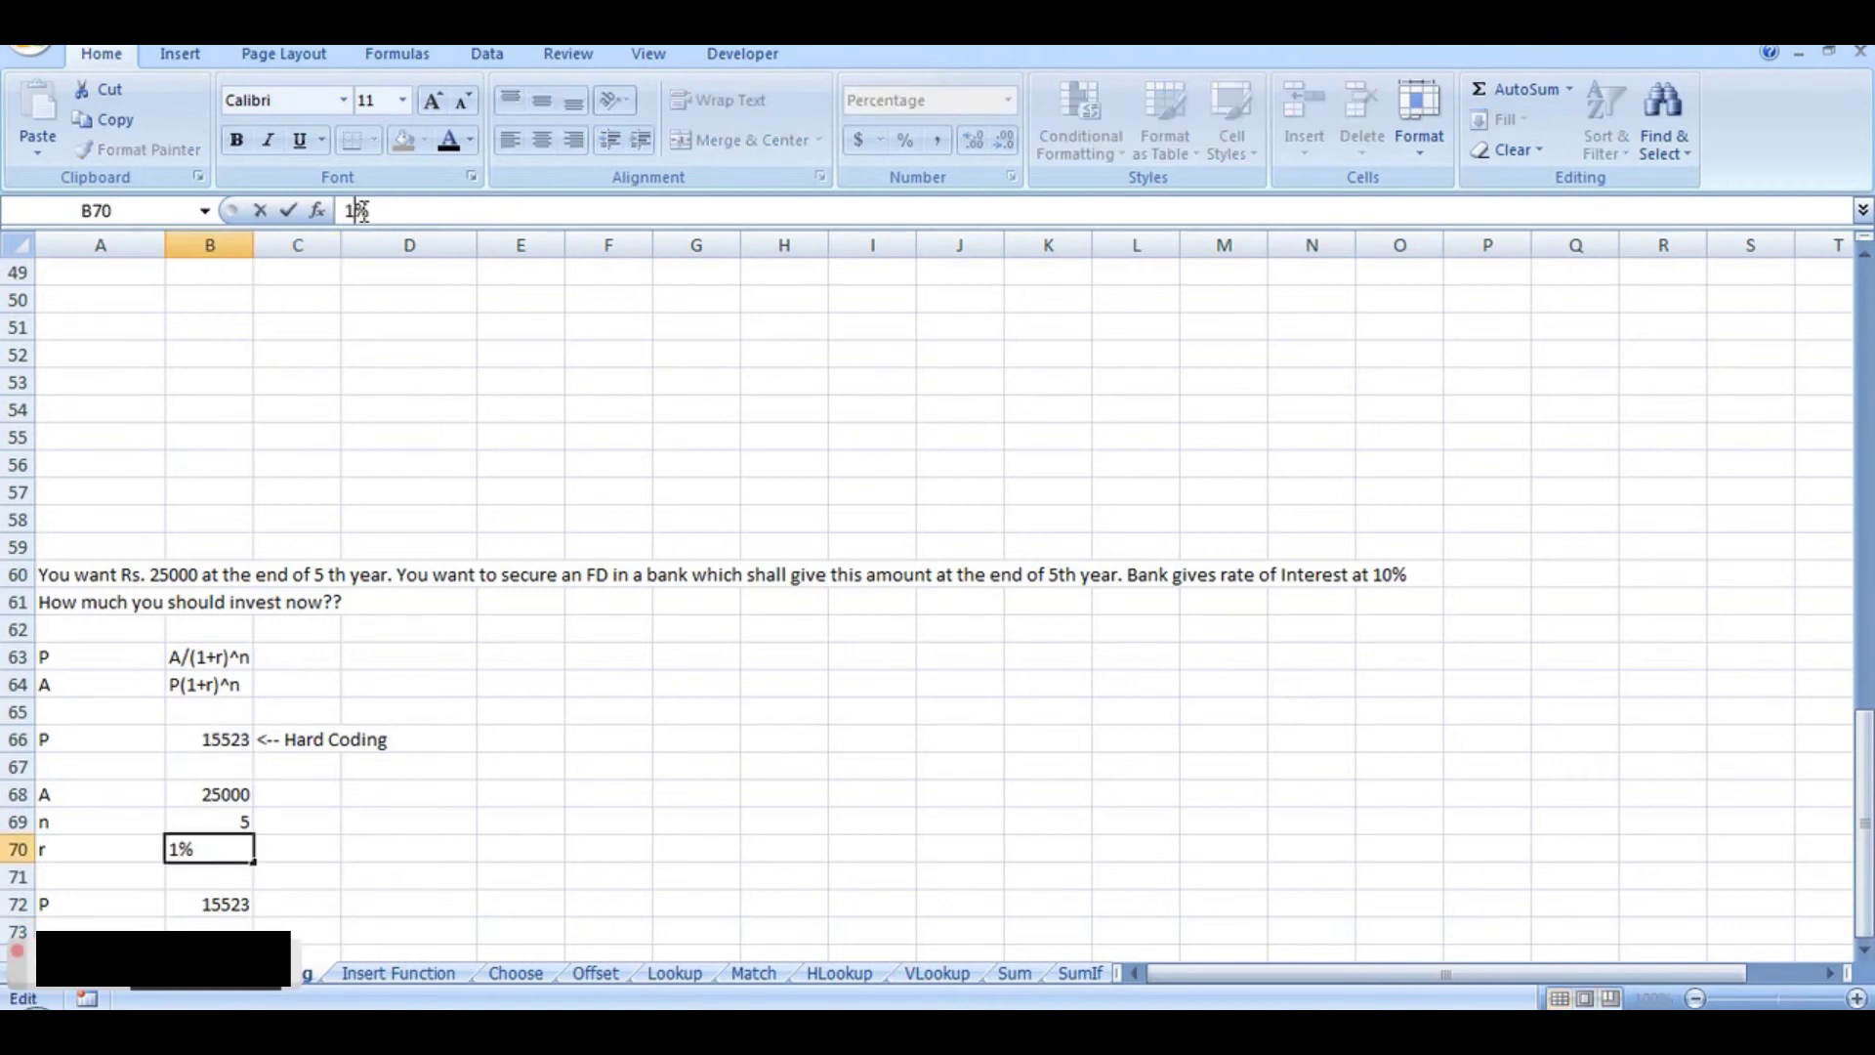
{"action": "type", "text": "9"}
{"action": "key", "text": "Return"}
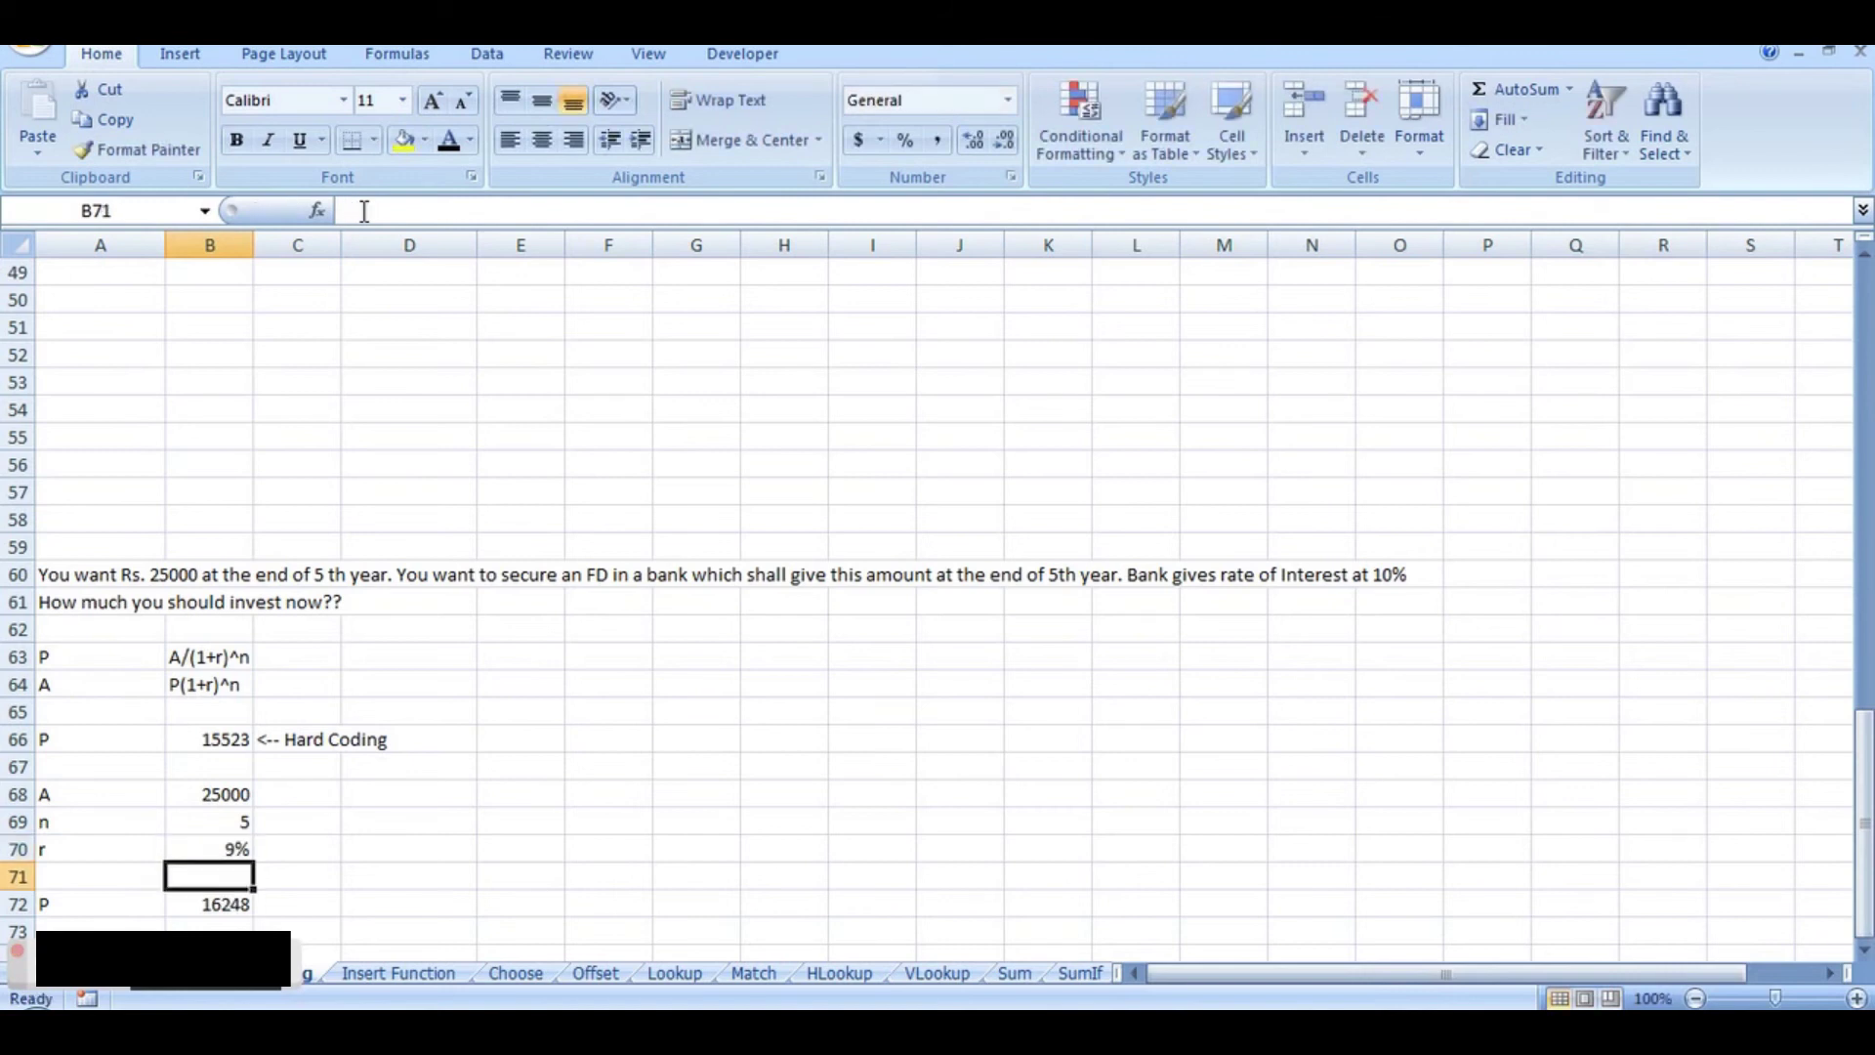
{"action": "left_click", "coordinate": [231, 908]}
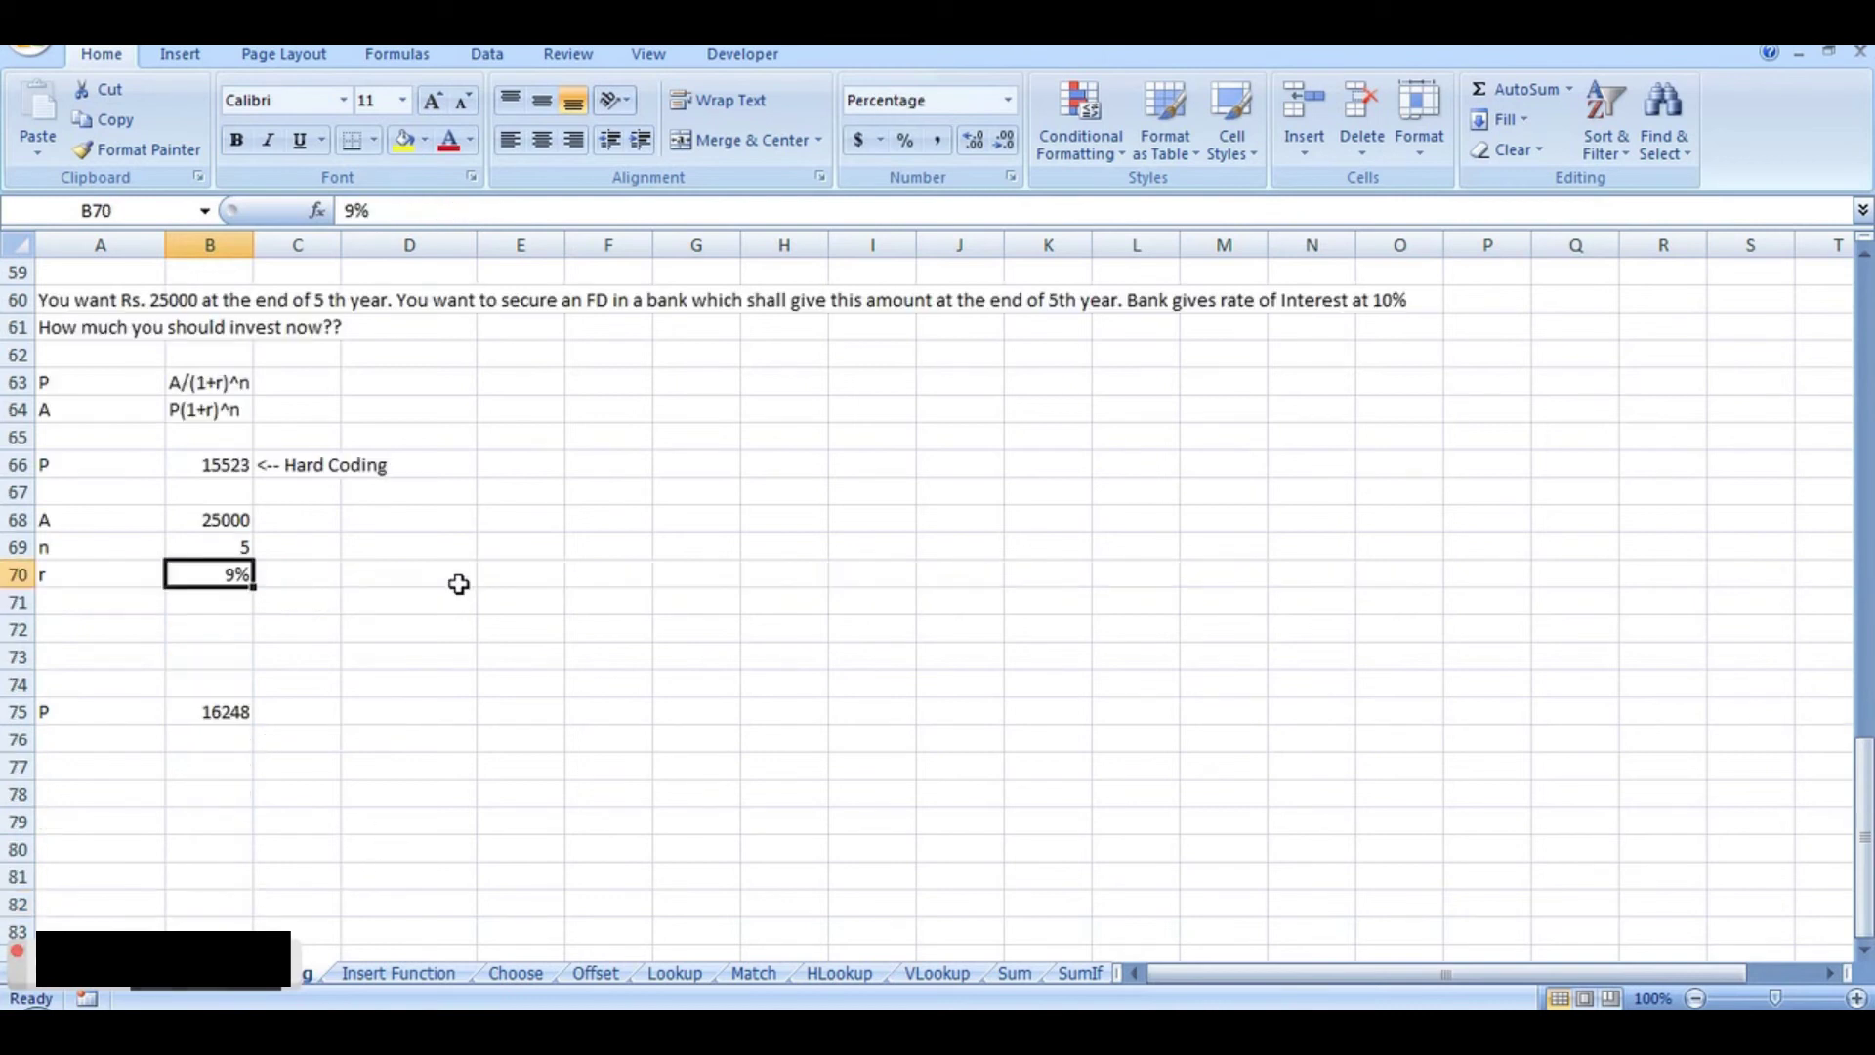
Step: Enter the headings Absolute in D70 and Relative in D71
{"action": "left_click", "coordinate": [435, 568]}
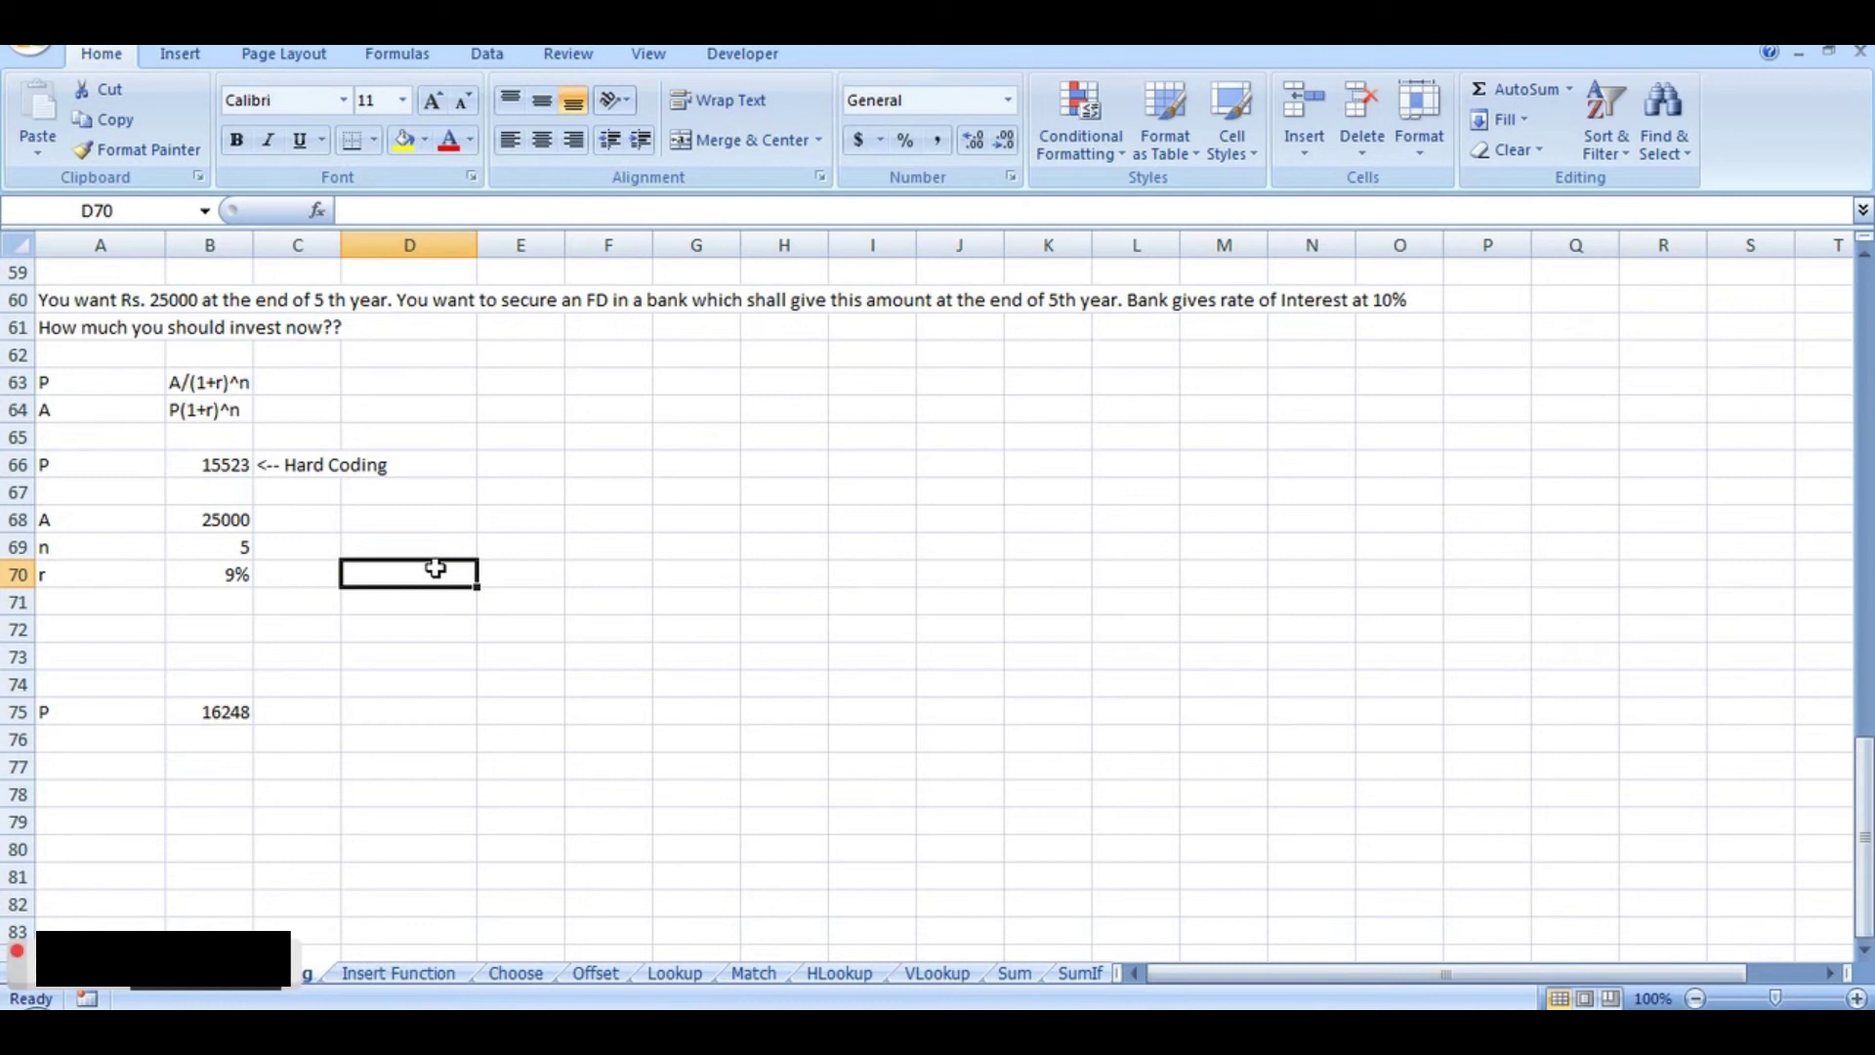
{"action": "type", "text": "Absolute"}
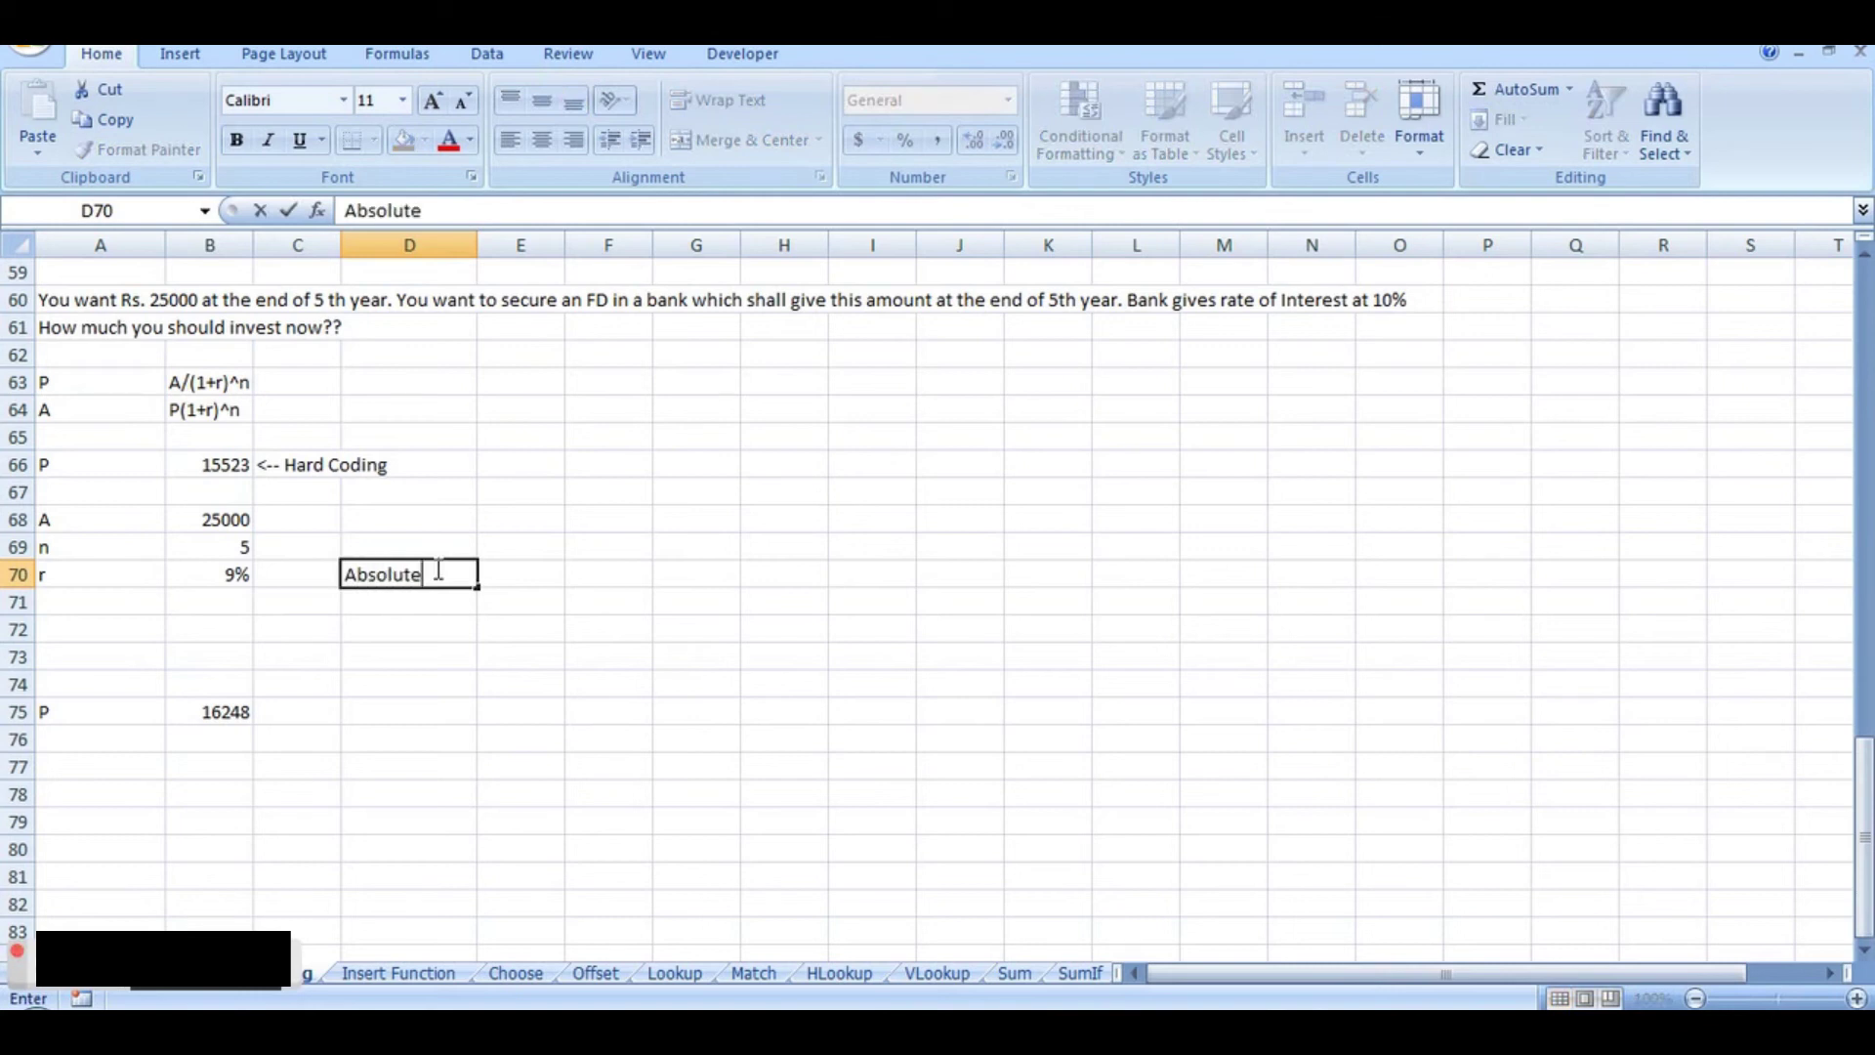
{"action": "key", "text": "Return"}
{"action": "type", "text": "Relative"}
{"action": "key", "text": "Tab"}
Step: Enter the sample numbers 20, 21, 22, 23 and 25 across G68:K68
{"action": "key", "text": "Up"}
{"action": "key", "text": "Right"}
{"action": "key", "text": "Right"}
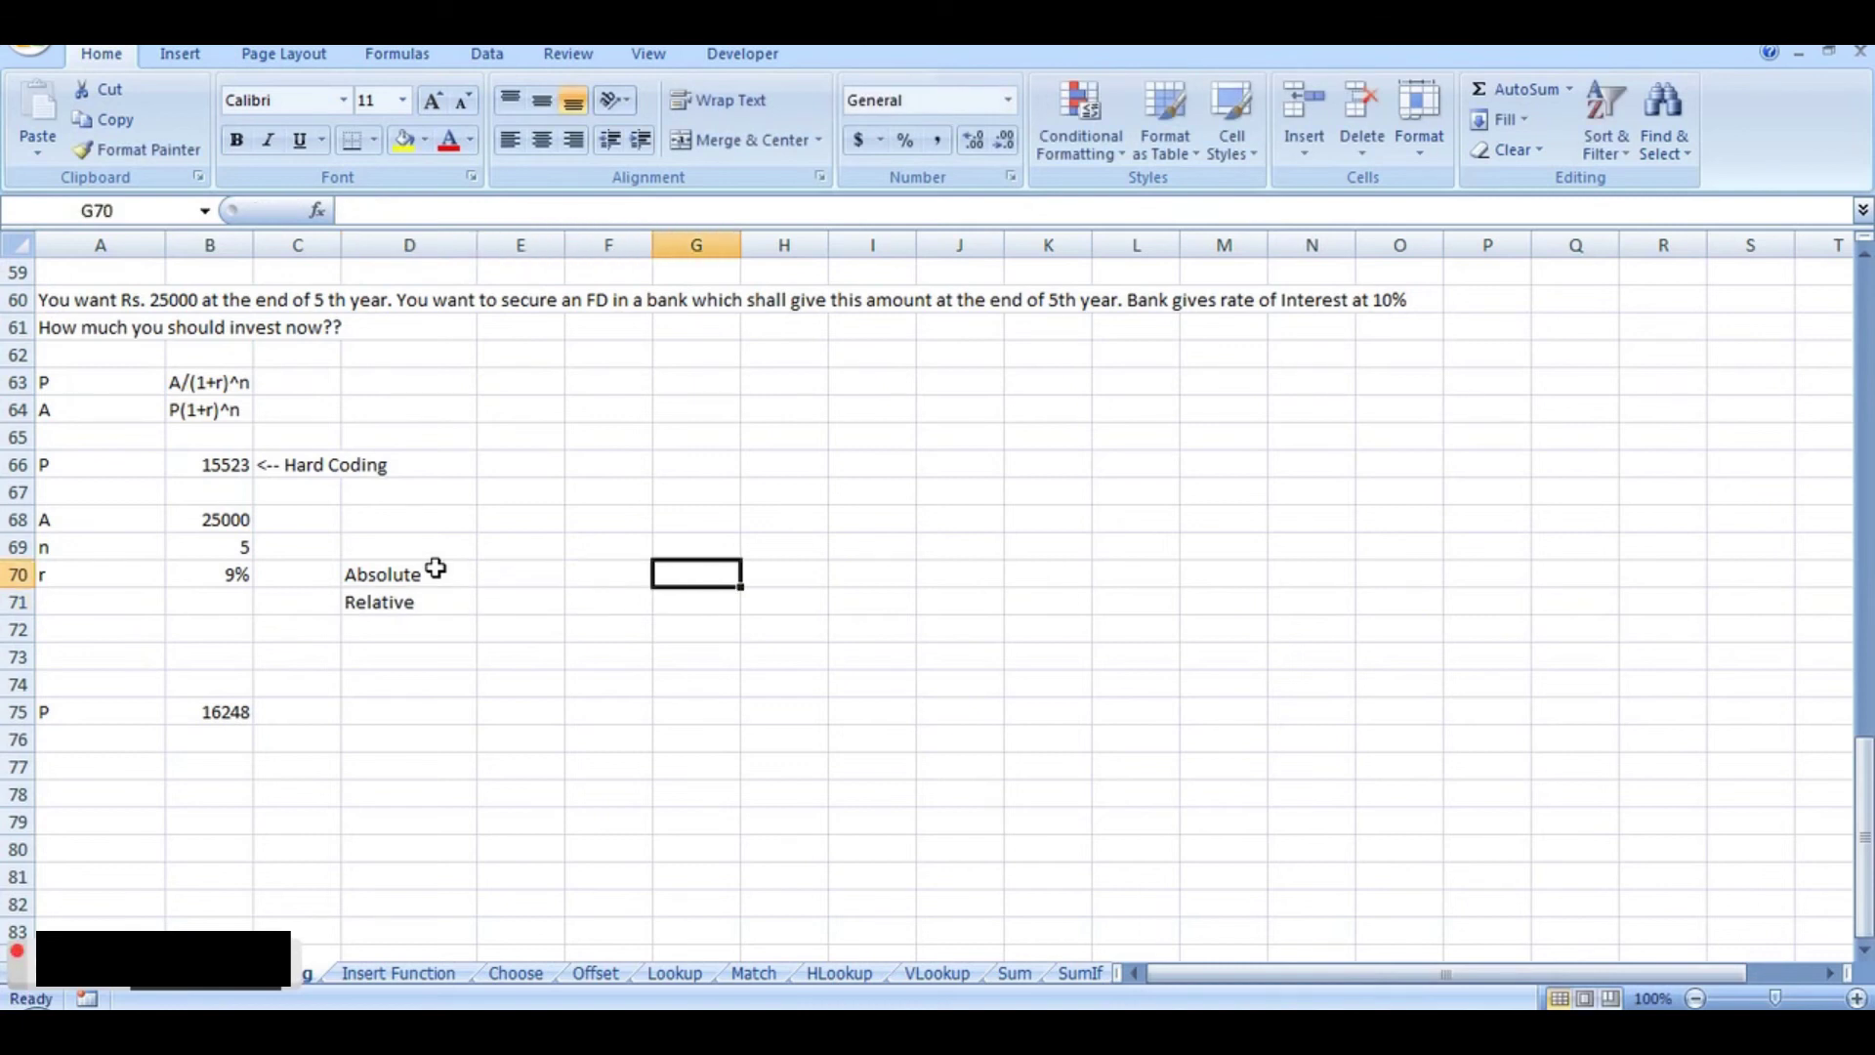
{"action": "key", "text": "Up"}
{"action": "key", "text": "Up"}
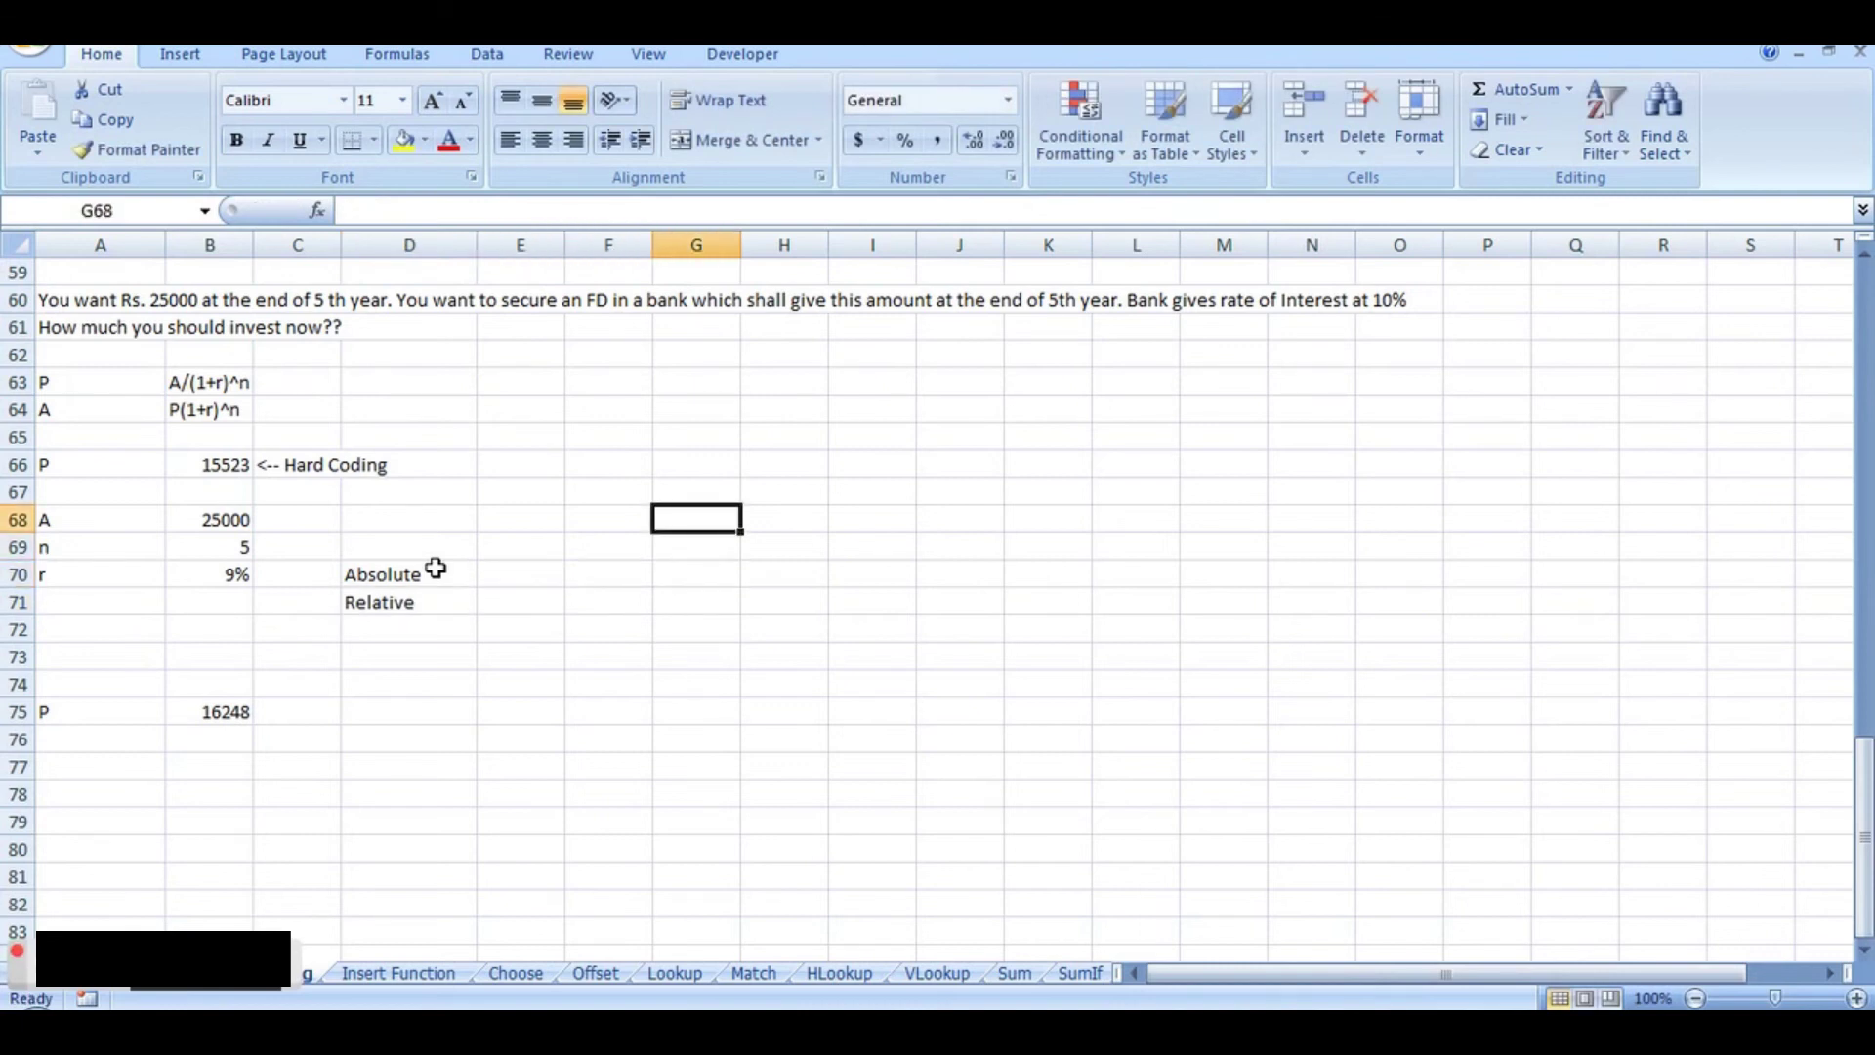
{"action": "type", "text": "20"}
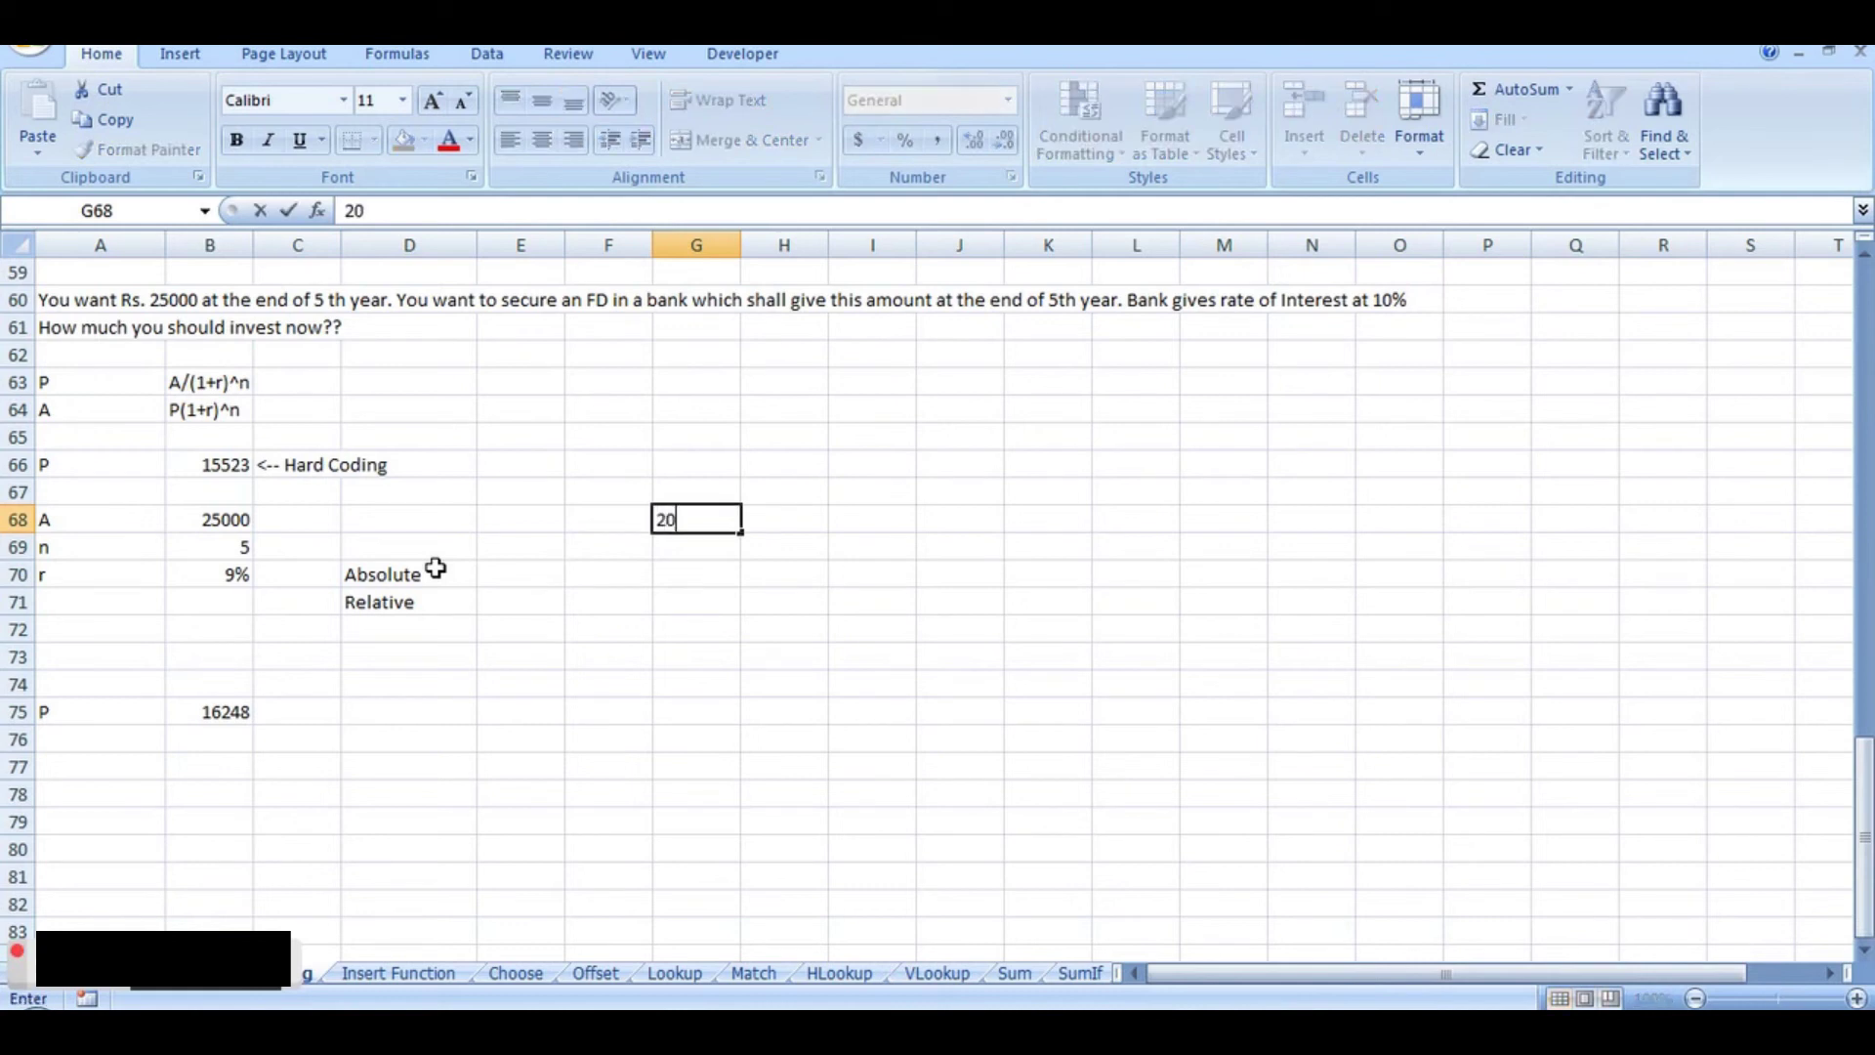
{"action": "key", "text": "Tab"}
{"action": "type", "text": "3"}
{"action": "key", "text": "BackSpace"}
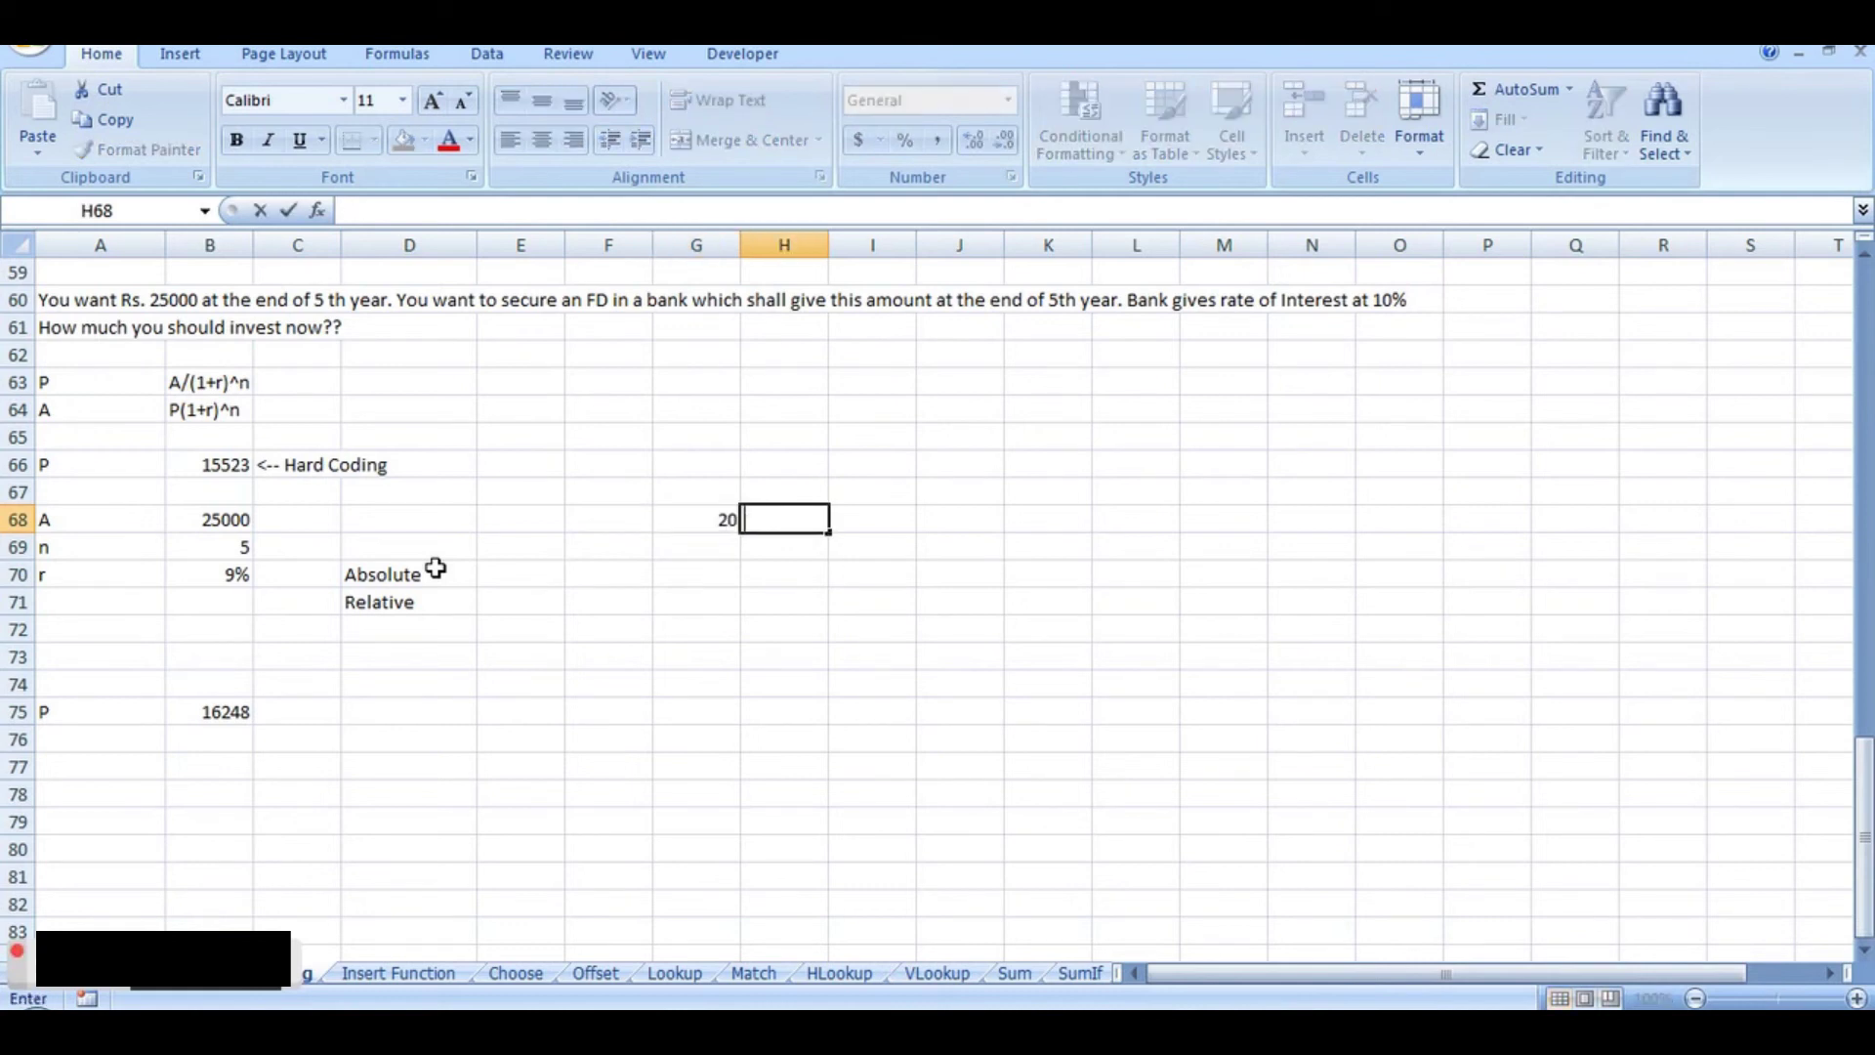
{"action": "type", "text": "21"}
{"action": "key", "text": "Tab"}
{"action": "type", "text": "22"}
{"action": "key", "text": "Tab"}
{"action": "type", "text": "24"}
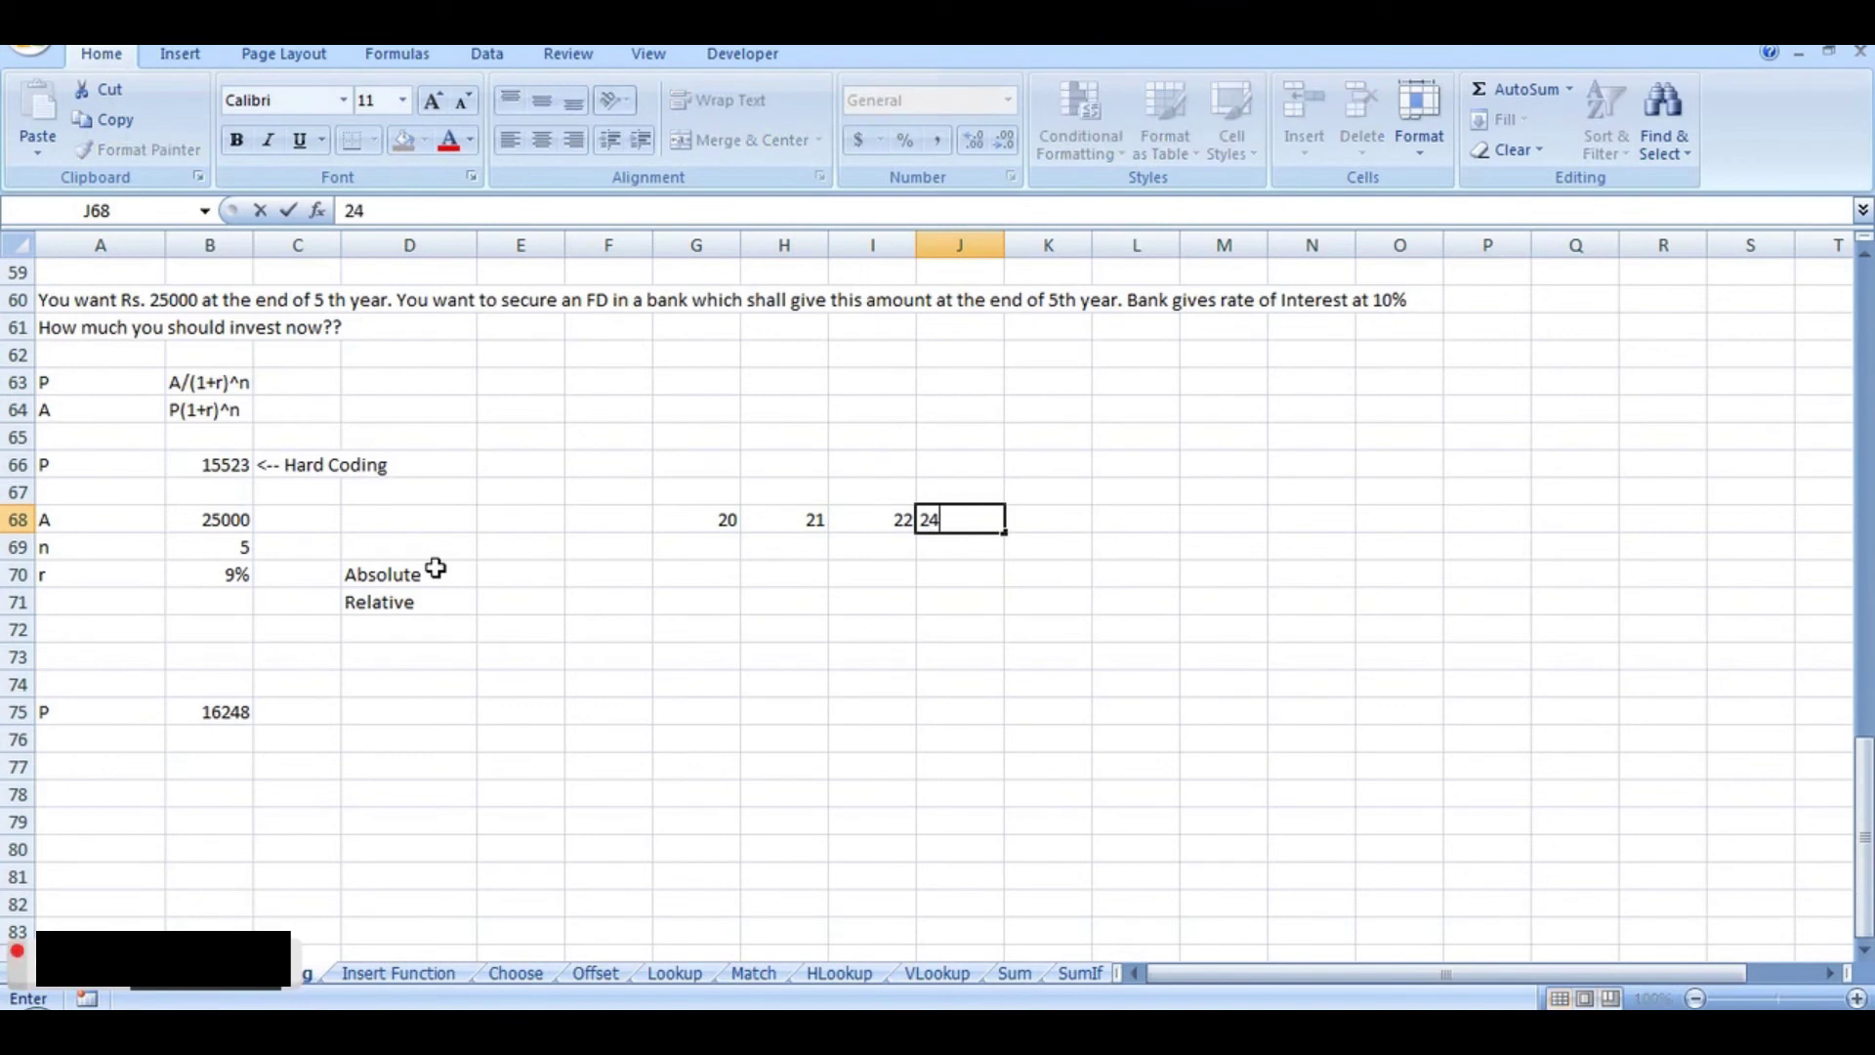
{"action": "key", "text": "BackSpace"}
{"action": "type", "text": "3"}
{"action": "key", "text": "Tab"}
{"action": "type", "text": "25"}
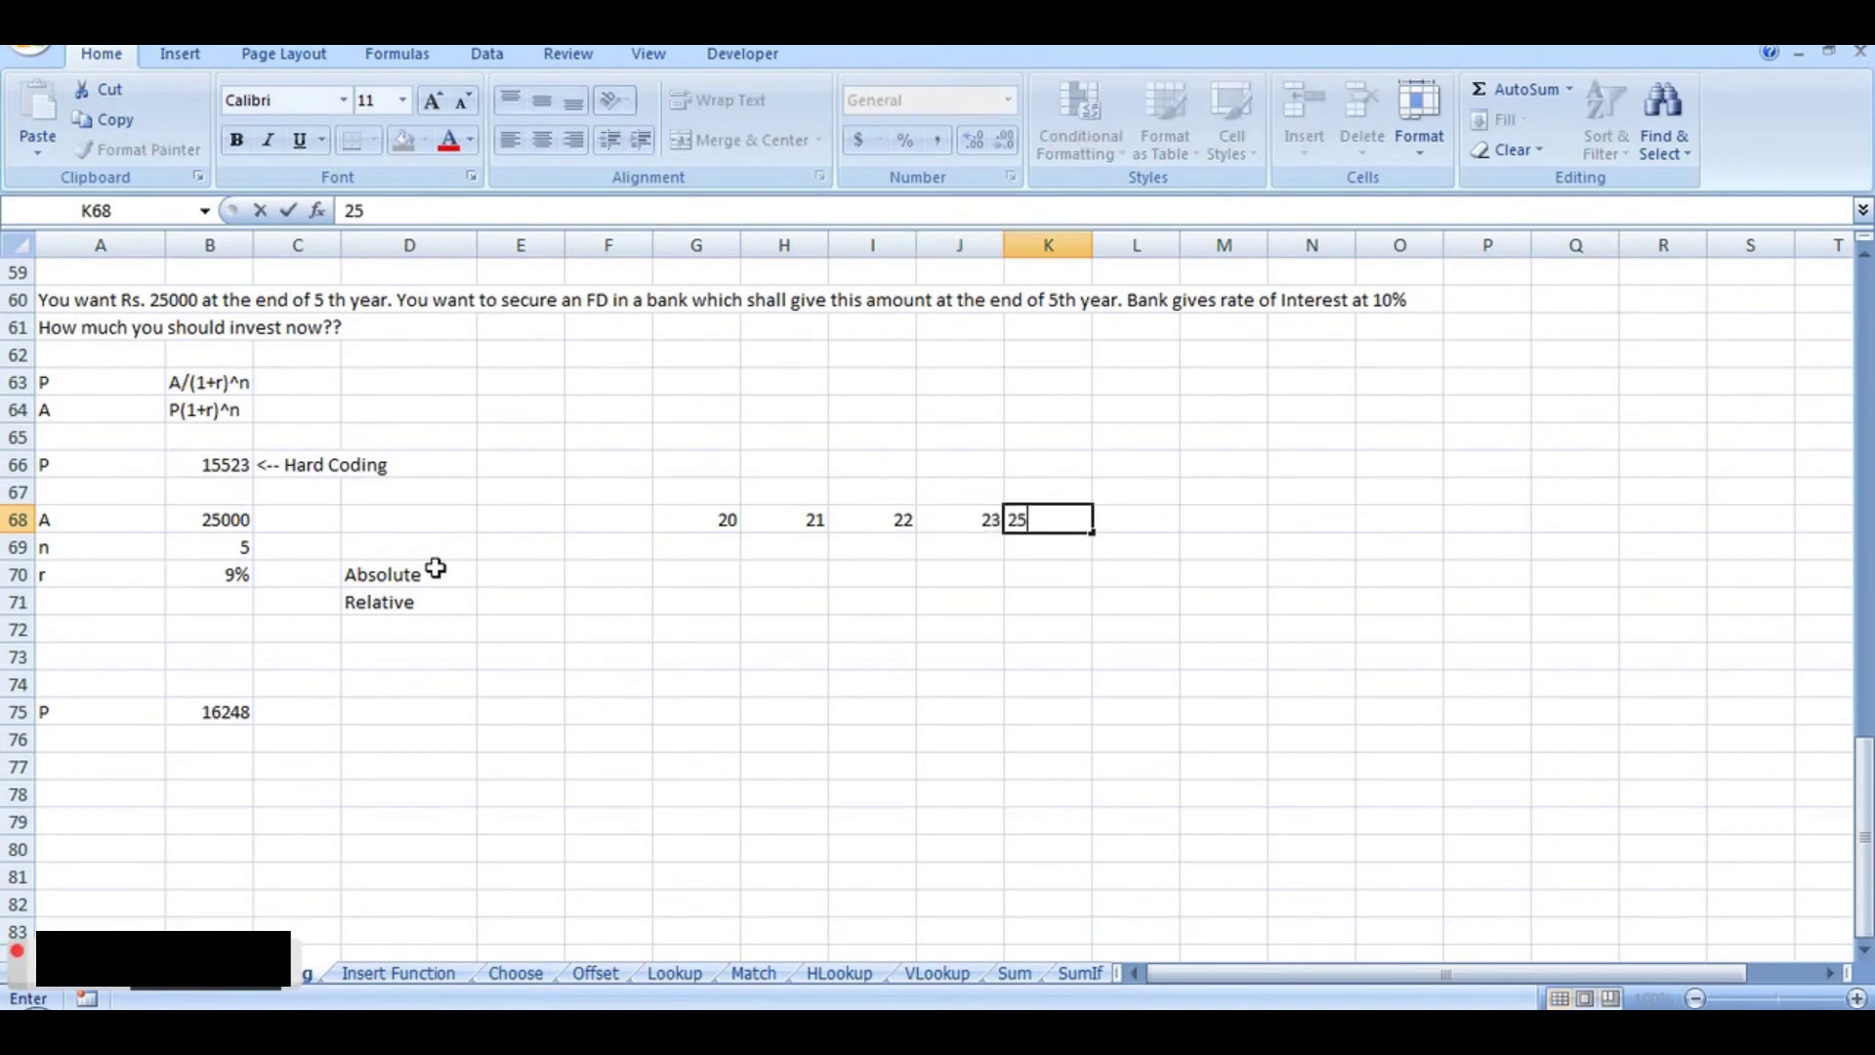
{"action": "key", "text": "Return"}
Step: Enter the numbers 5, 6, 7, 8 and 9 across H69:L69 in the row below
{"action": "key", "text": "Left"}
{"action": "key", "text": "Left"}
{"action": "key", "text": "Down"}
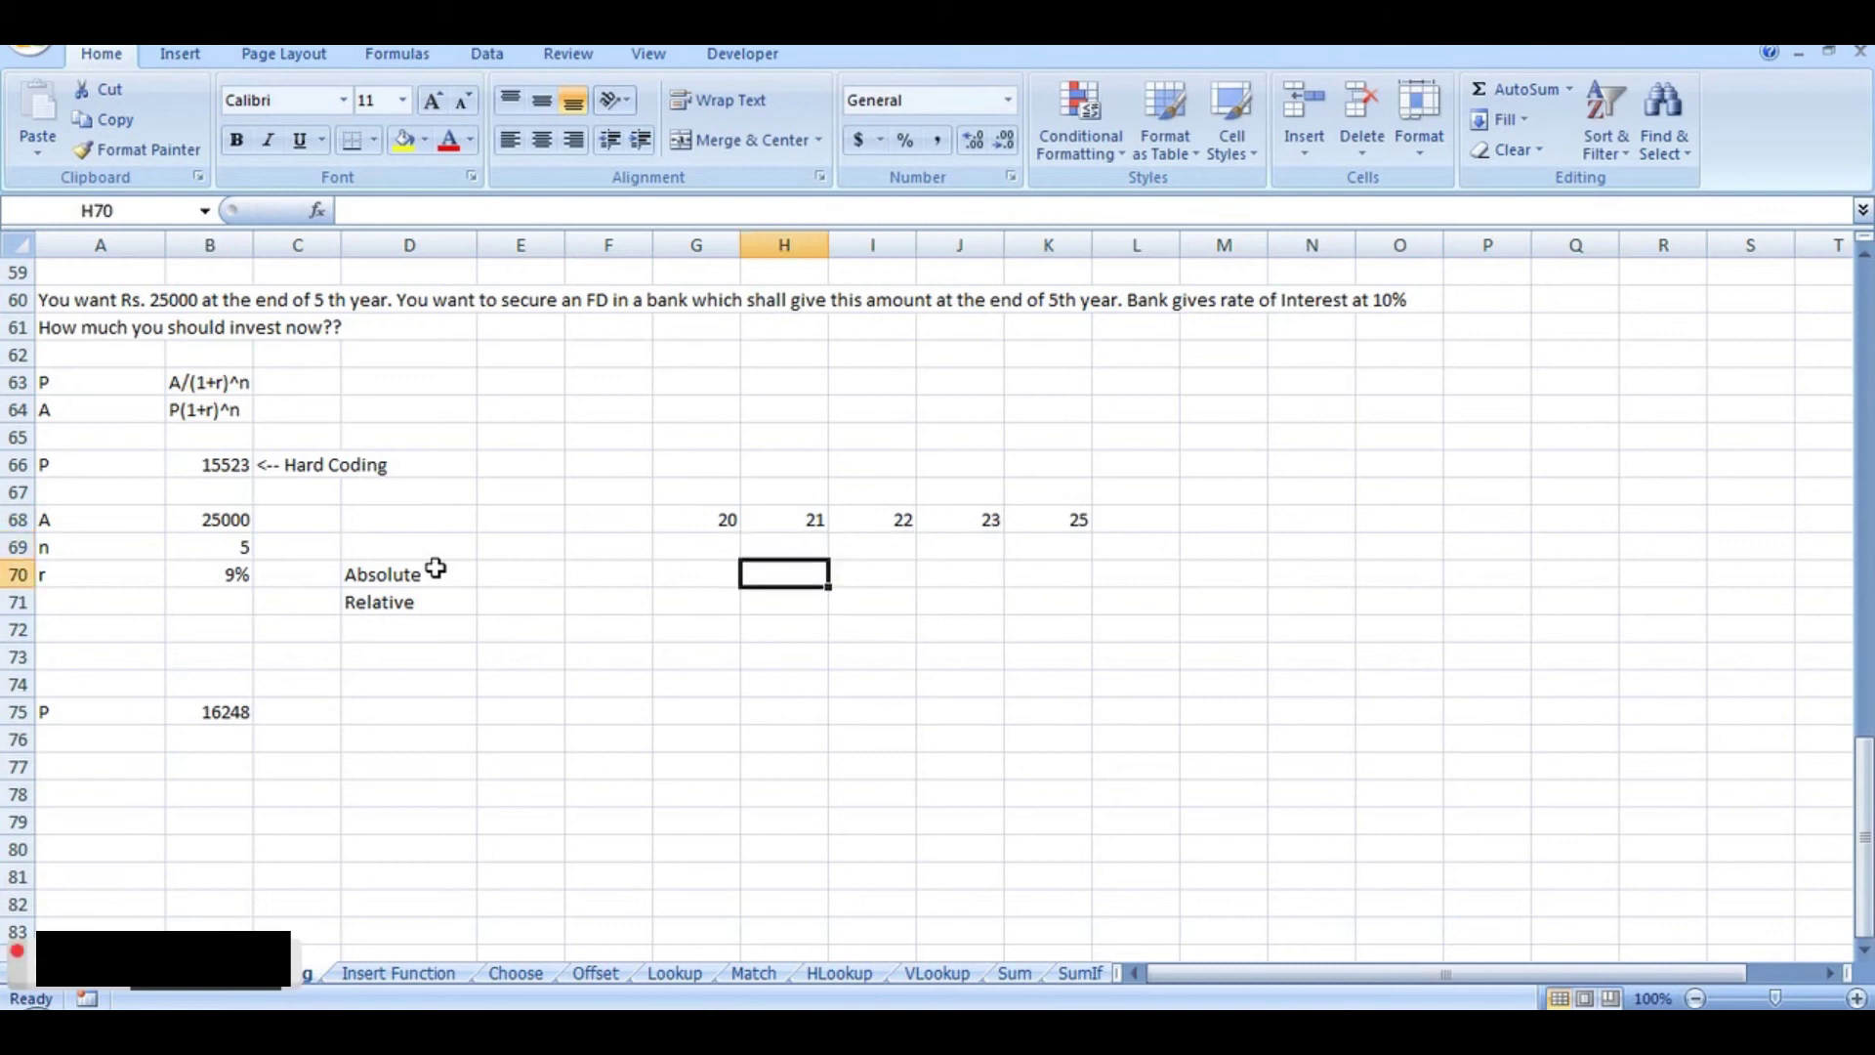
{"action": "key", "text": "Left"}
{"action": "key", "text": "Up"}
{"action": "key", "text": "Right"}
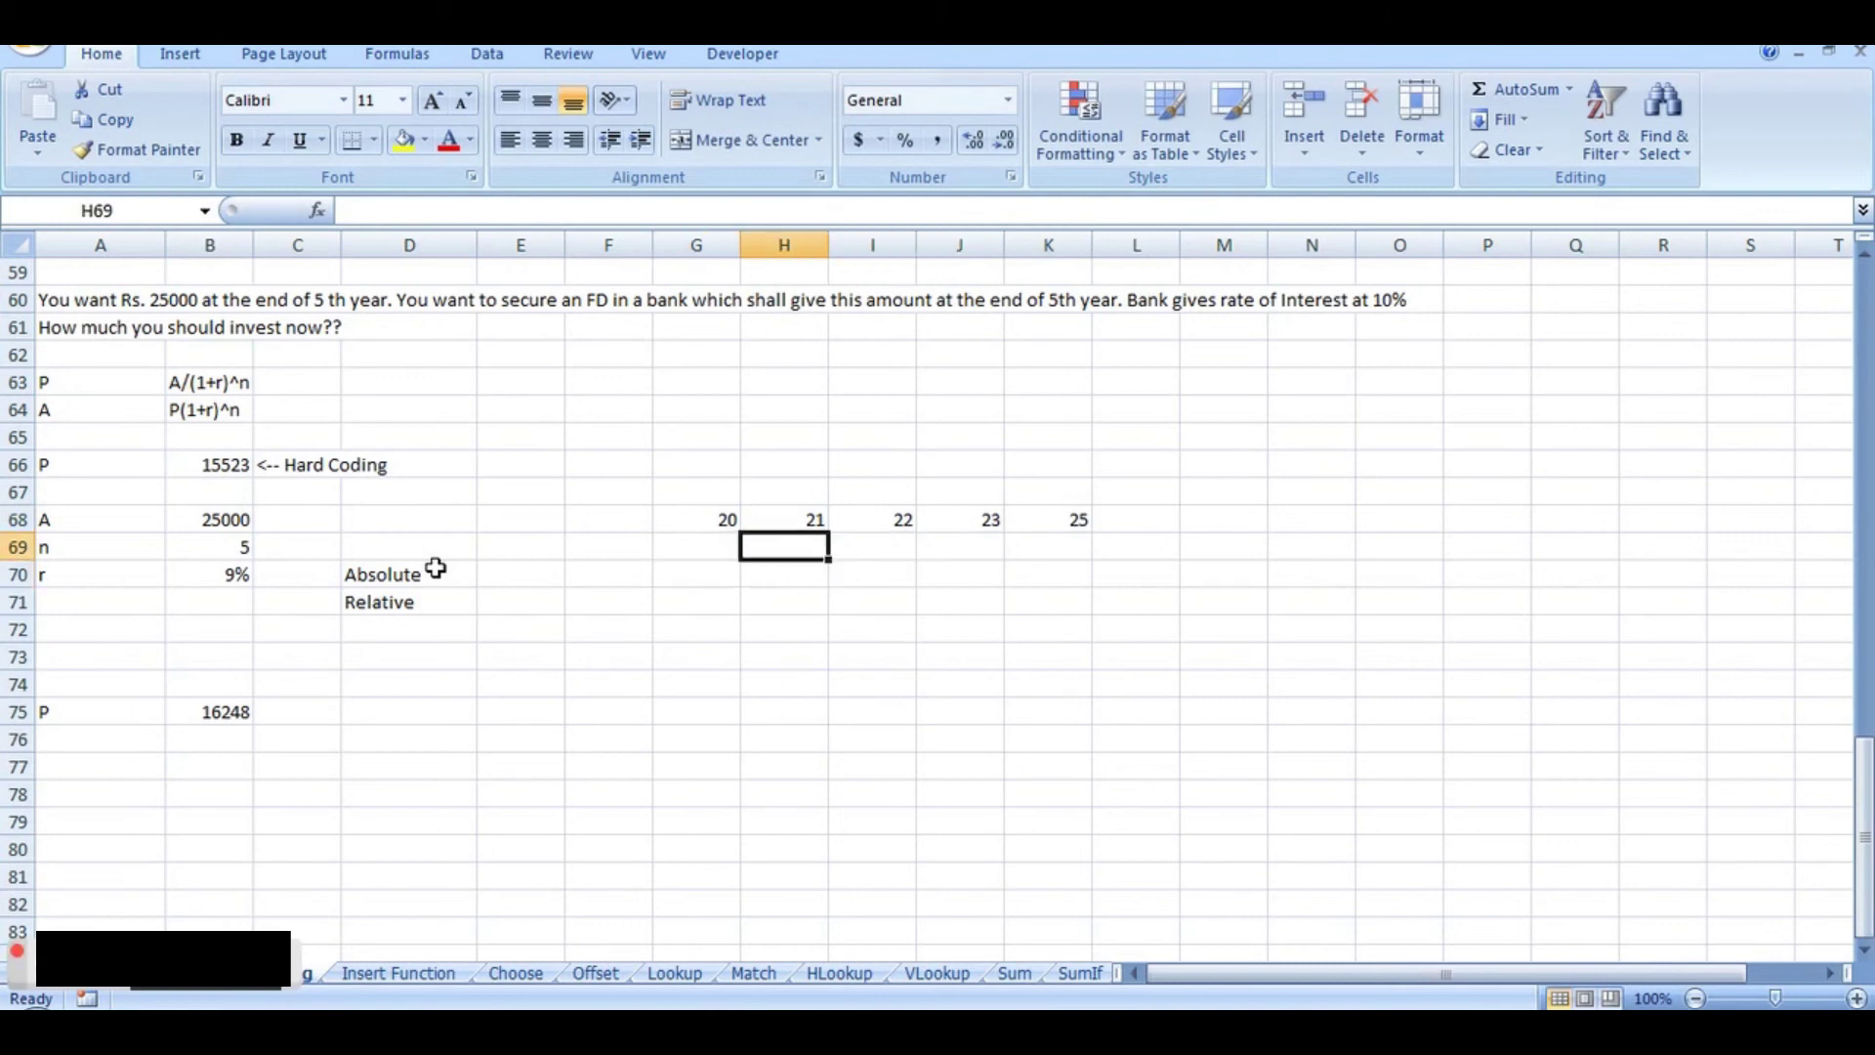
{"action": "type", "text": "5\t6"}
{"action": "key", "text": "Tab"}
{"action": "type", "text": "7"}
{"action": "key", "text": "Tab"}
{"action": "type", "text": "8"}
{"action": "key", "text": "Tab"}
{"action": "type", "text": "9"}
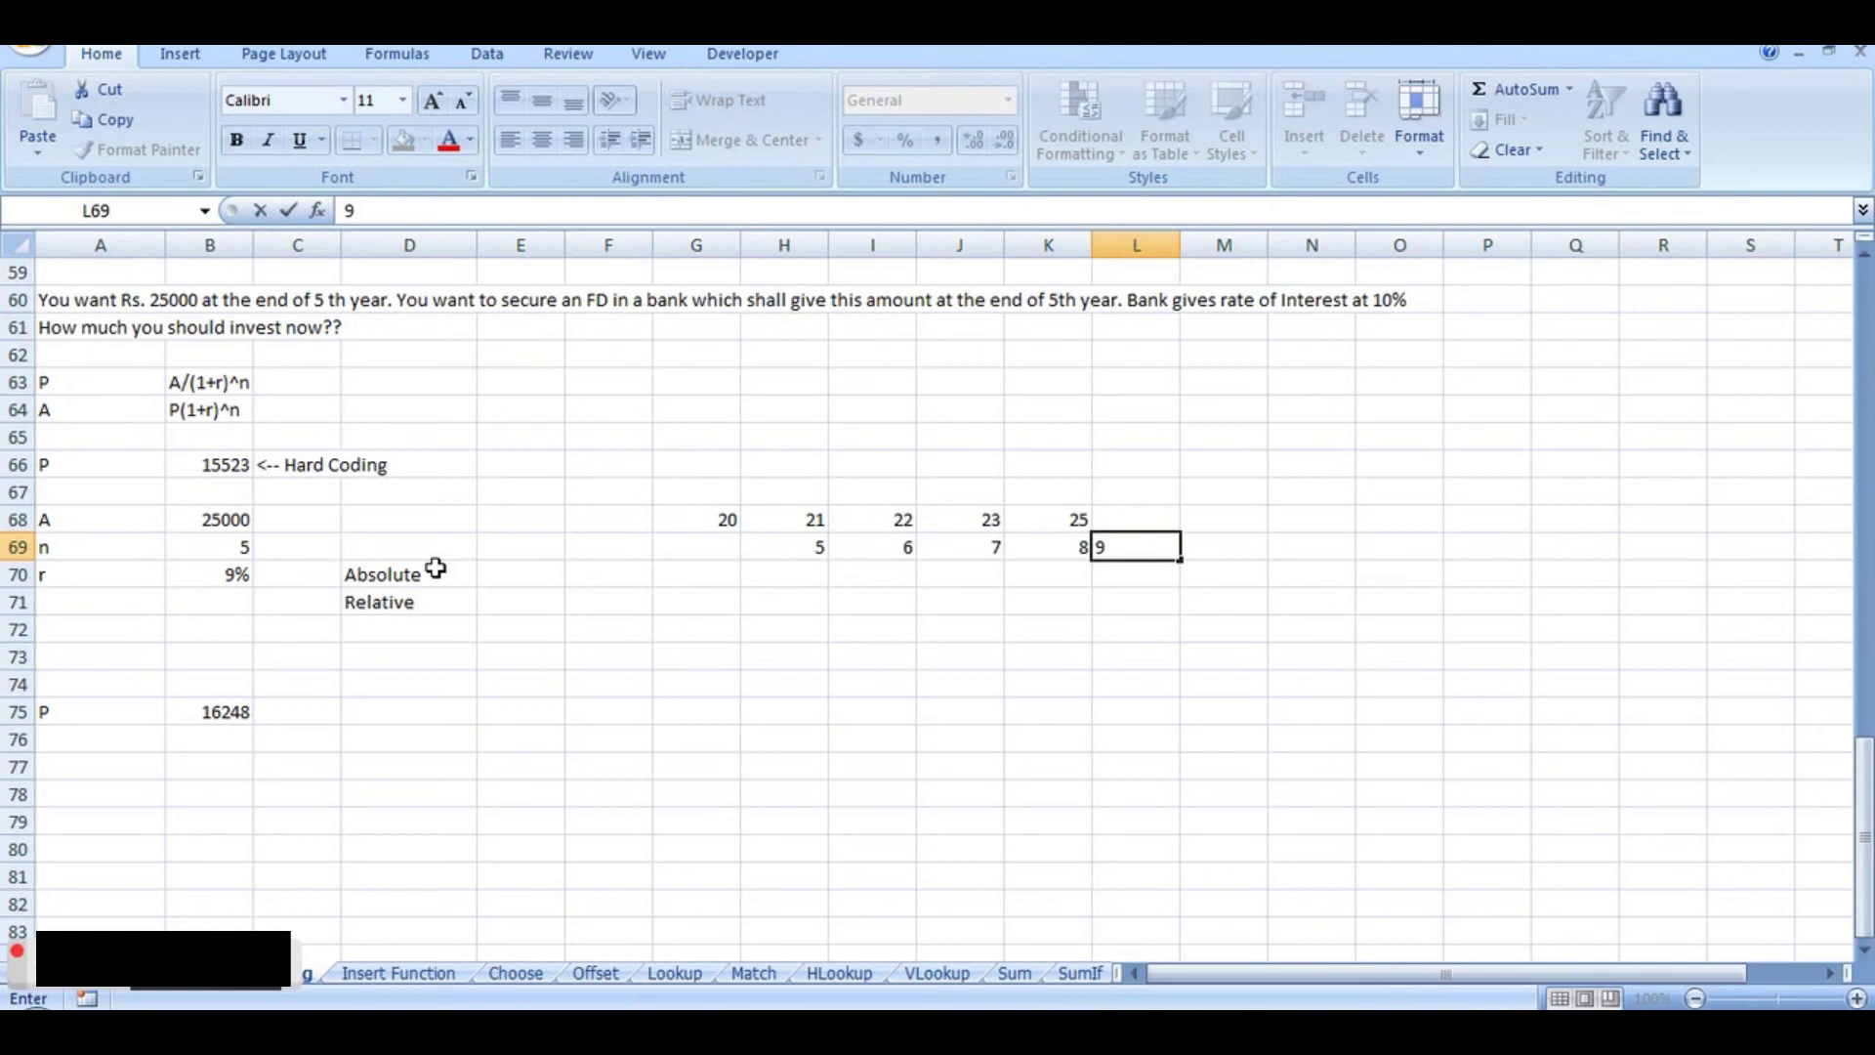
Step: Delete the 9 from L69 and enter 9 in G69 instead, so both rows span G to K
{"action": "key", "text": "Left"}
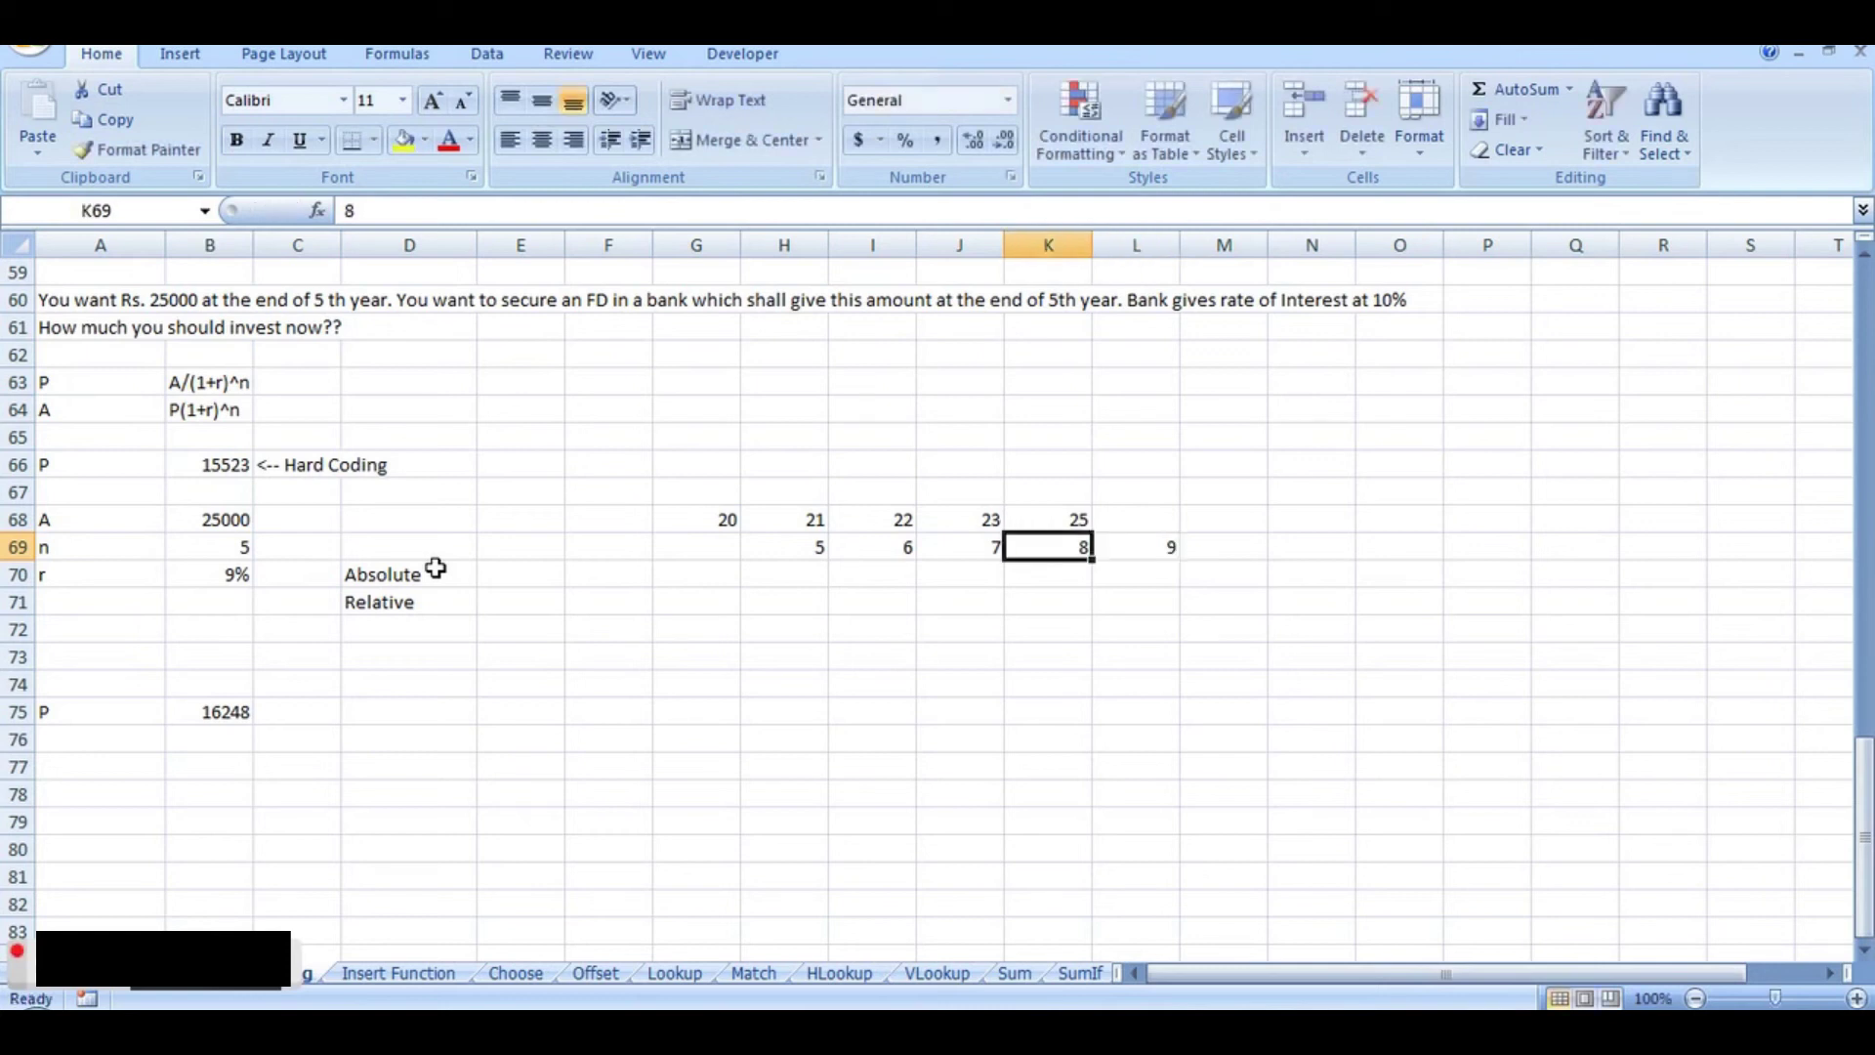
{"action": "key", "text": "Right"}
{"action": "key", "text": "Delete"}
{"action": "key", "text": "Left"}
{"action": "key", "text": "Left"}
{"action": "key", "text": "Left"}
{"action": "key", "text": "Left"}
{"action": "key", "text": "Left"}
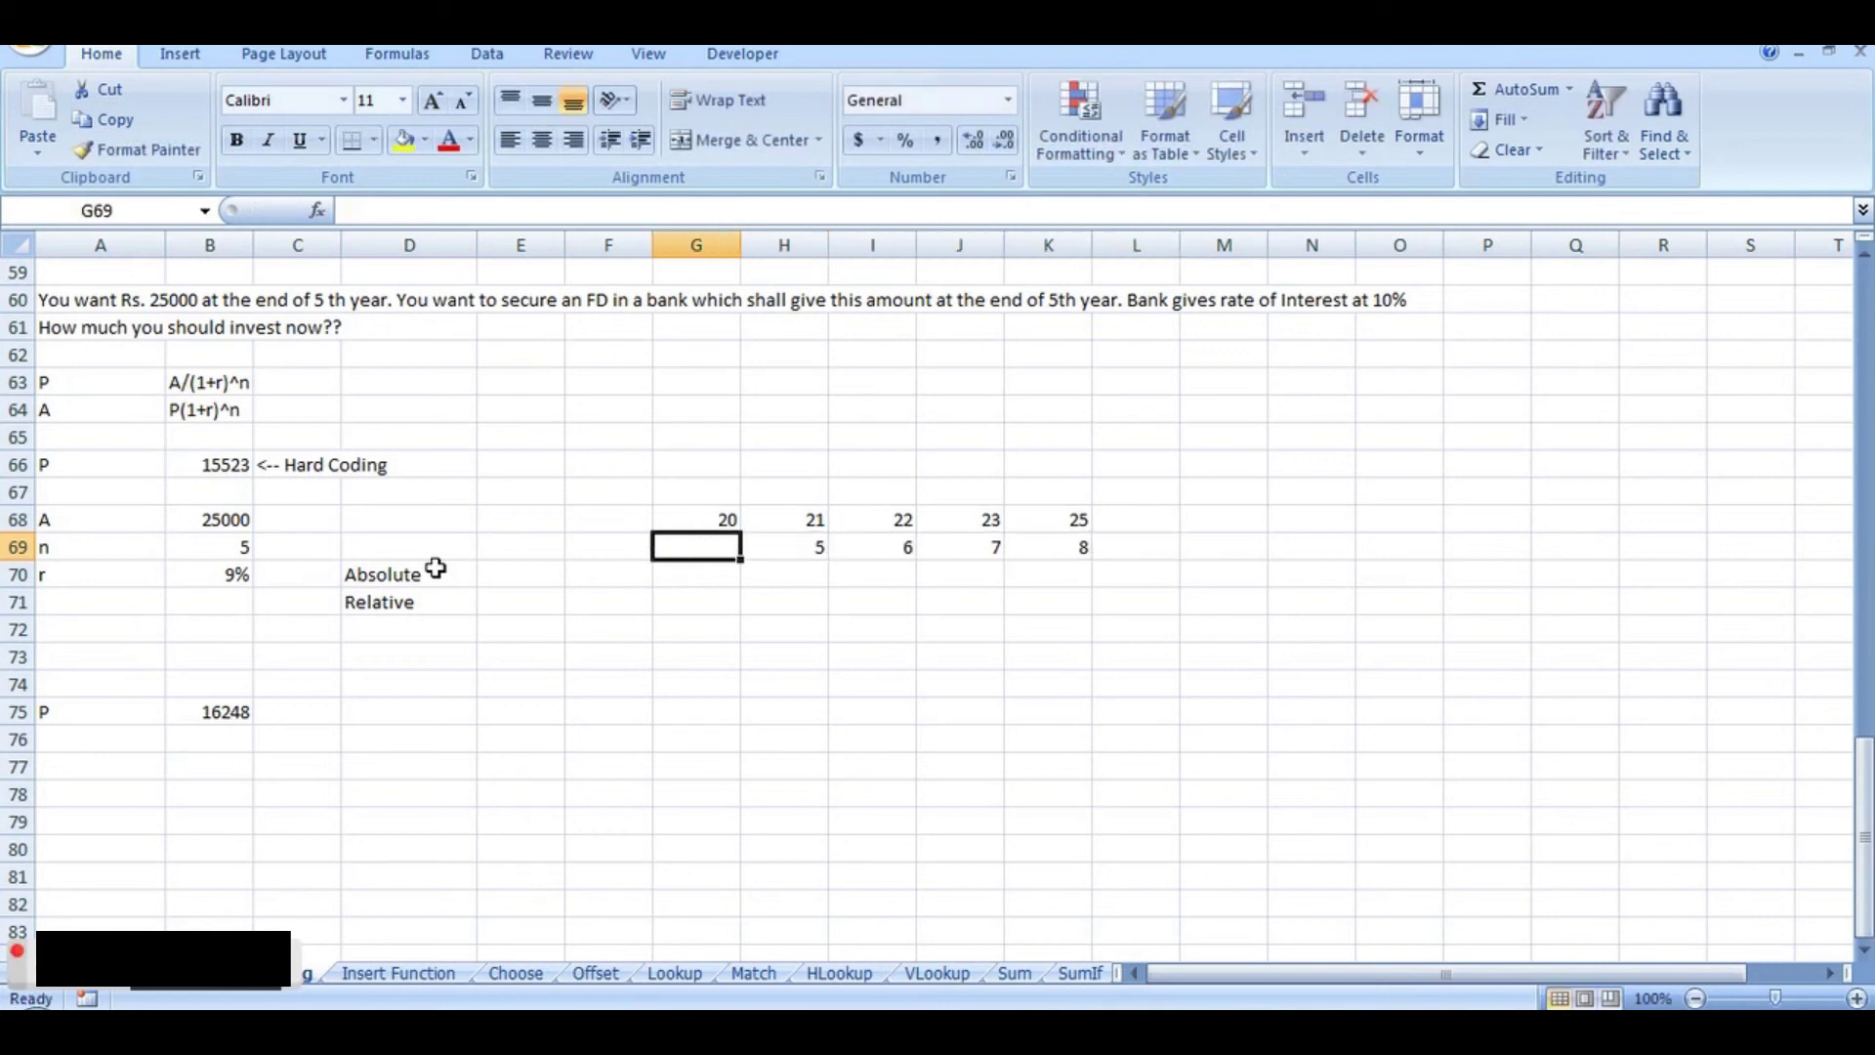
{"action": "type", "text": "9"}
Step: Add up G68:G69 in G71 with the SUM function, accepting the proposed correction =SUM((G68:G69))
{"action": "key", "text": "Down"}
{"action": "key", "text": "Down"}
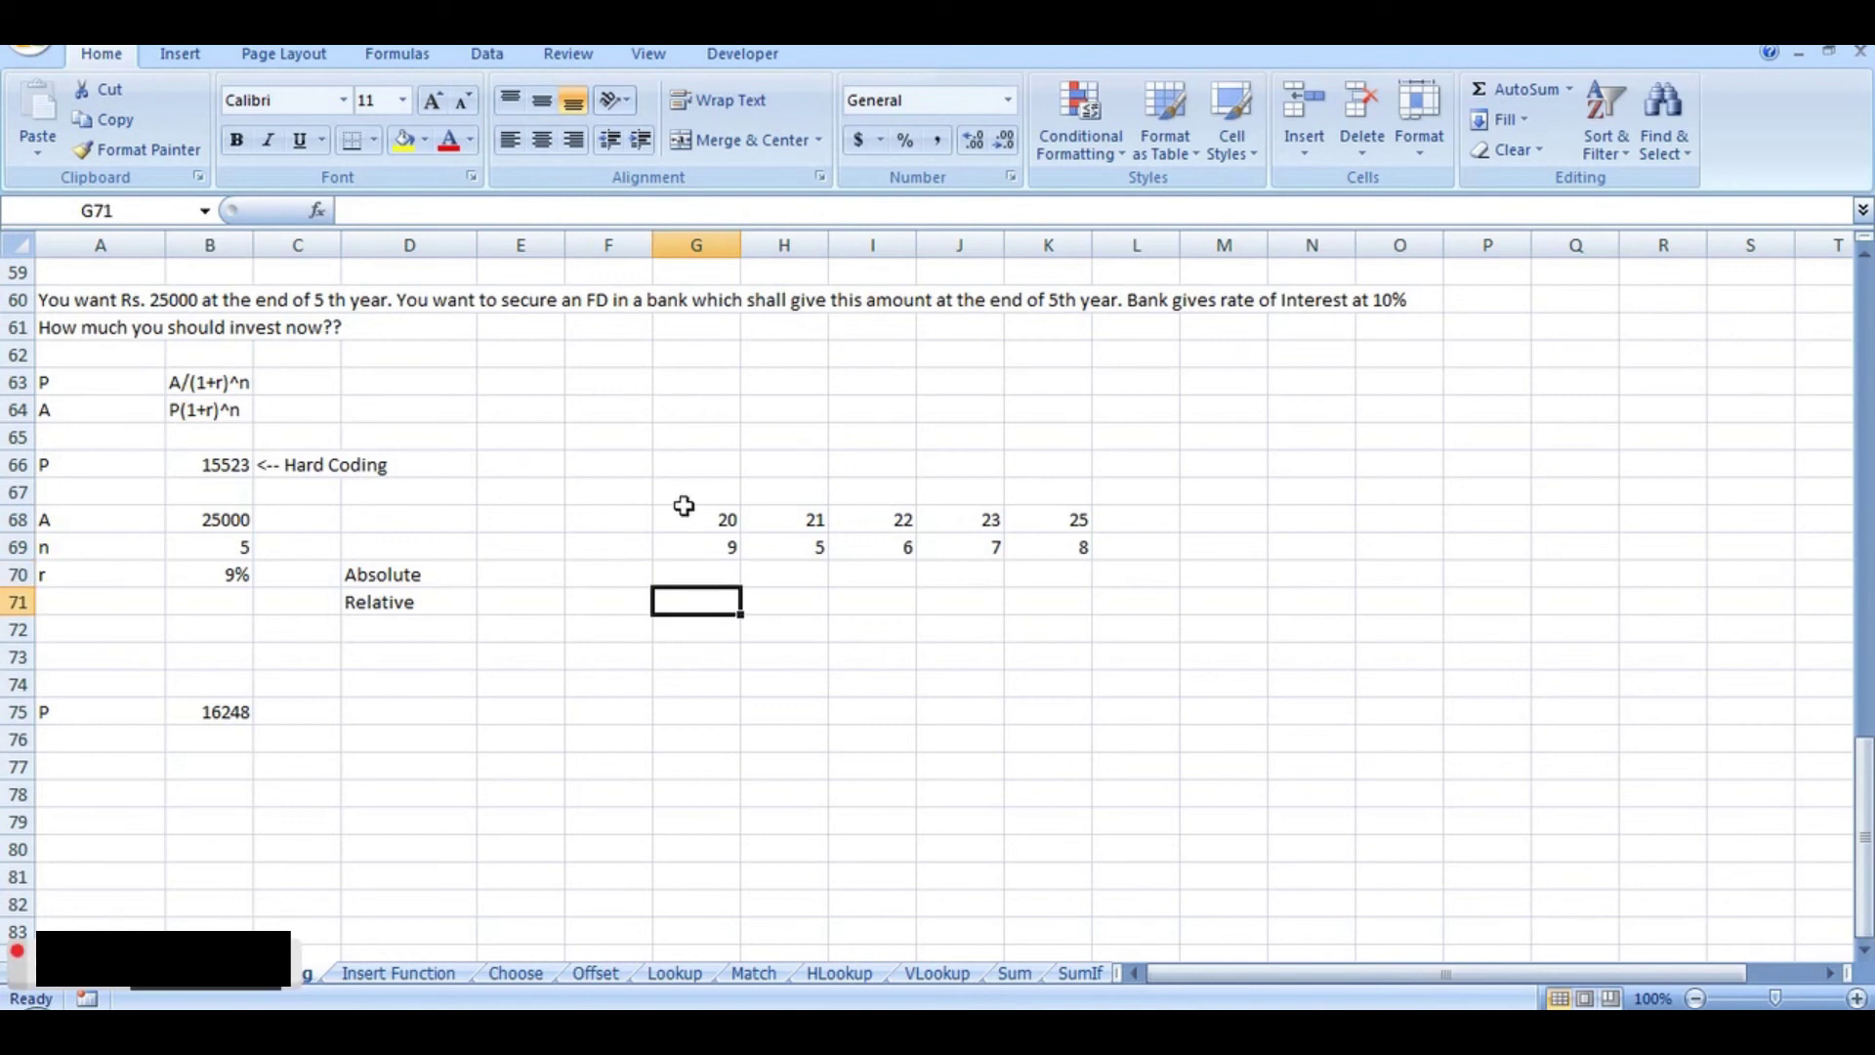
{"action": "type", "text": "=Sum"}
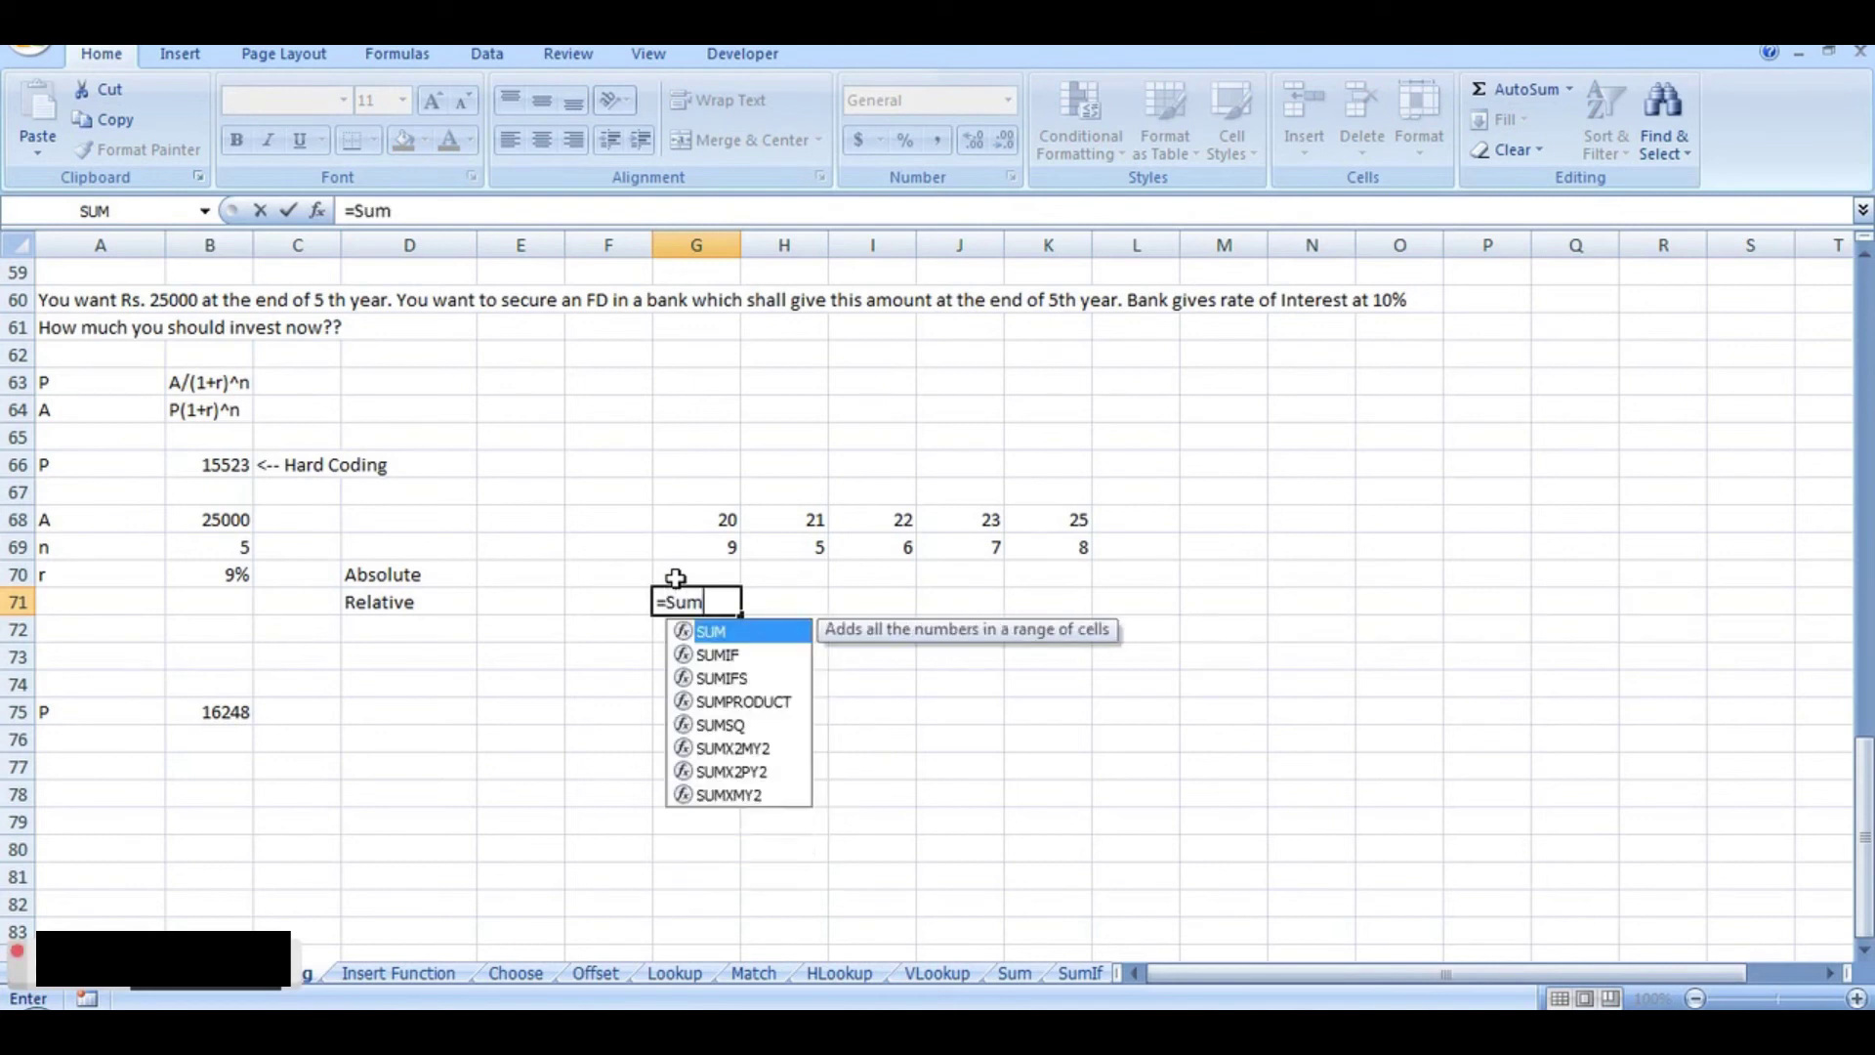
{"action": "double_click", "coordinate": [718, 633]}
{"action": "type", "text": "(("}
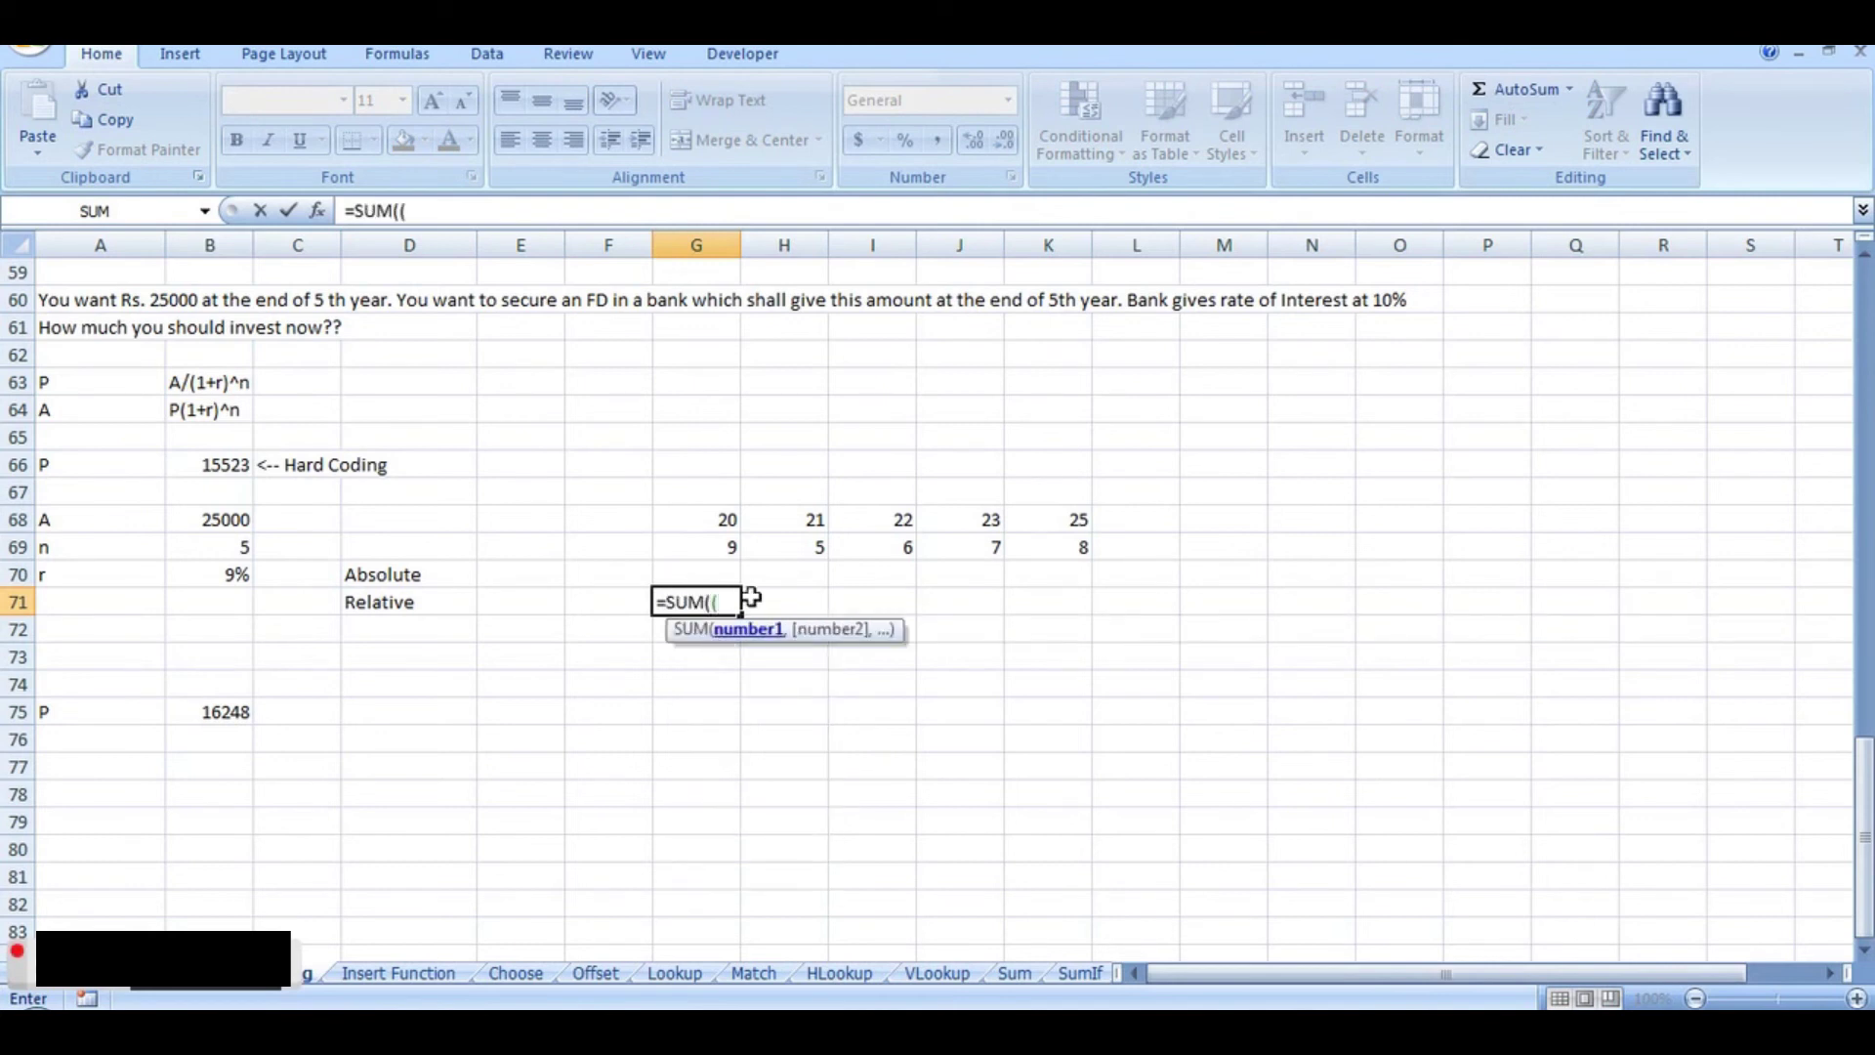
{"action": "left_click_drag", "start_coordinate": [724, 522], "coordinate": [726, 544]}
{"action": "type", "text": ")"}
{"action": "key", "text": "Return"}
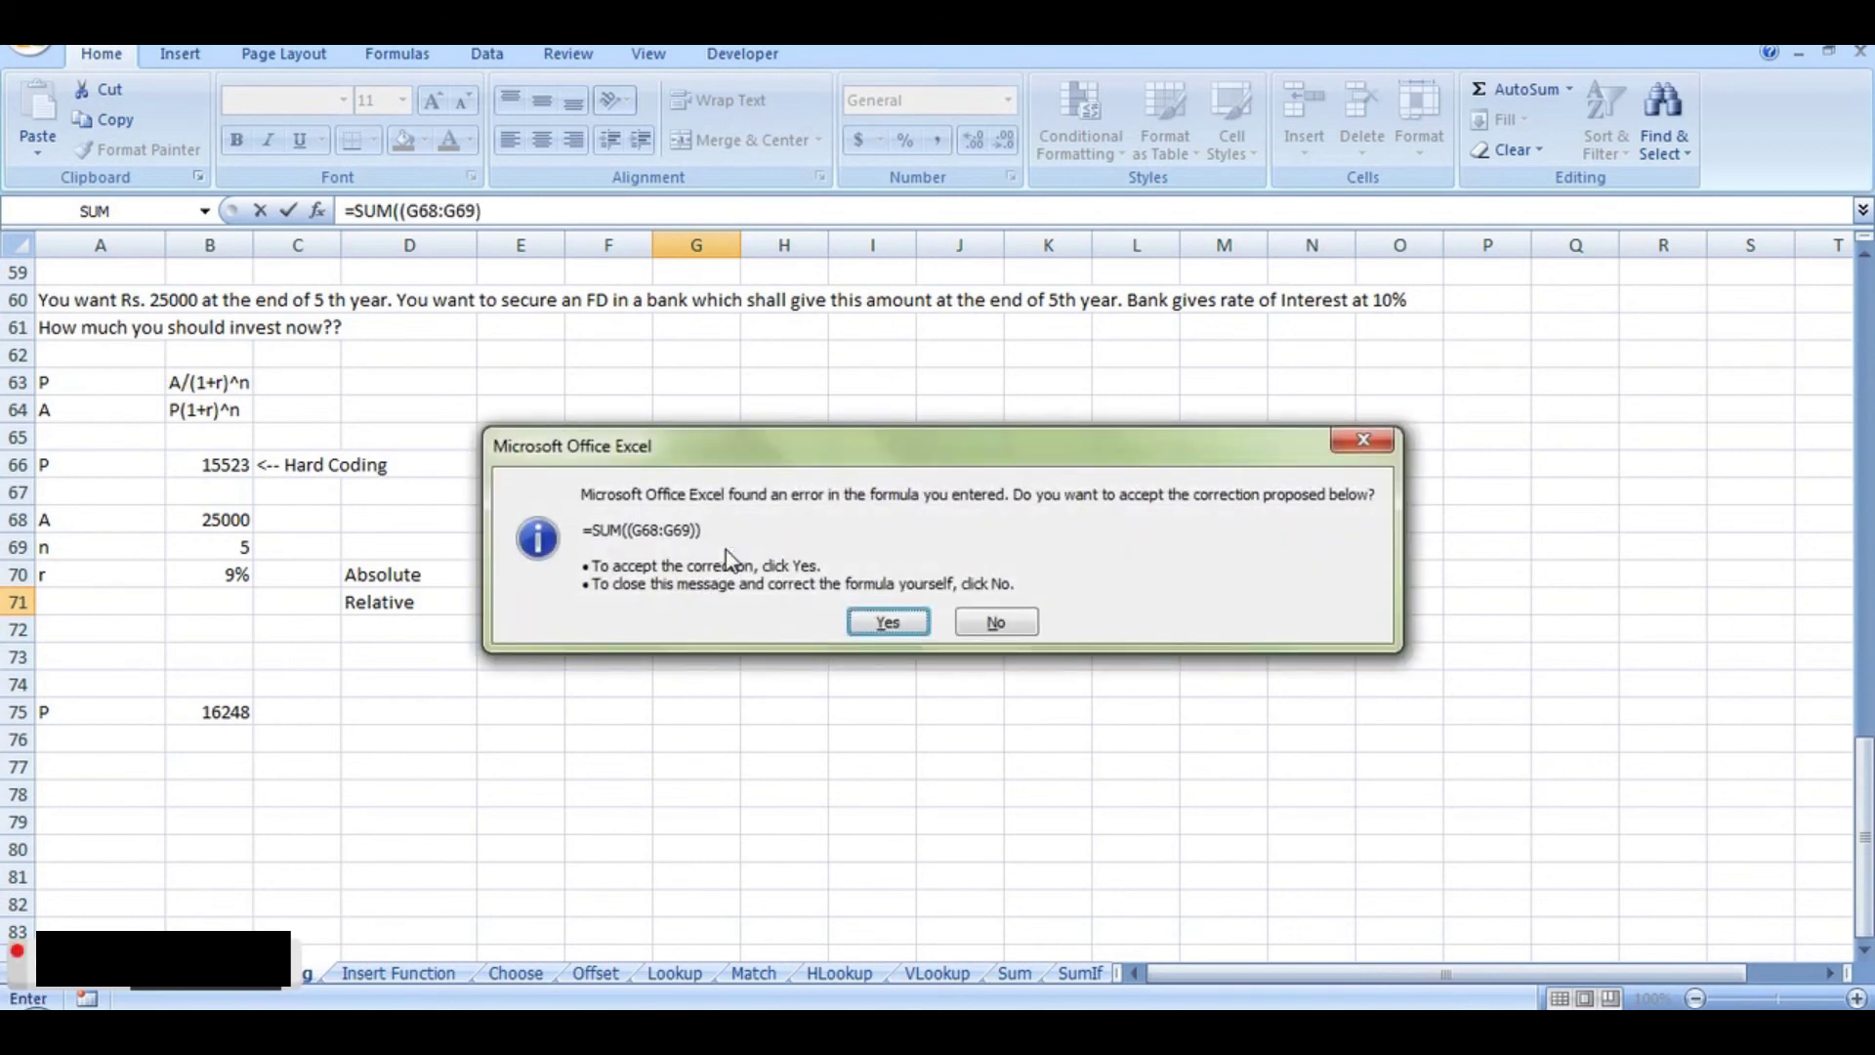
{"action": "left_click", "coordinate": [884, 623]}
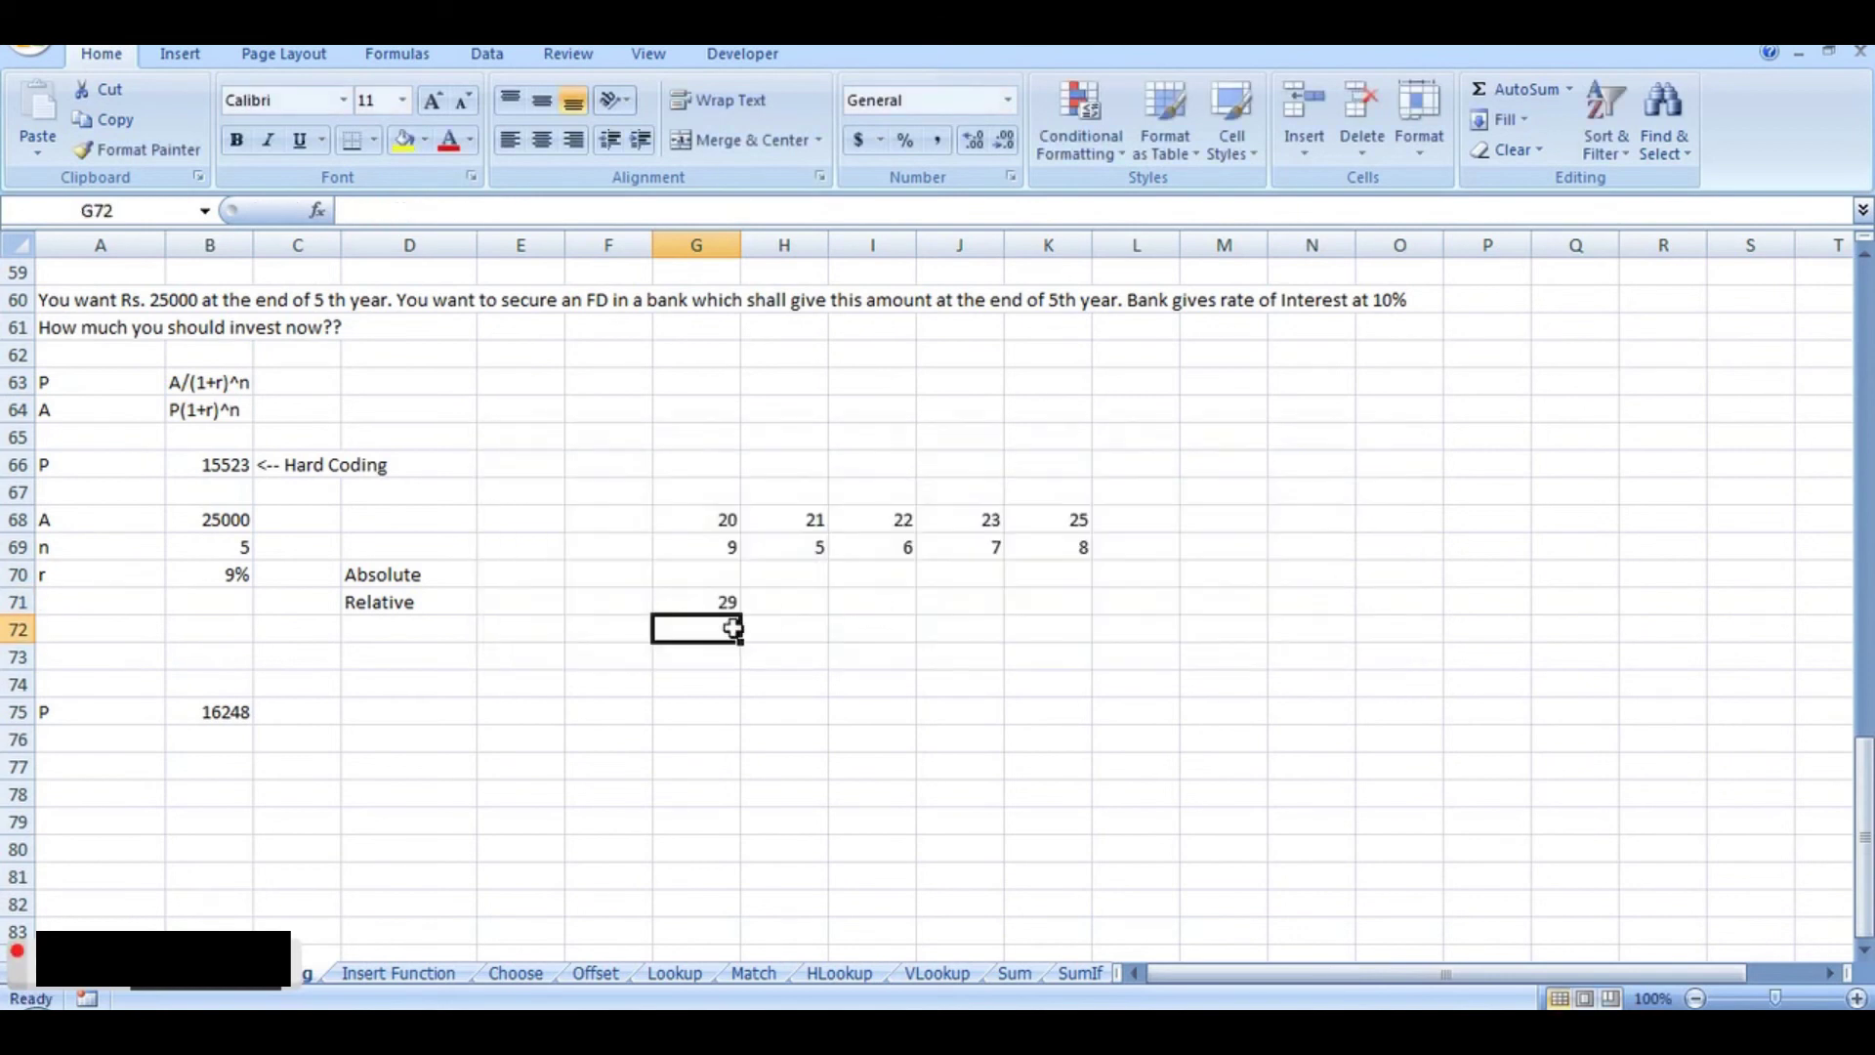
Step: Copy the G71 sum formula across to K71 and check the cell references in the copied formulas
{"action": "left_click", "coordinate": [718, 601]}
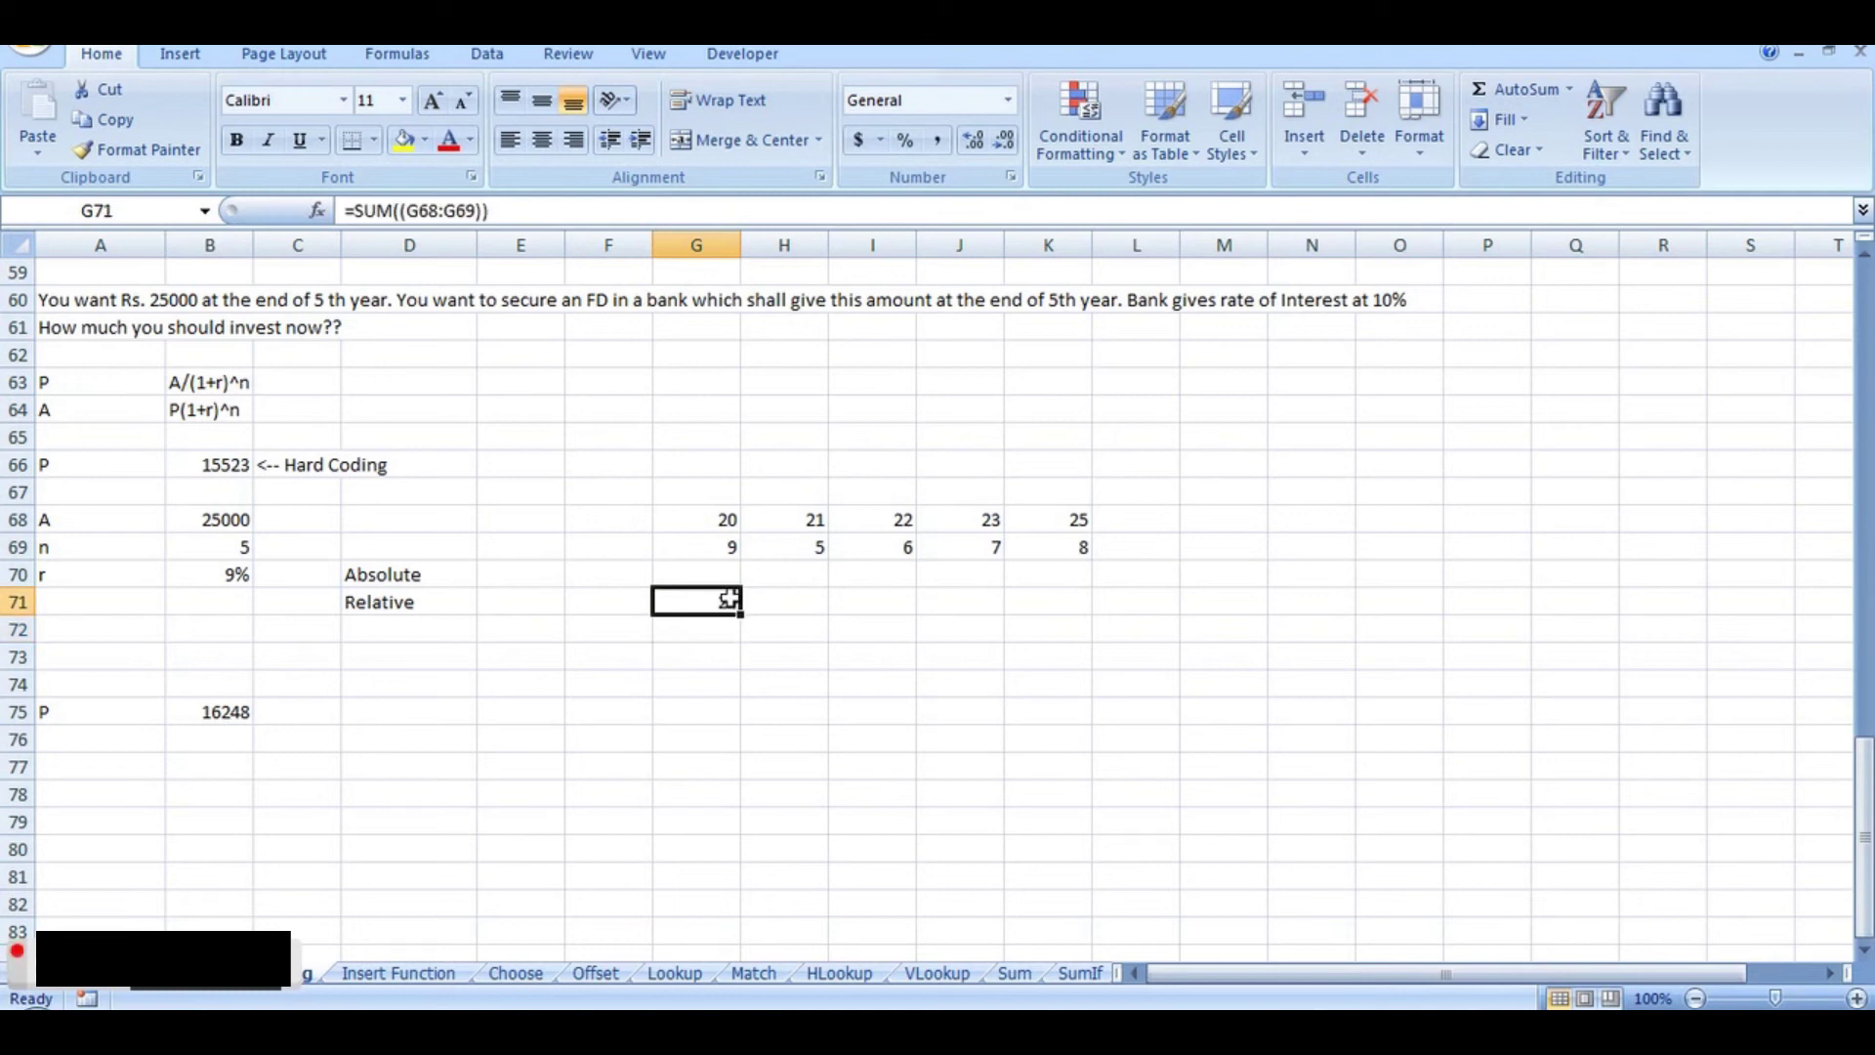
{"action": "left_click", "coordinate": [724, 520]}
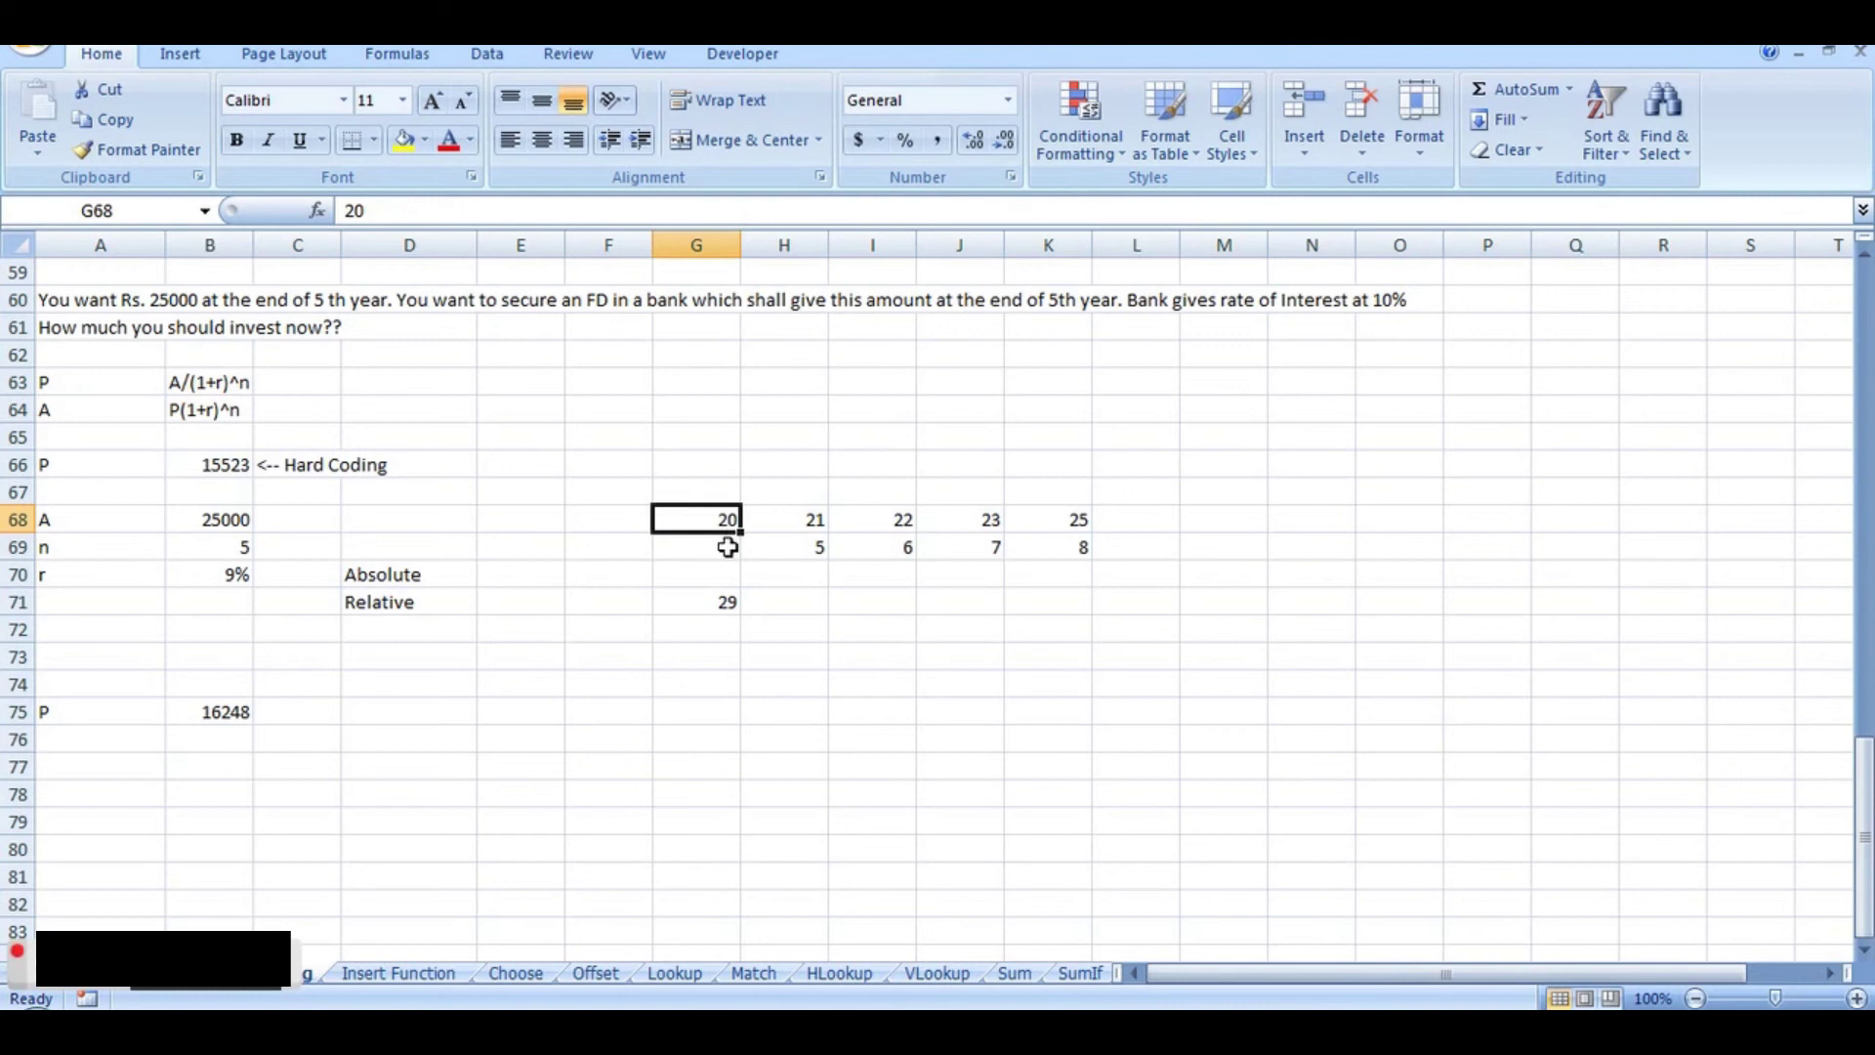
{"action": "left_click", "coordinate": [727, 547]}
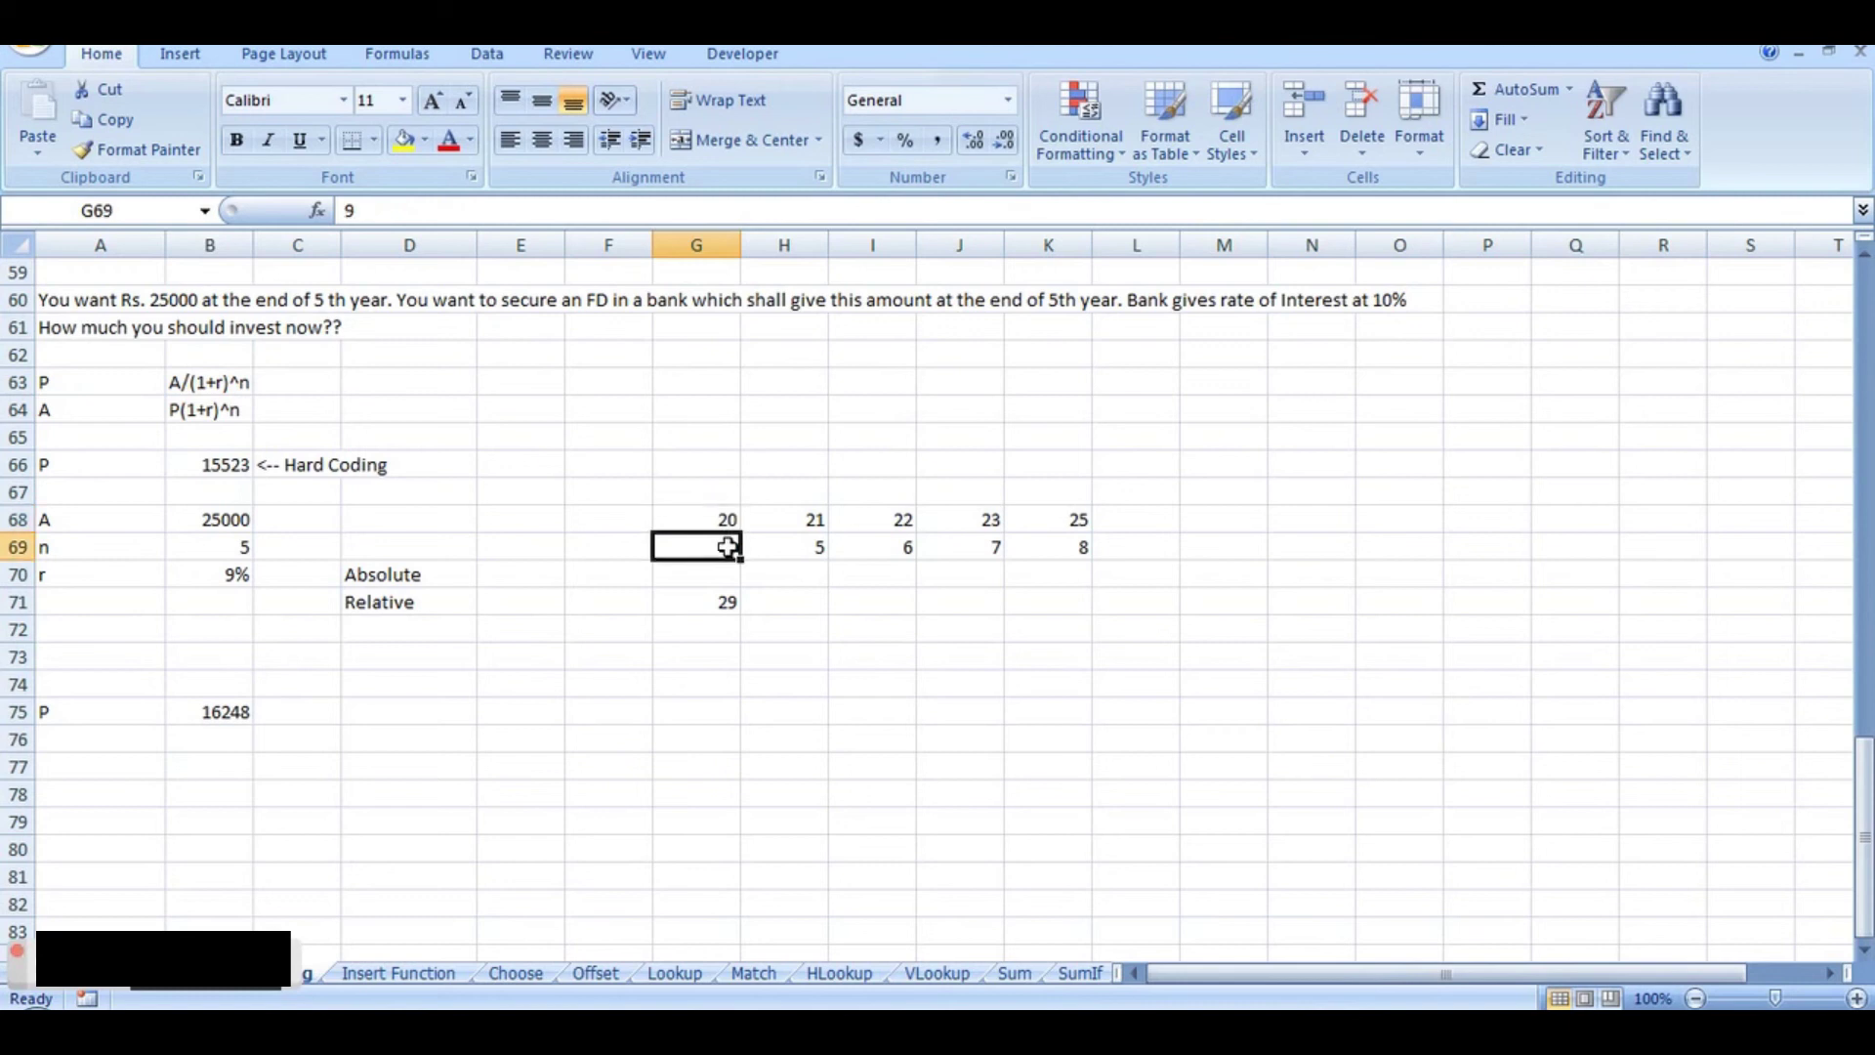
{"action": "left_click", "coordinate": [718, 600]}
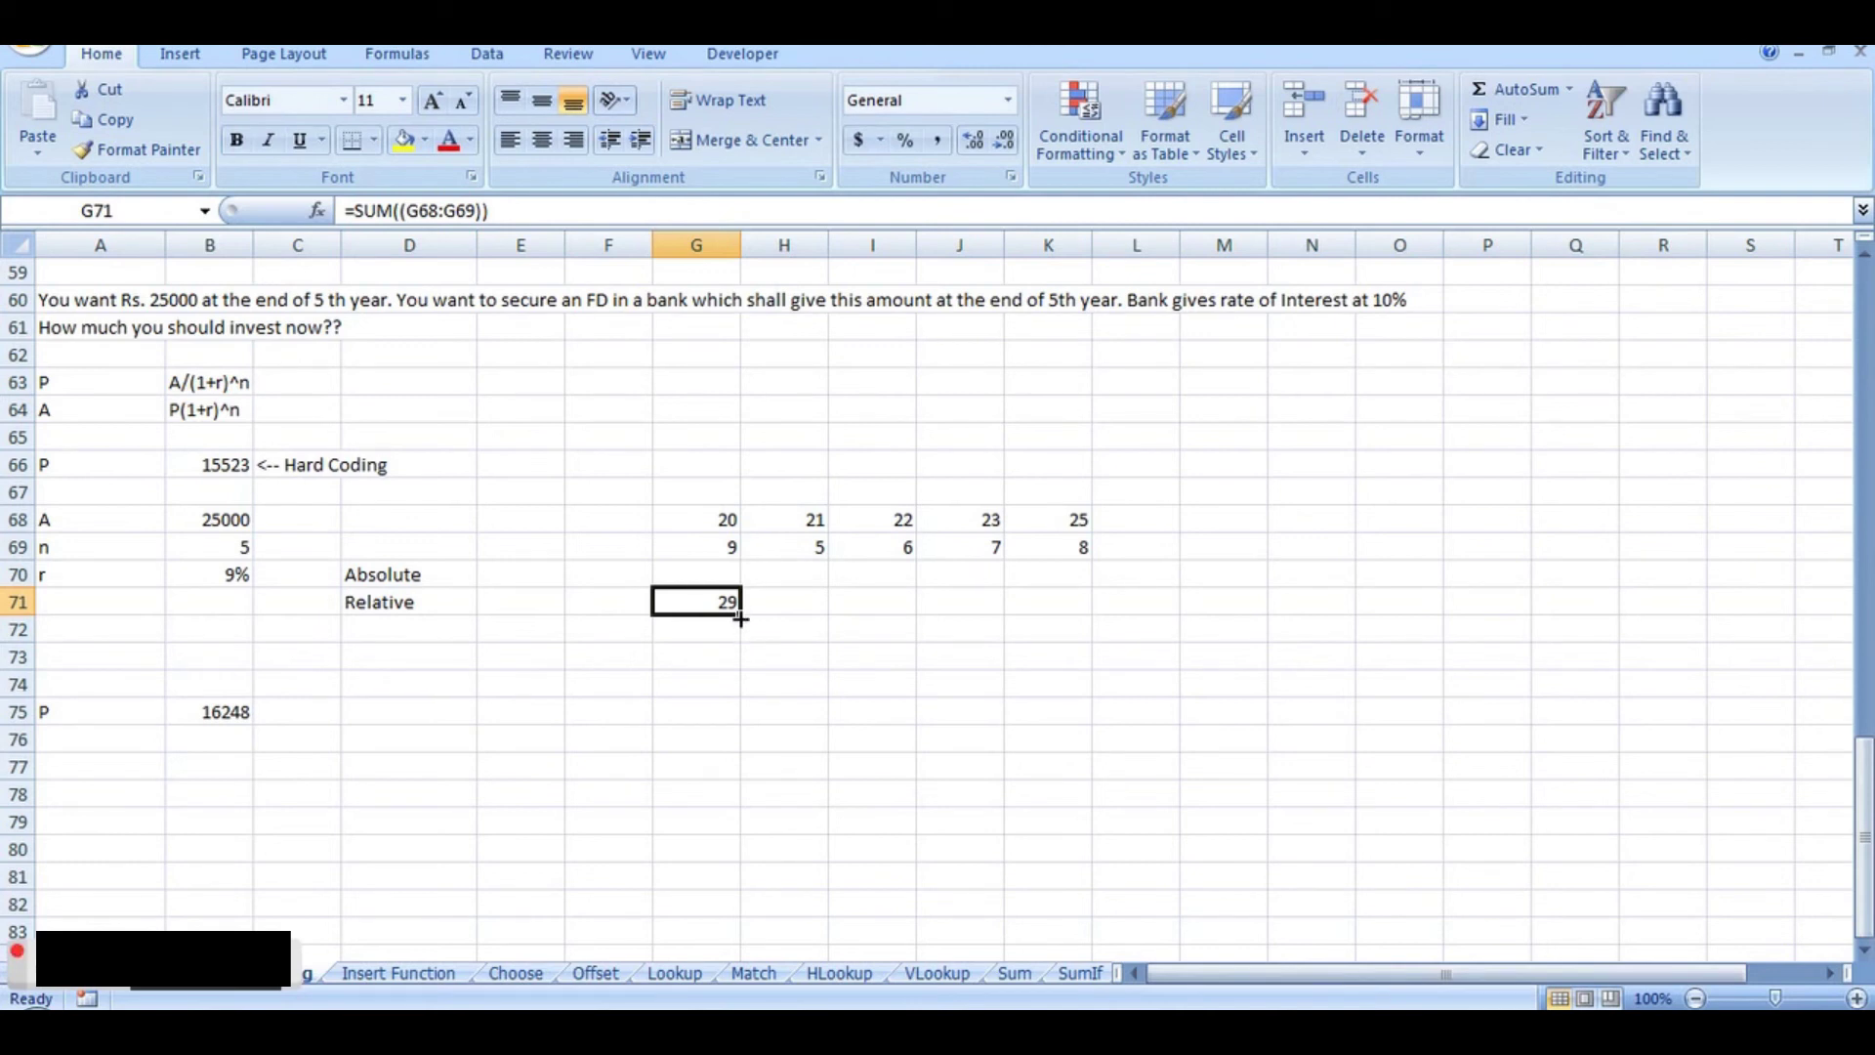
{"action": "left_click_drag", "start_coordinate": [744, 616], "coordinate": [1083, 610]}
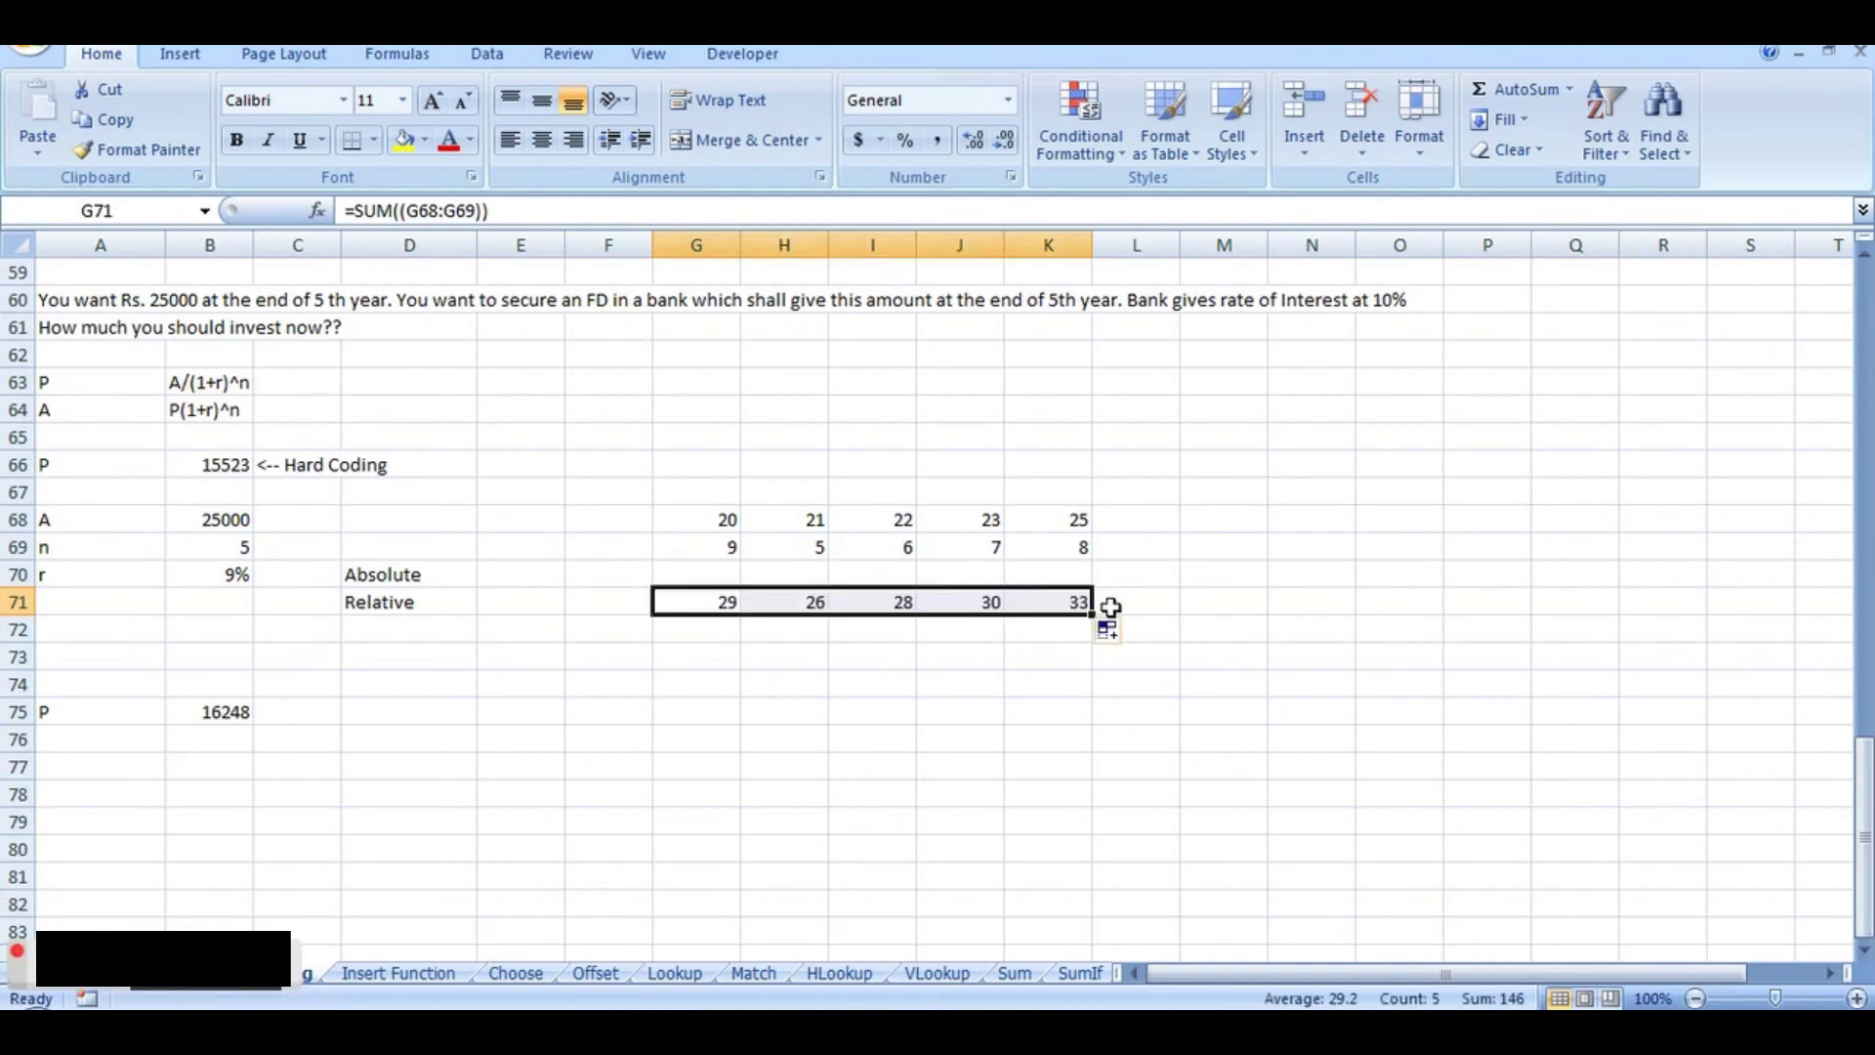
{"action": "left_click", "coordinate": [916, 689]}
{"action": "left_click", "coordinate": [811, 601]}
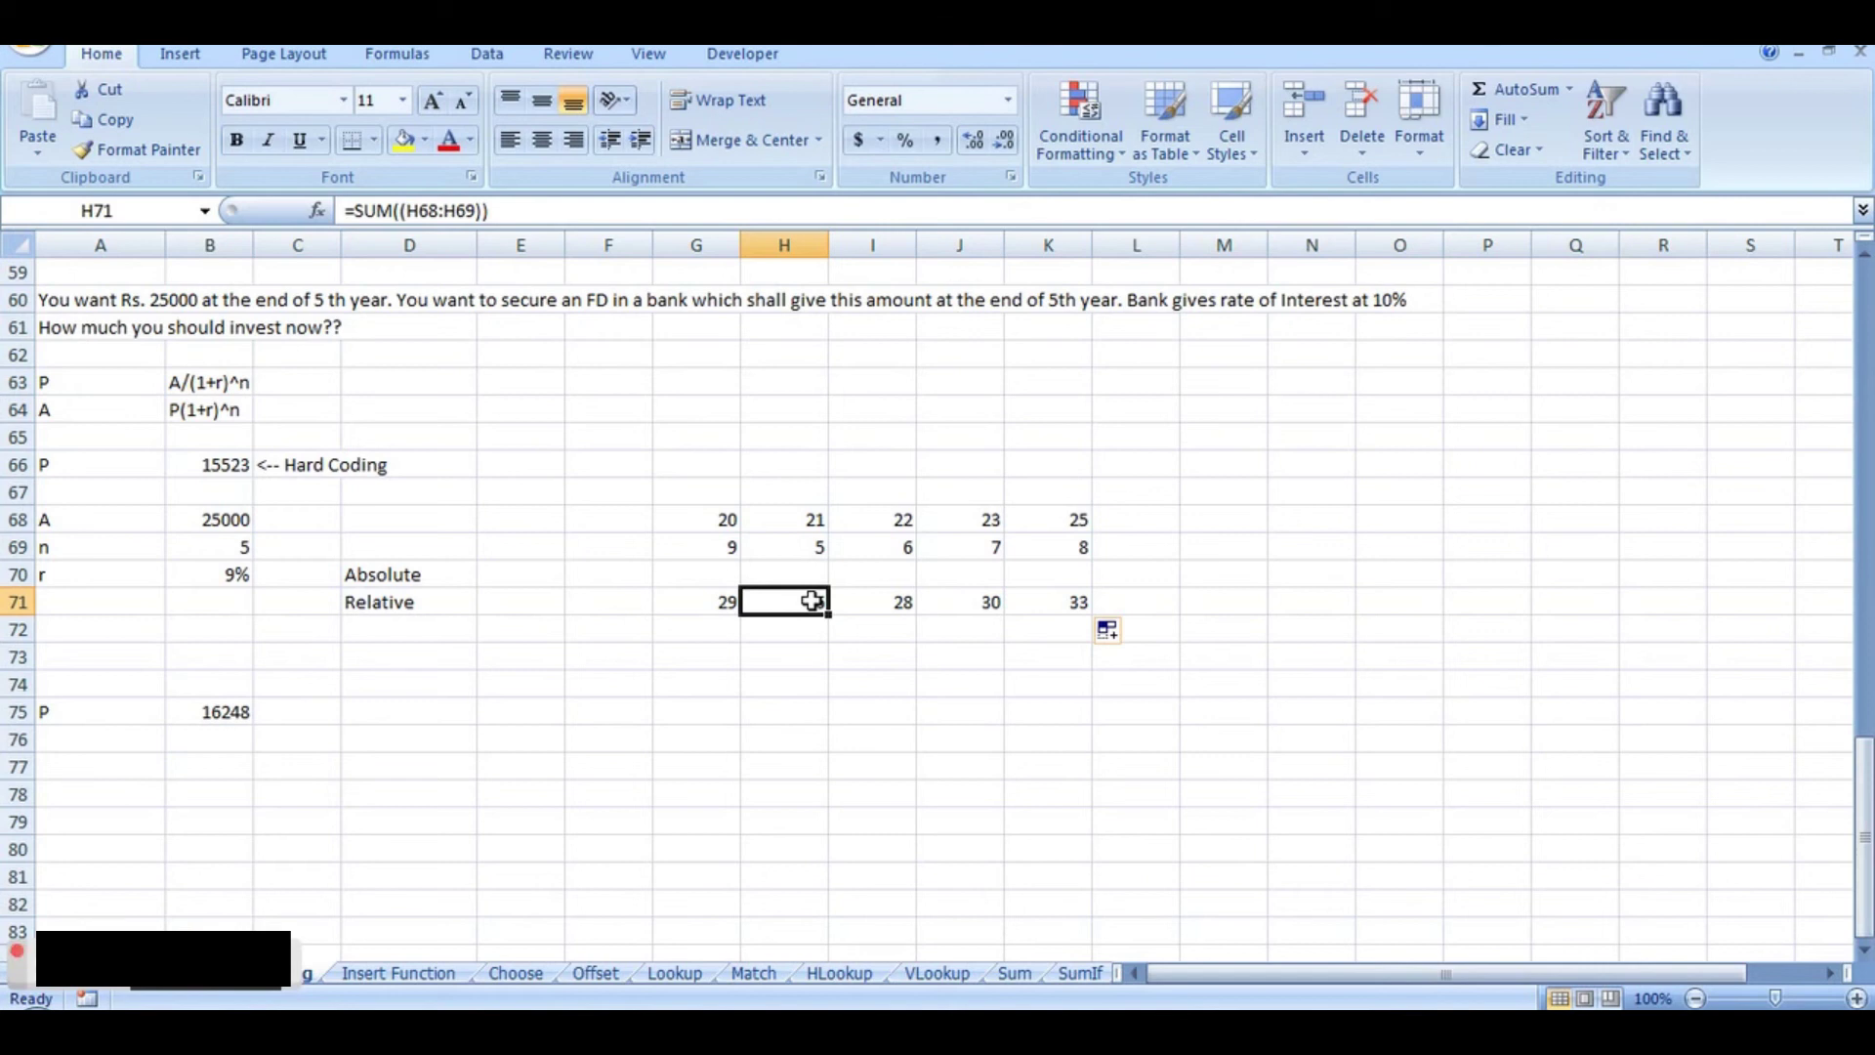
{"action": "left_click", "coordinate": [863, 601]}
{"action": "left_click", "coordinate": [962, 601]}
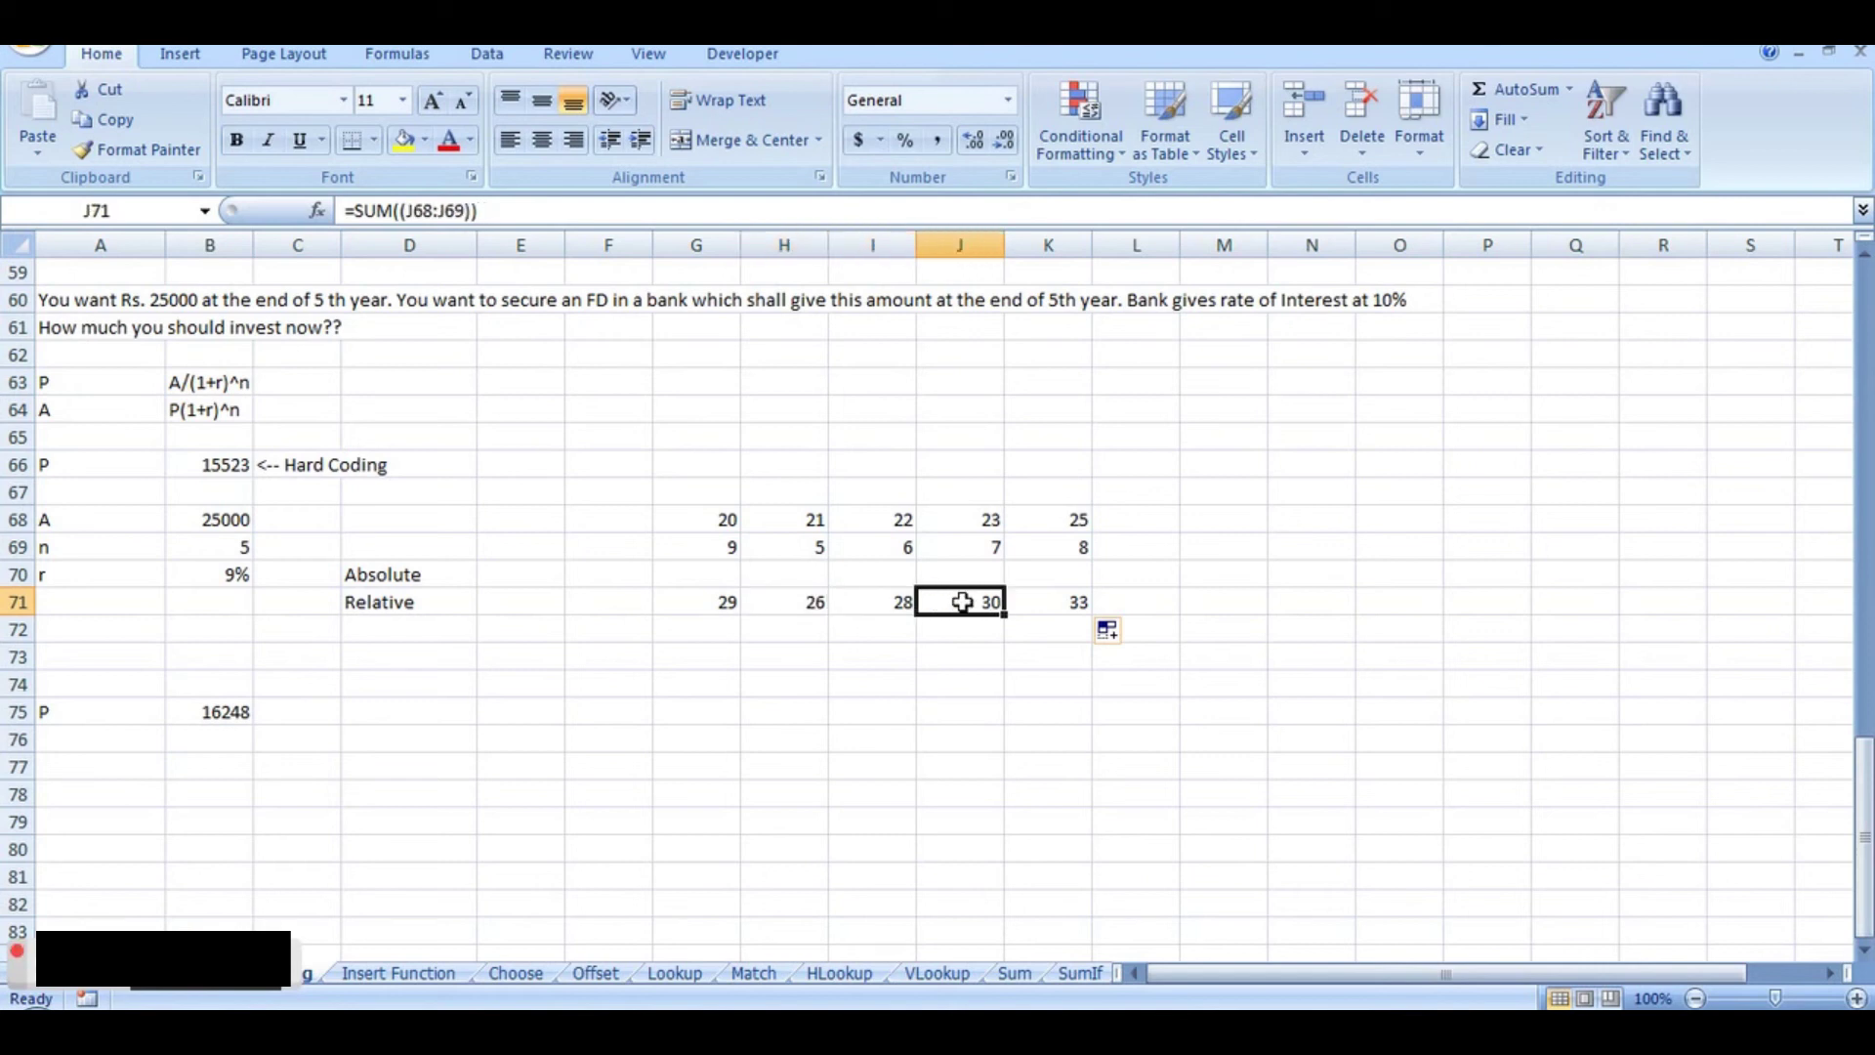
{"action": "left_click", "coordinate": [1074, 597]}
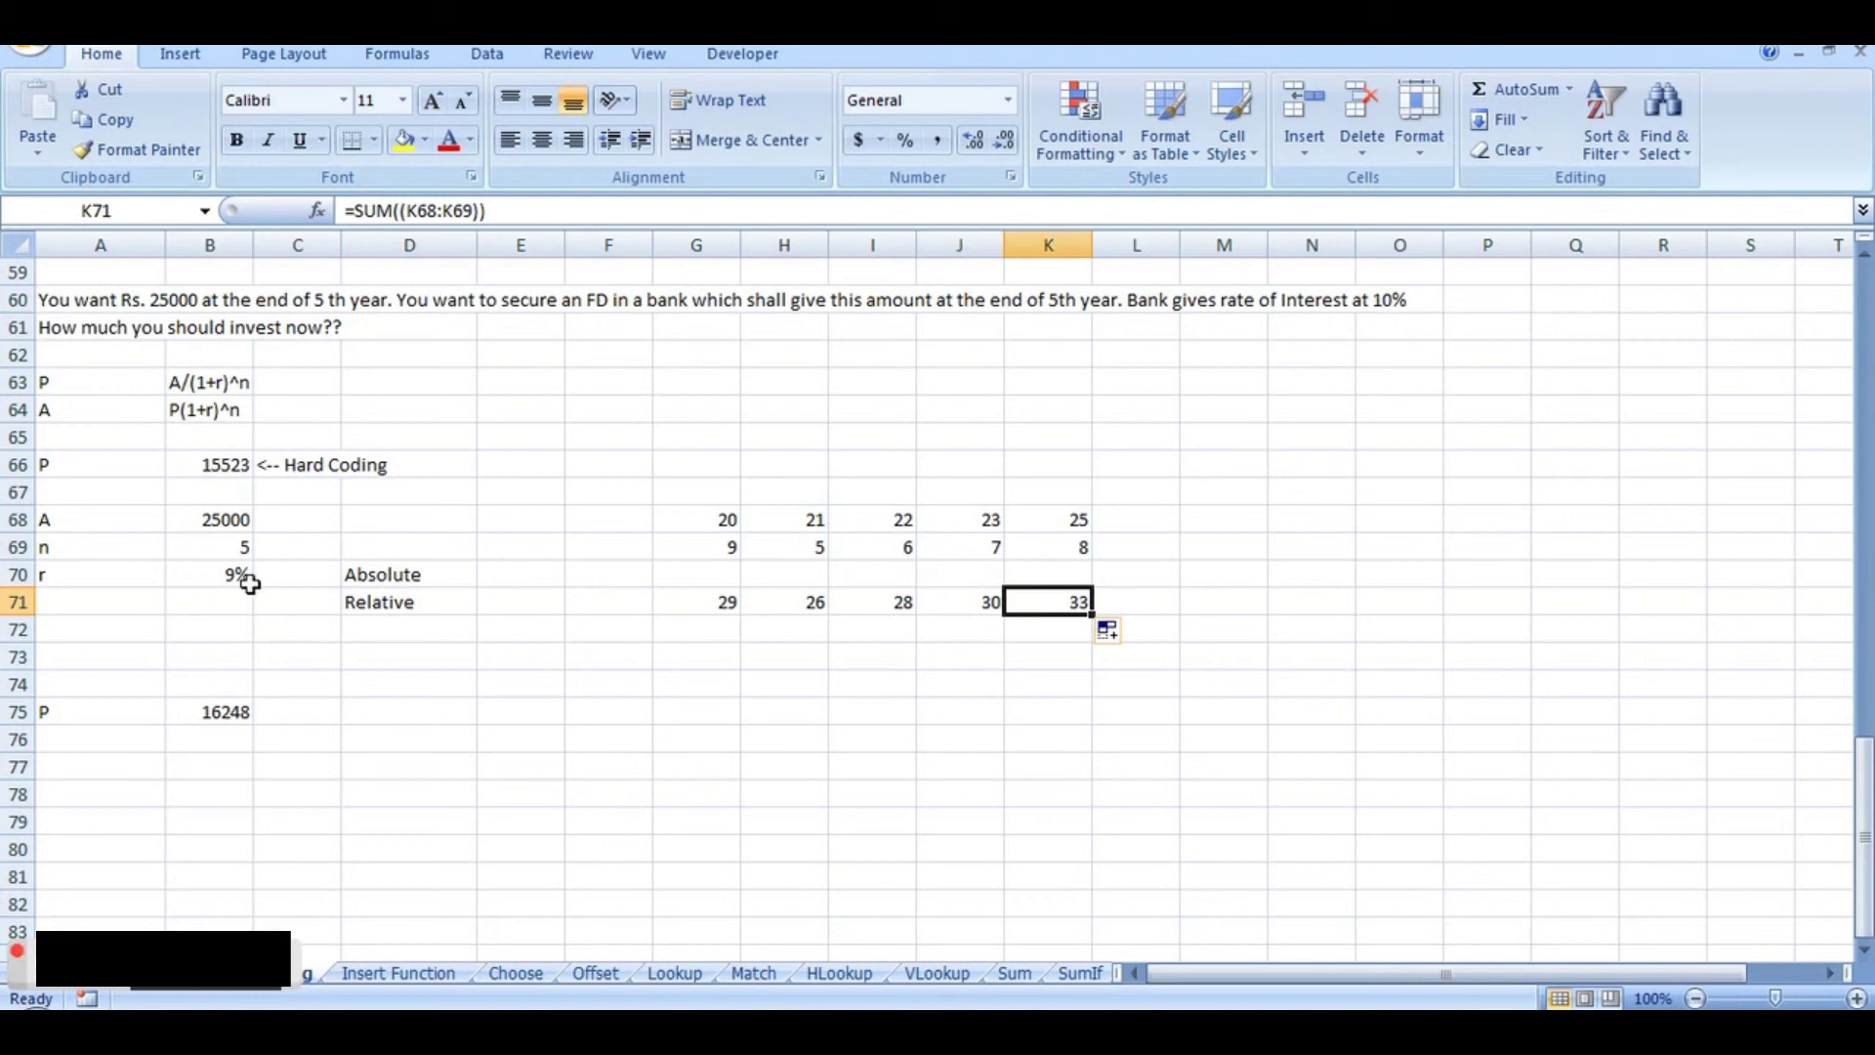
Step: Enter the additional interest rates 10%, 11% and 12% in B71:B73 below the existing rate
{"action": "left_click", "coordinate": [227, 603]}
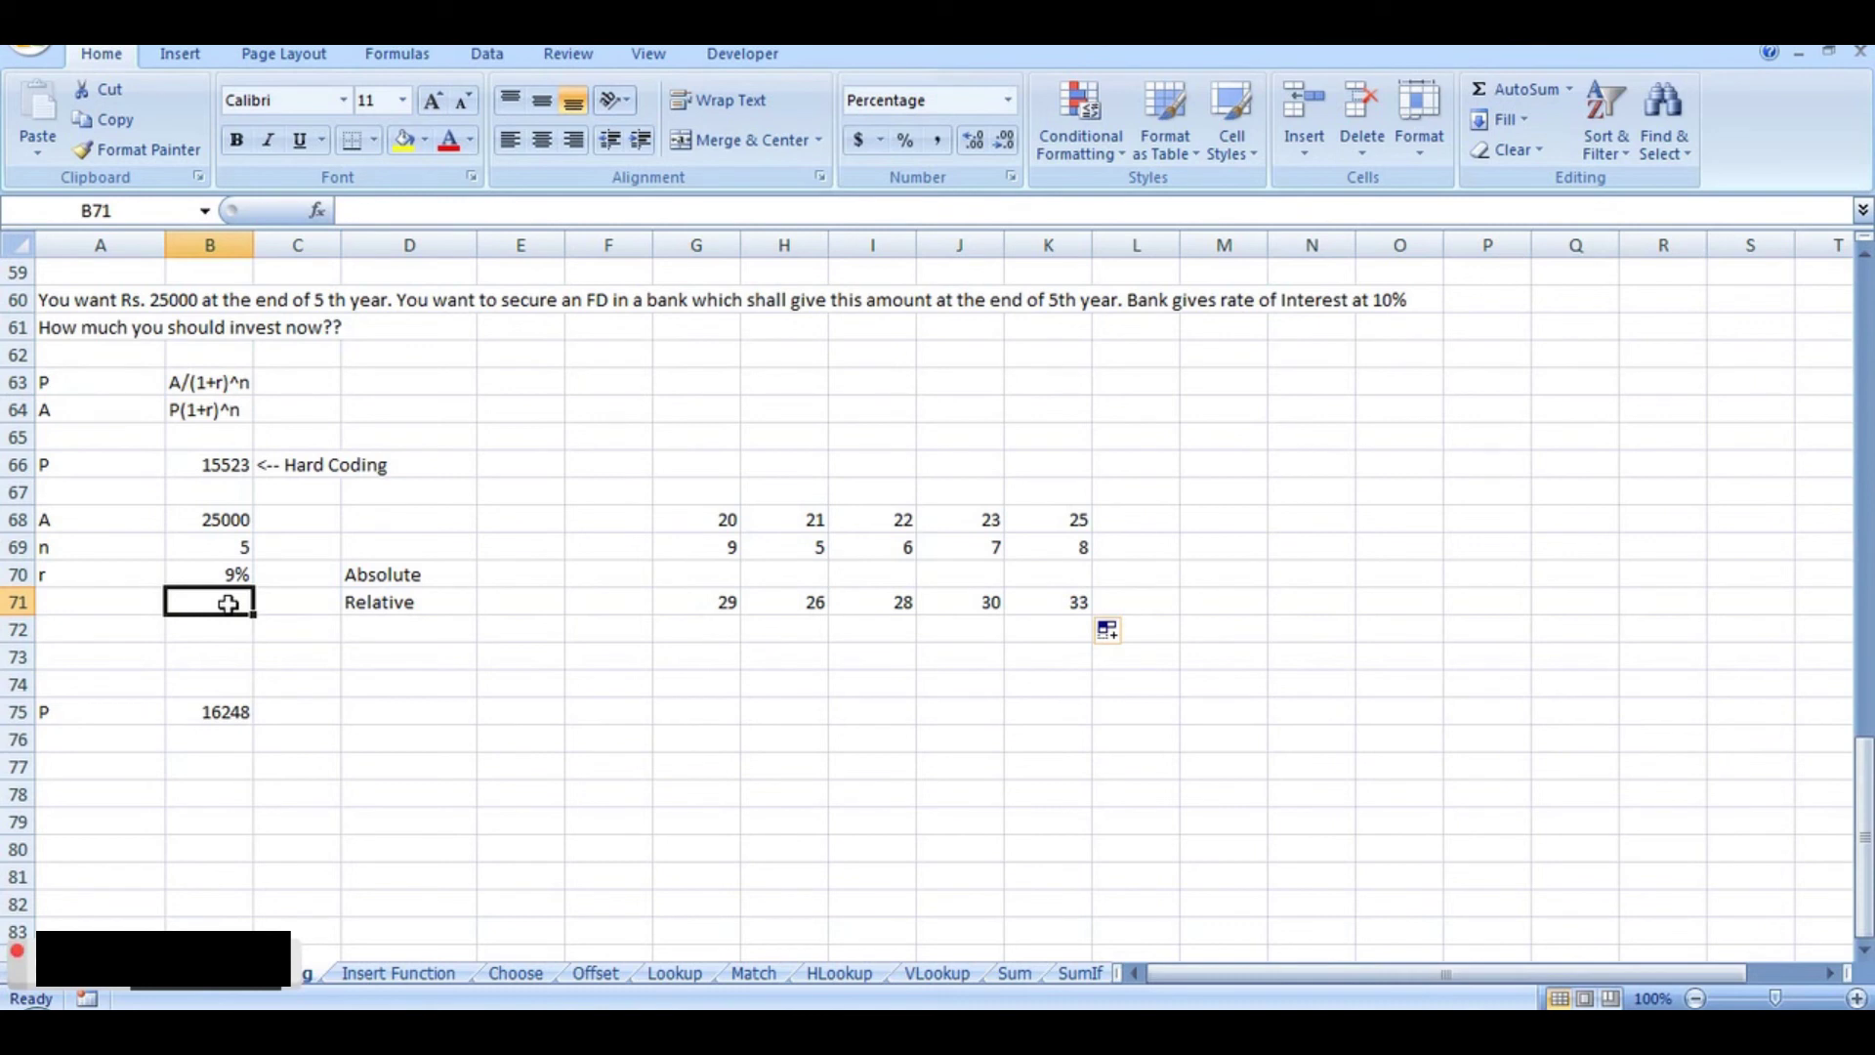
{"action": "type", "text": "10"}
{"action": "key", "text": "Return"}
{"action": "type", "text": "11"}
{"action": "key", "text": "Return"}
{"action": "type", "text": "12"}
{"action": "key", "text": "Return"}
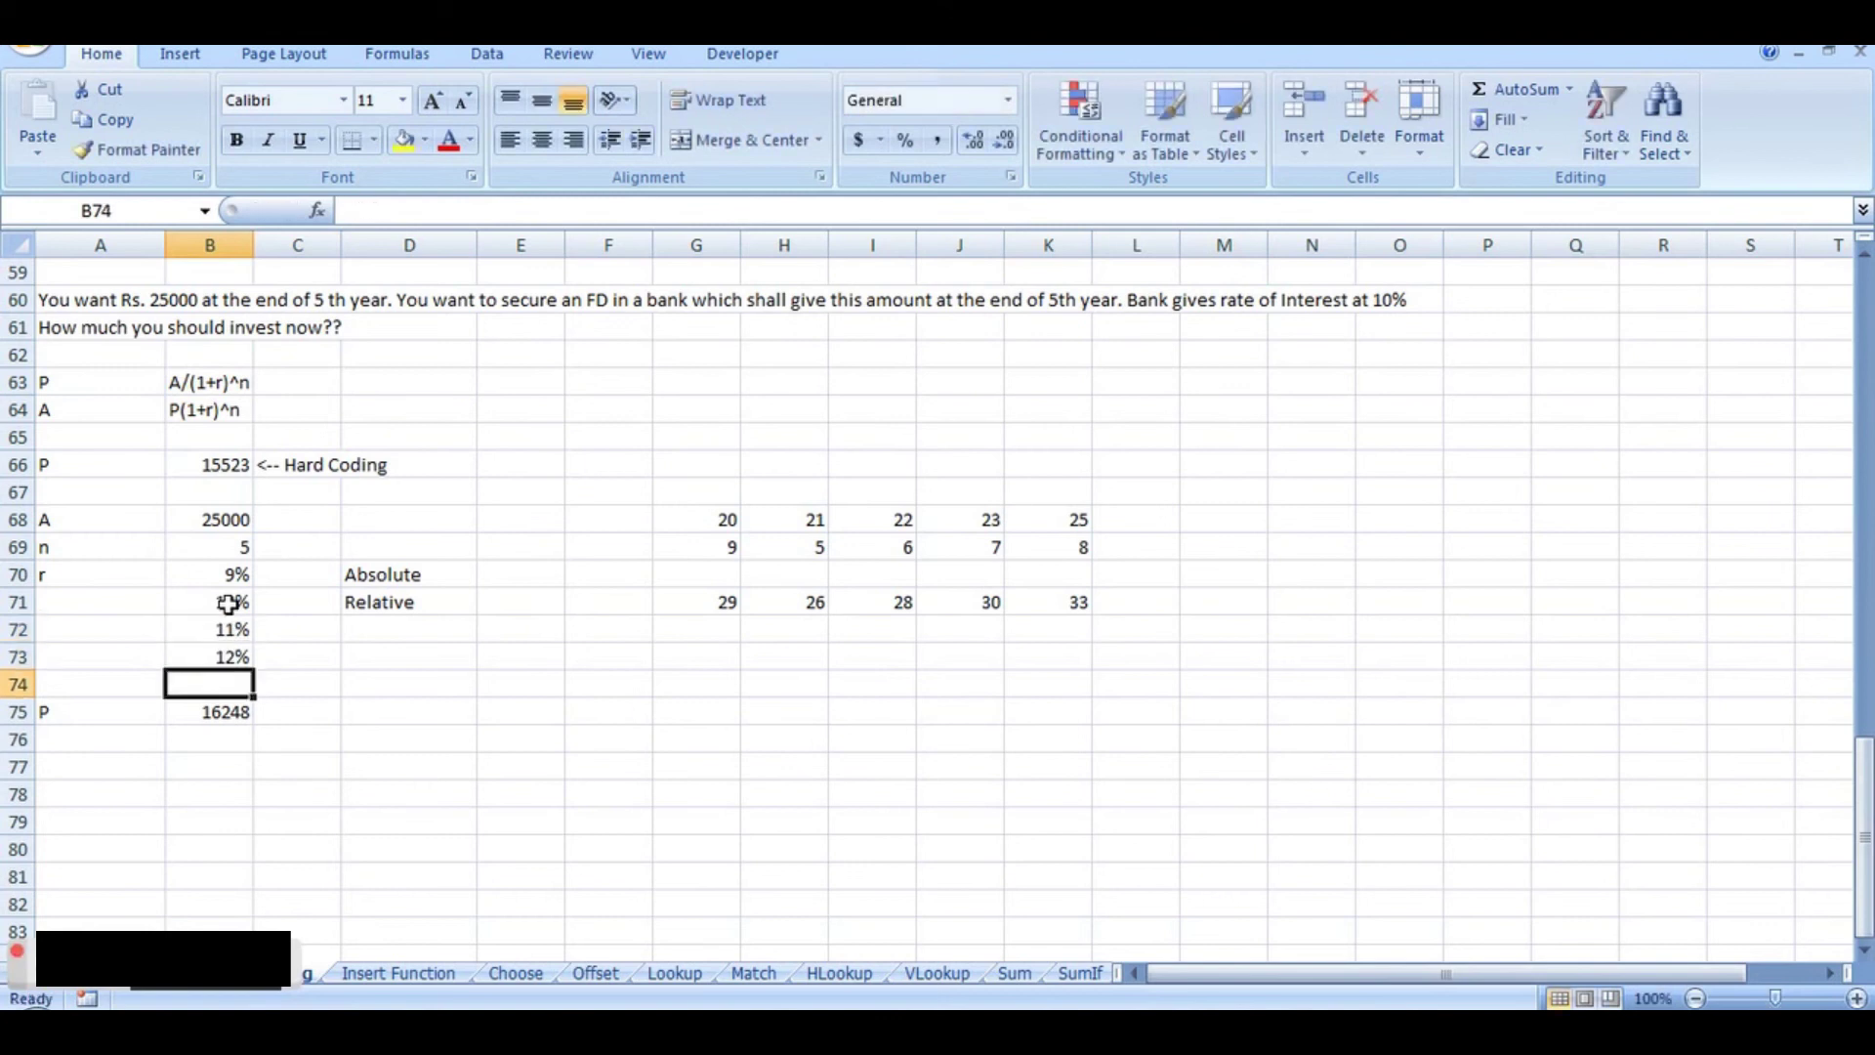
Step: Try to copy the principal formula from B75 down to B78 with its relative references
{"action": "key", "text": "Down"}
{"action": "key", "text": "Down"}
{"action": "key", "text": "Up"}
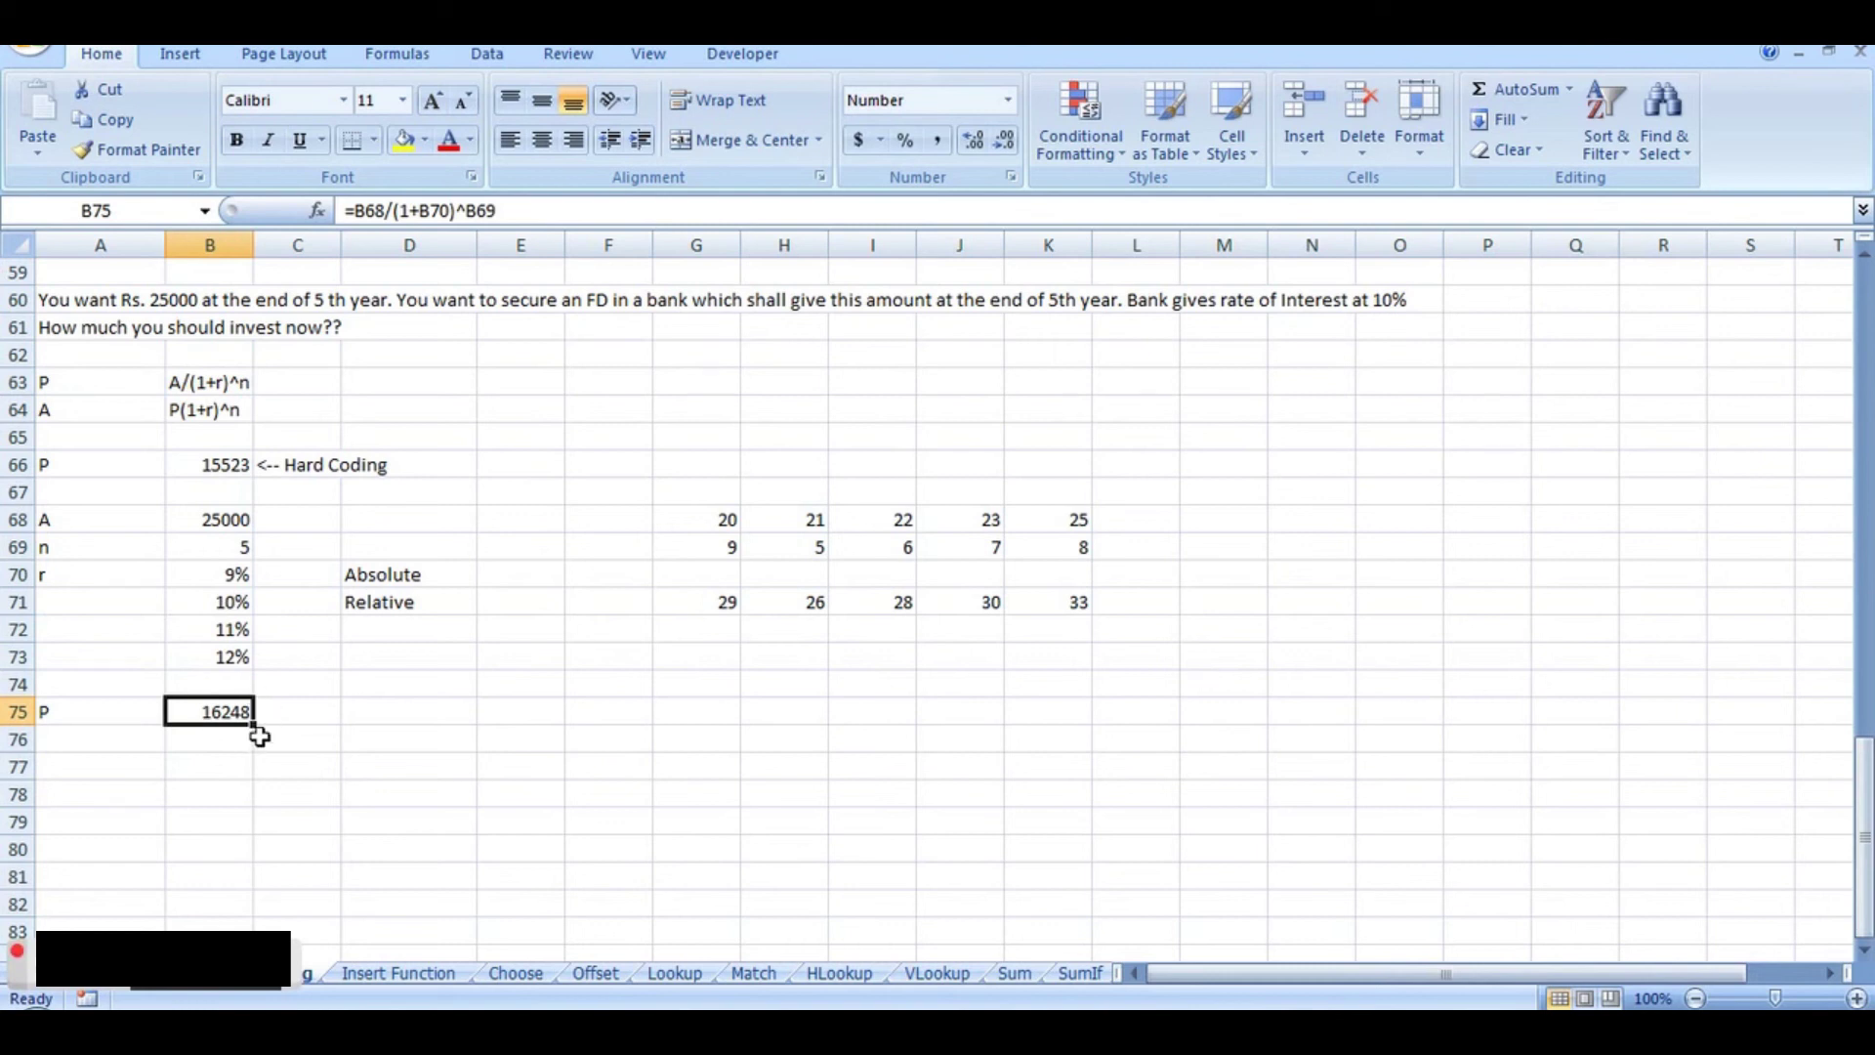
{"action": "left_click_drag", "start_coordinate": [256, 727], "coordinate": [254, 819]}
{"action": "left_click", "coordinate": [332, 757]}
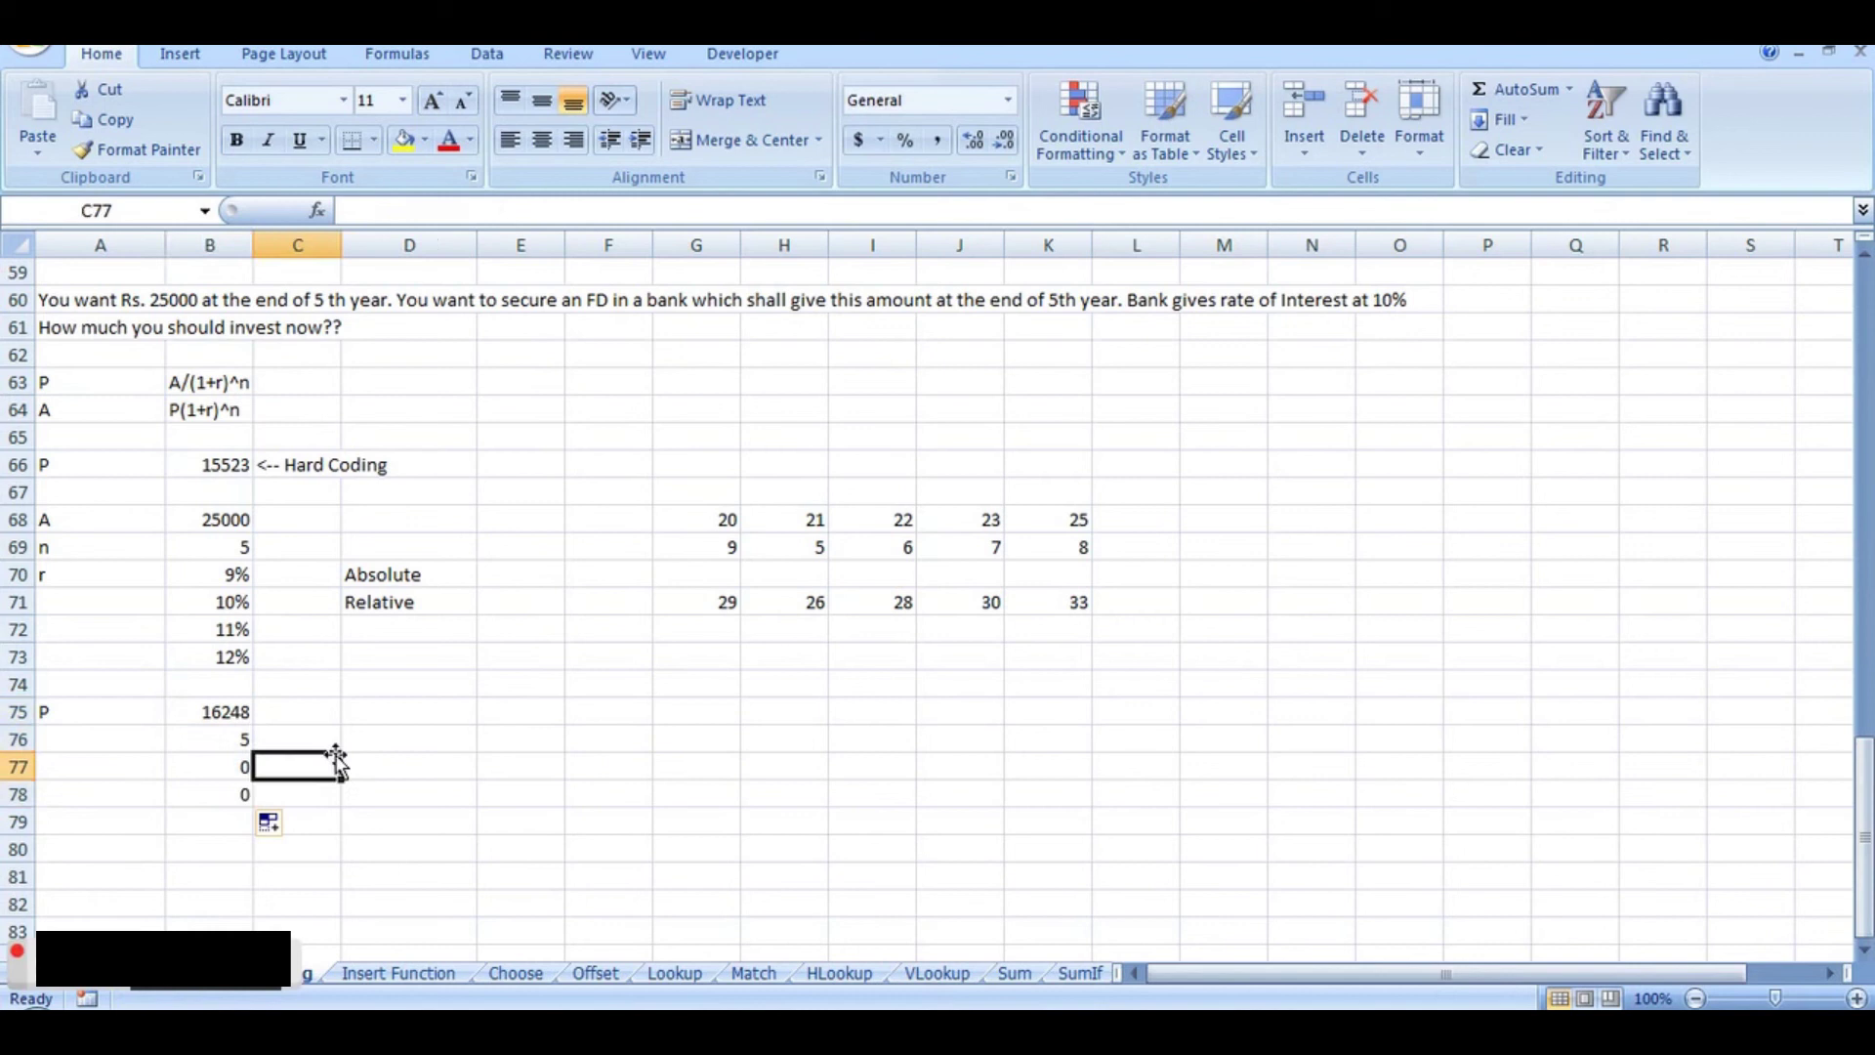
Step: Clear the copied principal formulas from B76:B78
{"action": "left_click", "coordinate": [244, 740]}
{"action": "key", "text": "Delete"}
{"action": "key", "text": "Down"}
{"action": "key", "text": "Delete"}
{"action": "key", "text": "Down"}
{"action": "key", "text": "Delete"}
{"action": "key", "text": "Up"}
{"action": "key", "text": "Up"}
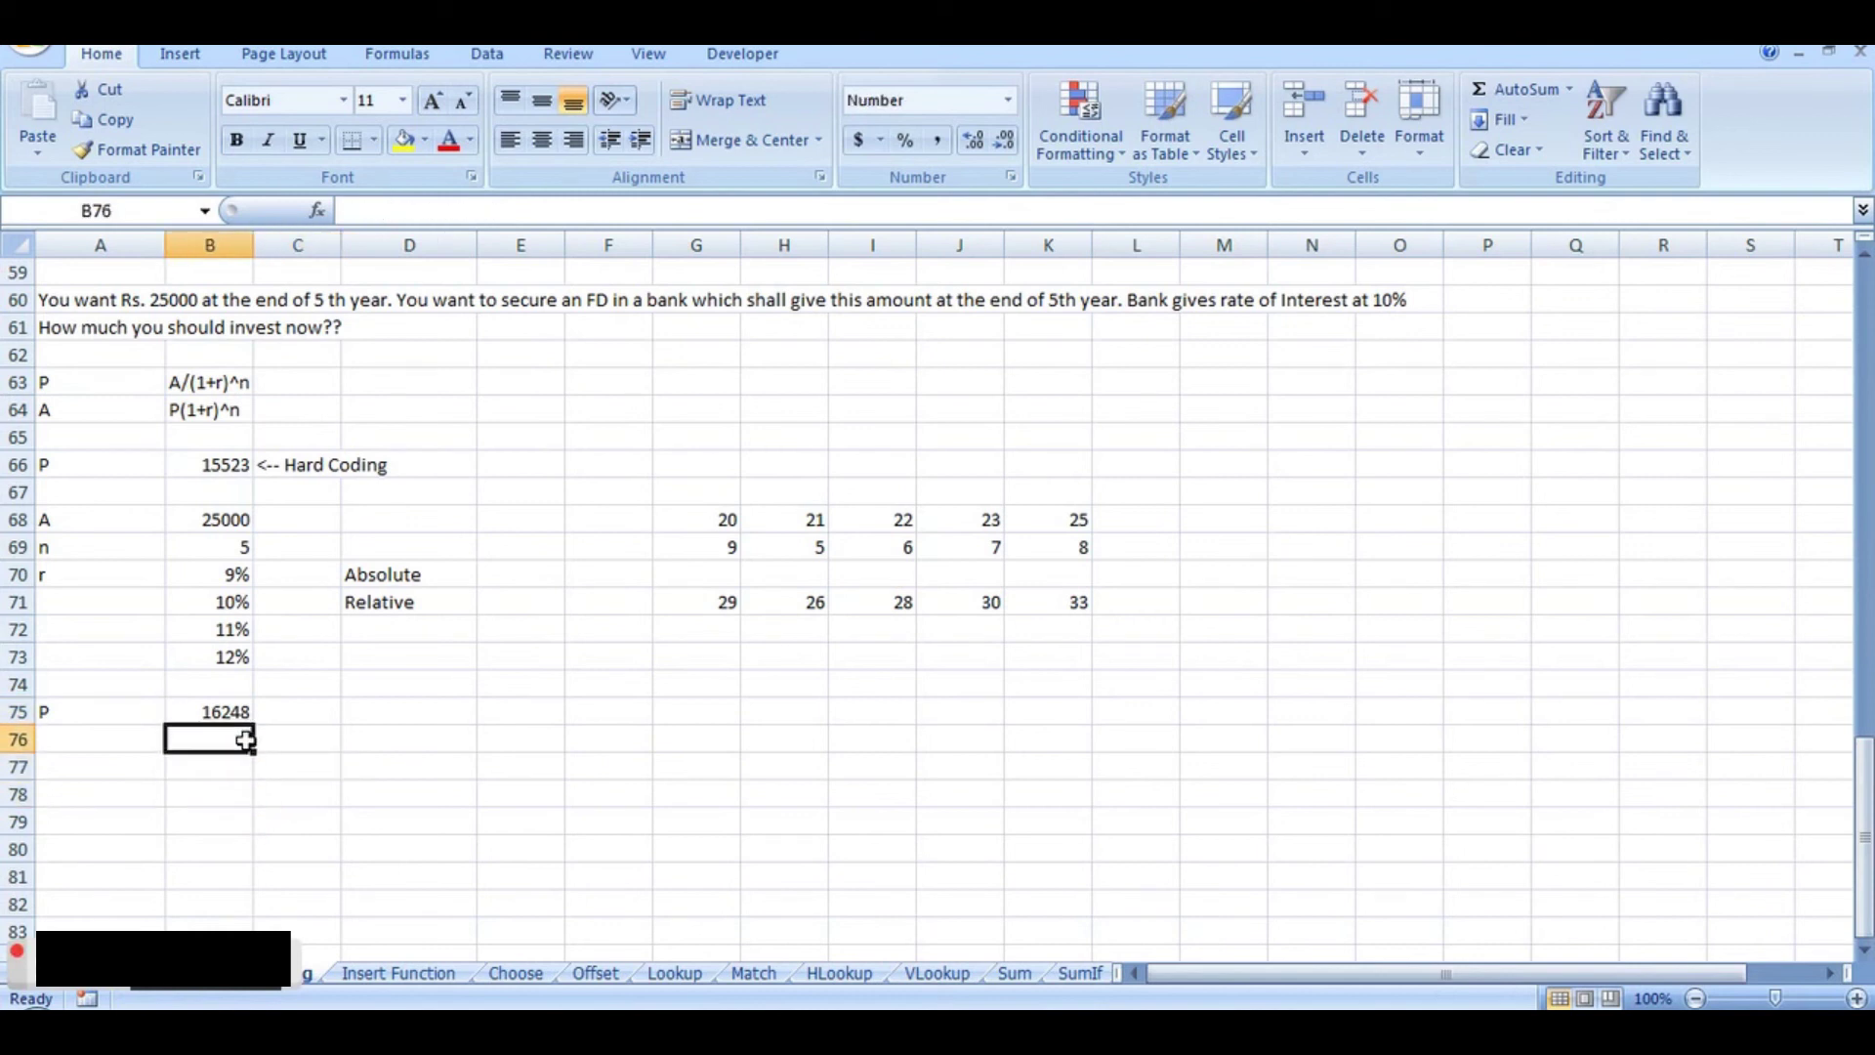
Step: Examine the principal formula in B75 and its input cells B68, B69 and B70
{"action": "key", "text": "Up"}
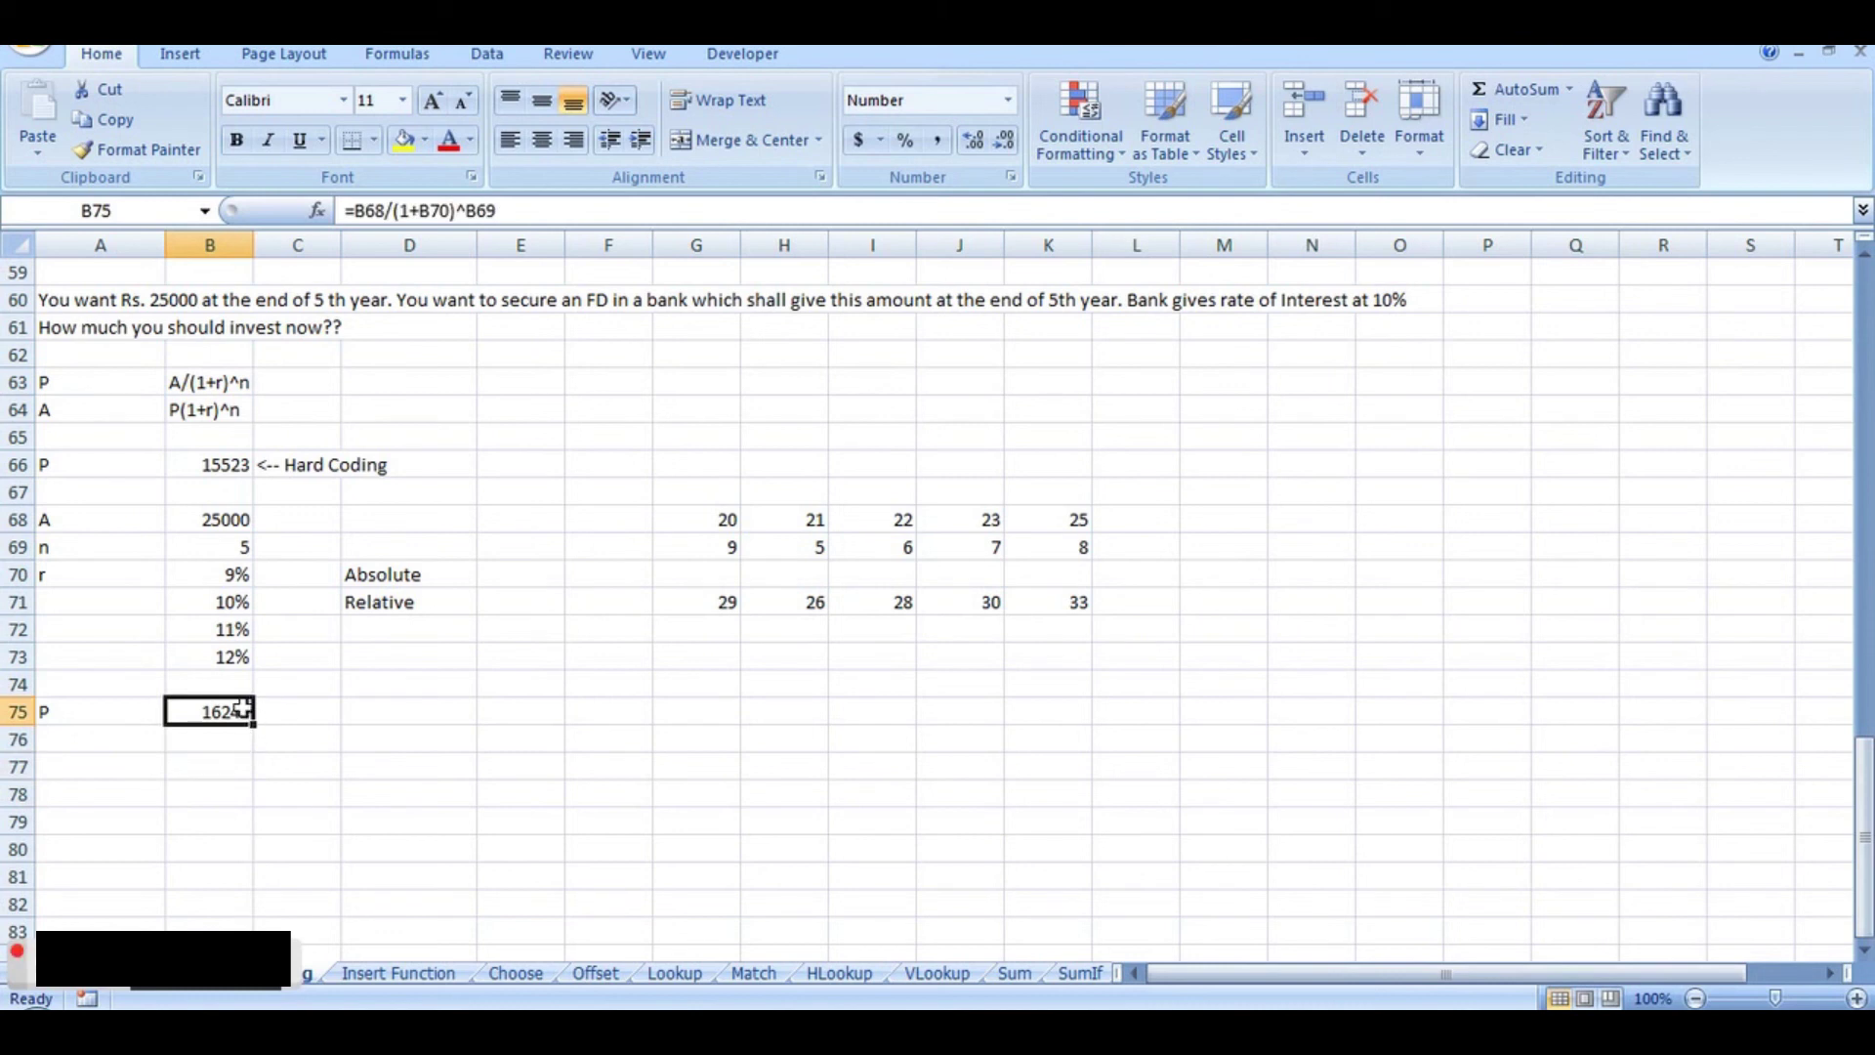
{"action": "left_click", "coordinate": [232, 520]}
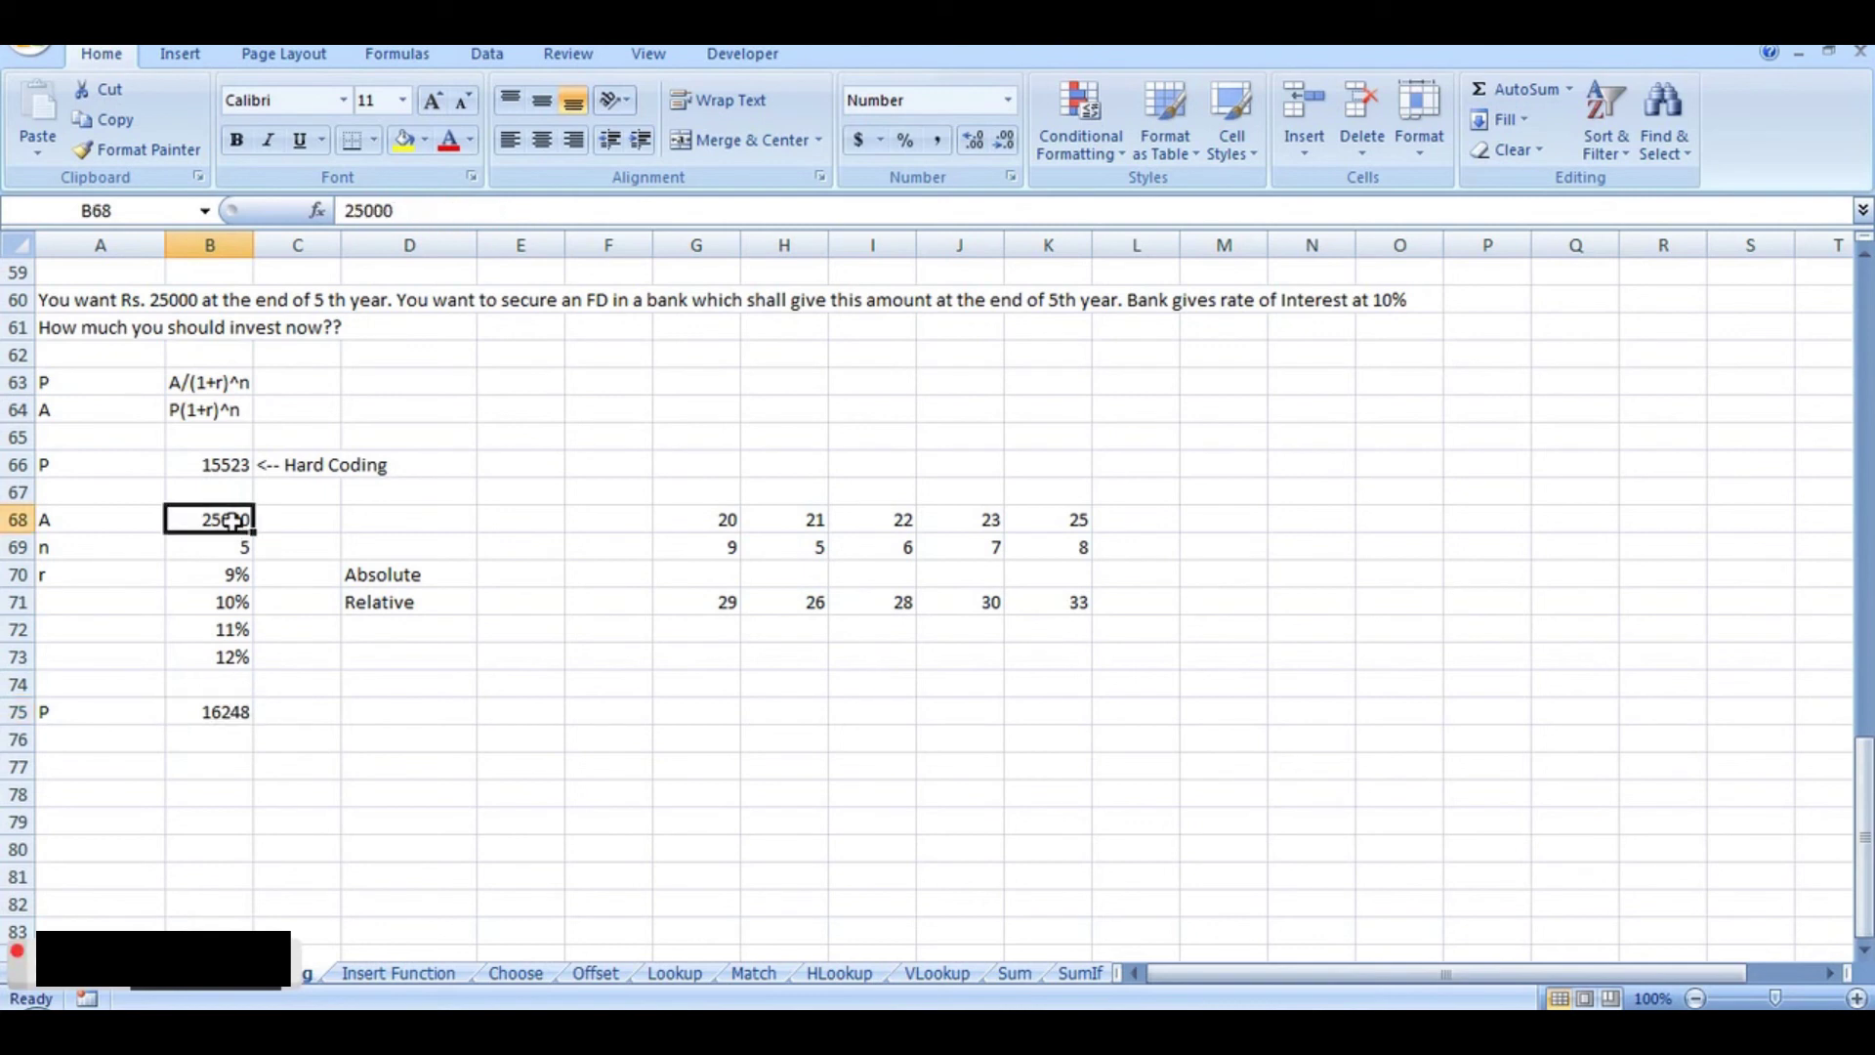
{"action": "key", "text": "Down"}
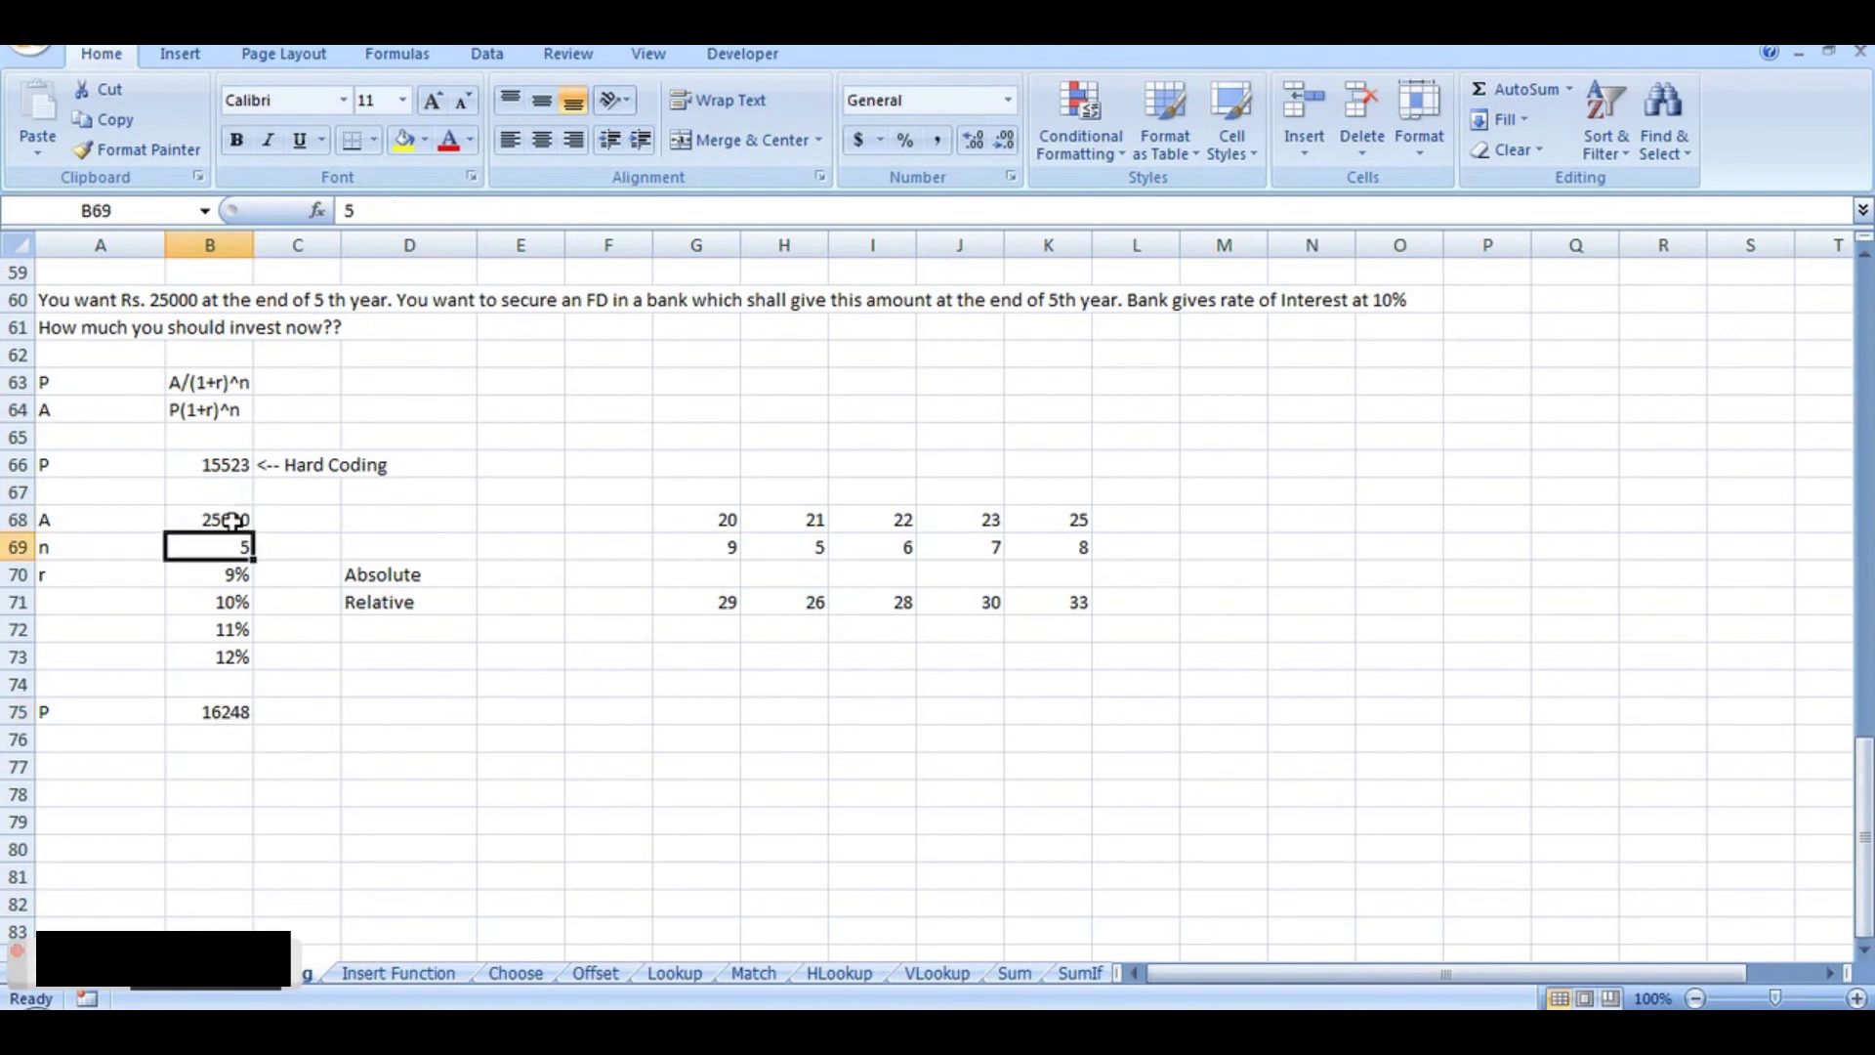
{"action": "left_click", "coordinate": [234, 569]}
{"action": "key", "text": "ctrl"}
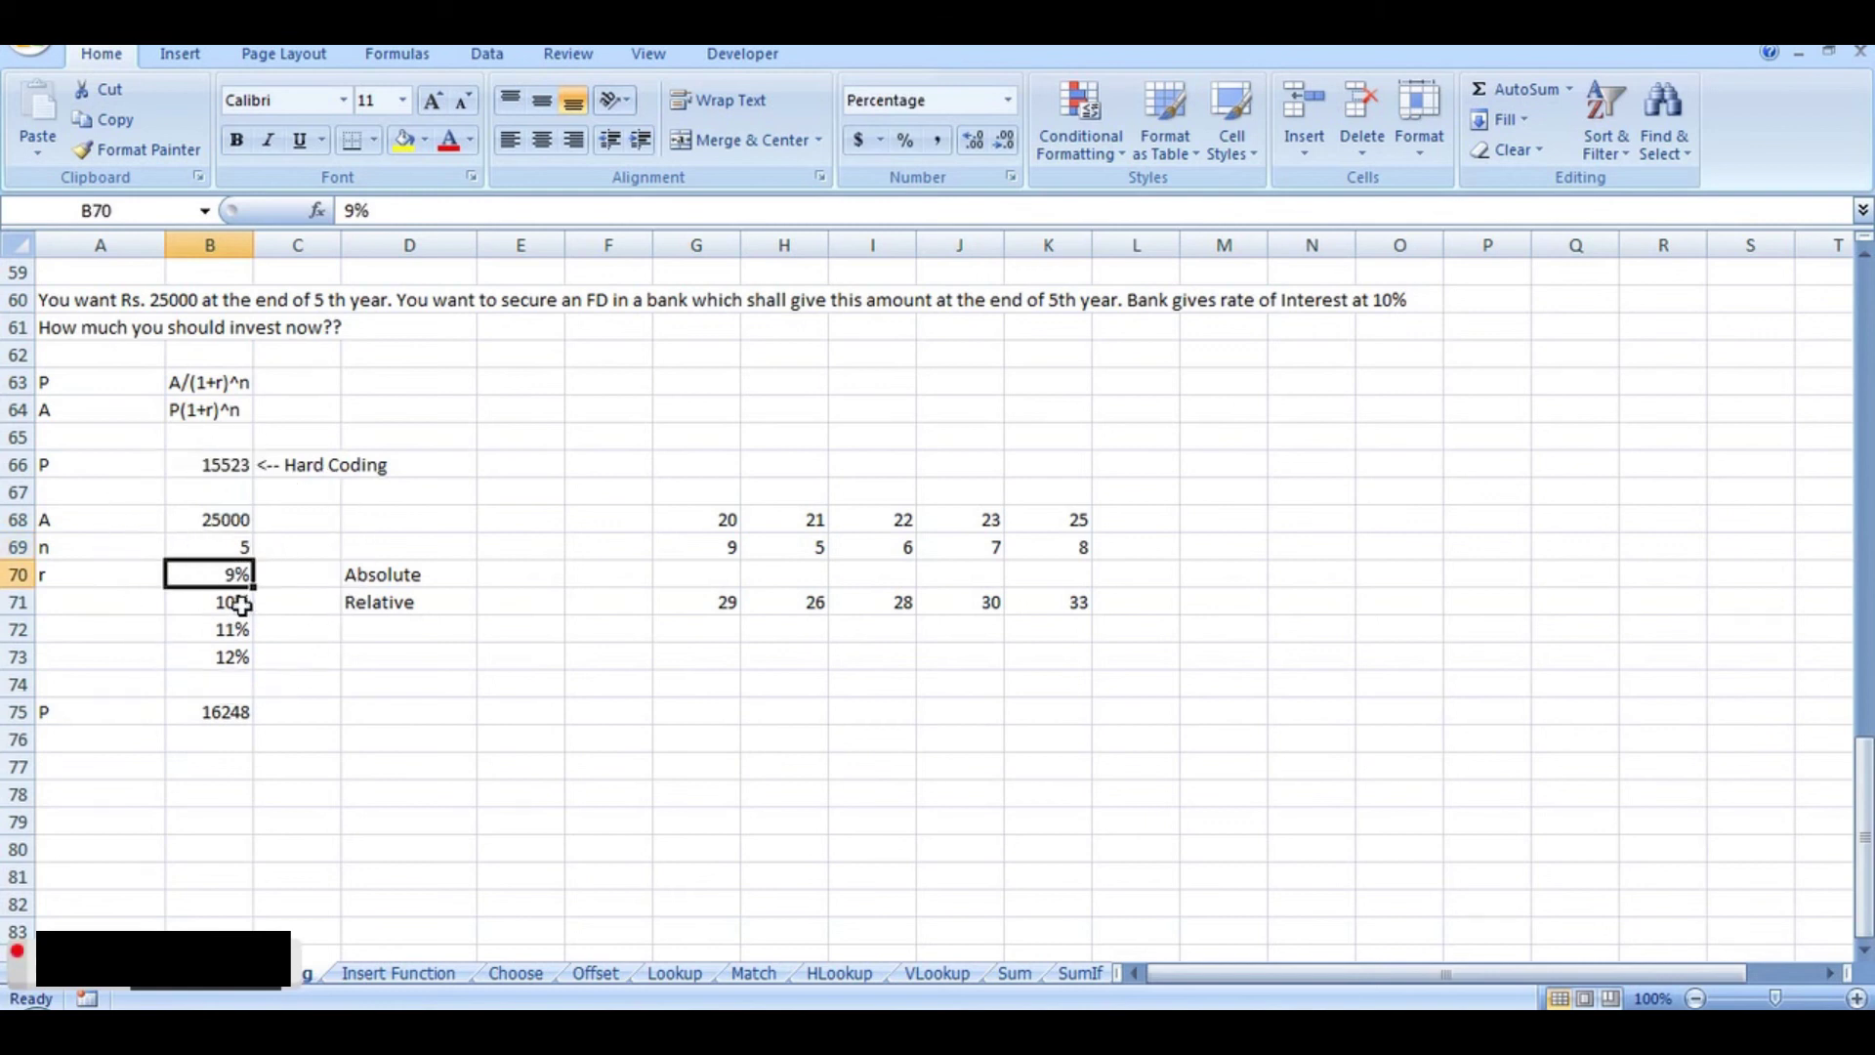
{"action": "left_click", "coordinate": [226, 712]}
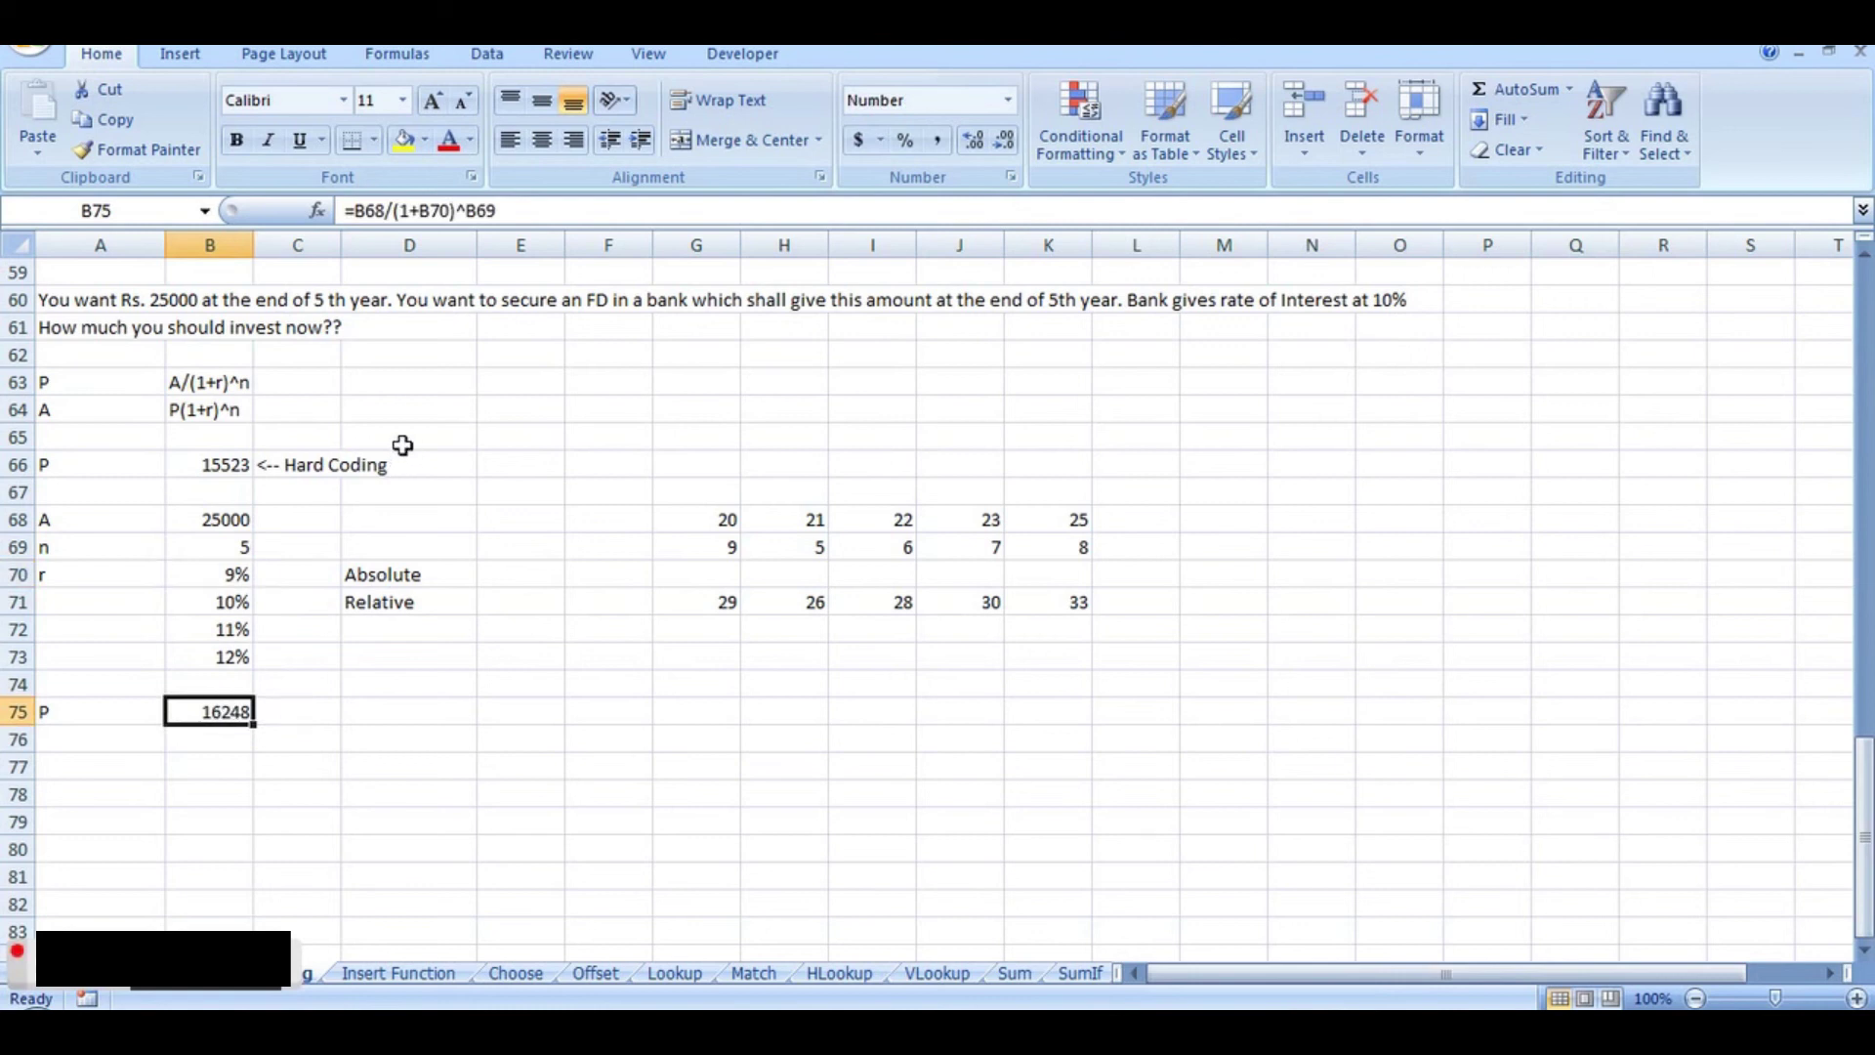
{"action": "left_click", "coordinate": [221, 528]}
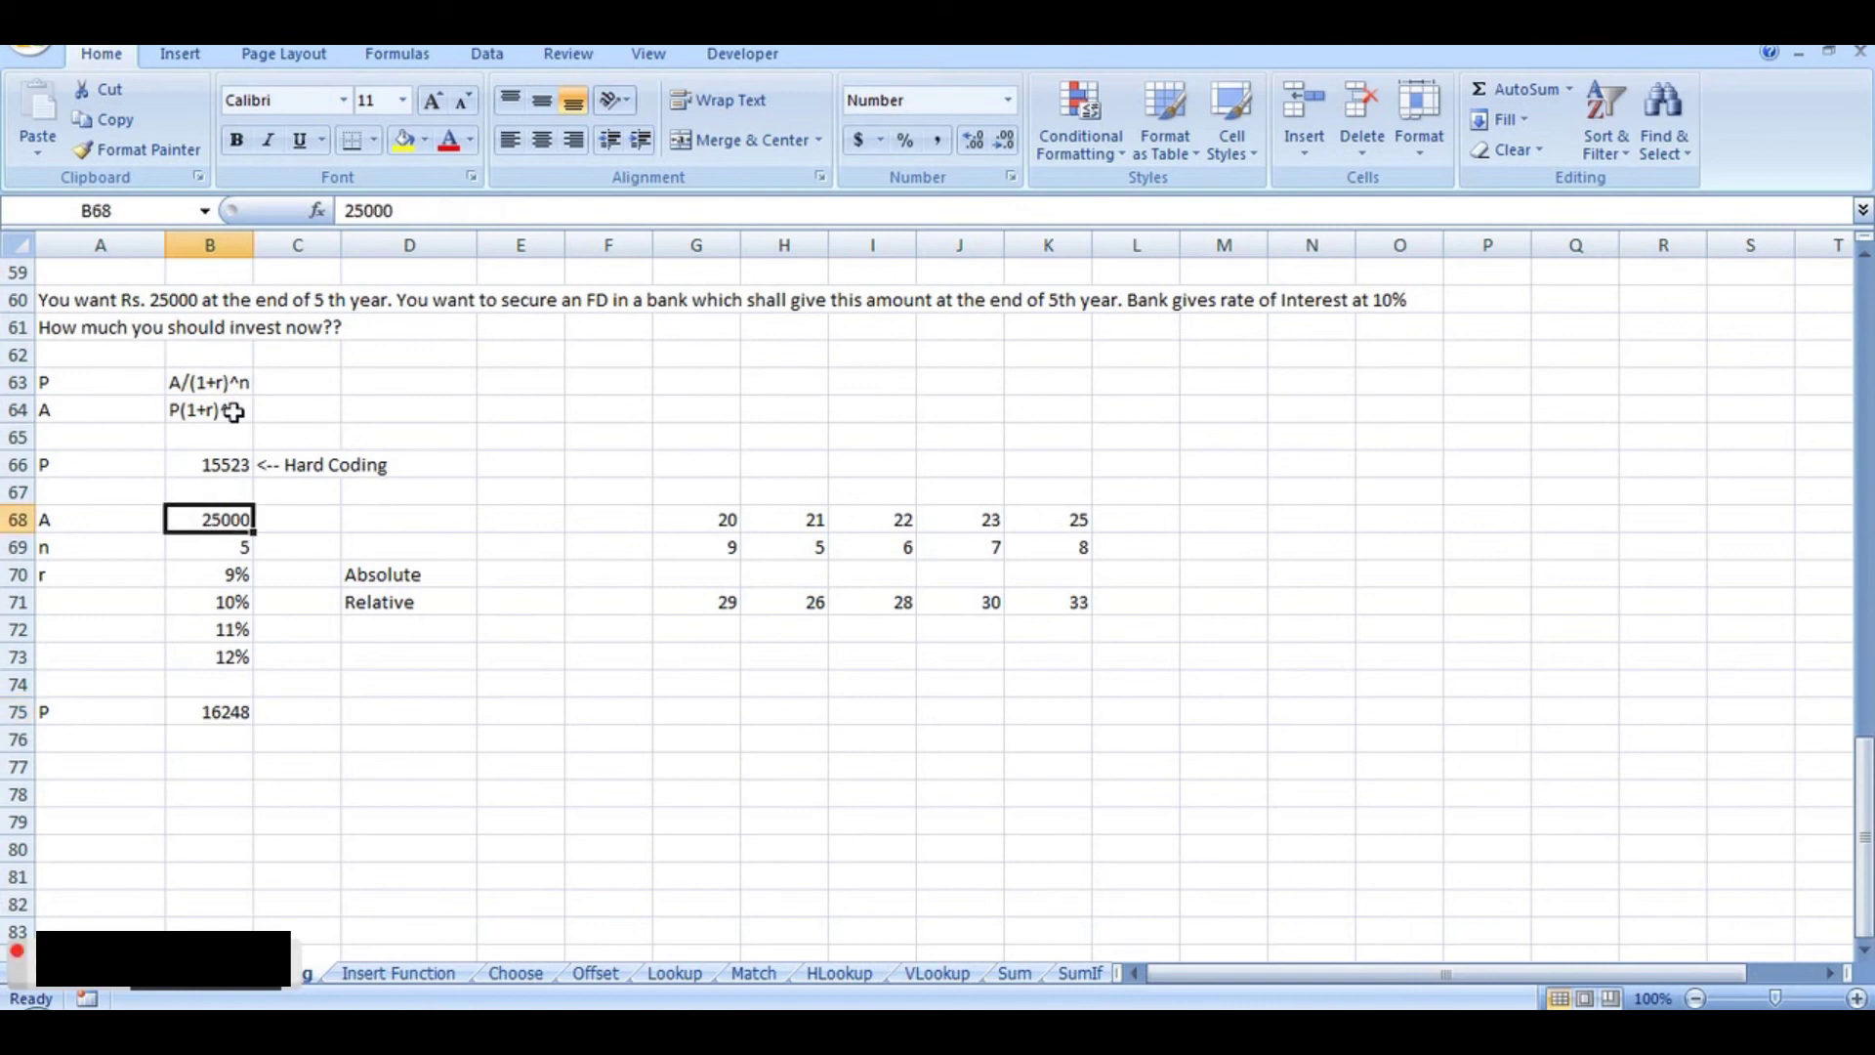
{"action": "left_click", "coordinate": [202, 712]}
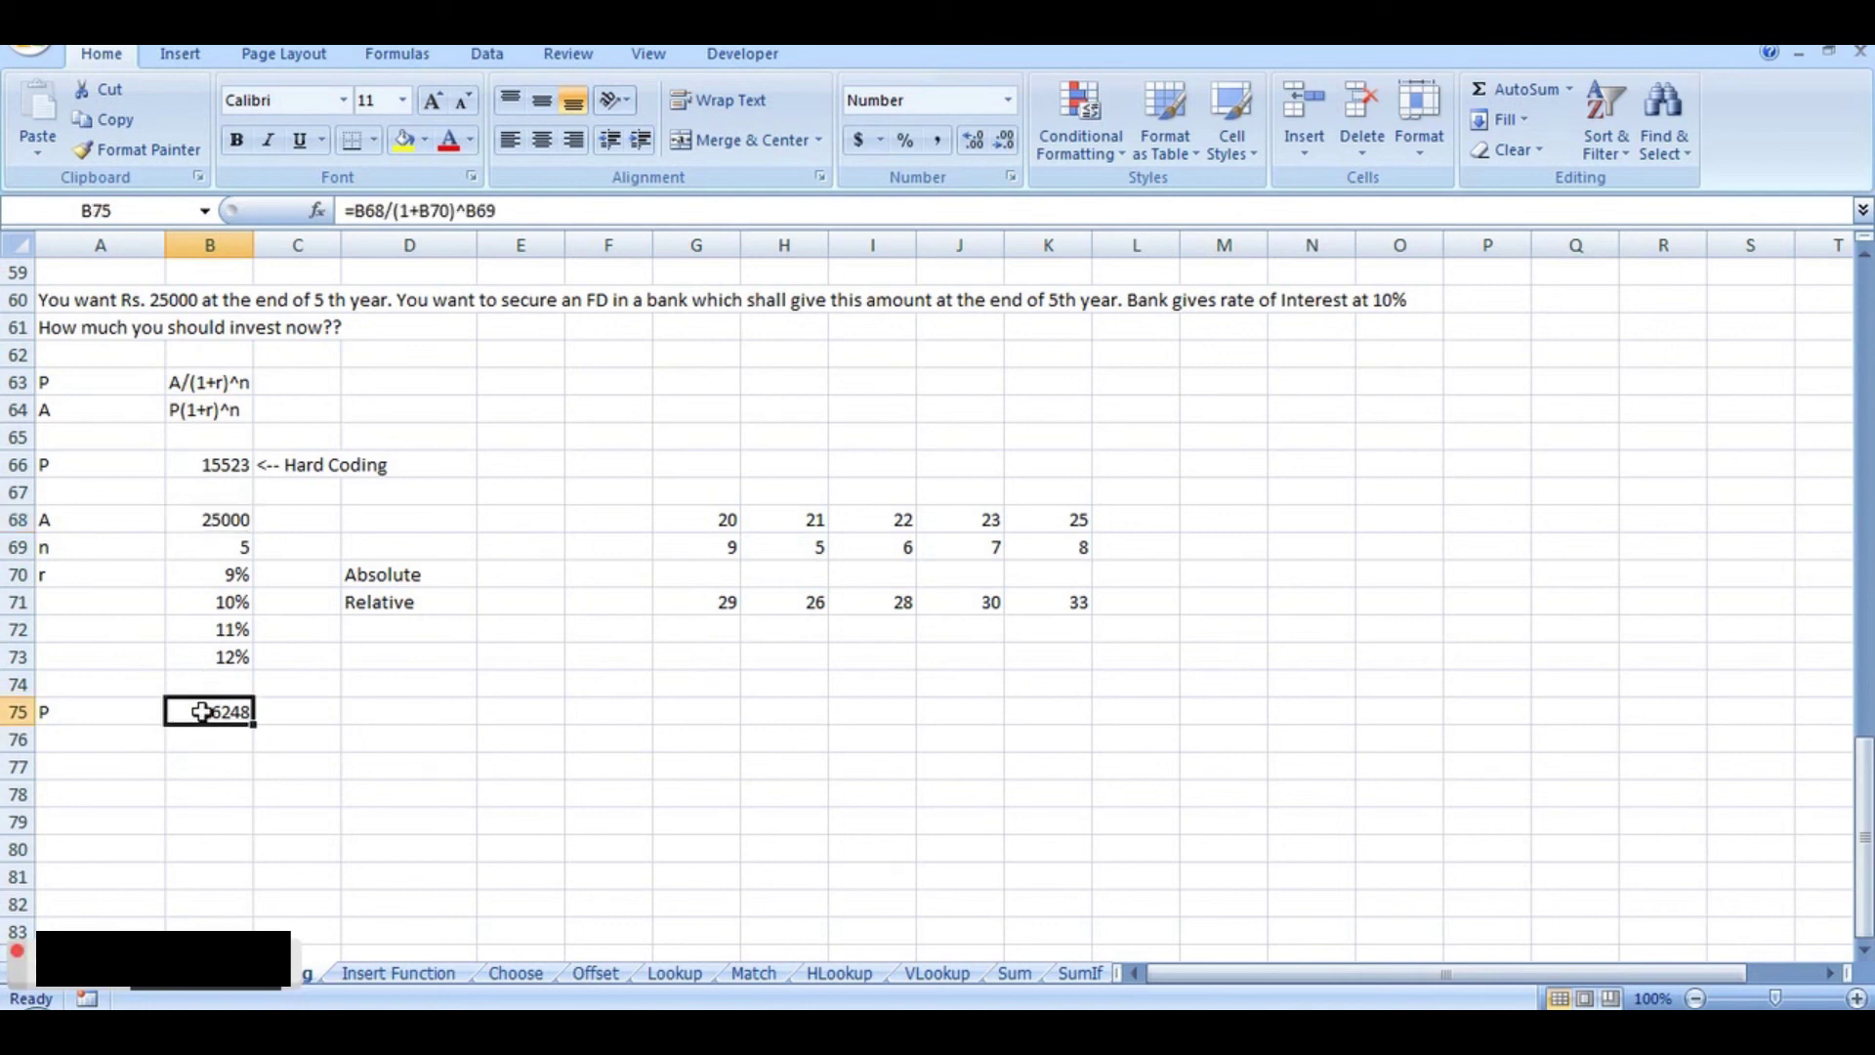
Step: Make the B68 and B69 references absolute in B75, giving =$B$68/(1+B70)^$B$69, and fill the formula down to B78
{"action": "left_click", "coordinate": [369, 211]}
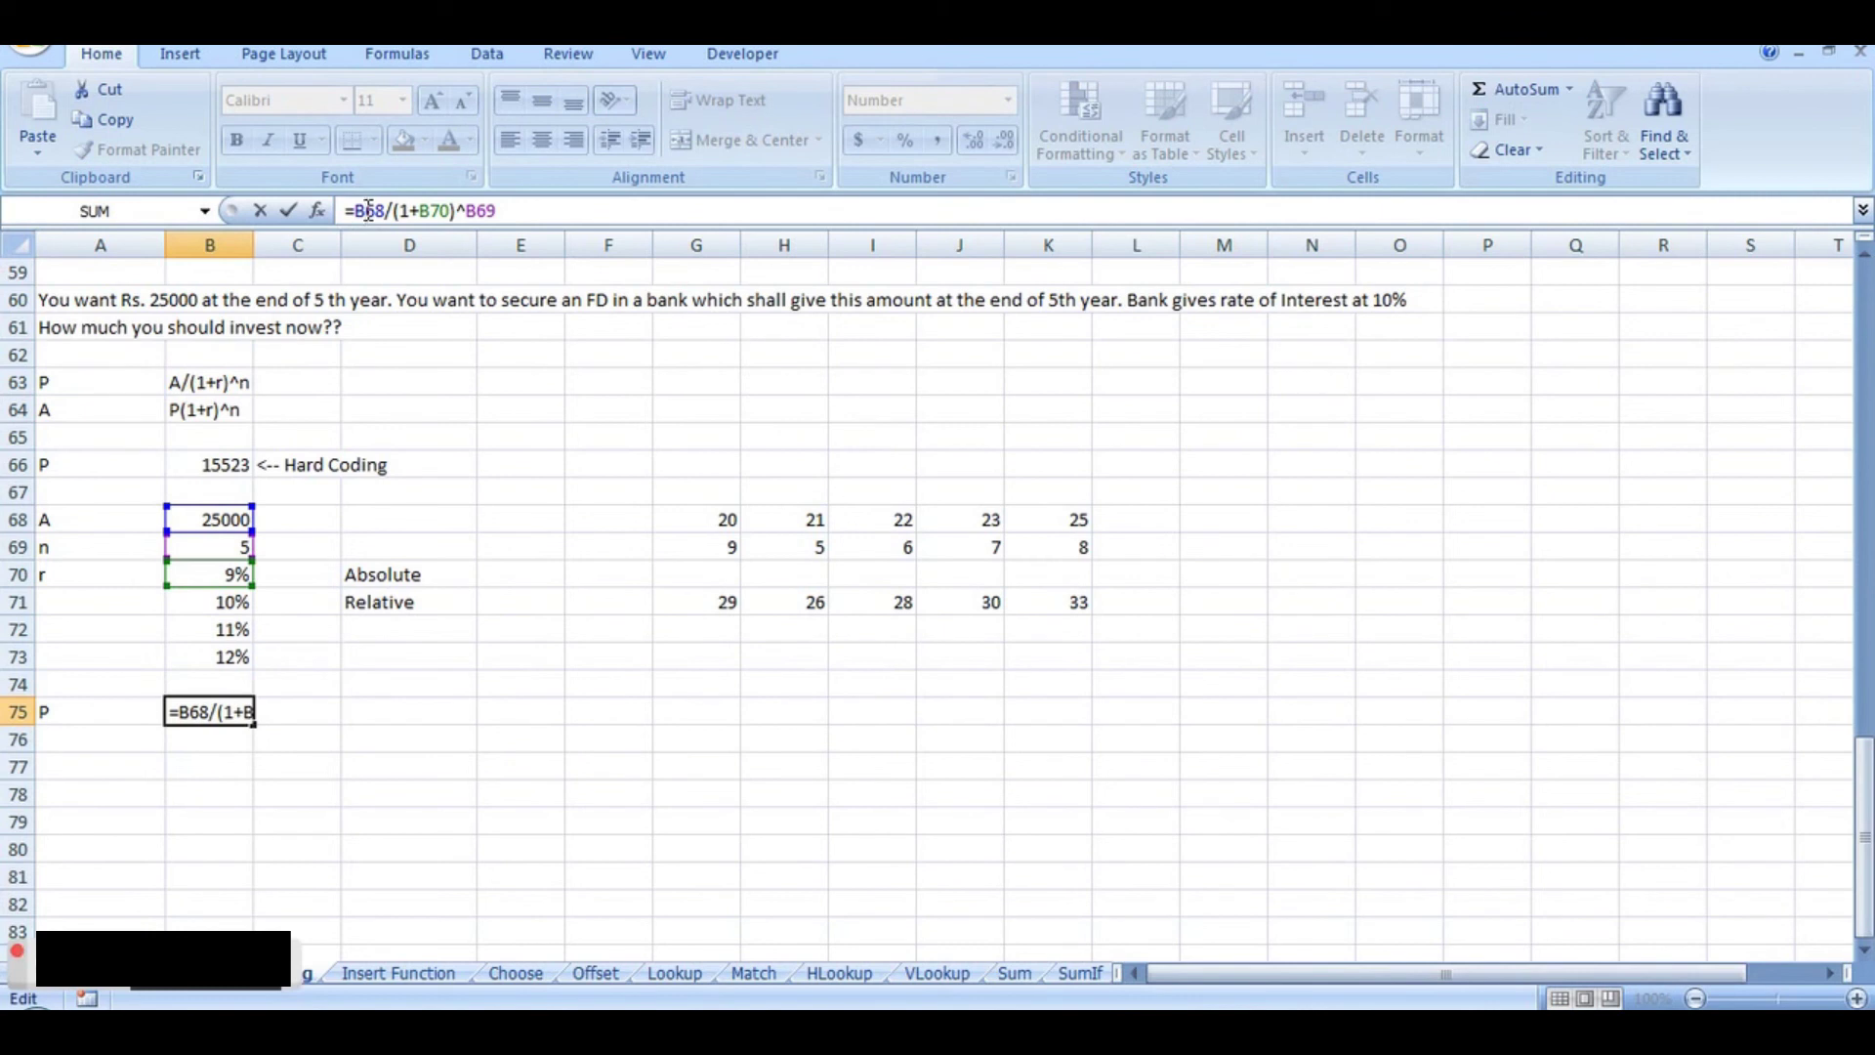
{"action": "key", "text": "F4"}
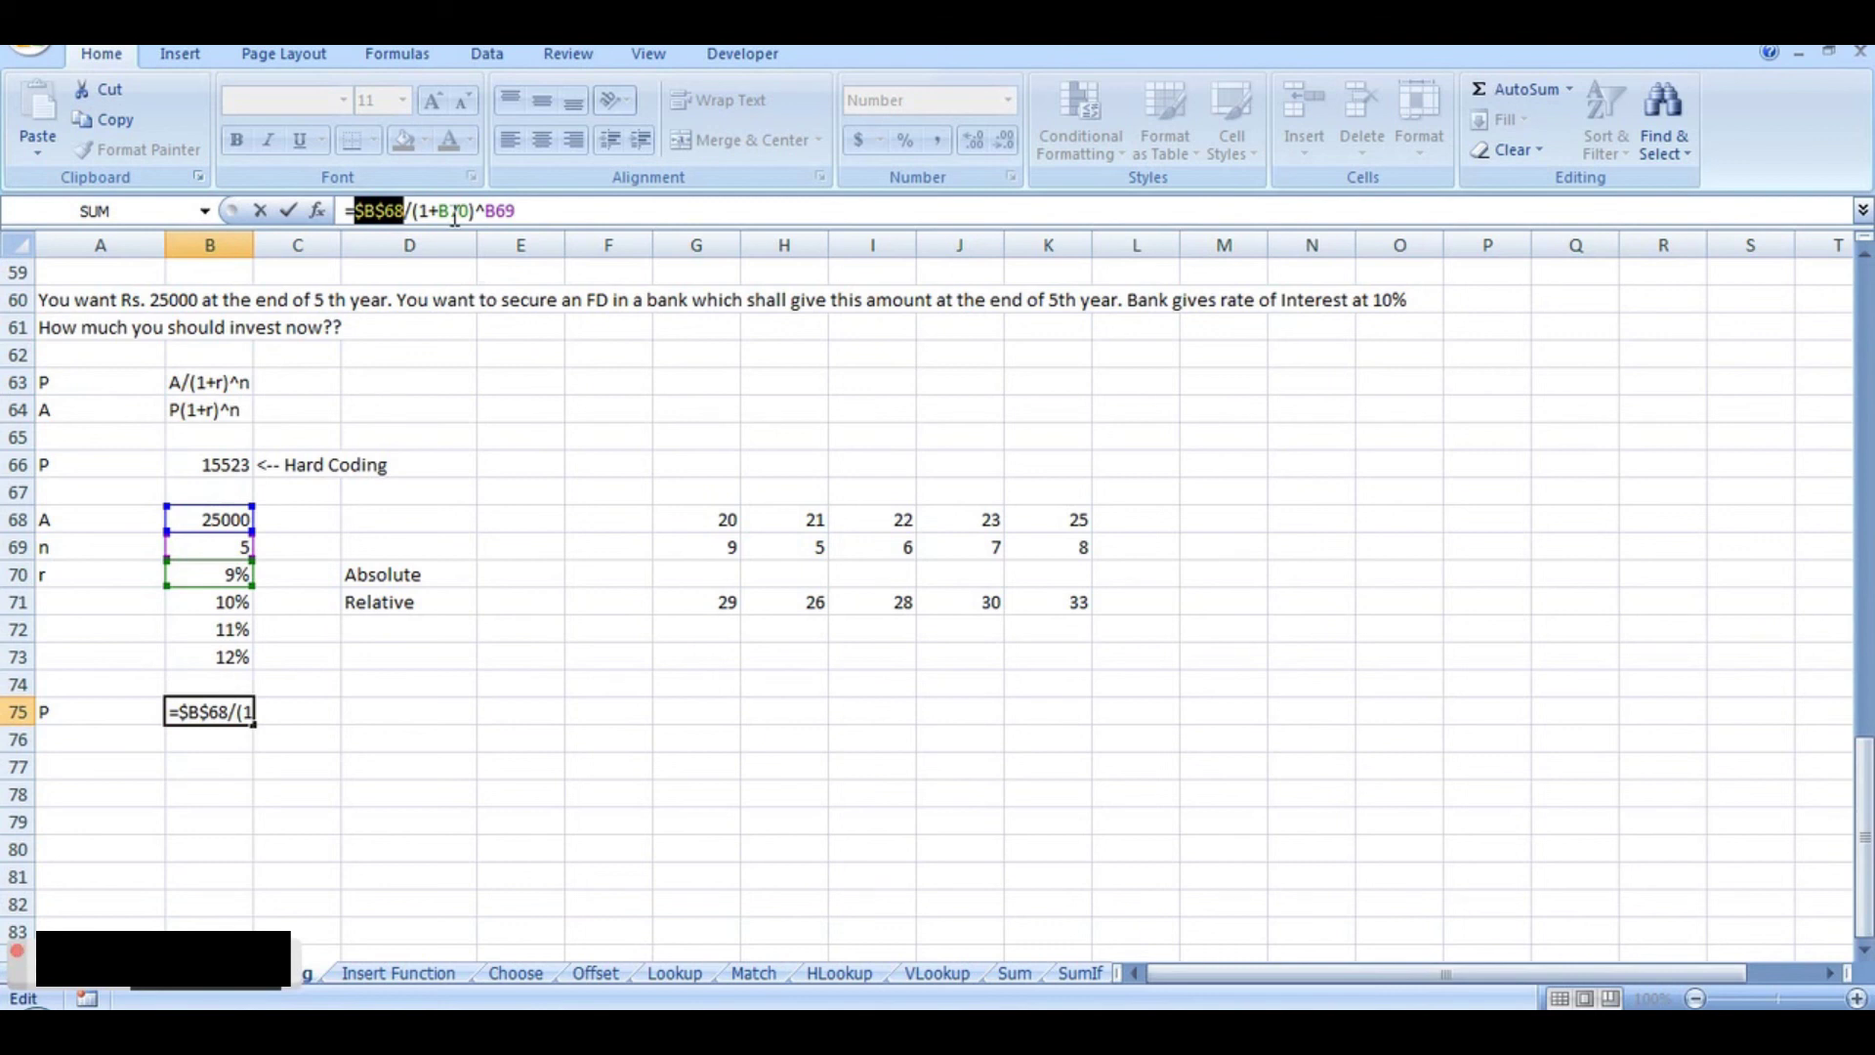
{"action": "left_click", "coordinate": [496, 211]}
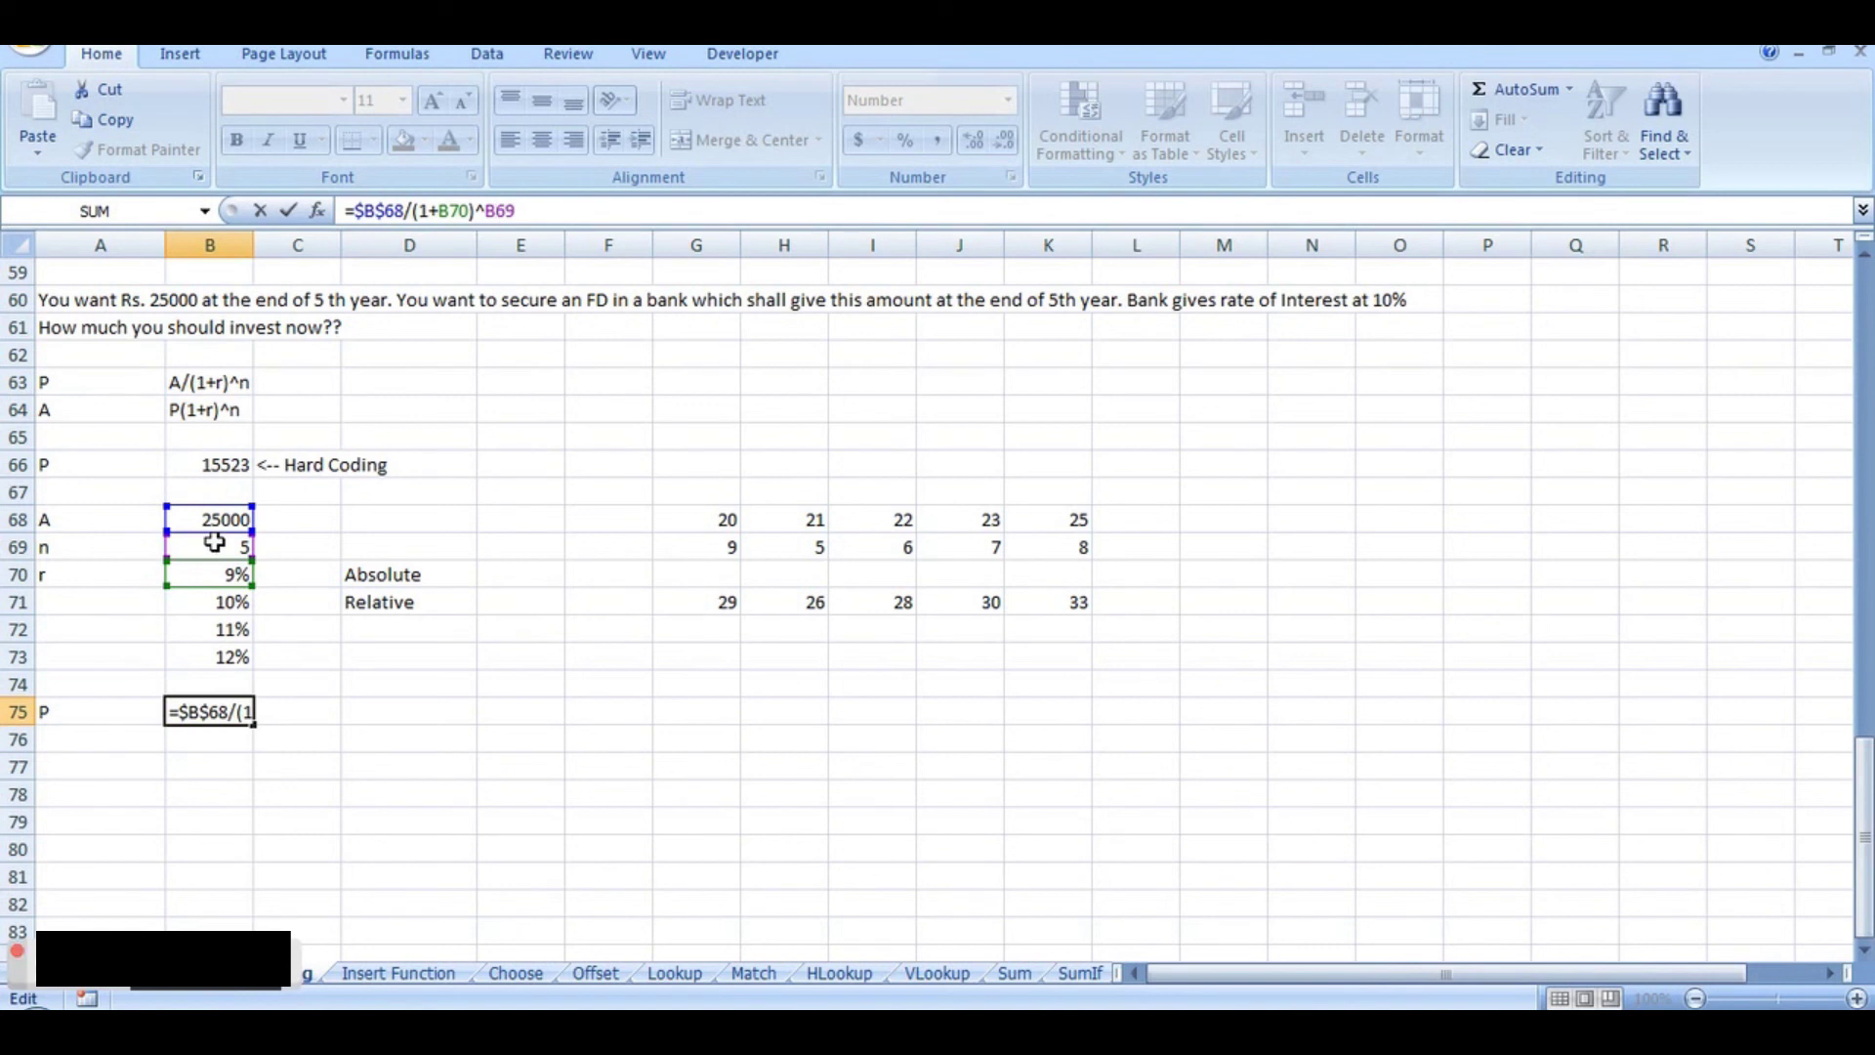
{"action": "left_click", "coordinate": [497, 211]}
{"action": "key", "text": "F4"}
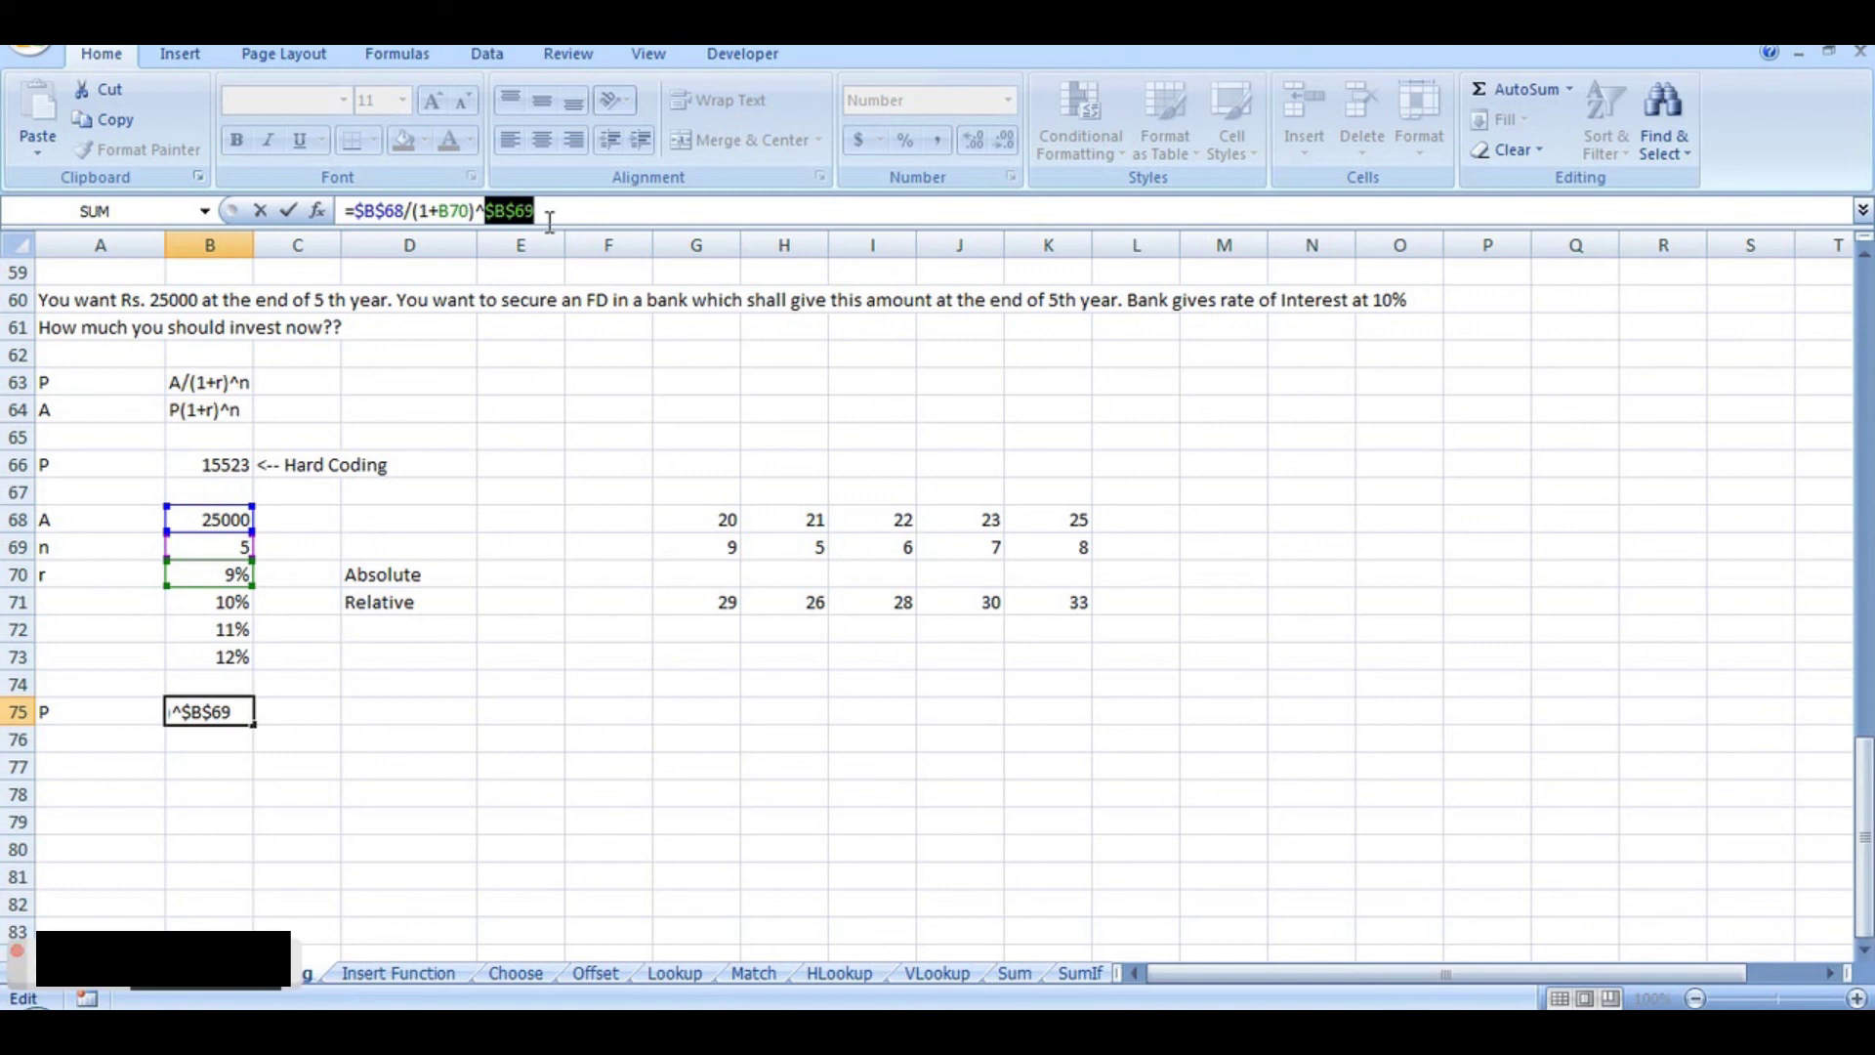
{"action": "key", "text": "Return"}
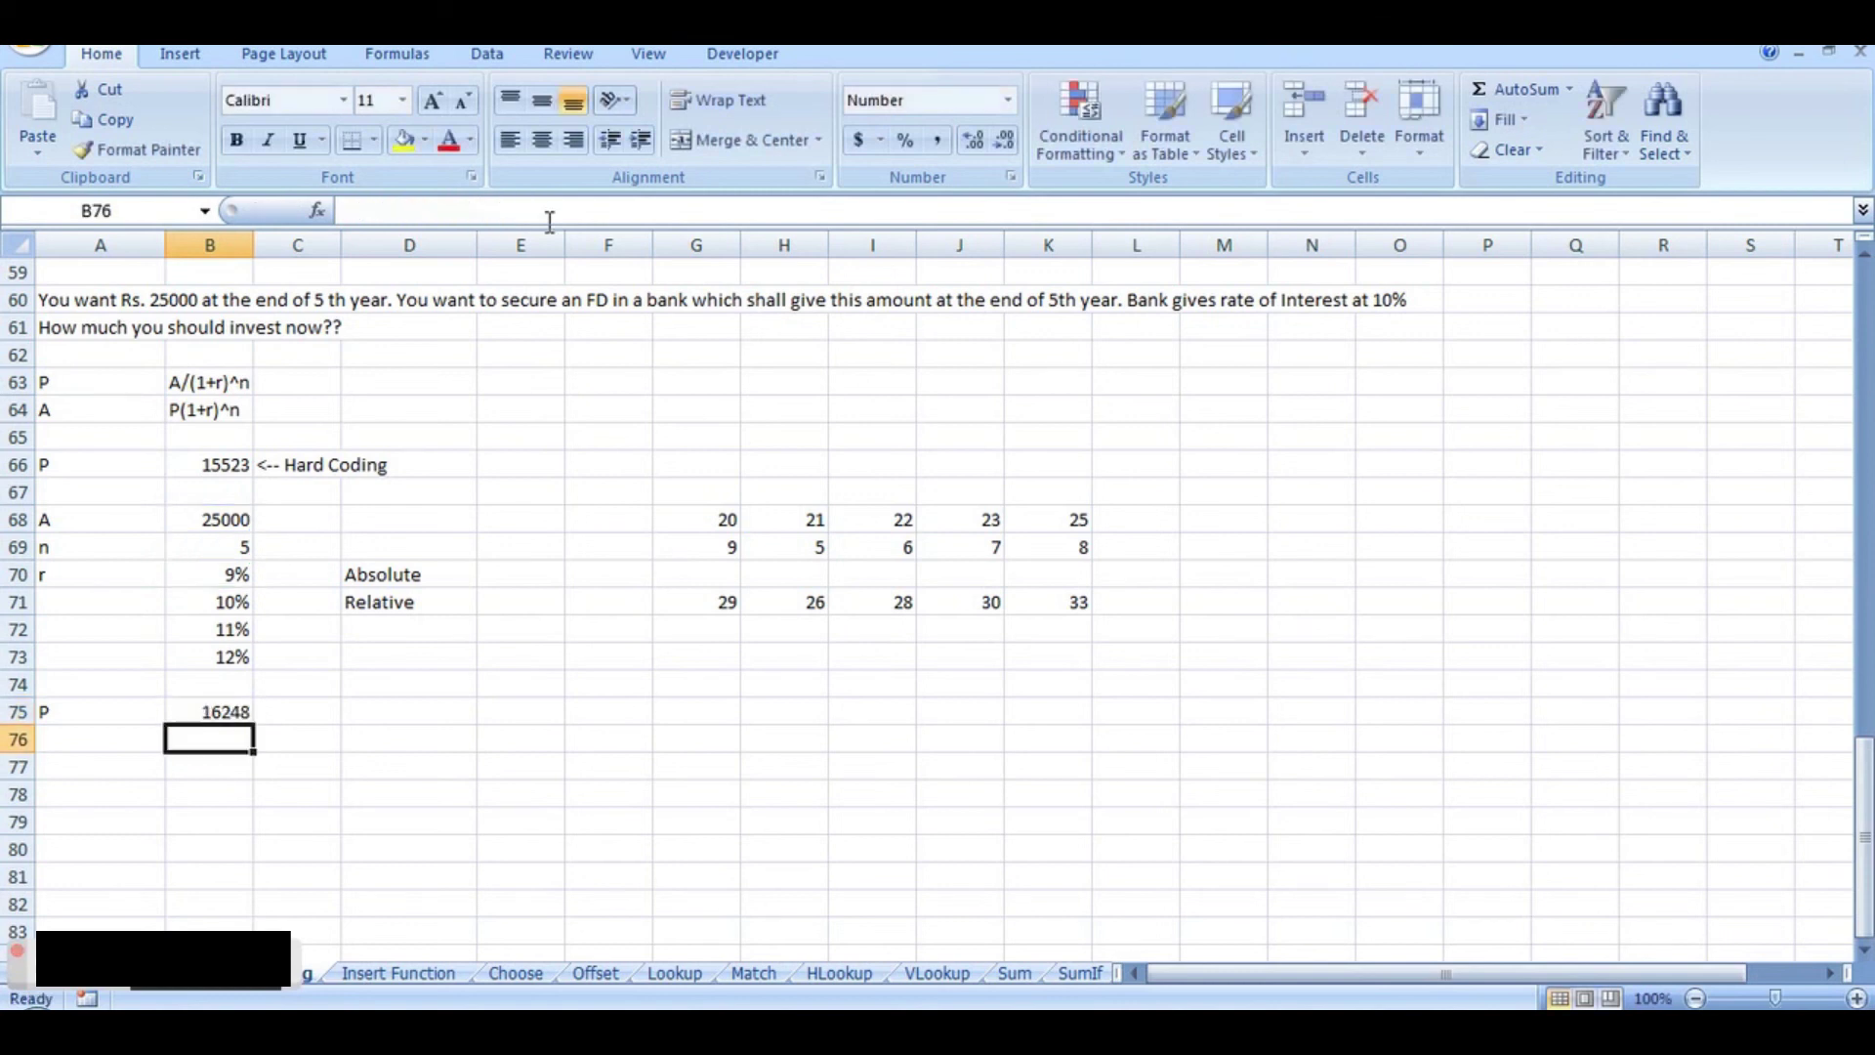
{"action": "left_click", "coordinate": [213, 714]}
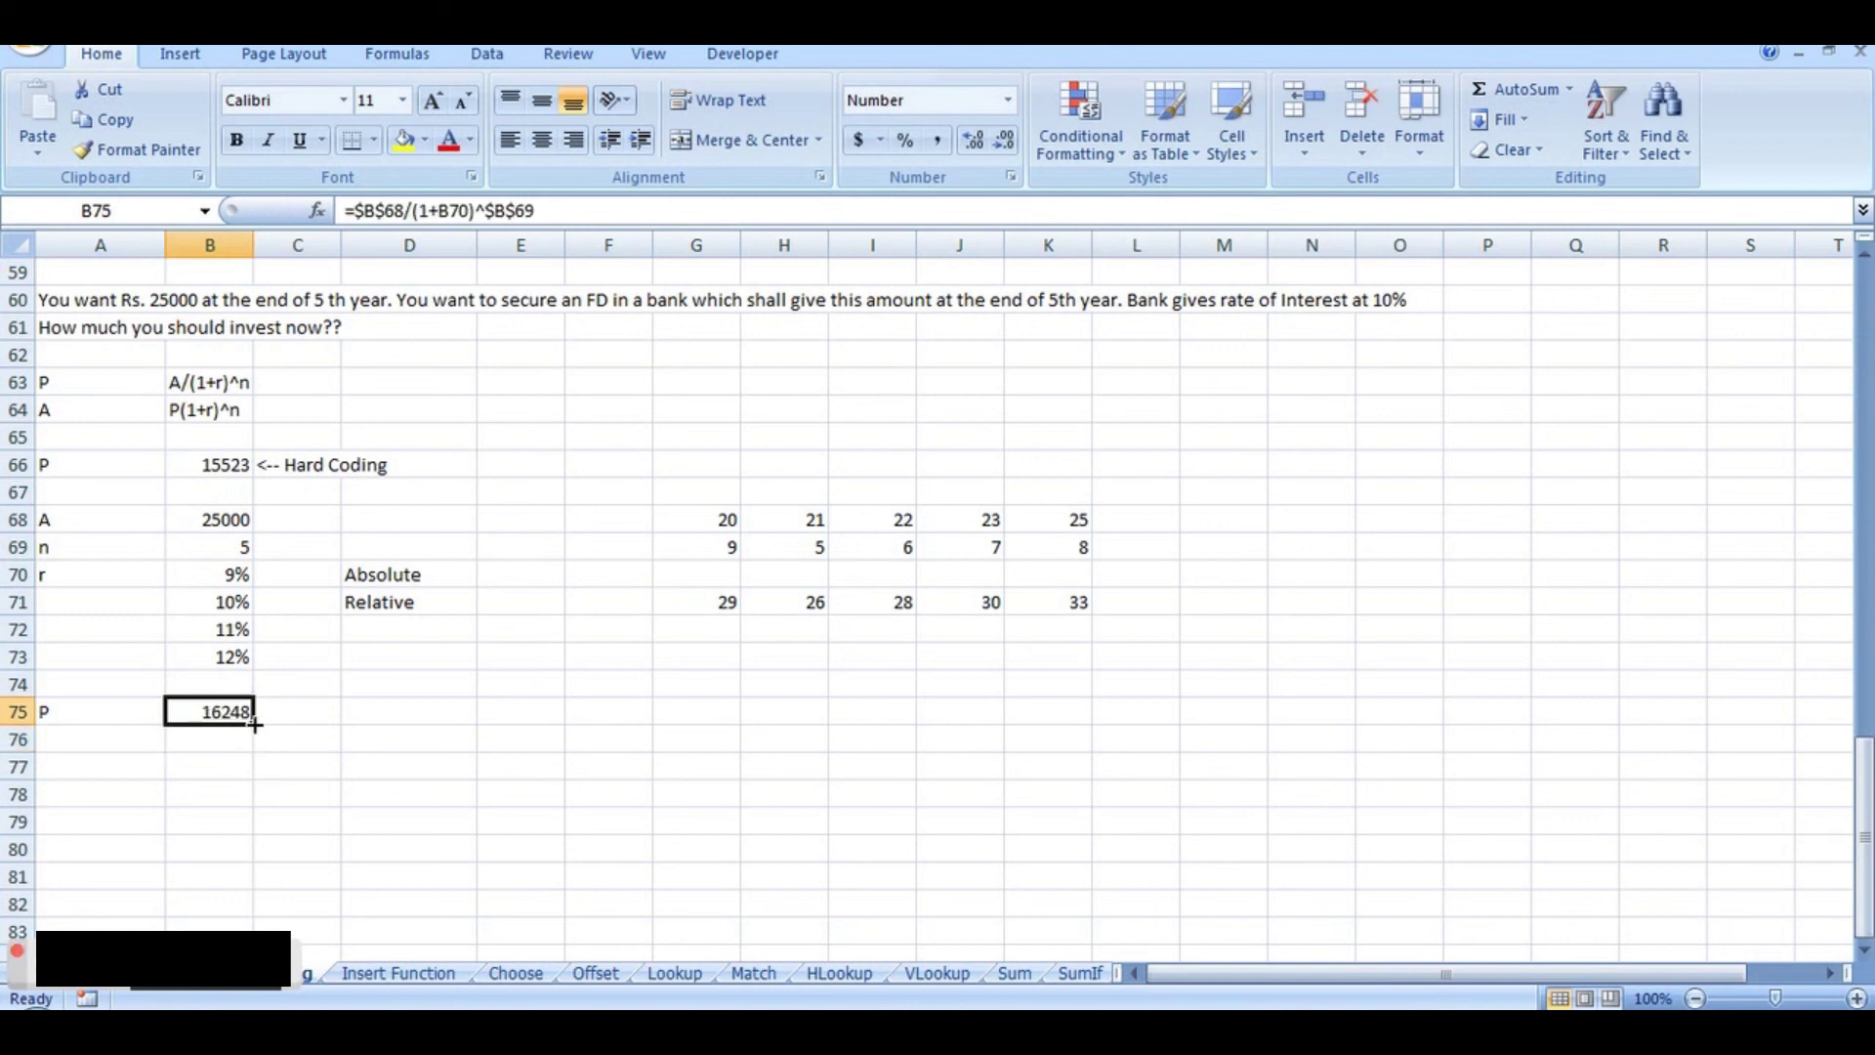
{"action": "left_click_drag", "start_coordinate": [253, 724], "coordinate": [257, 811]}
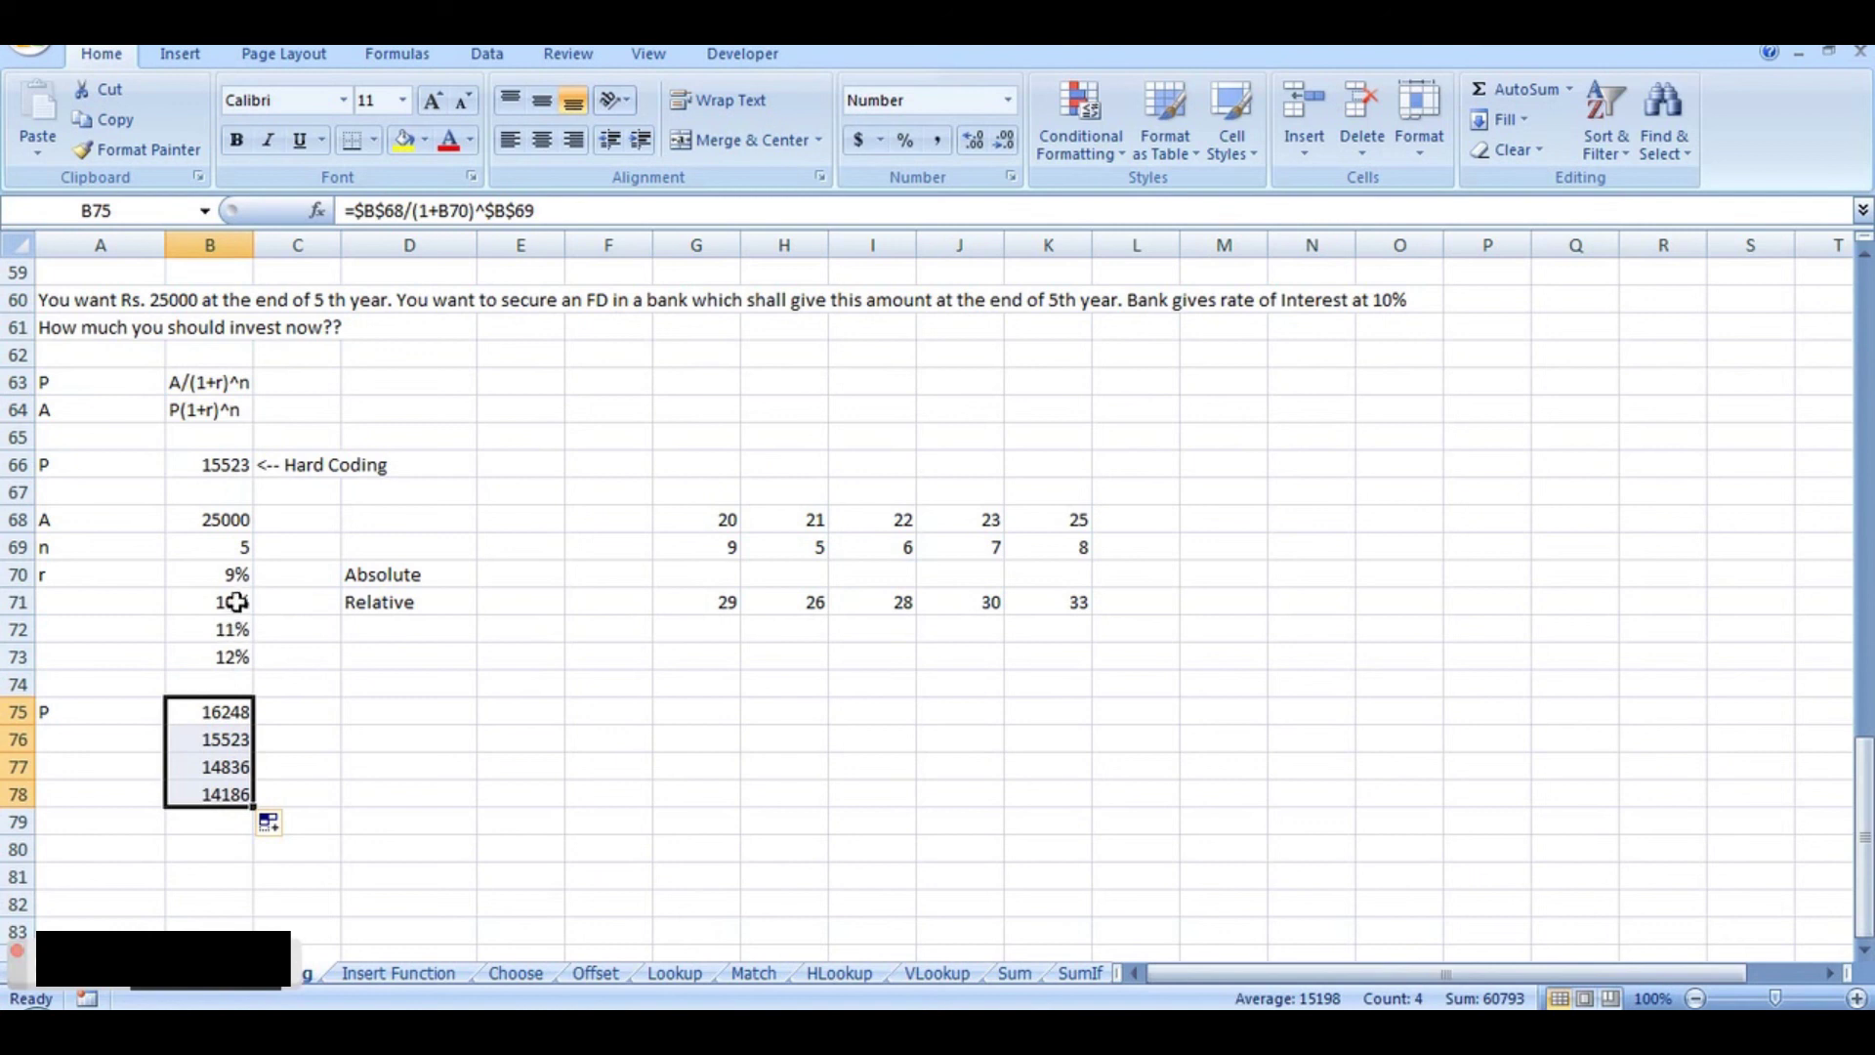
Step: Compare the references in the copied principal formulas in B76:B78 with the interest rates starting in B70
{"action": "left_click", "coordinate": [236, 567]}
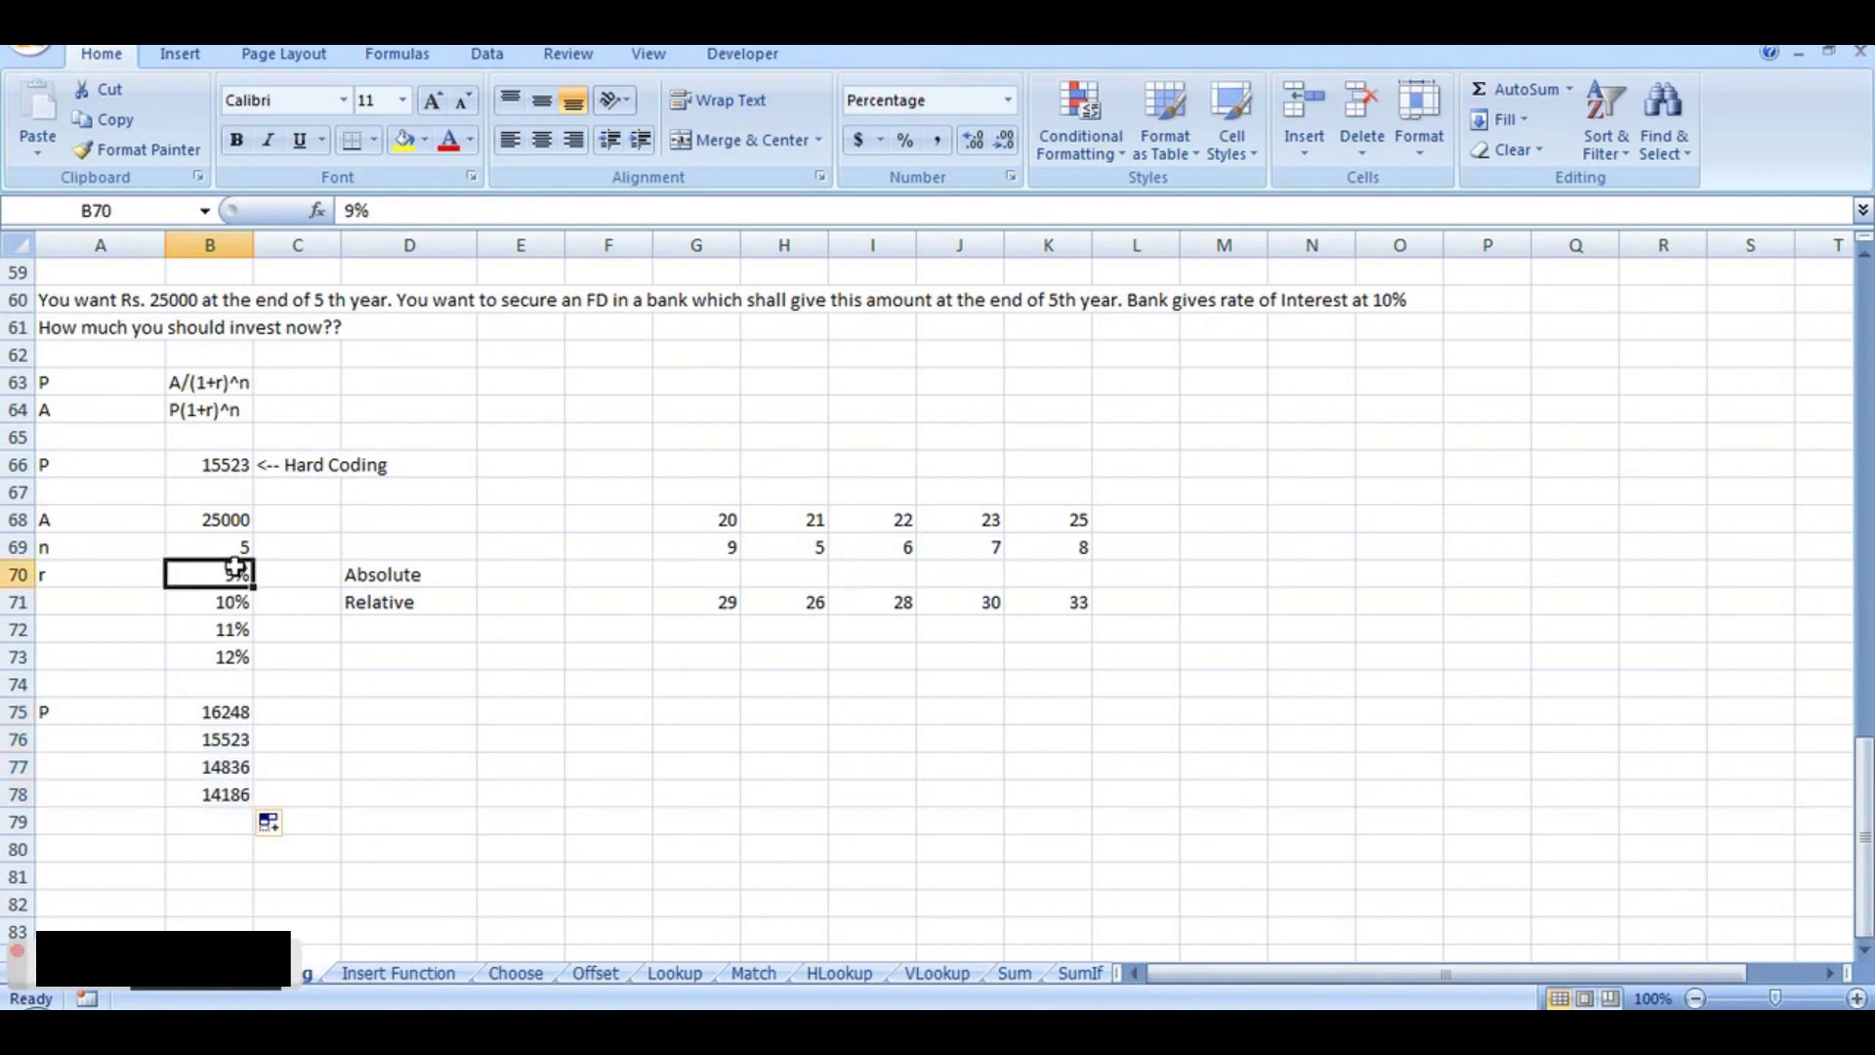
{"action": "left_click", "coordinate": [237, 742]}
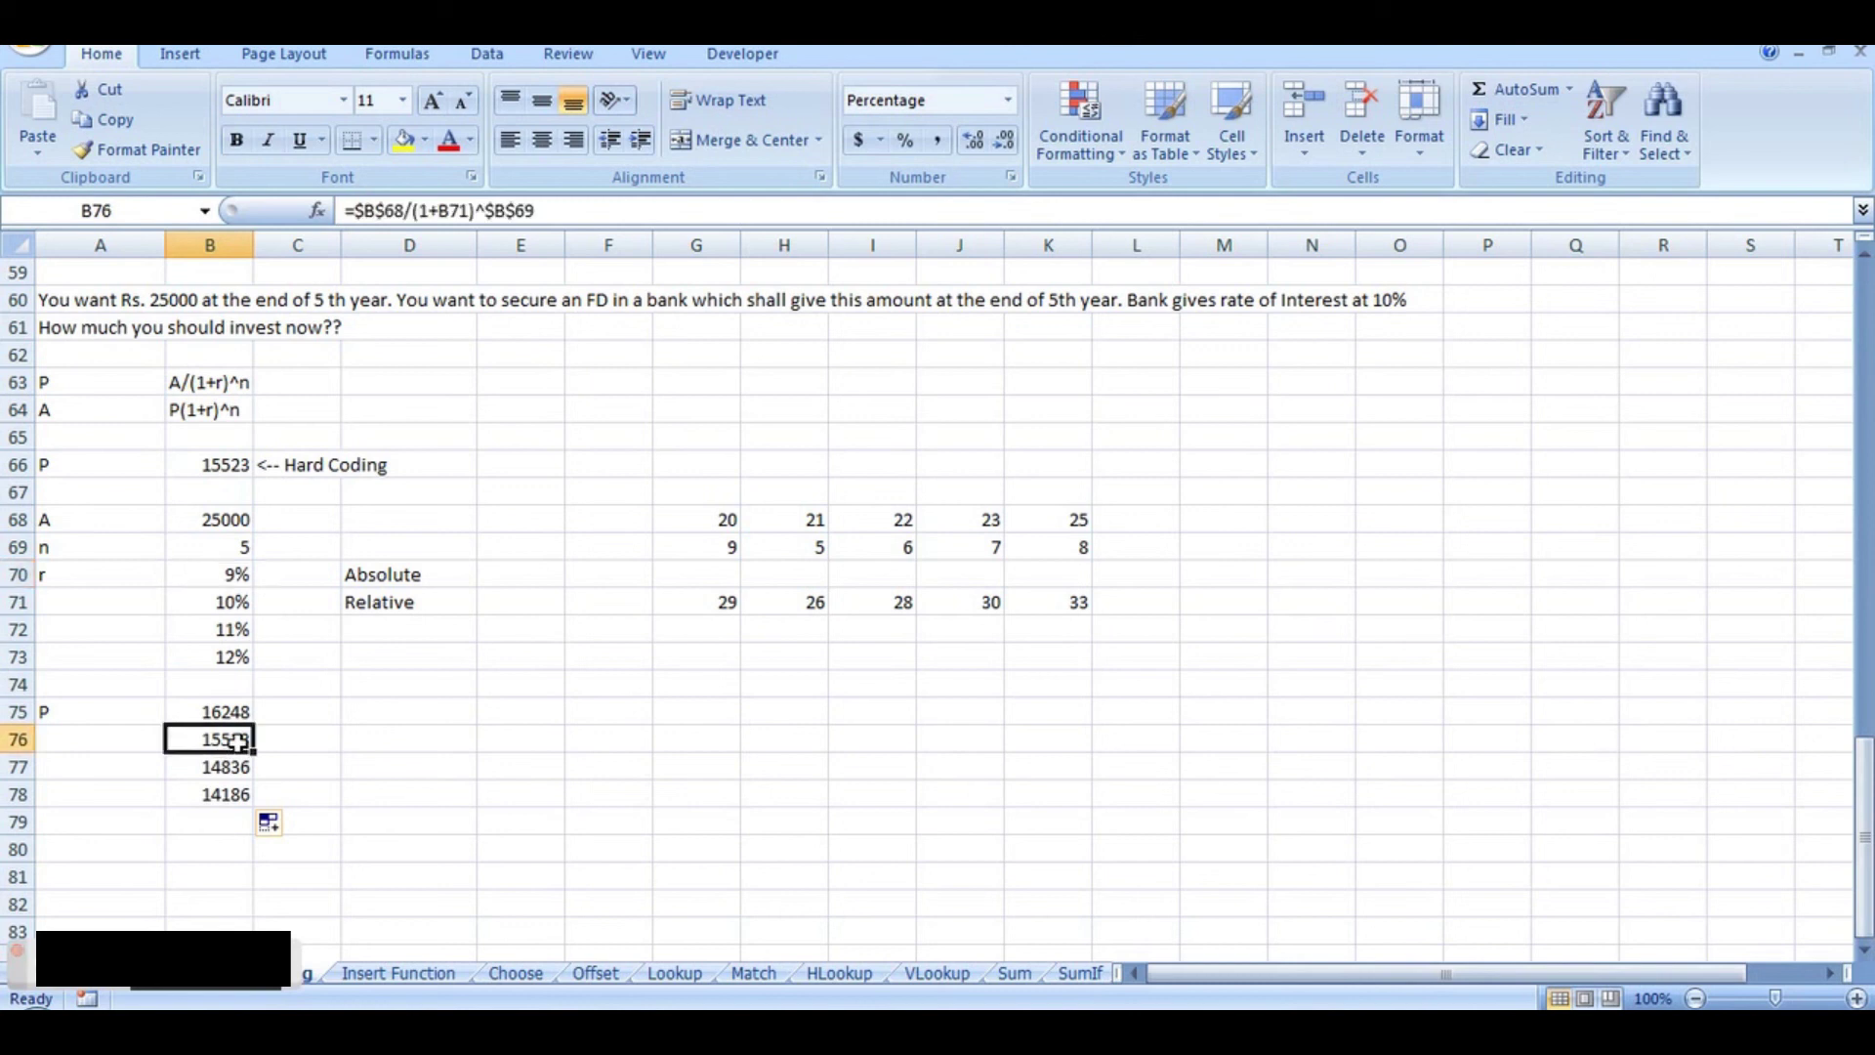
{"action": "left_click", "coordinate": [224, 768]}
{"action": "left_click", "coordinate": [226, 795]}
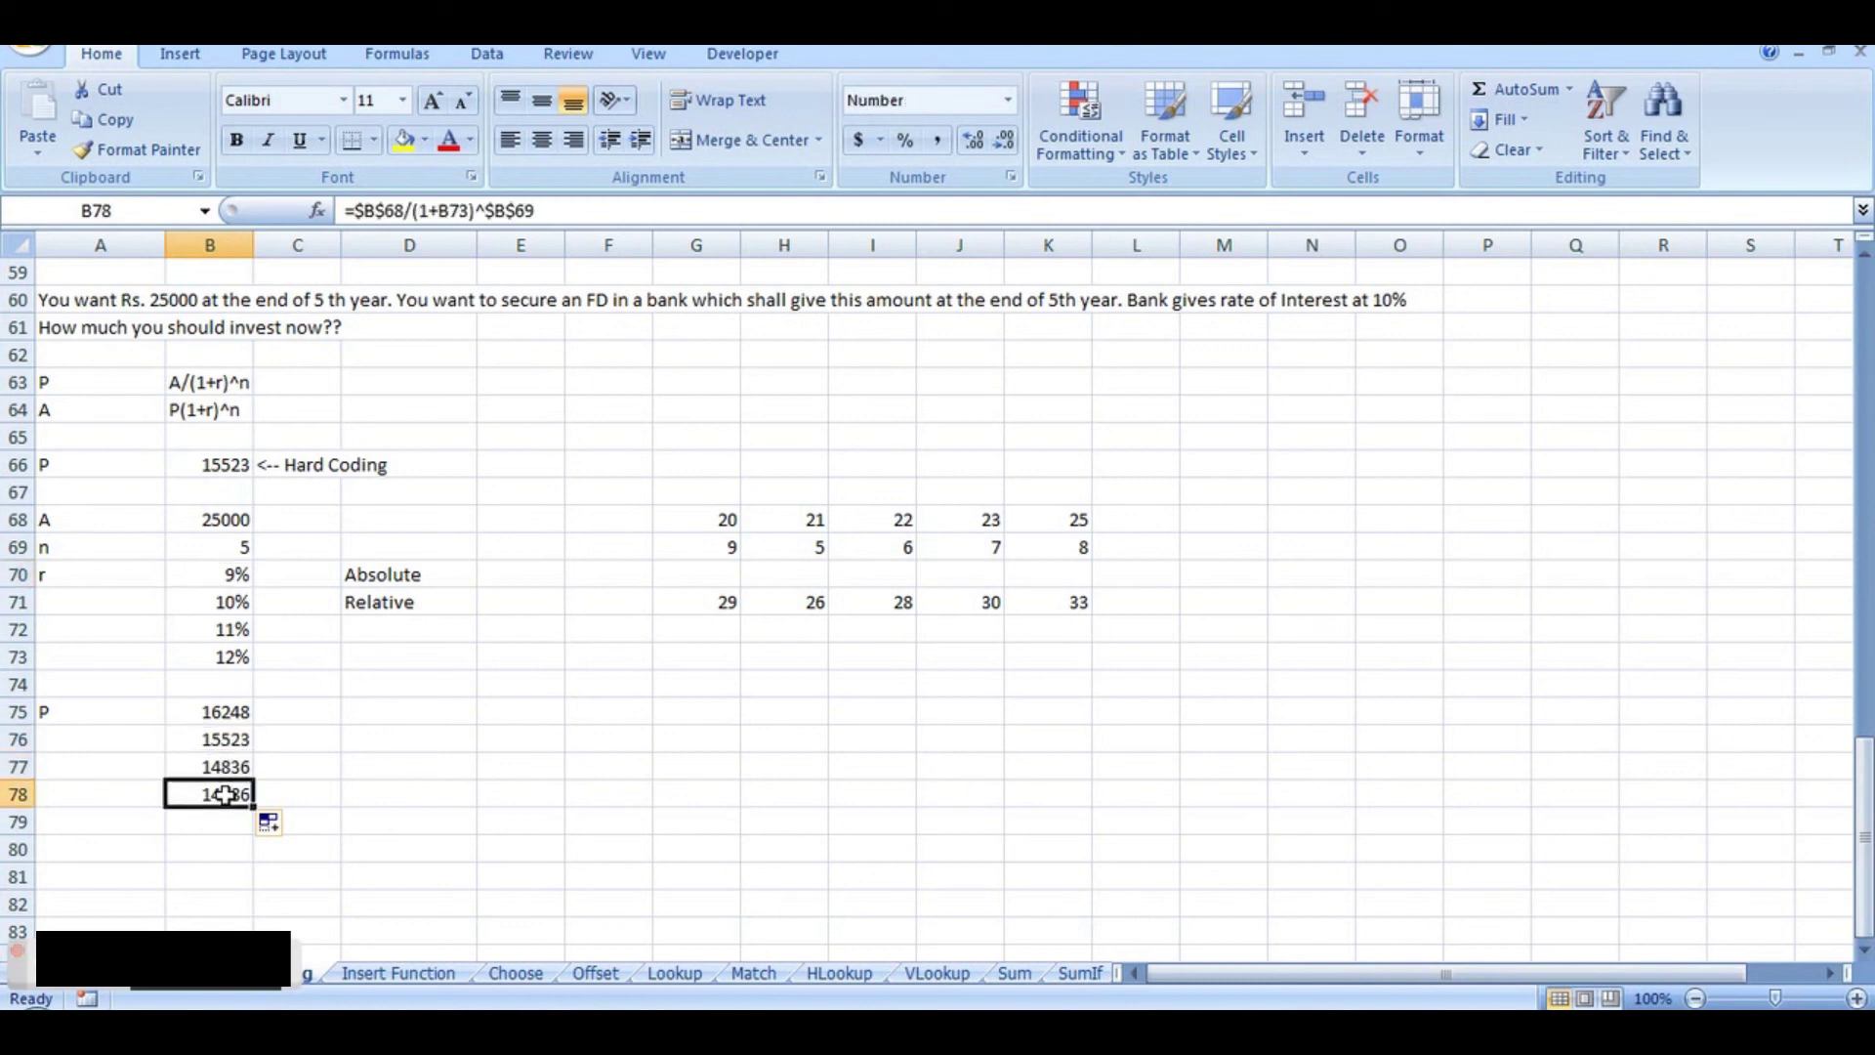
{"action": "left_click", "coordinate": [298, 743]}
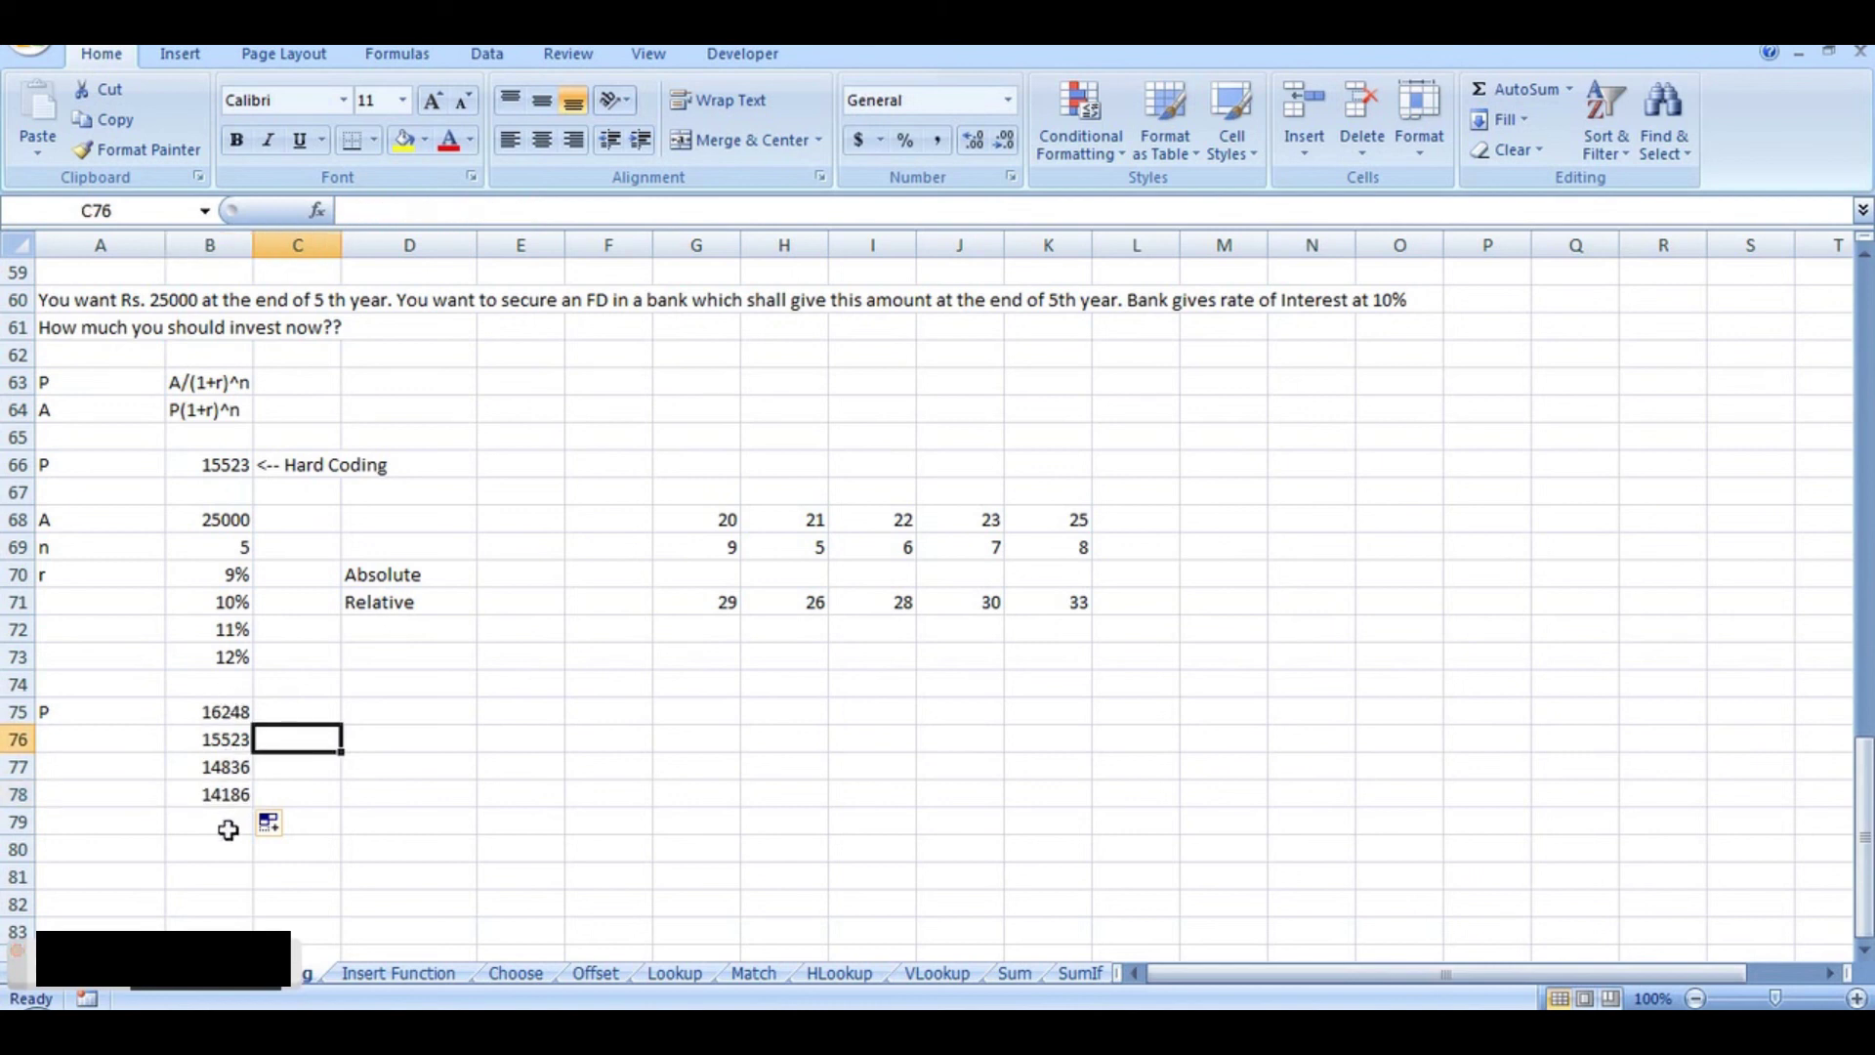
{"action": "left_click", "coordinate": [232, 766]}
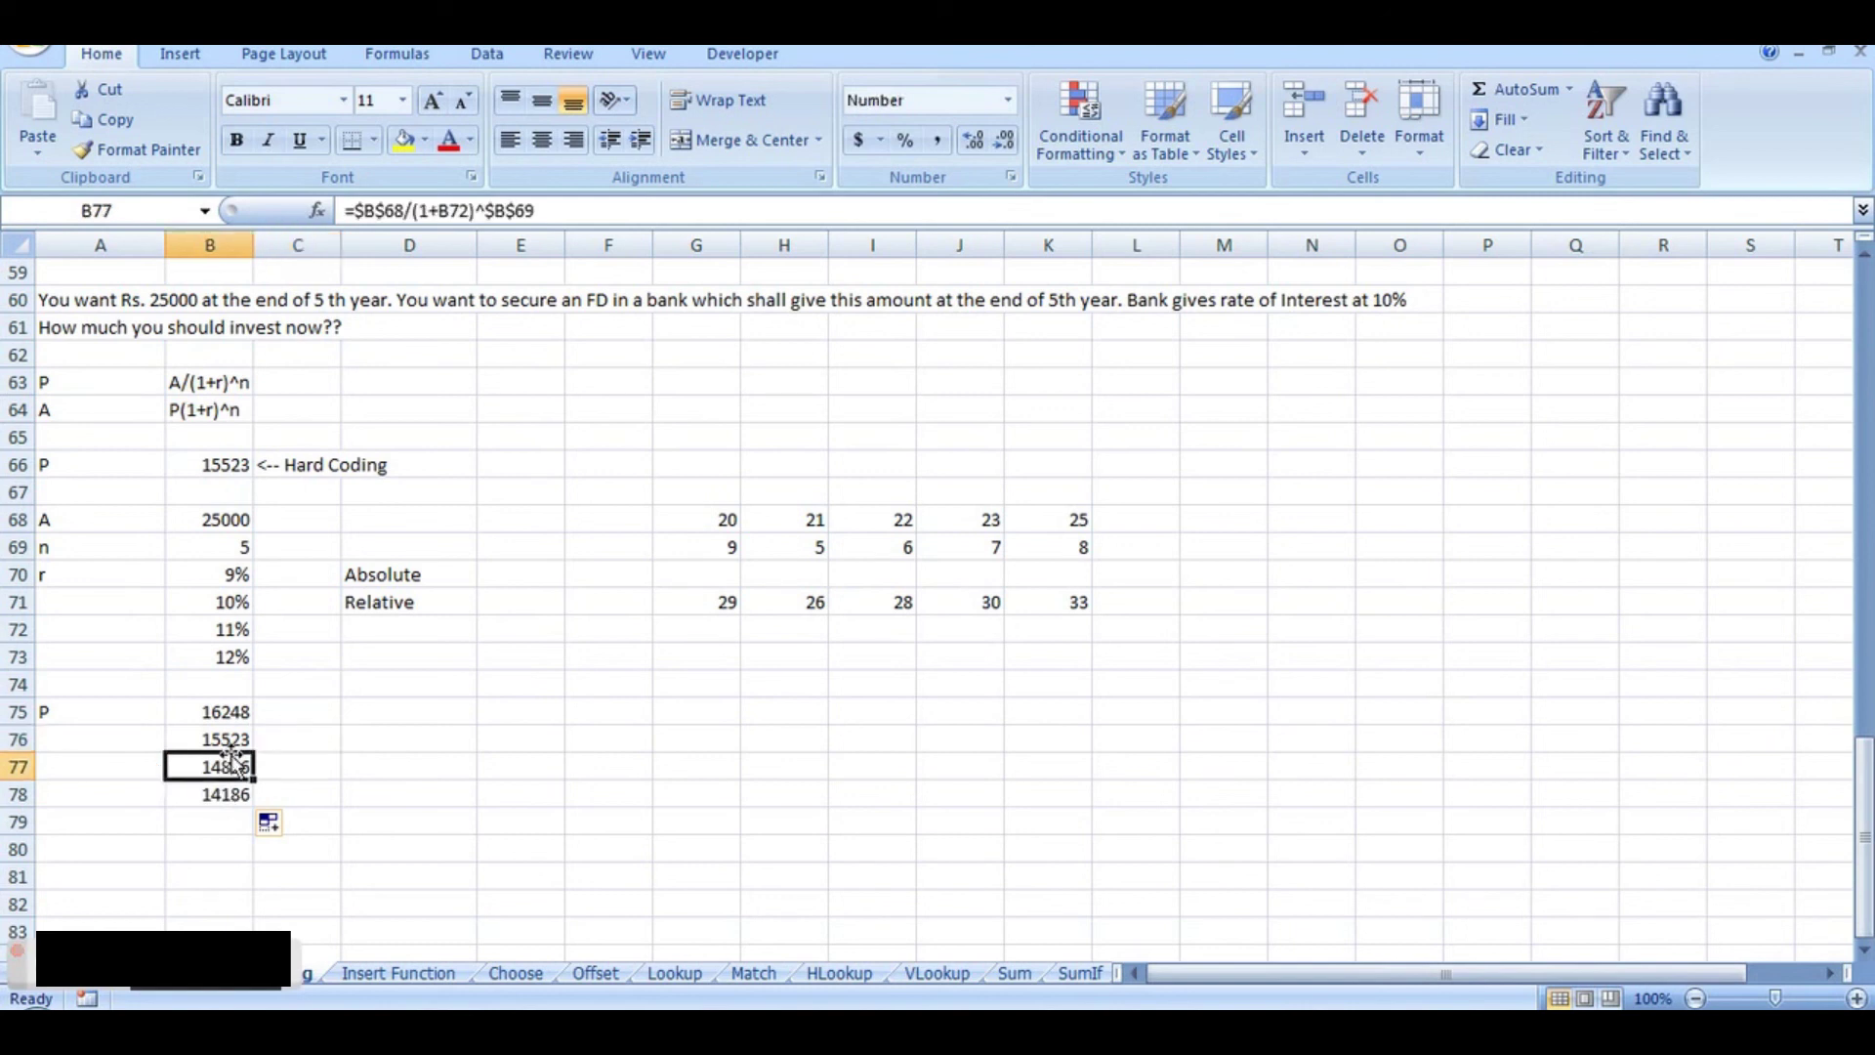
{"action": "left_click", "coordinate": [235, 739]}
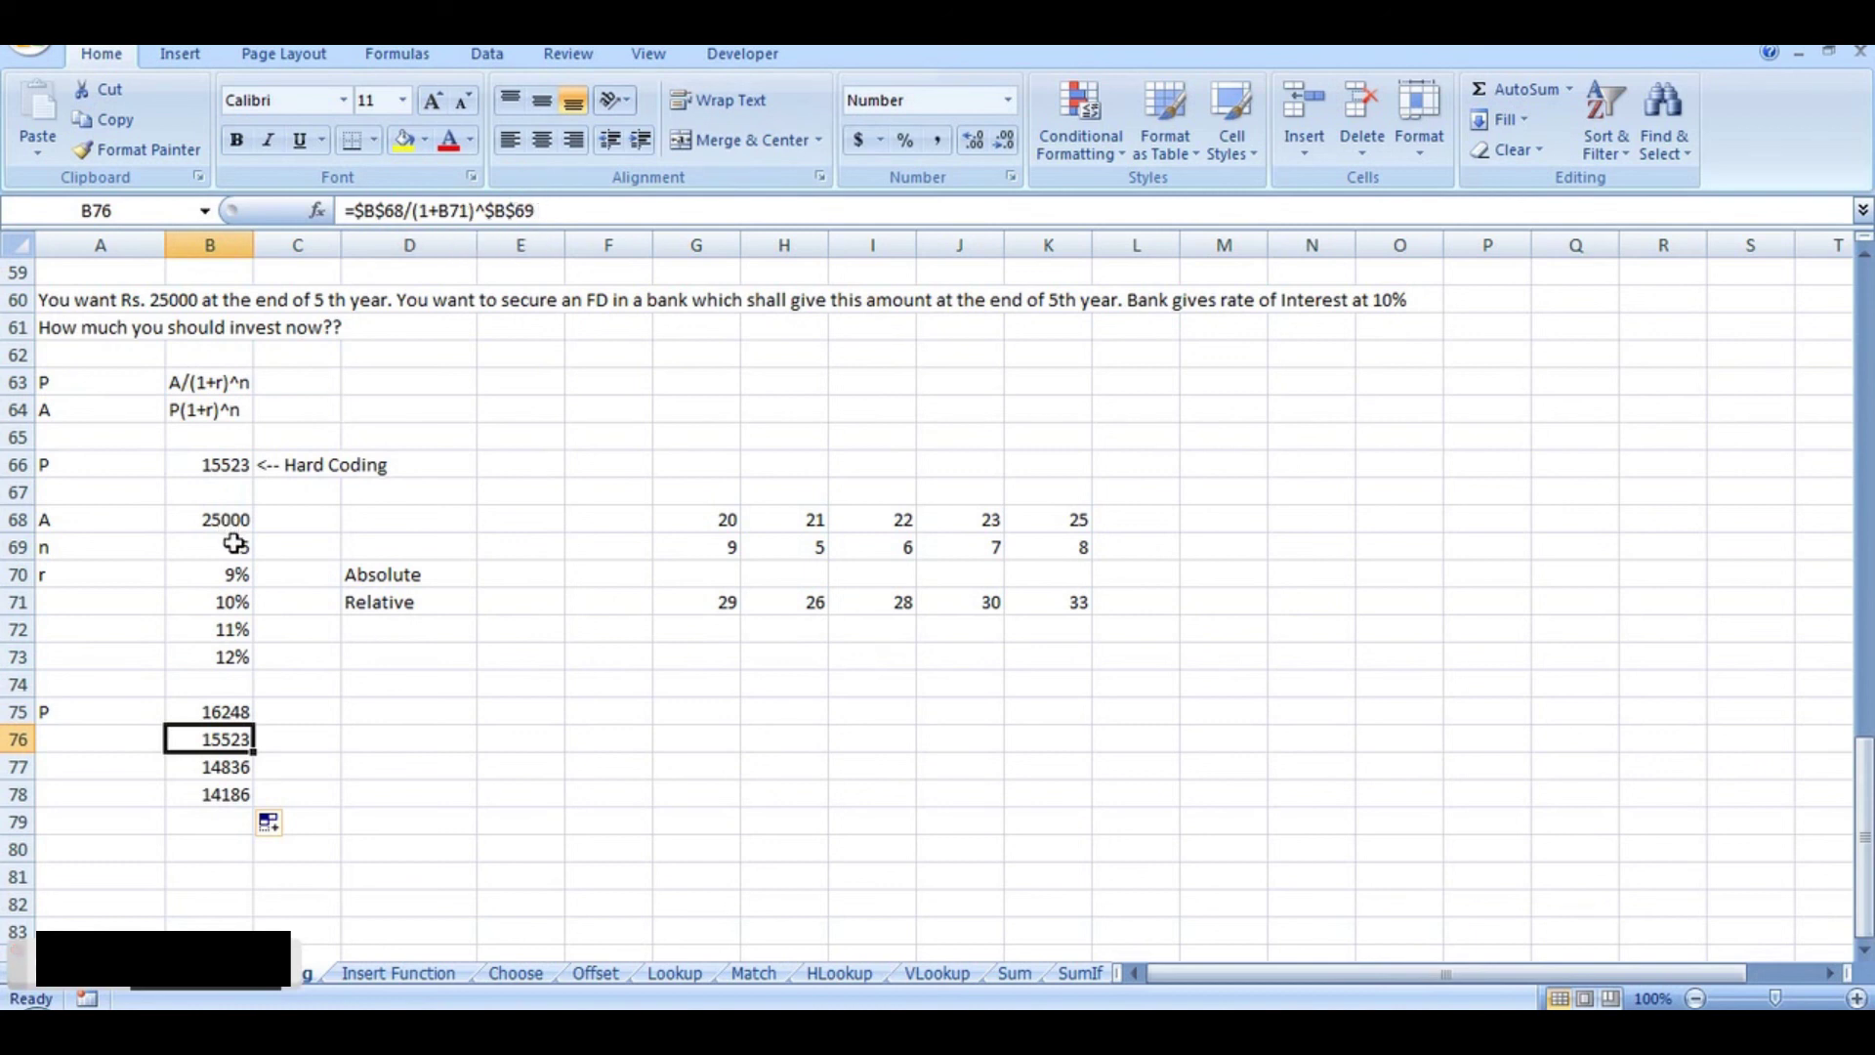
{"action": "left_click", "coordinate": [218, 764]}
{"action": "left_click", "coordinate": [217, 798]}
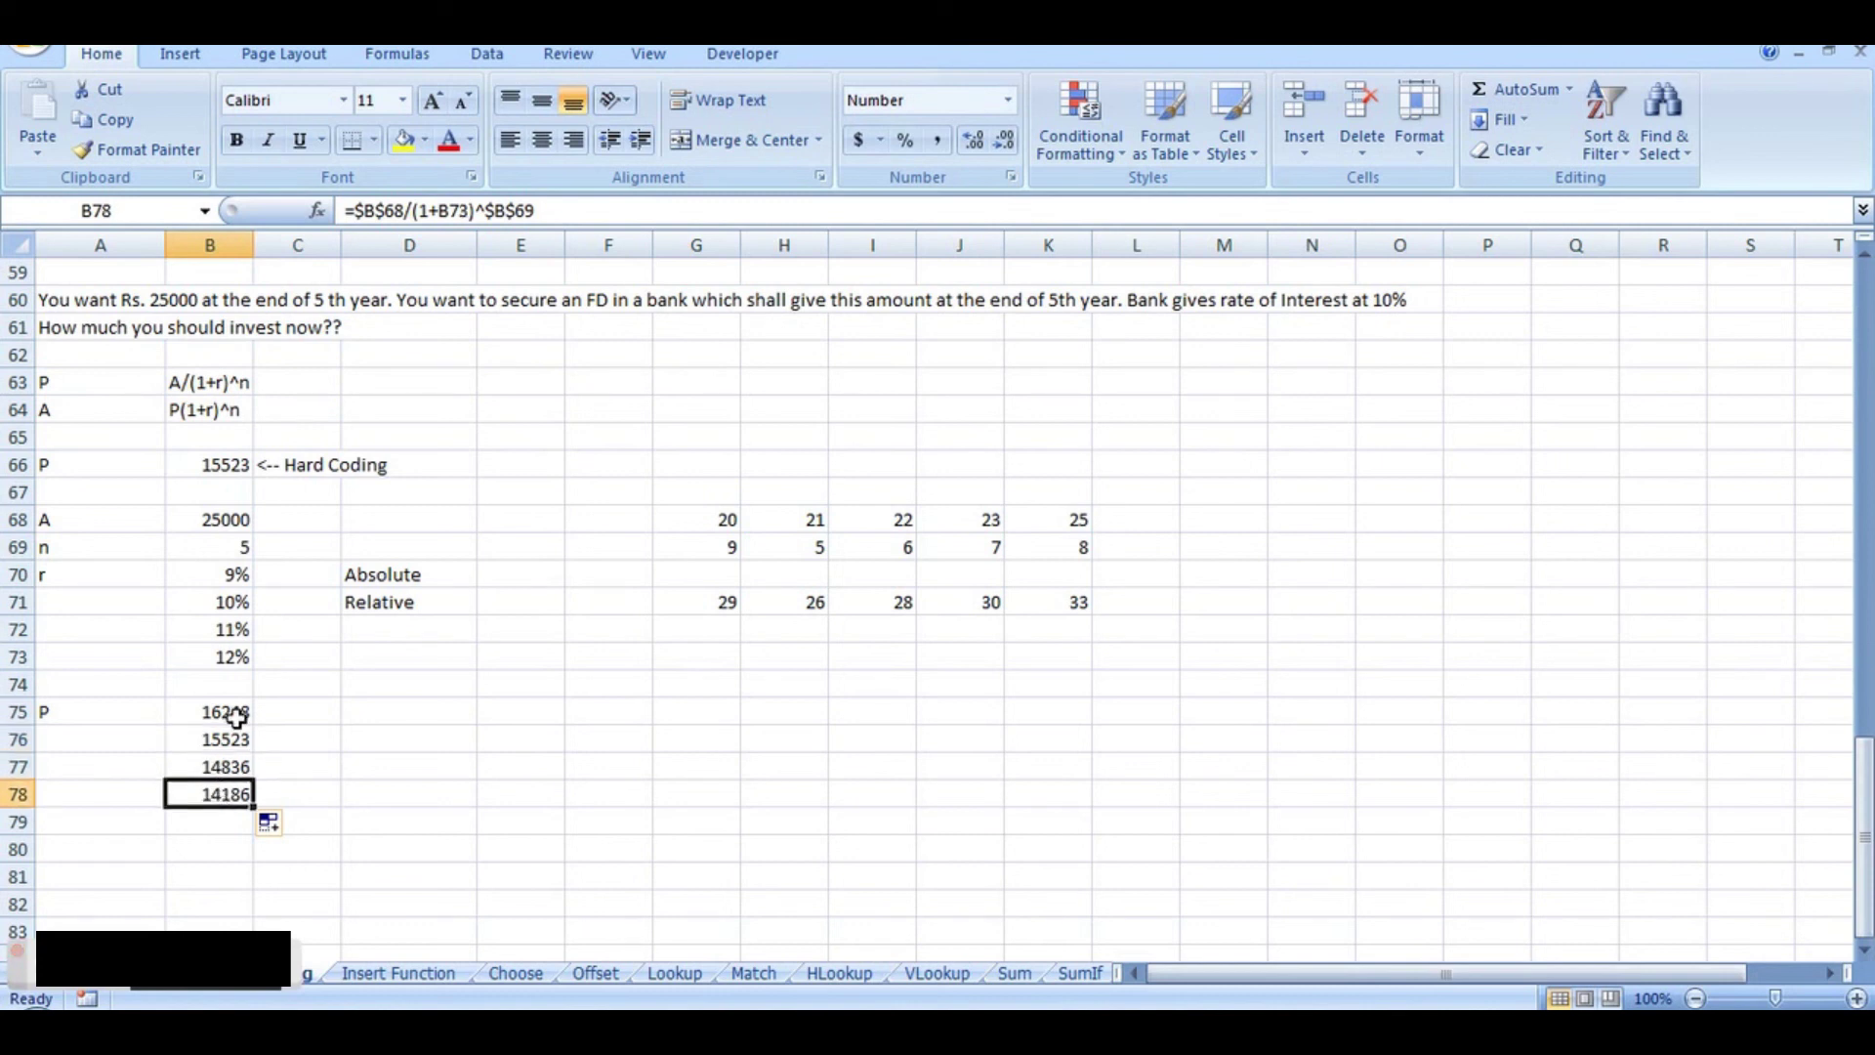
{"action": "left_click", "coordinate": [233, 576]}
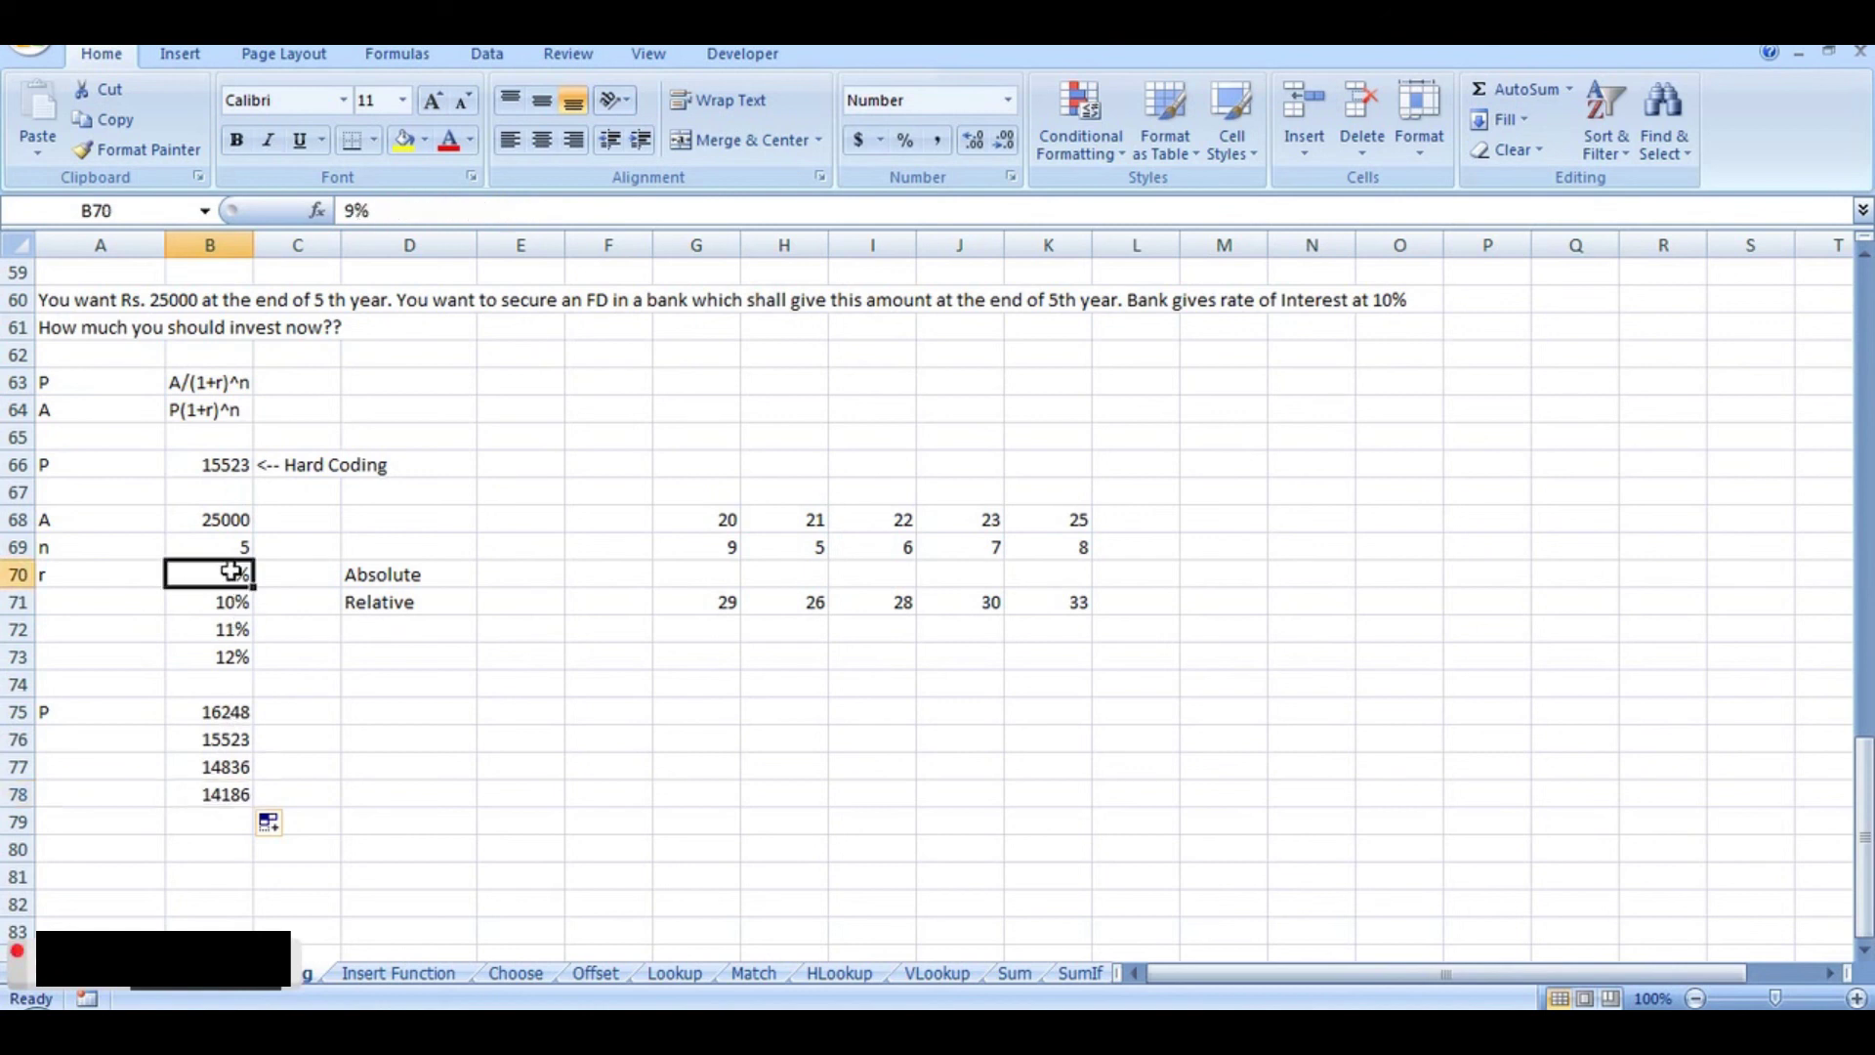
Step: Check the absolute and relative references in each principal formula from B76 down to B78, and in the original formula in B75
{"action": "left_click", "coordinate": [222, 738]}
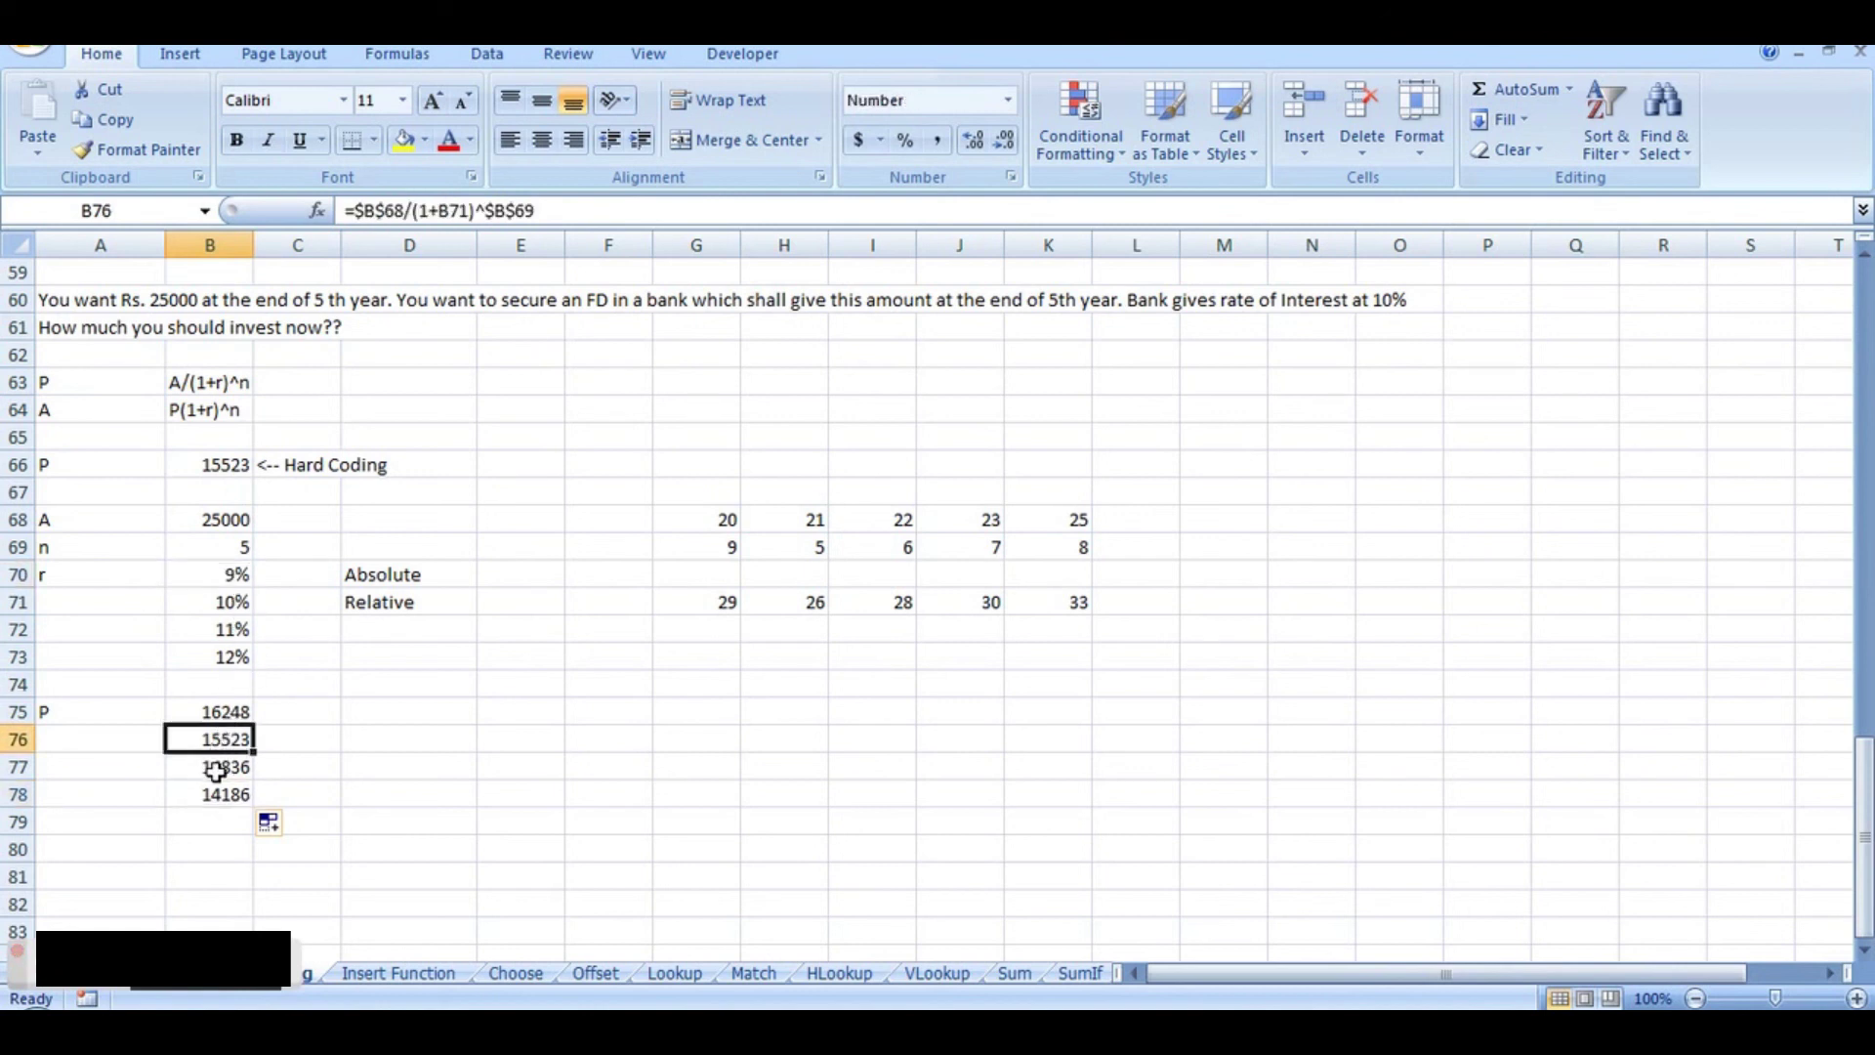
{"action": "left_click", "coordinate": [216, 771]}
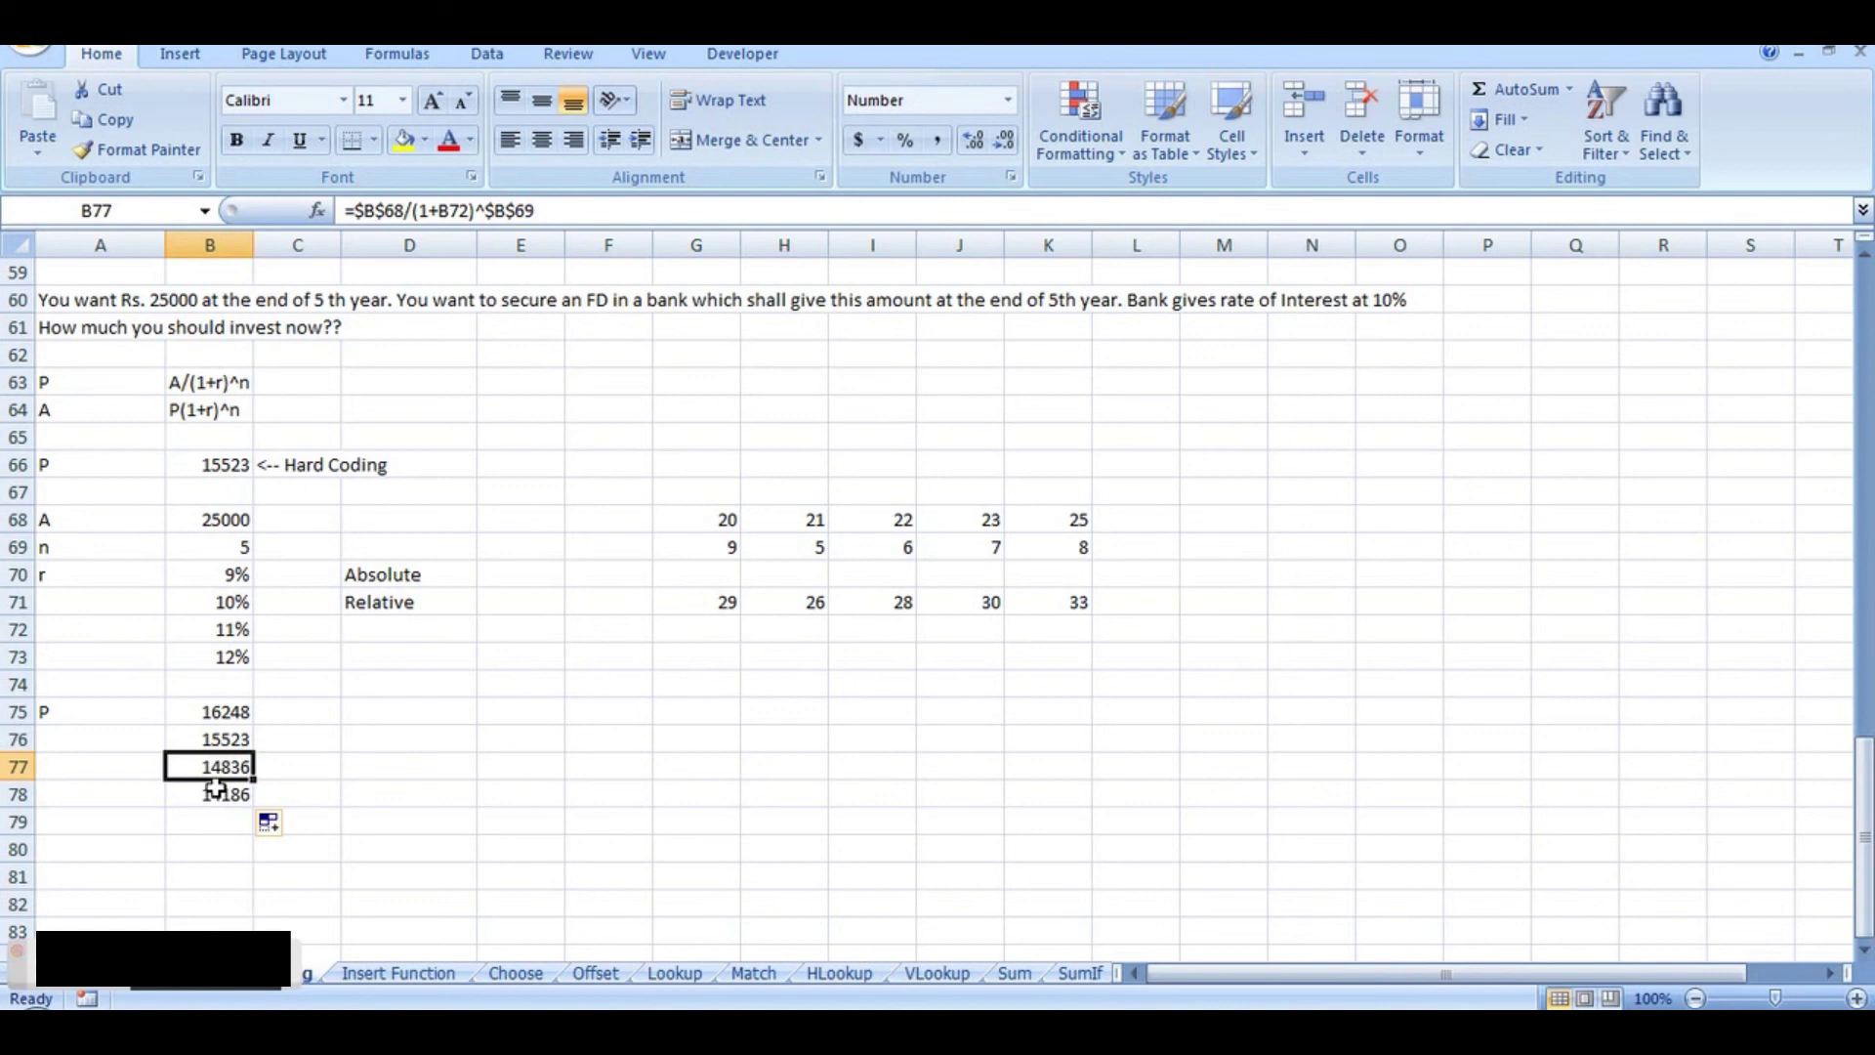
{"action": "left_click", "coordinate": [216, 794]}
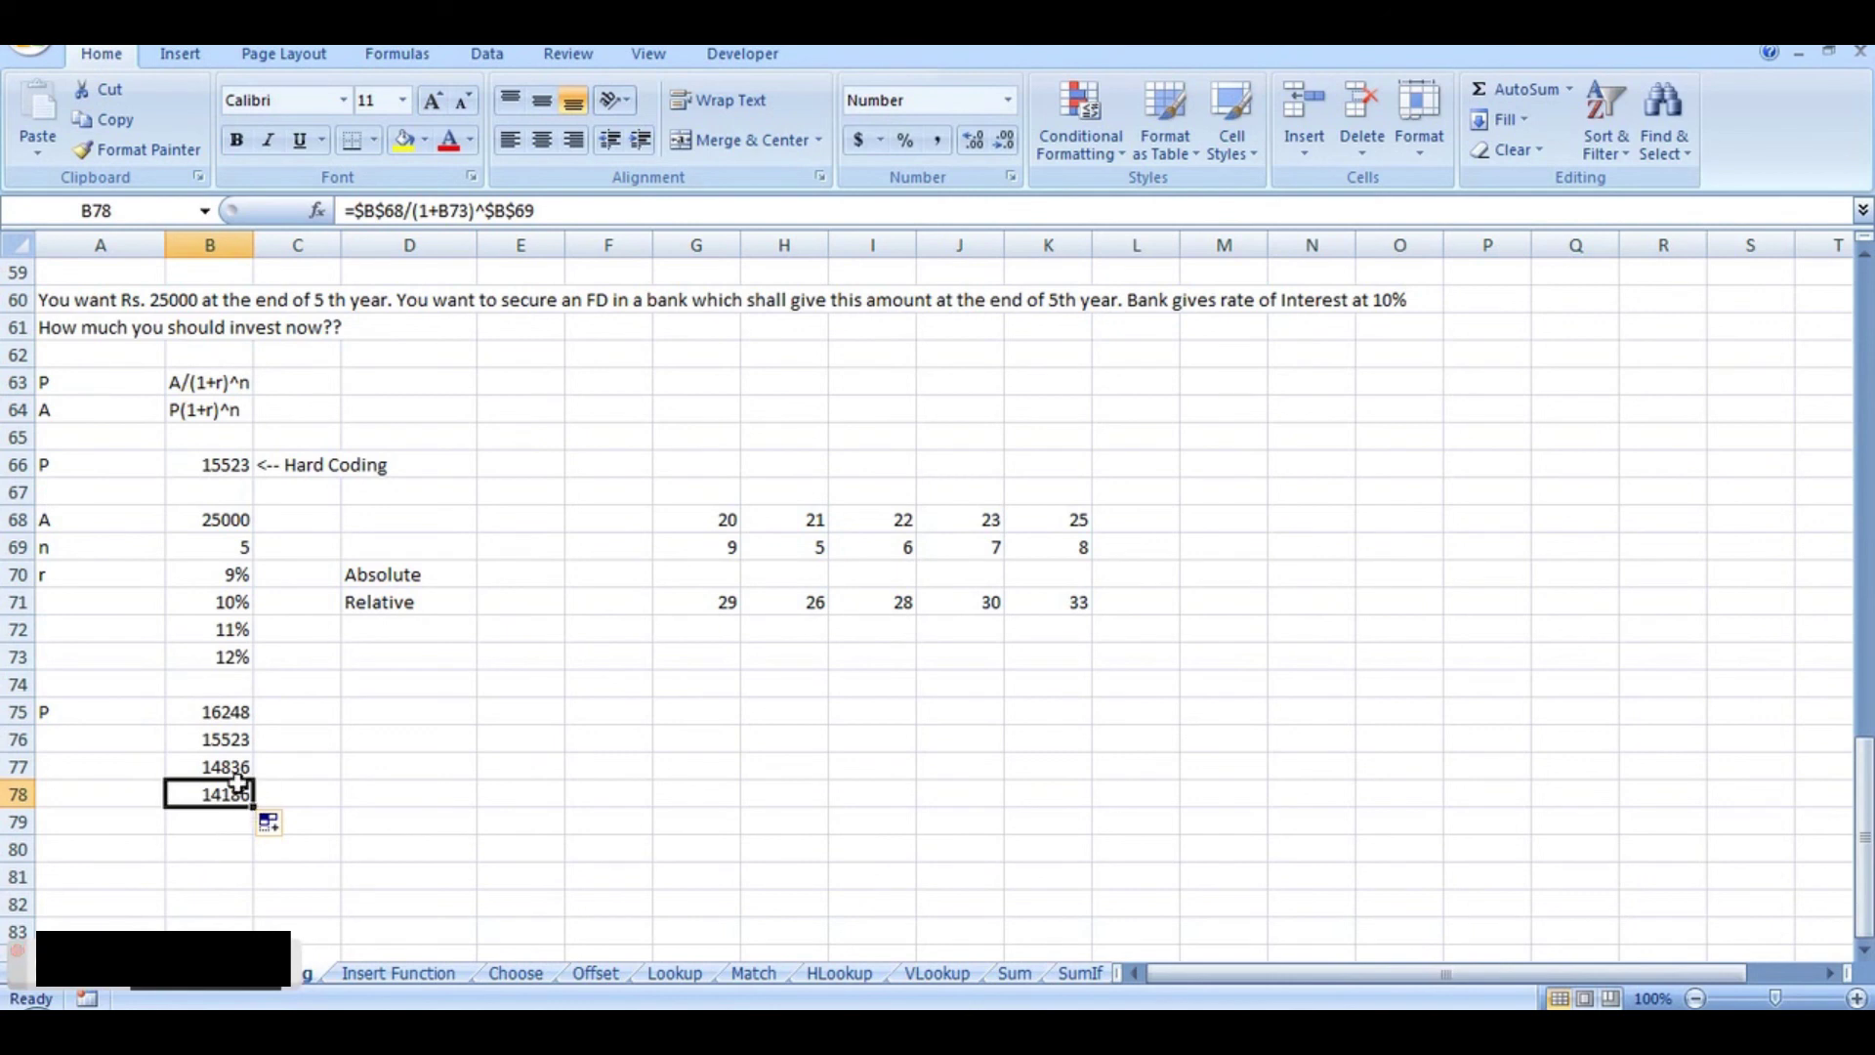
{"action": "left_click", "coordinate": [236, 707]}
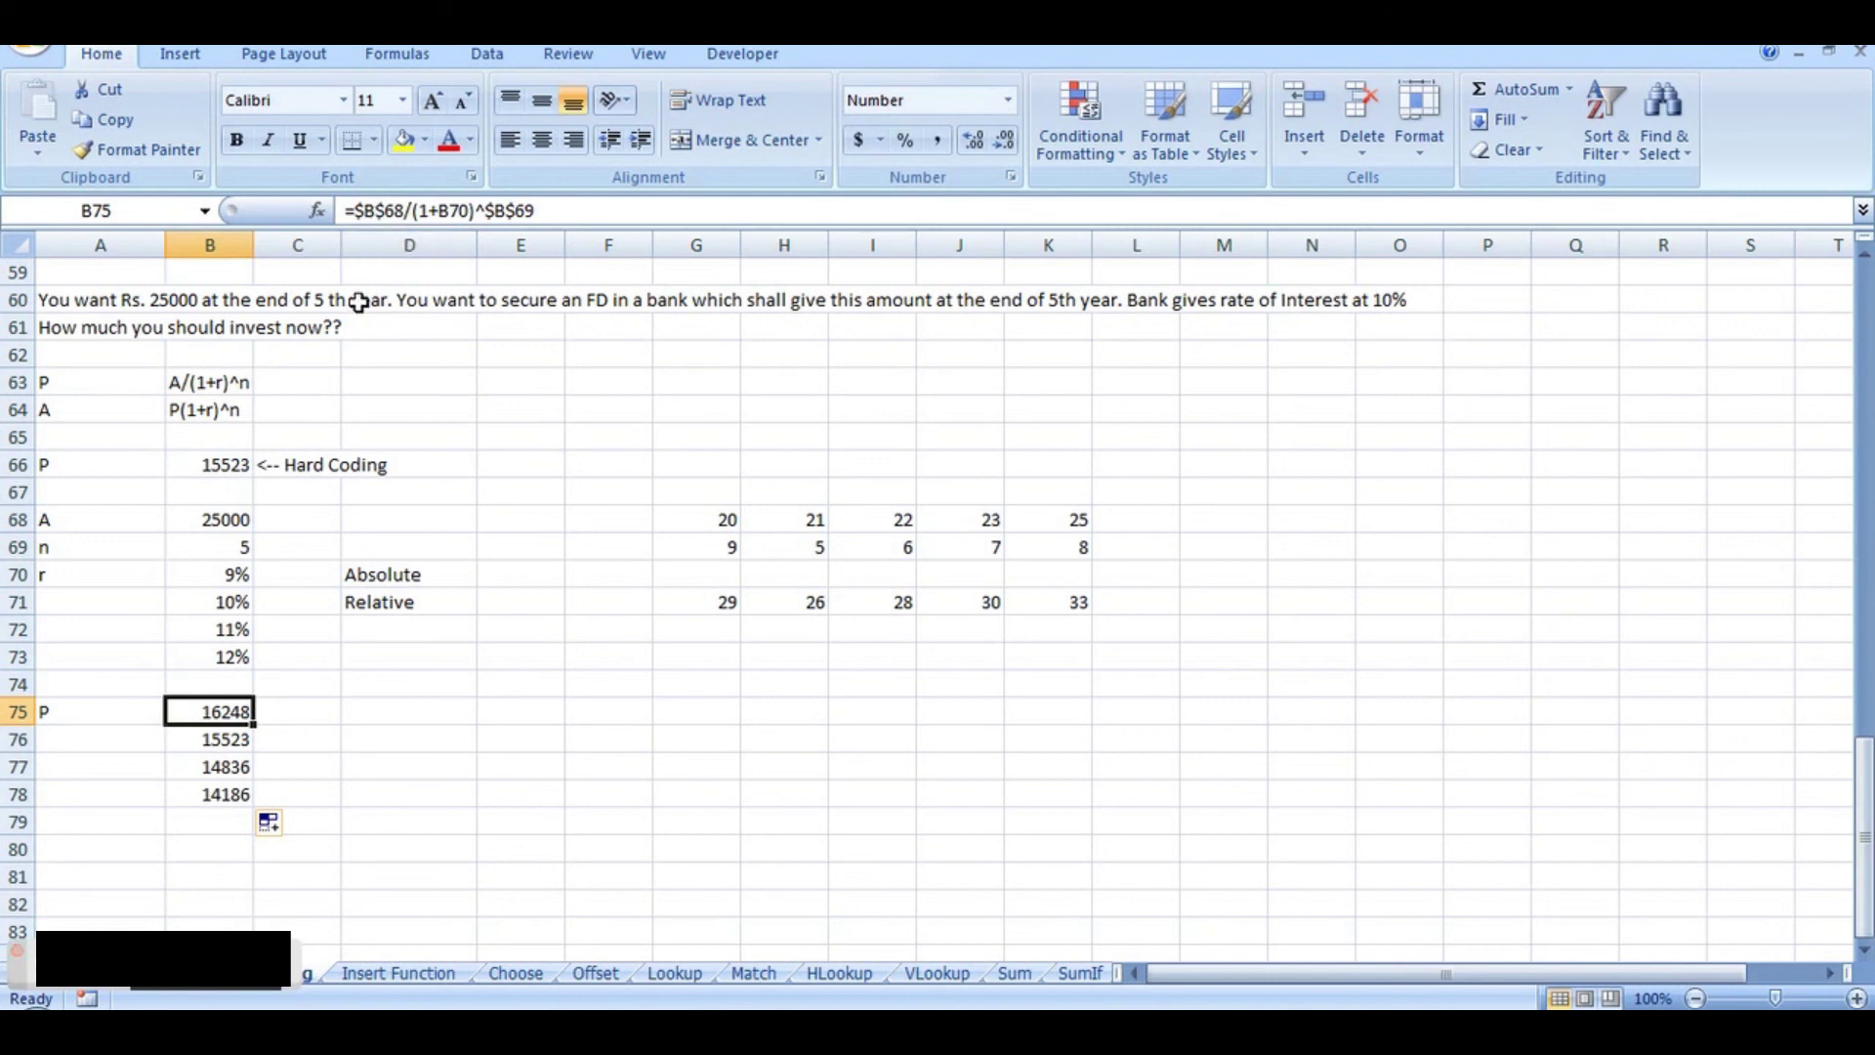
Step: Enter the reference notations $B in D75 and B$ in D76 as text, each prefixed with an apostrophe
{"action": "left_click", "coordinate": [417, 703]}
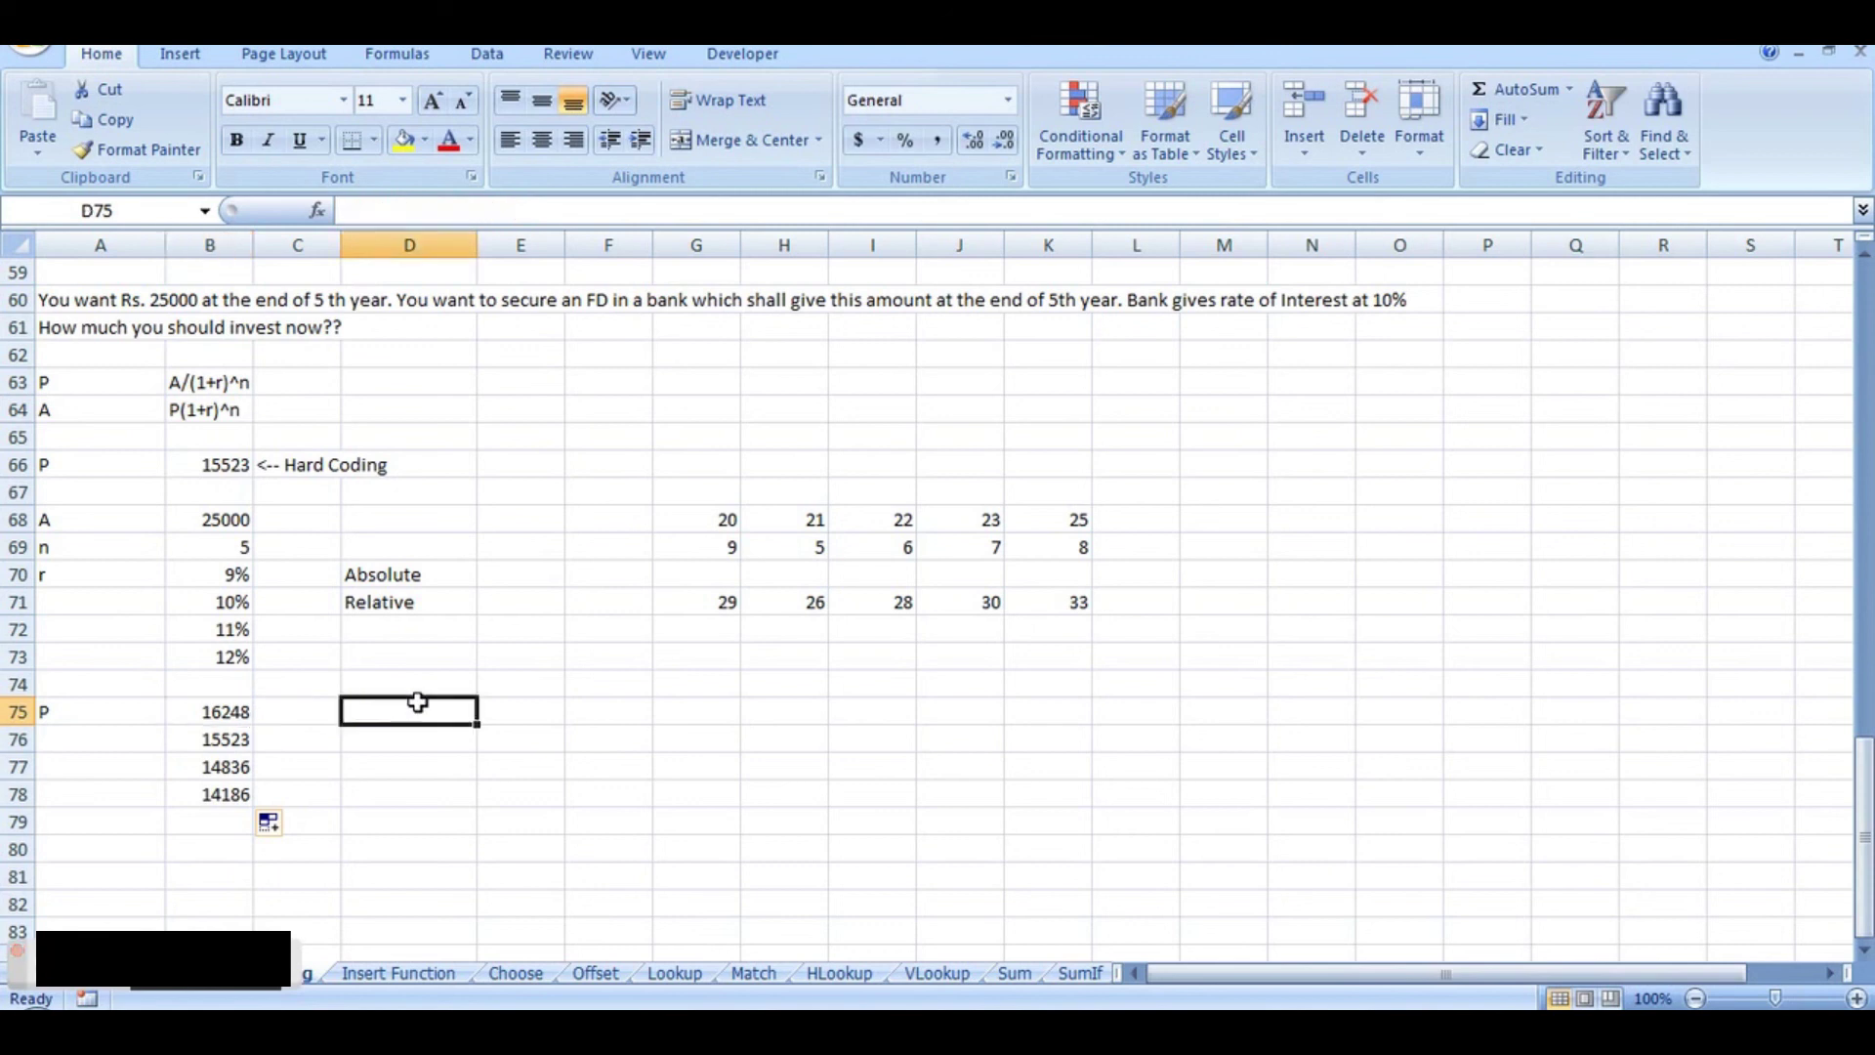
{"action": "type", "text": "\""}
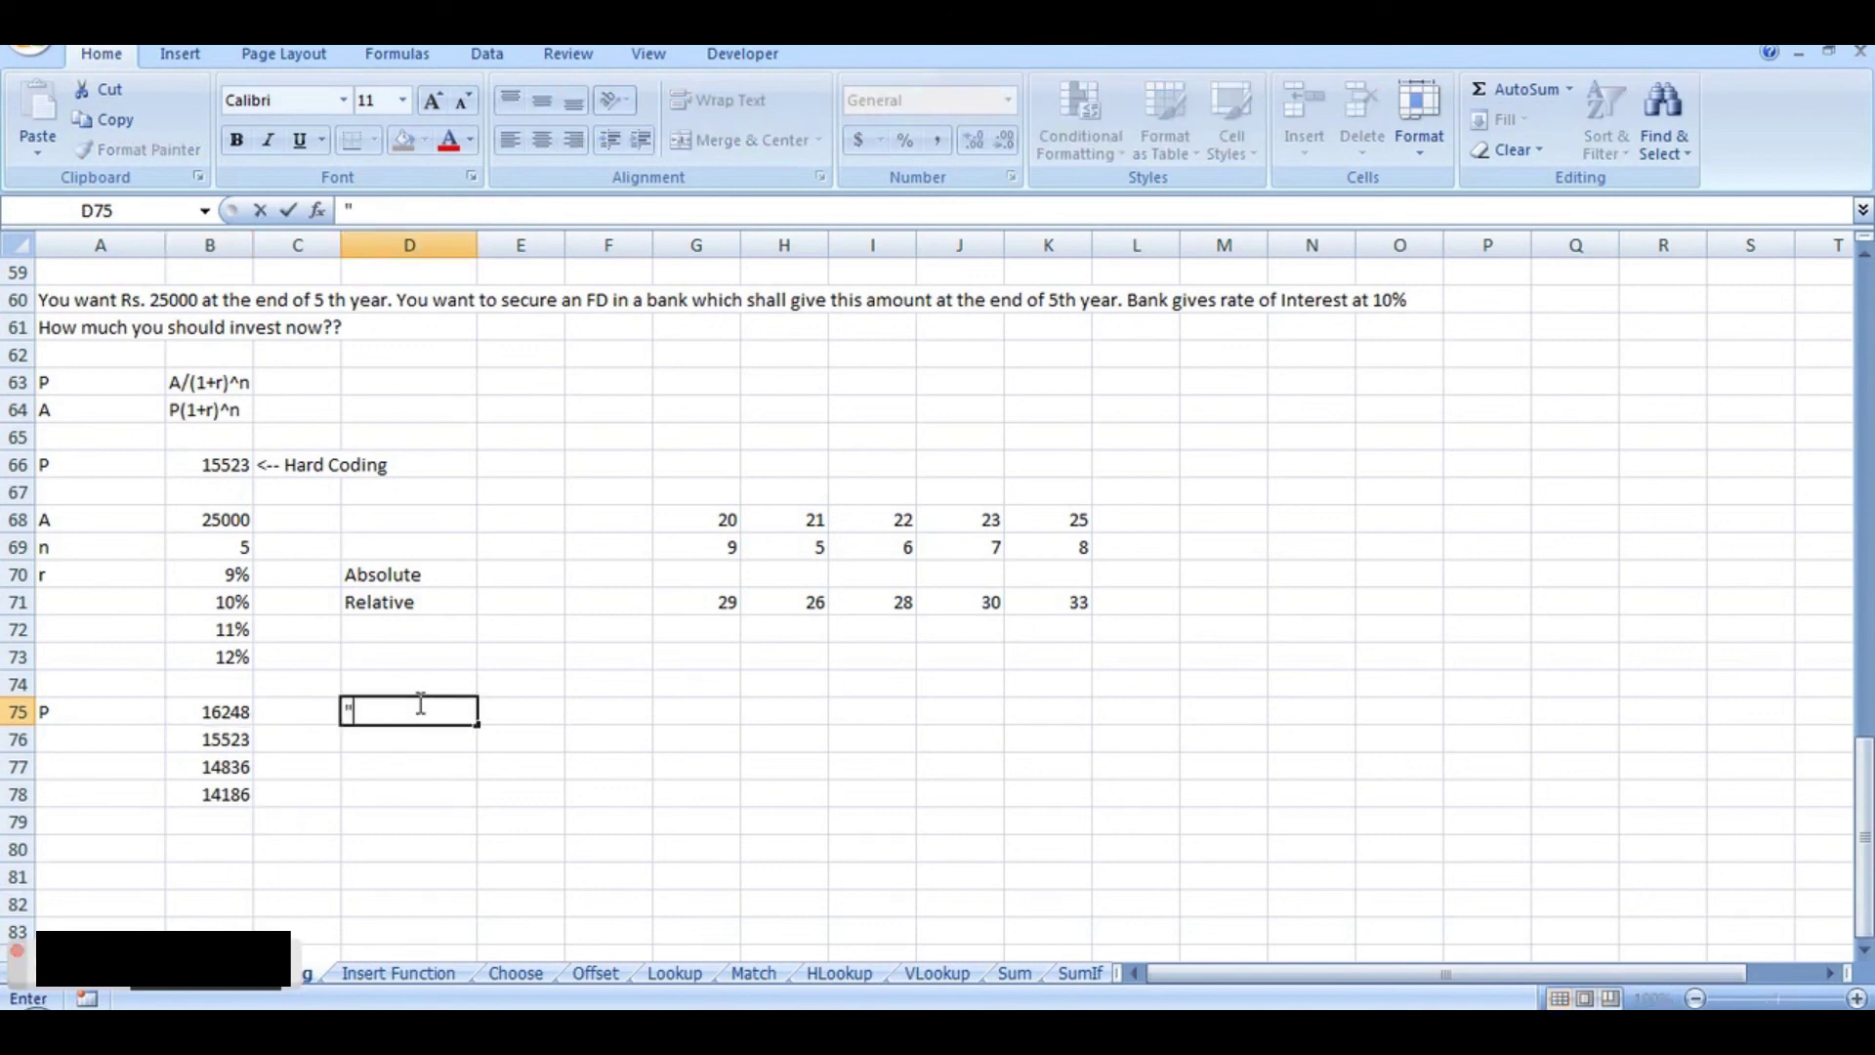
{"action": "key", "text": "BackSpace"}
{"action": "type", "text": "'$B"}
{"action": "key", "text": "Return"}
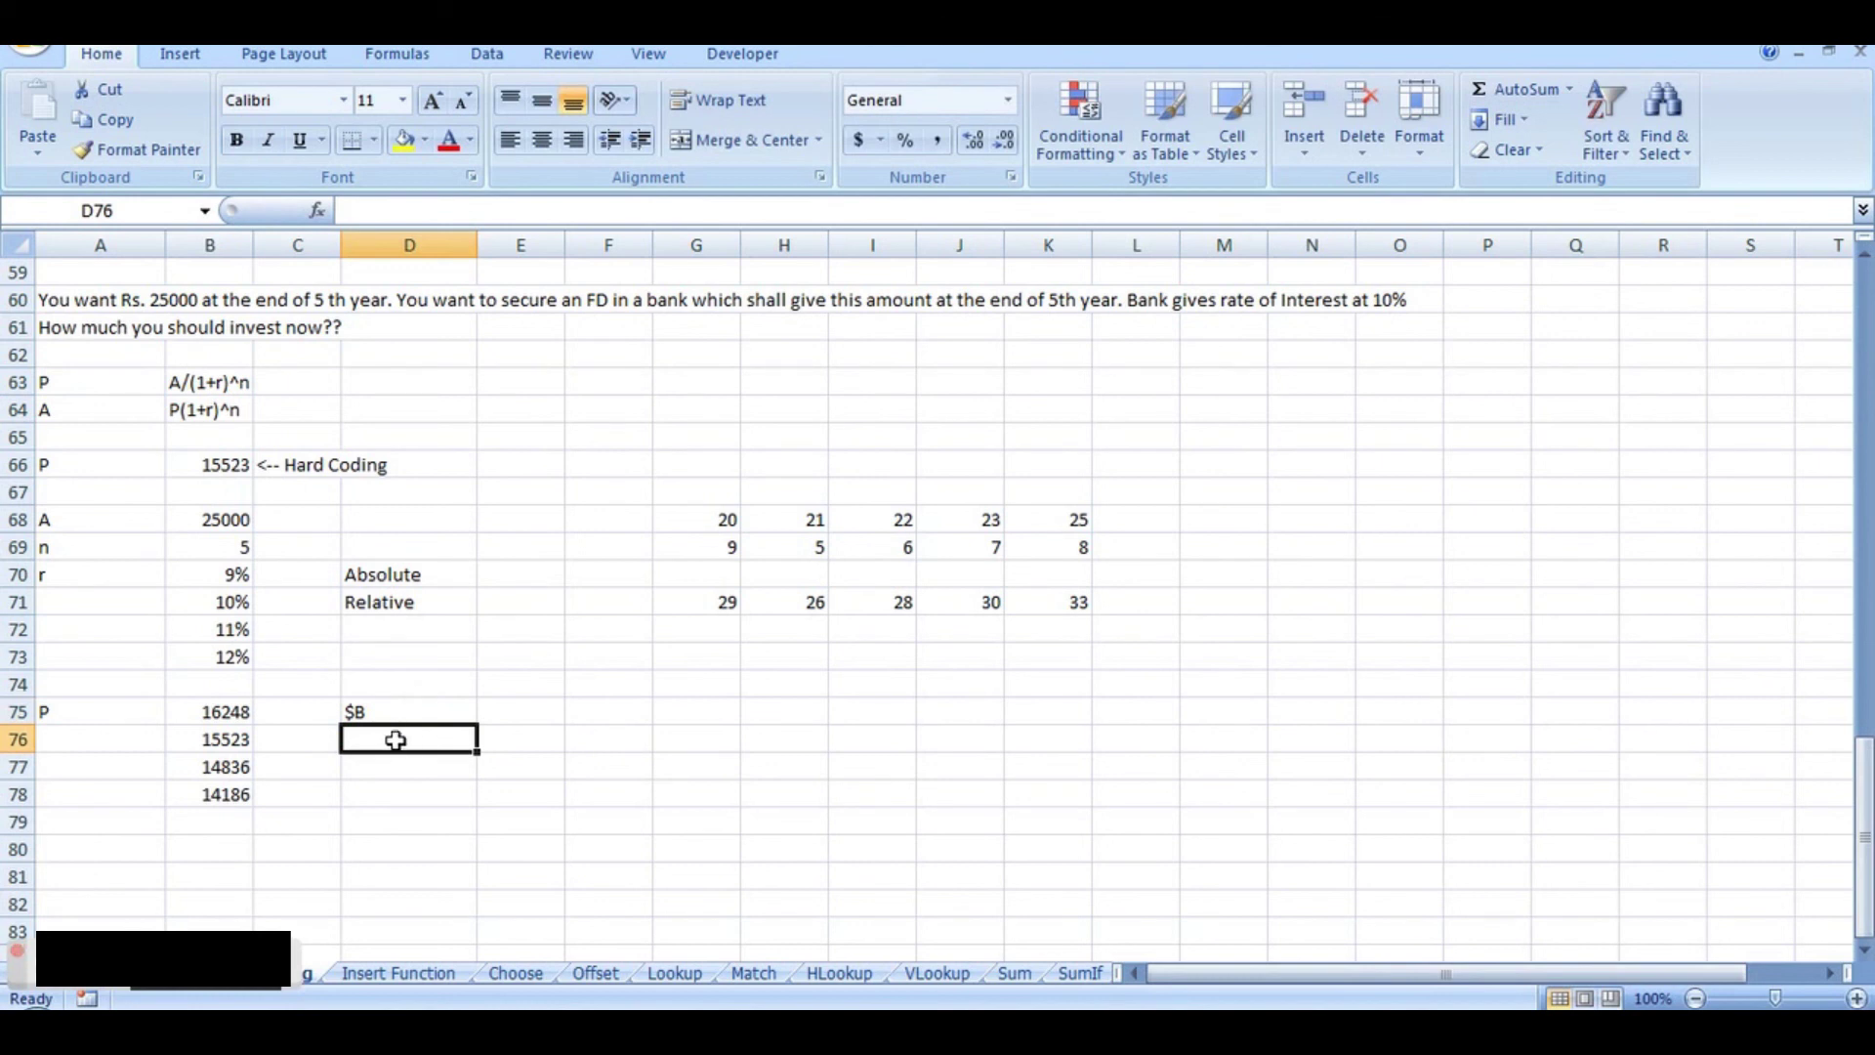
{"action": "type", "text": "'"}
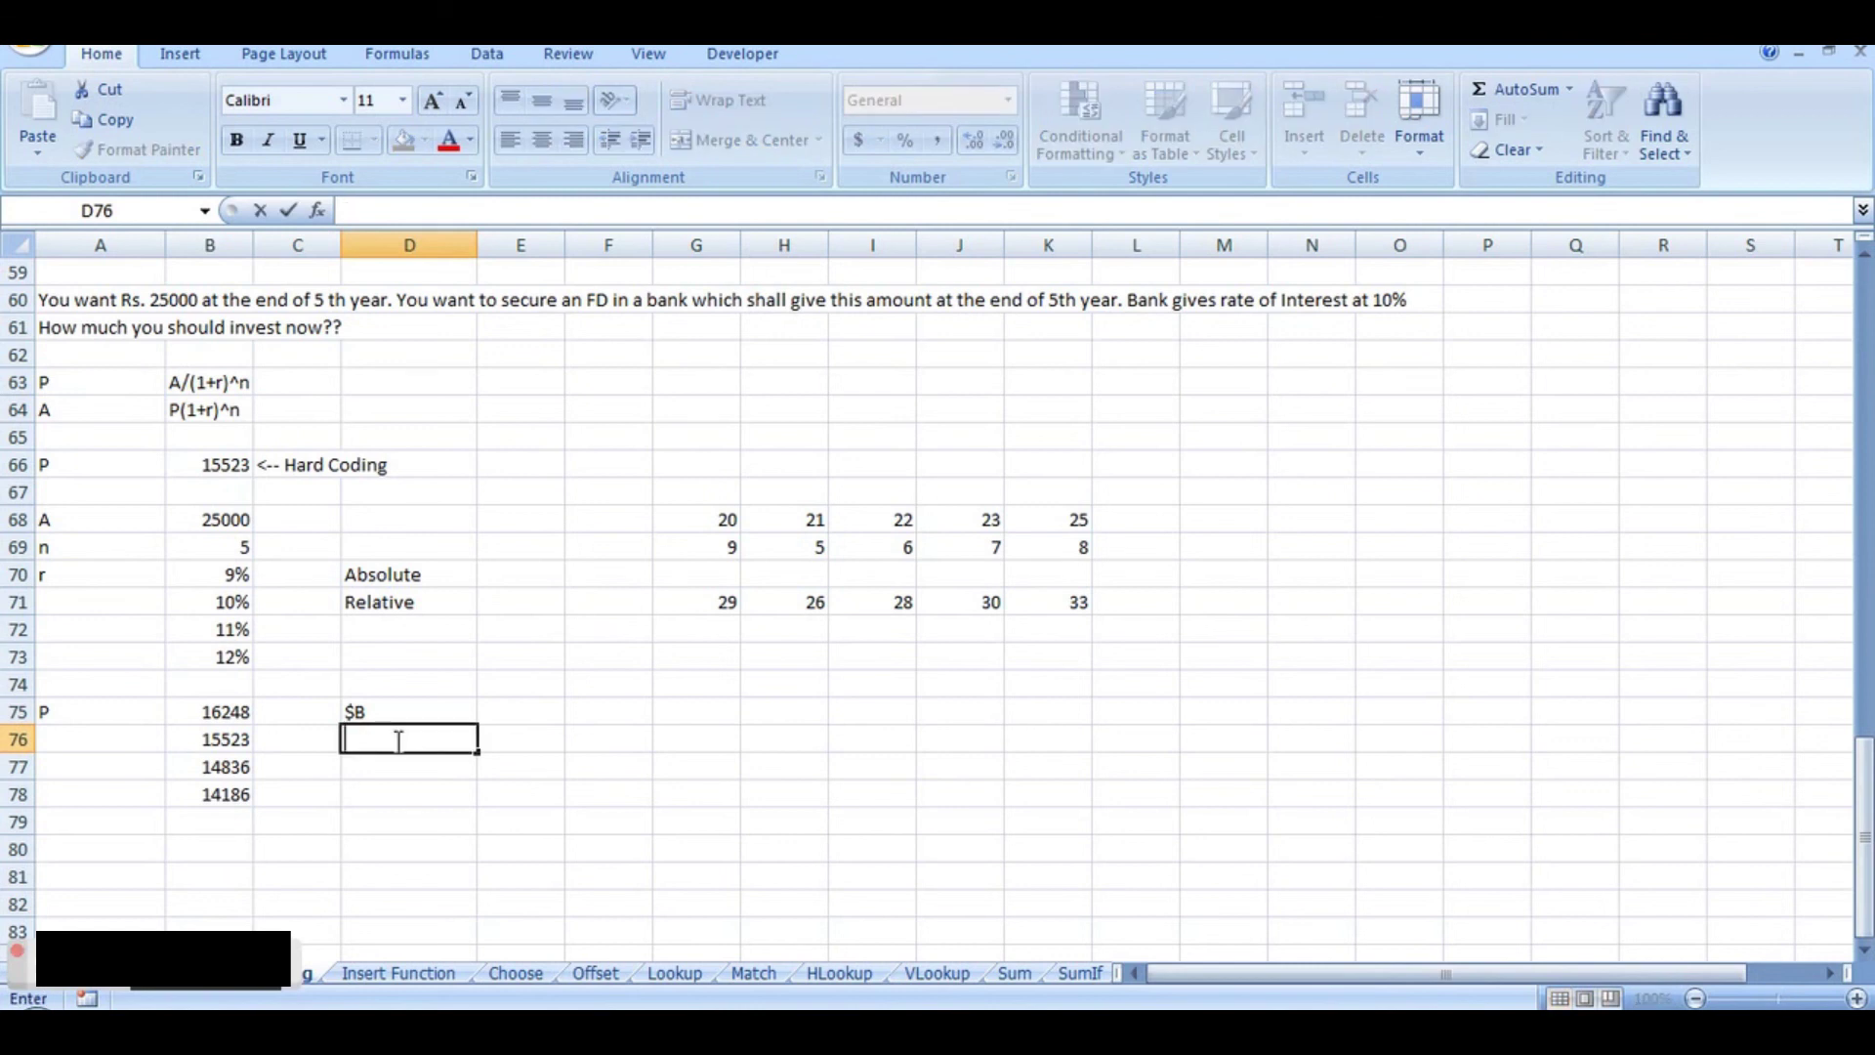
{"action": "type", "text": "B$"}
{"action": "key", "text": "Return"}
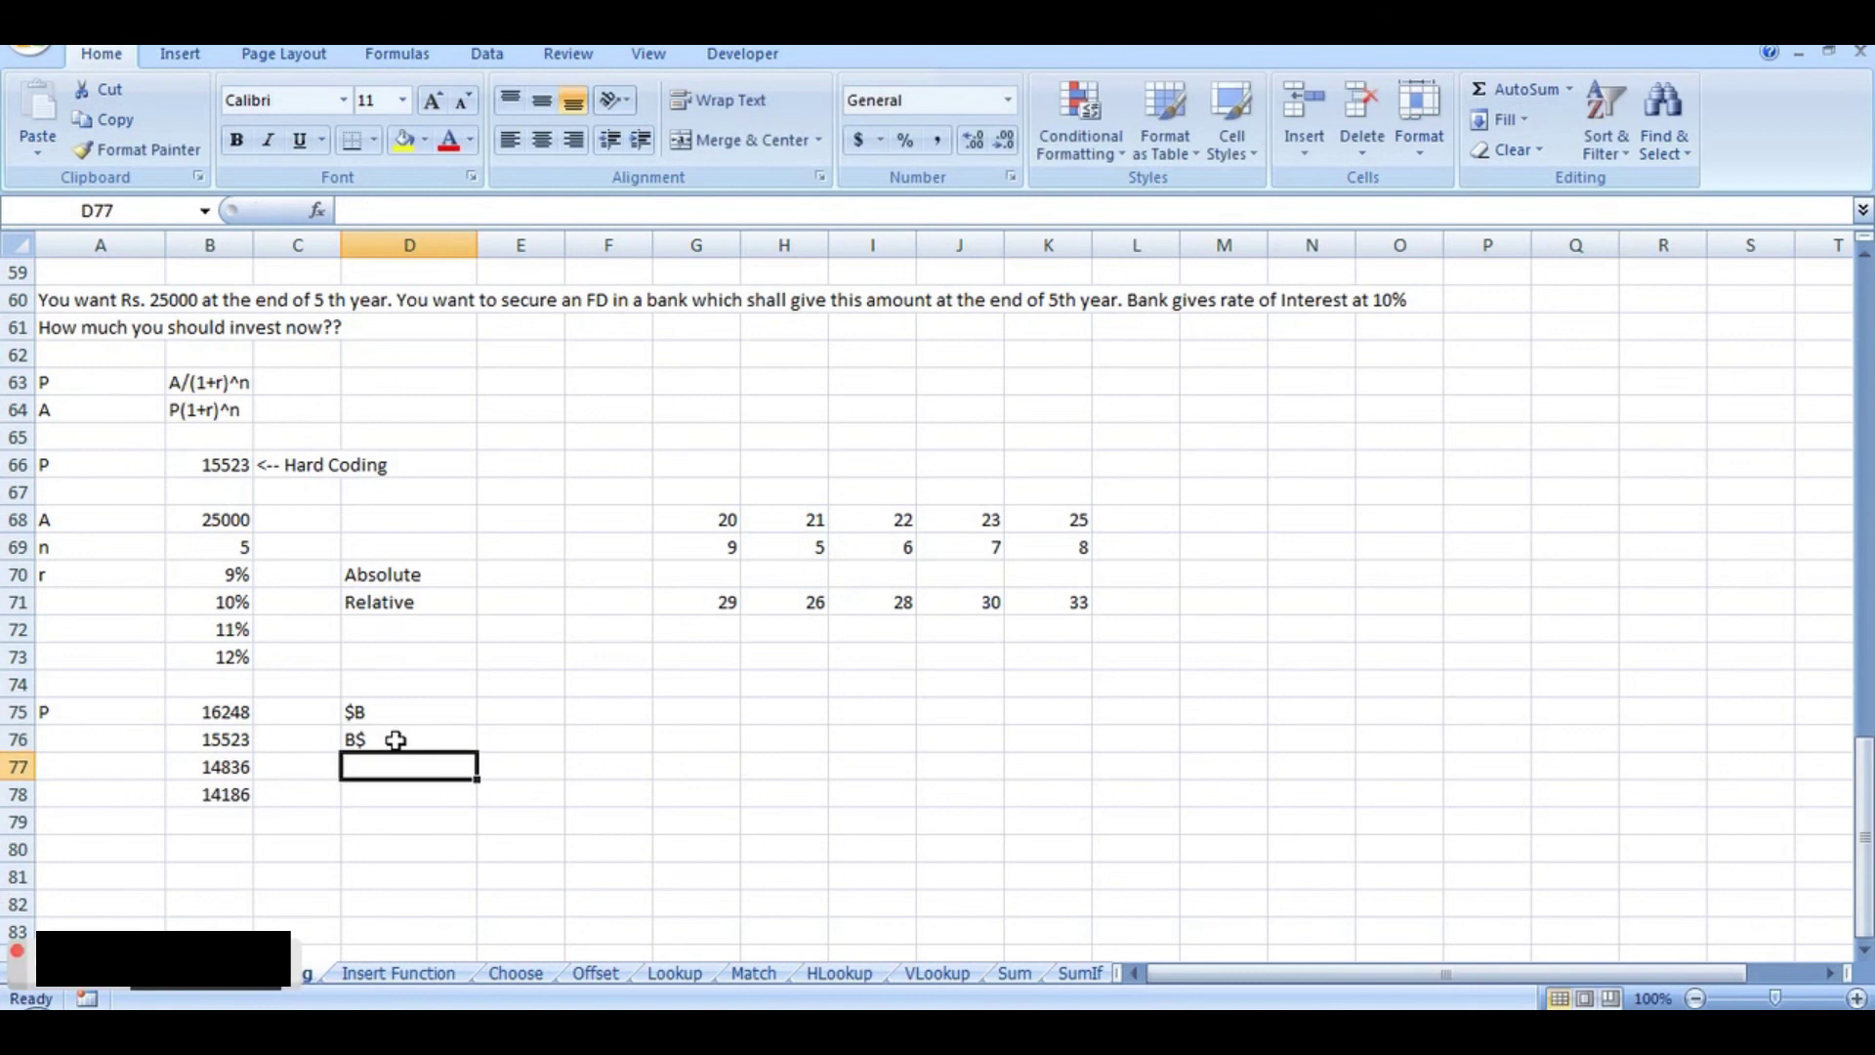
Step: Compare the notations in D75:D76 with the formula in B75, and enter $B$ as apostrophe-prefixed text in D77
{"action": "left_click", "coordinate": [234, 713]}
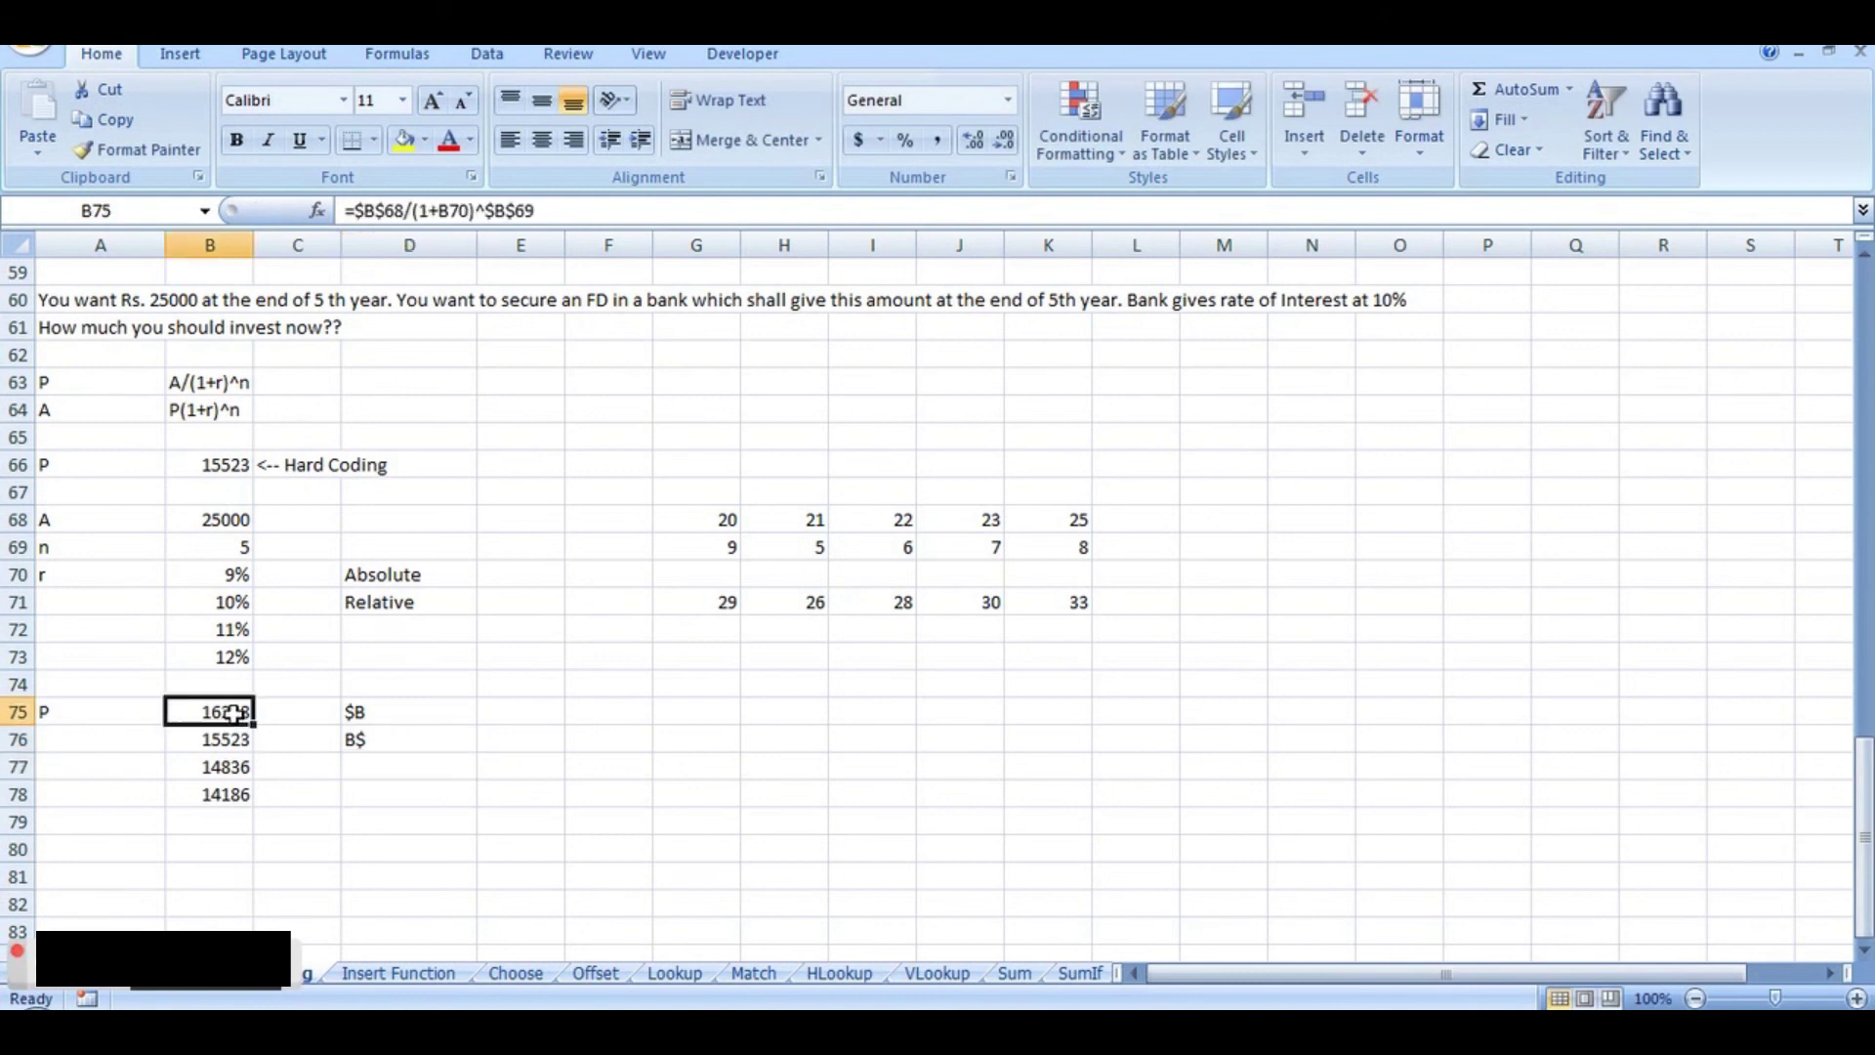
{"action": "left_click", "coordinate": [404, 715]}
{"action": "left_click", "coordinate": [389, 745]}
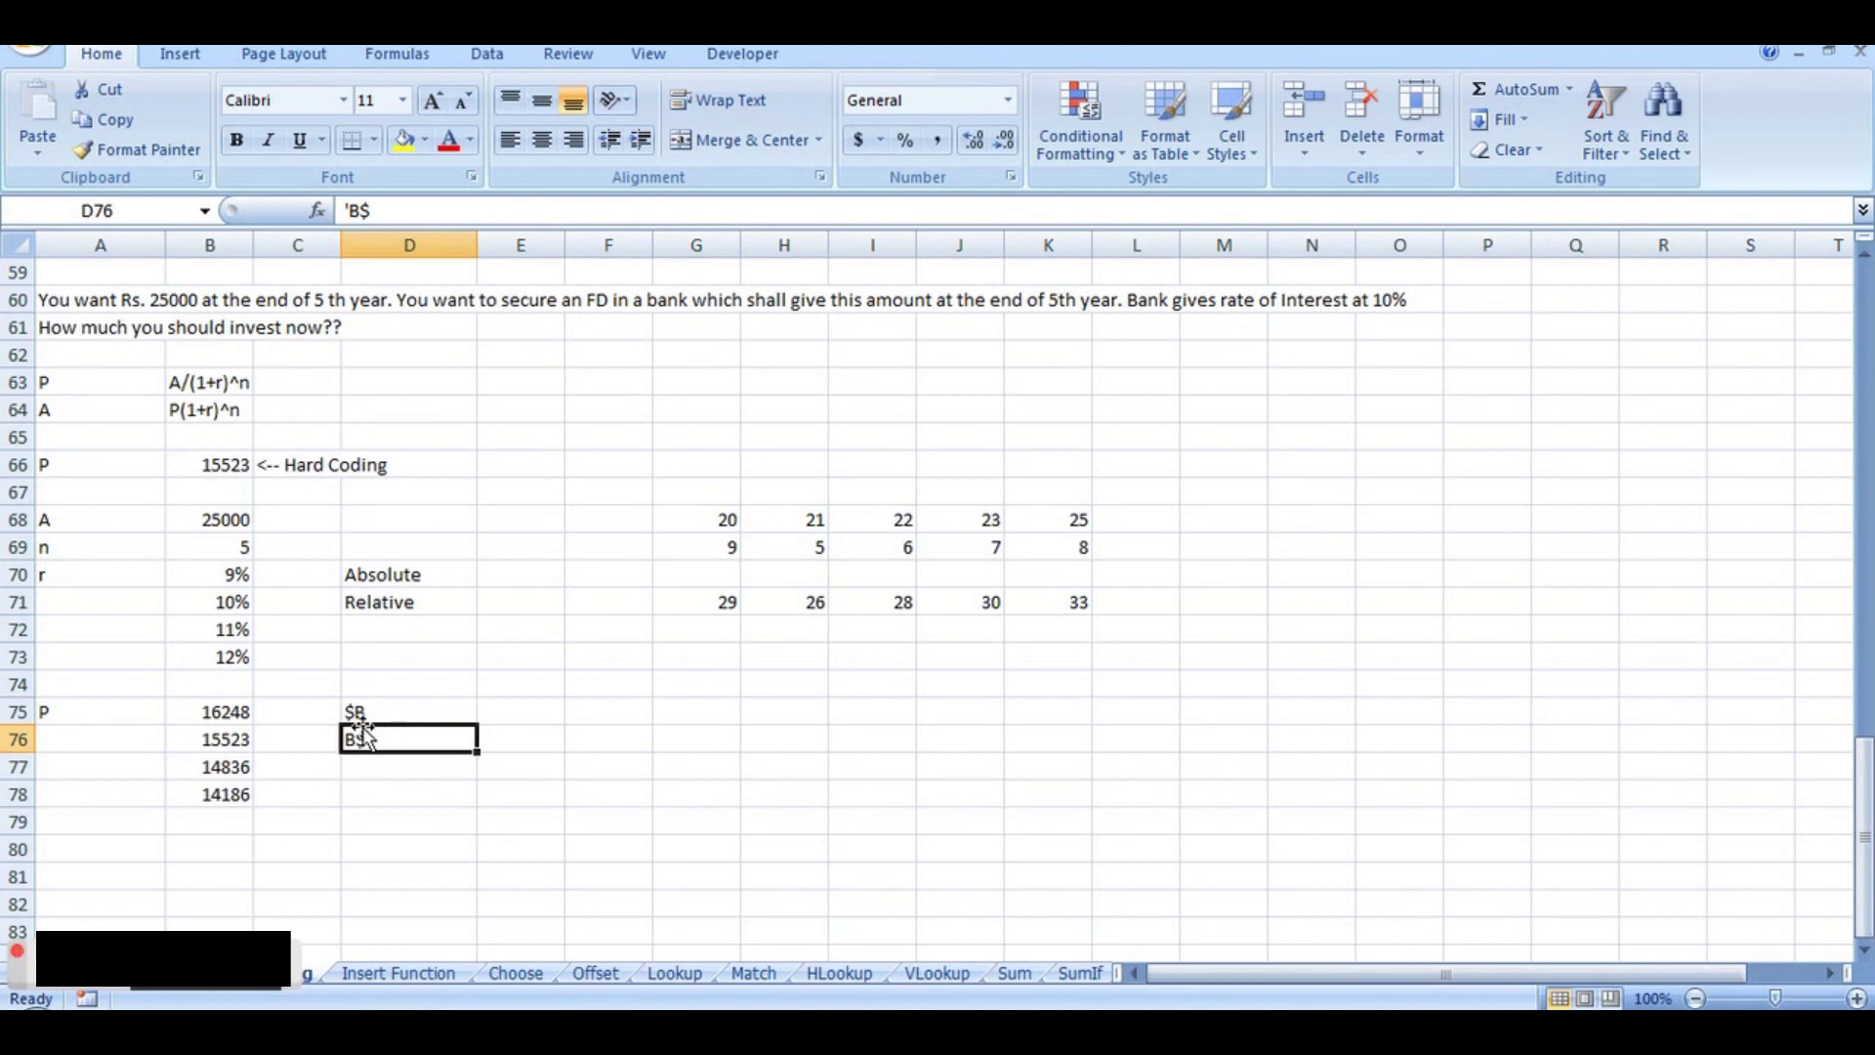
{"action": "left_click", "coordinate": [224, 714]}
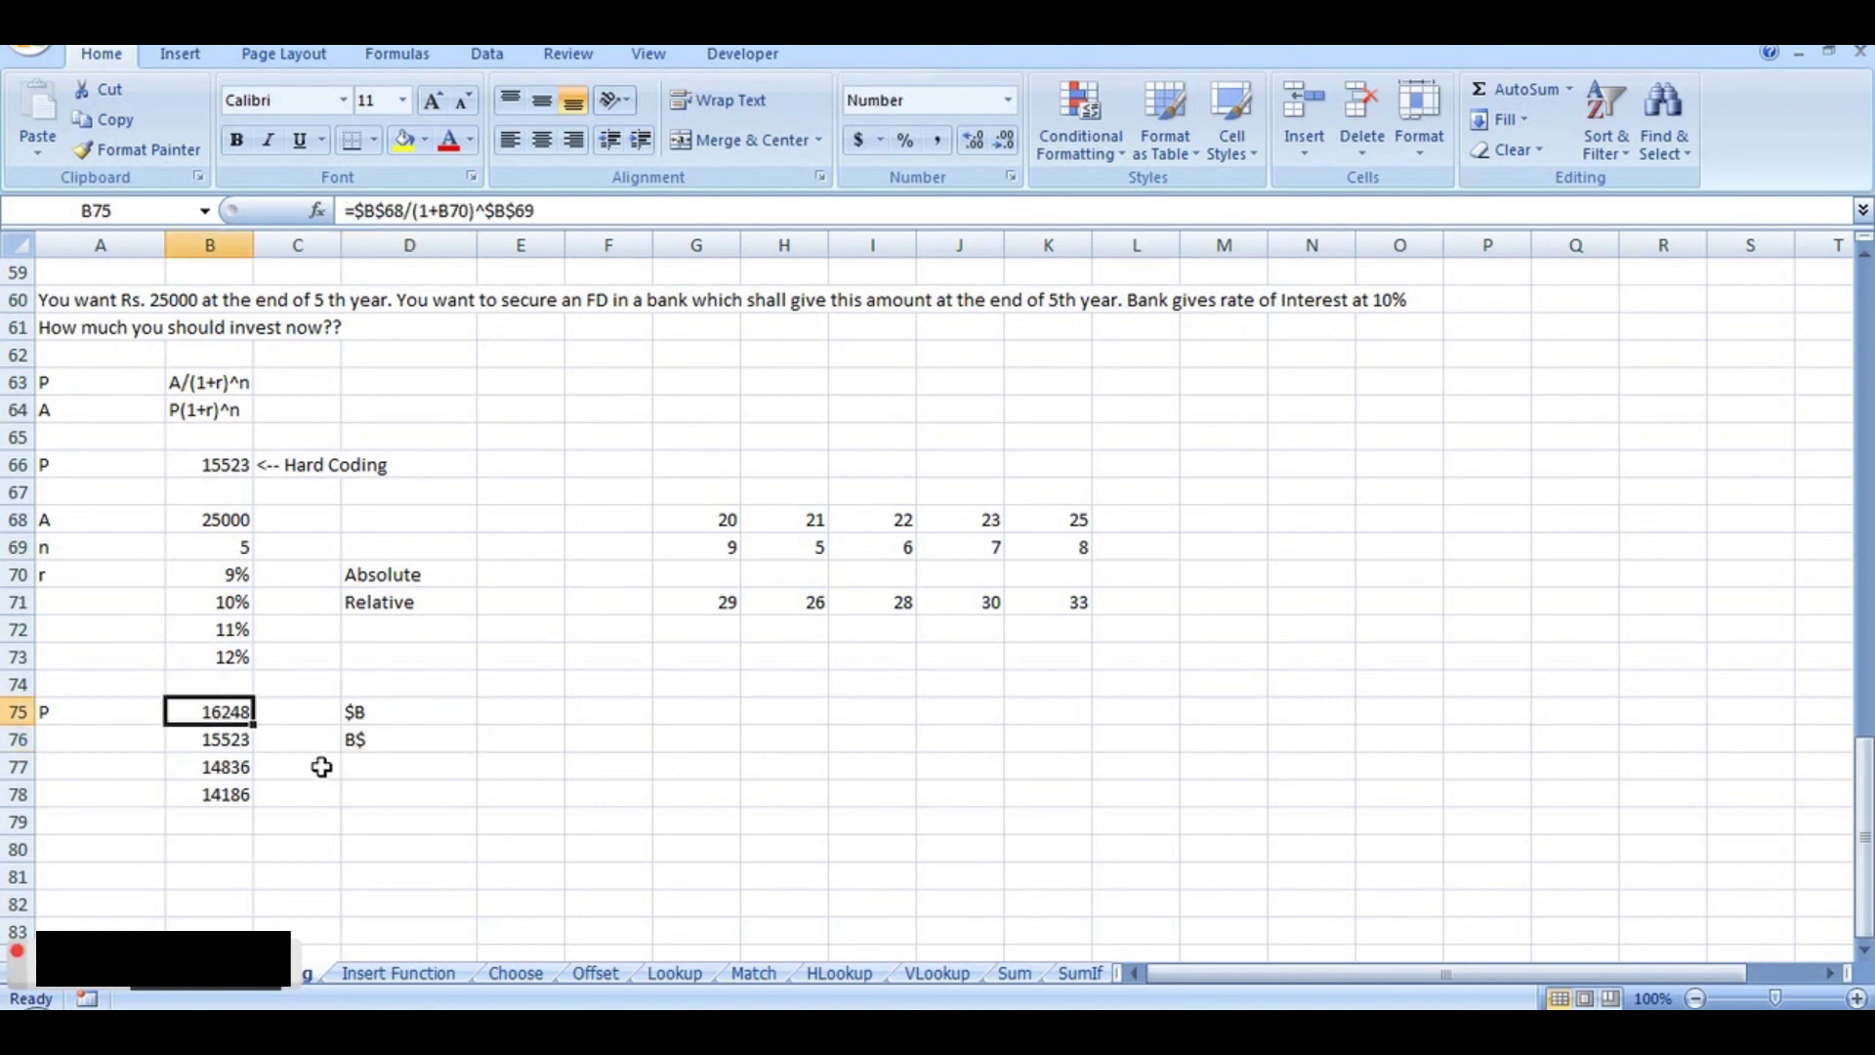
{"action": "left_click", "coordinate": [362, 767]}
{"action": "type", "text": "'$"}
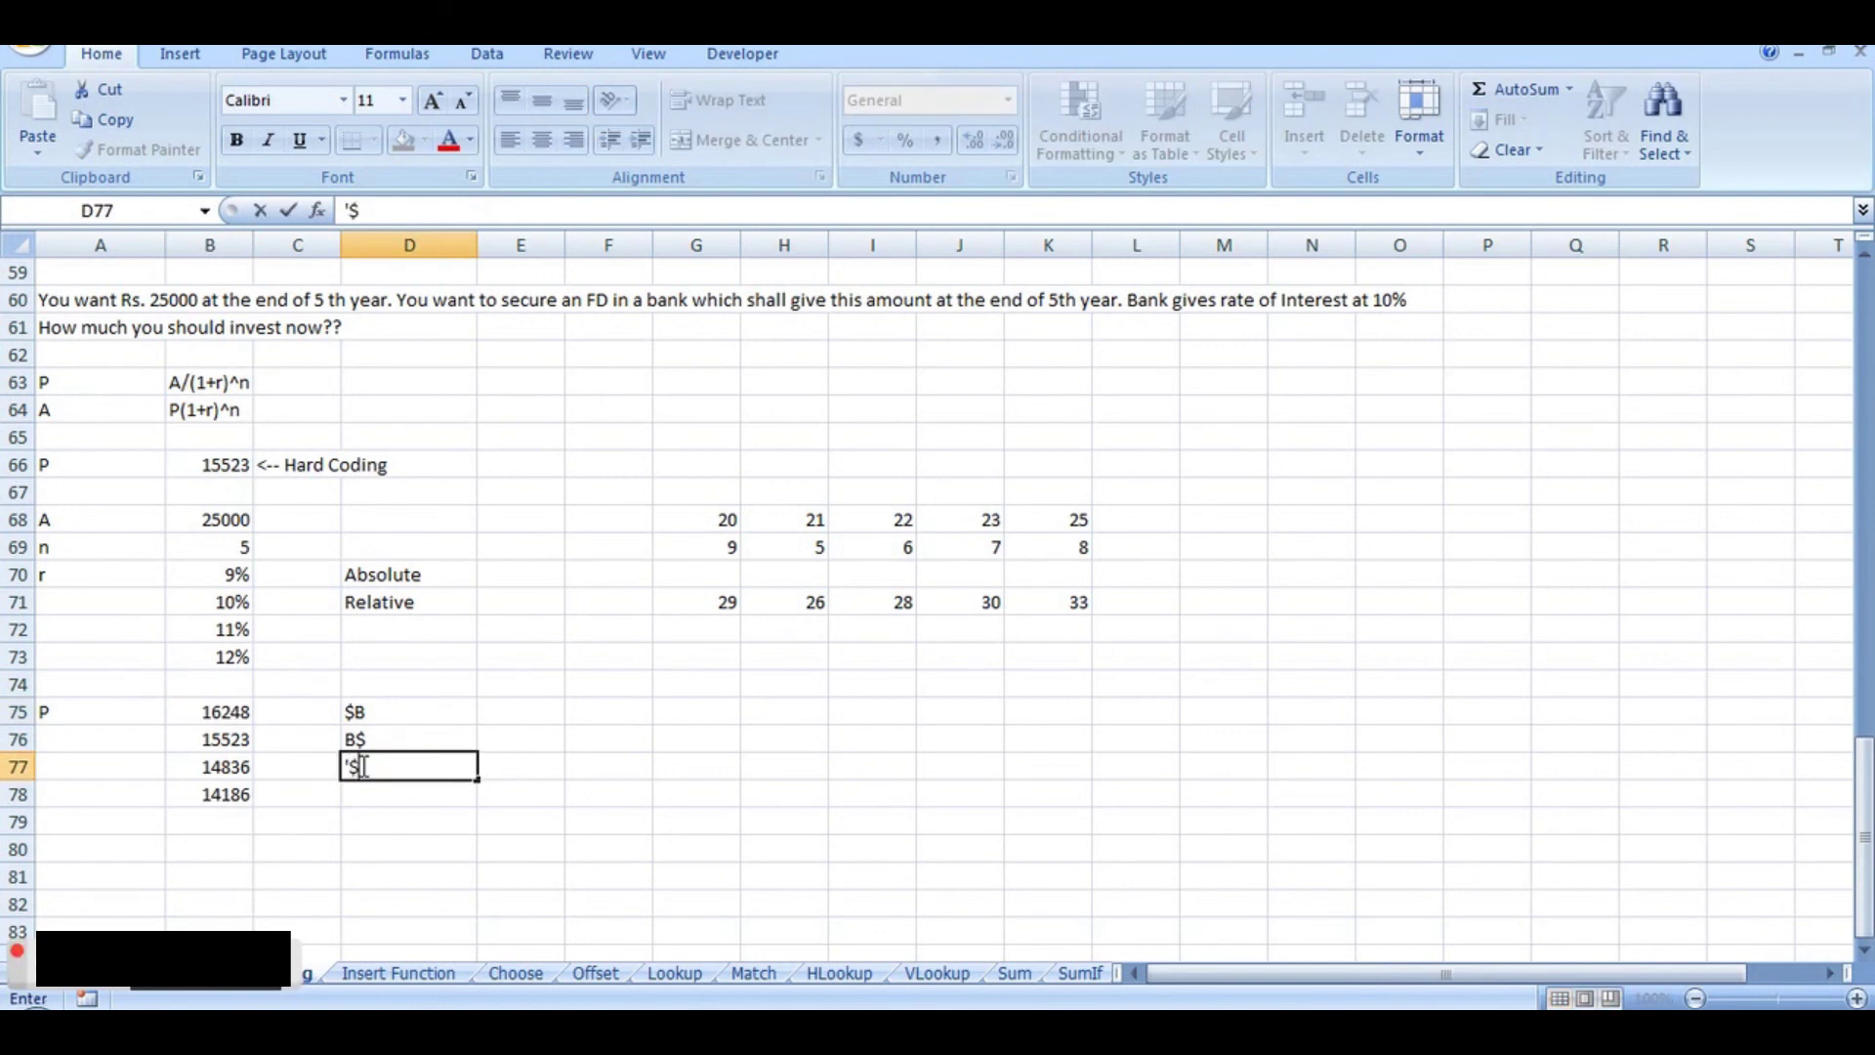
{"action": "type", "text": "B$"}
{"action": "key", "text": "Return"}
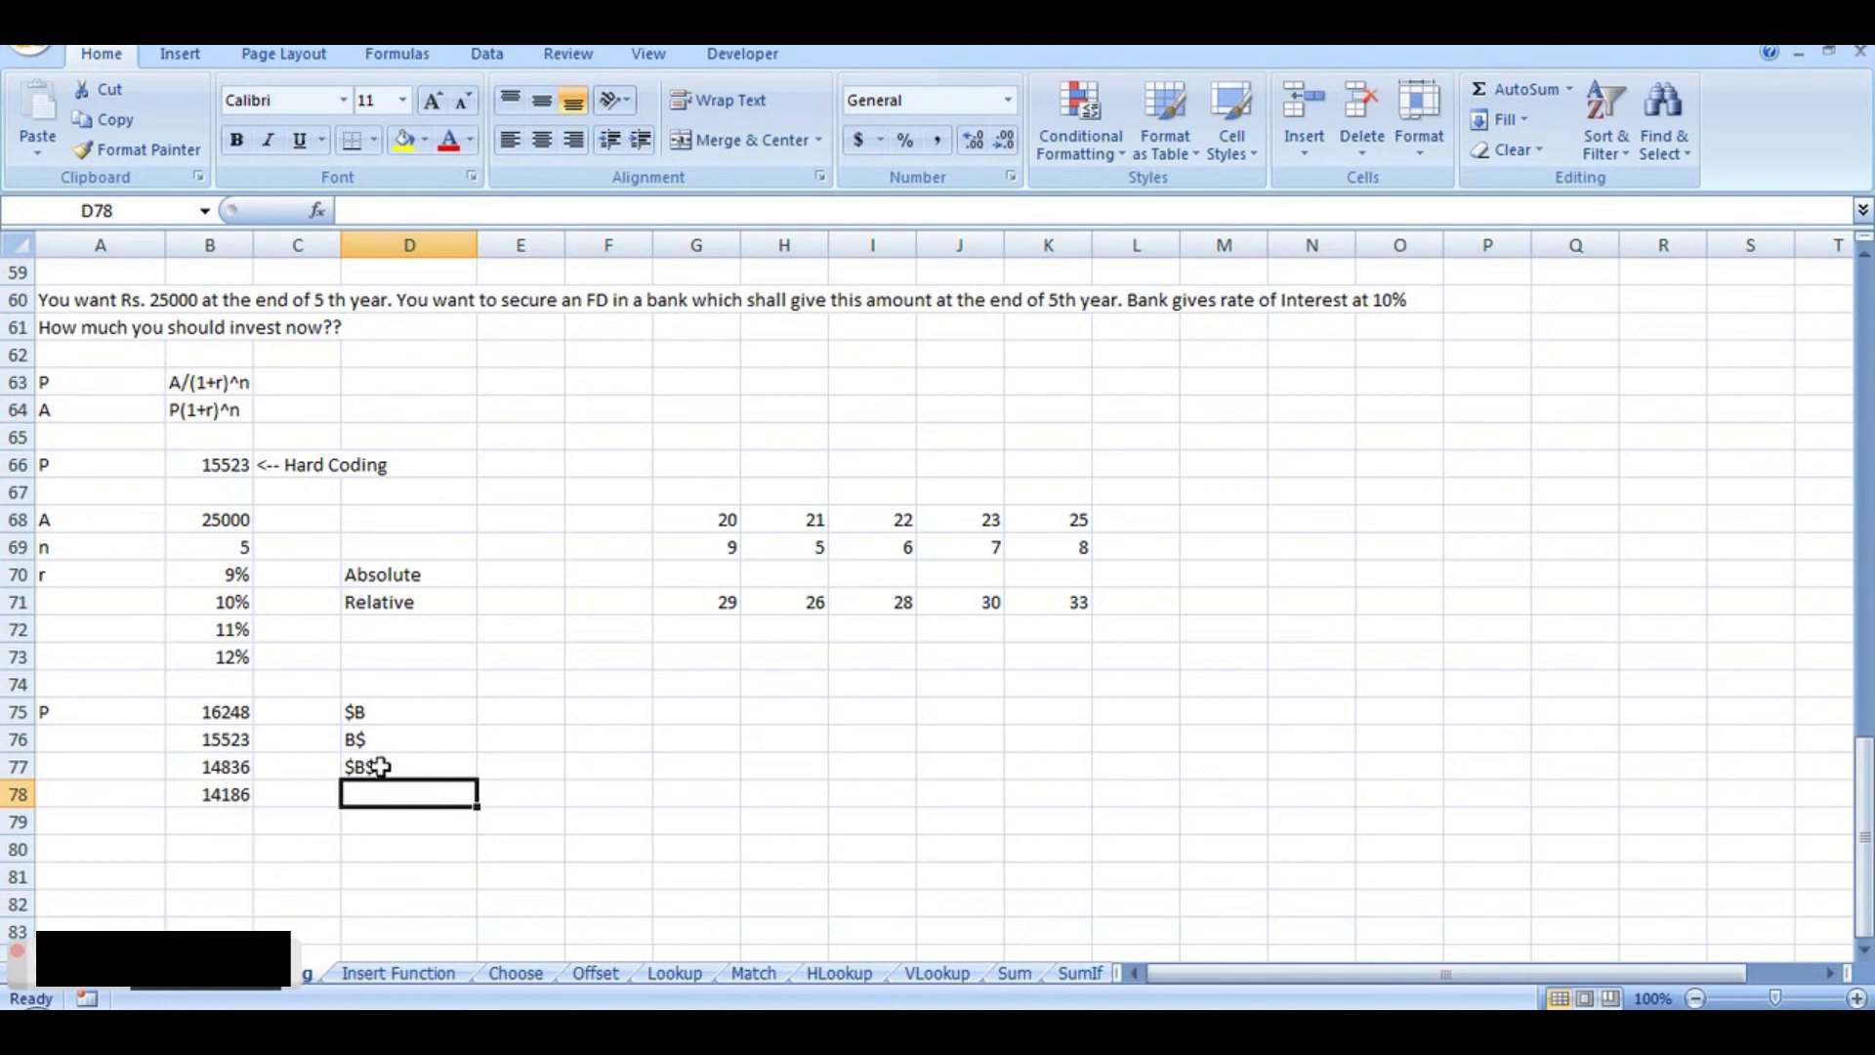
Step: Review the apostrophe-prefixed reference notations stored in D75:D77
{"action": "left_click", "coordinate": [391, 767]}
{"action": "left_click", "coordinate": [399, 742]}
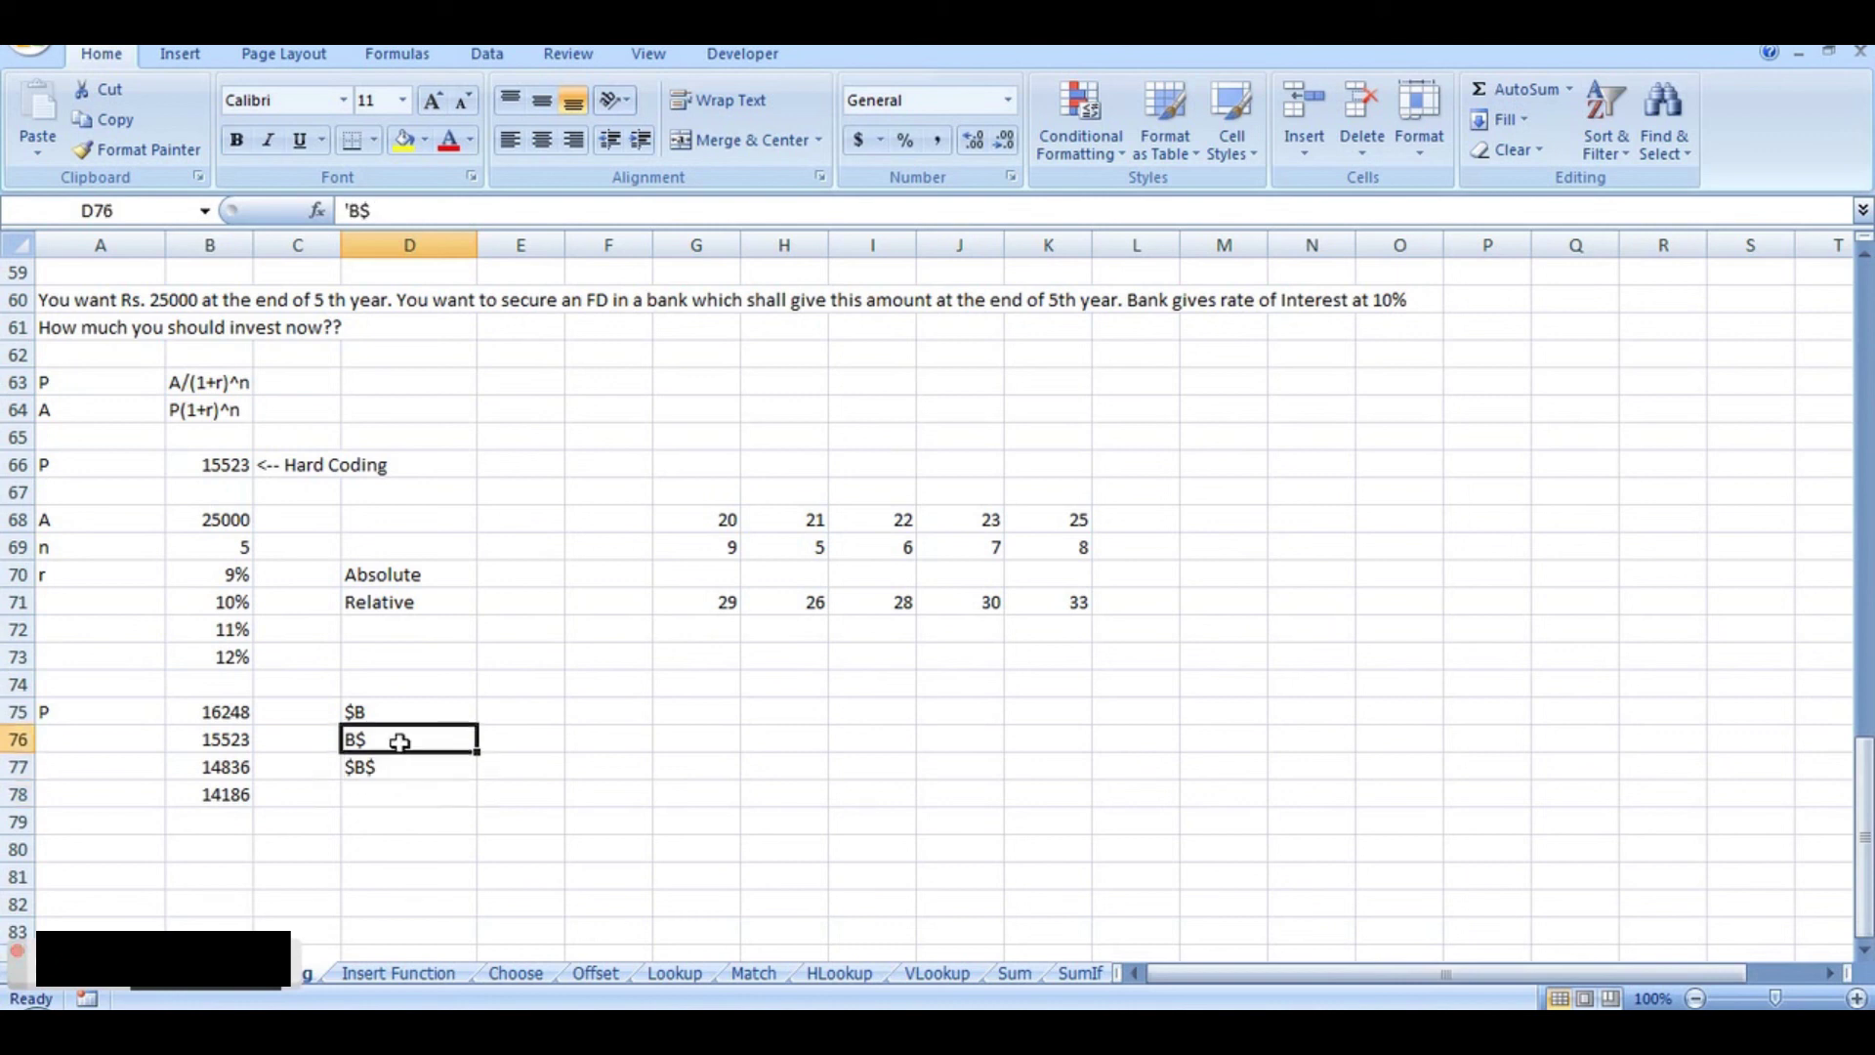
{"action": "left_click", "coordinate": [407, 716]}
{"action": "left_click", "coordinate": [362, 768]}
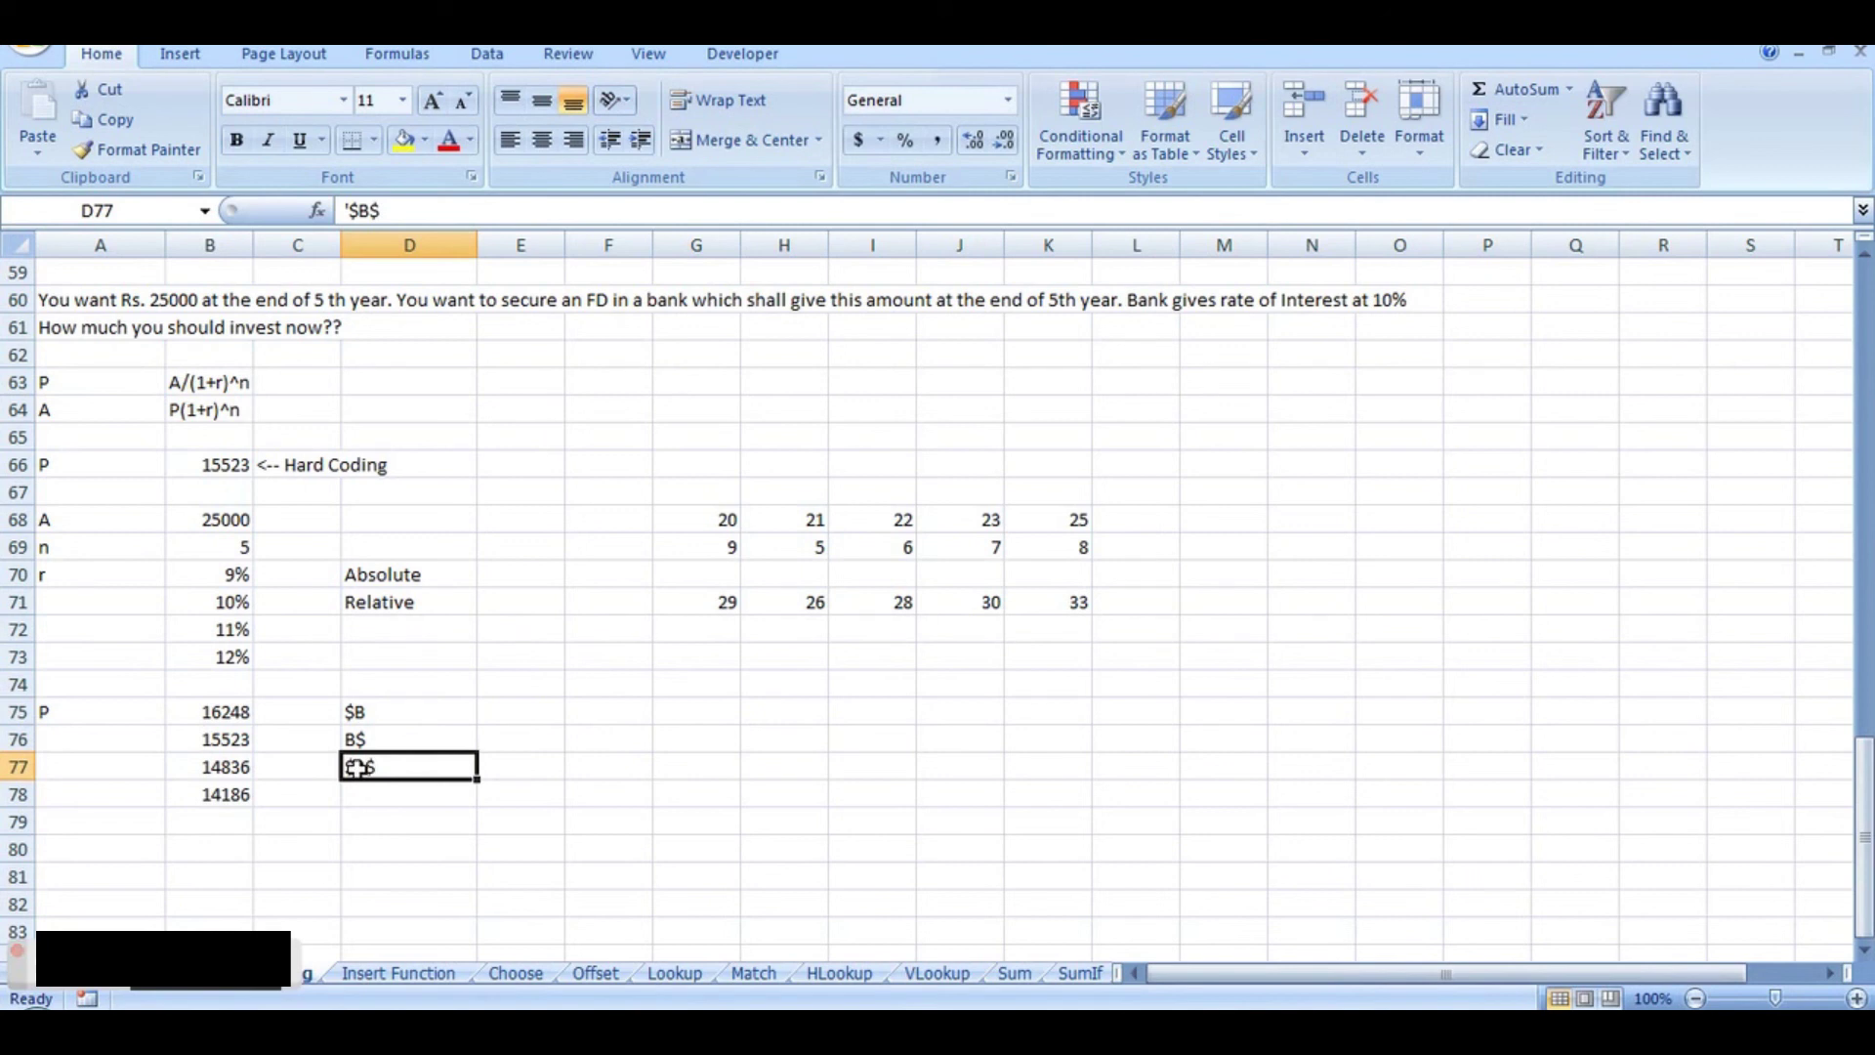
Step: Enter 100 as text in D78 using an apostrophe prefix, and inspect the cell's stored content
{"action": "key", "text": "Down"}
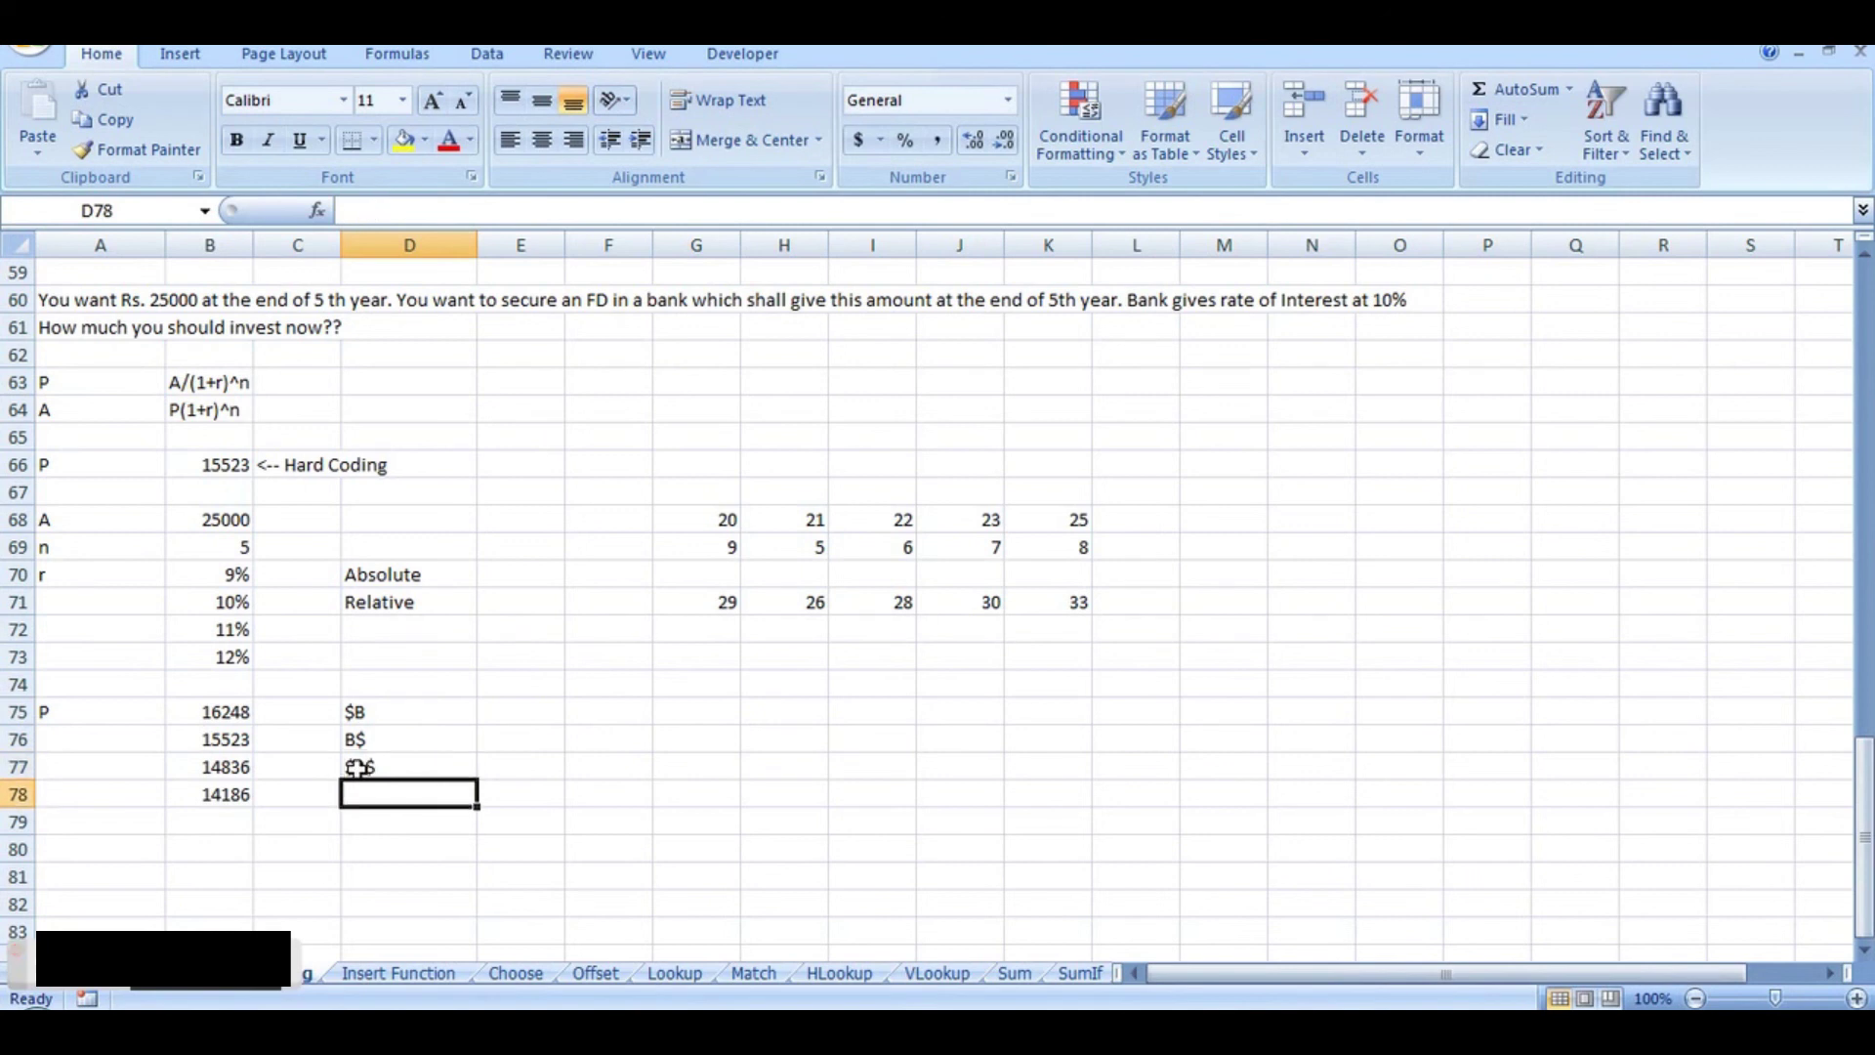
{"action": "type", "text": "'"}
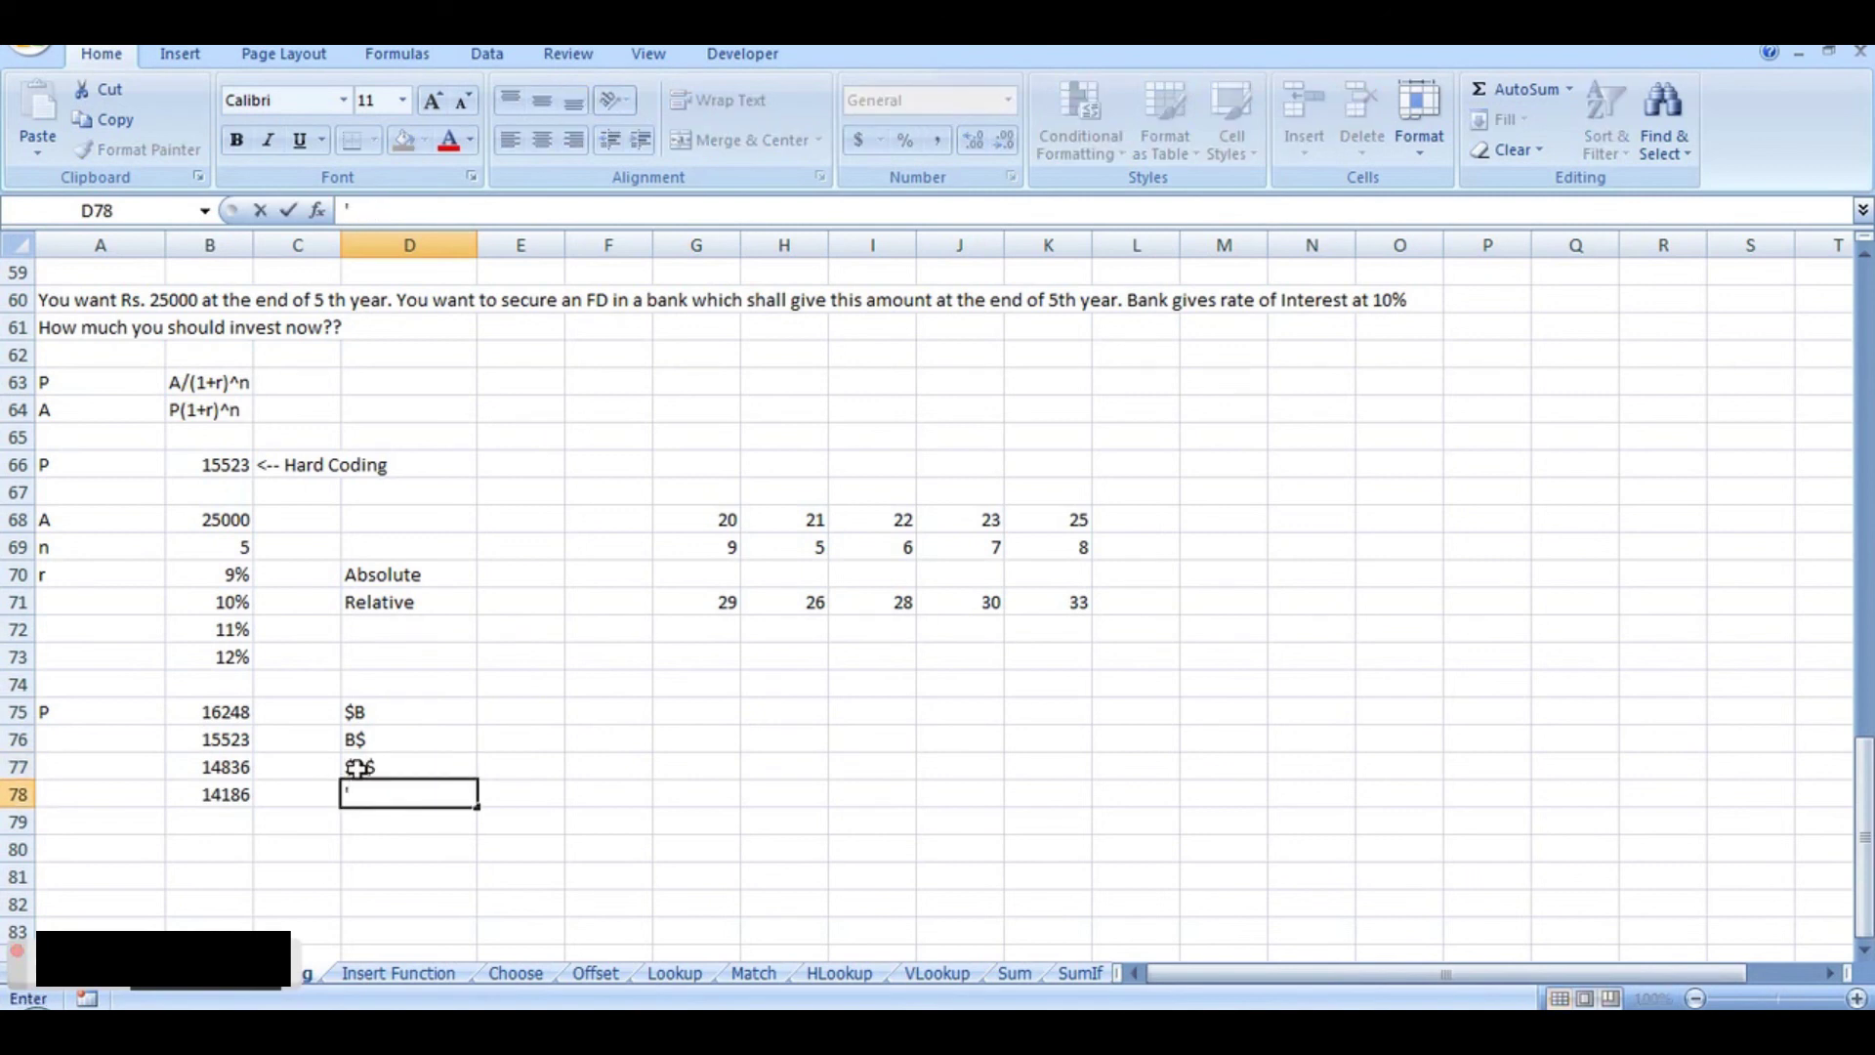
{"action": "left_click", "coordinate": [371, 763]}
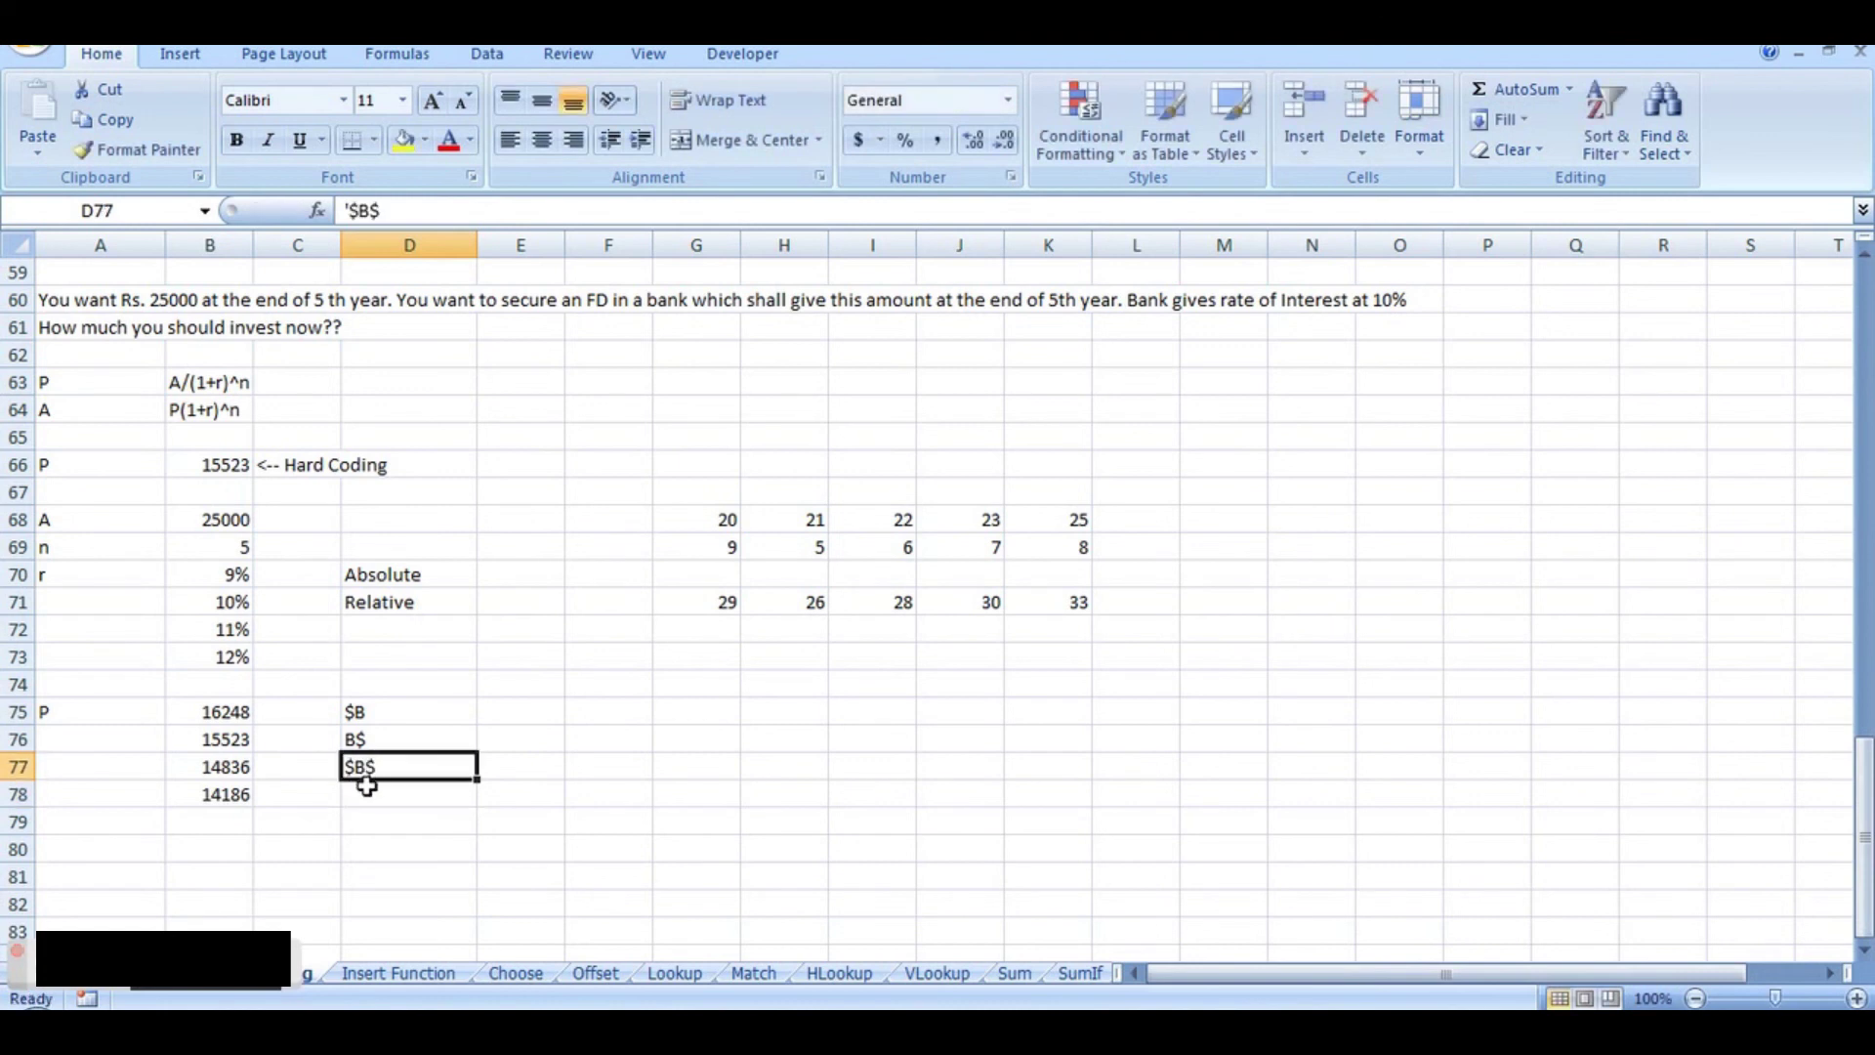
{"action": "left_click", "coordinate": [366, 786]}
{"action": "type", "text": "'"}
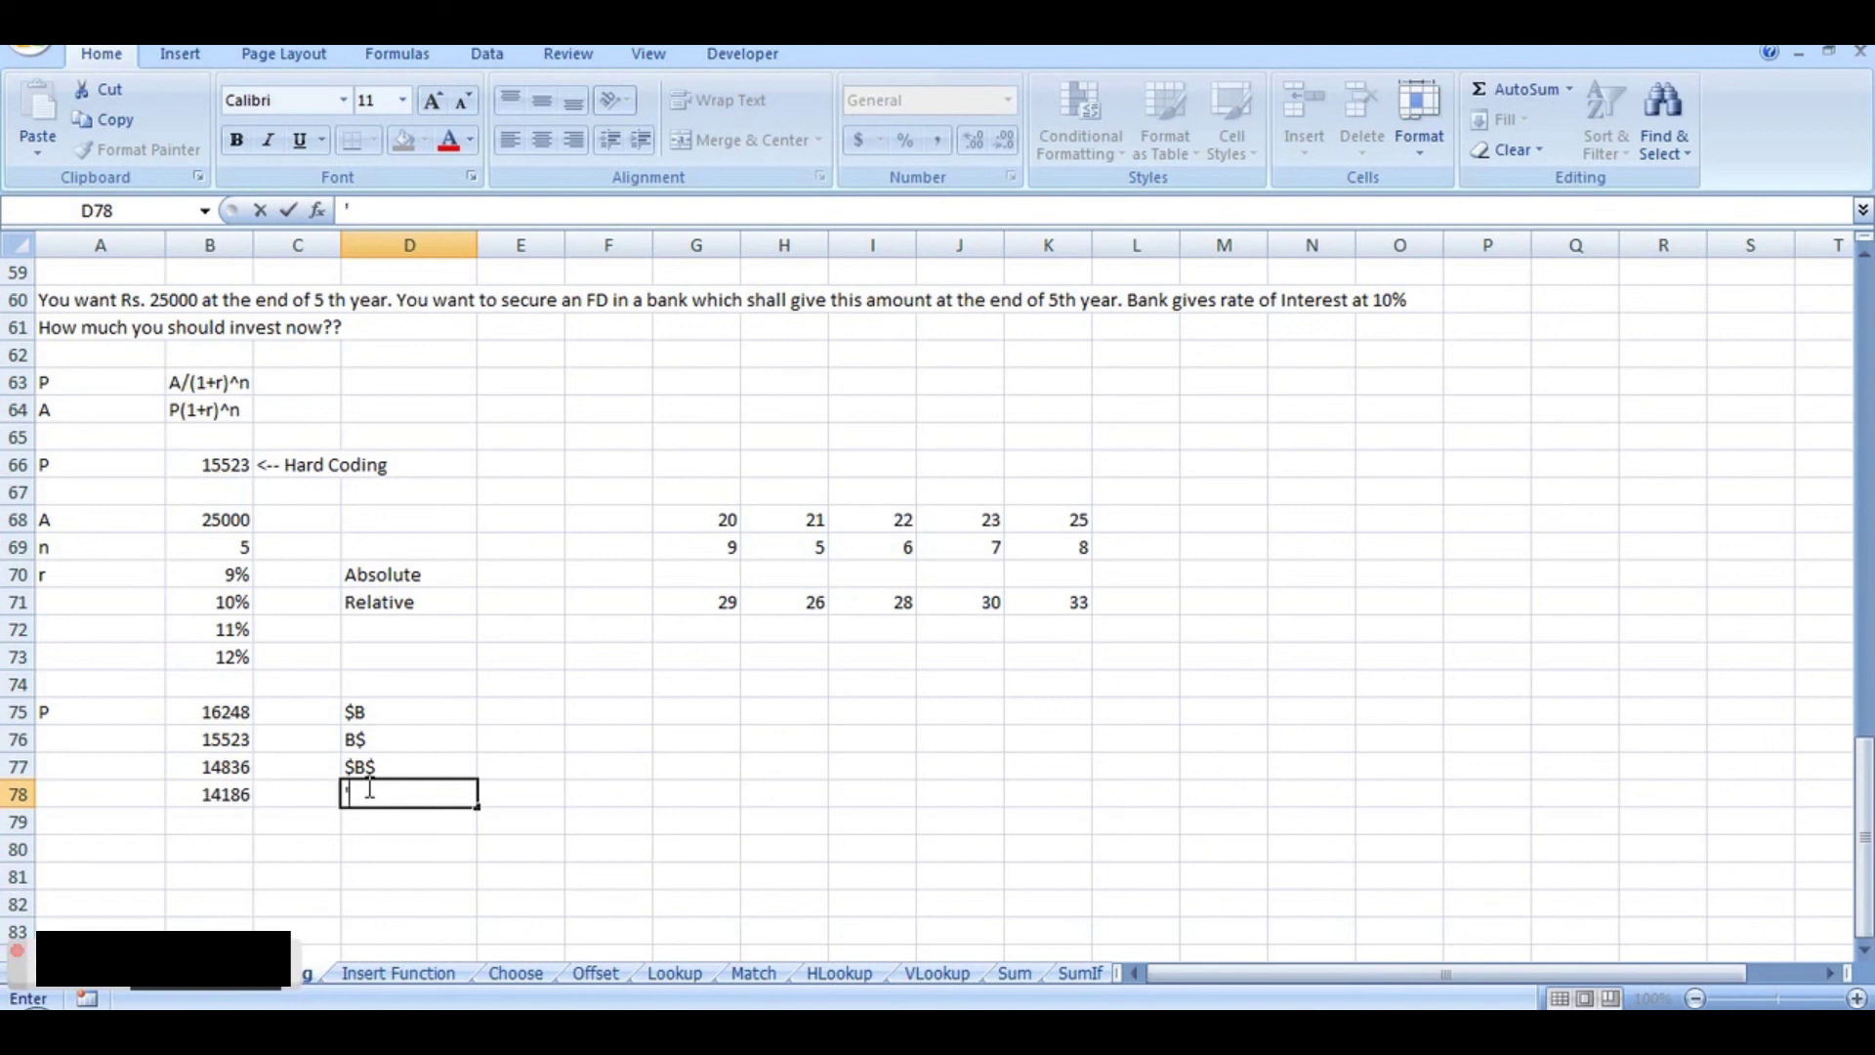
{"action": "type", "text": "100"}
{"action": "key", "text": "Return"}
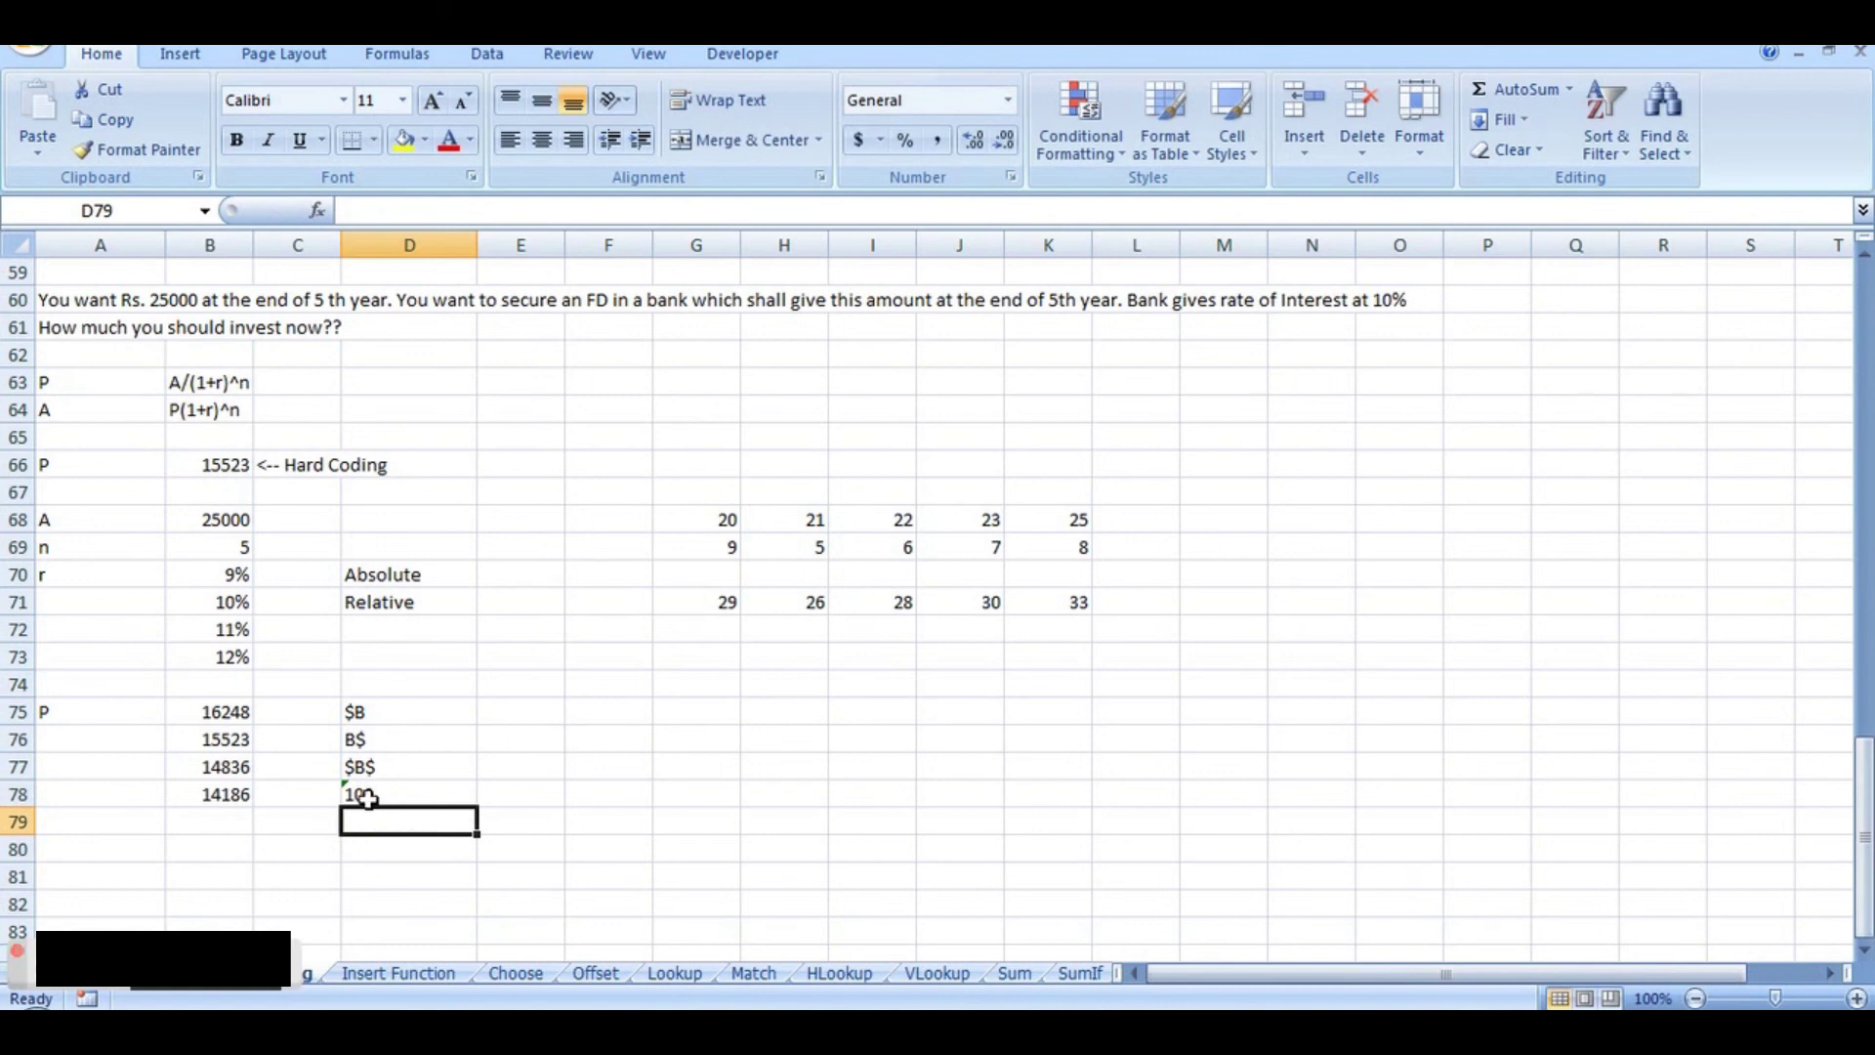
{"action": "left_click", "coordinate": [361, 793]}
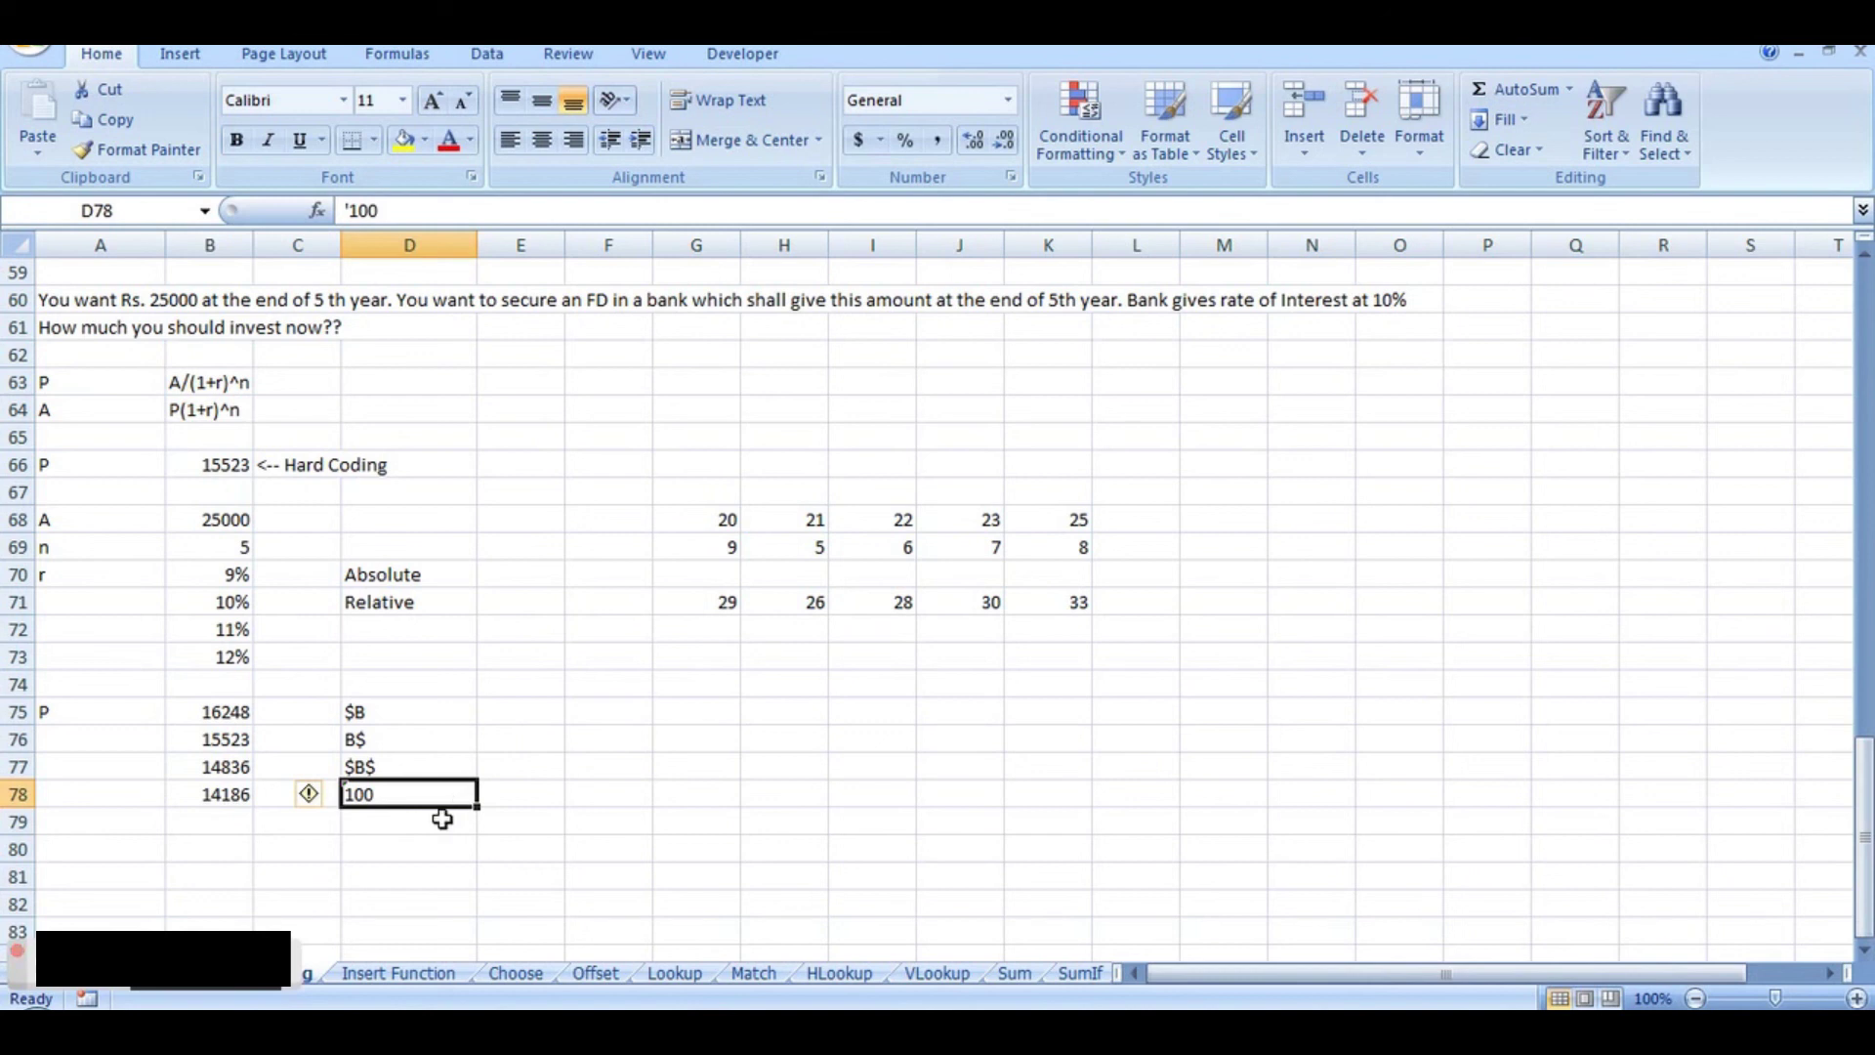
{"action": "left_click", "coordinate": [442, 819]}
{"action": "left_click", "coordinate": [446, 792]}
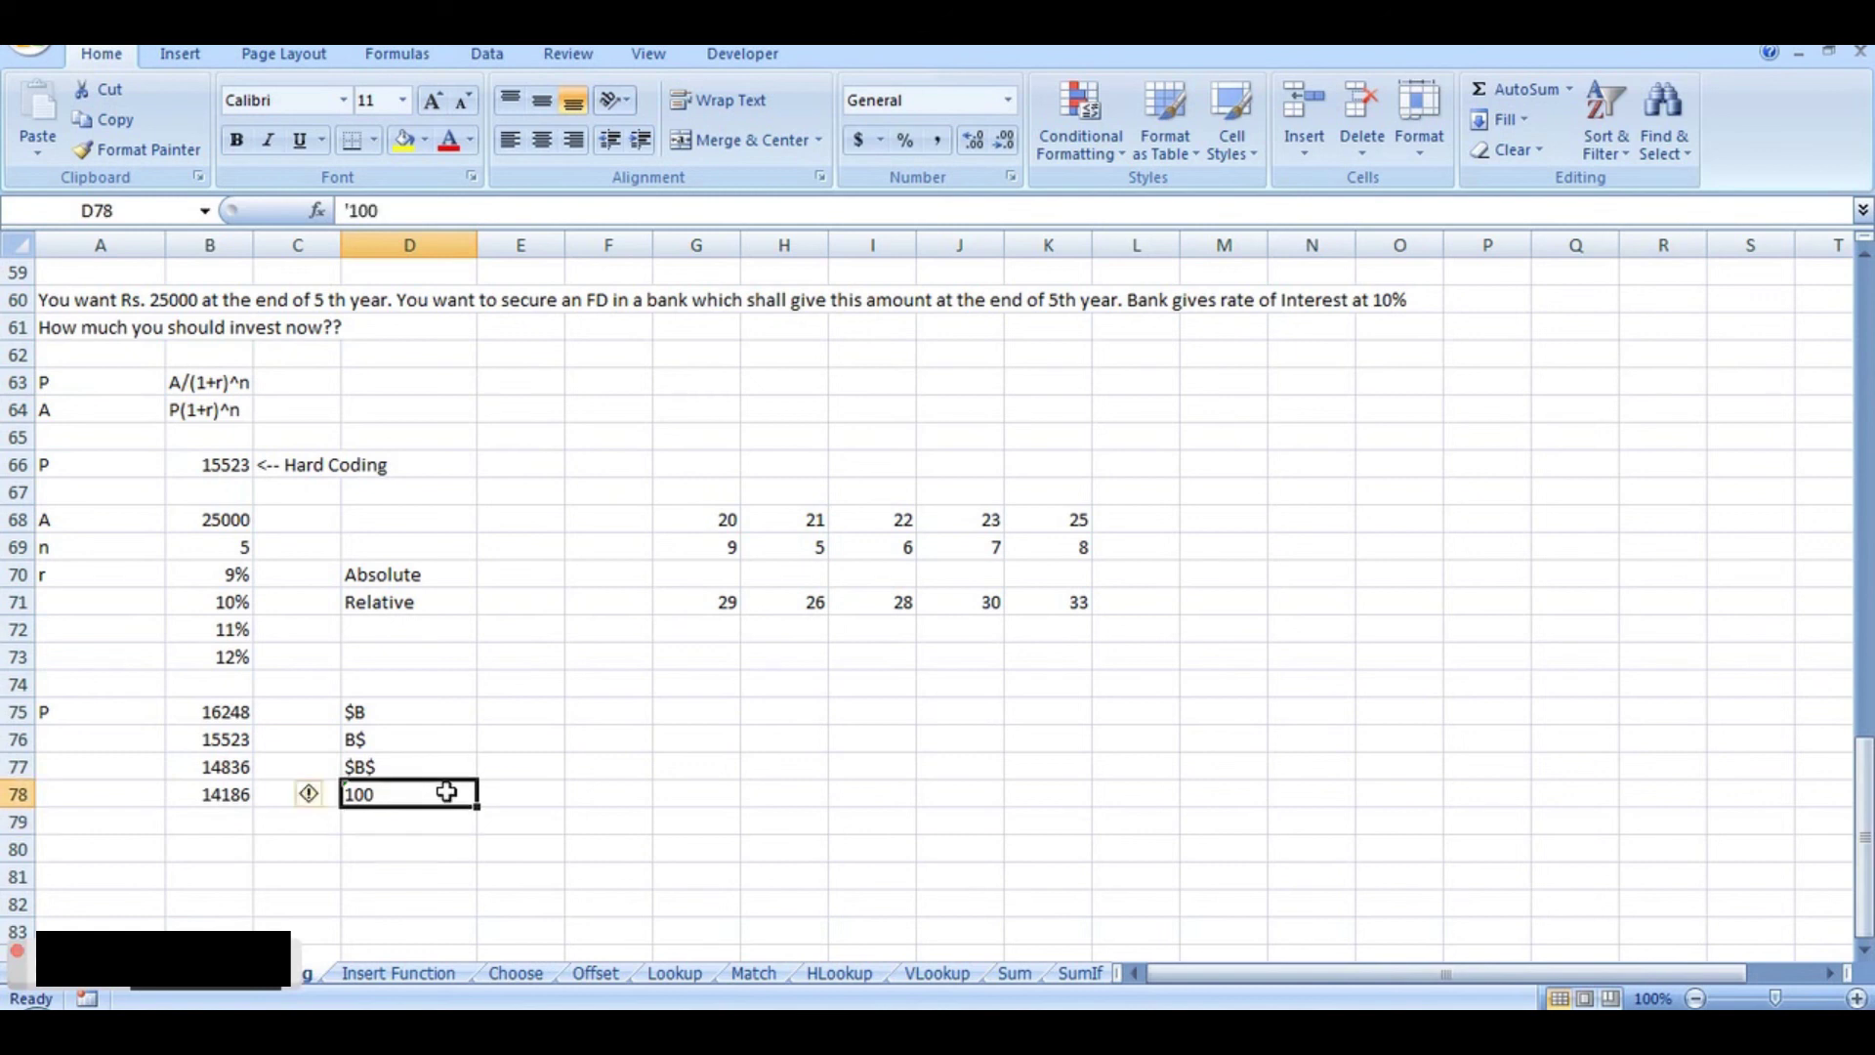